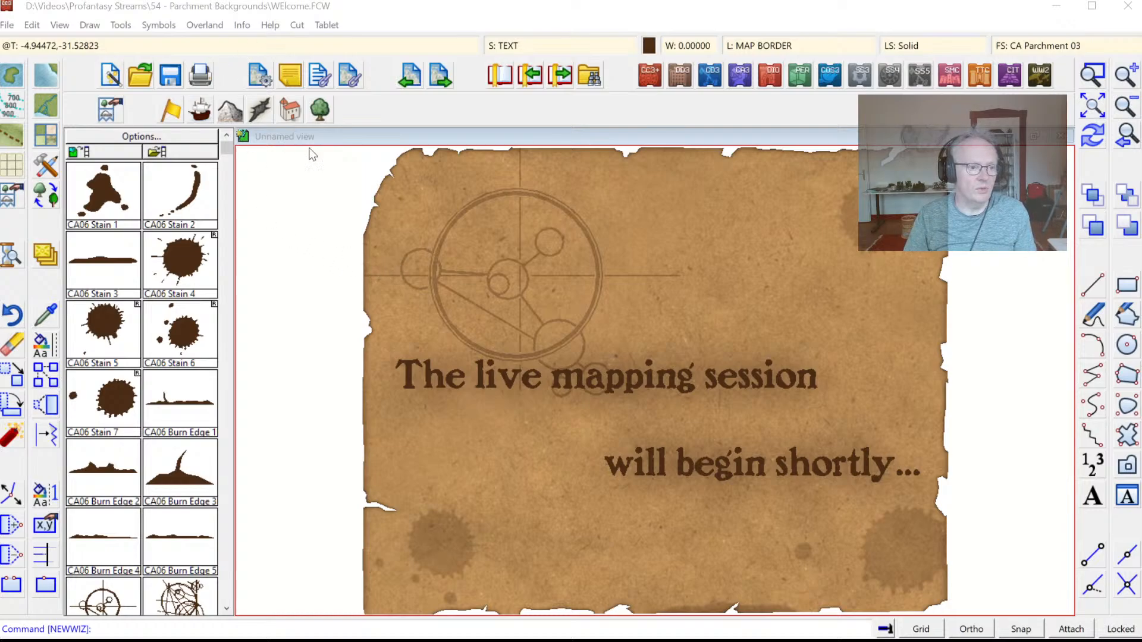
Step: Start a new drawing with Overland Maps as the map type and preview the Annual Parchment Maps style
left_click(114, 76)
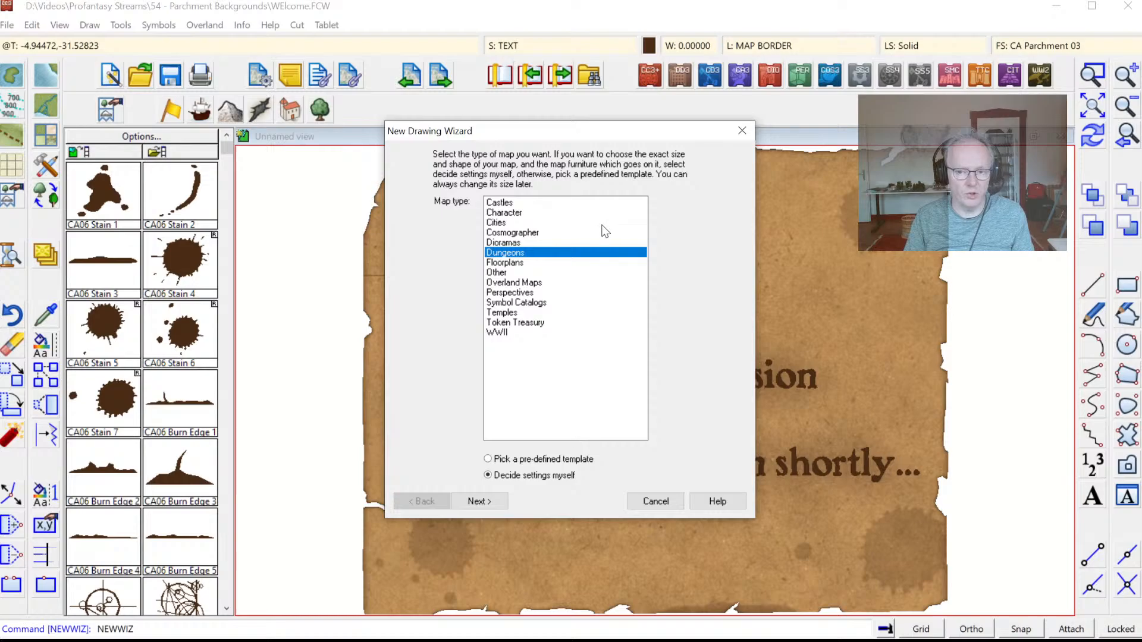
left_click(518, 283)
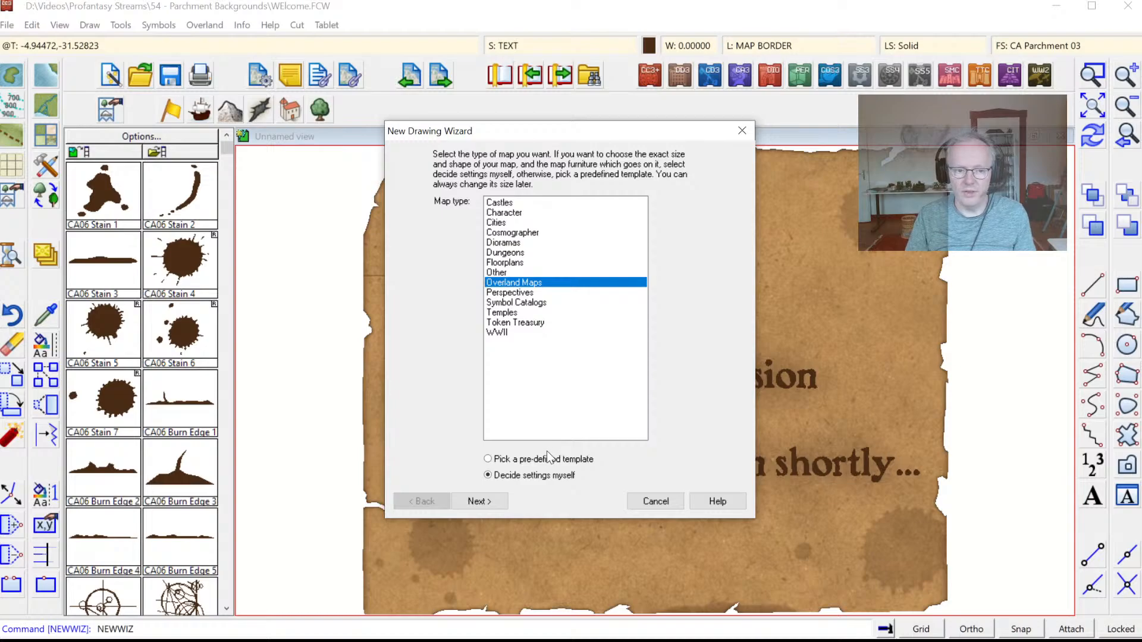
left_click(486, 502)
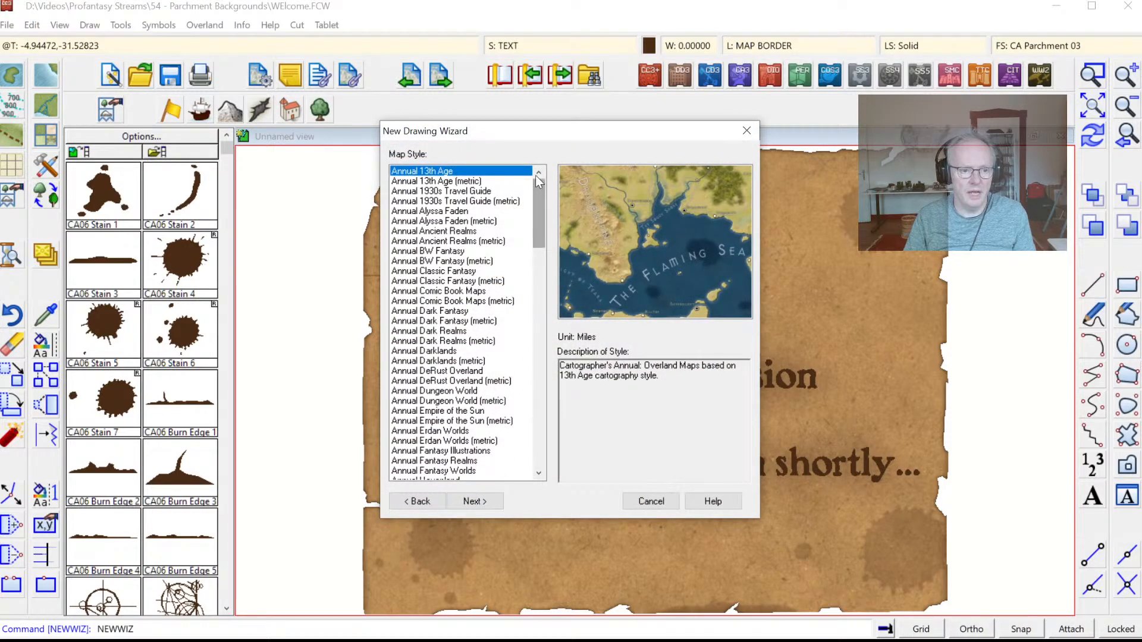
left_click_drag(535, 186, 564, 300)
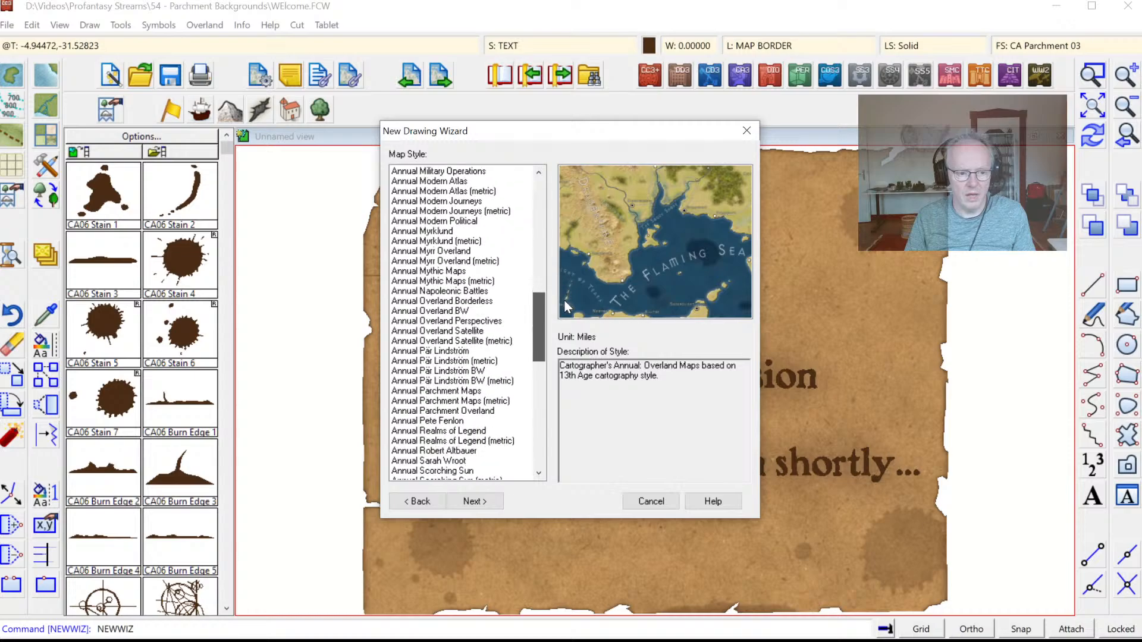
left_click(478, 392)
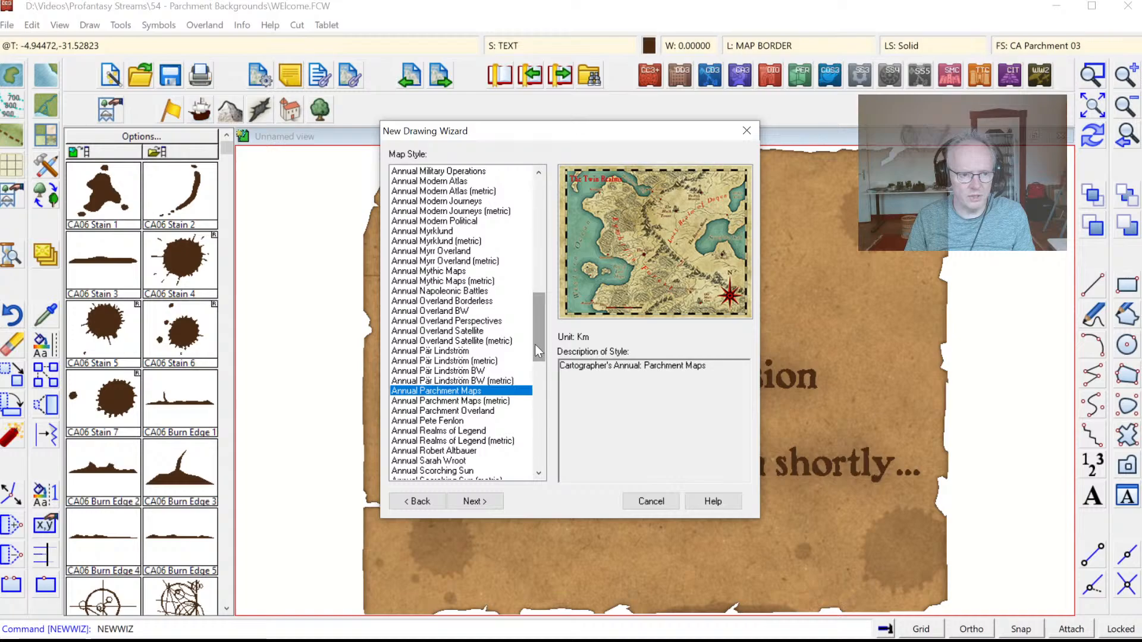
left_click_drag(537, 344, 561, 251)
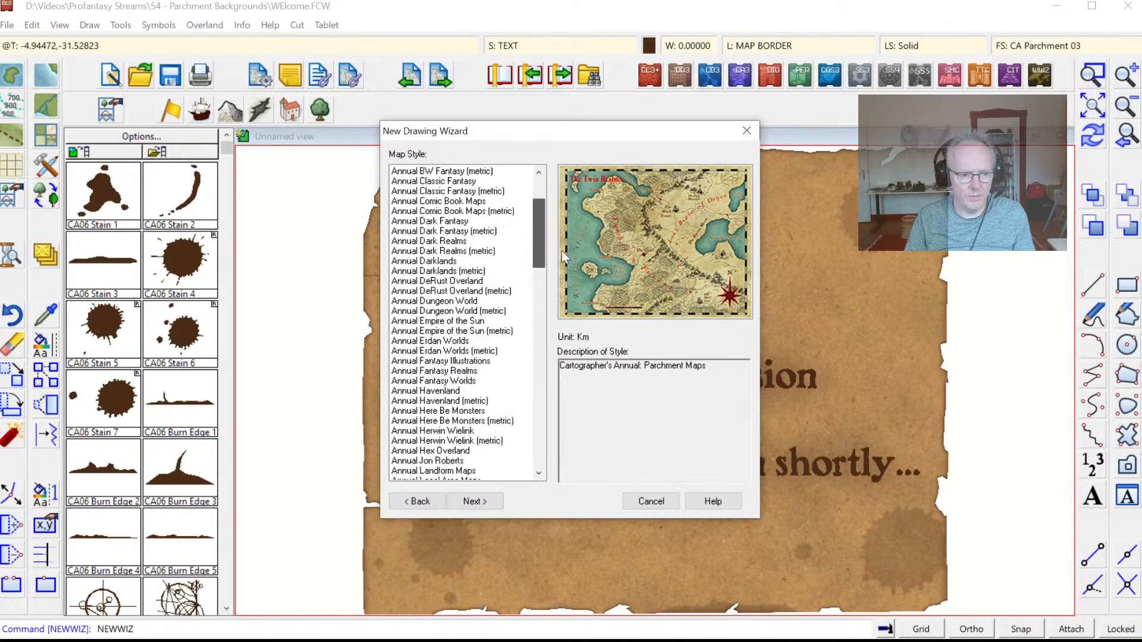
Step: Change the new drawing's map type to Dungeons and choose the Annual Parchment Dungeon style
left_click(420, 505)
left_click(506, 253)
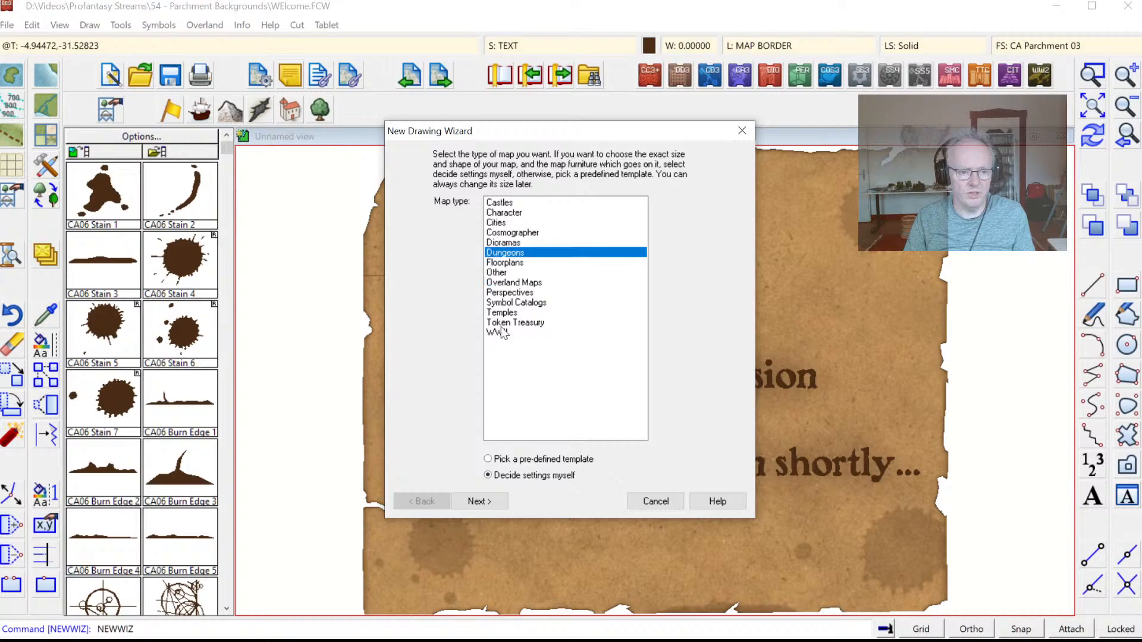
left_click(480, 501)
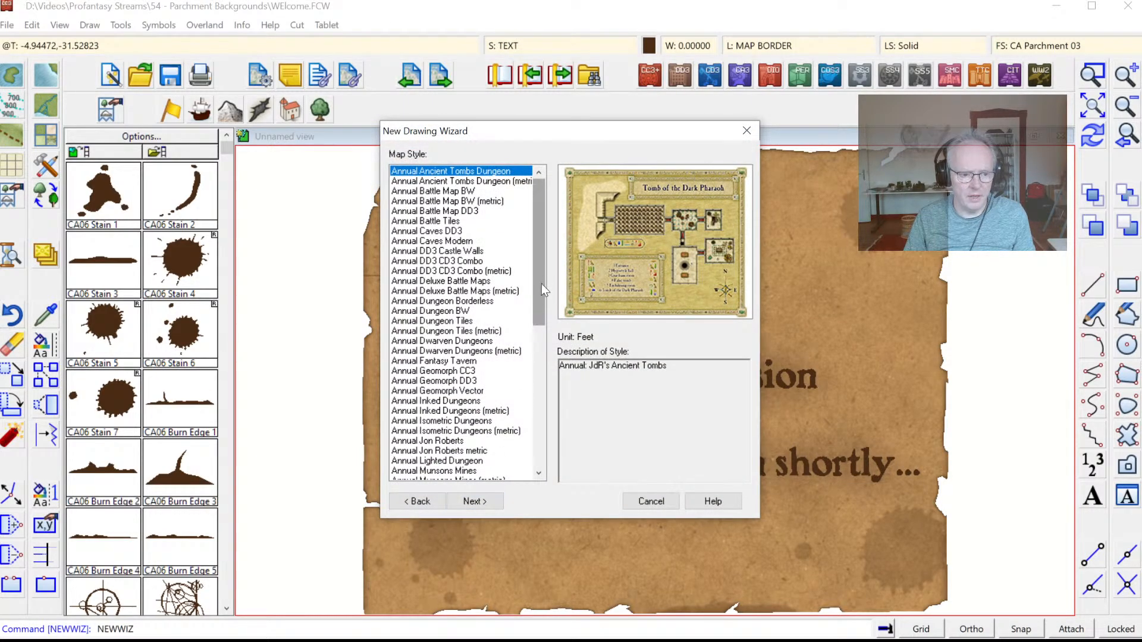
left_click_drag(541, 283, 543, 340)
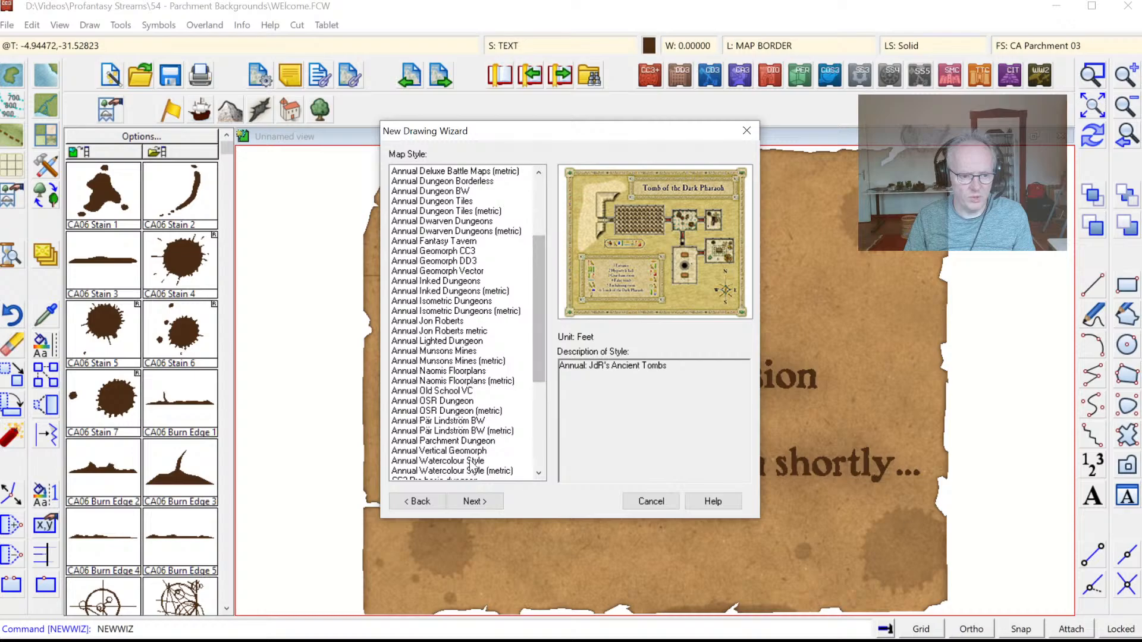
left_click(473, 442)
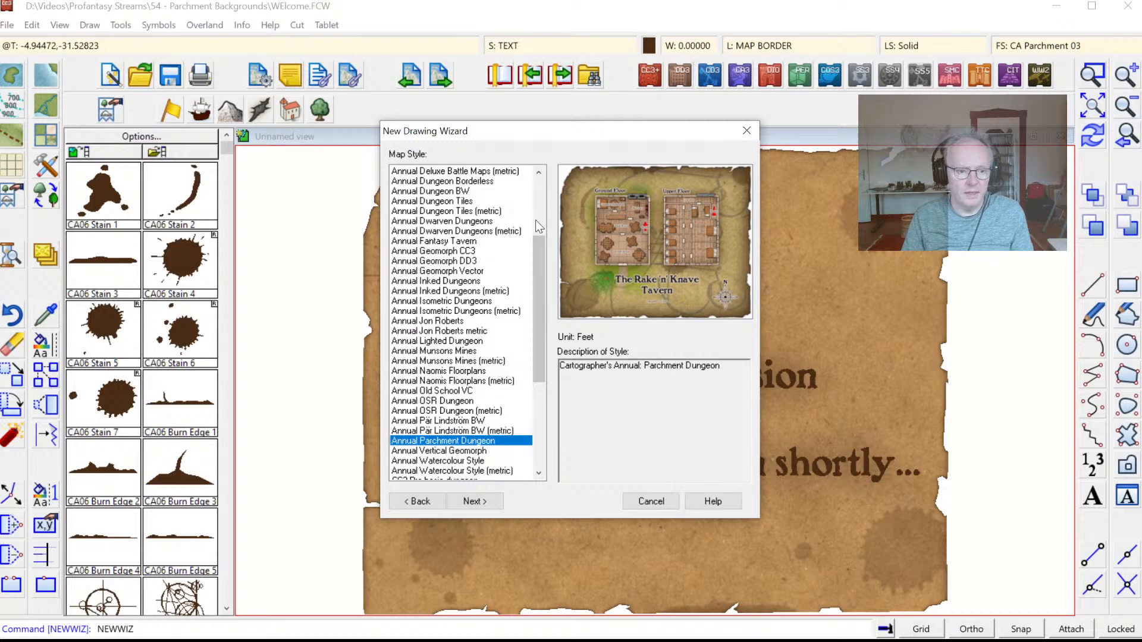
left_click_drag(539, 240, 533, 285)
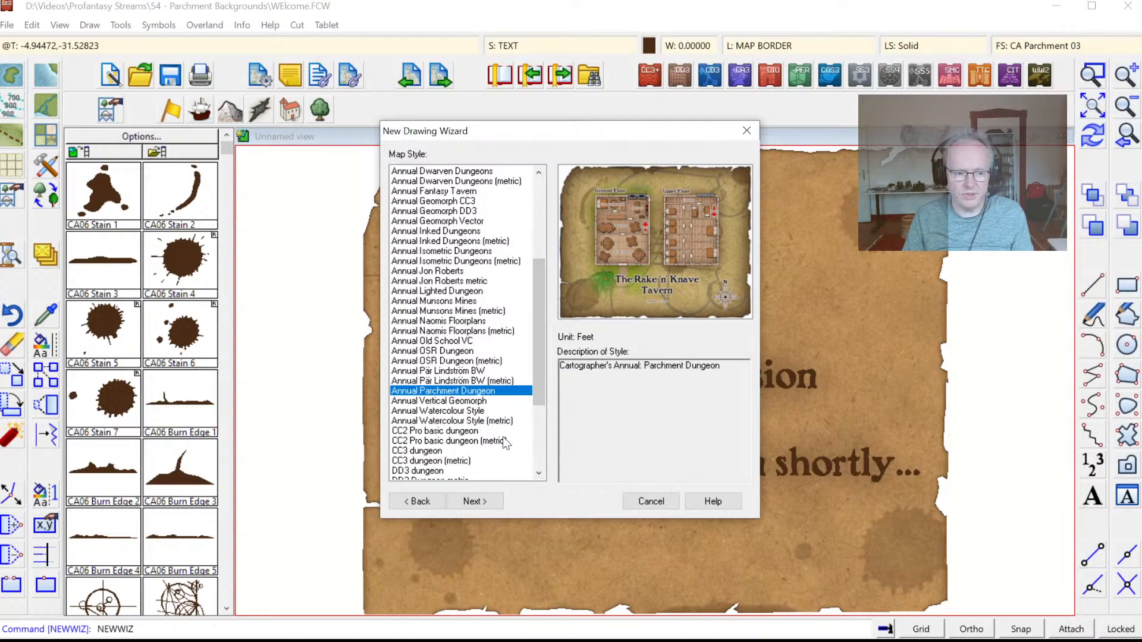
left_click(480, 500)
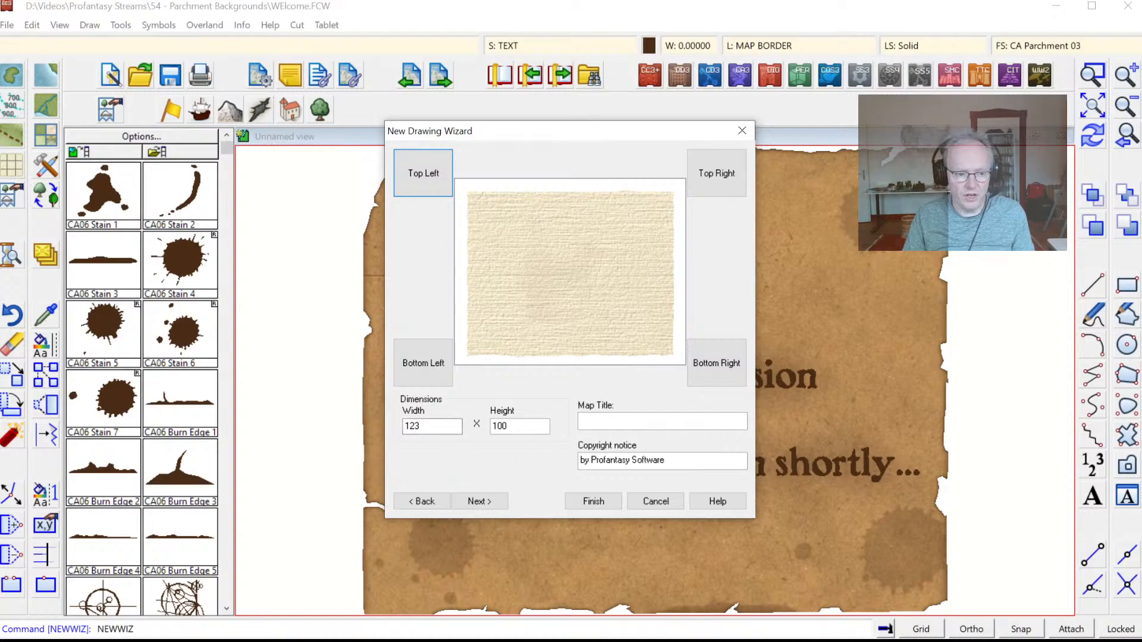
Step: Set the new map's width to 500, keep the proportional height, and continue to the background settings
key("Tab")
type("100")
key("Tab")
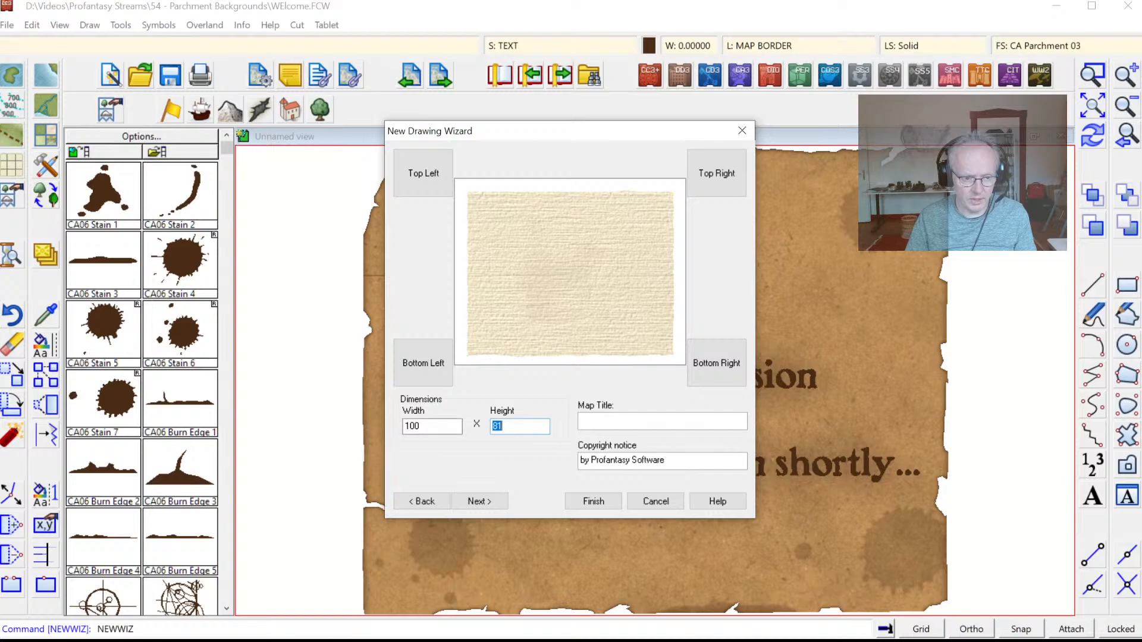
key("shift+Tab")
type("500")
key("Tab")
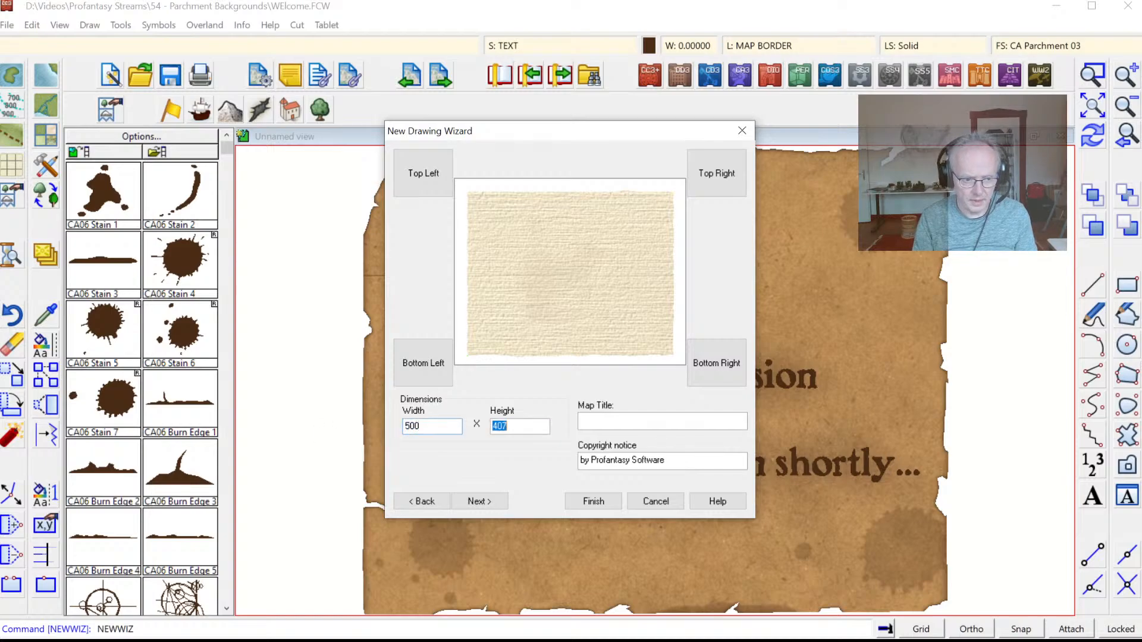
left_click(515, 424)
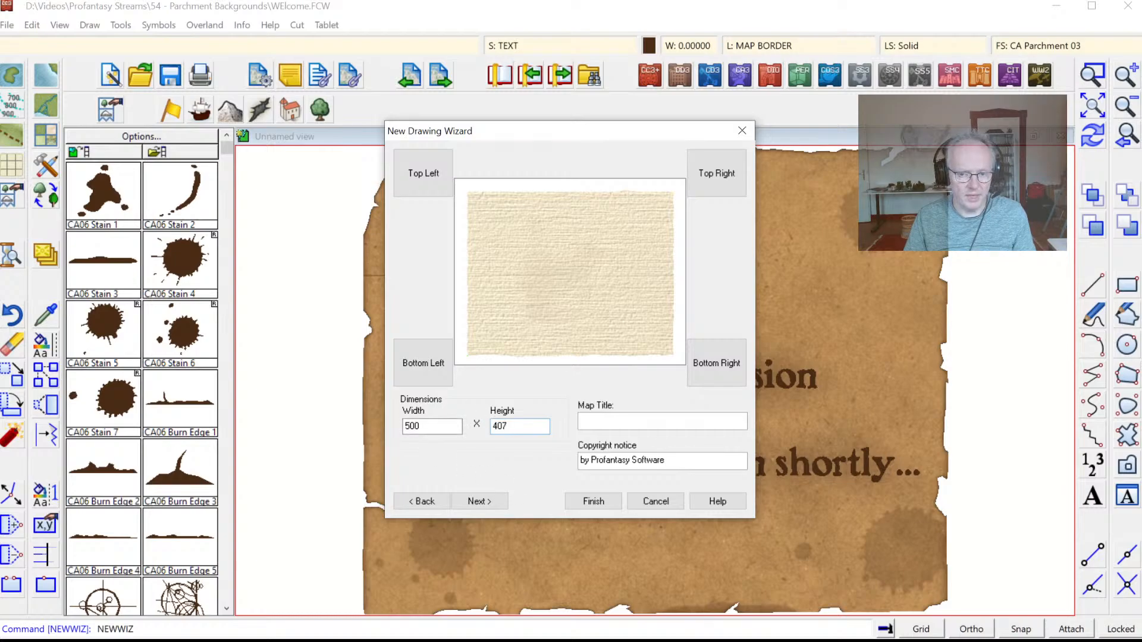
left_click(475, 503)
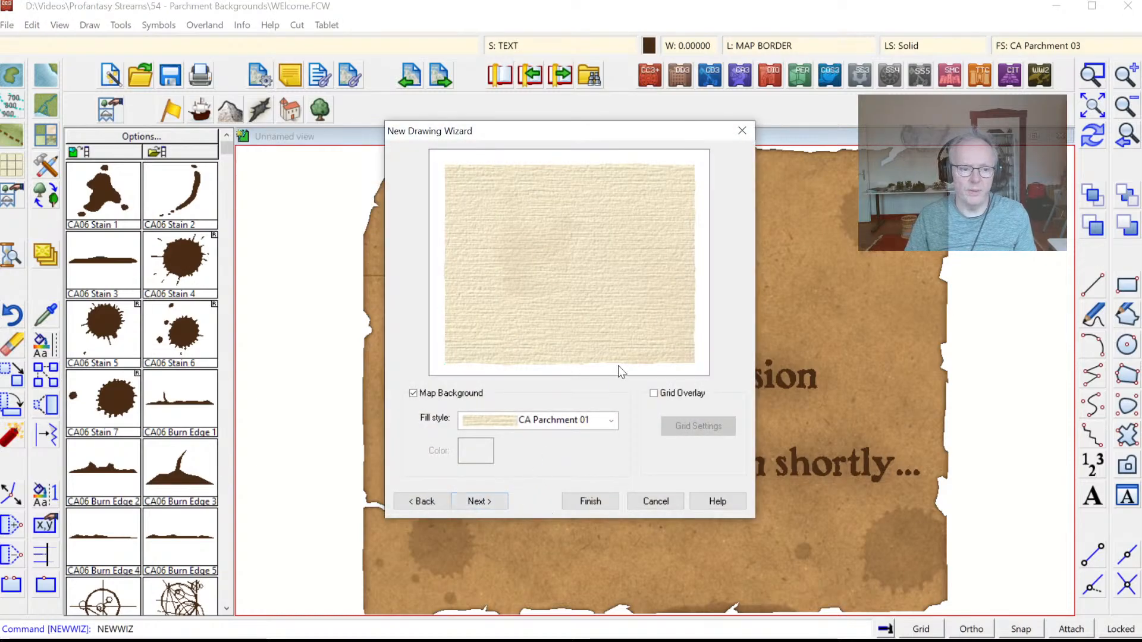
Step: Preview the map background with the CA Parchment 01 fill and its aged and dark variants
left_click(612, 423)
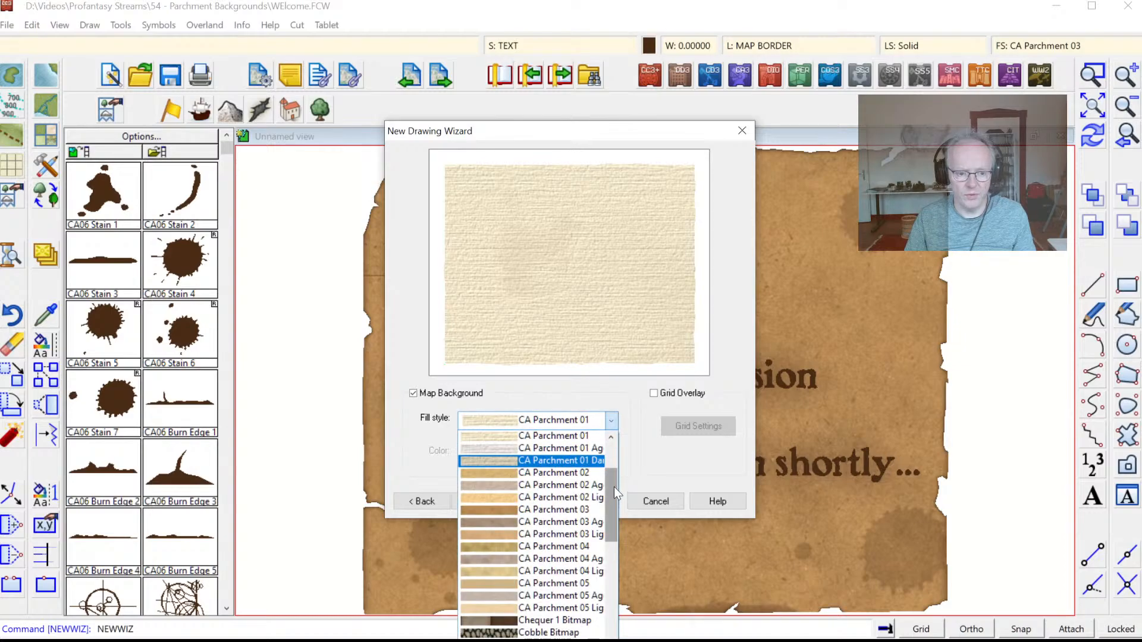
left_click_drag(614, 487, 625, 467)
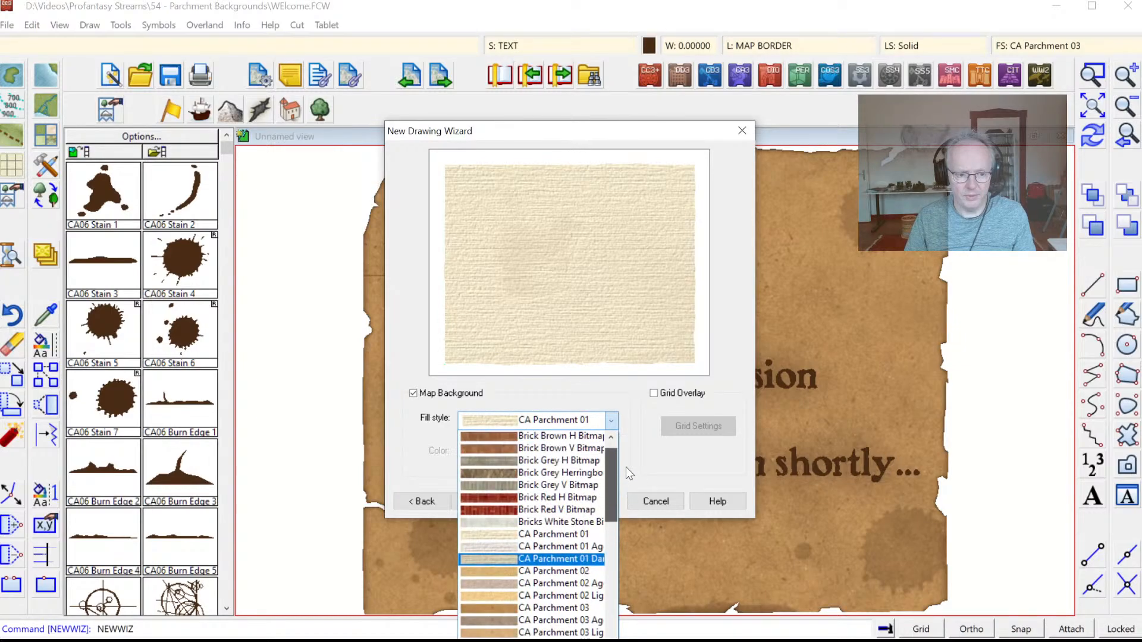
left_click(566, 535)
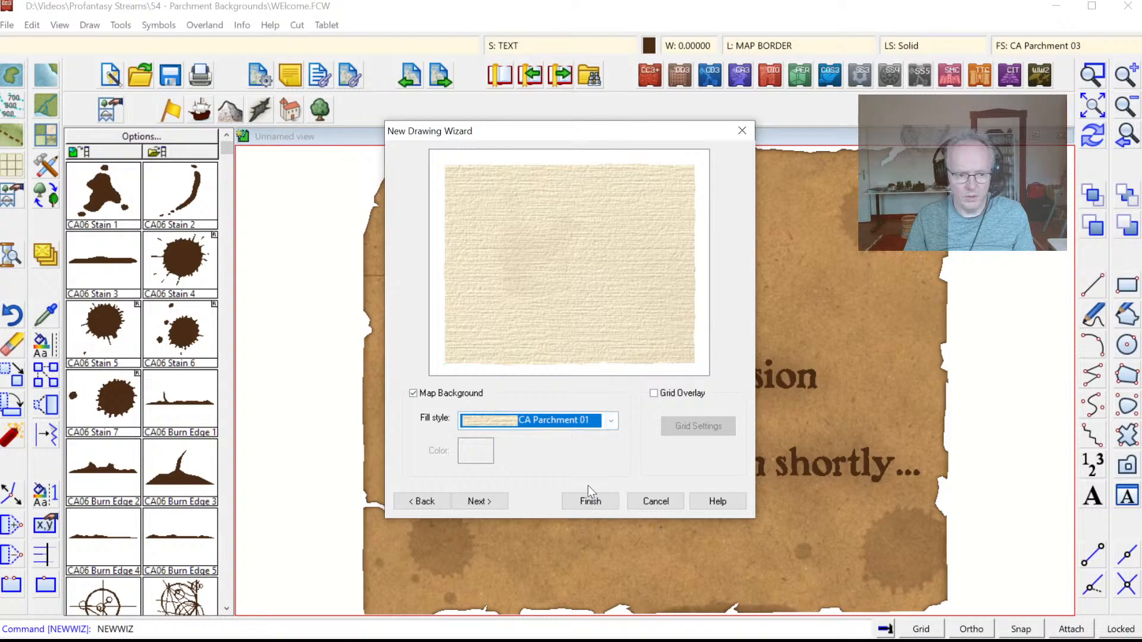
left_click(608, 423)
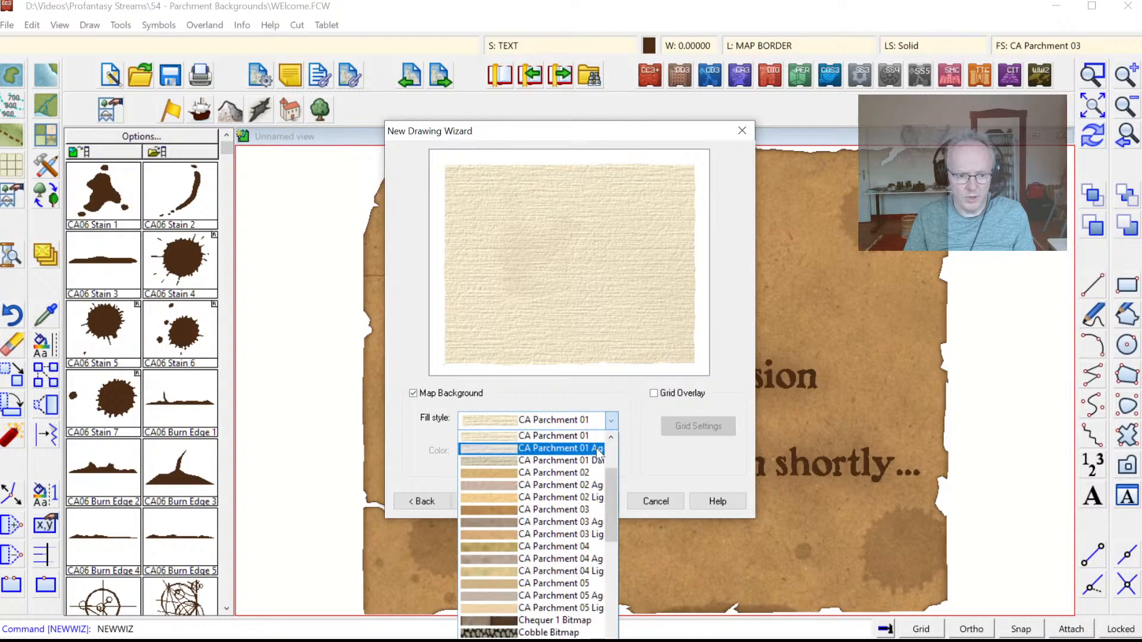
left_click(596, 447)
left_click(595, 420)
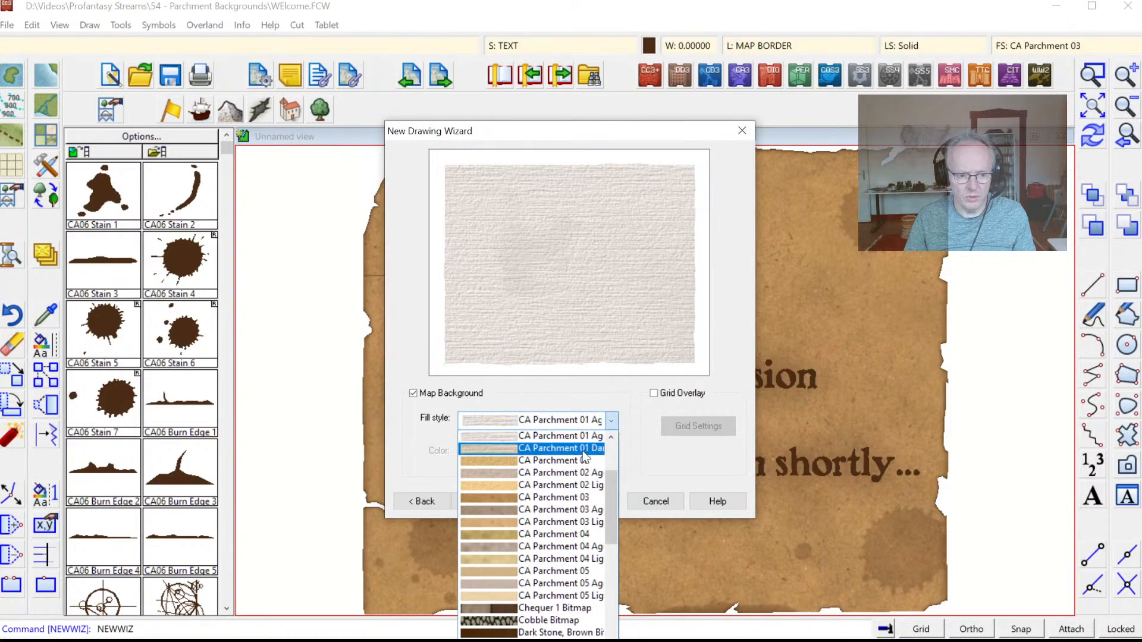
left_click(583, 455)
Step: Preview the map background with the CA Parchment 02 fill and its aged and light variants
left_click(611, 420)
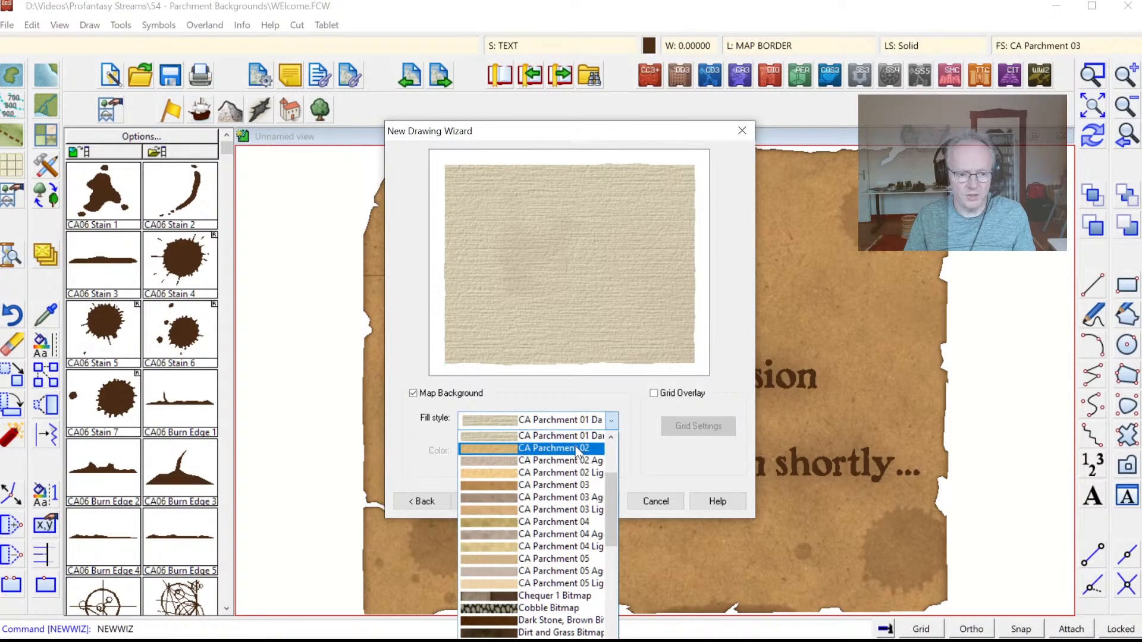
left_click(576, 449)
left_click(593, 421)
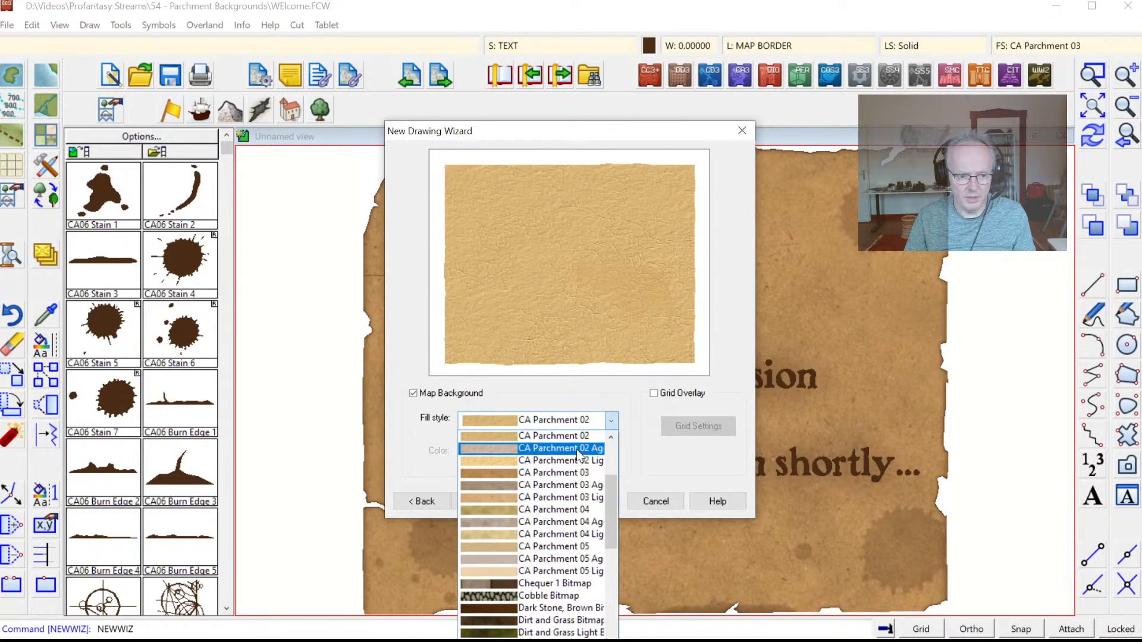
left_click(576, 451)
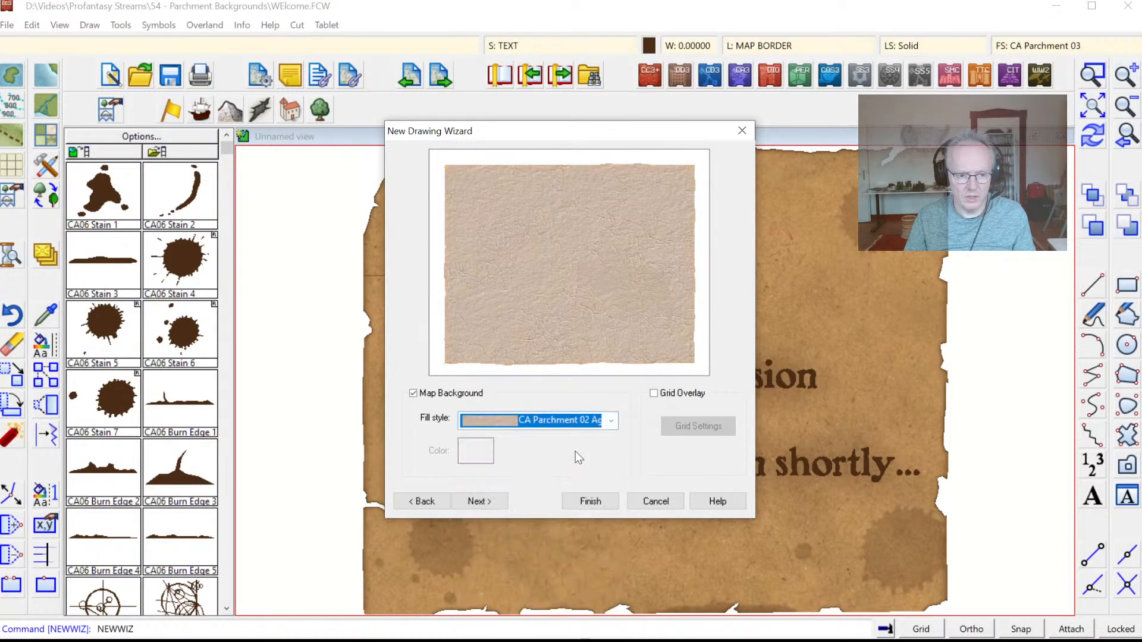
left_click(611, 422)
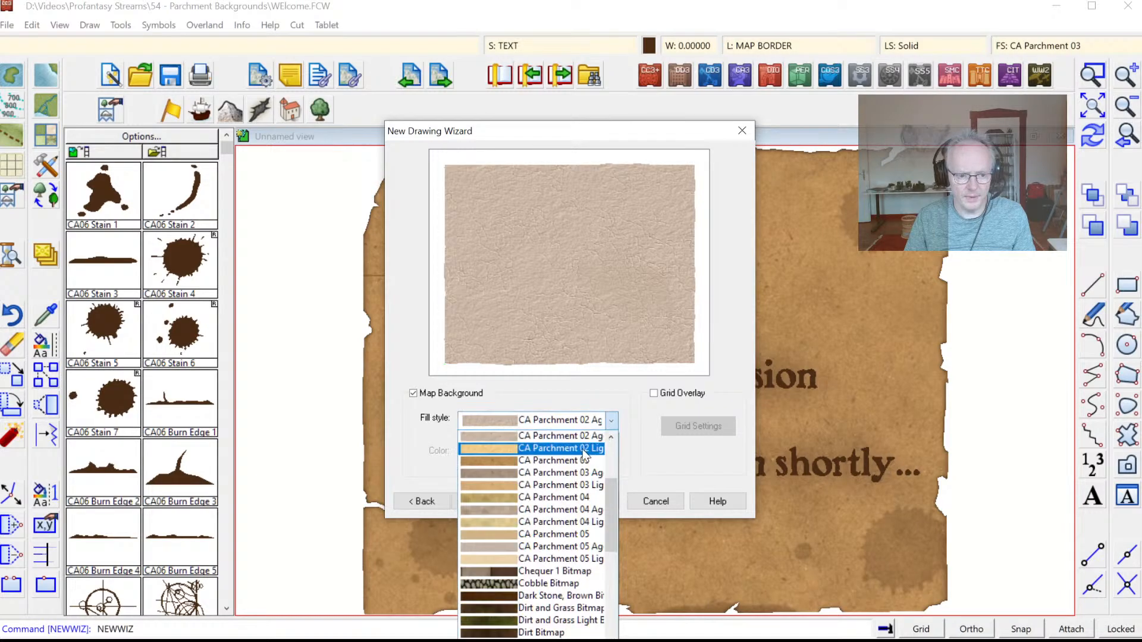
left_click(585, 449)
Step: Preview the CA Parchment 03 background fill and its aged variant, and select the light CA Parchment 04 fill
left_click(611, 421)
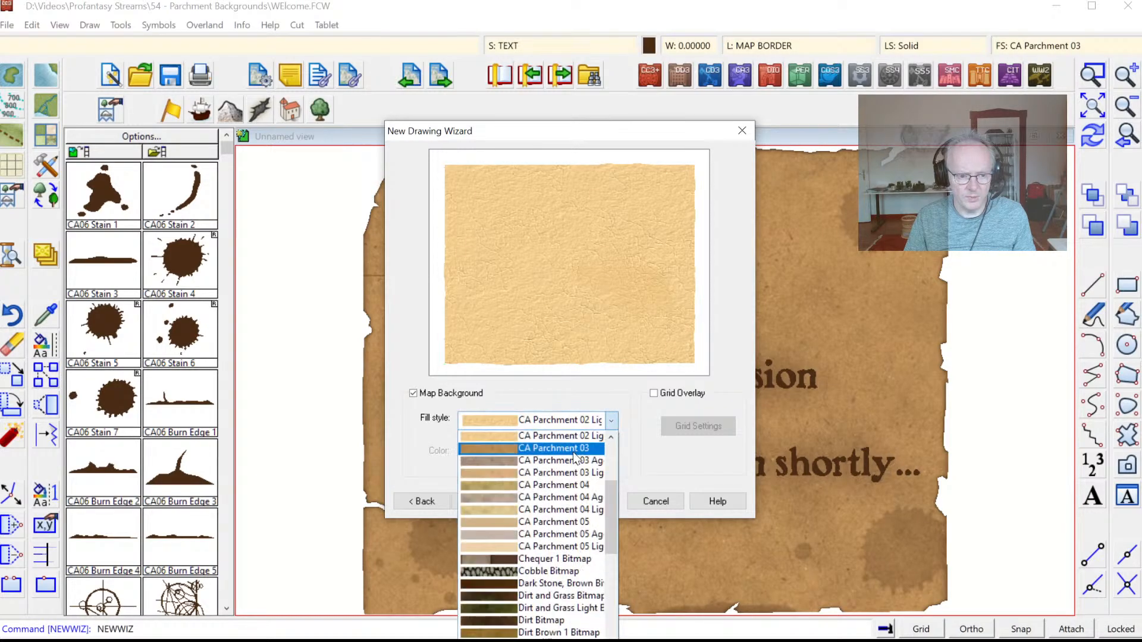
left_click(576, 449)
left_click(610, 421)
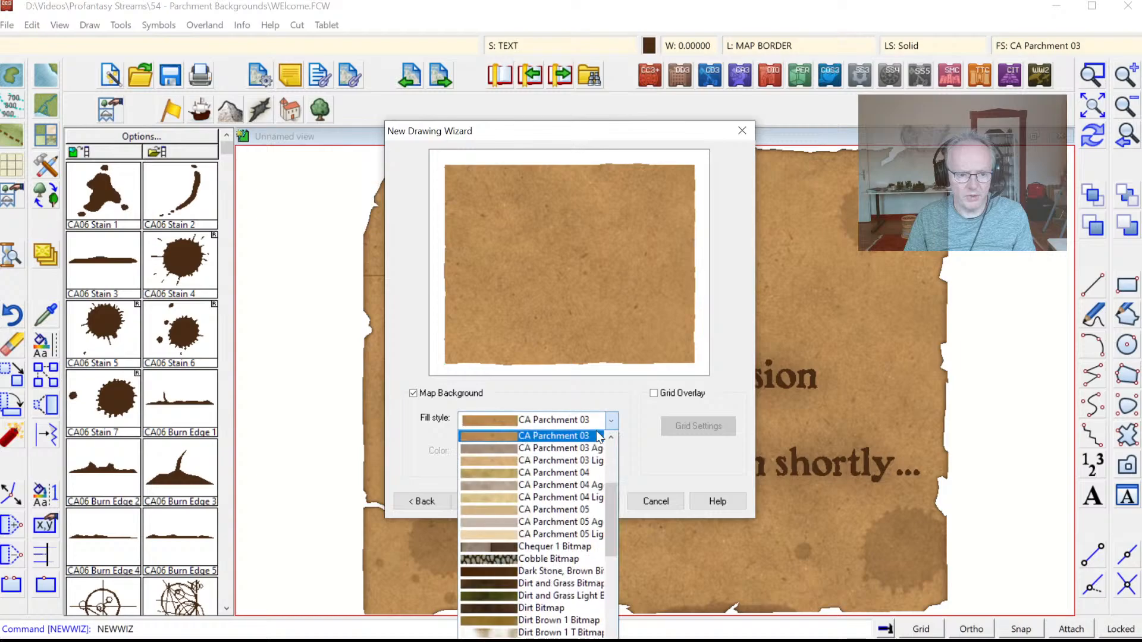
left_click(574, 453)
left_click(610, 420)
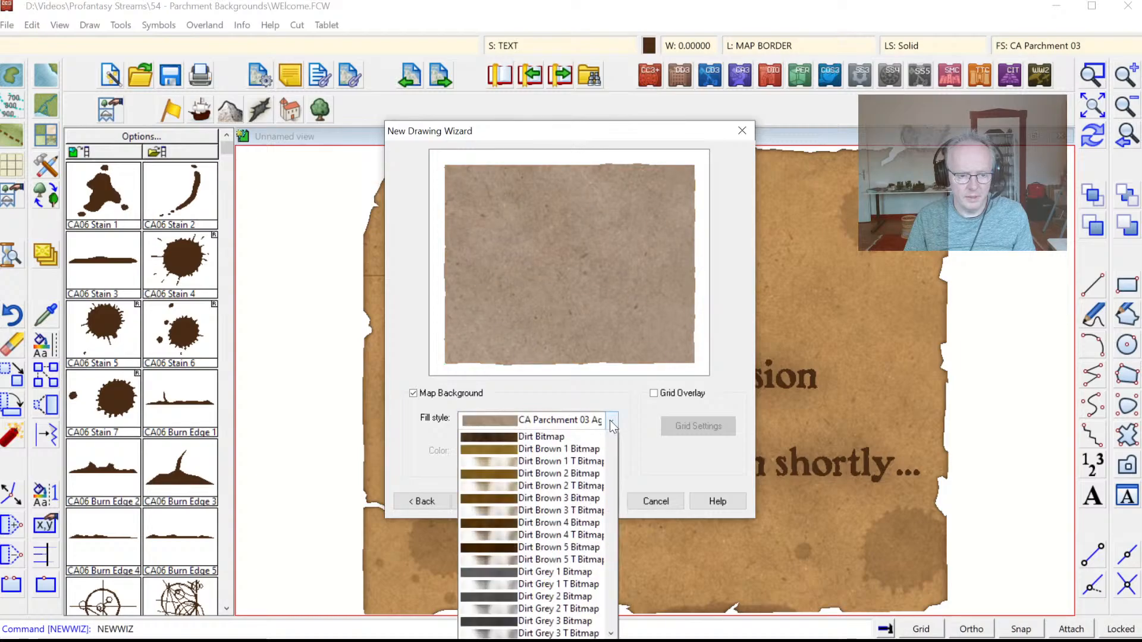
left_click(568, 487)
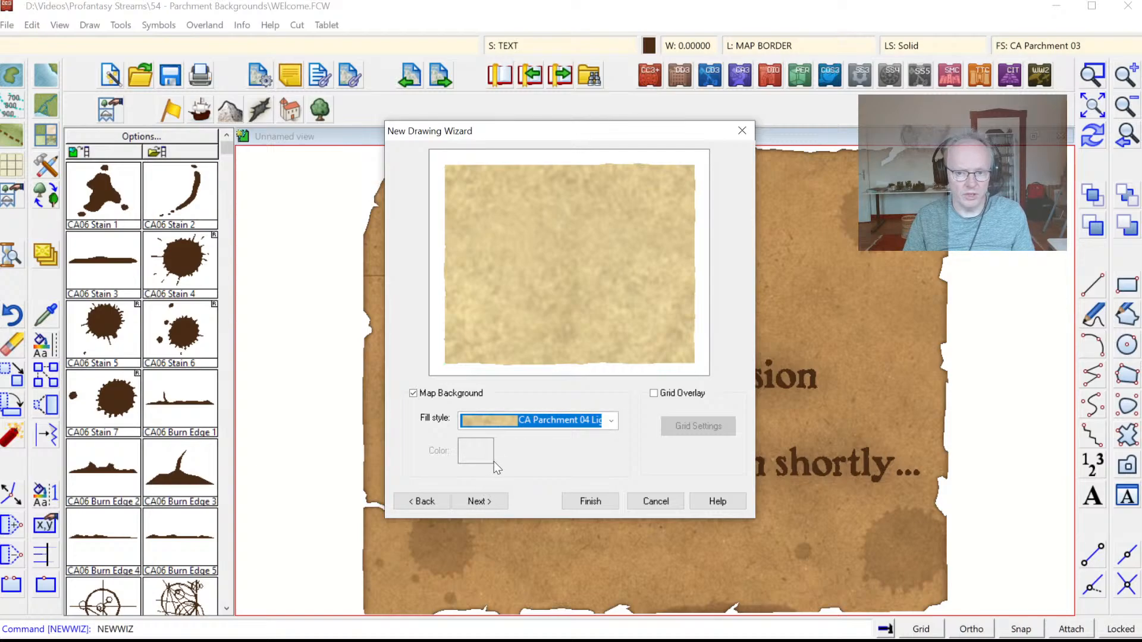
Step: Return to the map type choice, browse the pre-defined Annual Parchment Dungeon Broken and Ragged templates, and close the browser without picking one
left_click(431, 500)
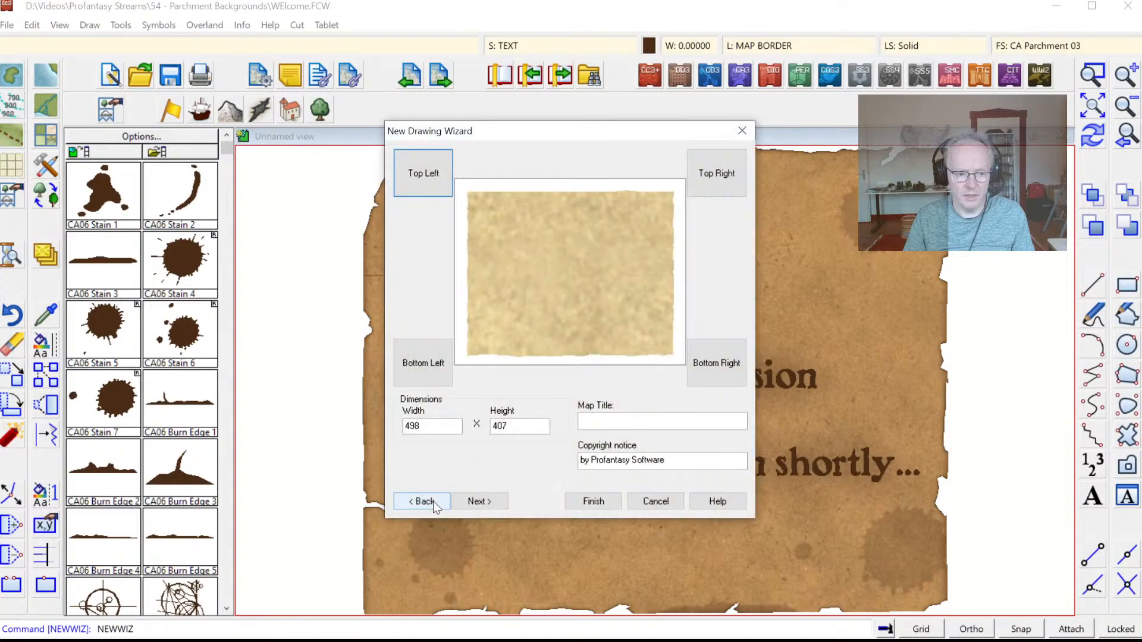
left_click(433, 501)
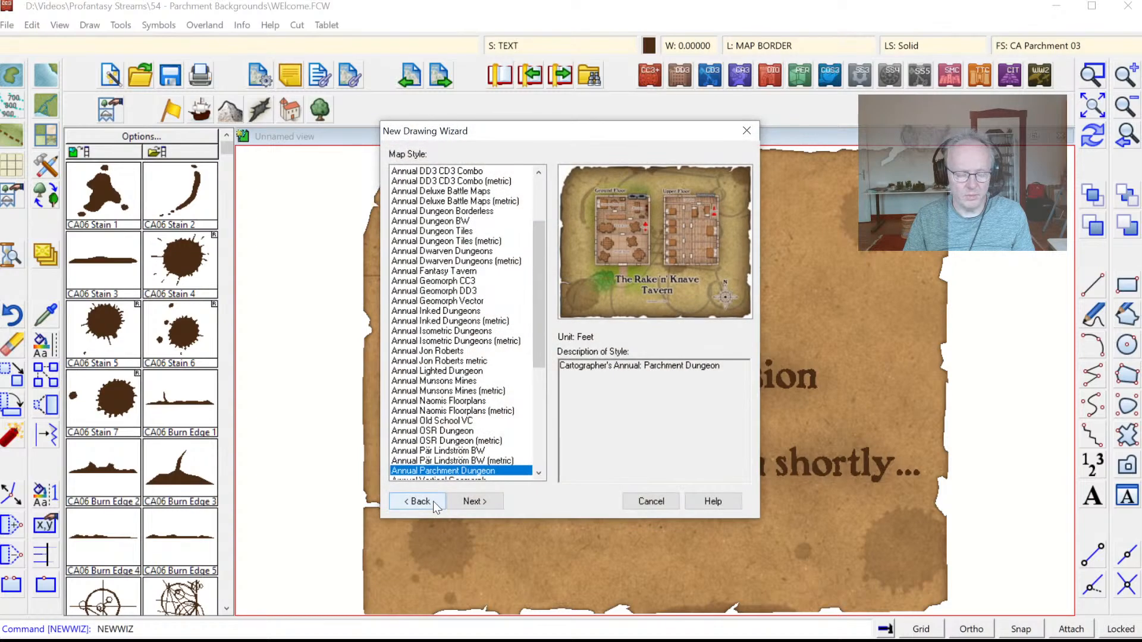
left_click(433, 501)
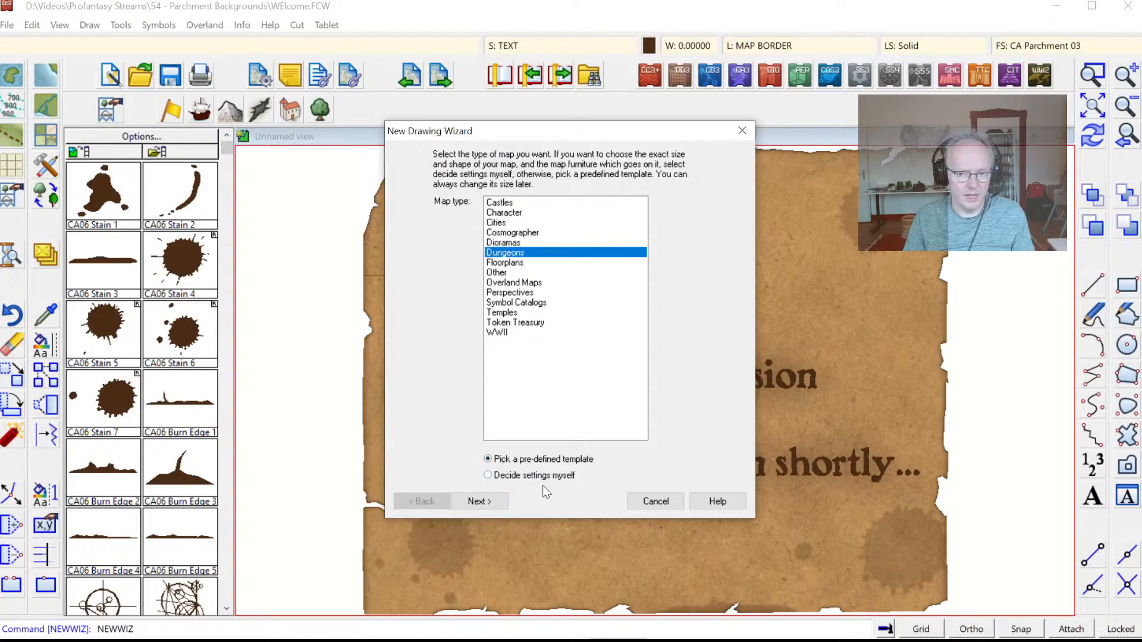
left_click(484, 503)
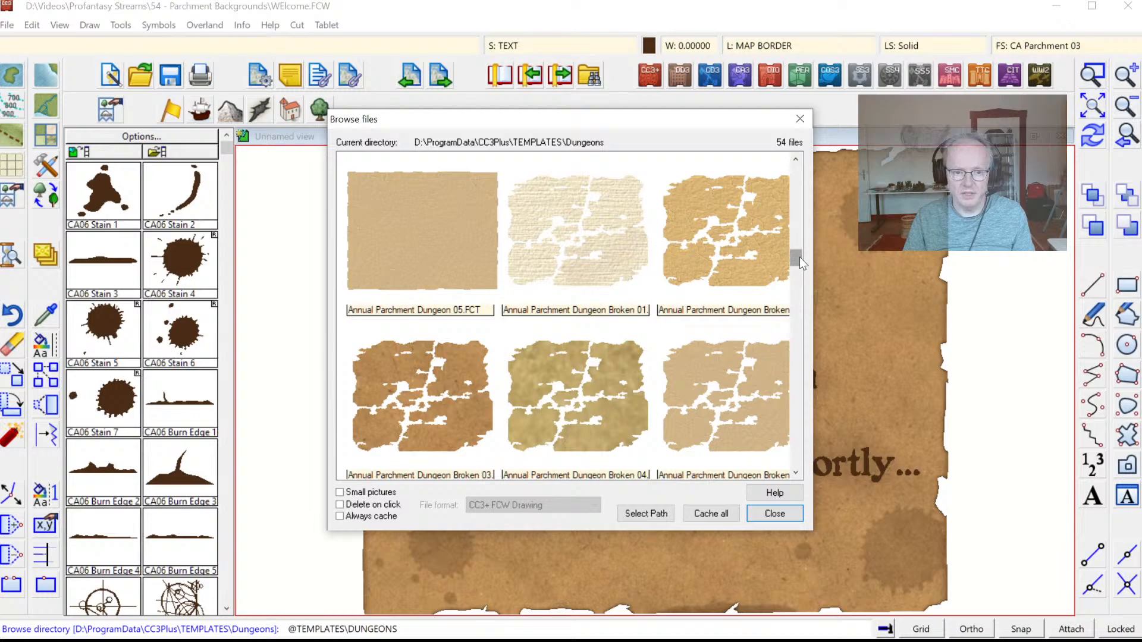
left_click_drag(800, 261, 798, 288)
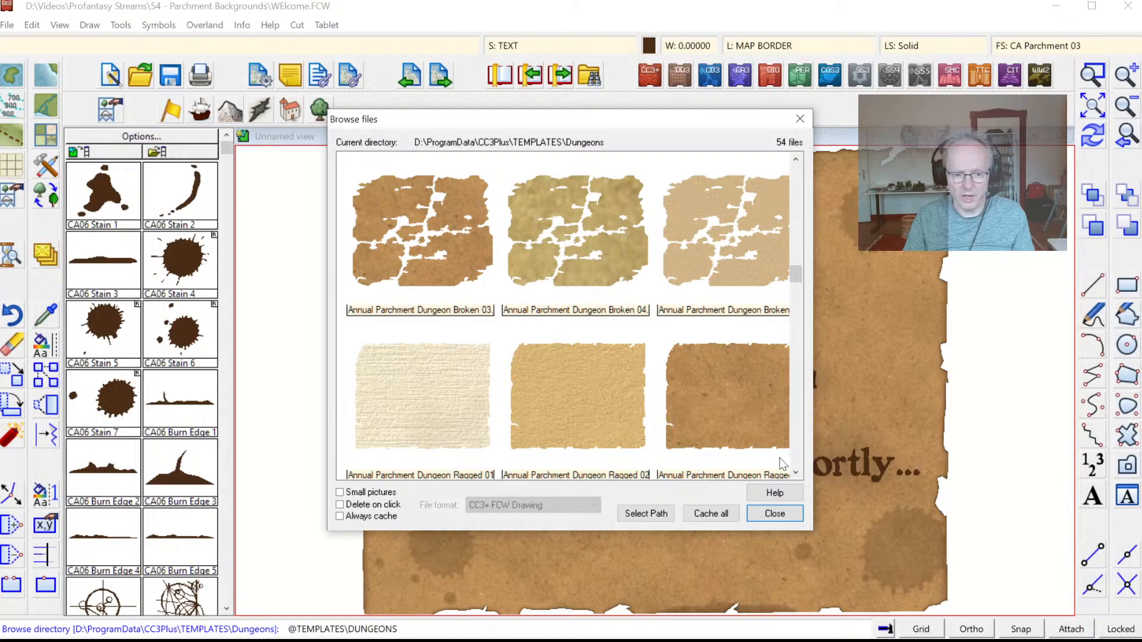
scroll(795, 476, "down", 5)
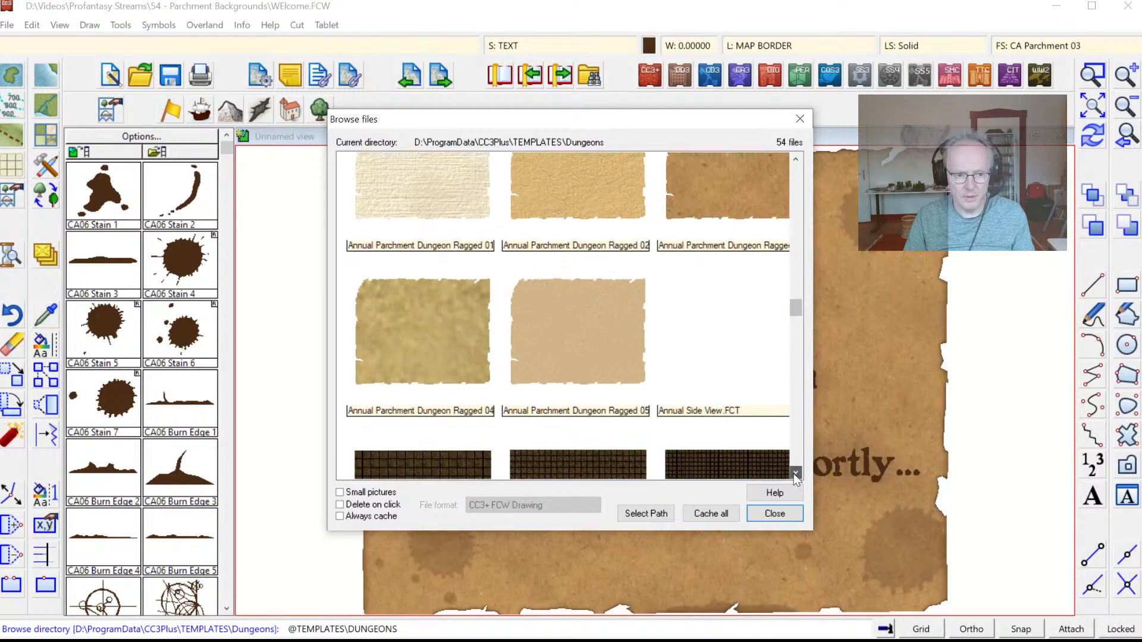
left_click(795, 159)
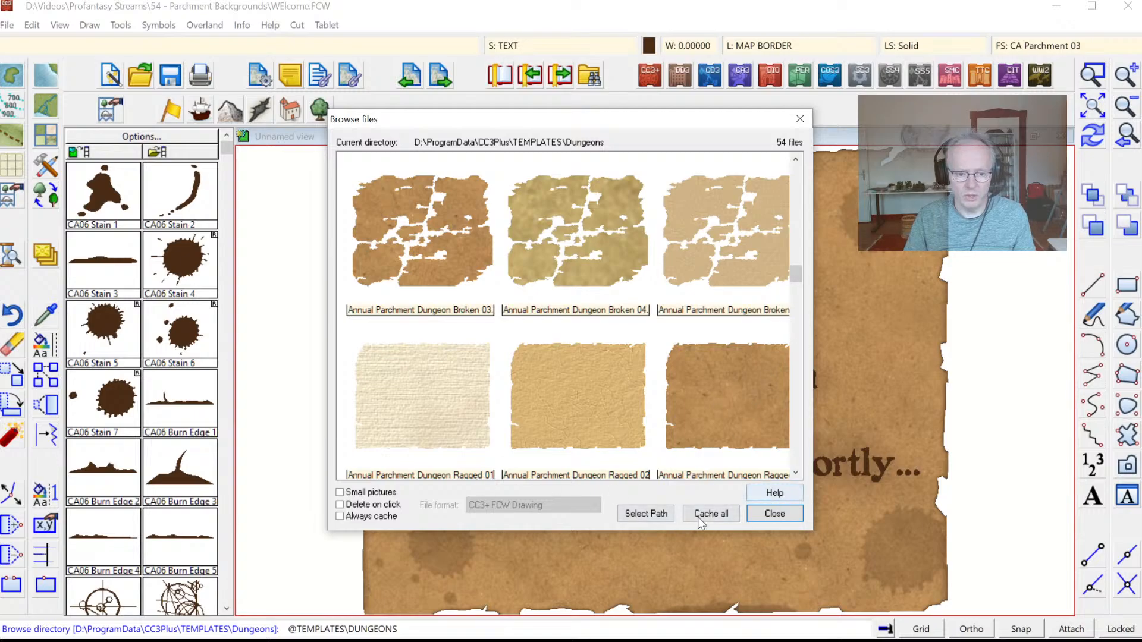
left_click(774, 513)
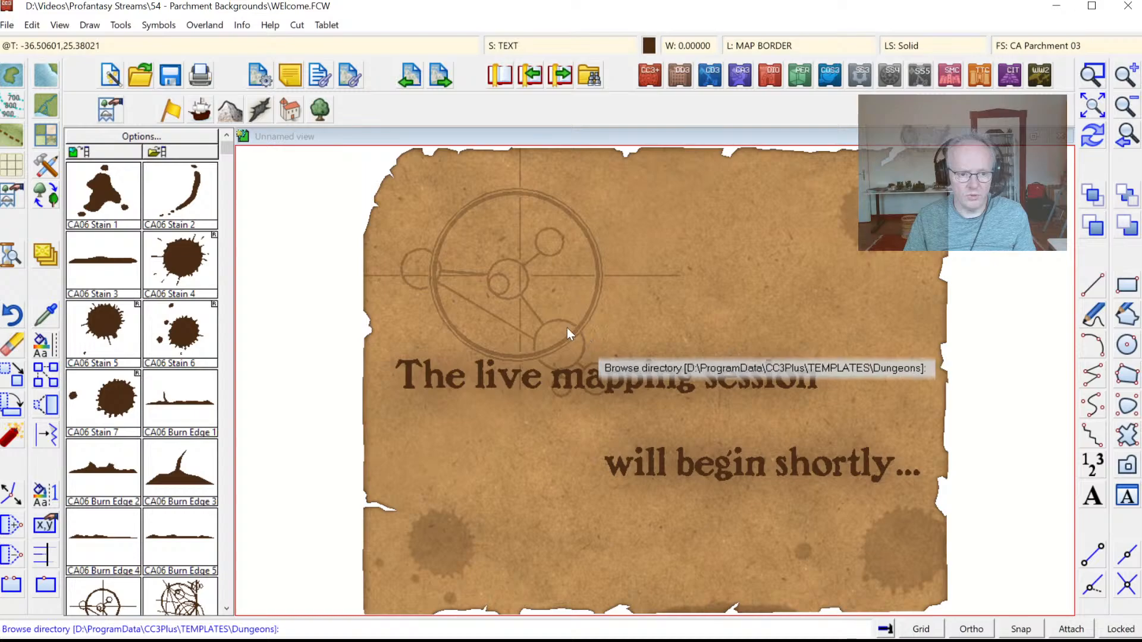
Step: Create a new overland map from the pre-defined Annual Parchment Overland Ragged 03 template
left_click(109, 79)
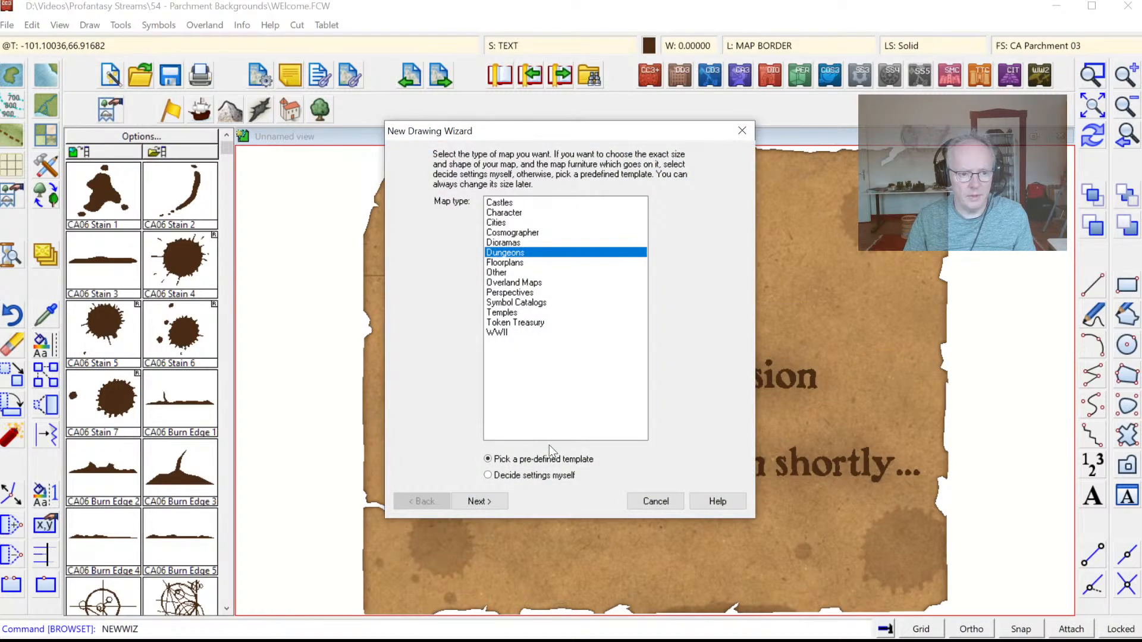
left_click(534, 284)
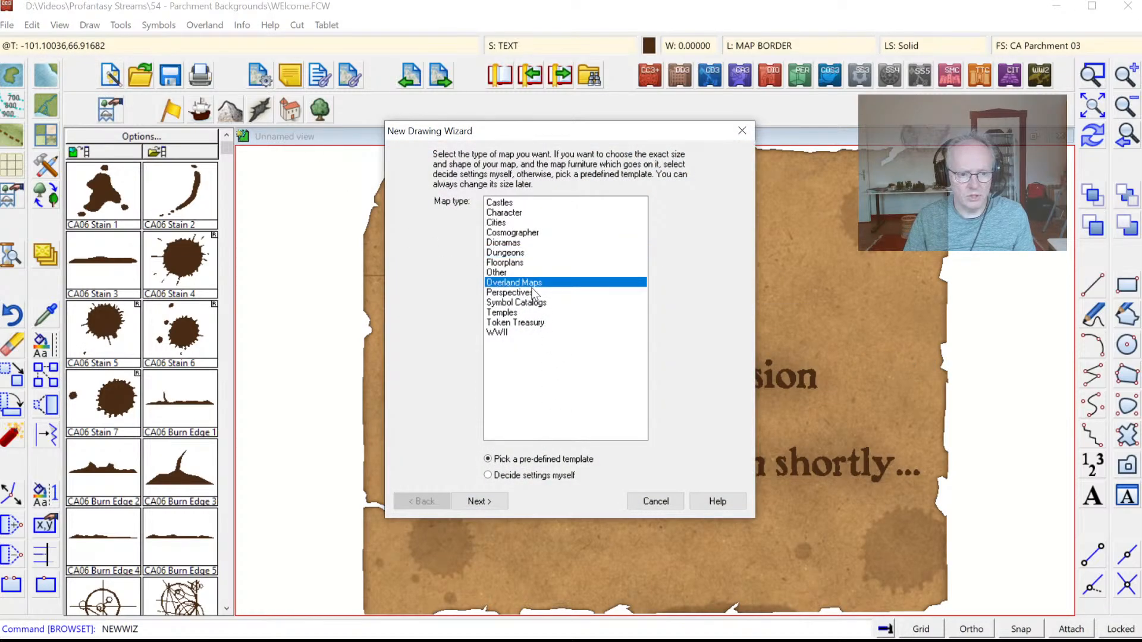
left_click(489, 503)
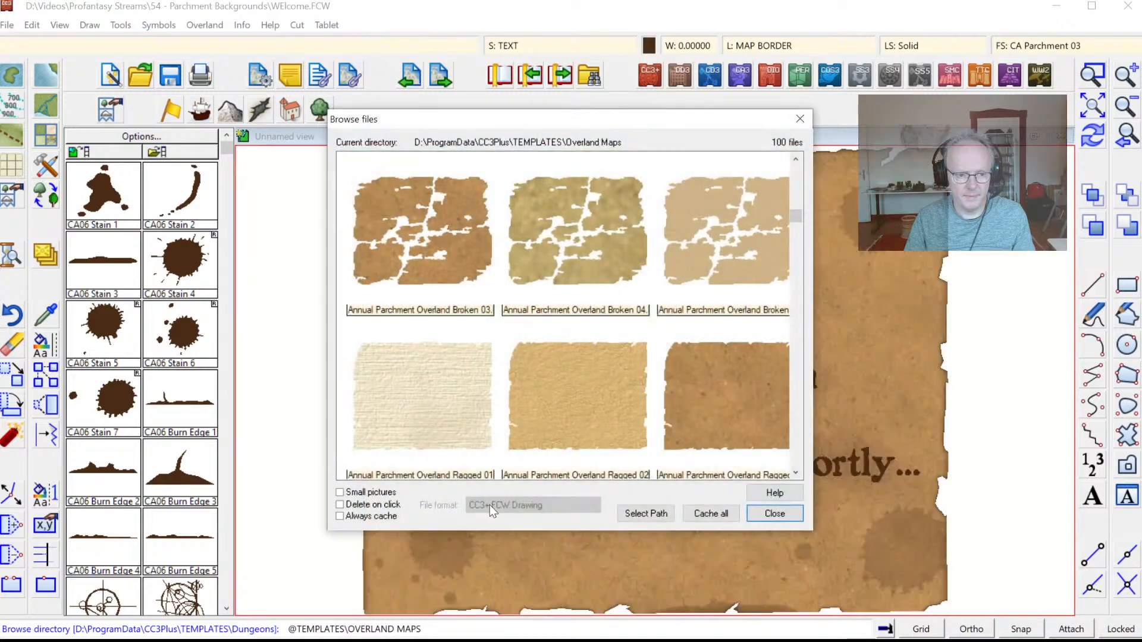
scroll(799, 206, "up", 1)
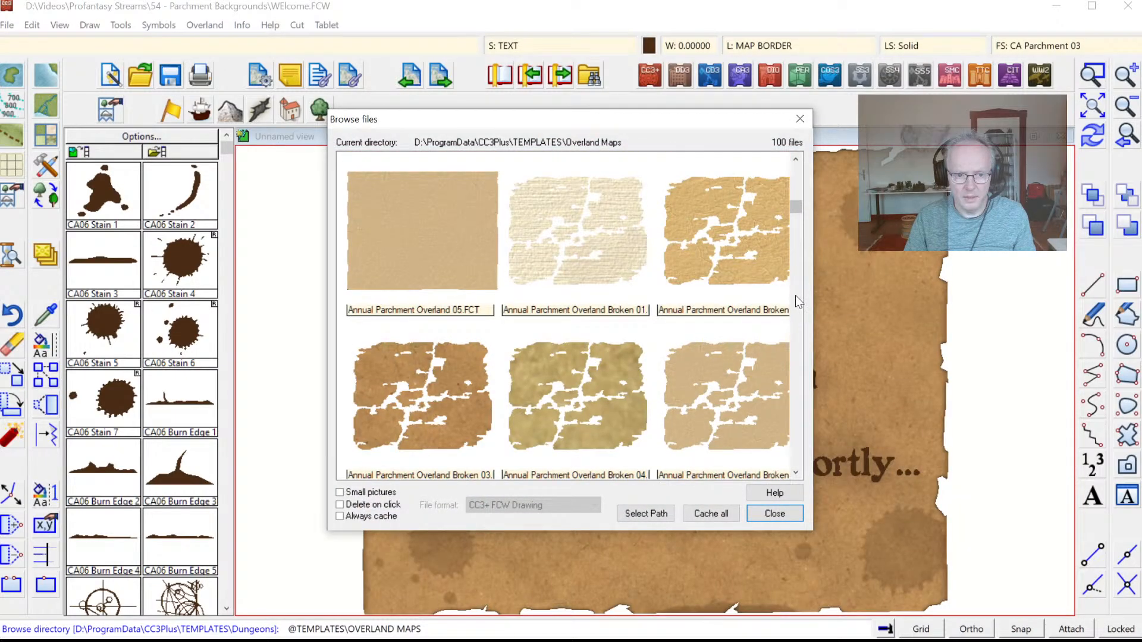
scroll(795, 295, "down", 1)
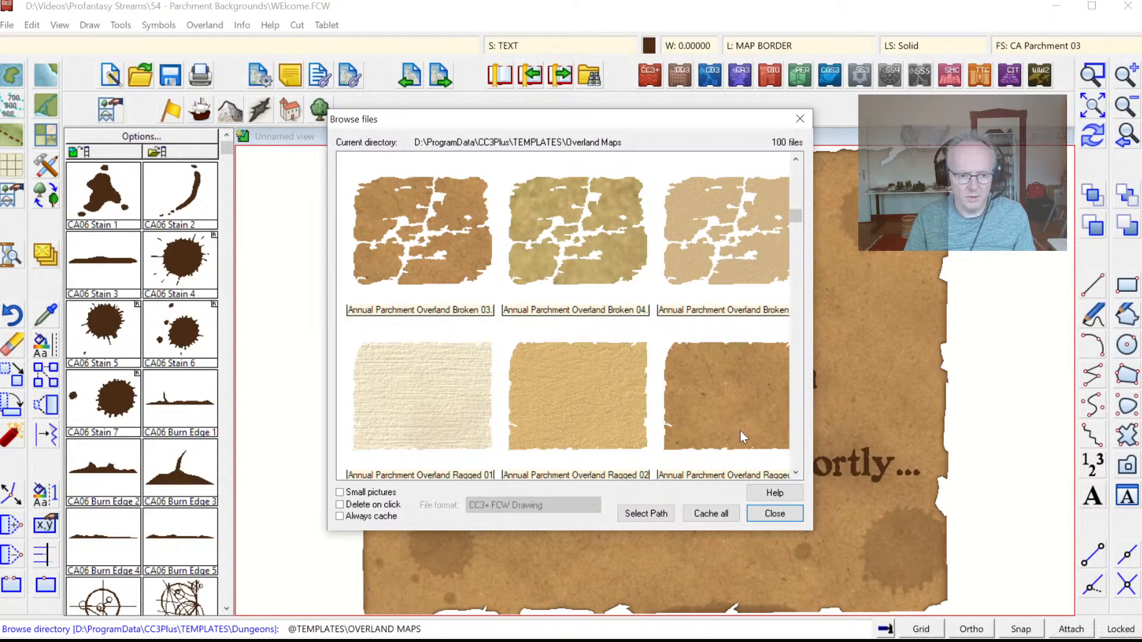
left_click(738, 409)
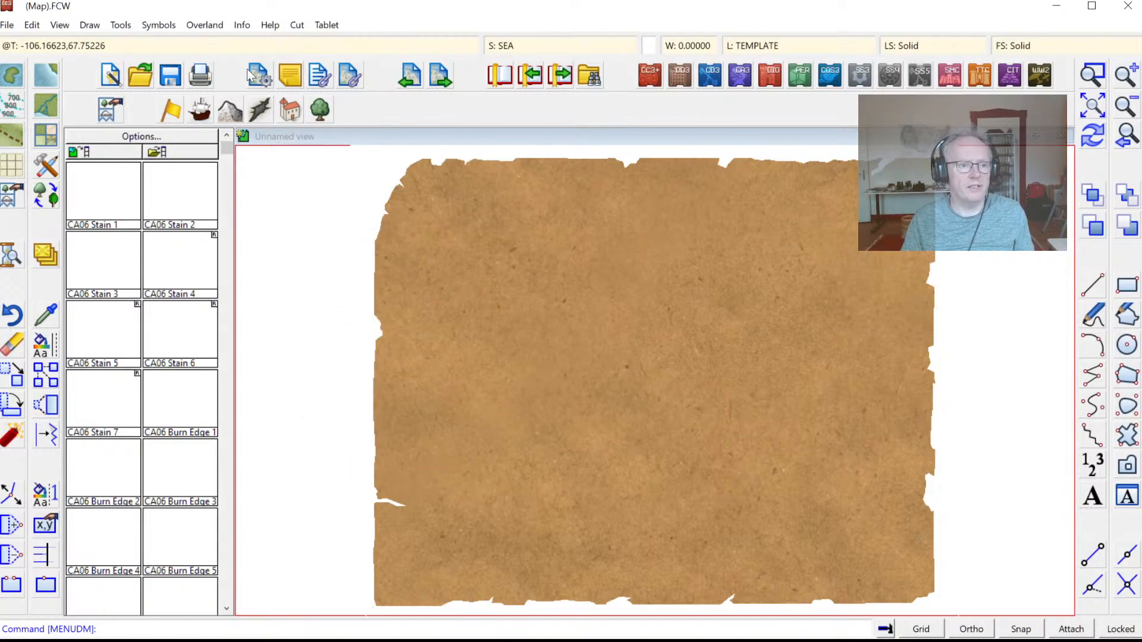
Step: Turn on the grid and snap, and measure the parchment's width along its lower edge
left_click(922, 631)
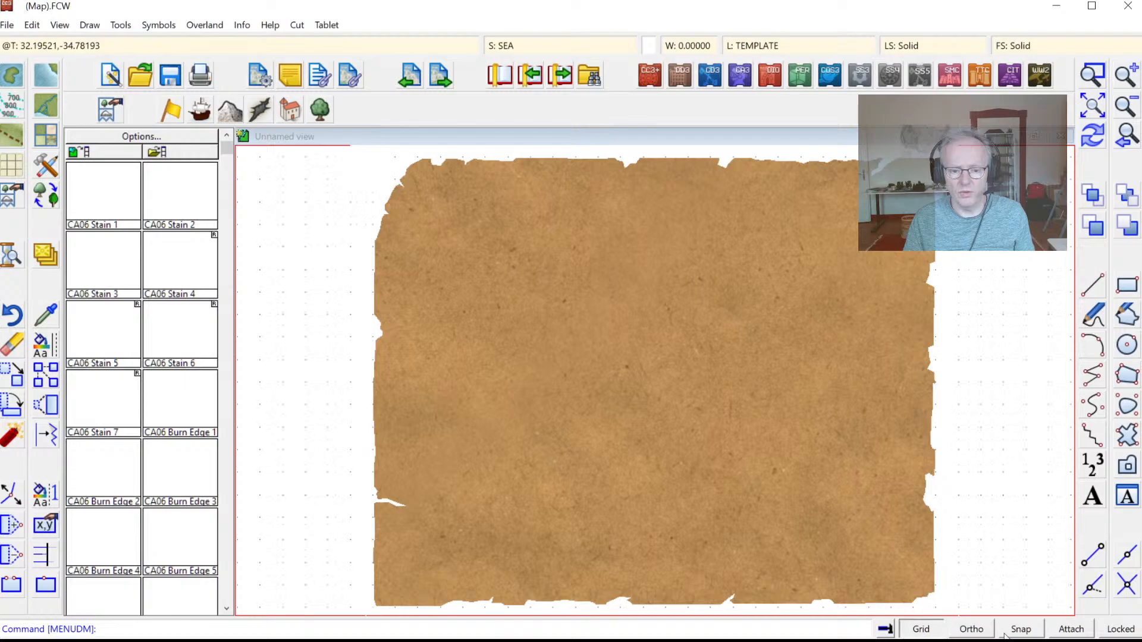
left_click(1033, 631)
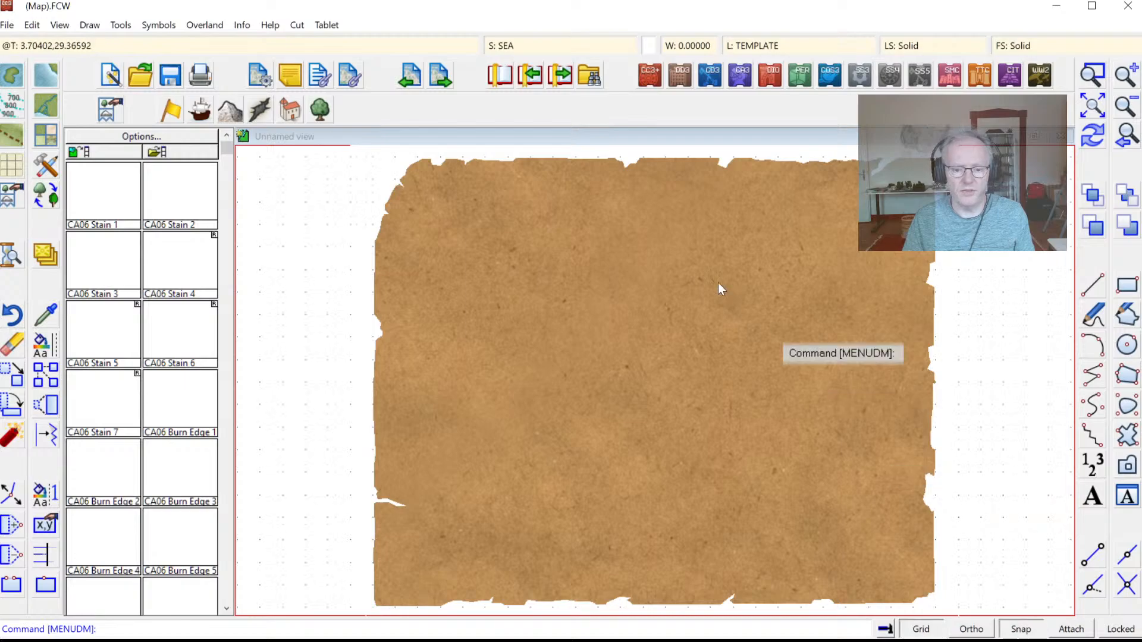
left_click(243, 27)
left_click(267, 133)
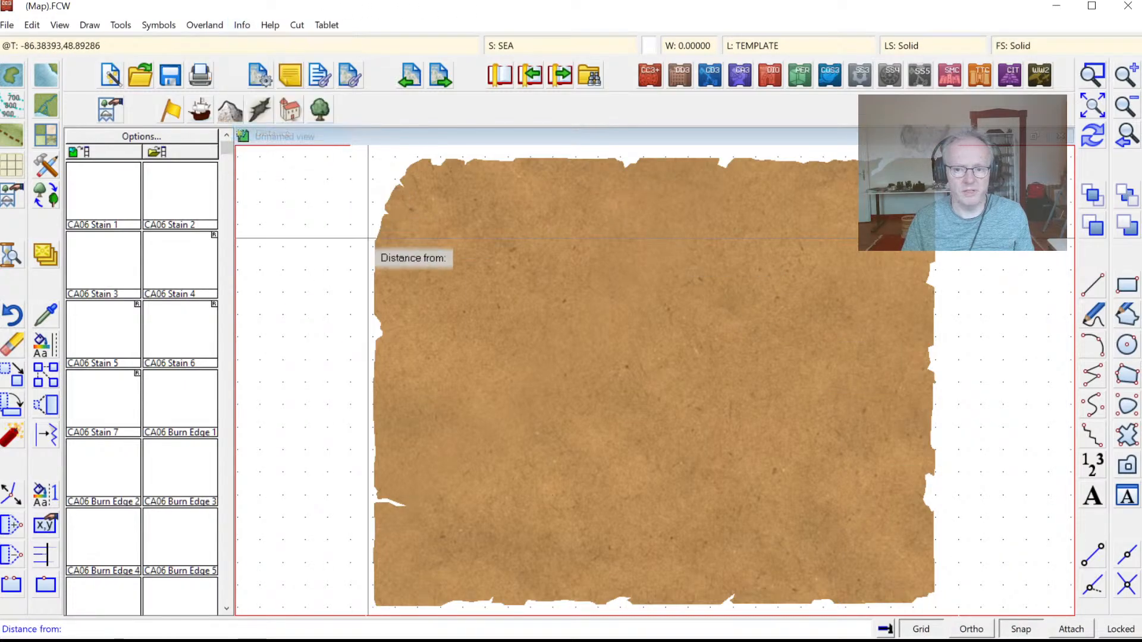
left_click(372, 608)
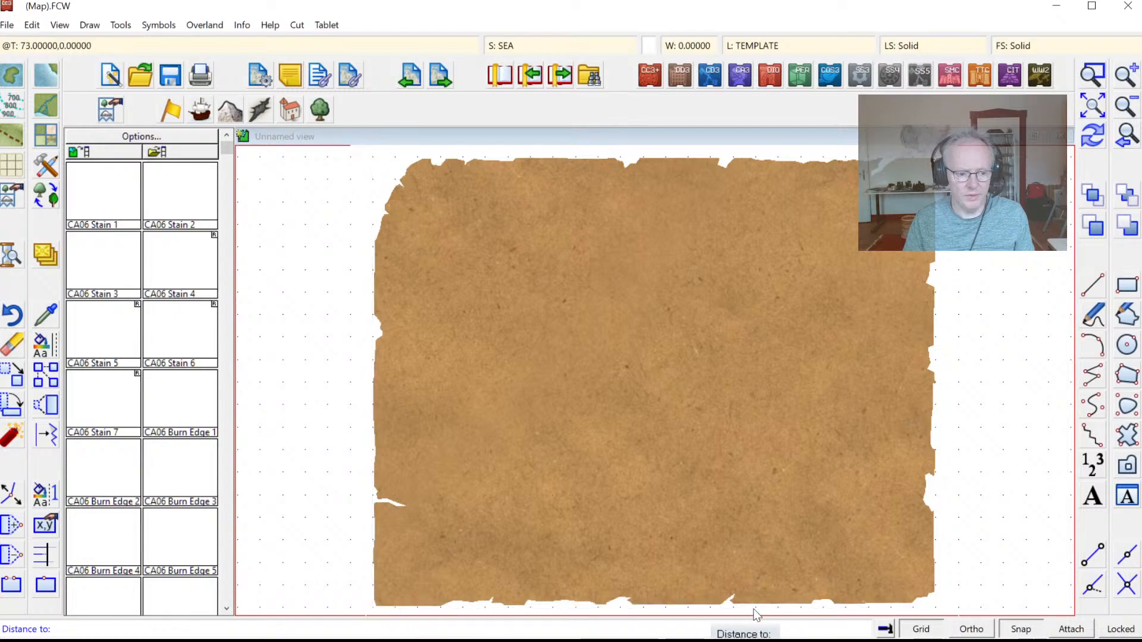
left_click(934, 605)
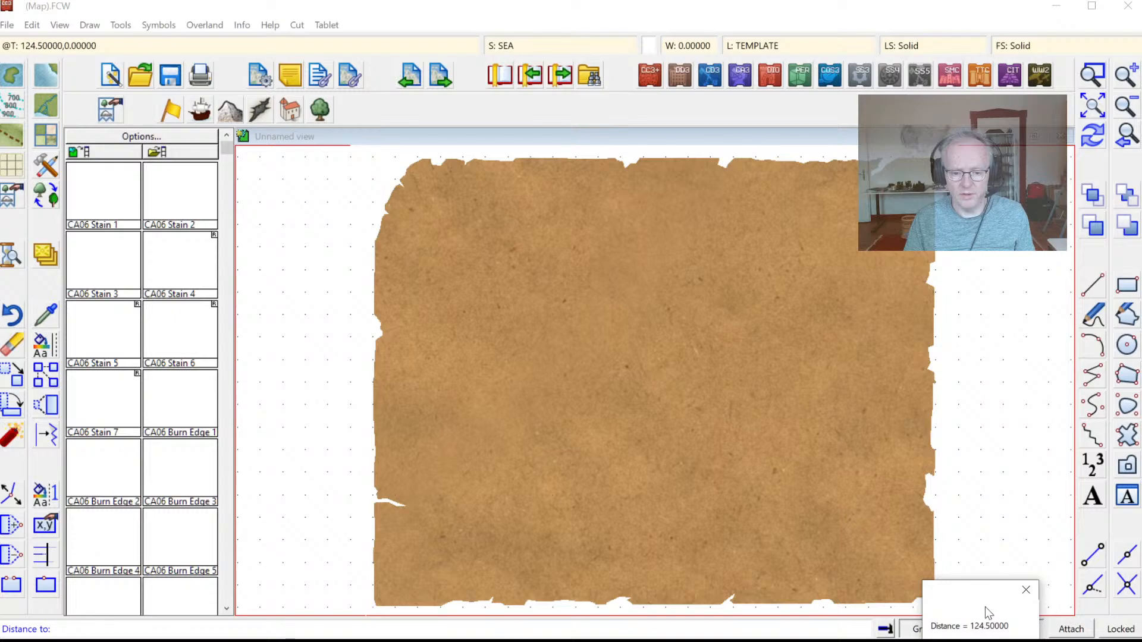
left_click_drag(984, 606, 895, 412)
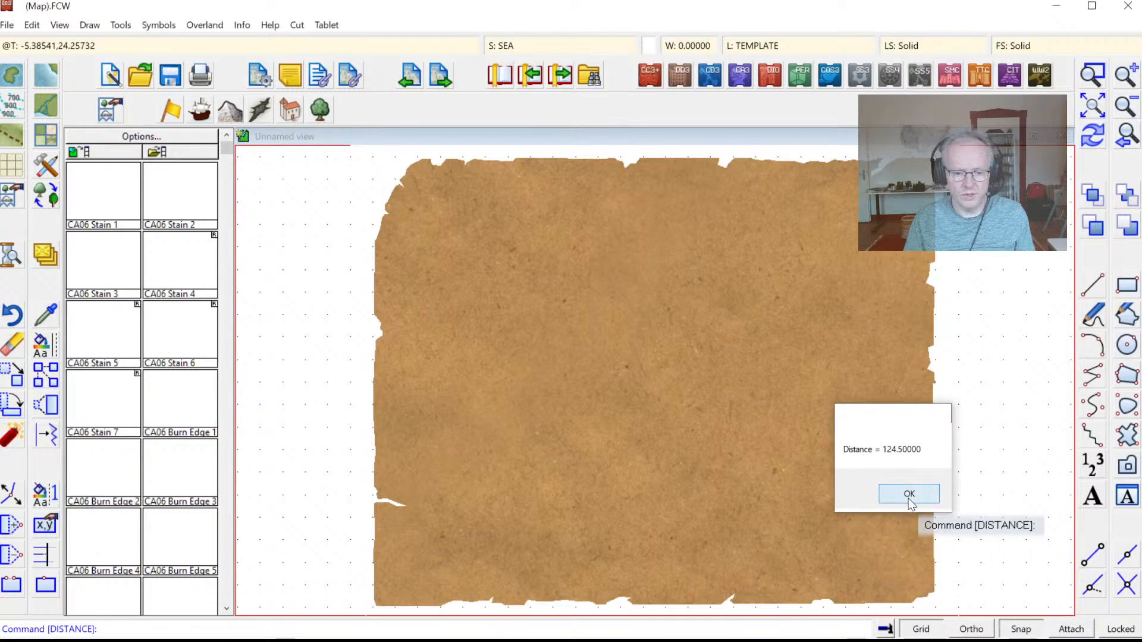
Step: Measure the parchment's height from its upper-left corner to its lower-left corner
key("Return")
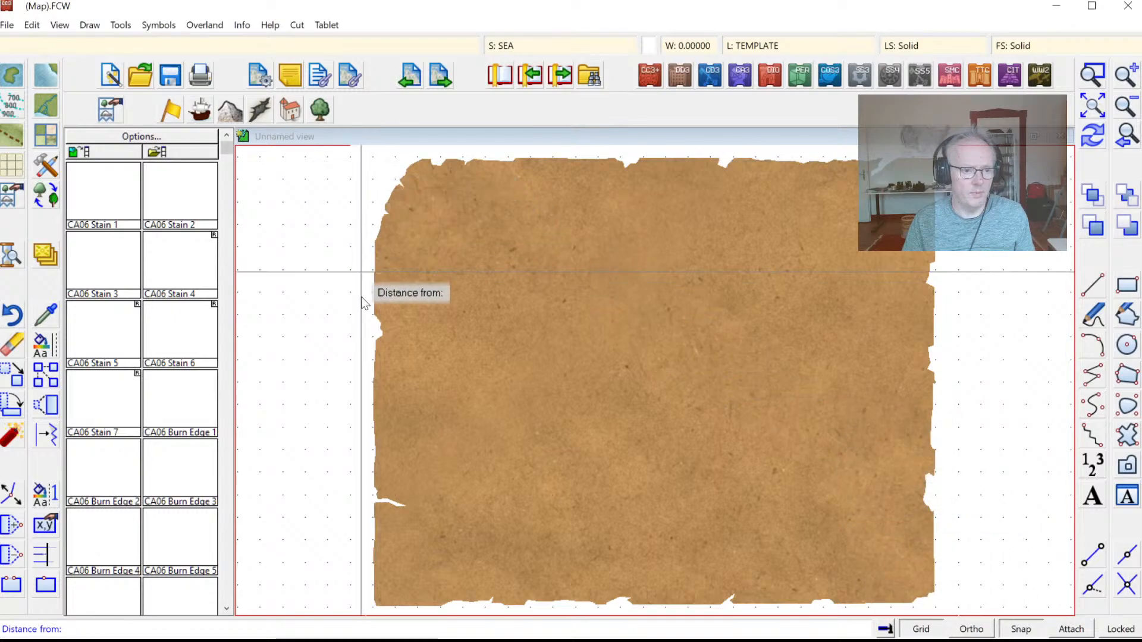
left_click(375, 157)
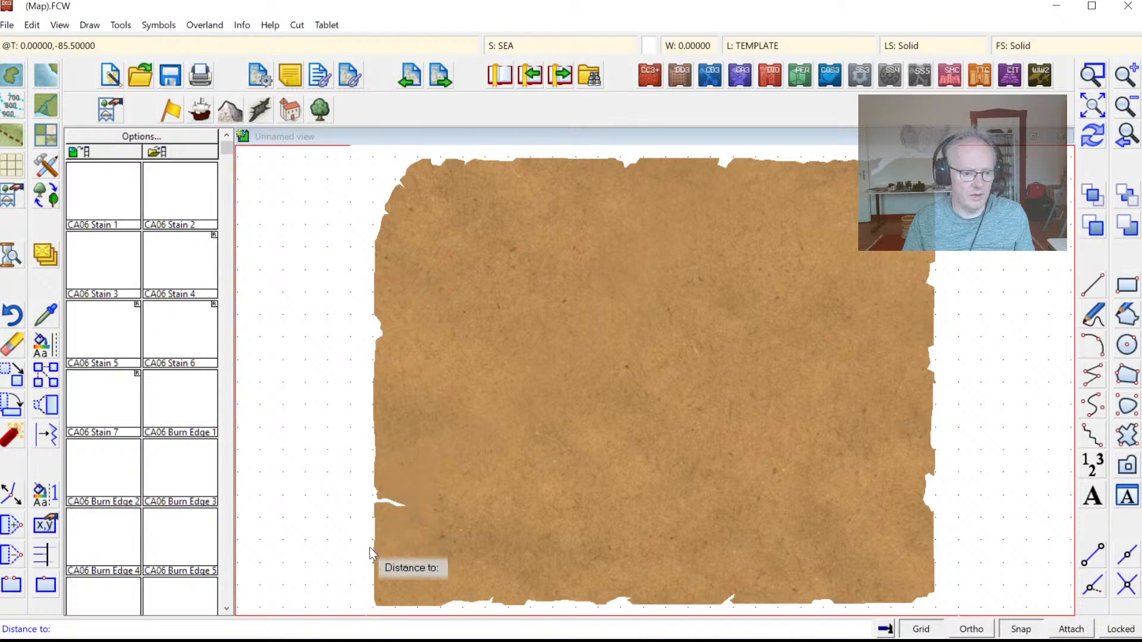
left_click(375, 613)
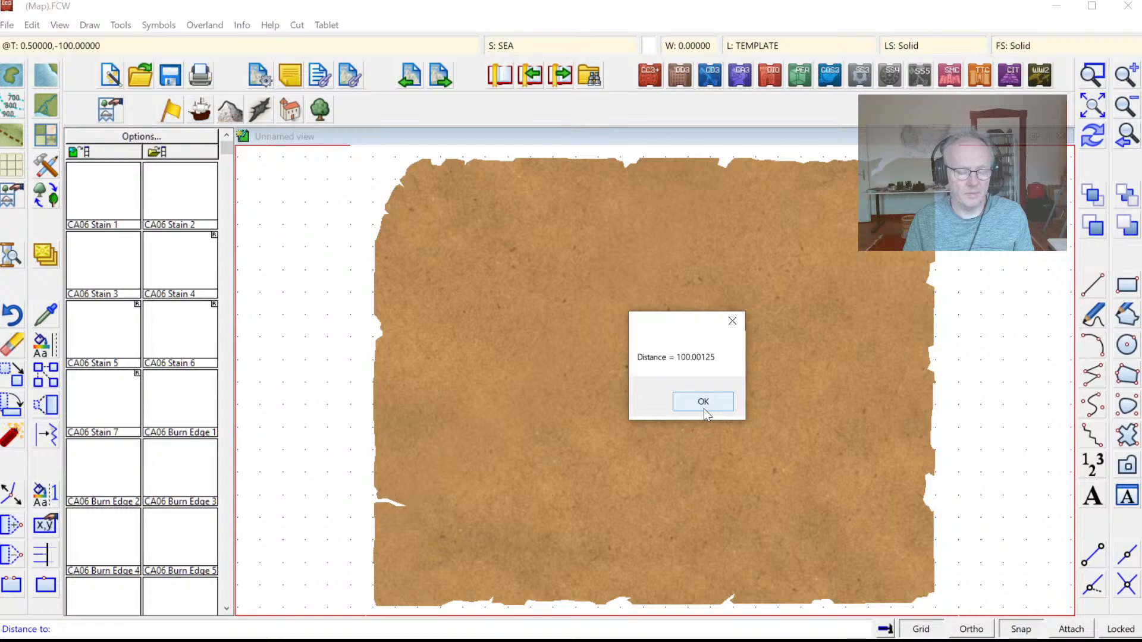
left_click(704, 408)
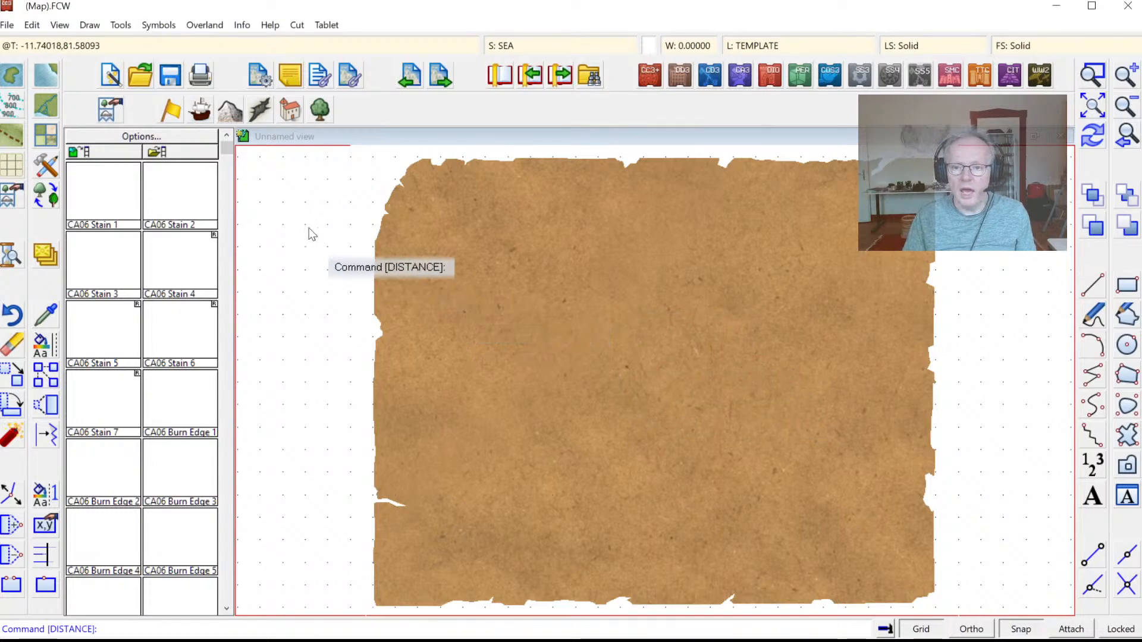
Step: Load the mountain symbol catalog and make SYMBOLS BACK the current sheet
left_click(755, 46)
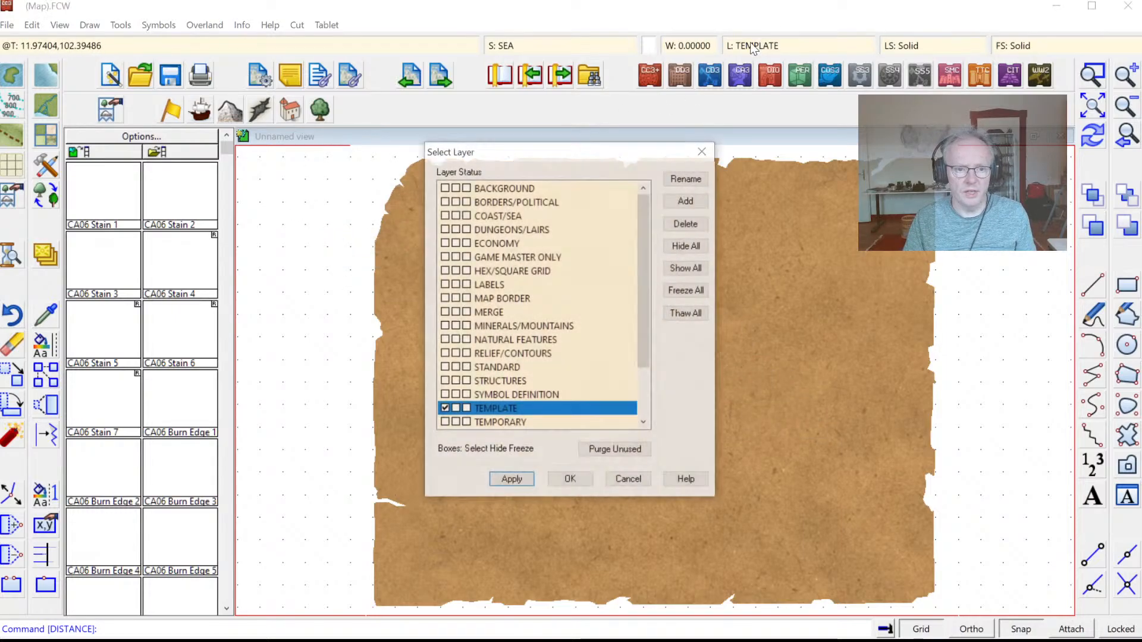
key("Escape")
left_click(230, 110)
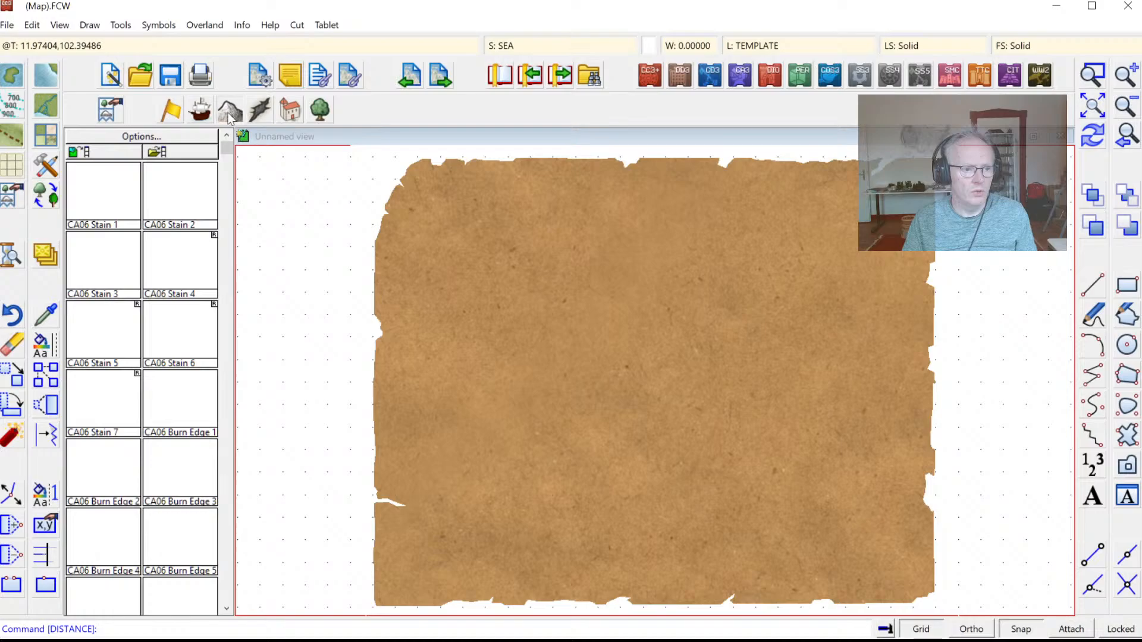
left_click(506, 45)
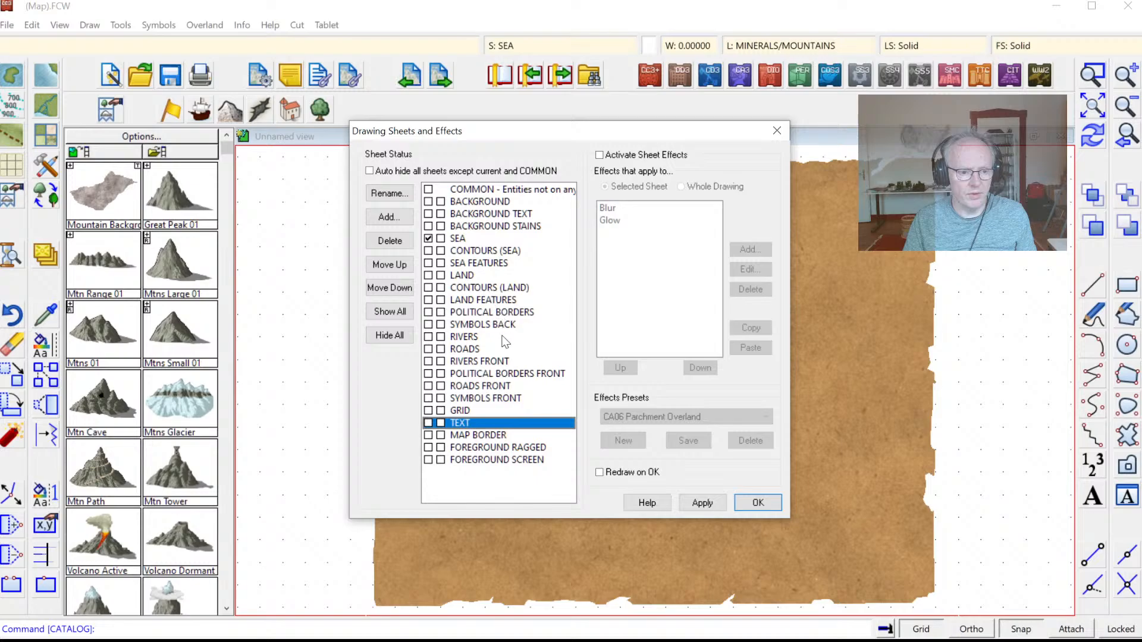
left_click(428, 324)
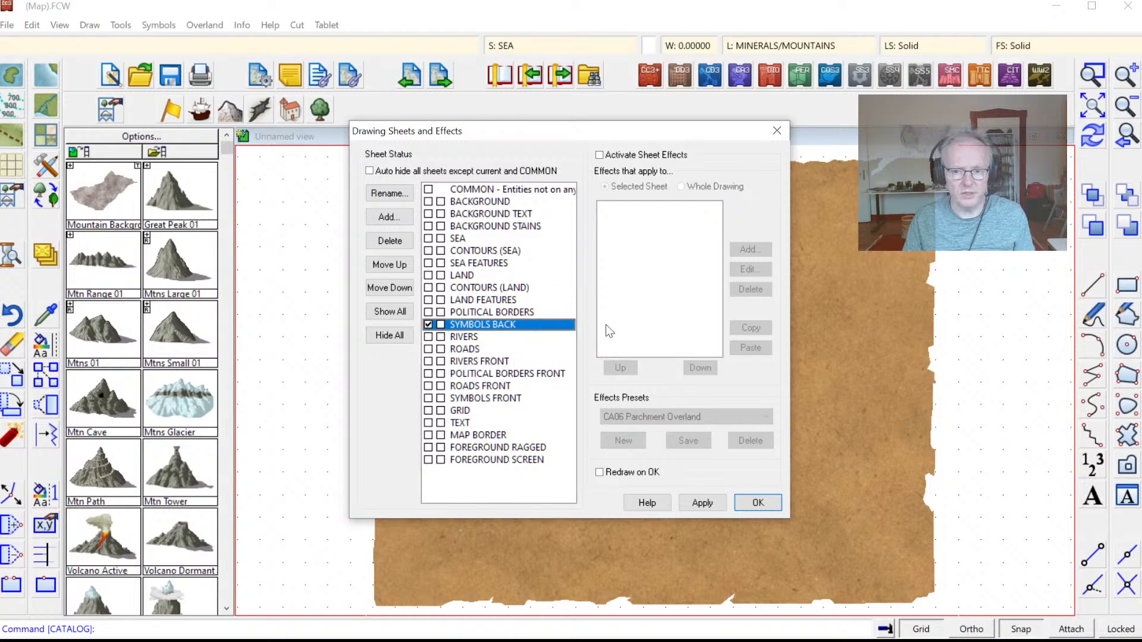
left_click(750, 507)
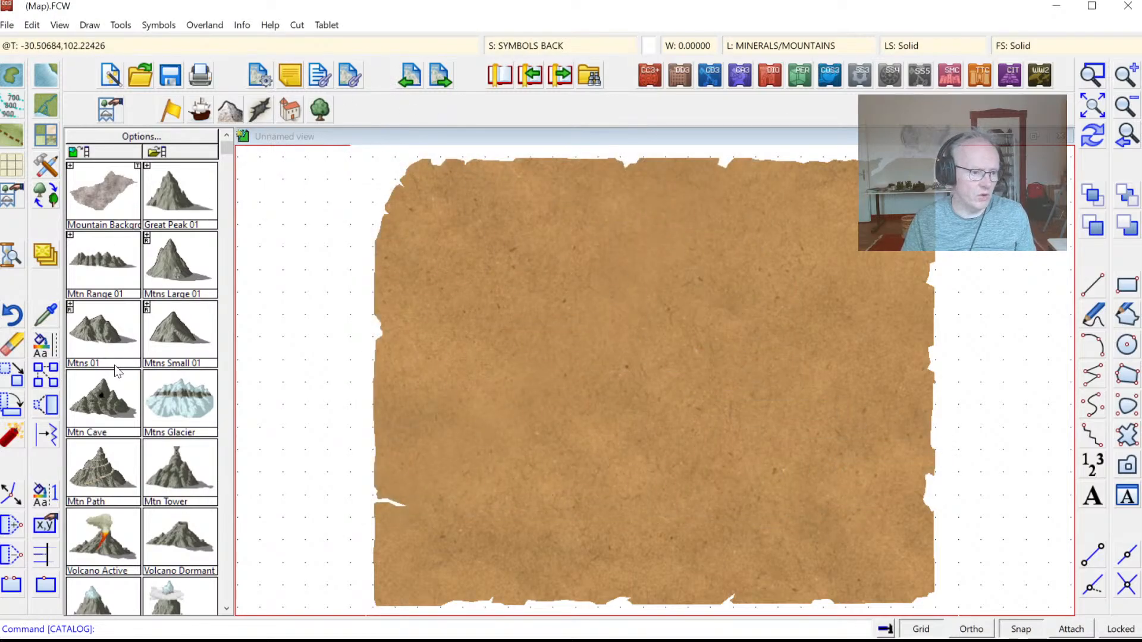
Step: Start placing the Mtns 01 symbol on the parchment and set its X and Y scale to 1.25
left_click(100, 345)
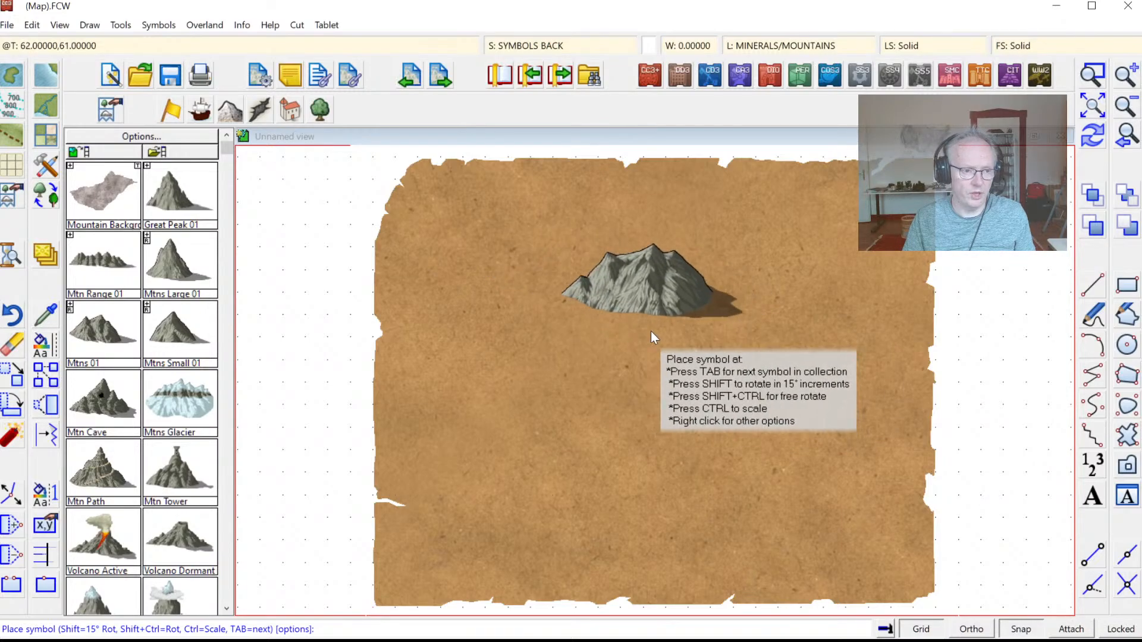
right_click(677, 350)
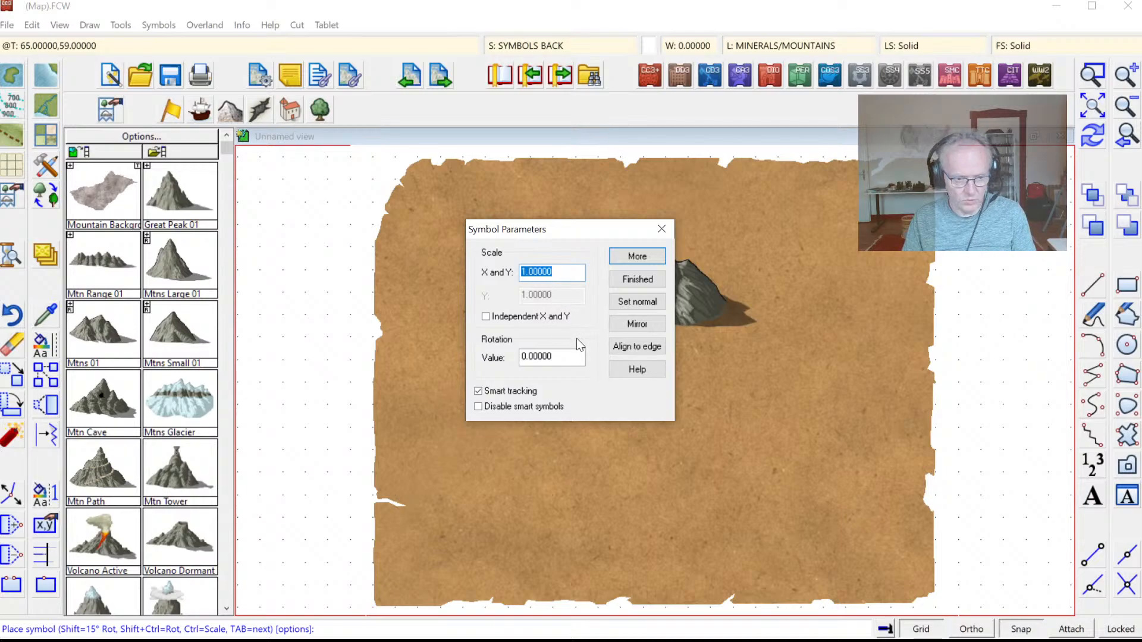
type("1.")
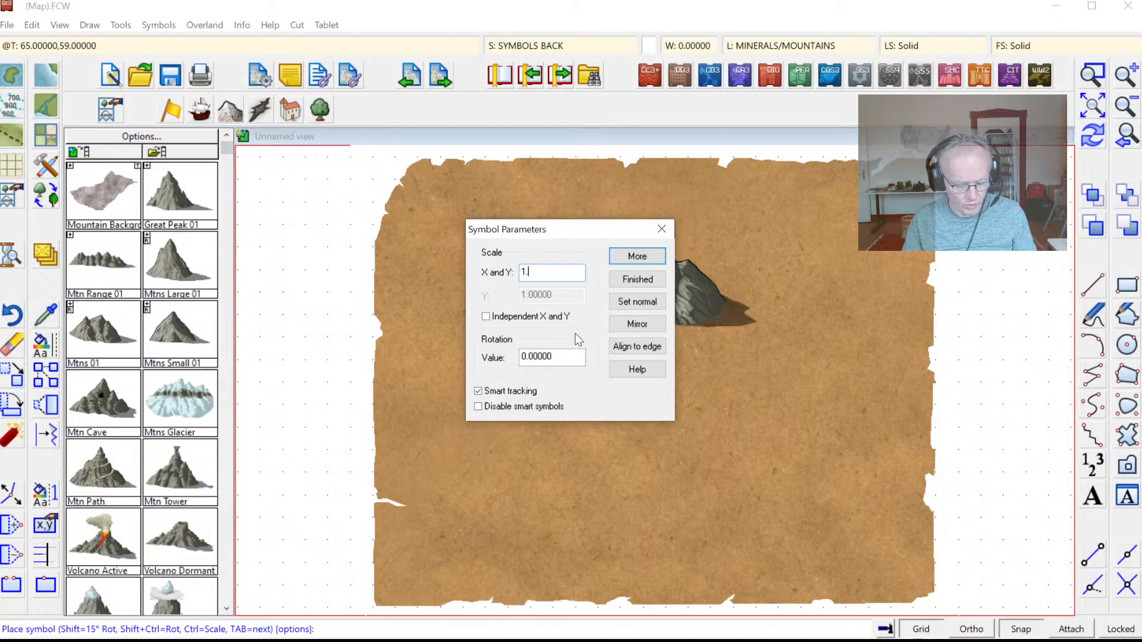
type("25")
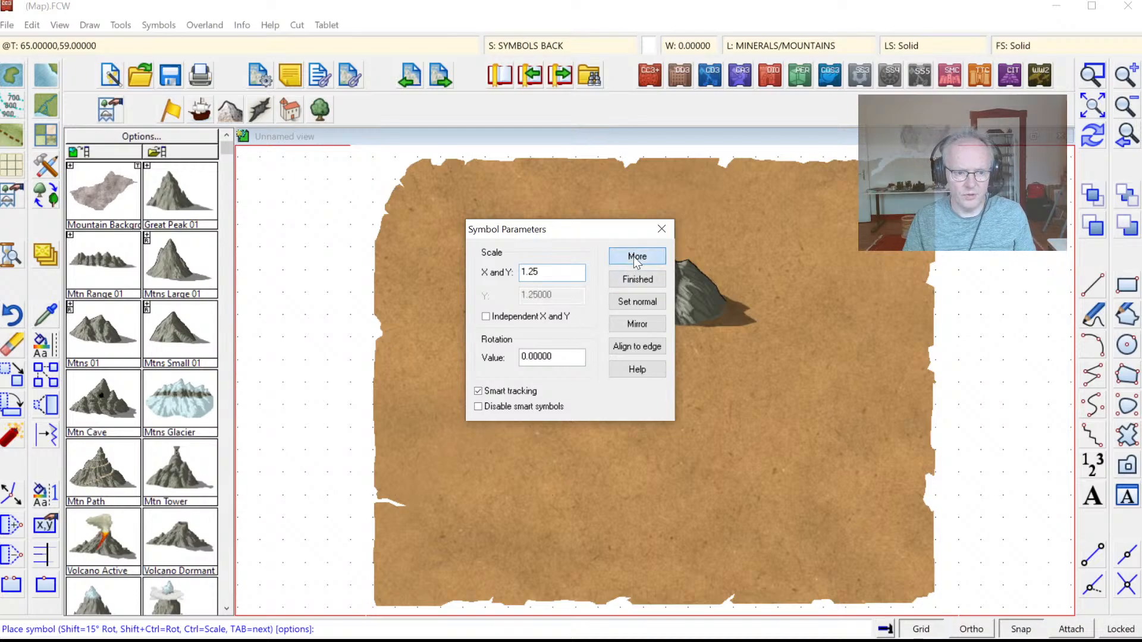
key("Return")
right_click(683, 324)
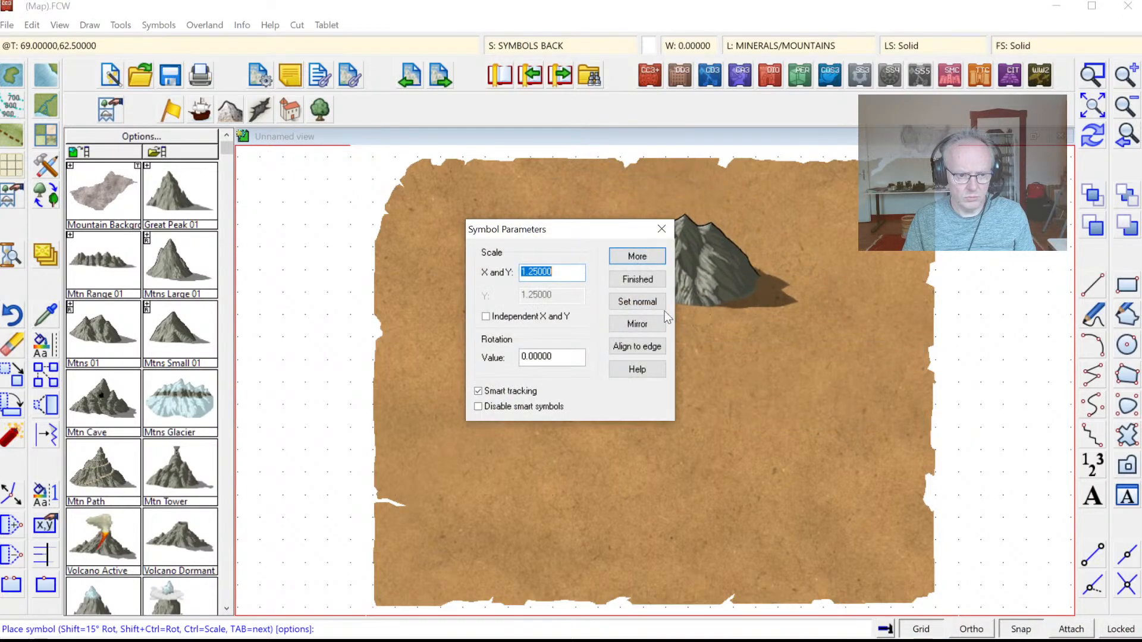
left_click(629, 258)
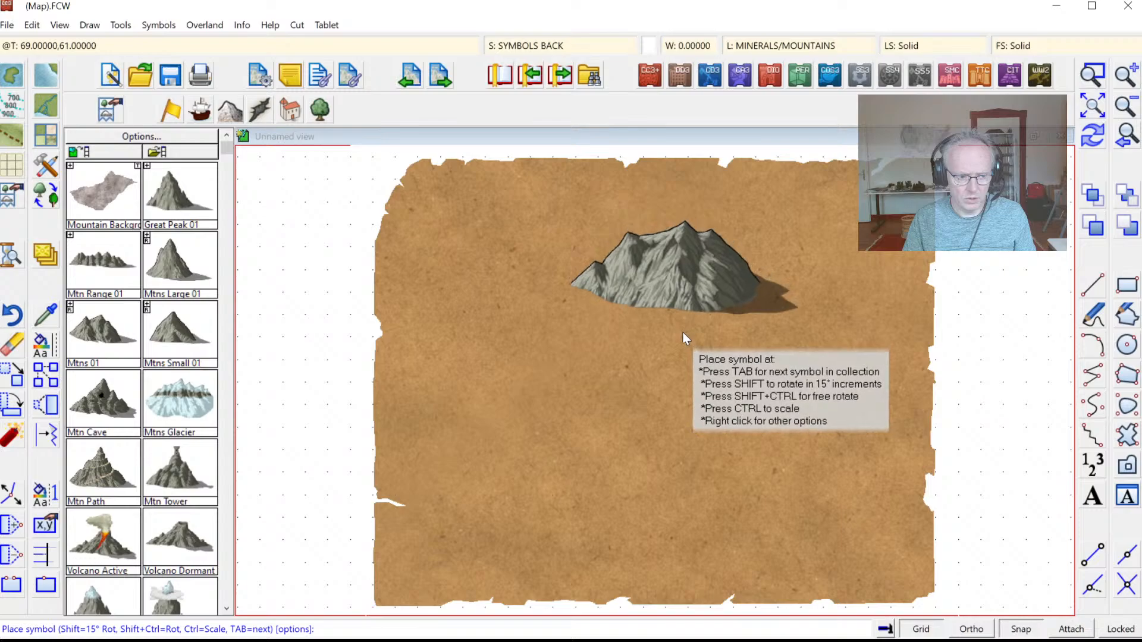
right_click(684, 334)
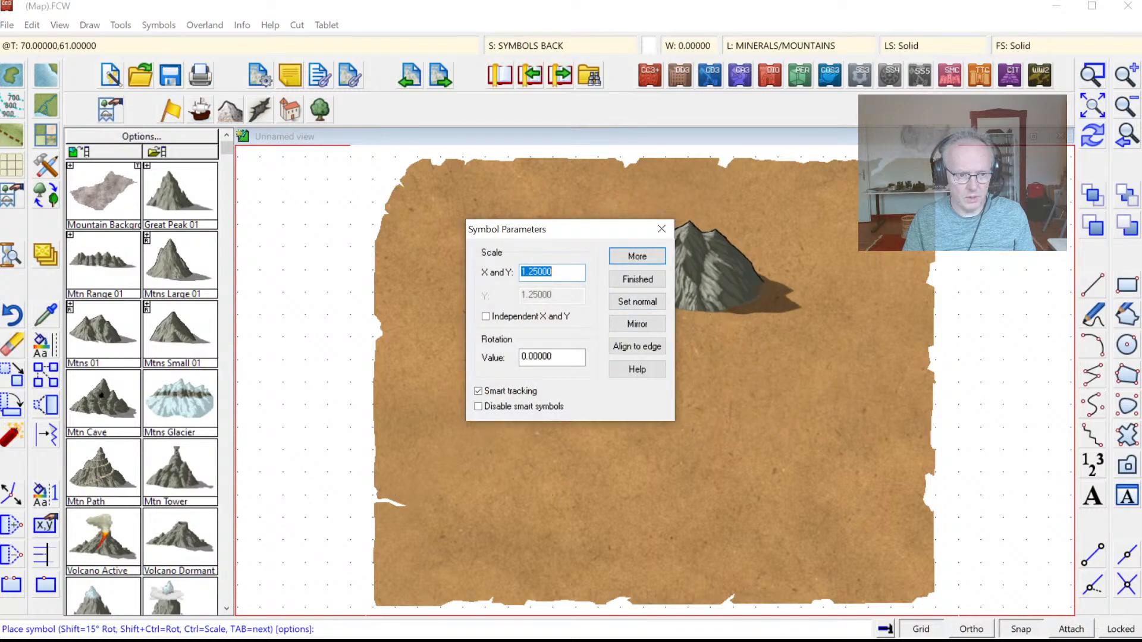
left_click(635, 257)
left_click(172, 199)
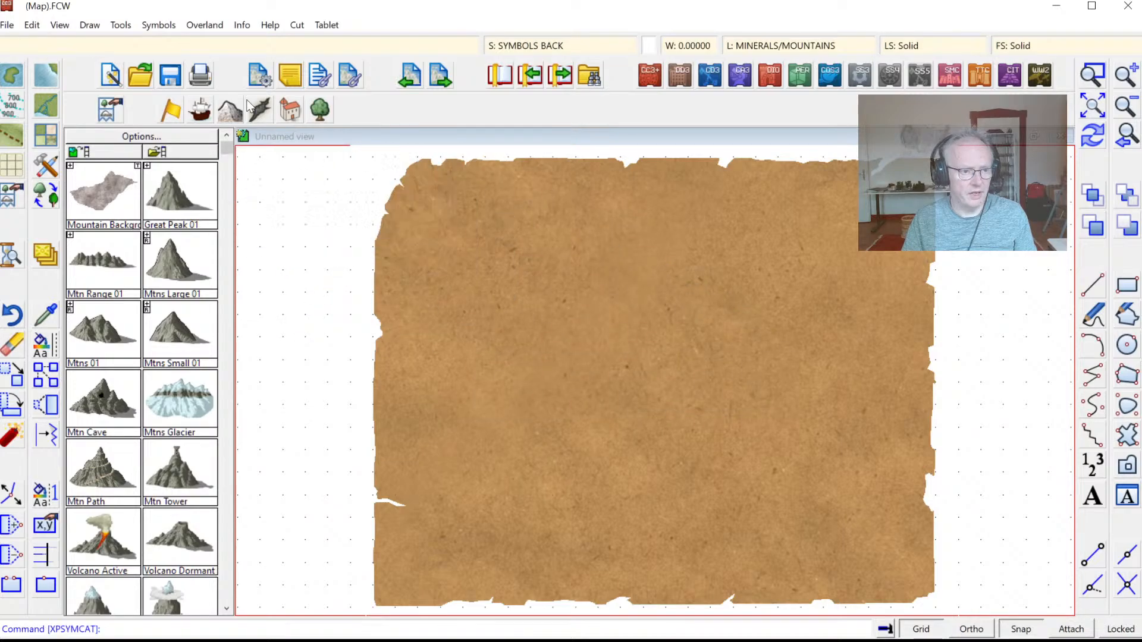
Step: Set the default symbol scale to 0.125 in the drawing presets
left_click(259, 75)
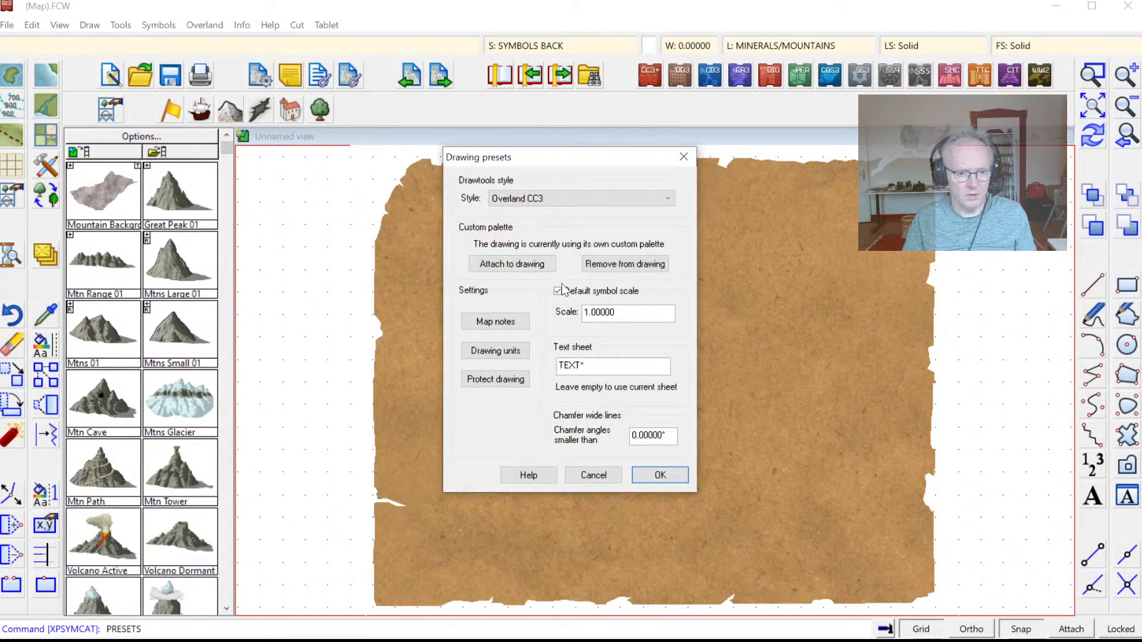
left_click_drag(669, 313, 591, 313)
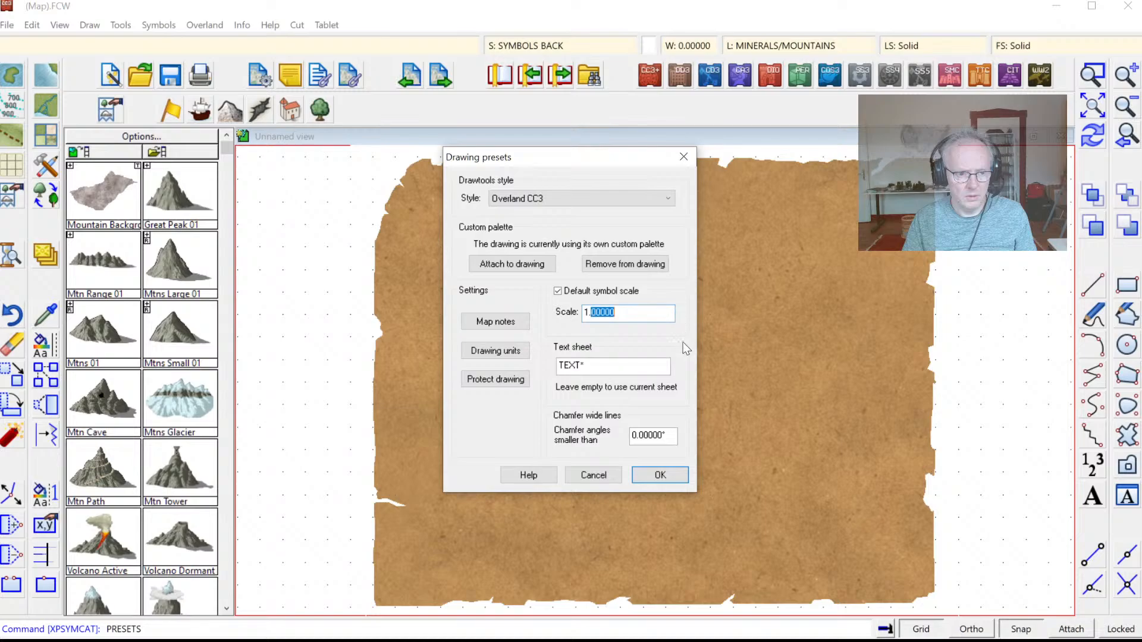
type("25")
key("Tab")
key("shift+Tab")
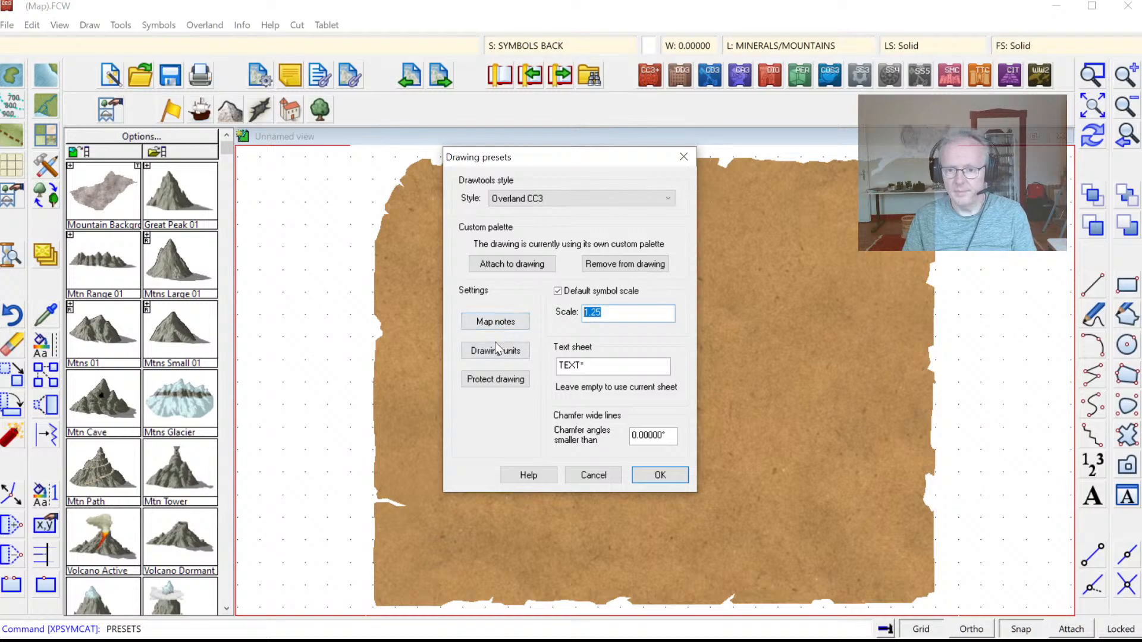
type(".")
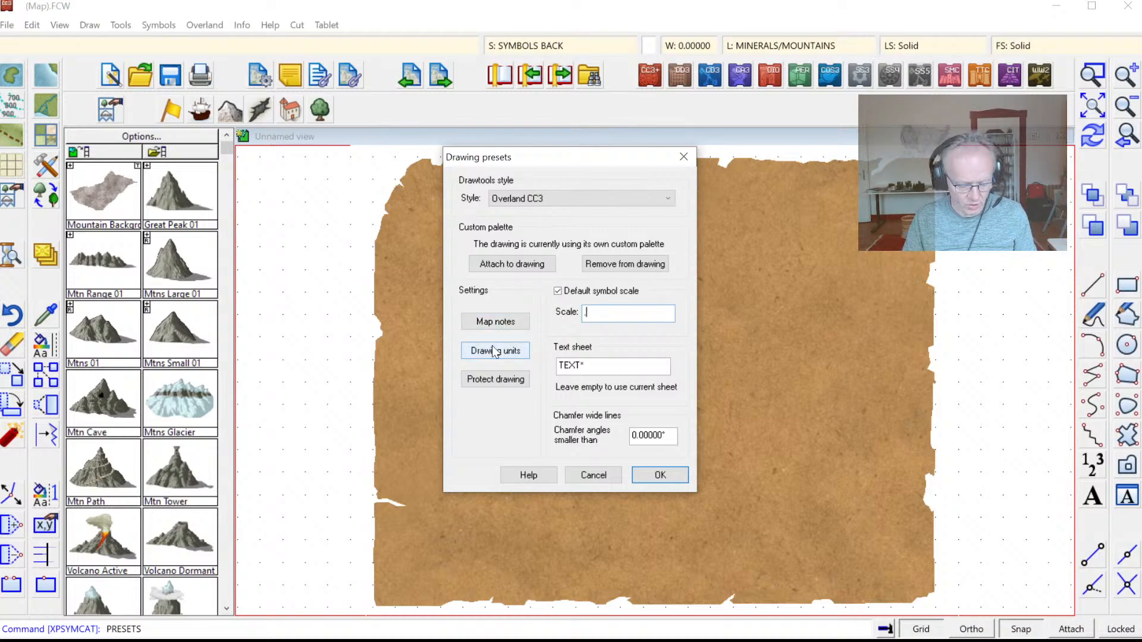
type("1")
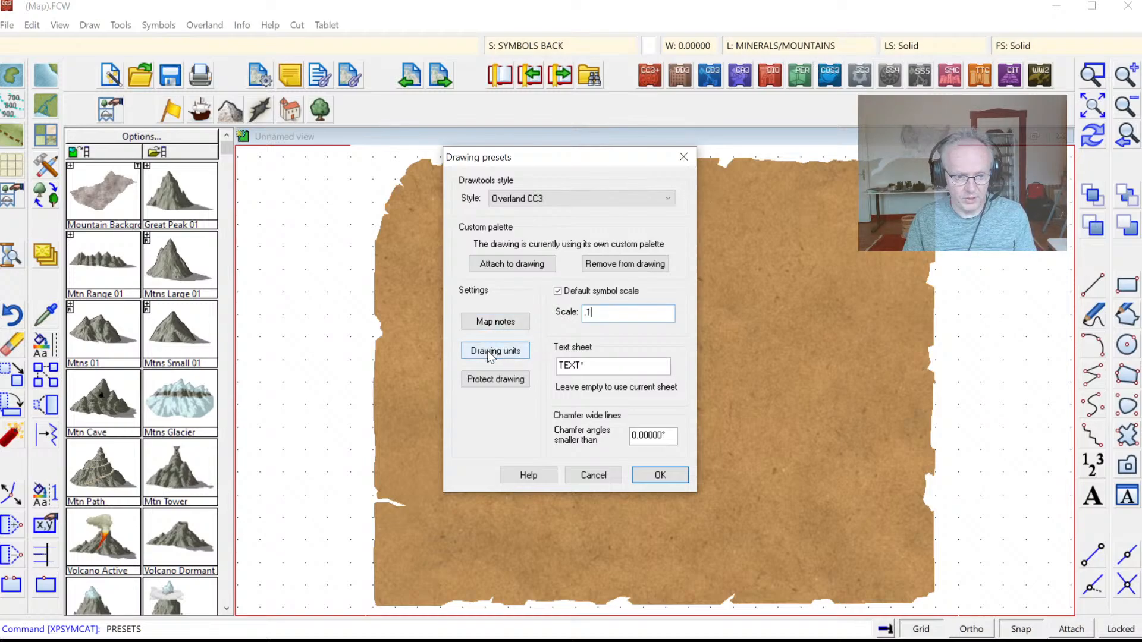
type("2")
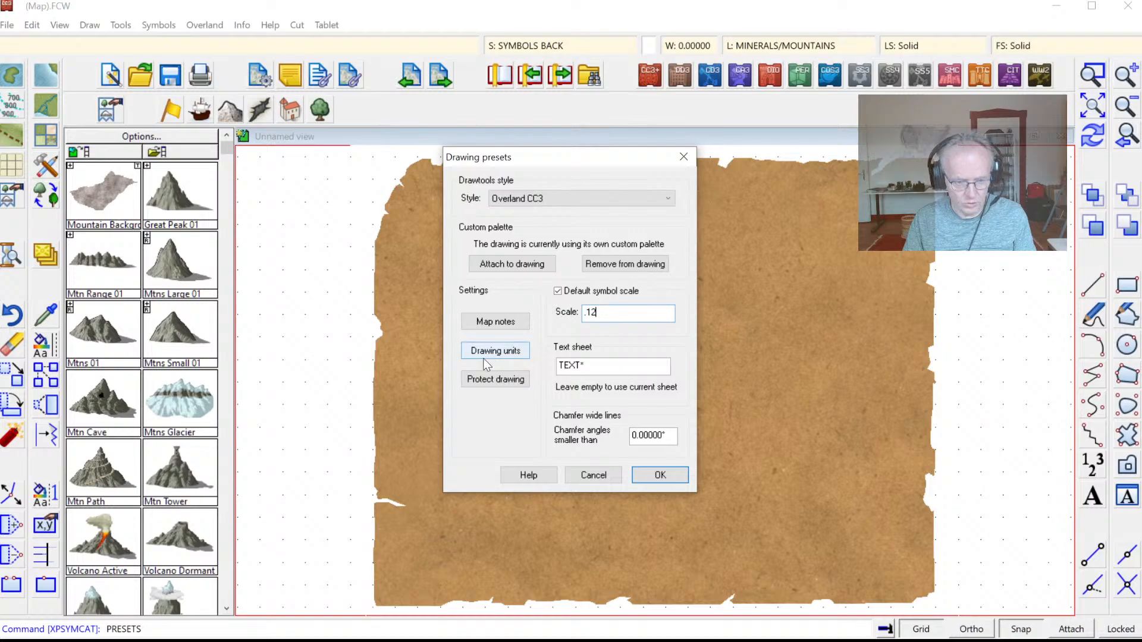
type("5")
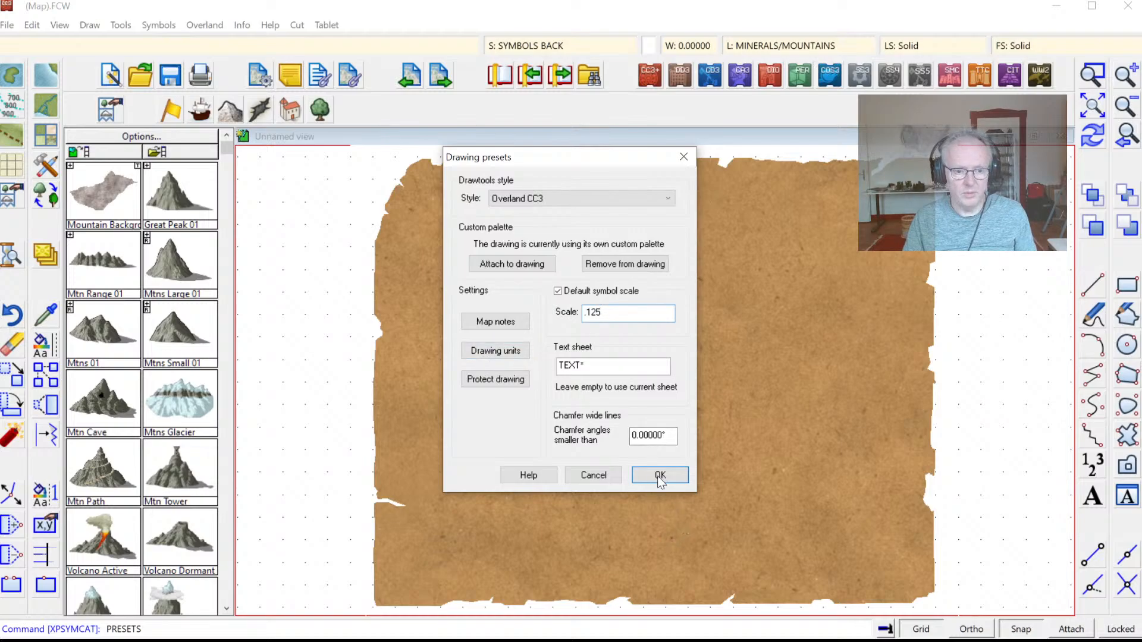
left_click(658, 474)
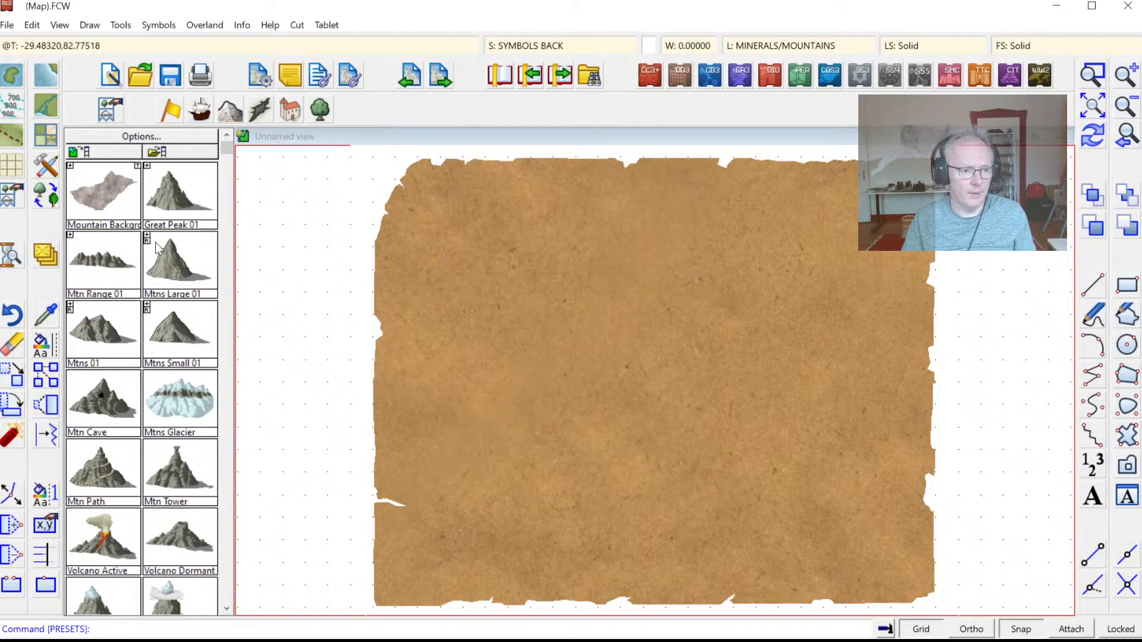
Step: Start placing the Mtns Small 01 symbol, try resizing it freely, and reset it to the normal scale
left_click(176, 327)
right_click(549, 318)
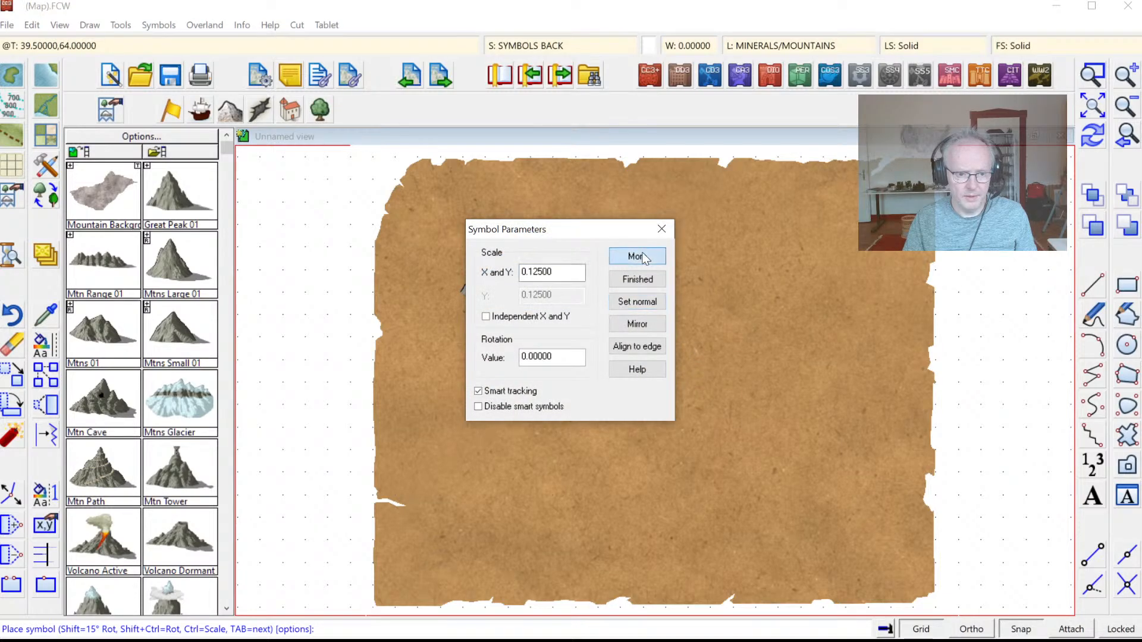
left_click(636, 278)
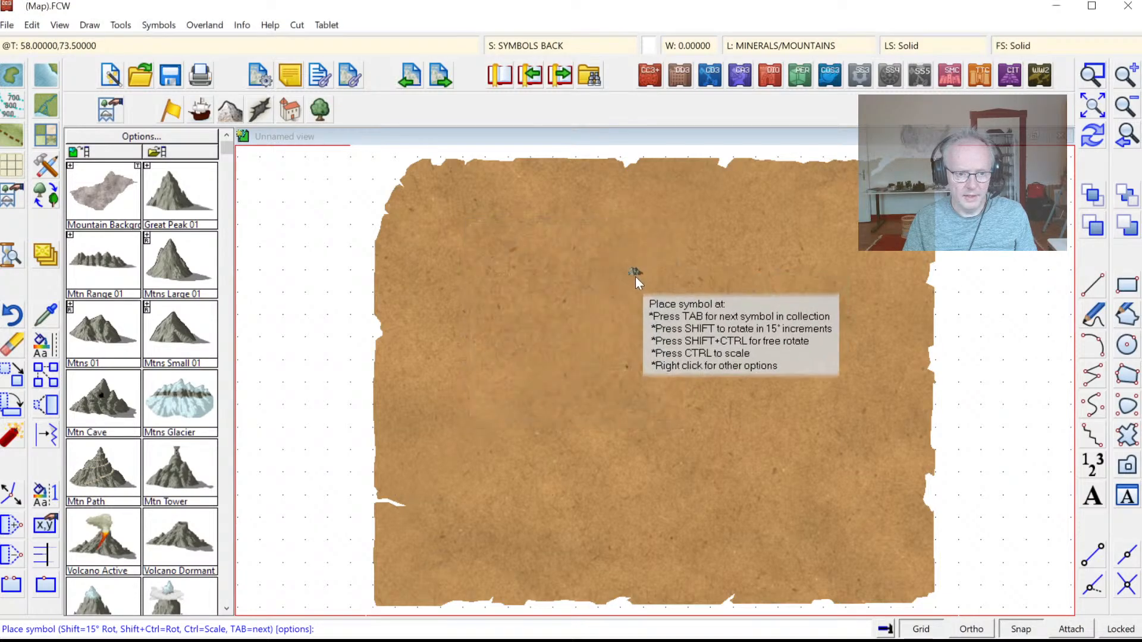
left_click(674, 290)
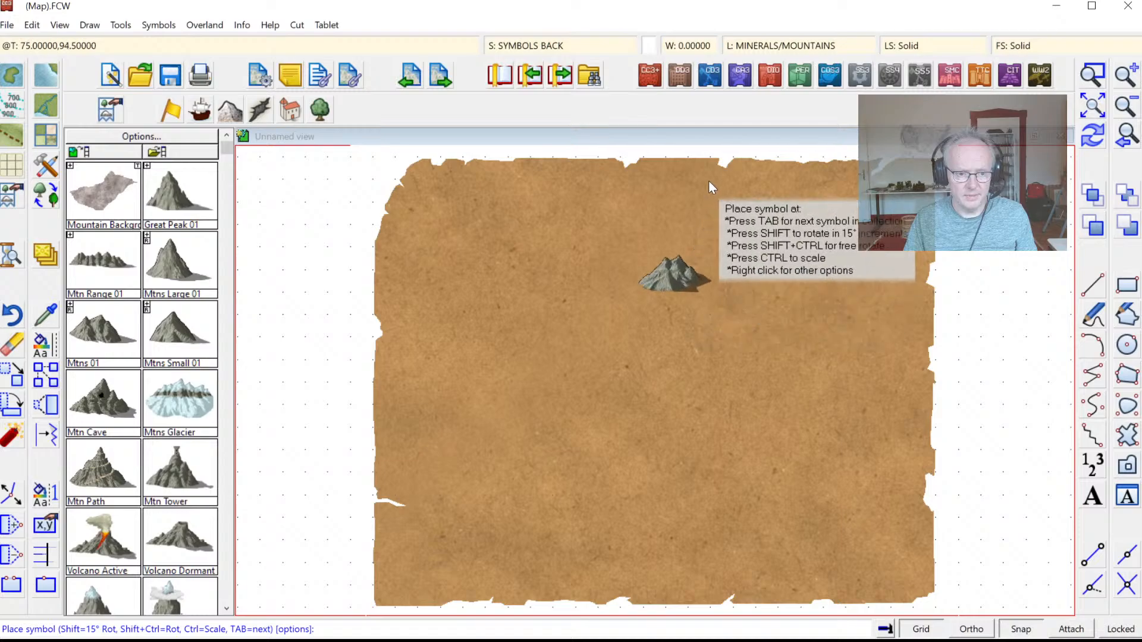
right_click(695, 288)
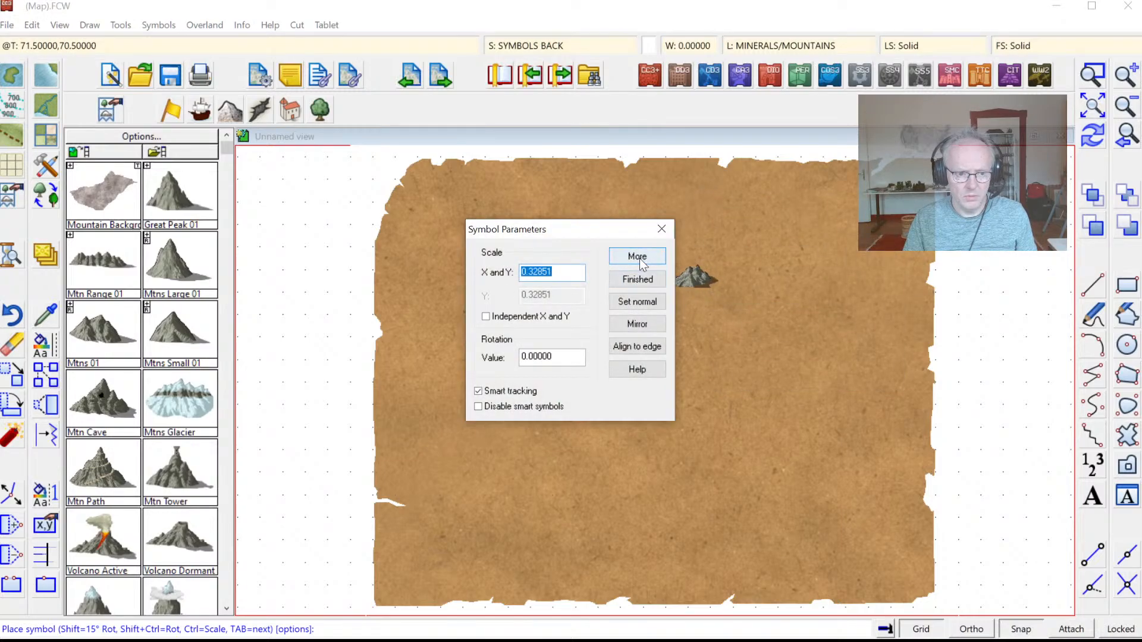
left_click(633, 303)
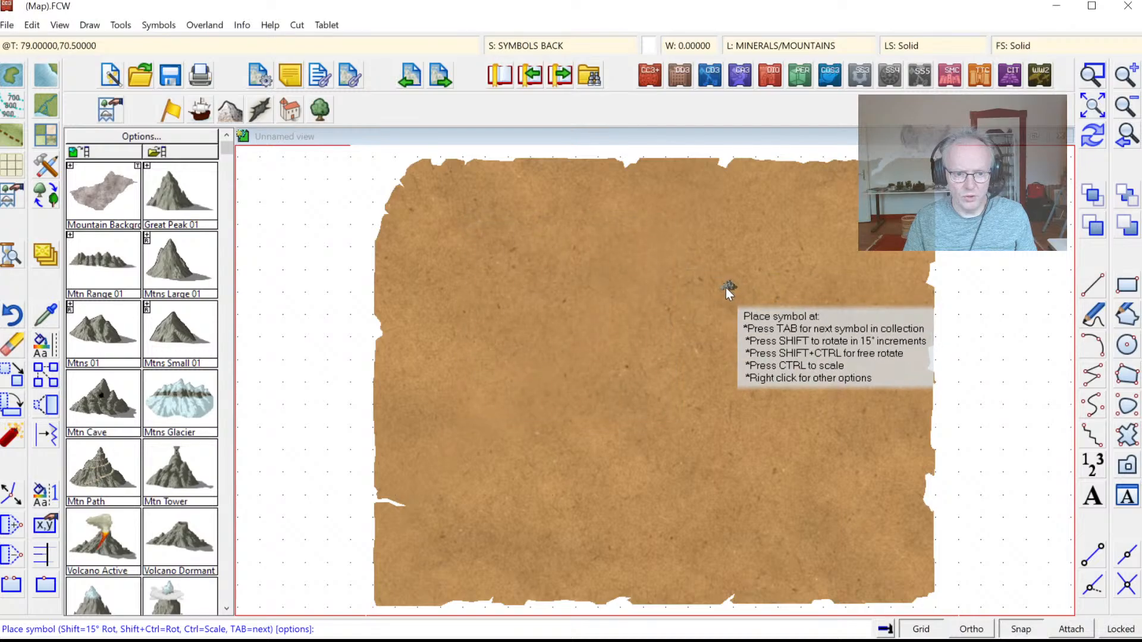
Step: Set the symbol's X and Y scale to 0.25 and place a diagonal chain of small mountains on the parchment's upper middle area
right_click(651, 267)
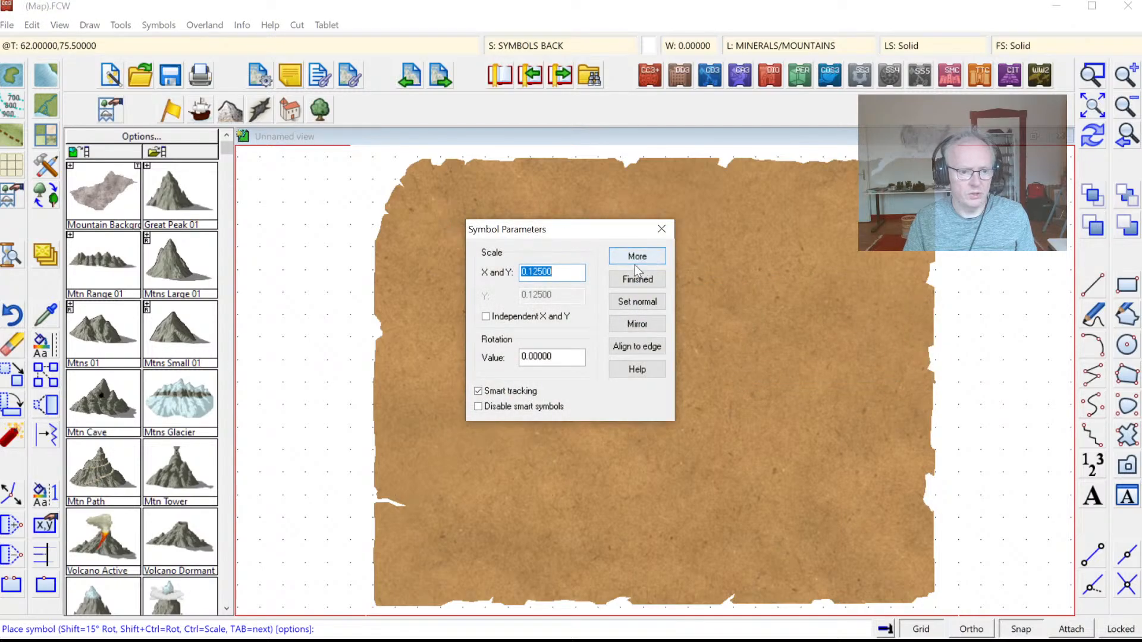
type(".25")
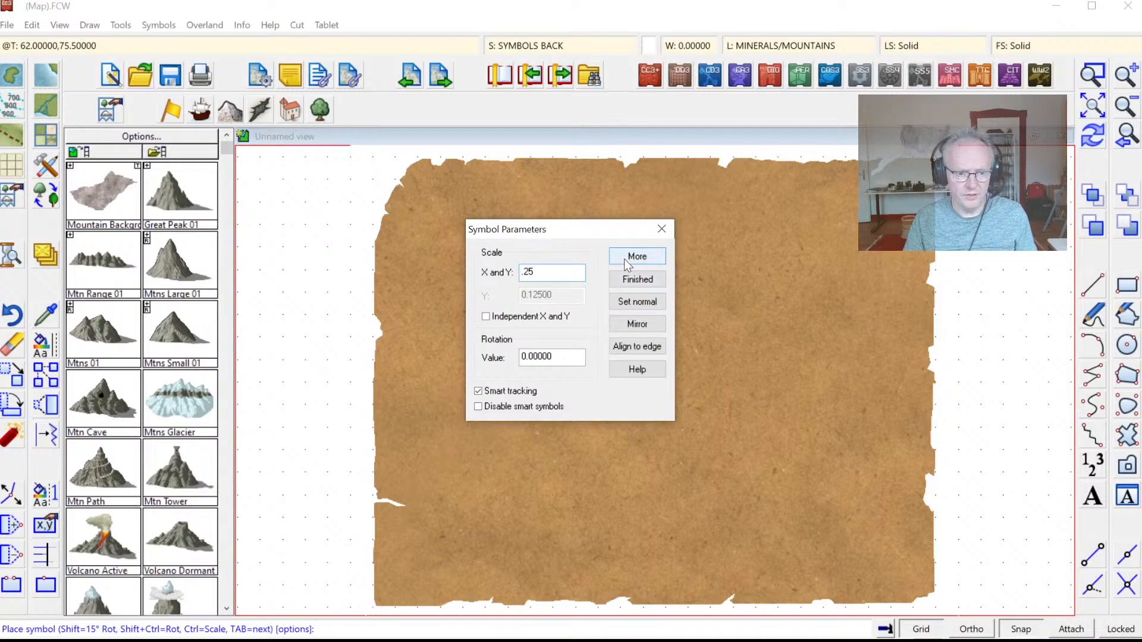
key("Return")
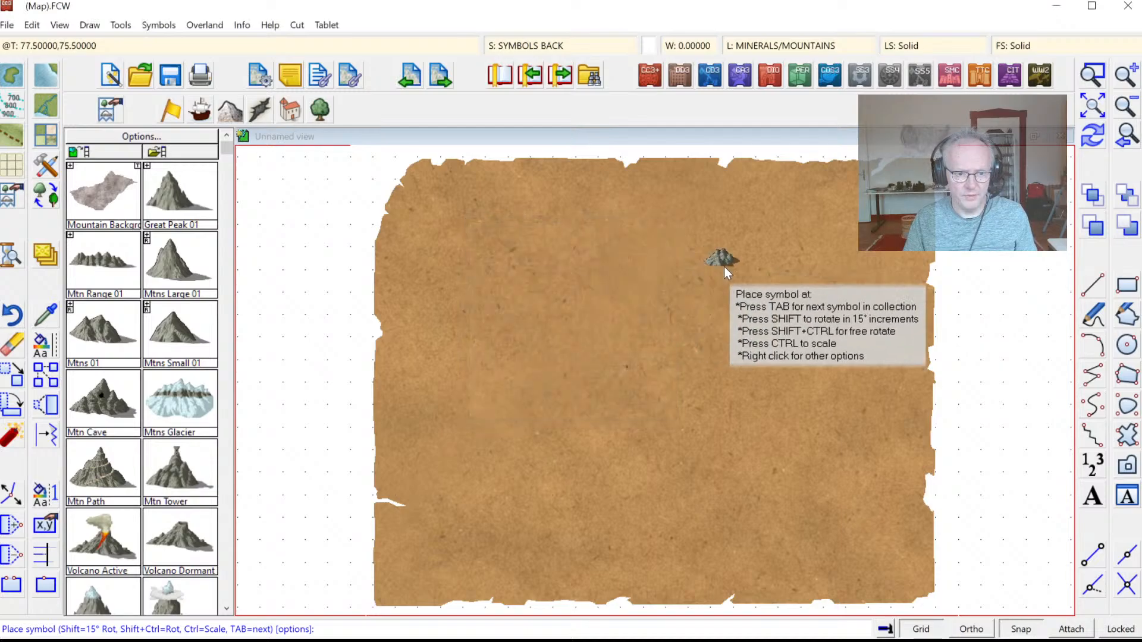
left_click(707, 275)
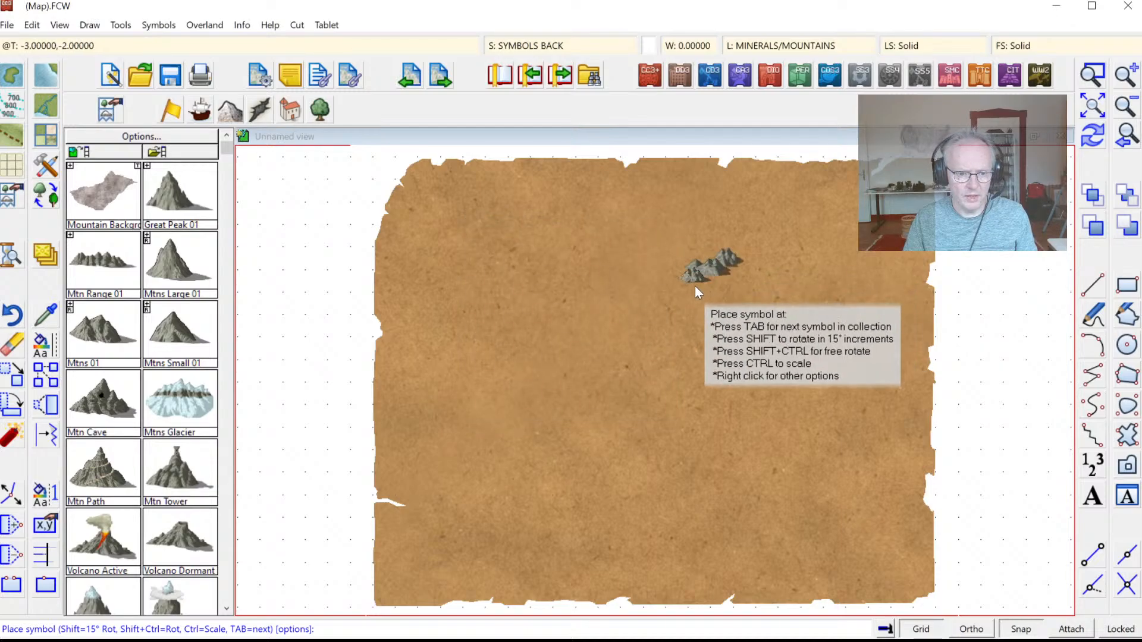
left_click(701, 285)
left_click(685, 292)
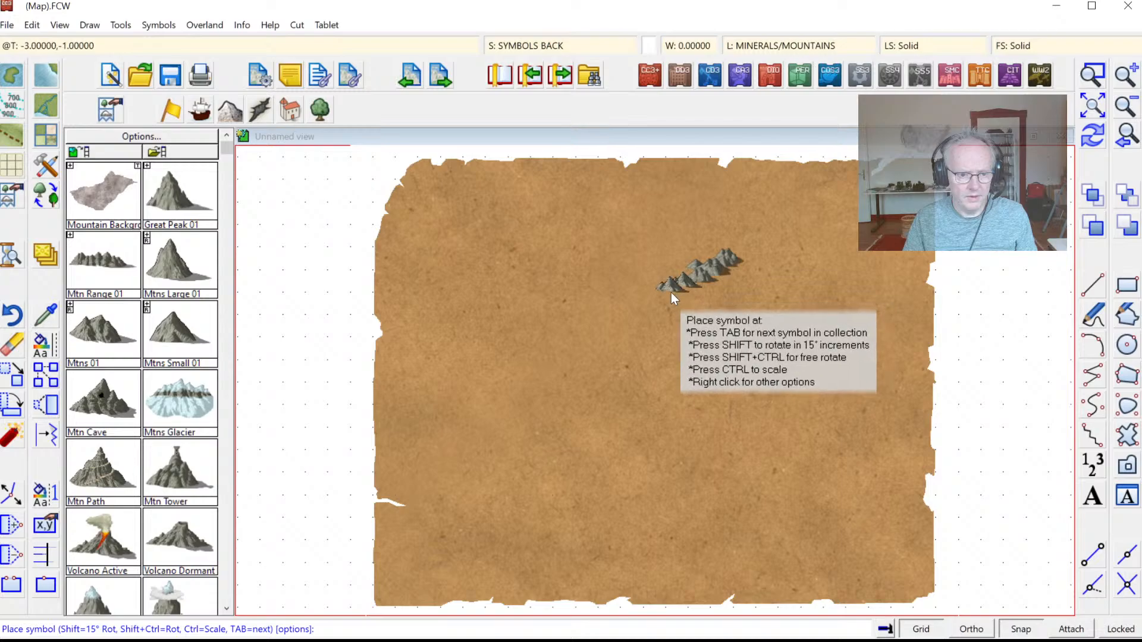
left_click(670, 292)
left_click(654, 301)
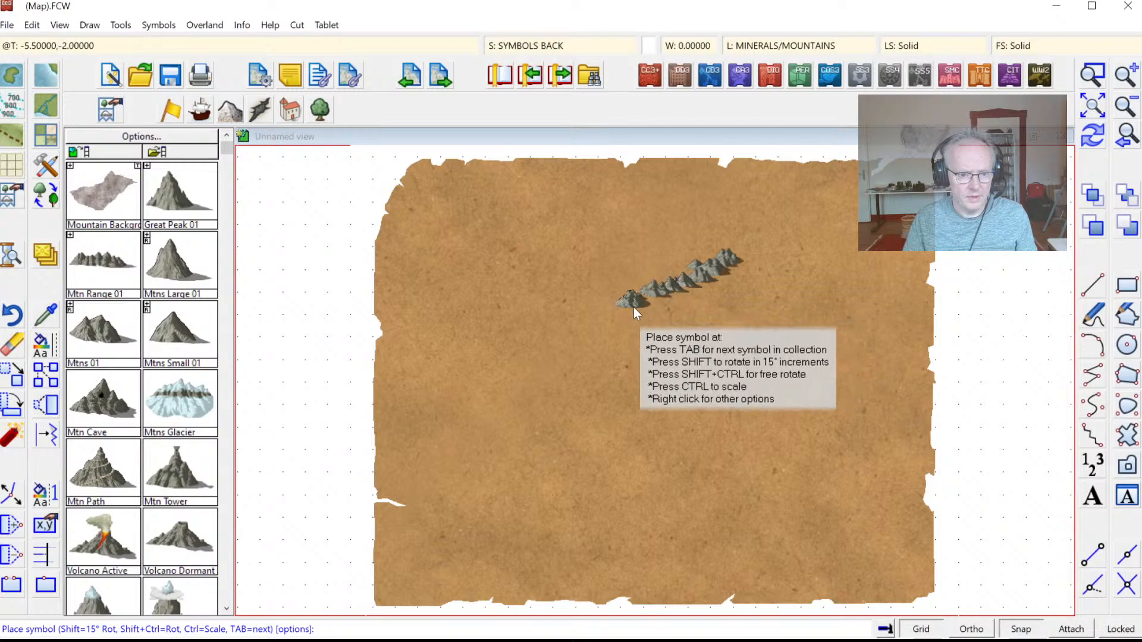
left_click(634, 306)
left_click(622, 314)
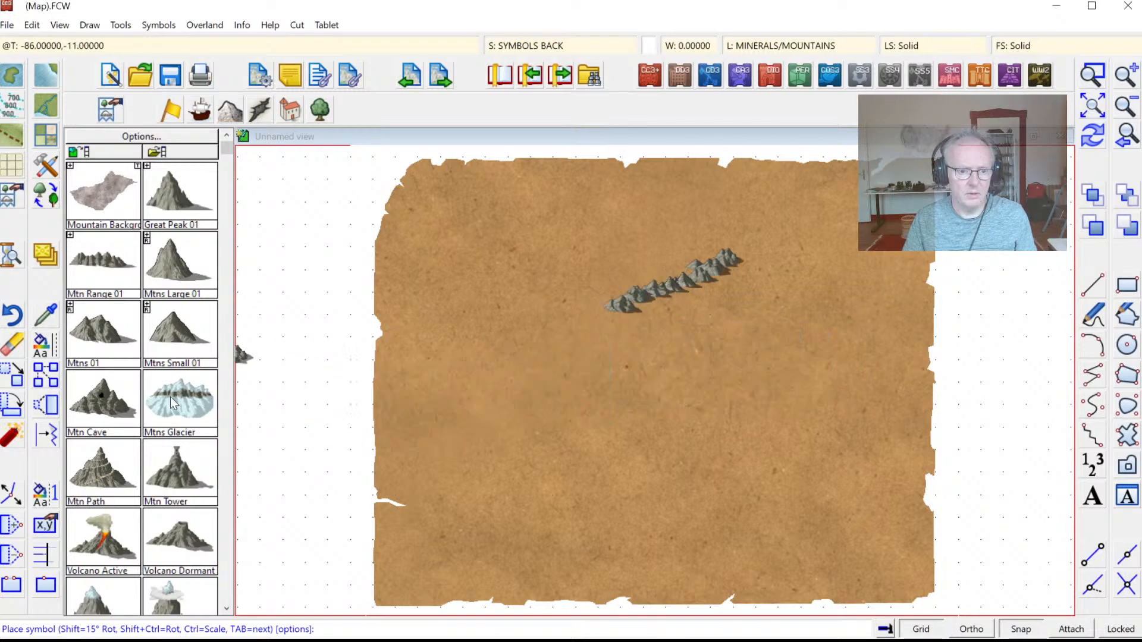
right_click(241, 374)
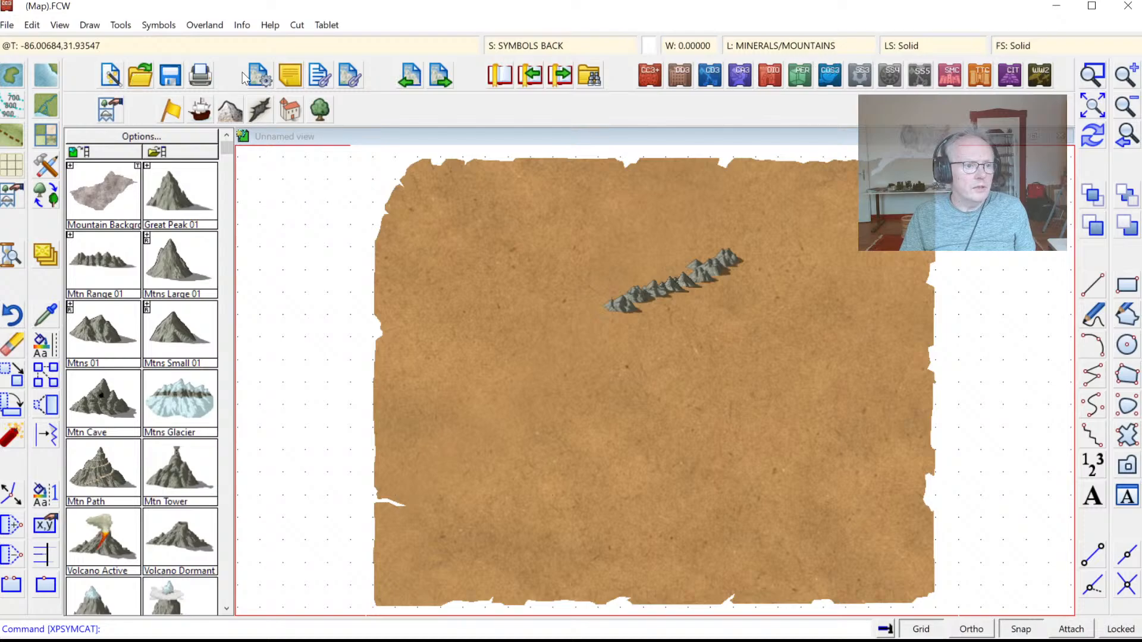
Step: Change the default symbol scale in the drawing presets to 0.25
left_click(261, 75)
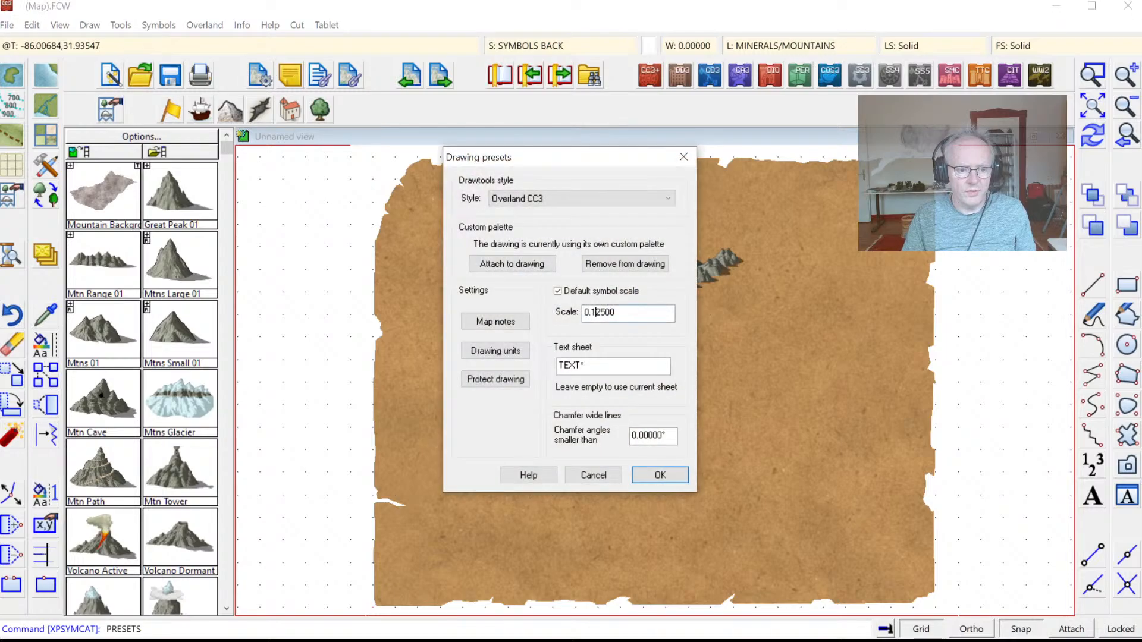
key("BackSpace")
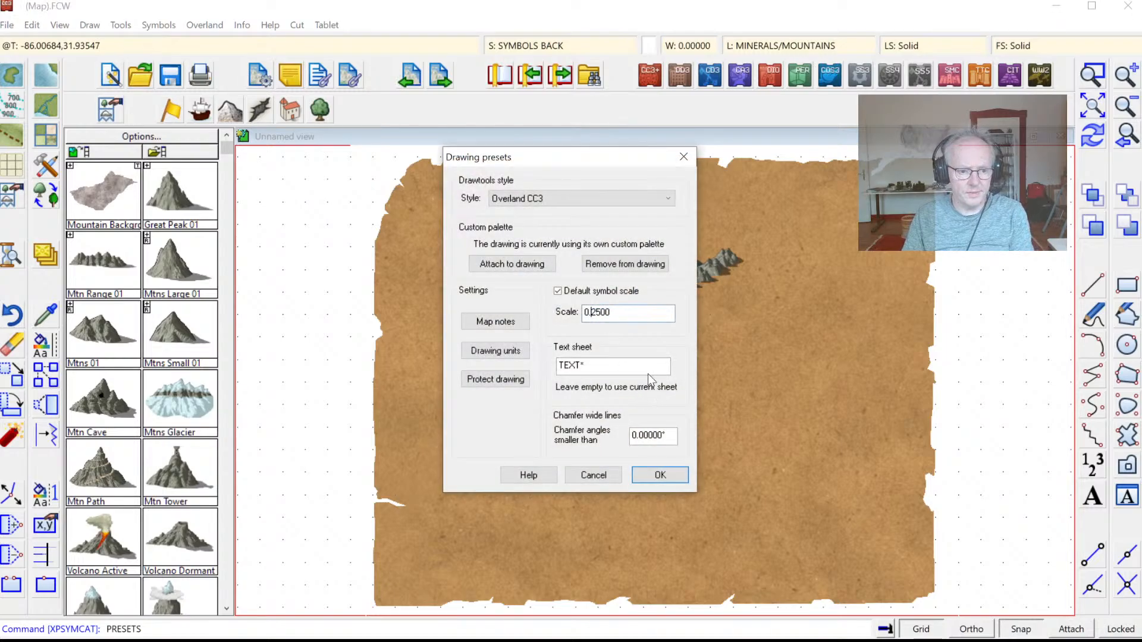
left_click(662, 475)
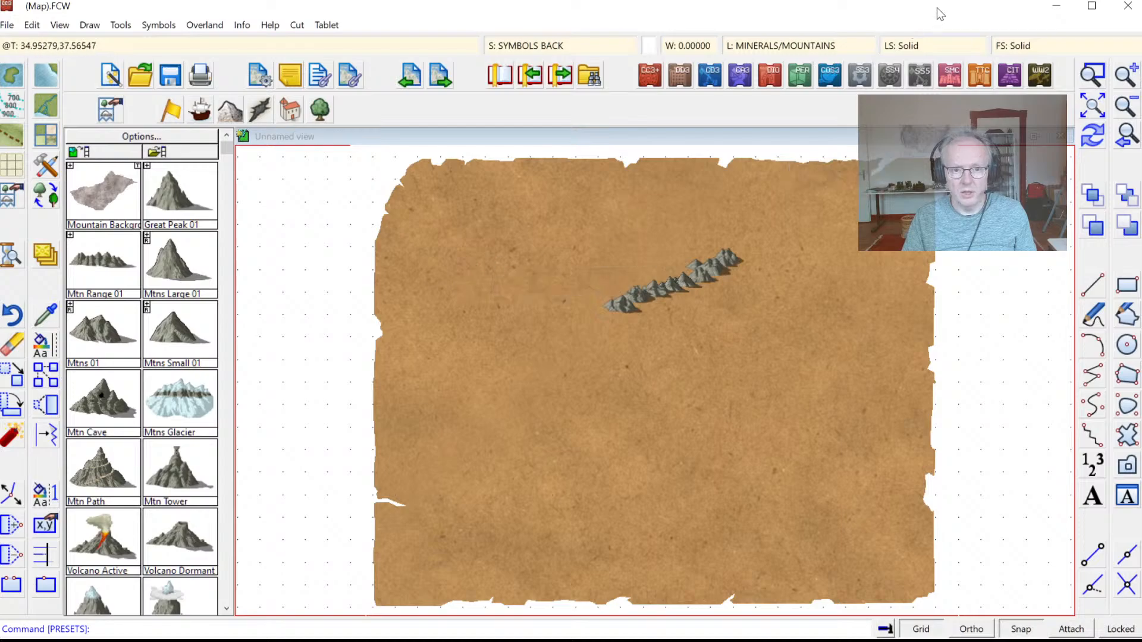
left_click(797, 53)
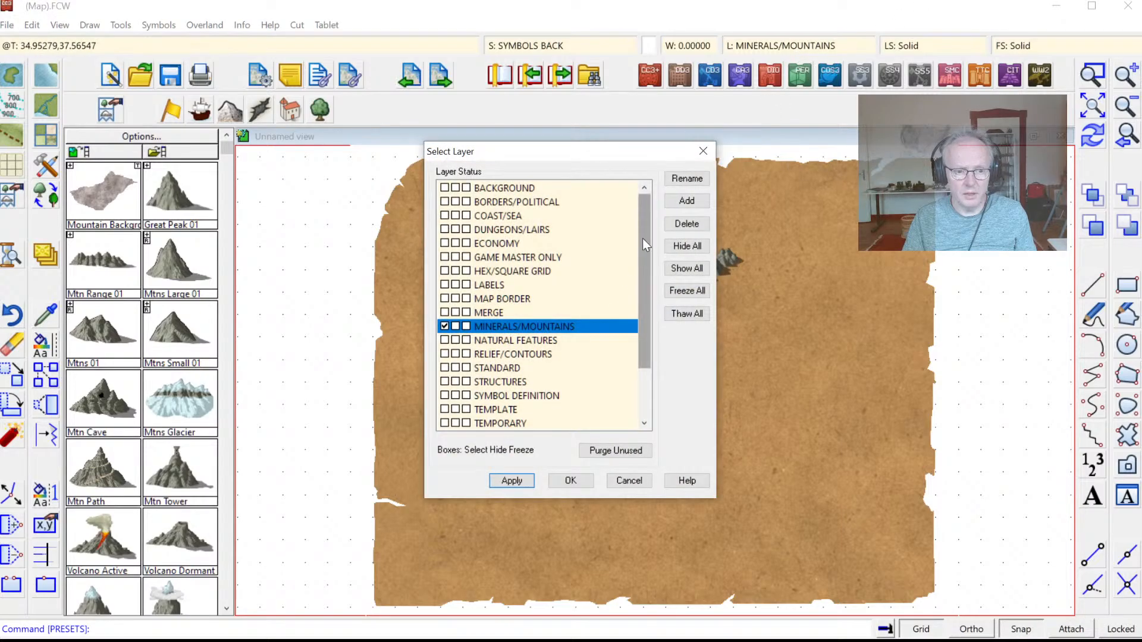
left_click_drag(642, 238, 655, 191)
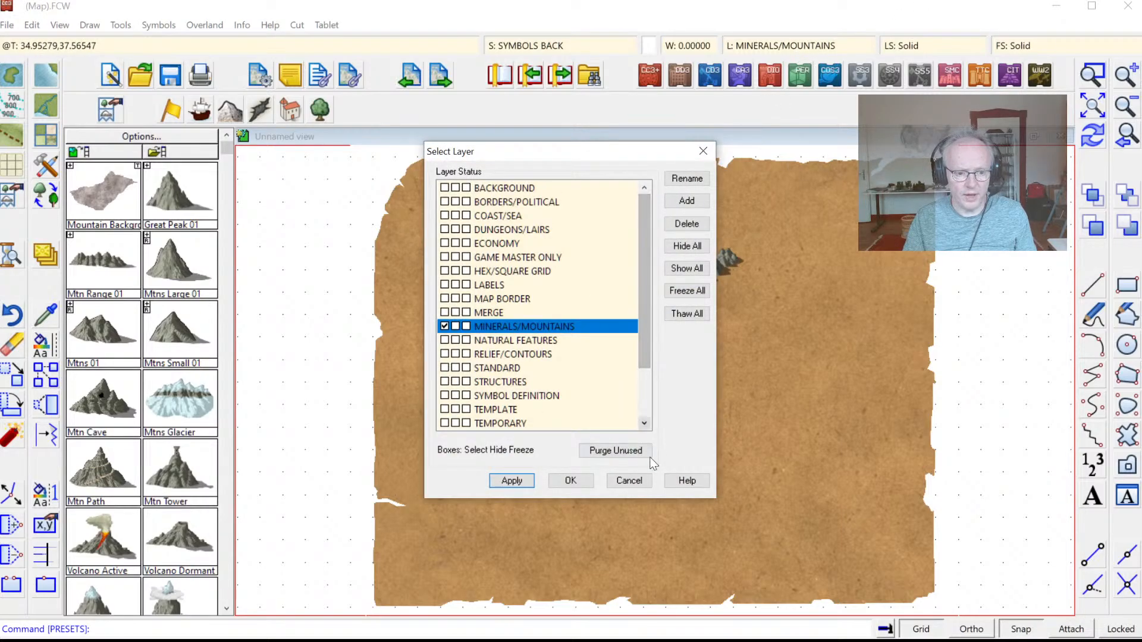
left_click(637, 480)
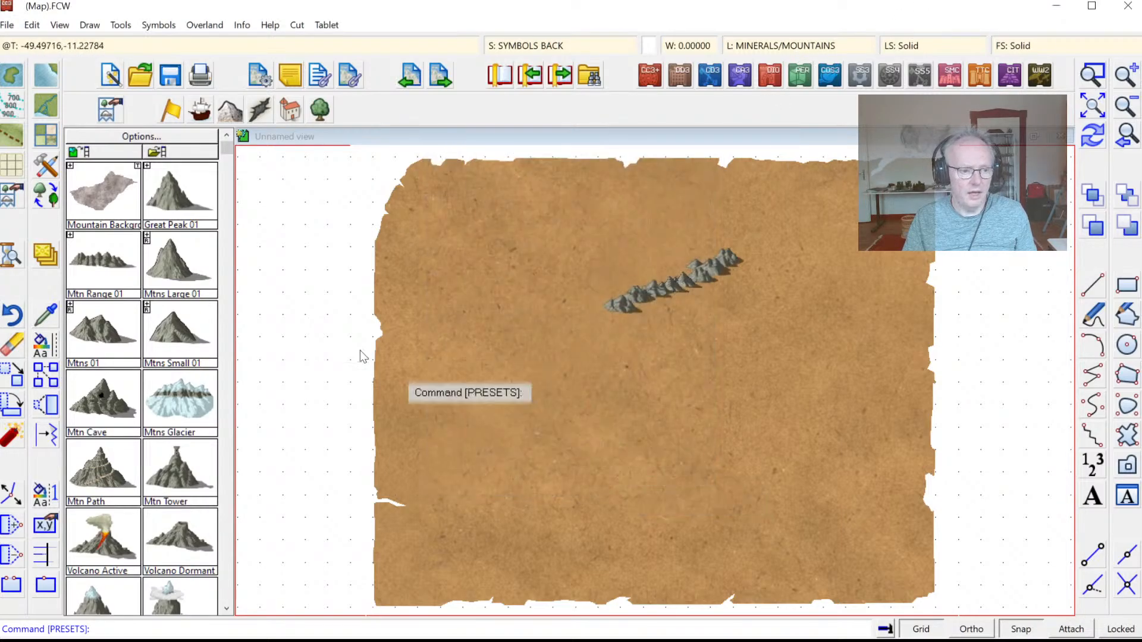
Step: Scale all entities of the map by a factor of 2 about a point near the parchment's centre, using the non-visual scale
right_click(45, 411)
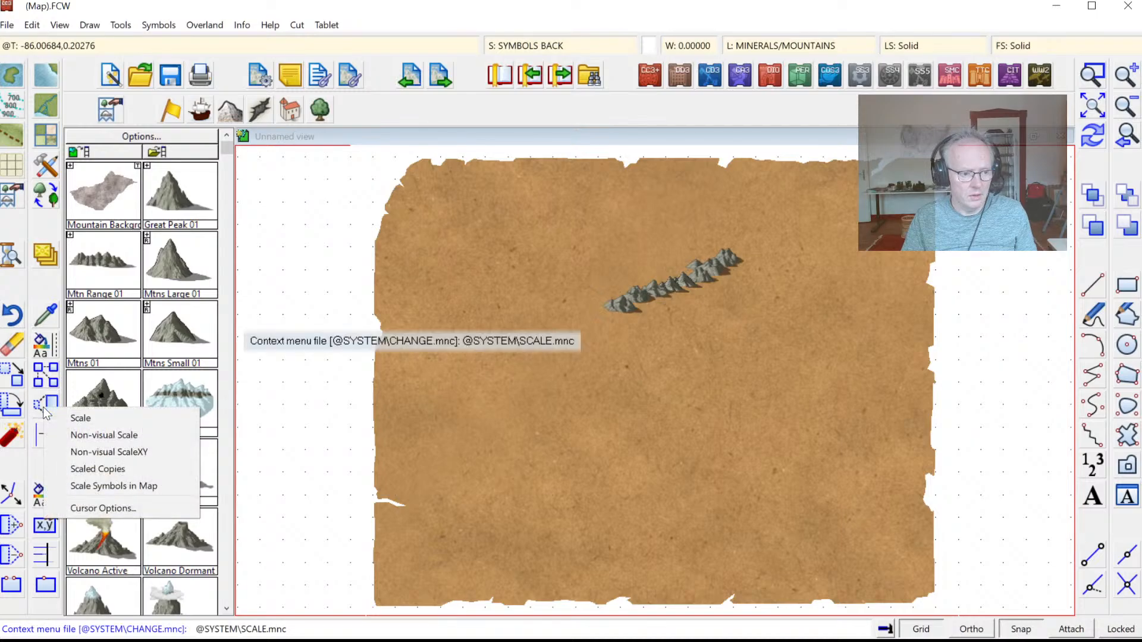
left_click(73, 436)
right_click(456, 387)
left_click(494, 452)
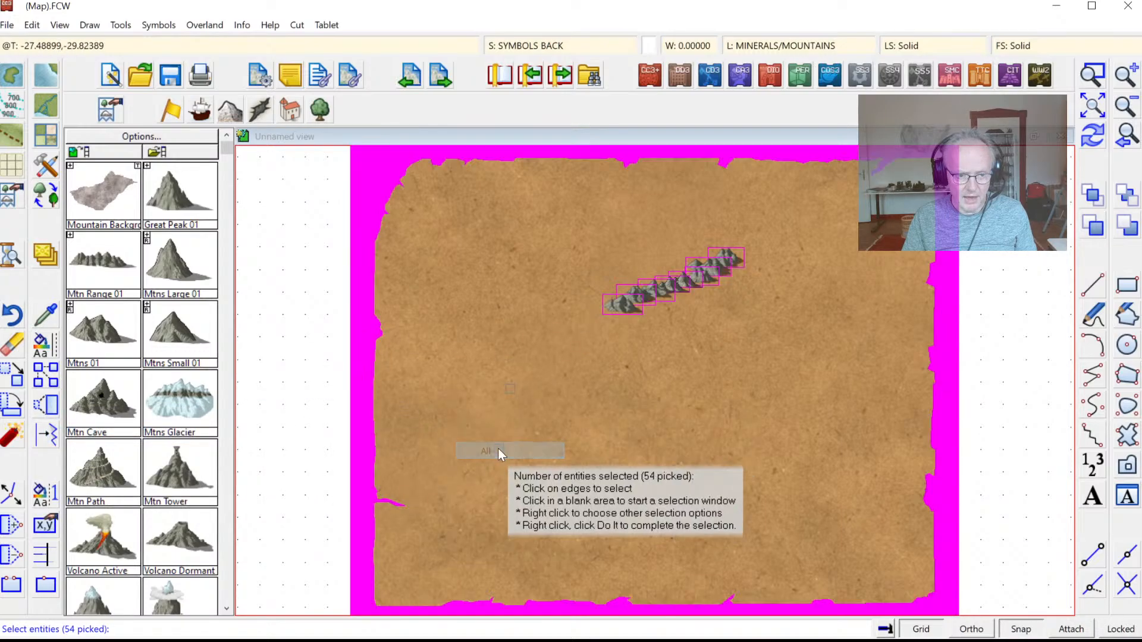
right_click(520, 373)
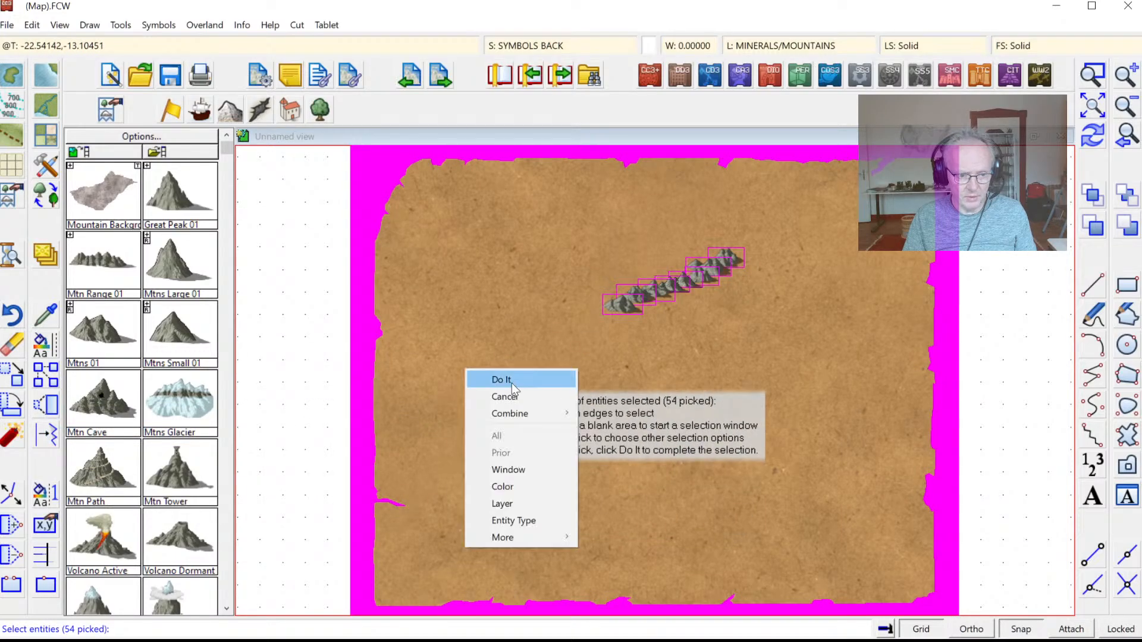
left_click(511, 383)
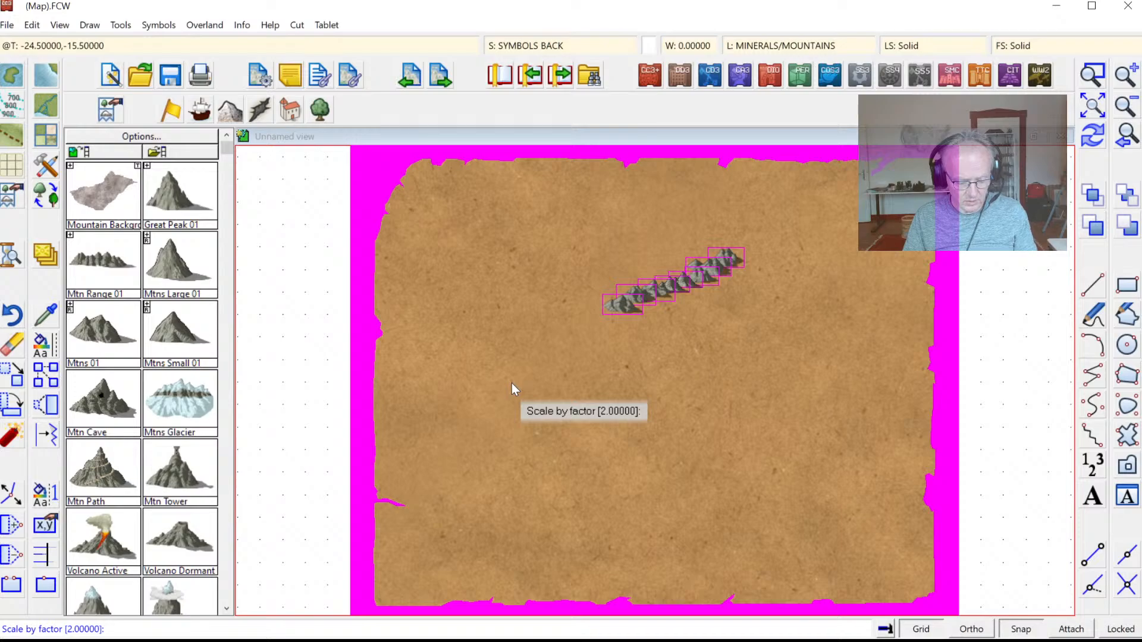
type("2")
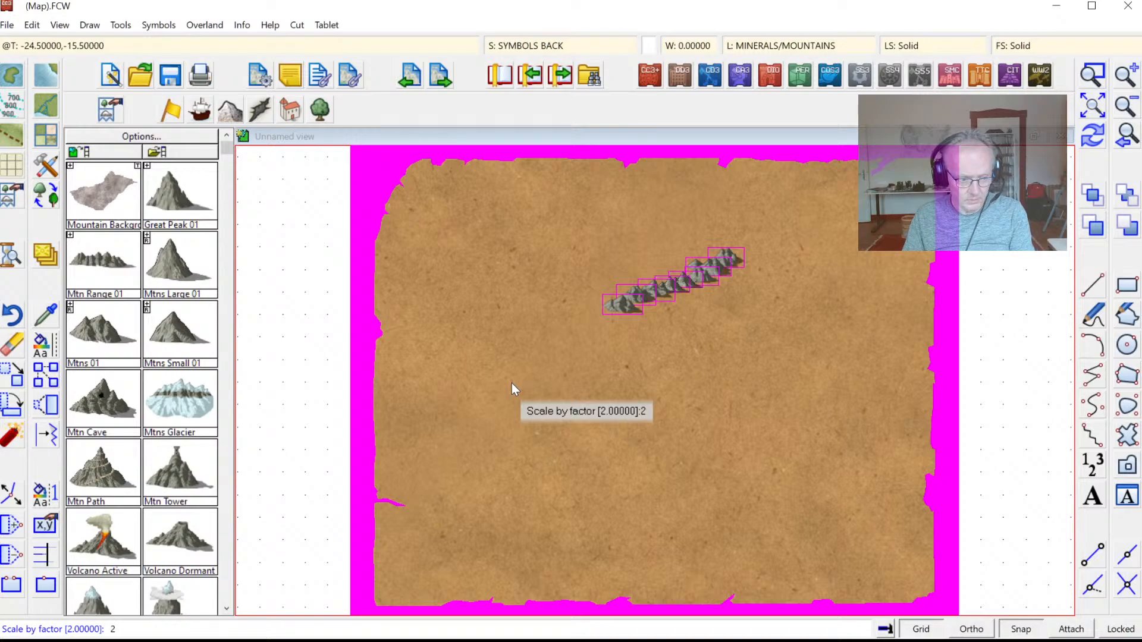
key("Return")
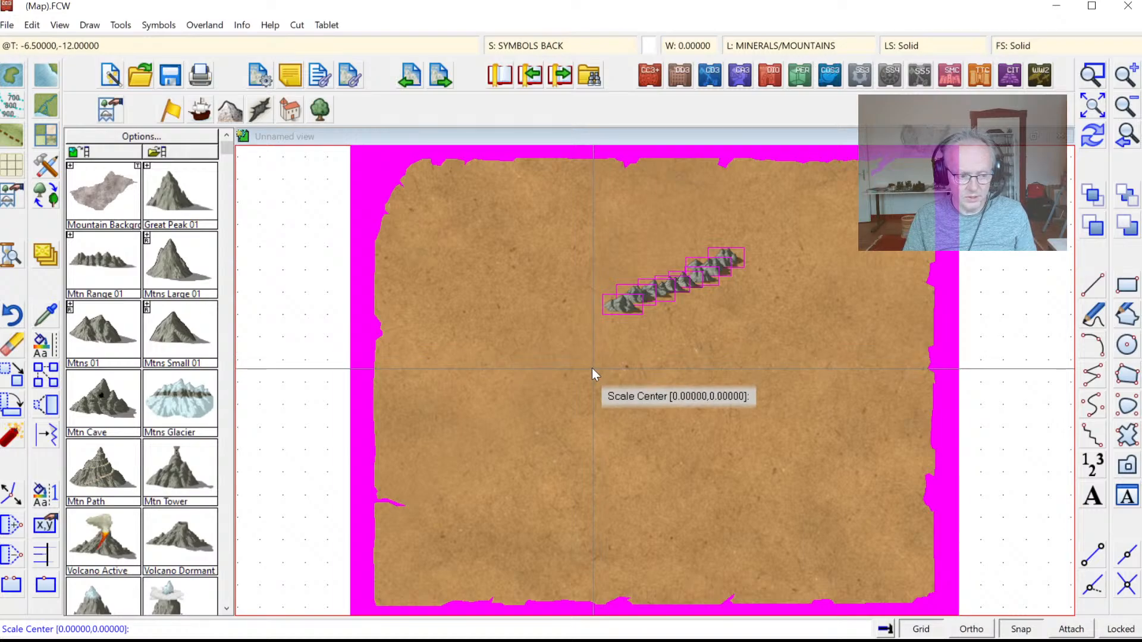
left_click(592, 369)
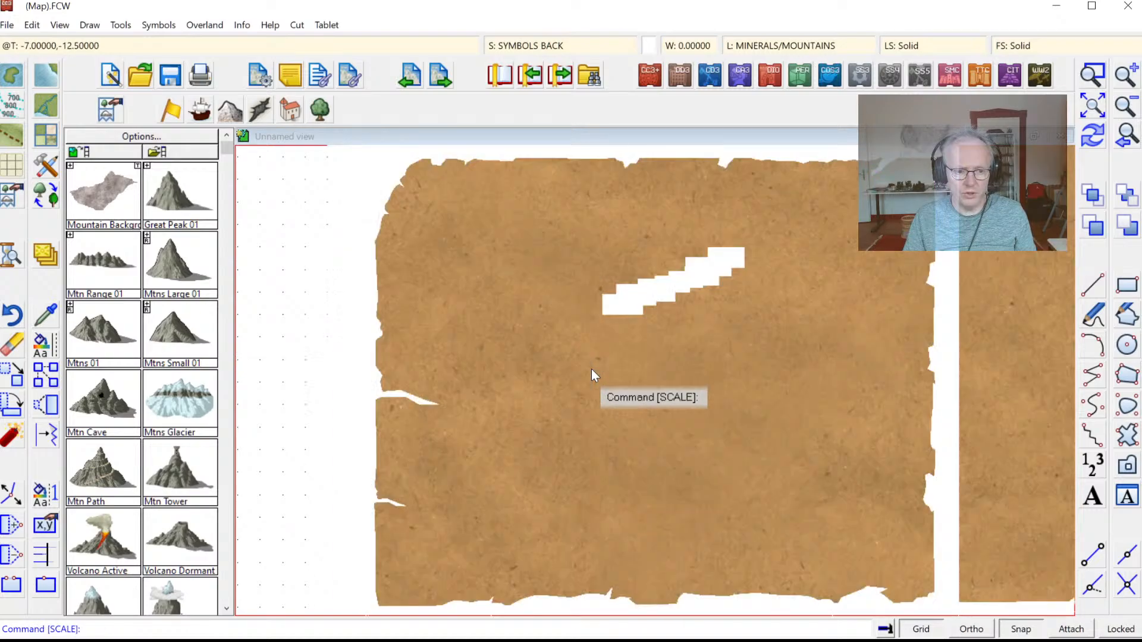
left_click(1104, 109)
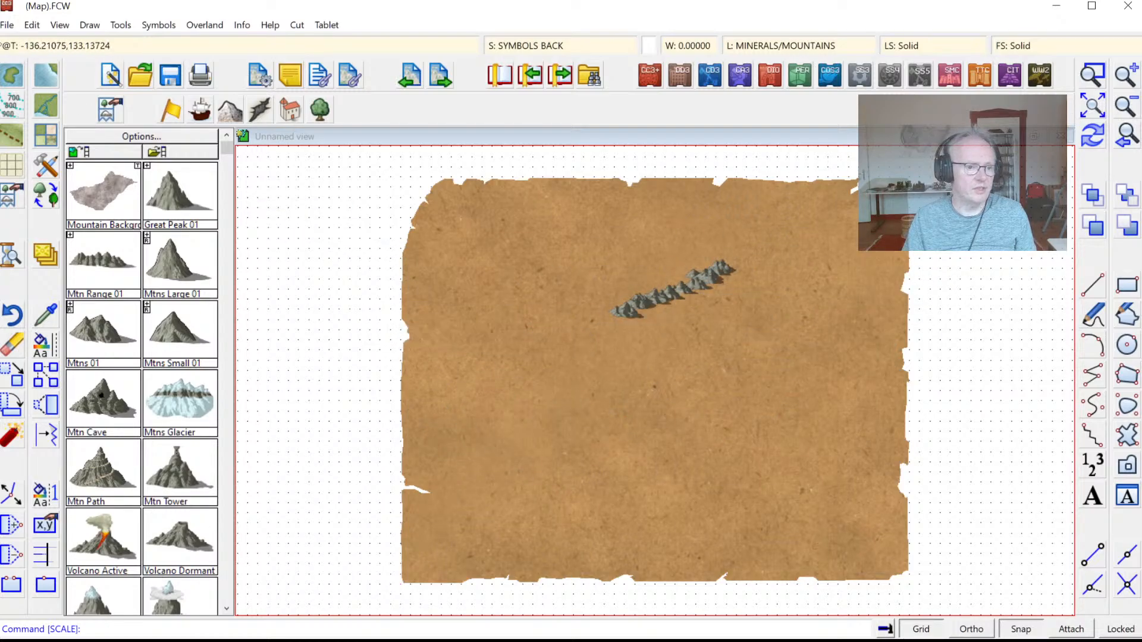
Step: Undo the scaling of the whole map and fit the map in view
left_click(32, 24)
left_click(54, 45)
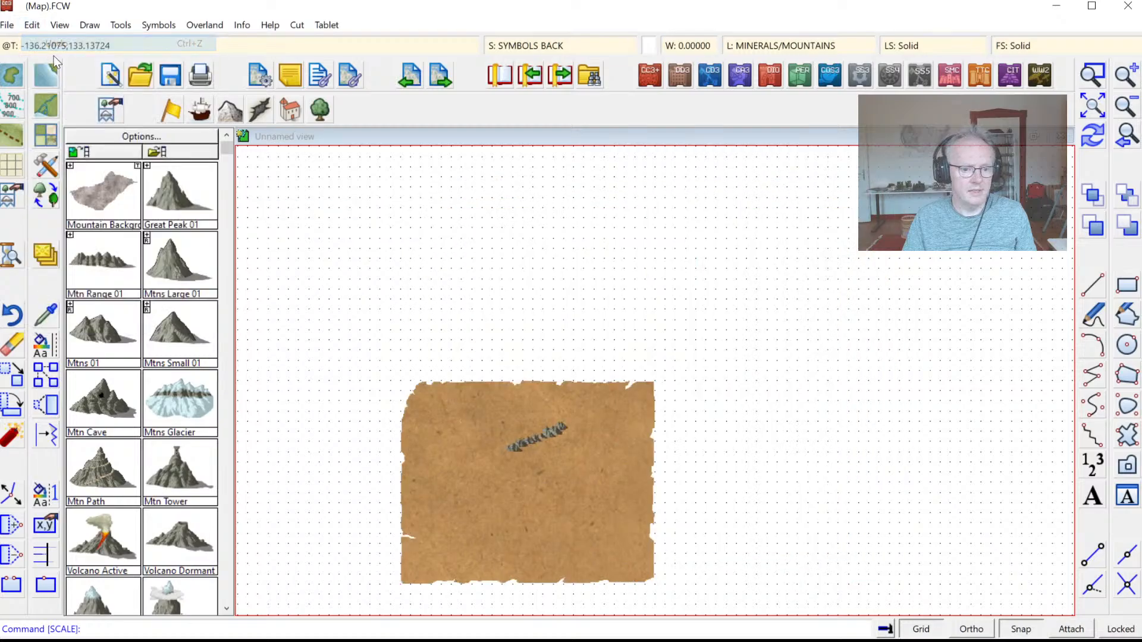
left_click(1100, 106)
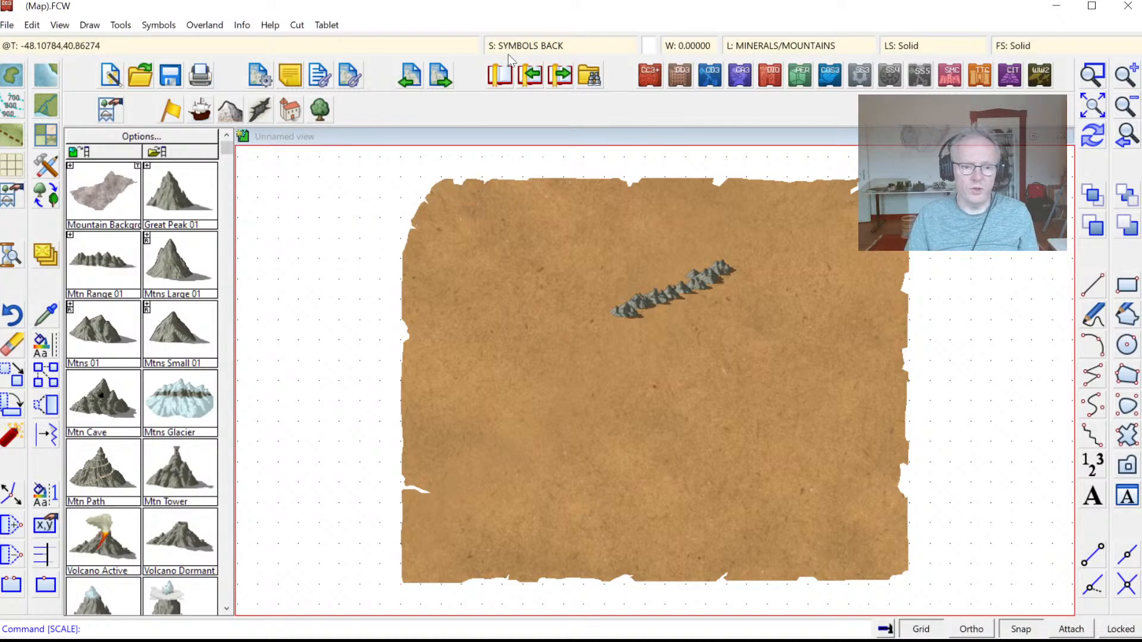
Step: Draw an irregular Terrain Default, Forest Mixed area directly south of the mountain chain
left_click(49, 136)
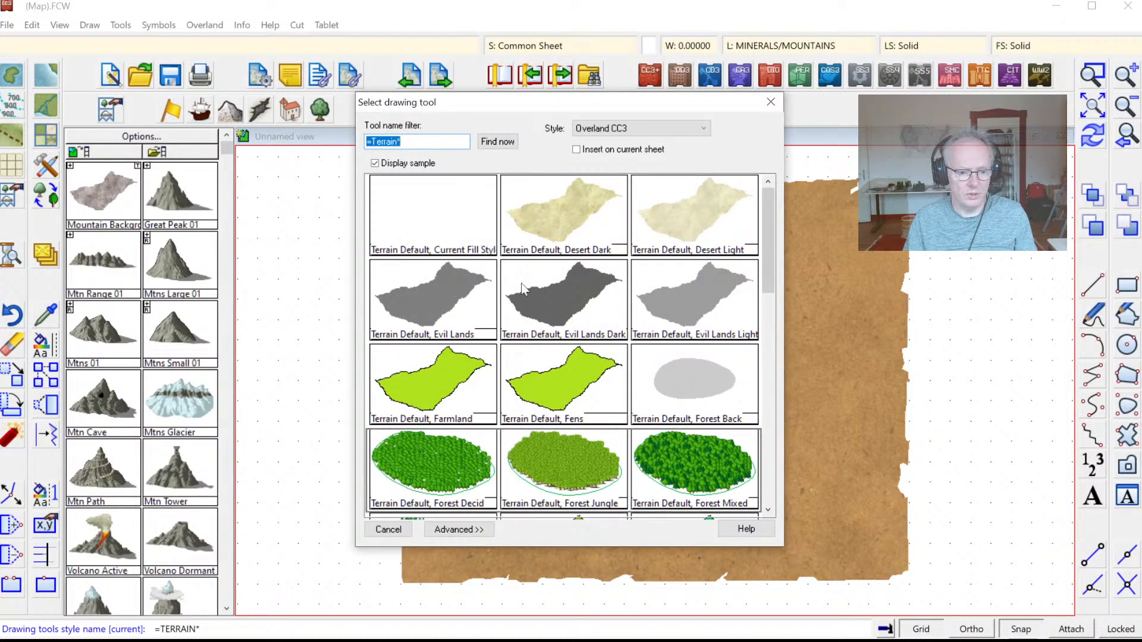
left_click(692, 451)
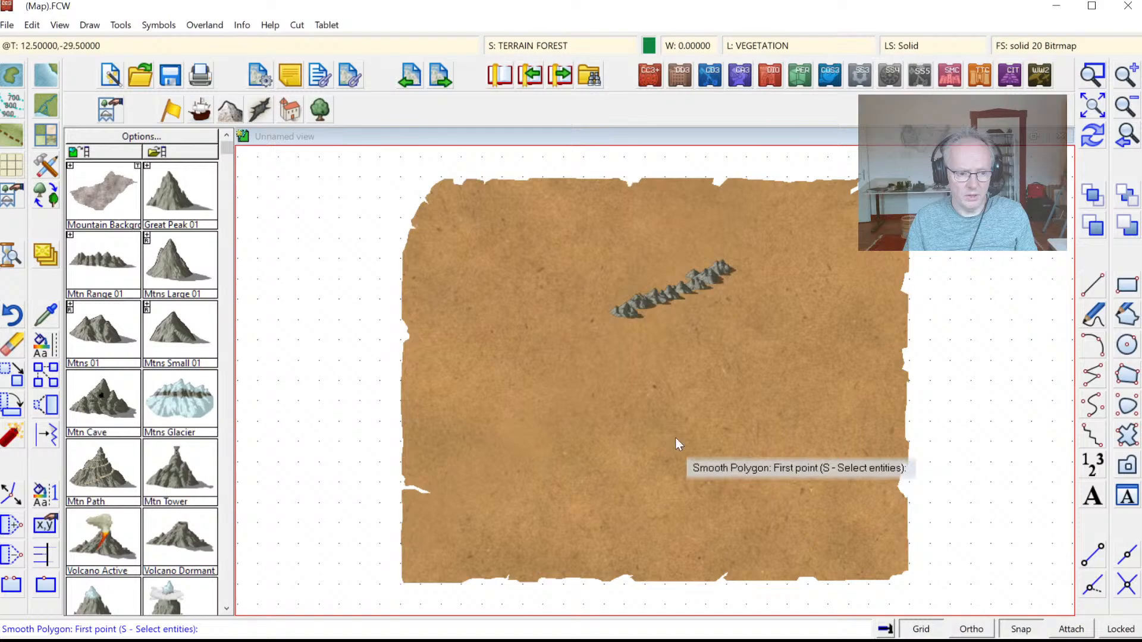
left_click(682, 303)
left_click(662, 308)
left_click(649, 314)
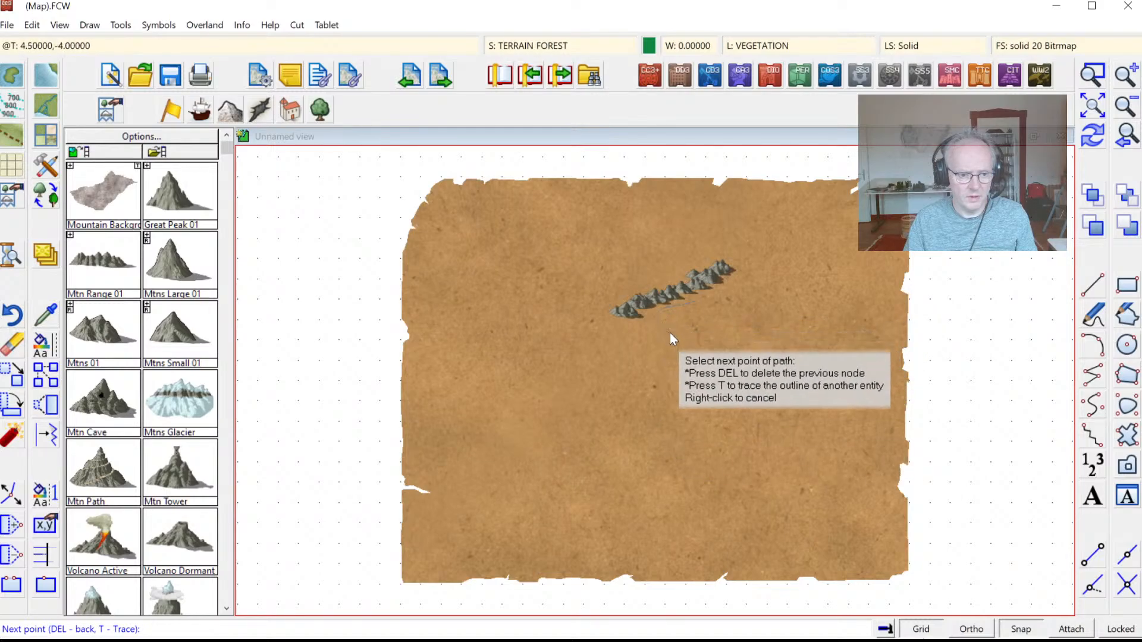
left_click(672, 350)
left_click(647, 381)
left_click(691, 388)
left_click(685, 415)
left_click(719, 419)
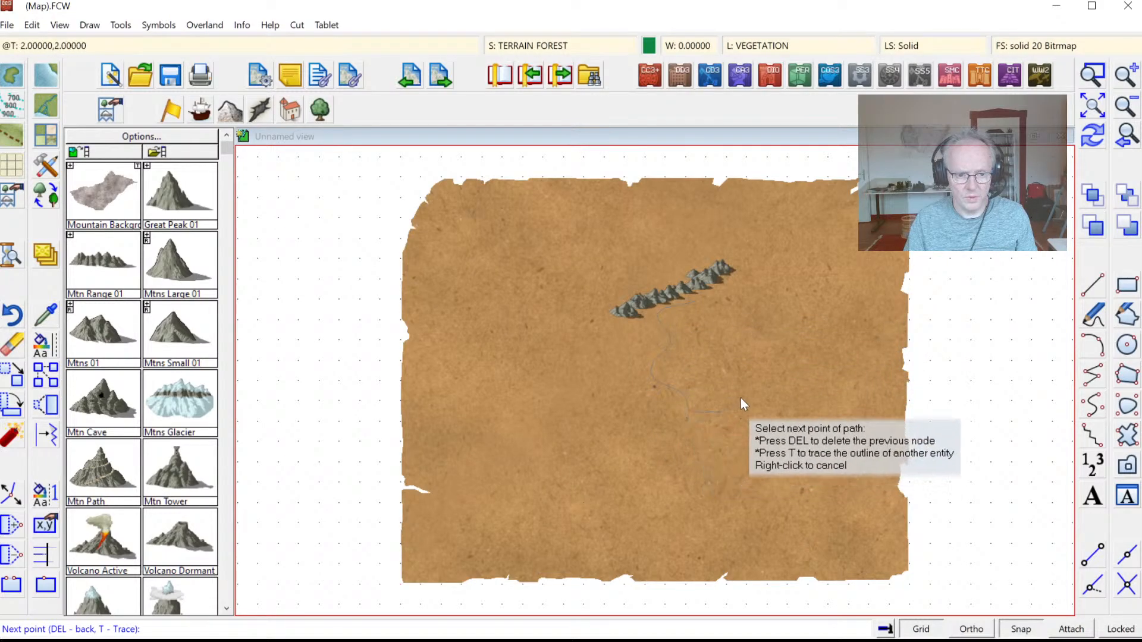
left_click(740, 397)
left_click(718, 354)
left_click(726, 295)
right_click(726, 295)
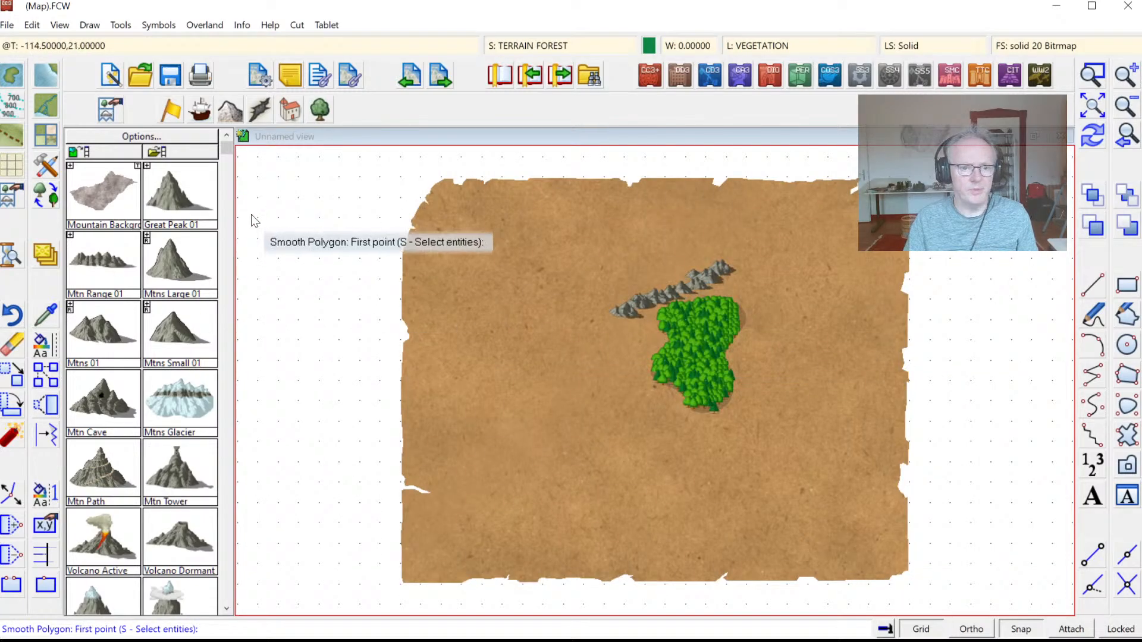
Step: Draw a winding river from the foot of the mountains along the forest's western edge to the parchment's southern edge
left_click(52, 113)
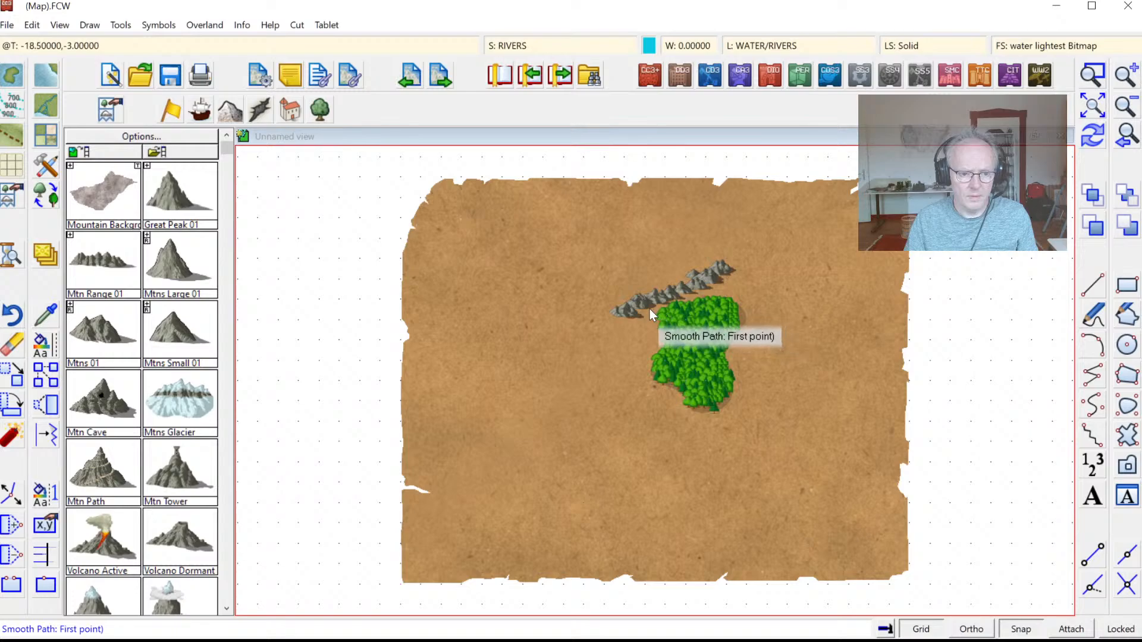
left_click(655, 327)
left_click(647, 336)
left_click(651, 349)
left_click(642, 367)
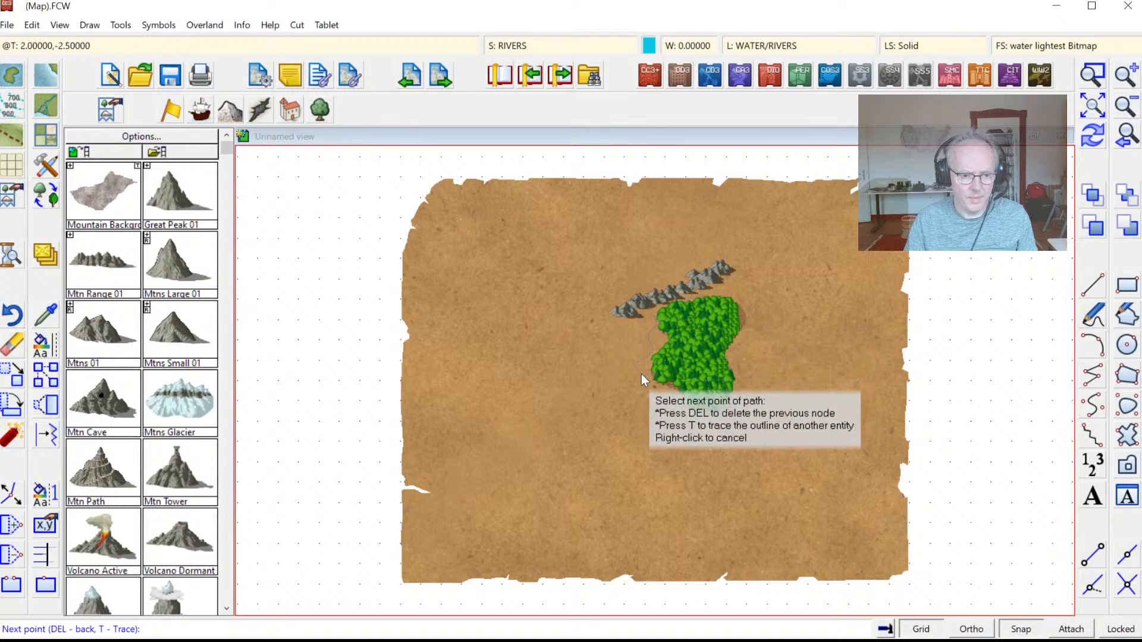
left_click(644, 386)
left_click(641, 398)
left_click(670, 428)
left_click(630, 466)
left_click(623, 488)
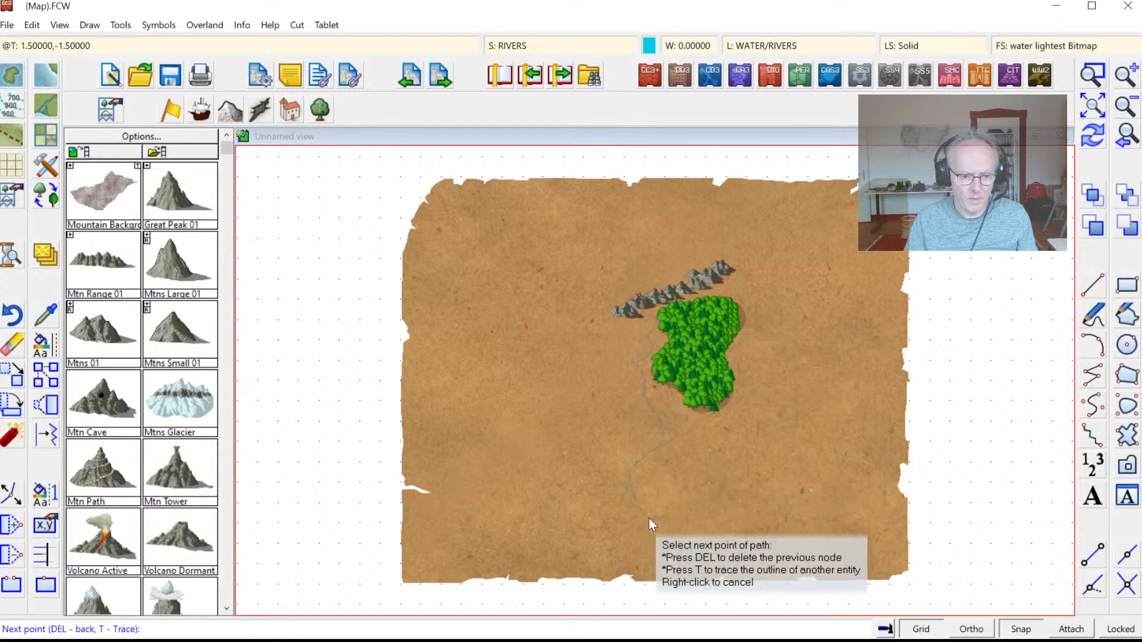
left_click(649, 520)
left_click(667, 540)
left_click(659, 553)
left_click(648, 582)
right_click(650, 582)
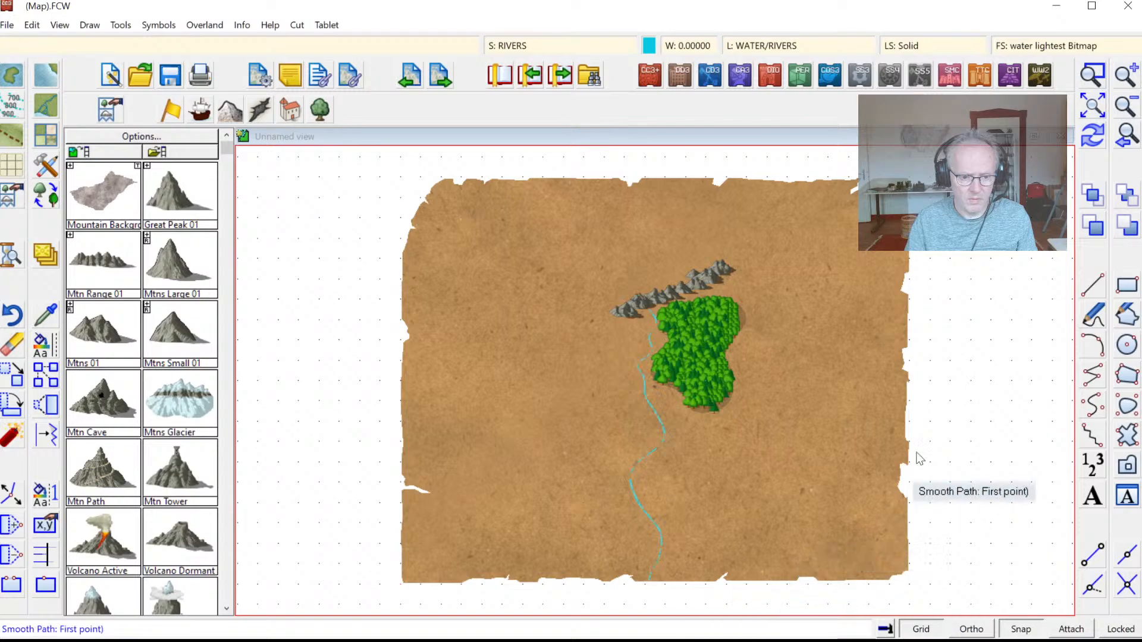
Step: Place a Std City symbol from the structures catalog between the river and the forest's southwestern edge
left_click(1093, 76)
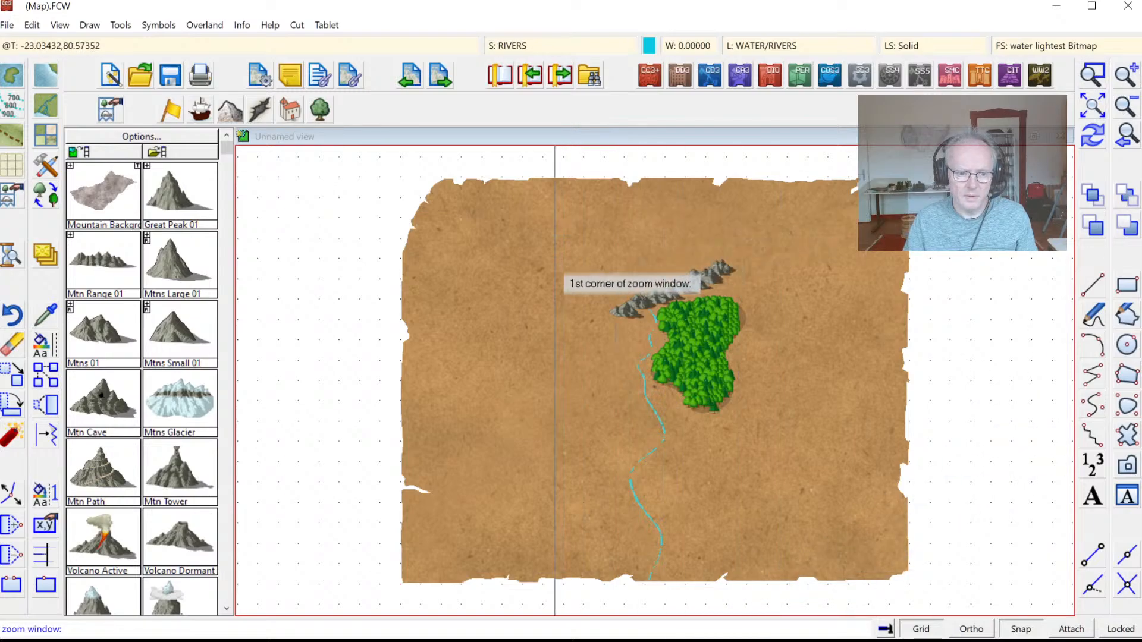
left_click(511, 249)
left_click(776, 461)
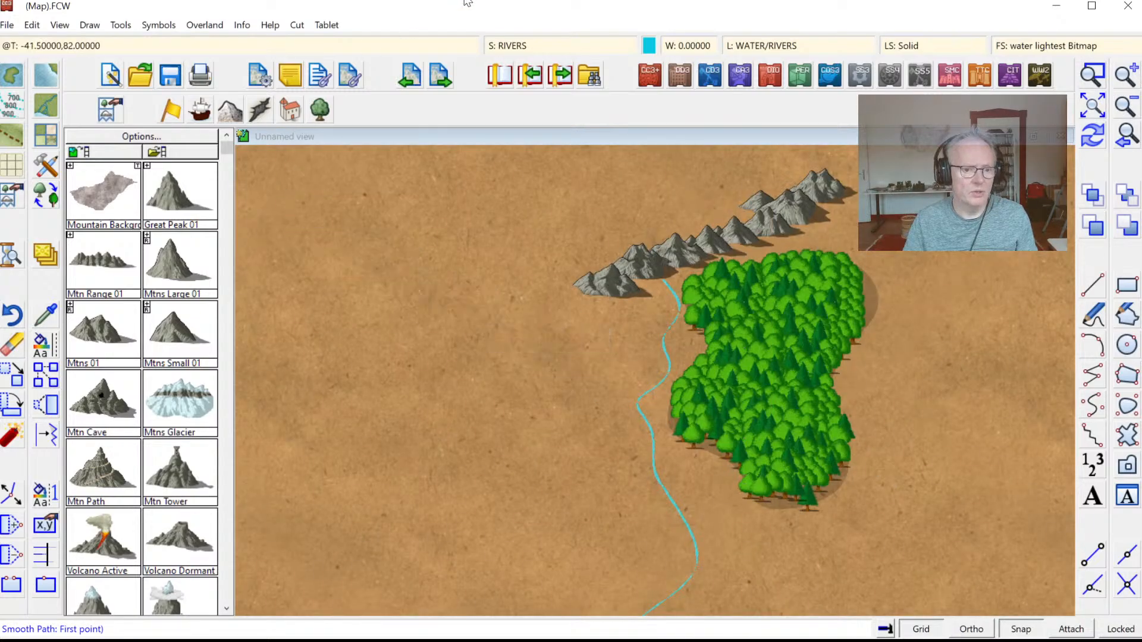
left_click(294, 117)
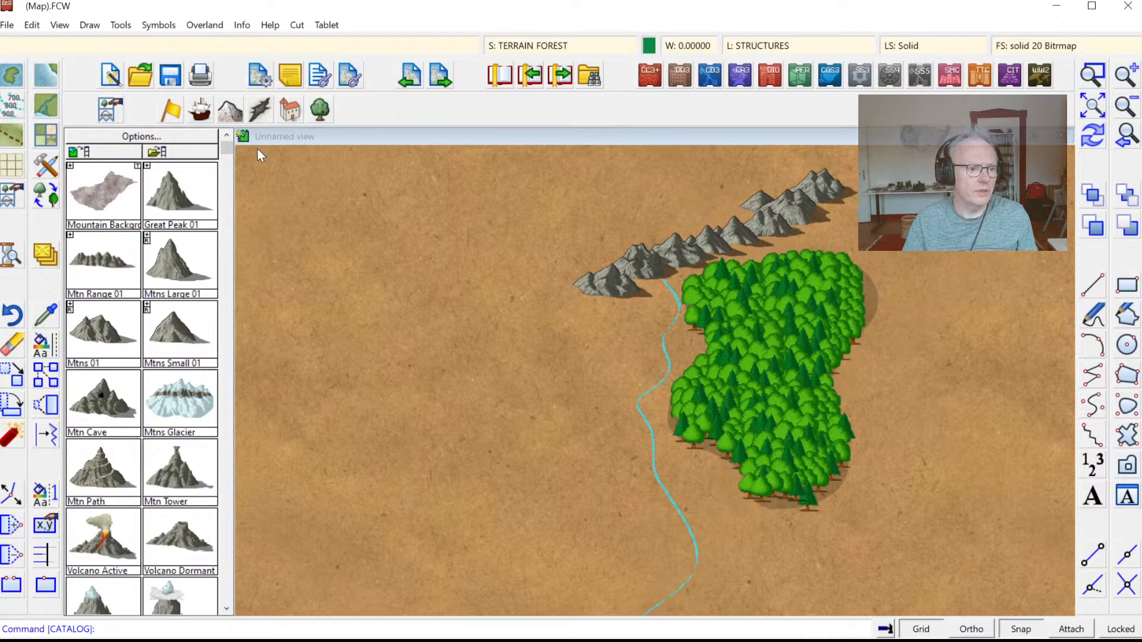
left_click(169, 190)
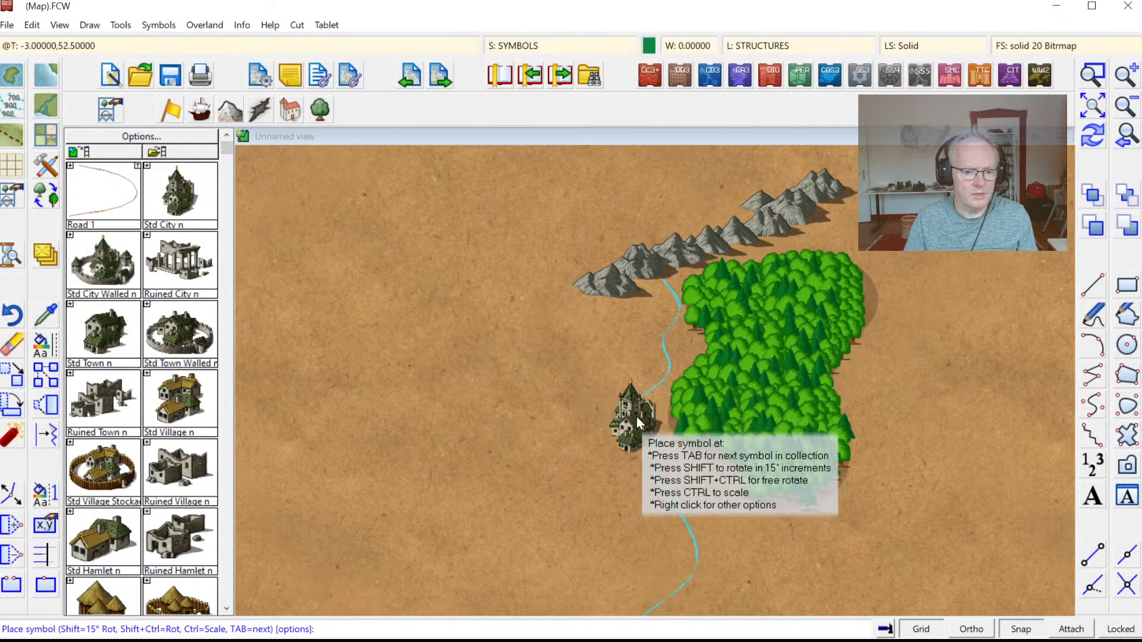
left_click(690, 461)
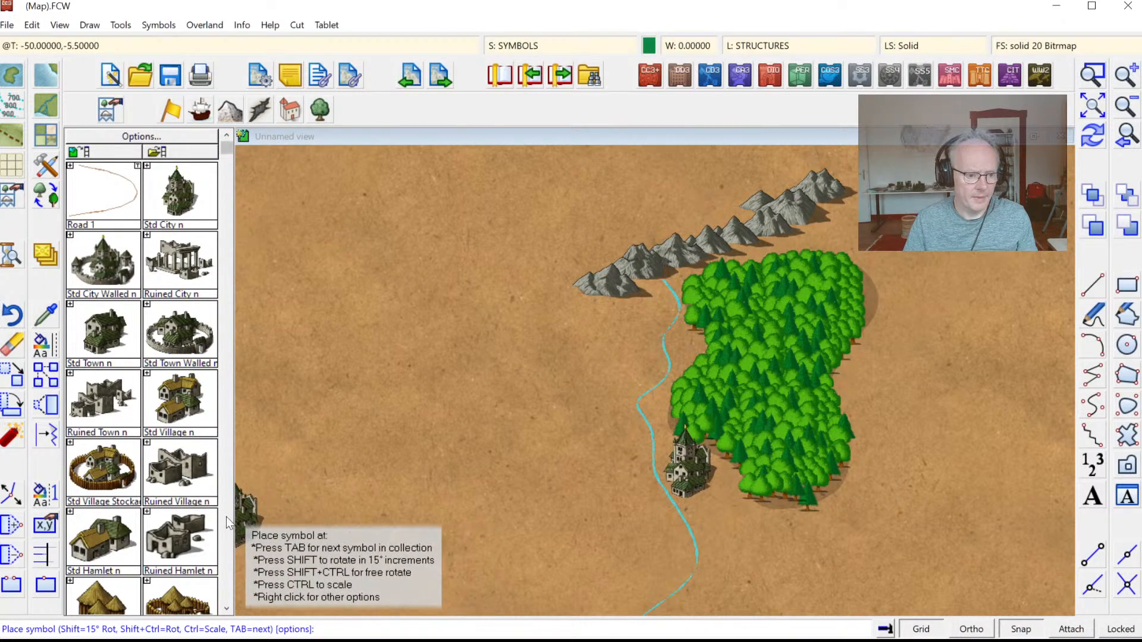
Step: Place a Std Tower Sage symbol at the foot of the mountains, just west of the river's source
scroll(226, 516, "down", 2)
left_click(150, 547)
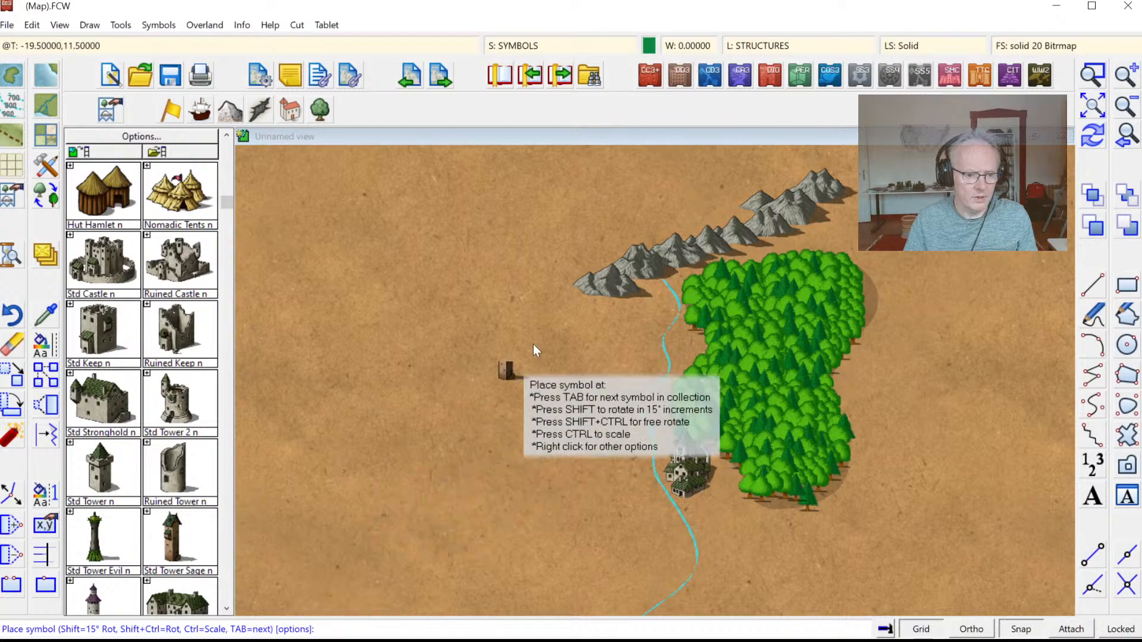
left_click(655, 282)
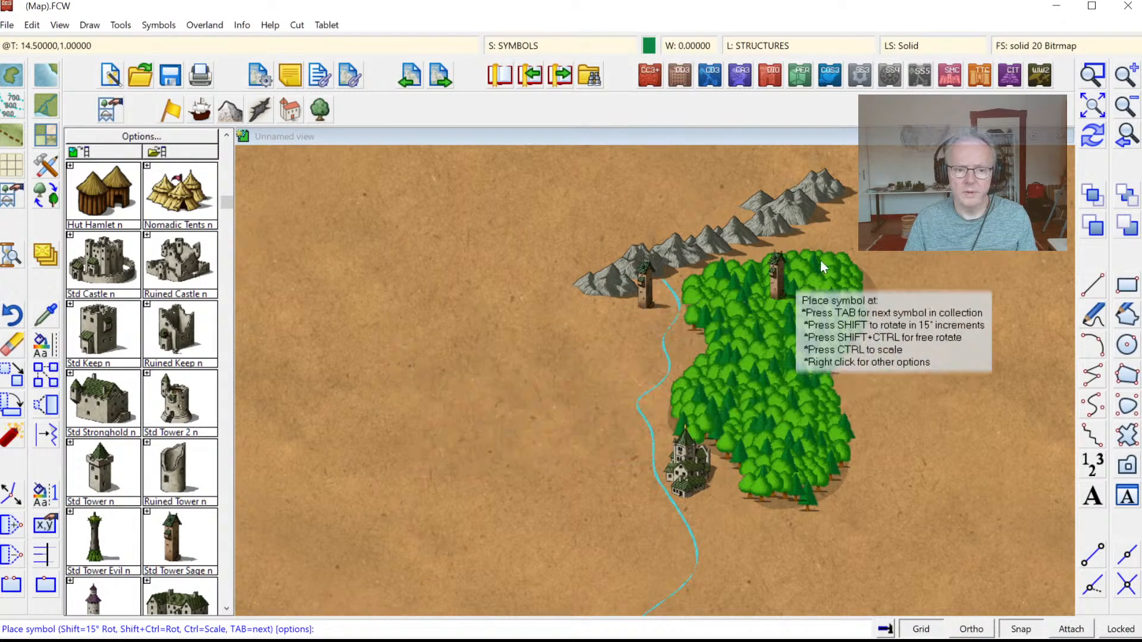
Step: Look through the overland terrain drawing tools and choose Terrain Default, Scrub
left_click(52, 138)
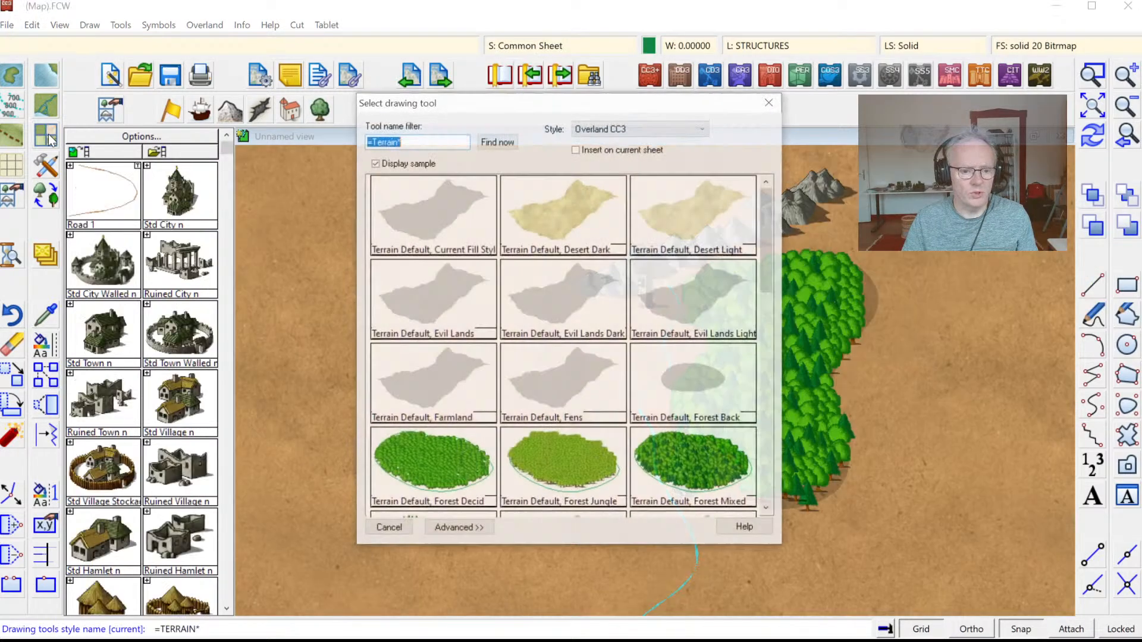
left_click(768, 380)
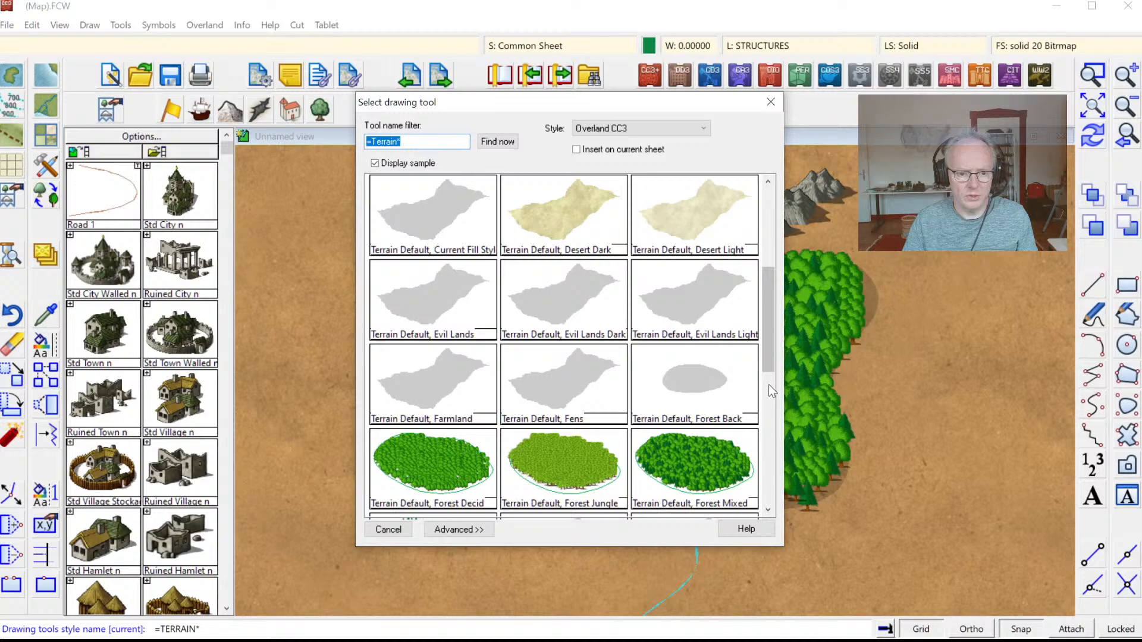
left_click(768, 391)
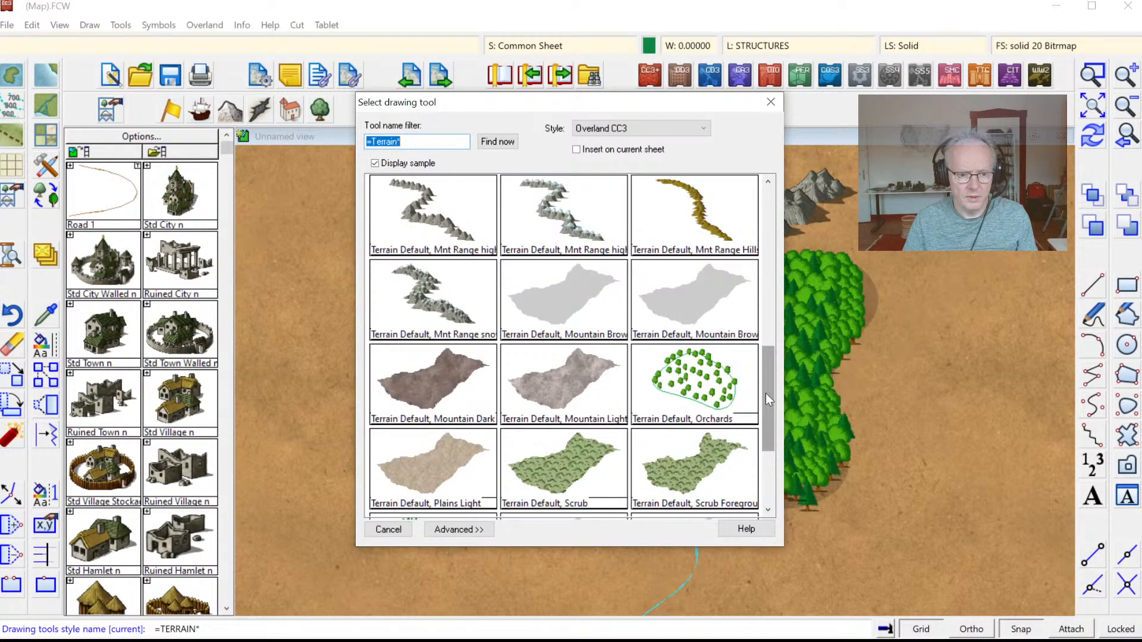
left_click_drag(768, 397, 783, 455)
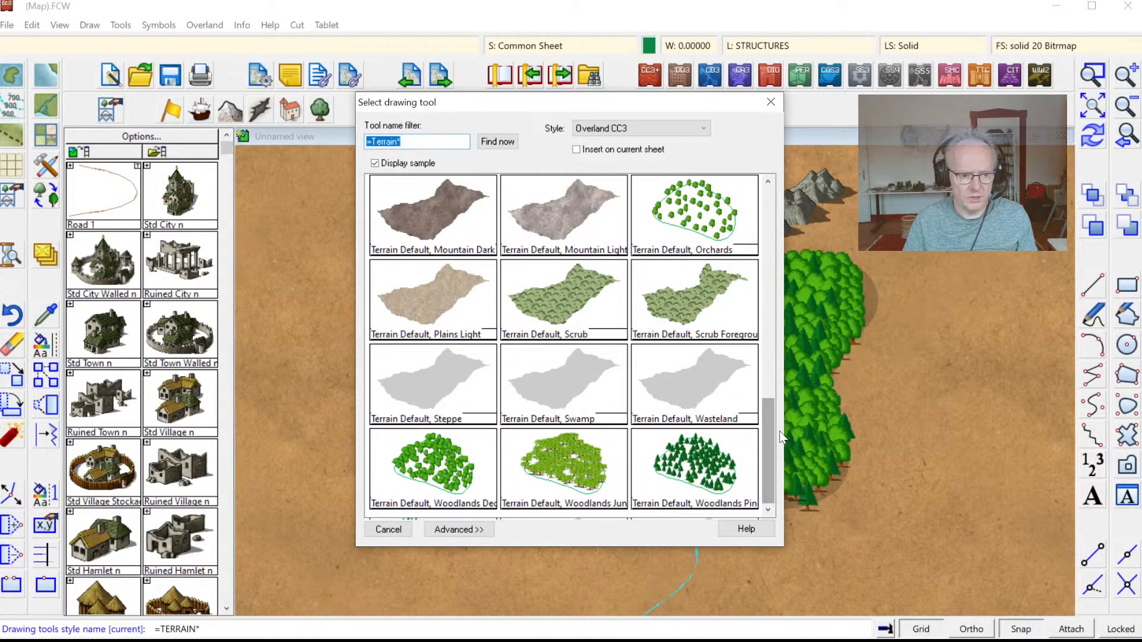
left_click_drag(774, 407, 801, 198)
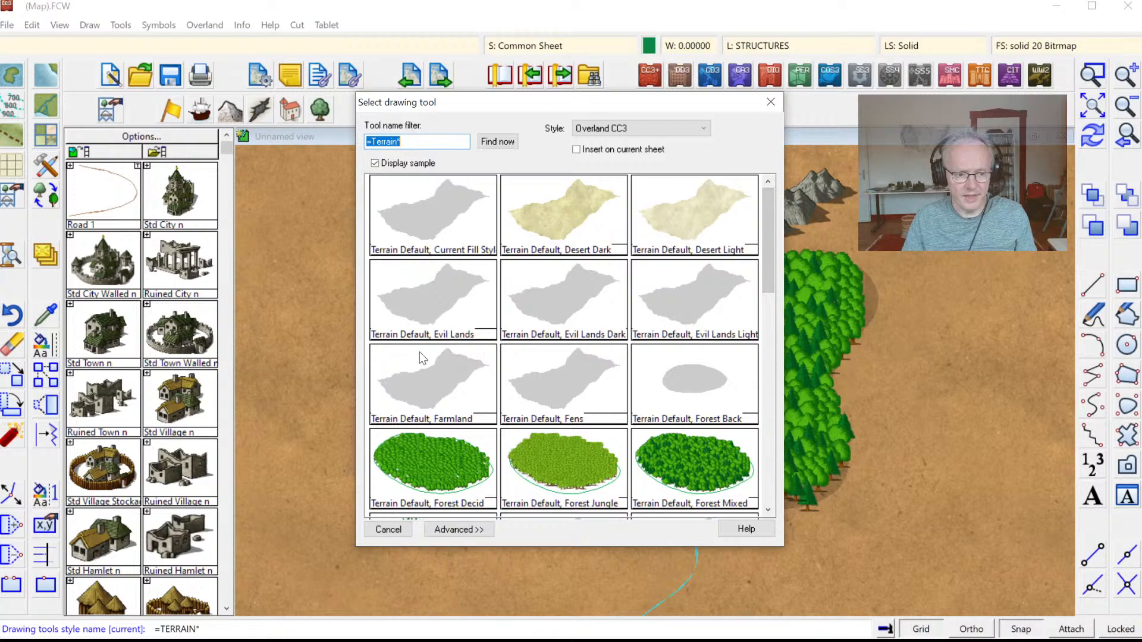
scroll(767, 363, "down", 3)
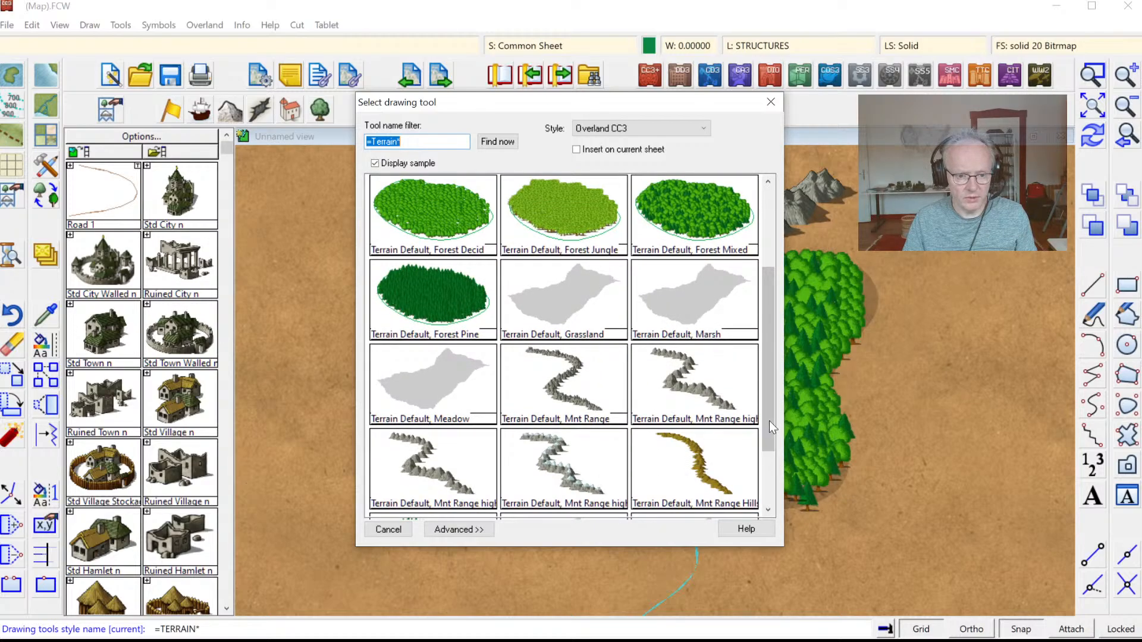
scroll(768, 420, "down", 3)
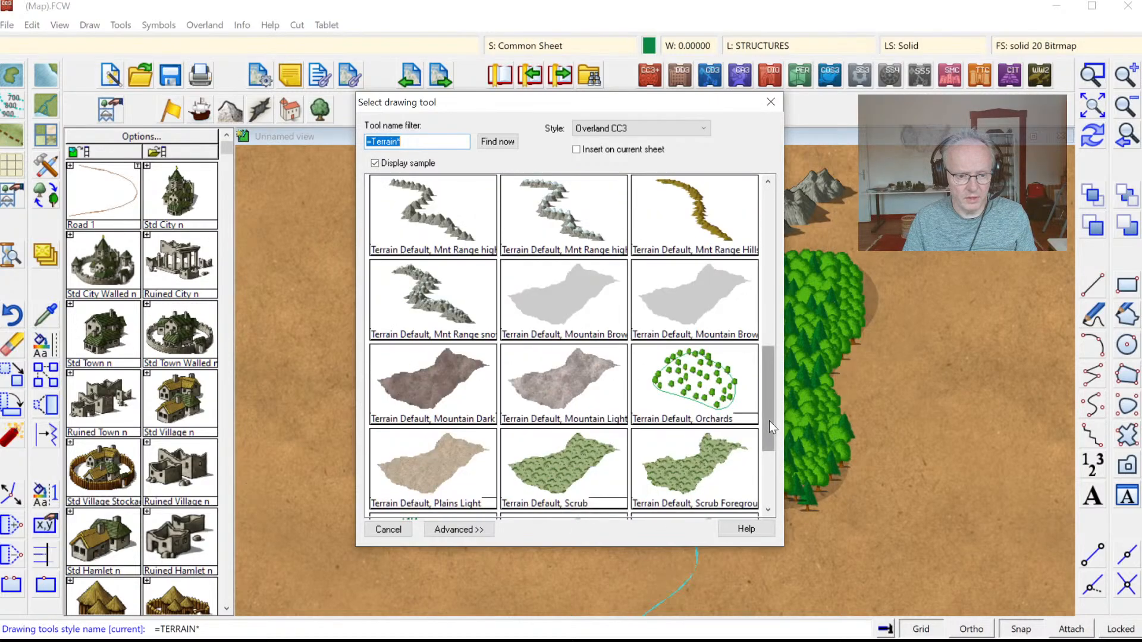
left_click(576, 451)
Step: Draw an irregular scrub area along the river and around the city, reaching under the forest's western edge, and redraw the map
left_click(636, 350)
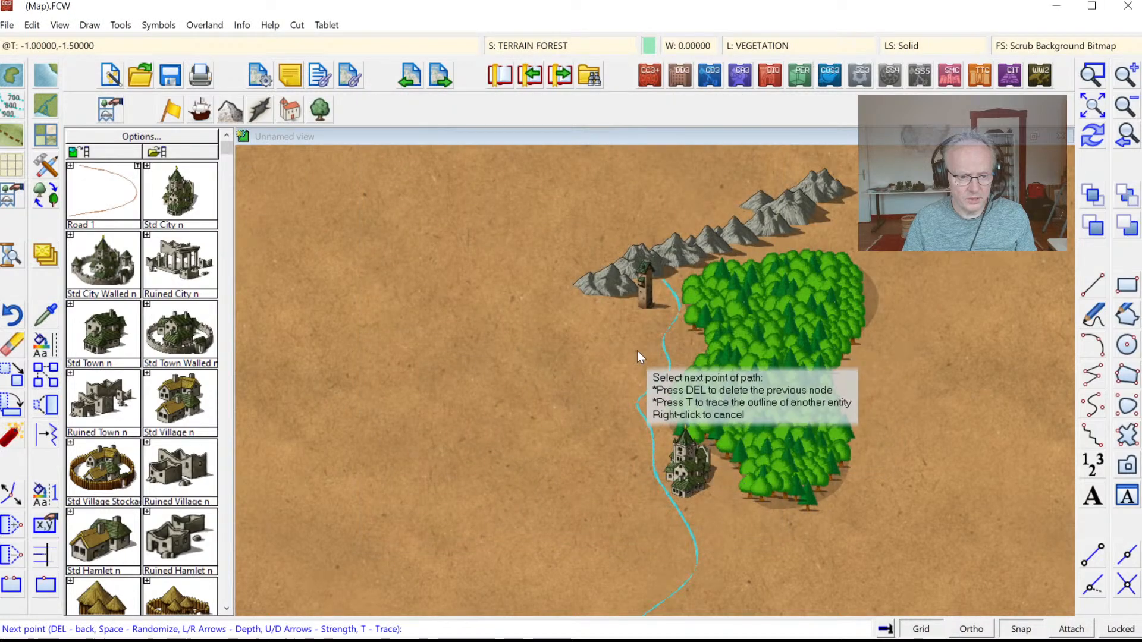
left_click(594, 379)
left_click(636, 522)
left_click(740, 523)
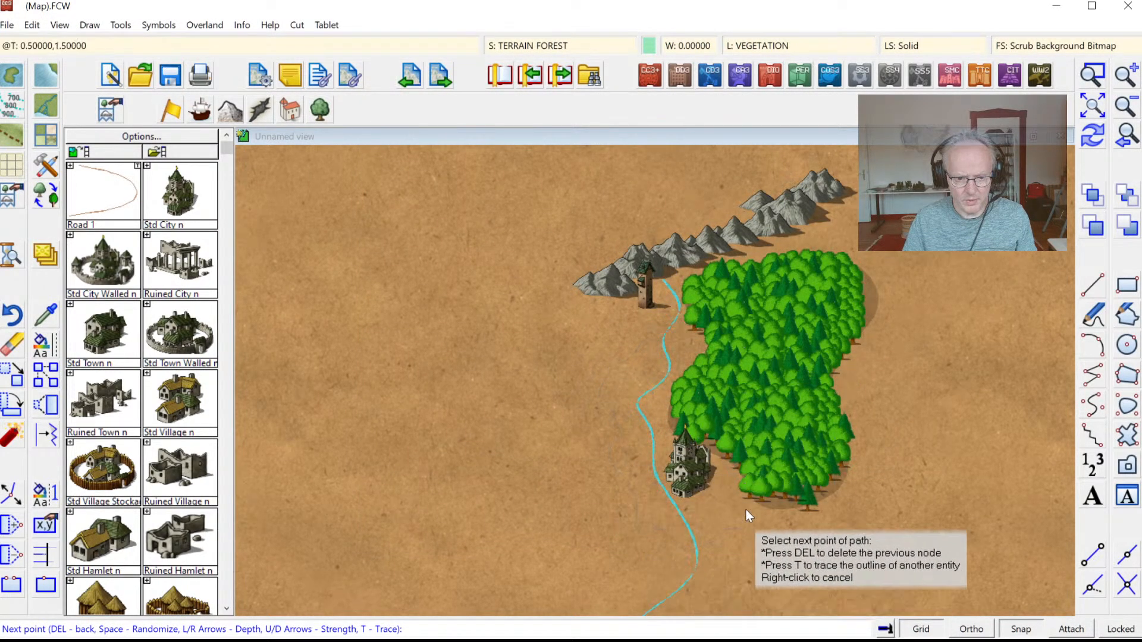
left_click(740, 462)
left_click(724, 377)
left_click(741, 341)
left_click(690, 319)
right_click(691, 318)
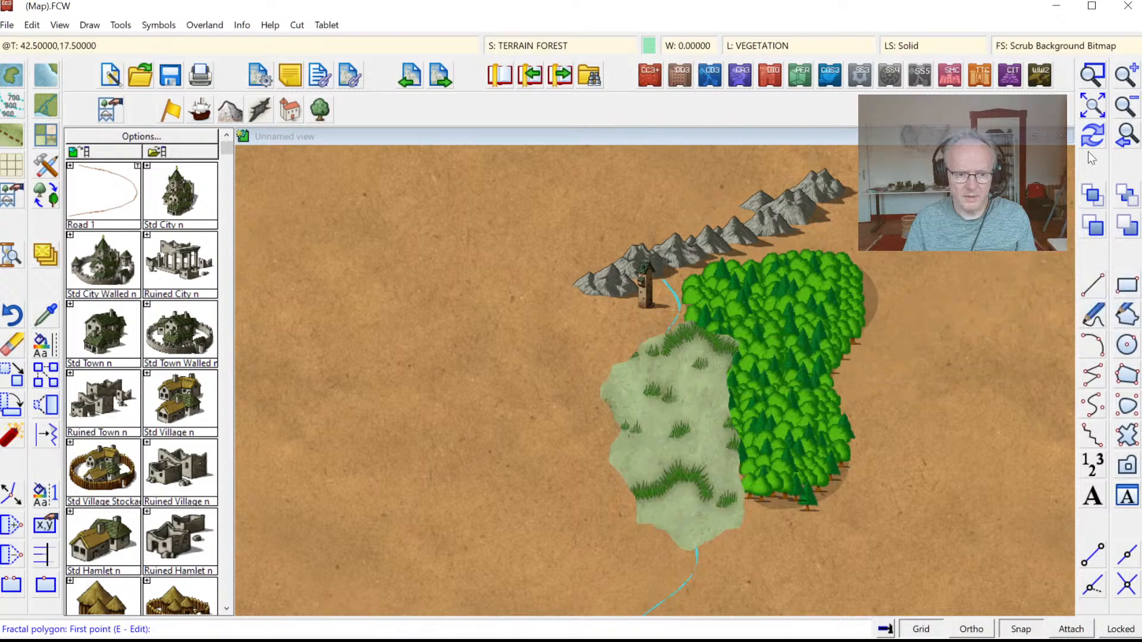
left_click(1091, 138)
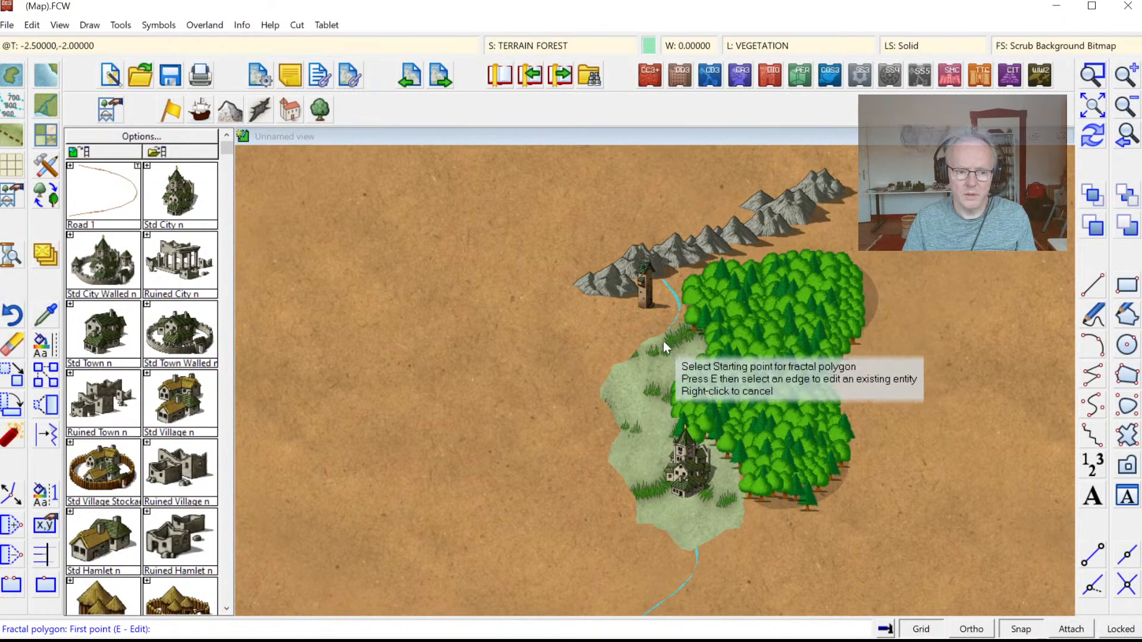
Step: Match the current drawing properties to the scrub area and move the TERRAIN FOREST sheet up to directly before LAND FEATURES
left_click(45, 315)
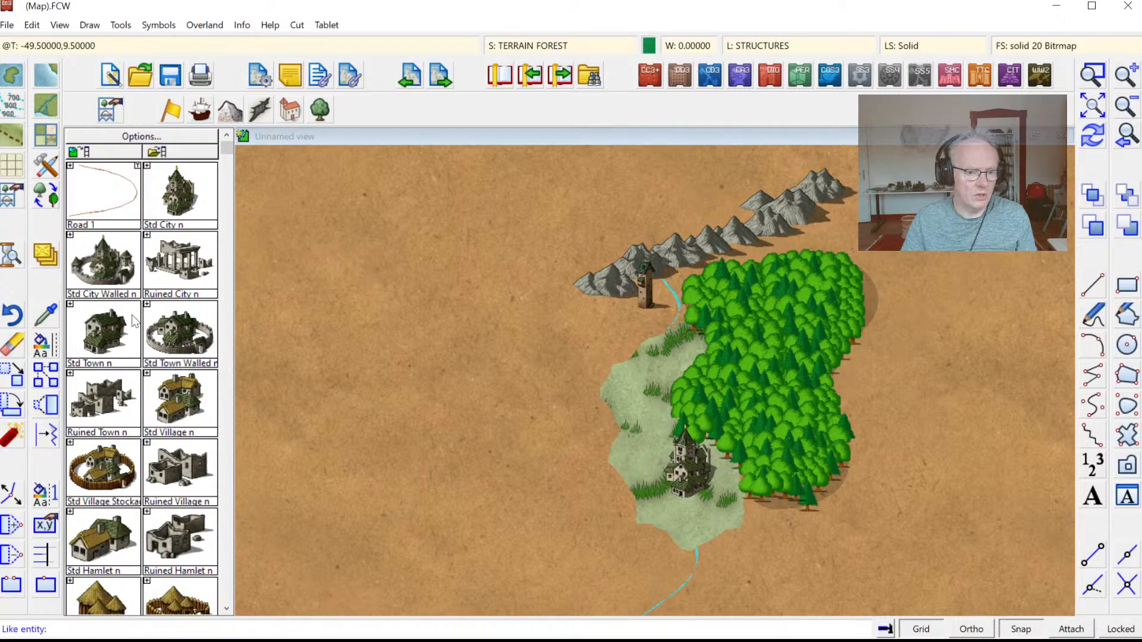
left_click(641, 342)
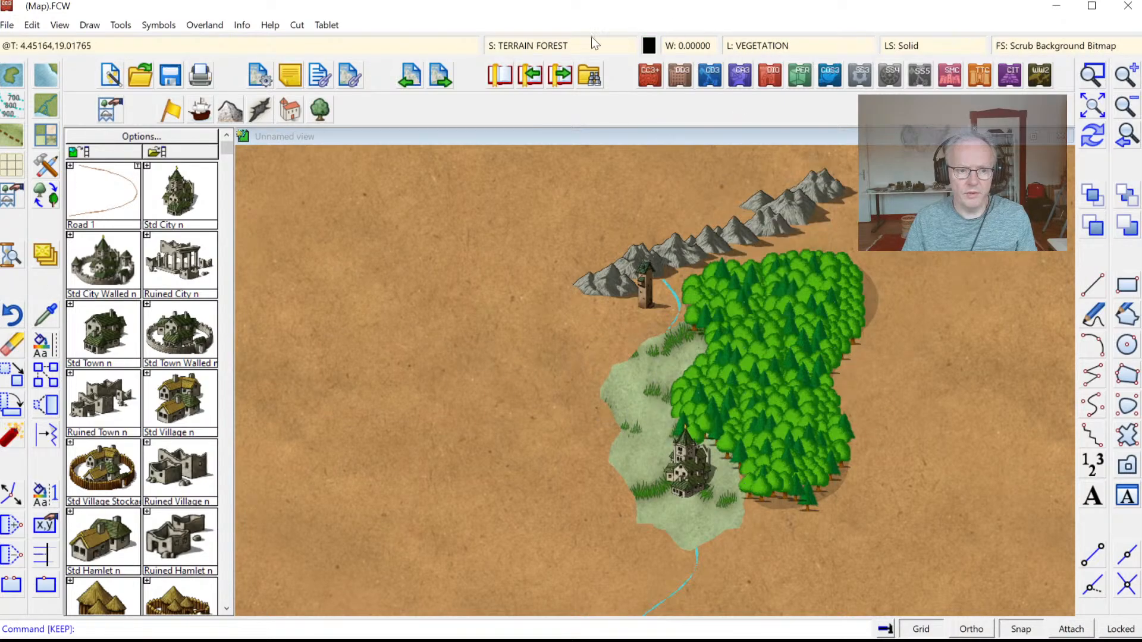
left_click(529, 47)
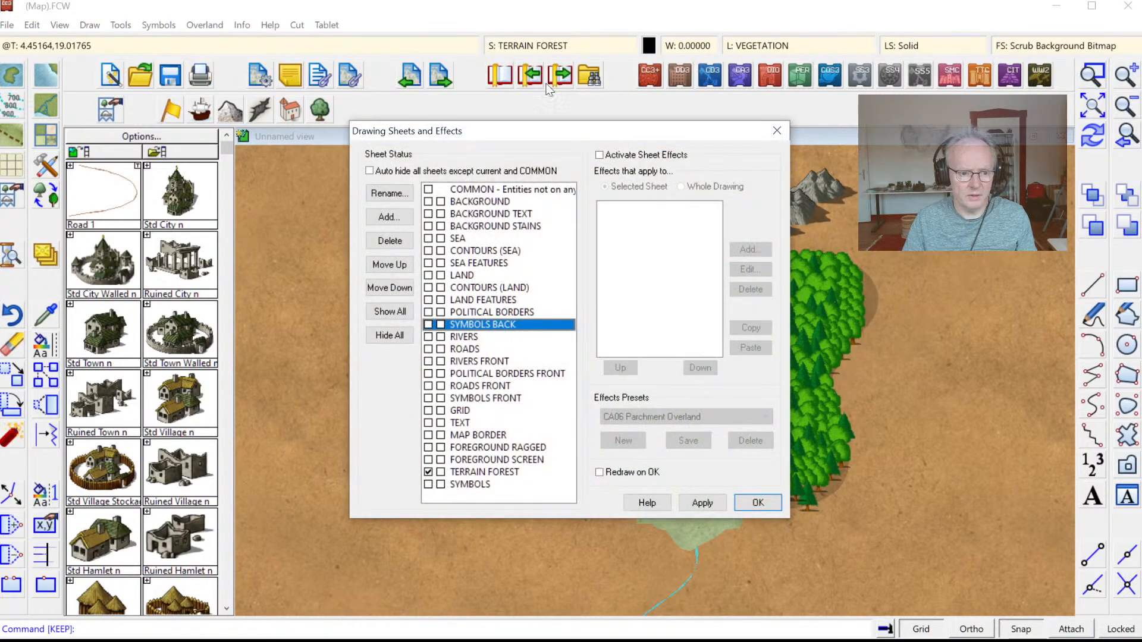
left_click(479, 472)
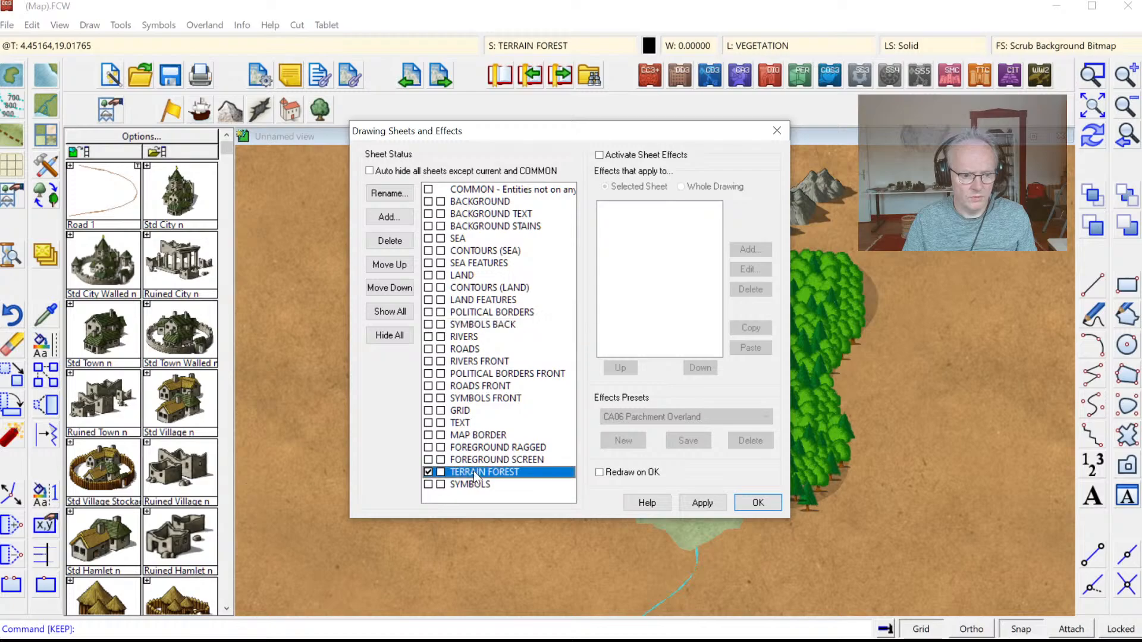
left_click(381, 267)
left_click(381, 266)
left_click(381, 267)
left_click(380, 266)
double_click(381, 266)
left_click(380, 266)
double_click(380, 267)
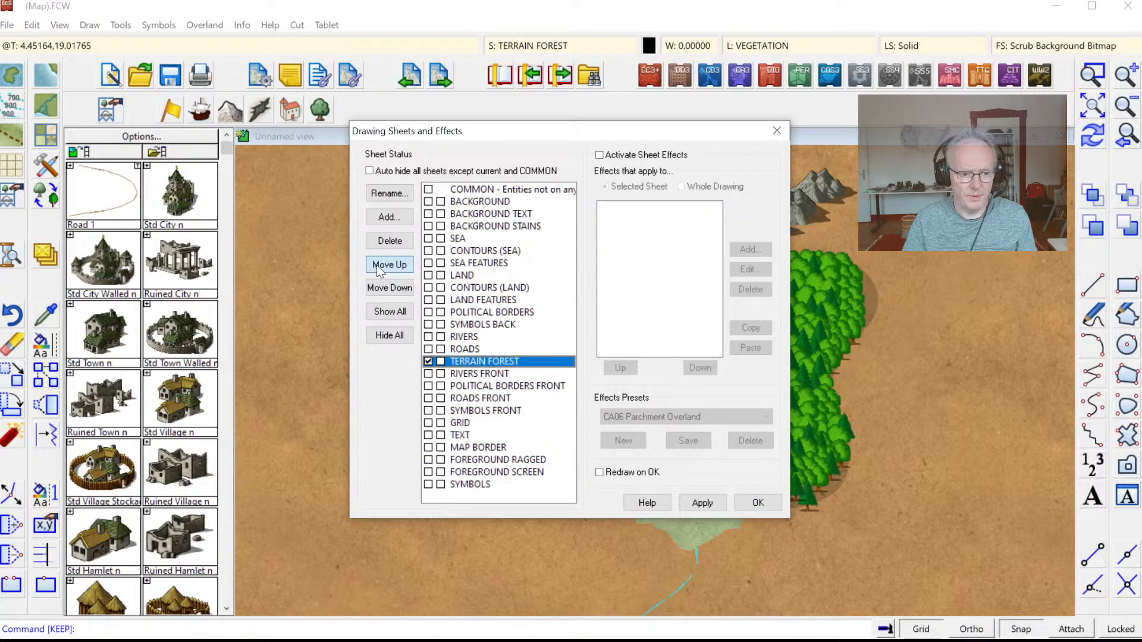
double_click(380, 266)
double_click(381, 266)
left_click(380, 266)
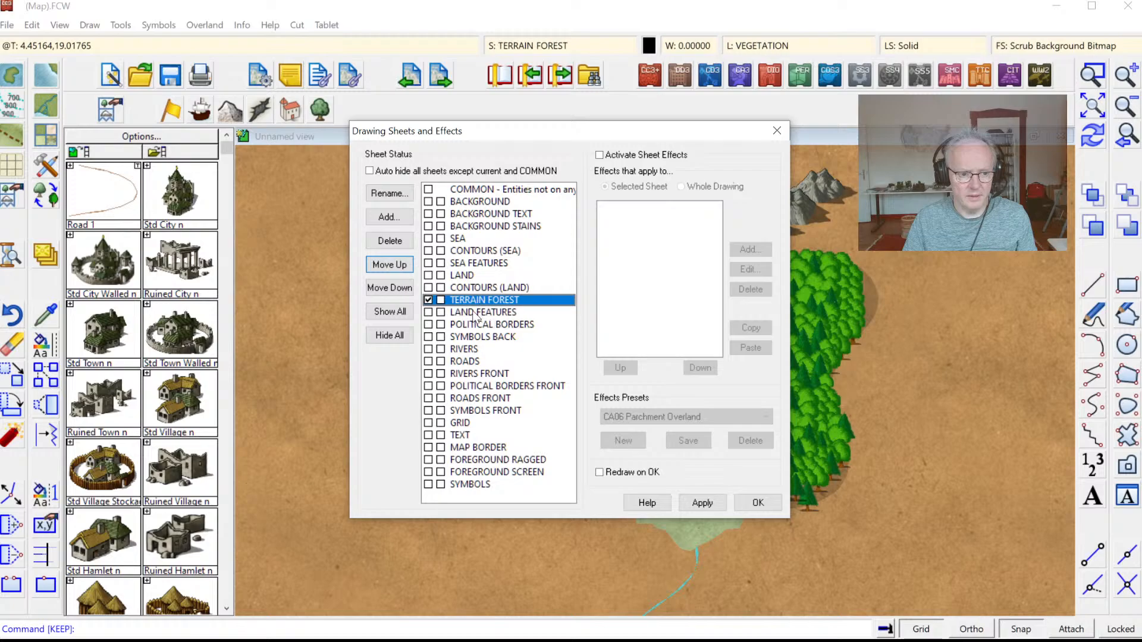
Step: Activate sheet effects, check the effects of the LAND FEATURES, TERRAIN FOREST and CONTOURS (LAND) sheets, and apply the sheet settings
left_click(474, 310)
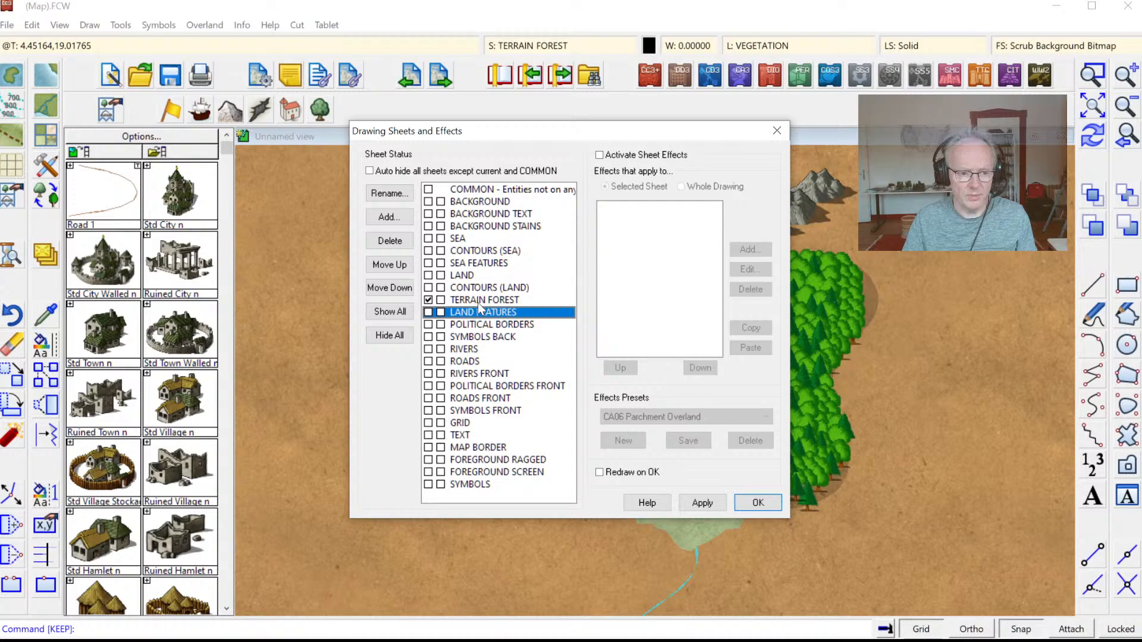
left_click(477, 302)
left_click(477, 312)
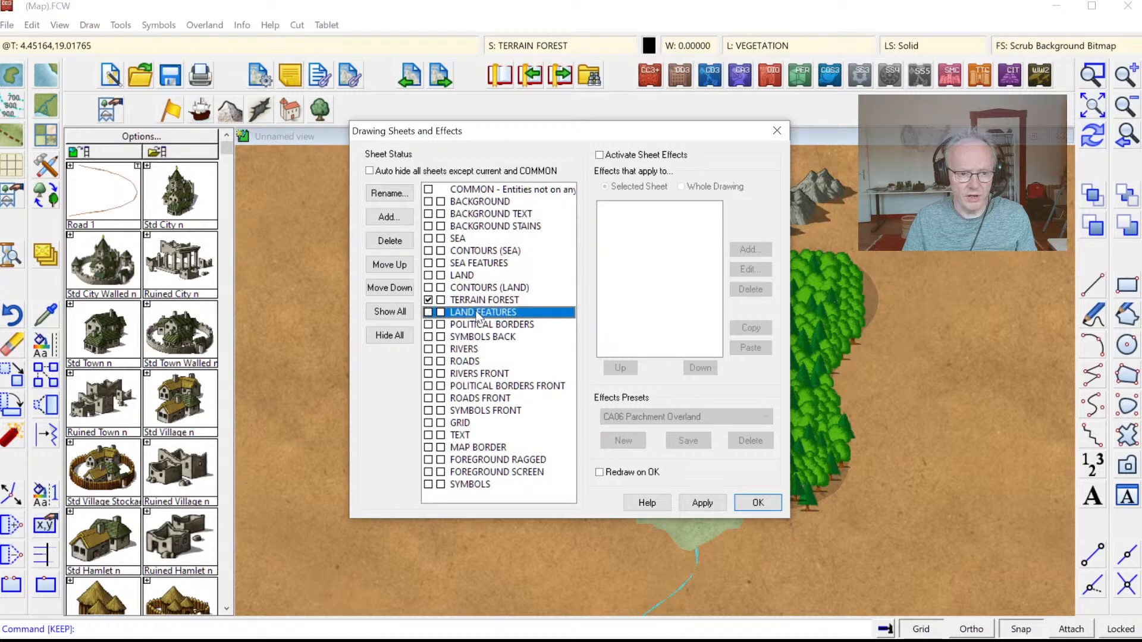
left_click(609, 155)
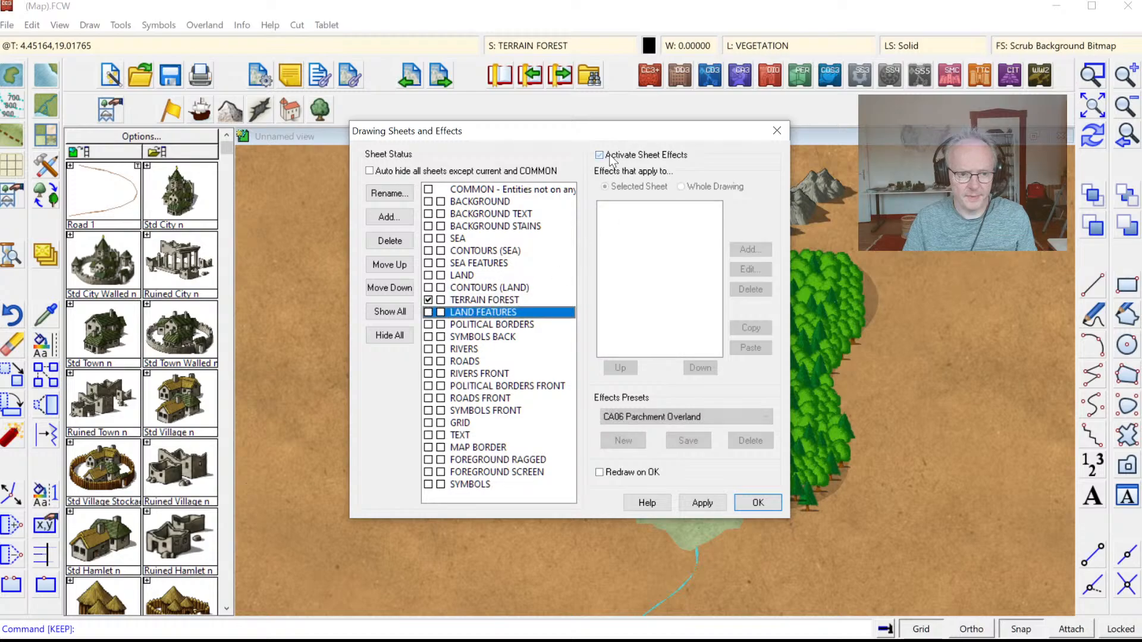
left_click(496, 304)
left_click(517, 289)
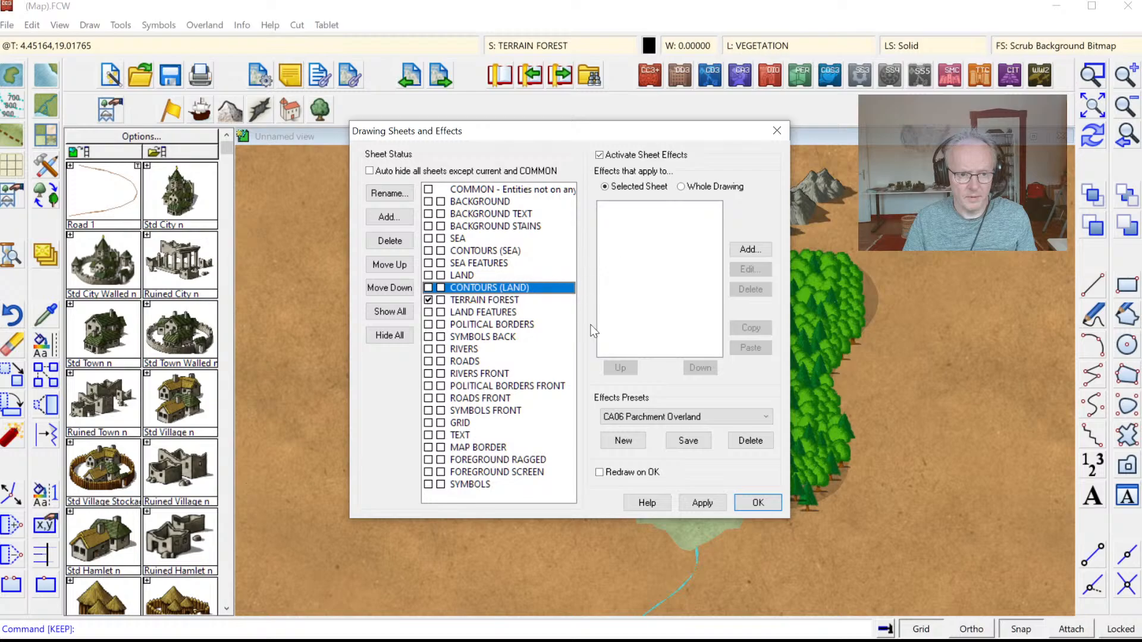
left_click(761, 502)
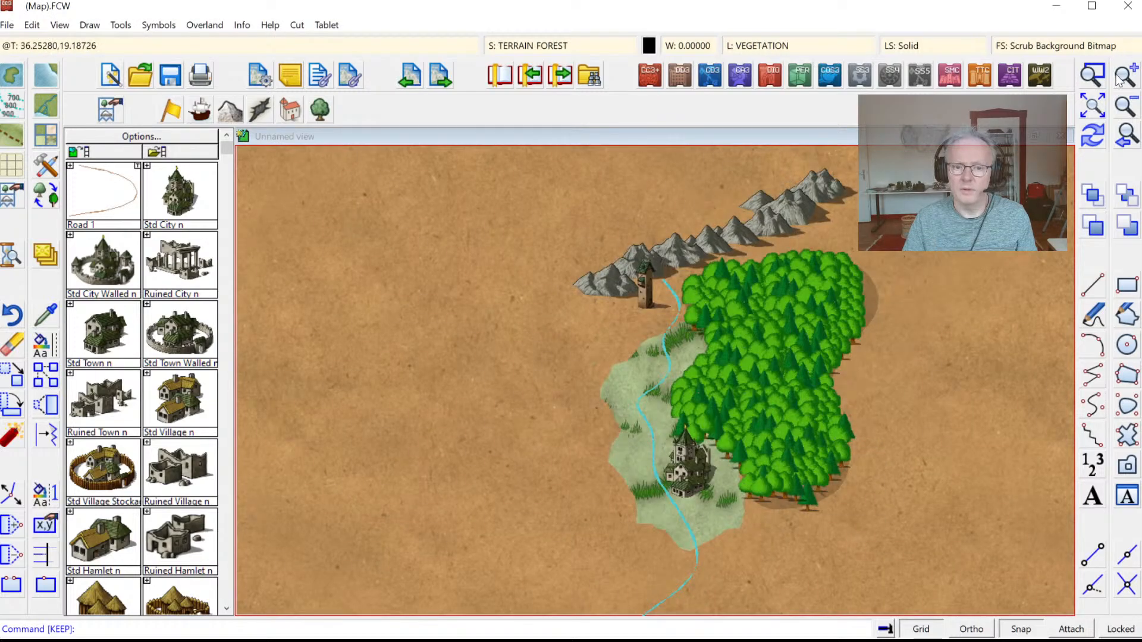
Step: Show the whole parchment and load the CA06_Parchment.FSC symbol catalog from the CC3Plus Symbols/Other folder
left_click(1093, 107)
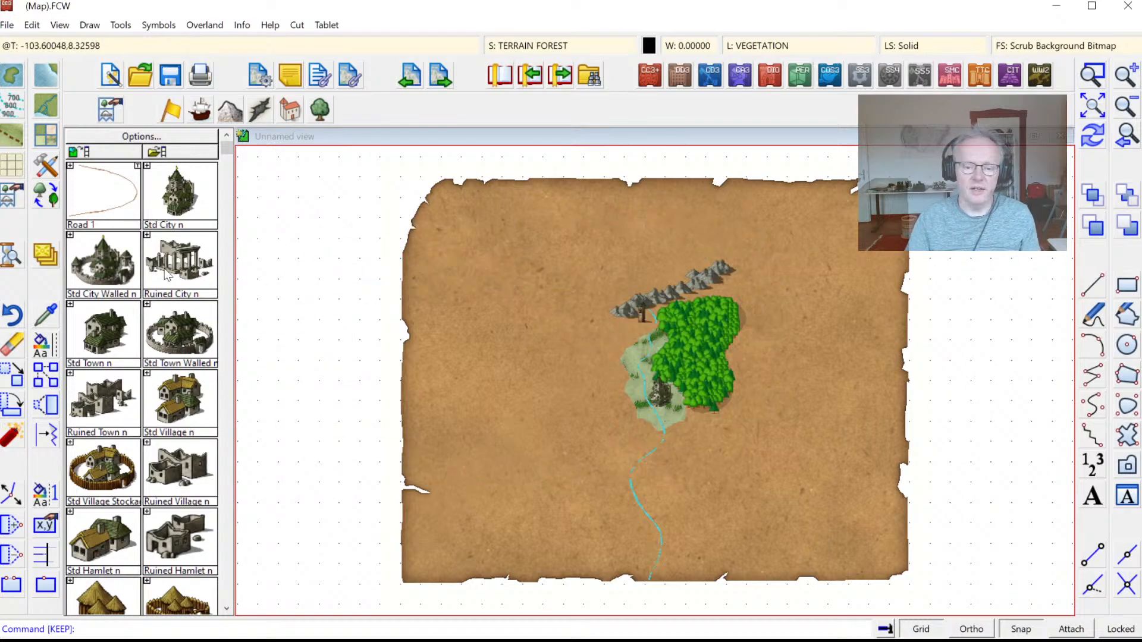
left_click(168, 153)
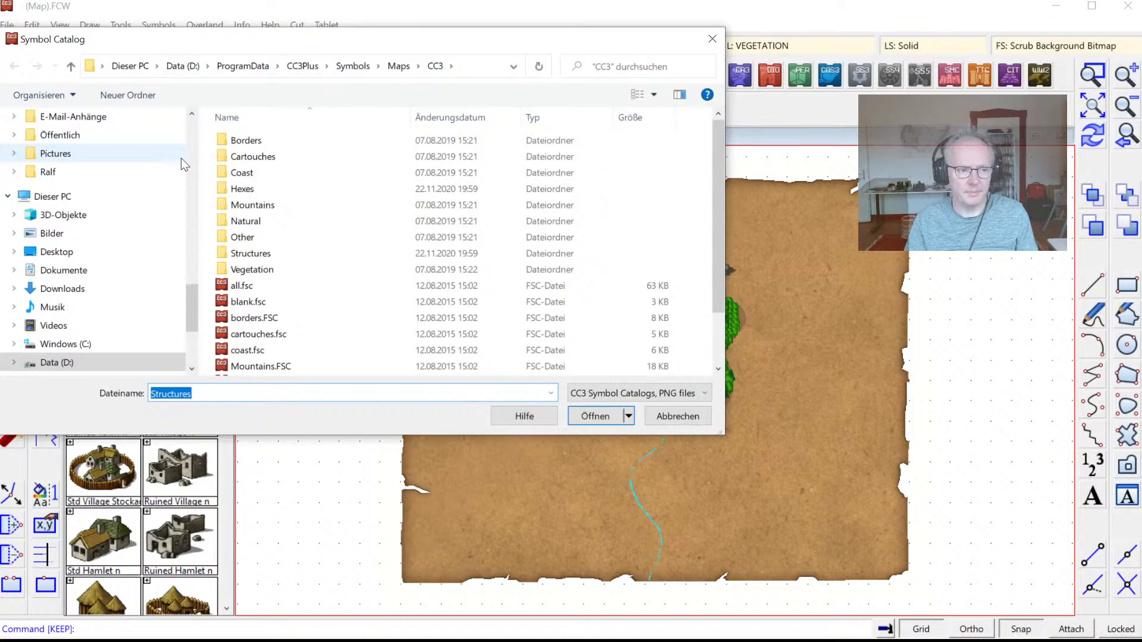
left_click(240, 65)
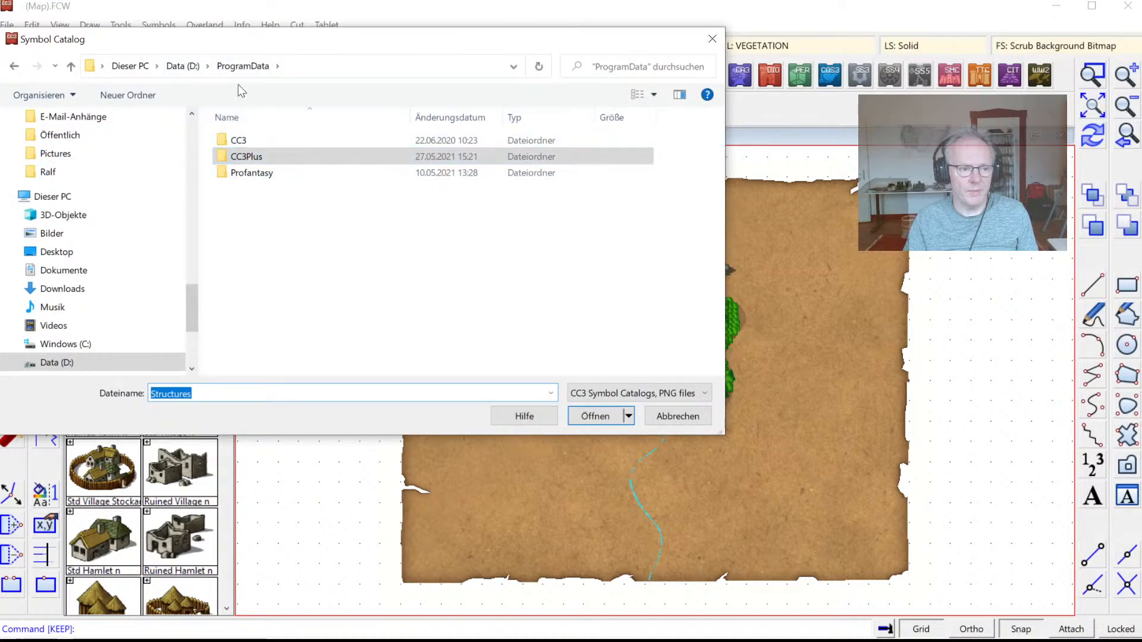
double_click(248, 157)
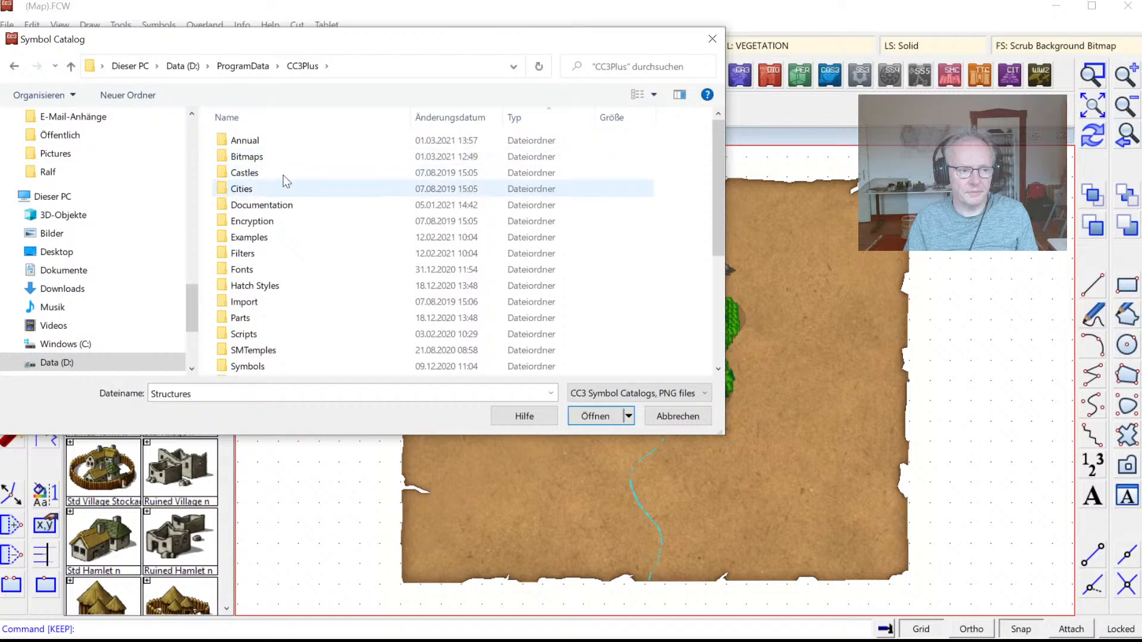
scroll(256, 338, "down", 2)
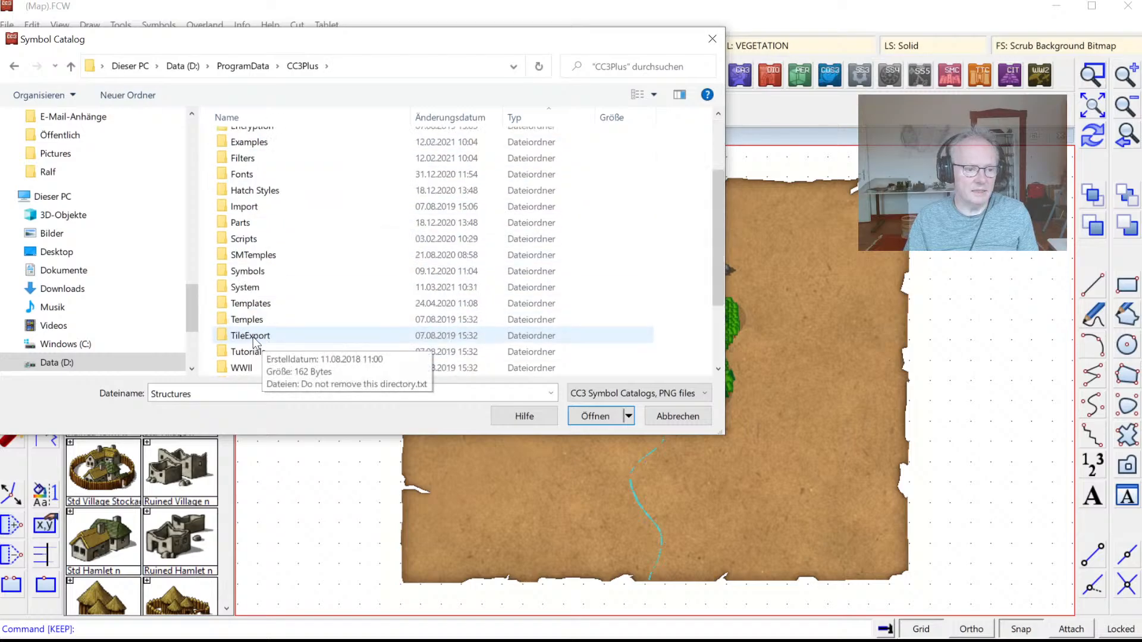
double_click(244, 271)
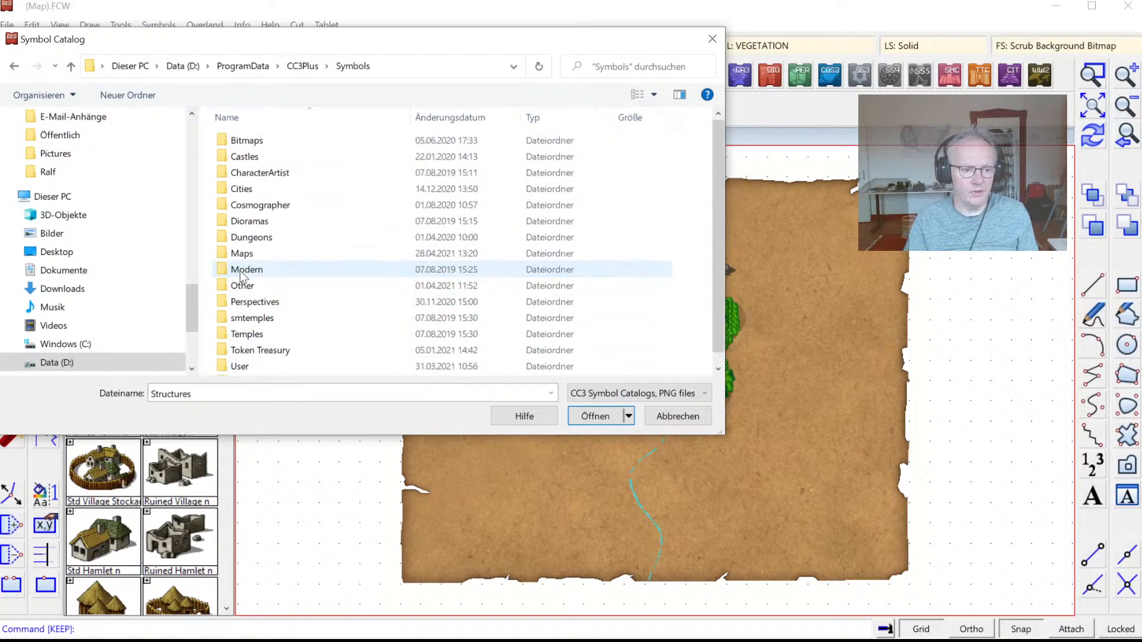
left_click(253, 290)
double_click(252, 290)
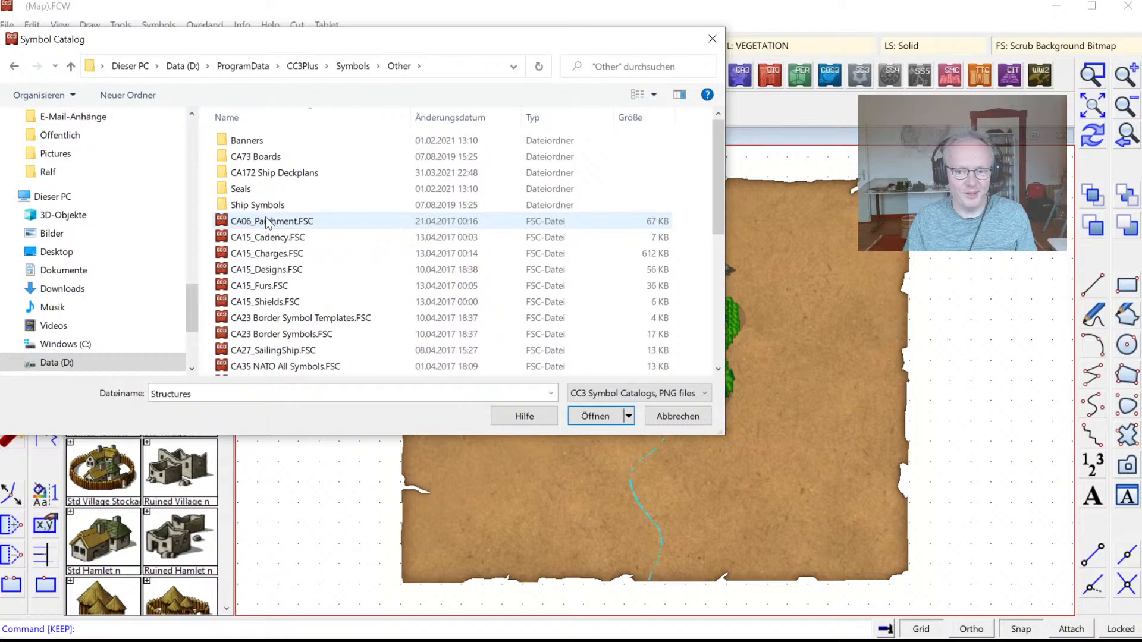
double_click(266, 221)
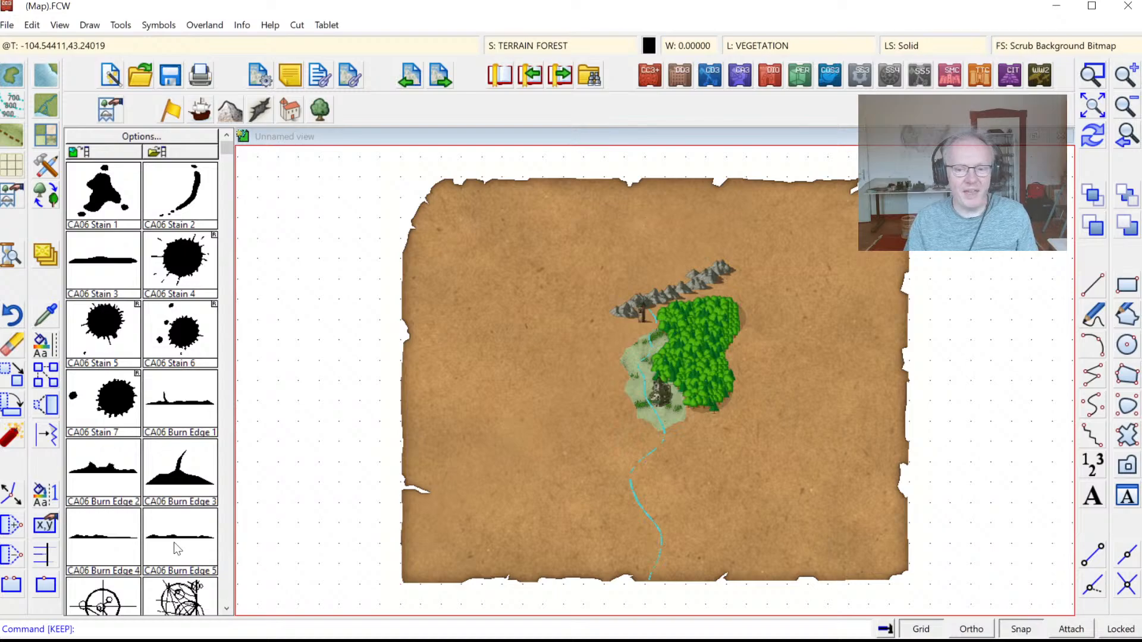
left_click(226, 609)
left_click(226, 137)
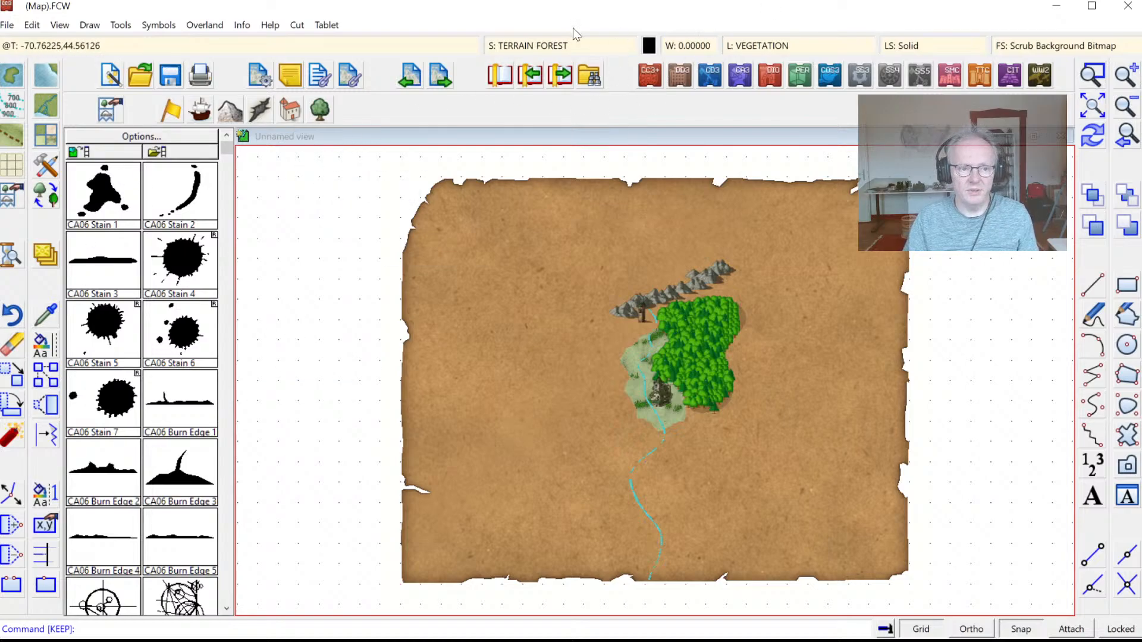
Step: Make BACKGROUND STAINS the current sheet and set the current drawing colour to brown, number 36
left_click(554, 46)
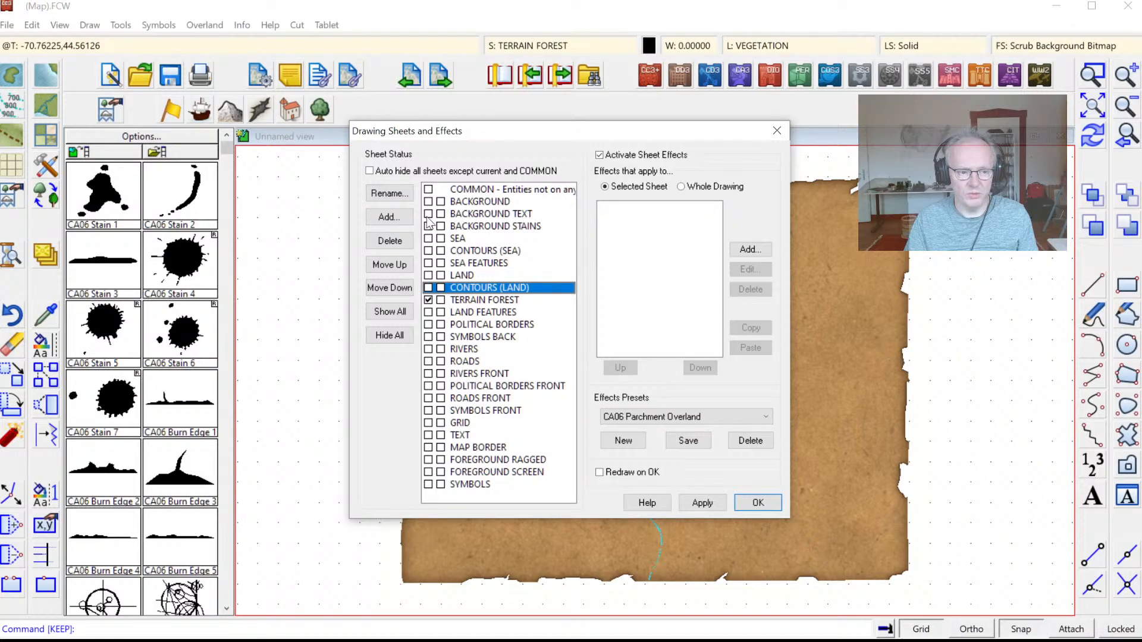
left_click(428, 226)
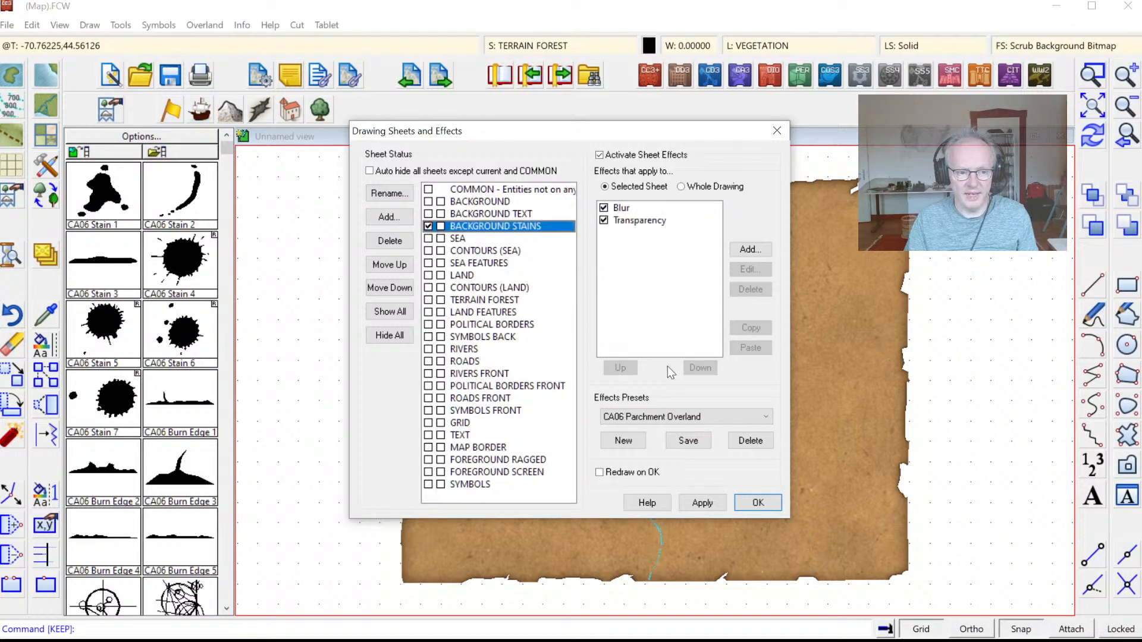
left_click(758, 502)
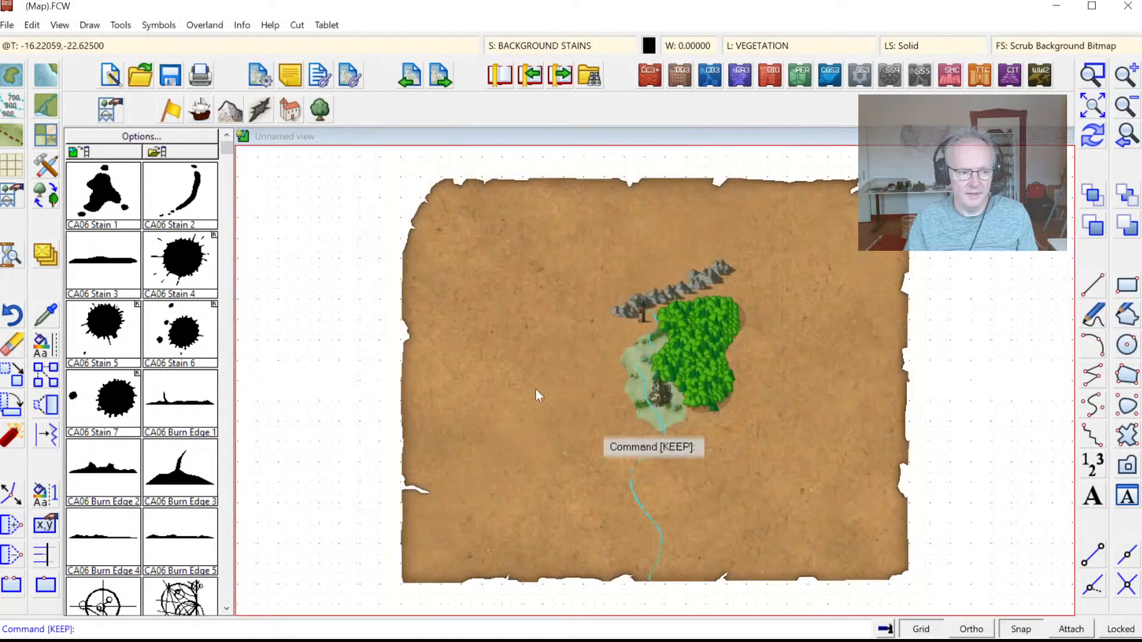
left_click(649, 47)
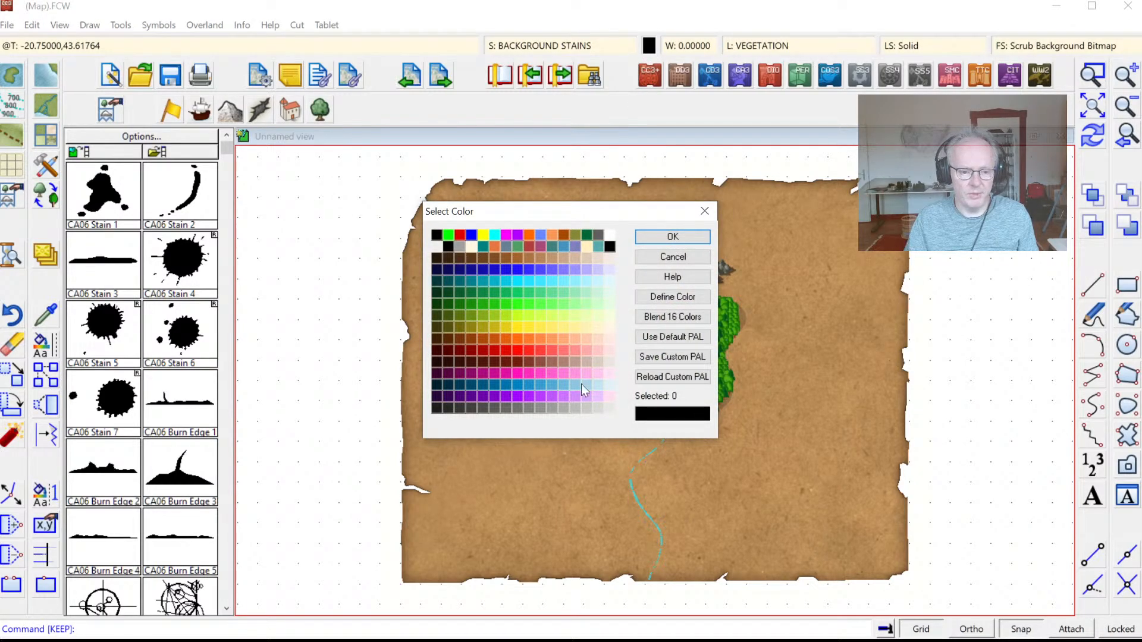
left_click(483, 256)
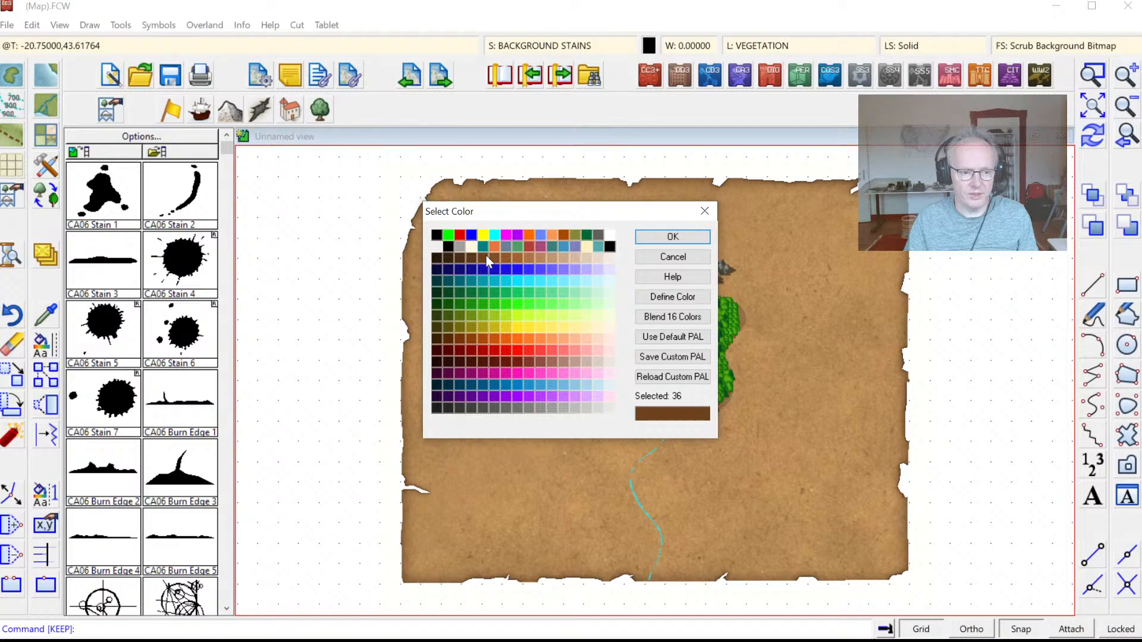
left_click(672, 238)
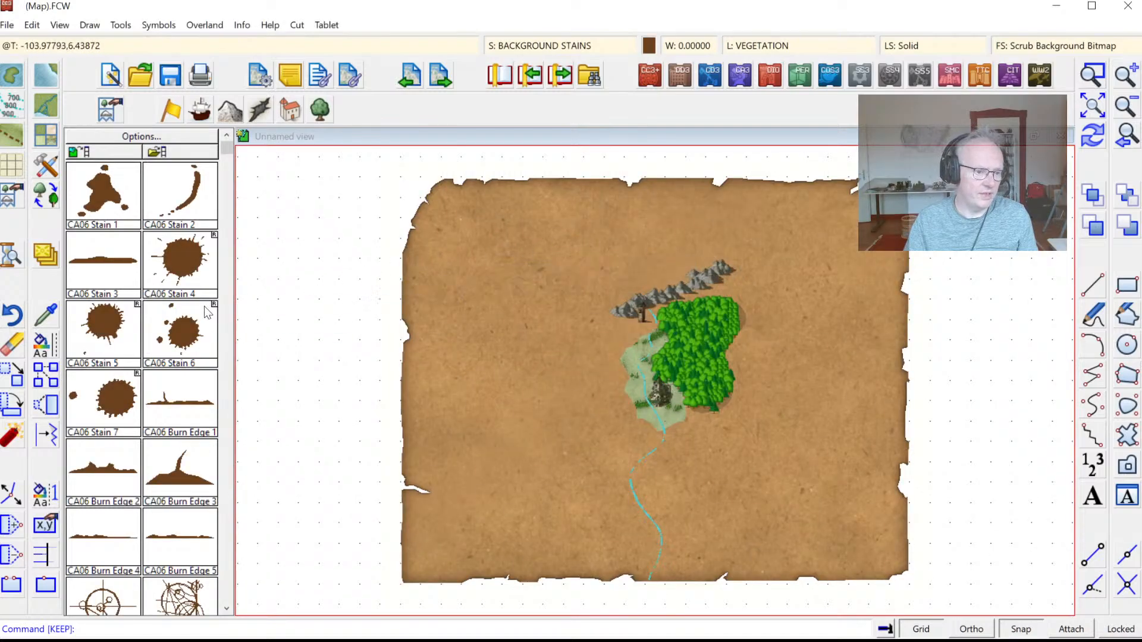
Step: Place CA06 Stain 4 symbols near the parchment's northwest and southeast corners, and redraw the map
left_click(183, 262)
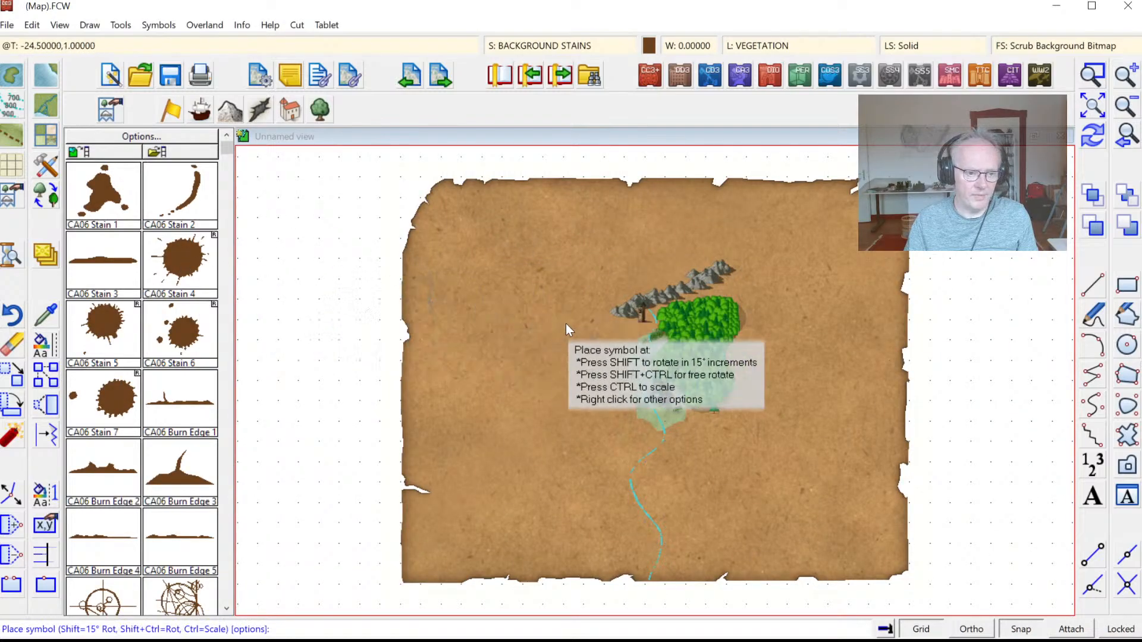
left_click(477, 262)
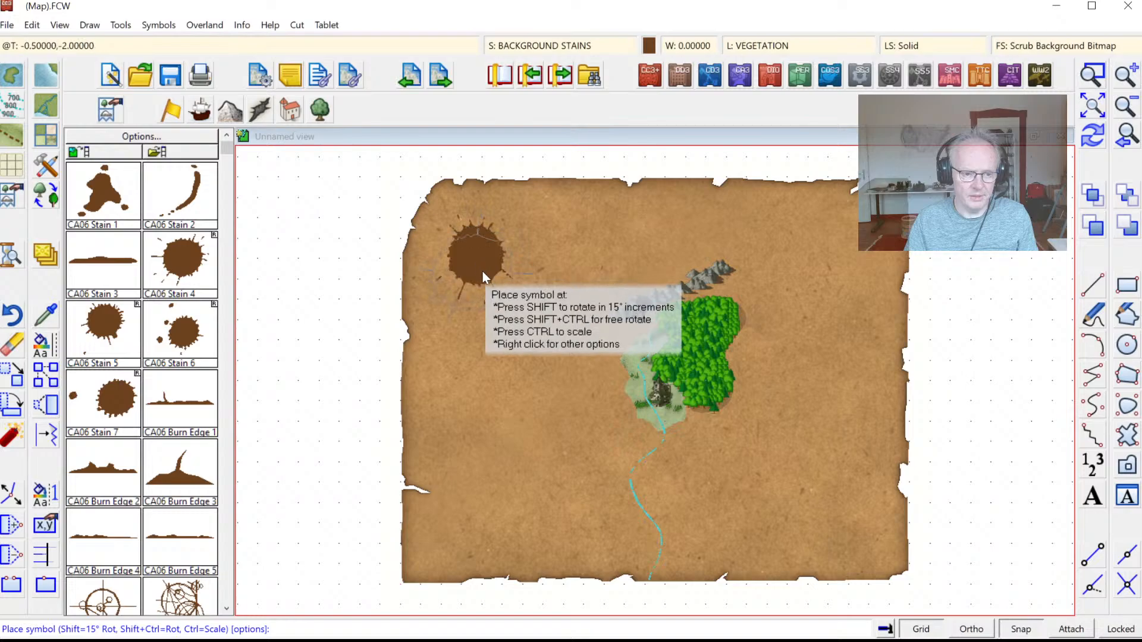
left_click(812, 492)
left_click(1093, 135)
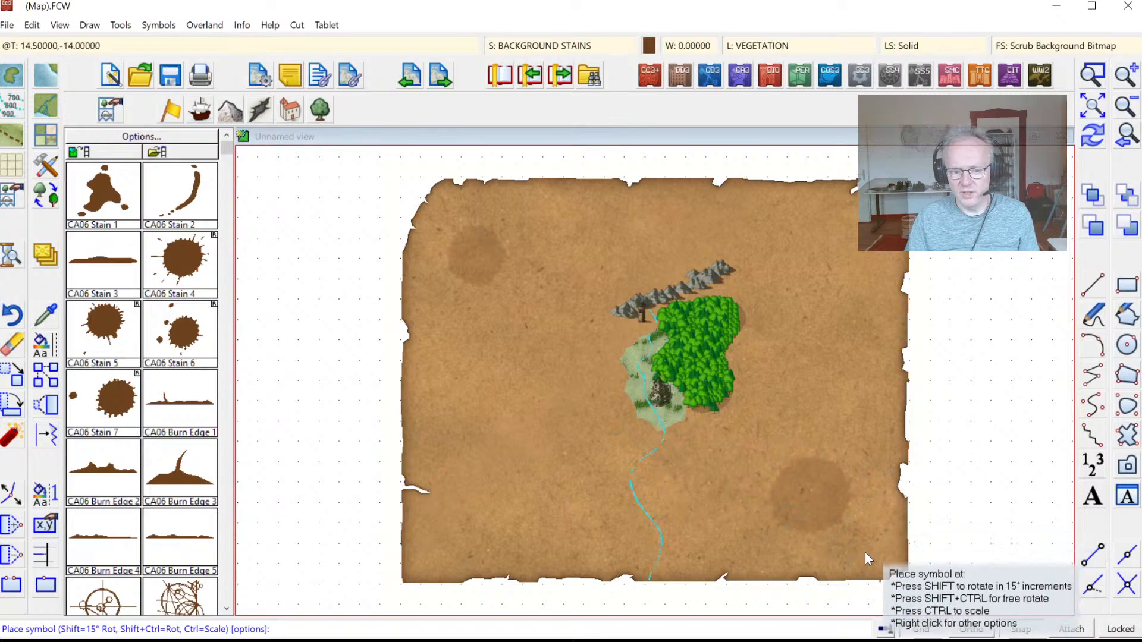
key("Escape")
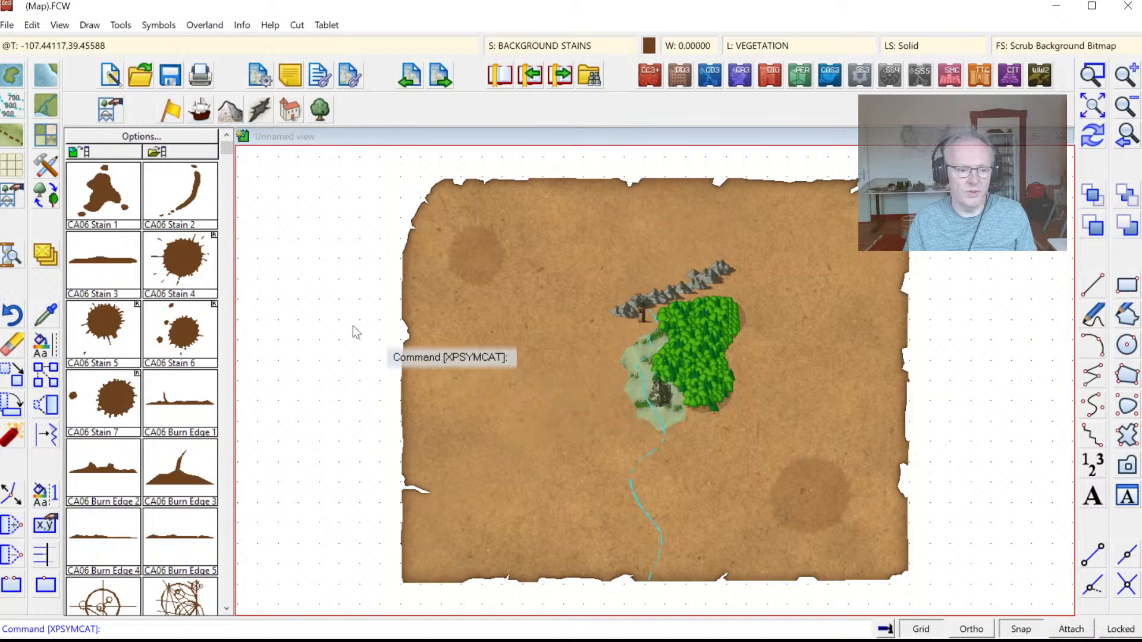
Step: Set the drawing colour to dark red, number 163, place a CA06 Stain 6 symbol near the parchment's southwest corner and redraw
left_click(656, 45)
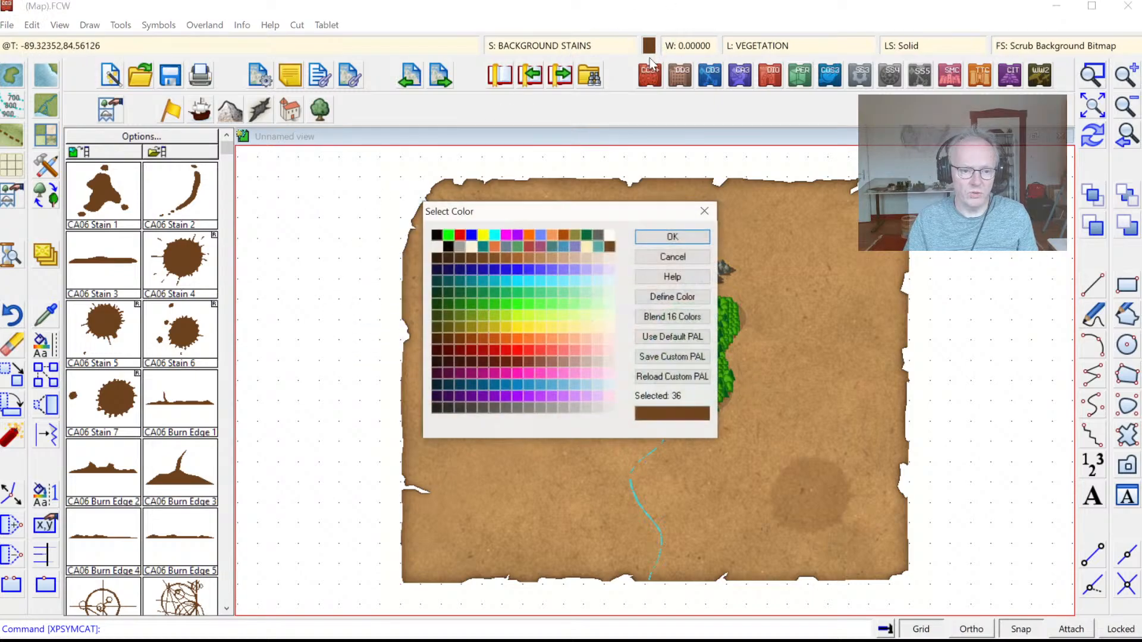
left_click(472, 353)
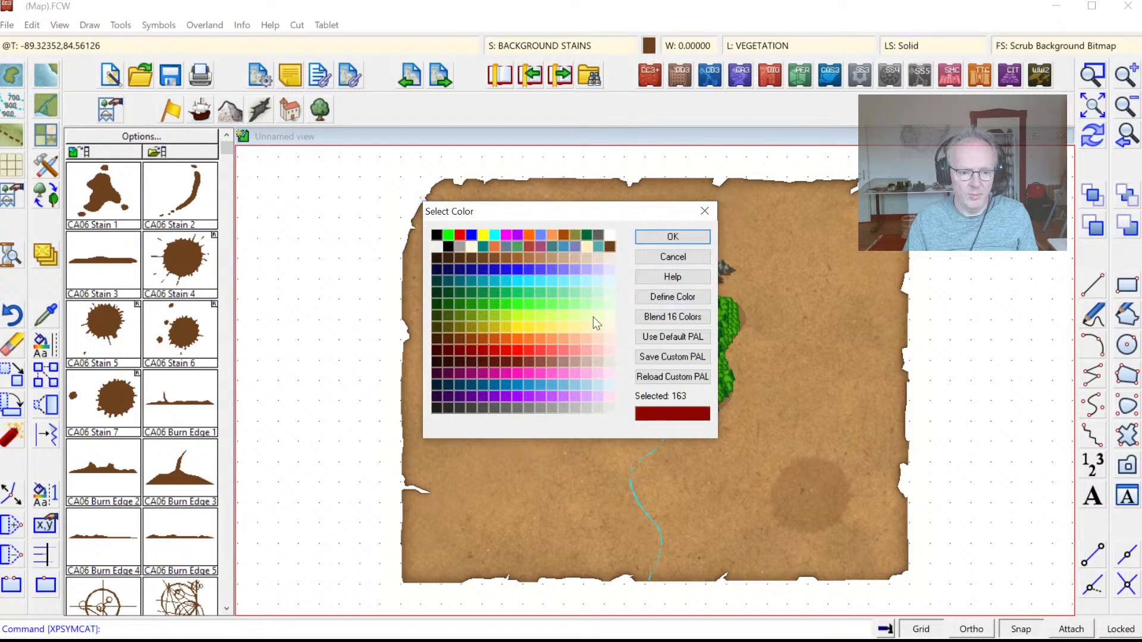
left_click(643, 238)
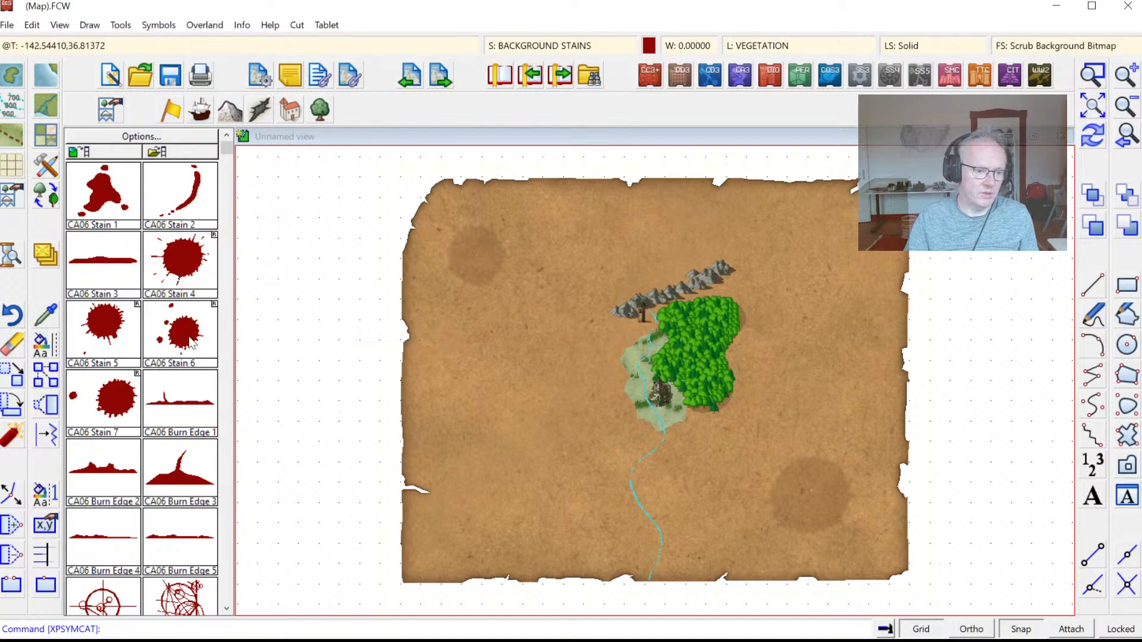
left_click(160, 357)
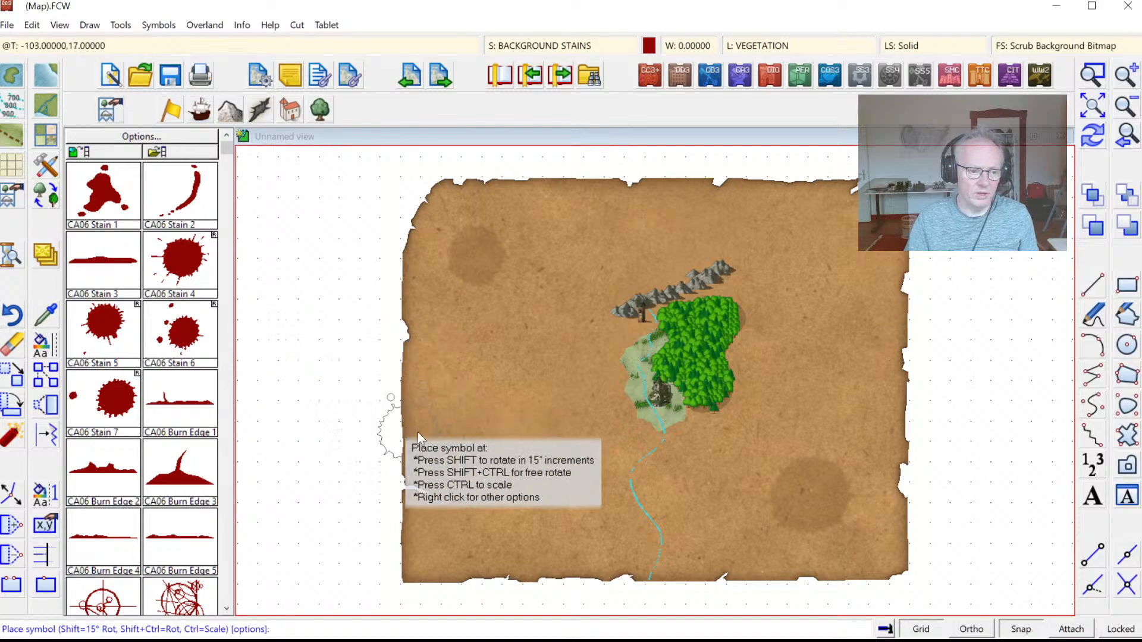
left_click(476, 517)
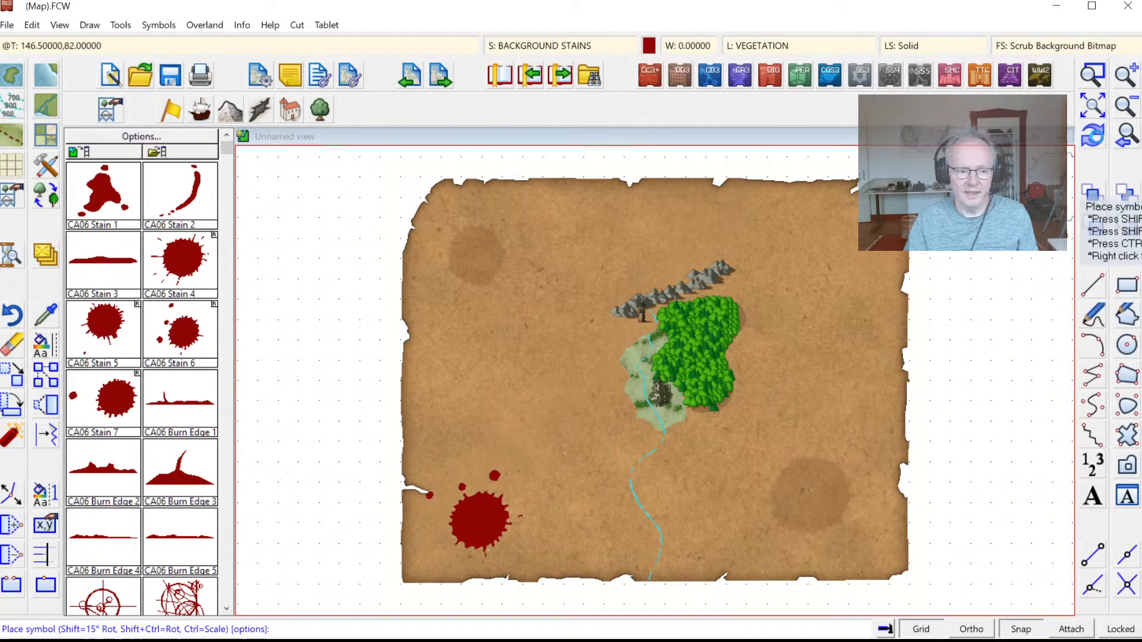
left_click(1101, 137)
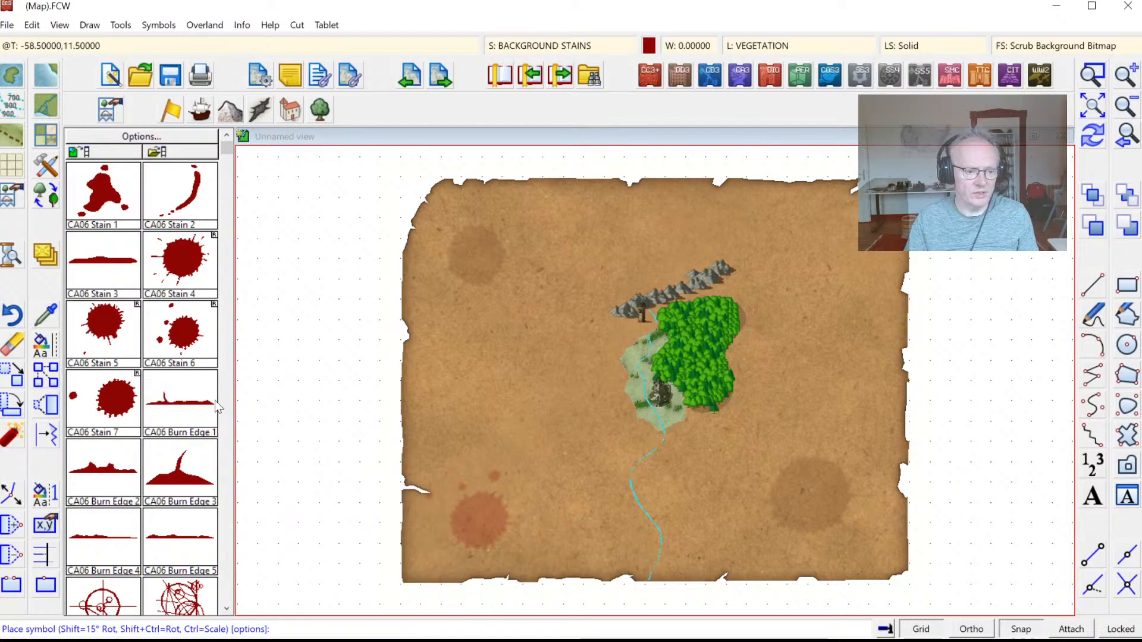
Step: Set the drawing colour to very dark brown, number 32, place CA06 Burn Edge 1 along the parchment's southern edge and redraw
left_click(648, 46)
left_click(440, 256)
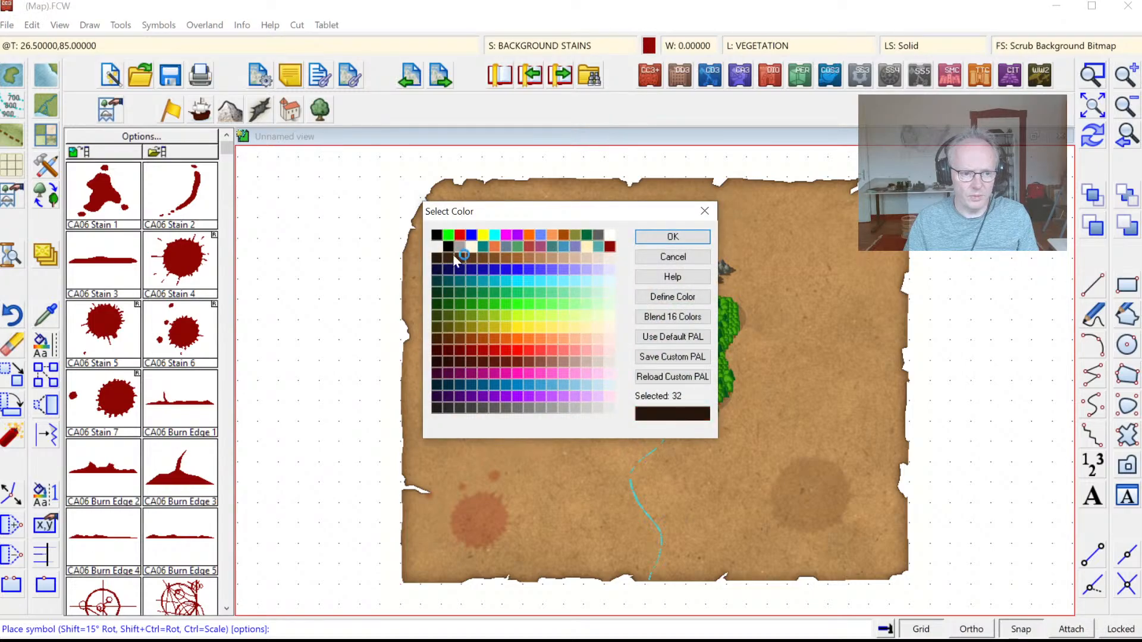
left_click(669, 238)
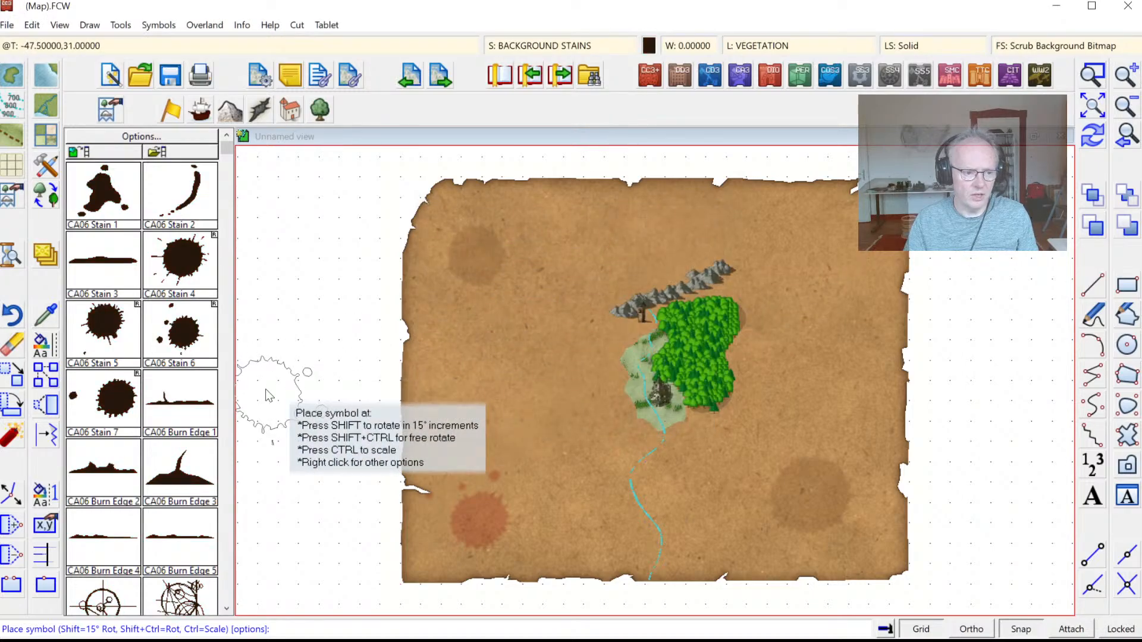
left_click(179, 407)
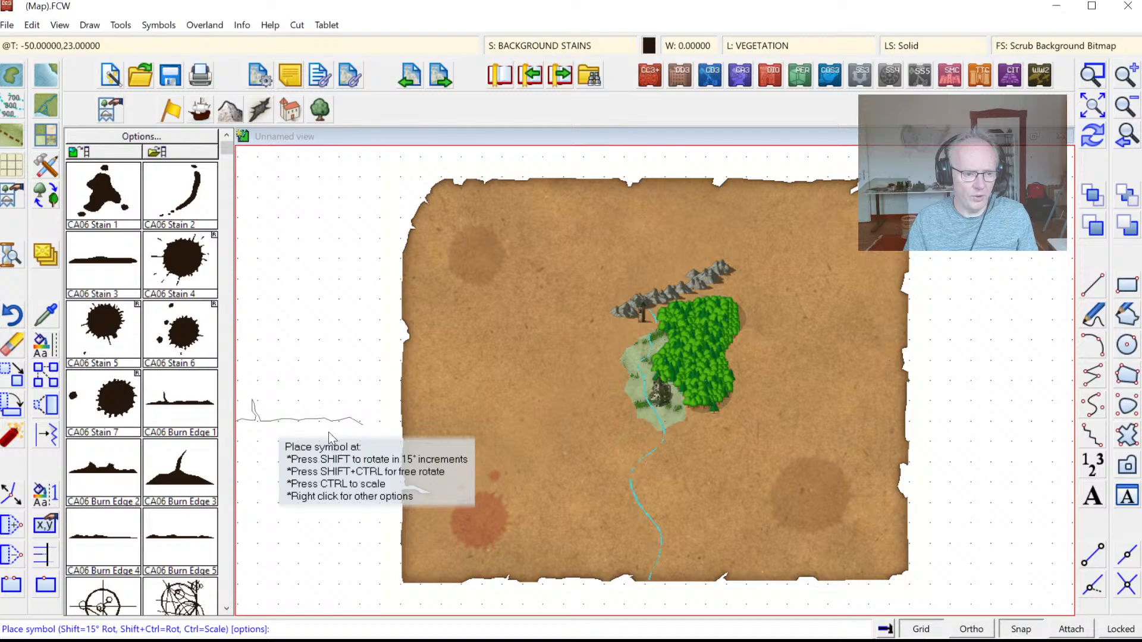
left_click(662, 580)
left_click(1094, 143)
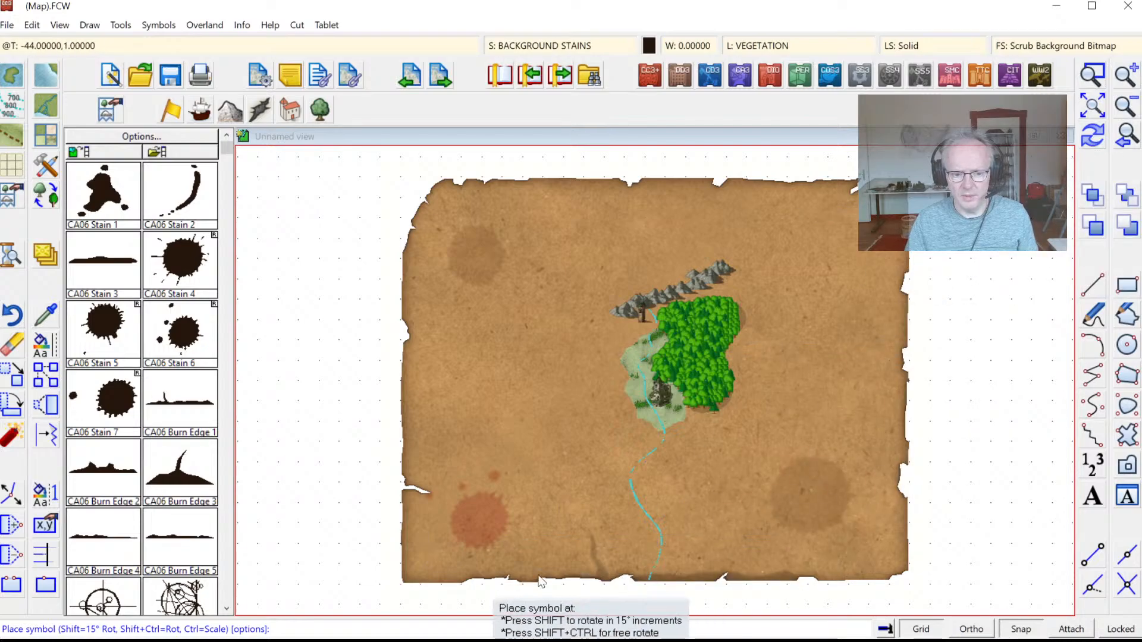
Step: Place the CA06 Burn Edge 3 symbol on the parchment's eastern edge, rotated so its spike points inward
left_click(172, 478)
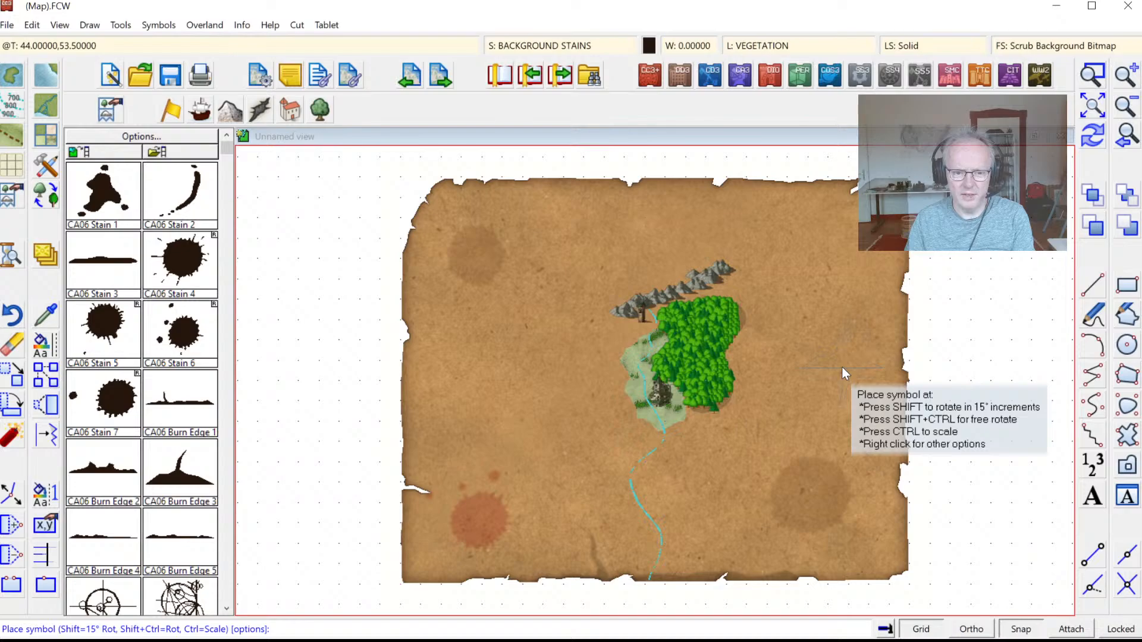
key("shift")
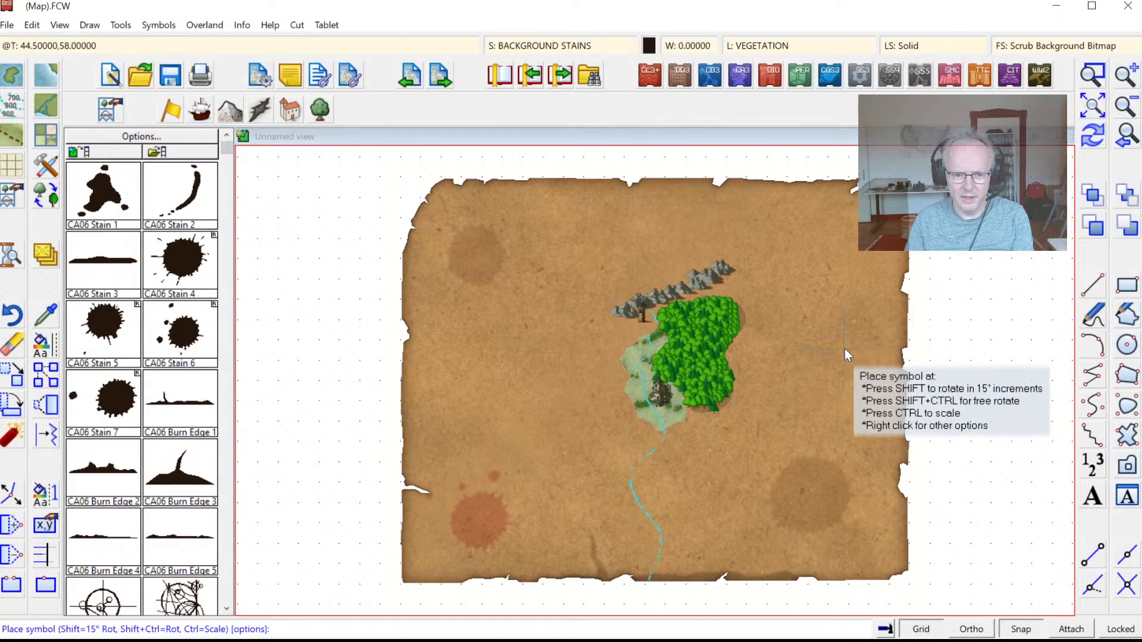
left_click(909, 332)
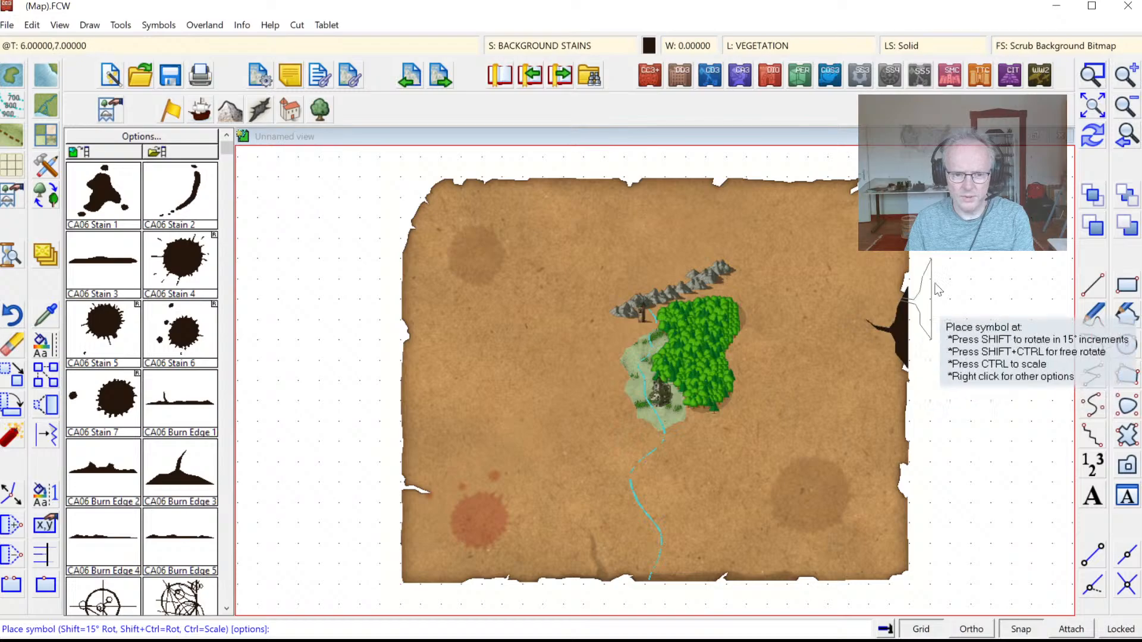
Step: Place the CA06 Burn Edge 2 symbol along the parchment's western edge, rotated to face inward, and redraw the map
left_click(97, 474)
key("shift")
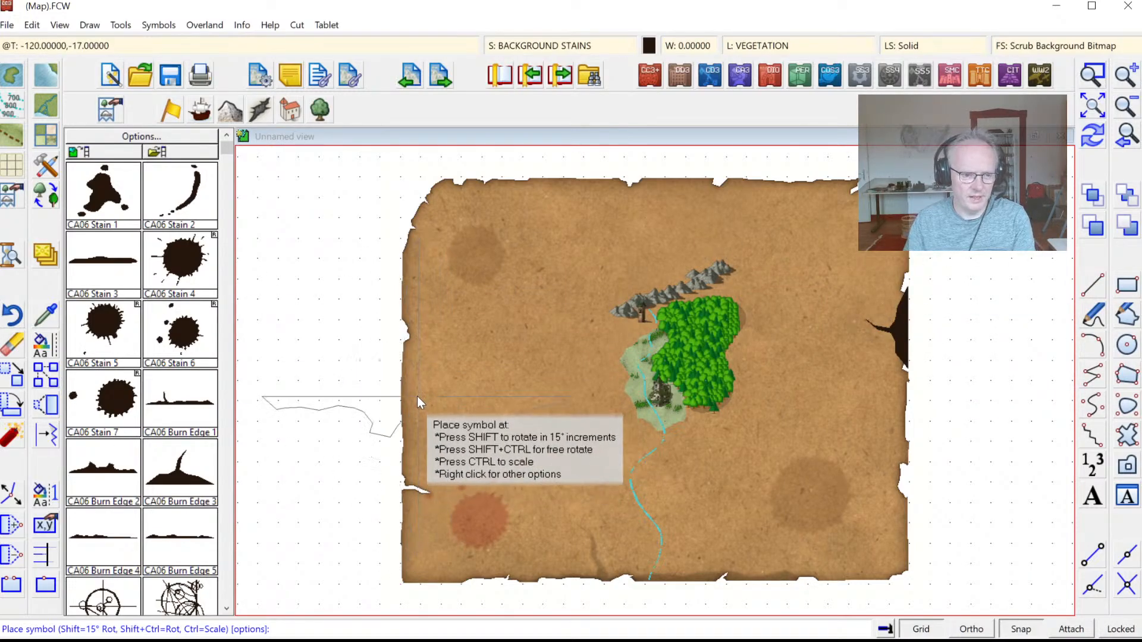
key("Right")
key("Up")
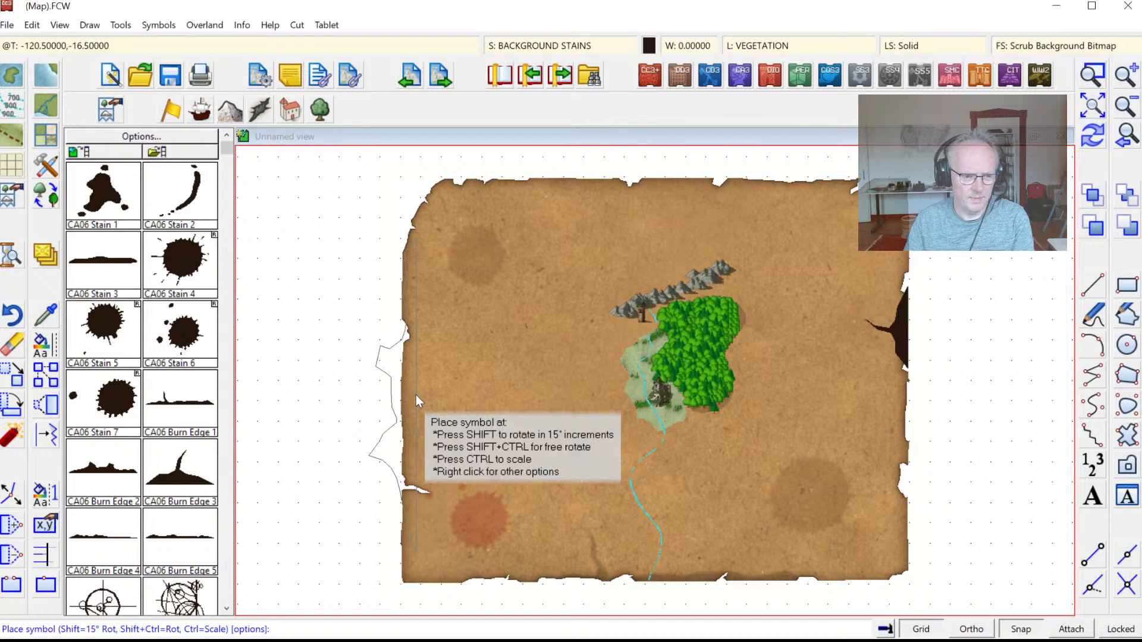
key("shift")
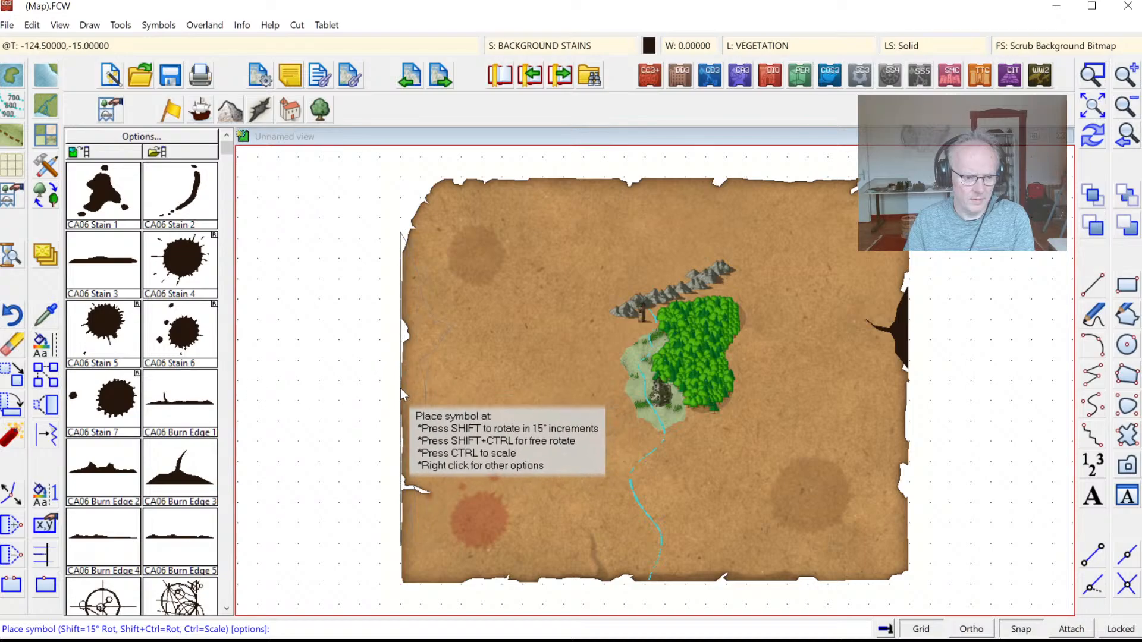
left_click(401, 388)
left_click(1101, 142)
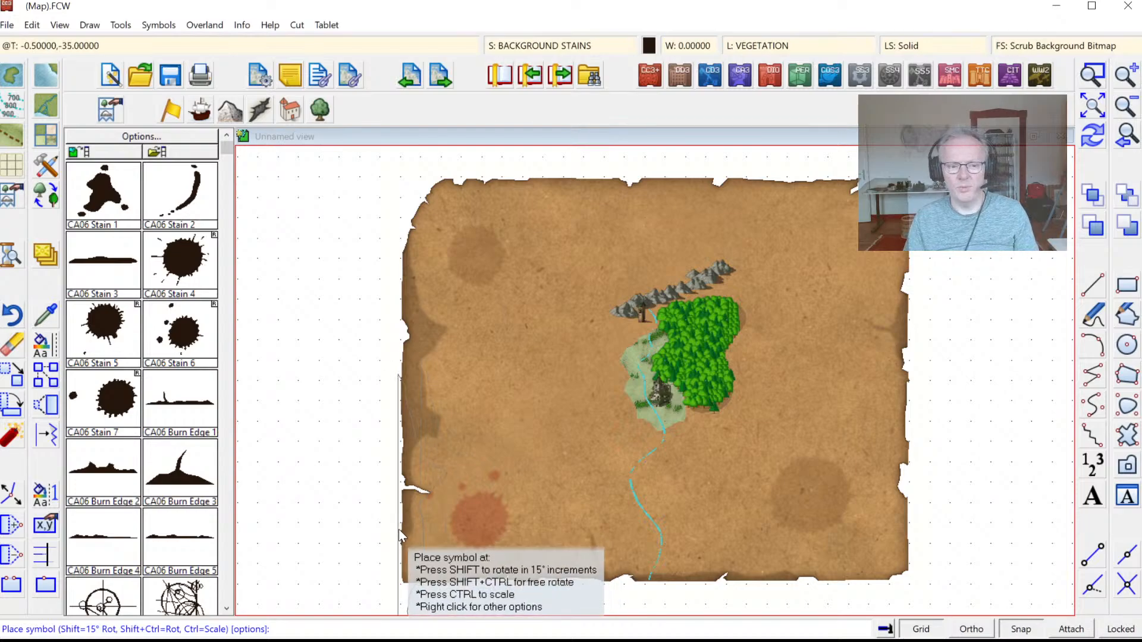
key("Escape")
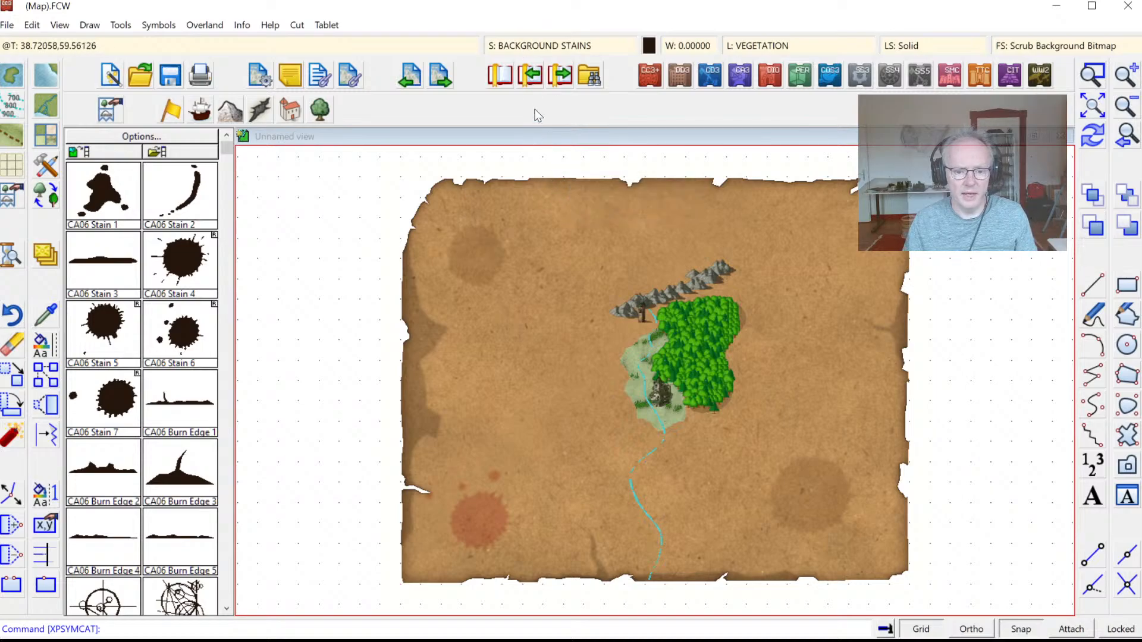
Step: Edit the second Glow effect of the BACKGROUND sheet and apply a blur radius of 1
left_click(501, 76)
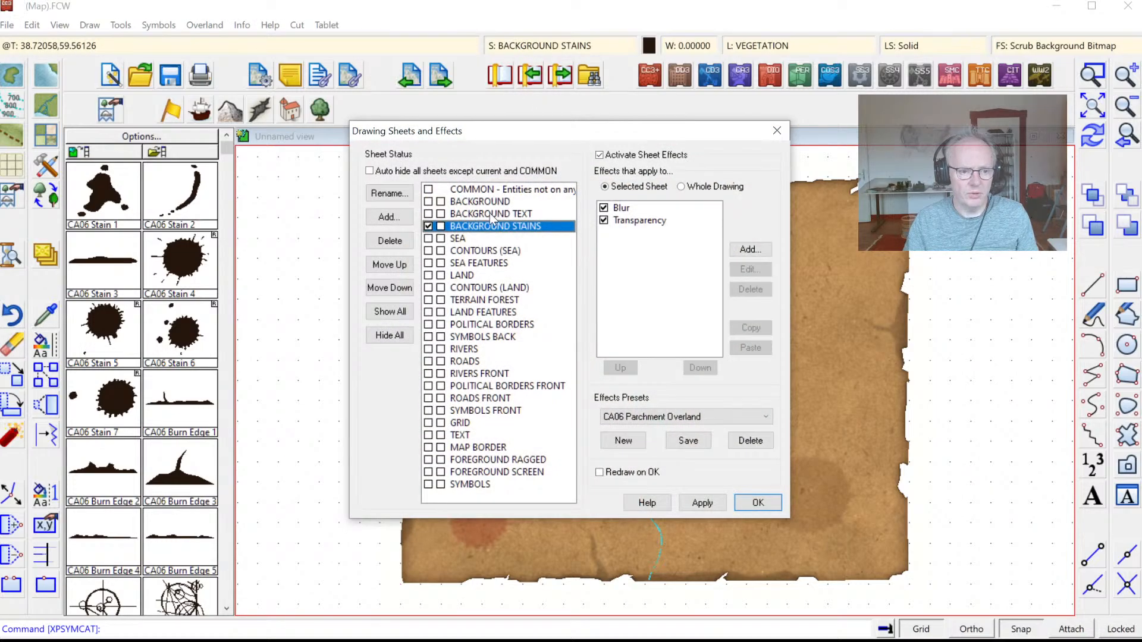
left_click(489, 204)
left_click(629, 218)
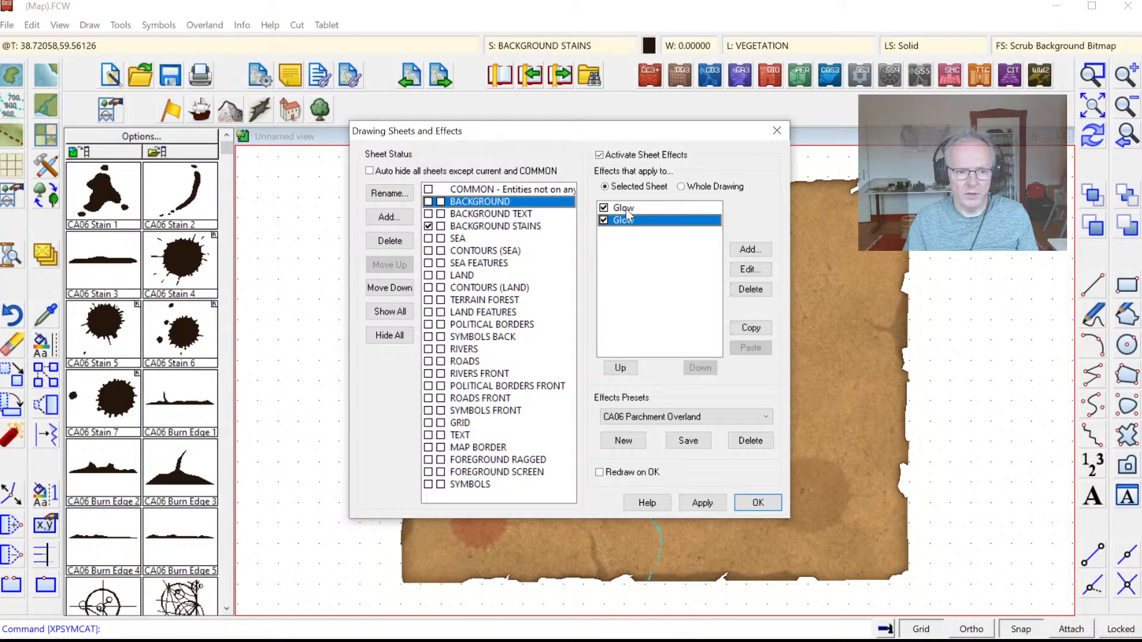
left_click(626, 208)
left_click(631, 221)
left_click(748, 269)
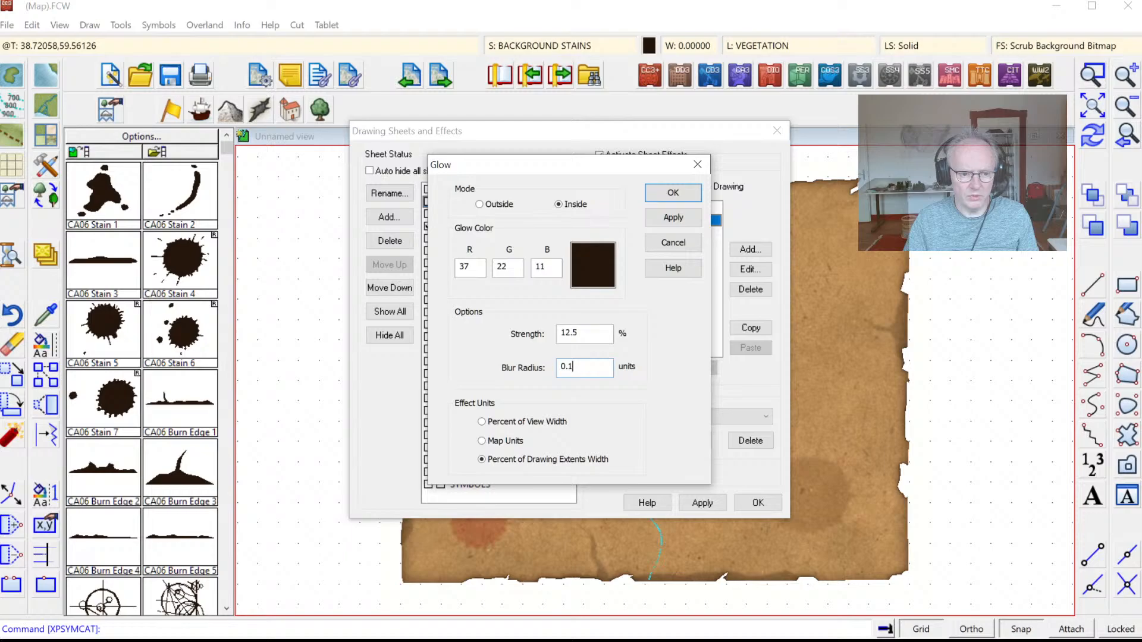
type(".5")
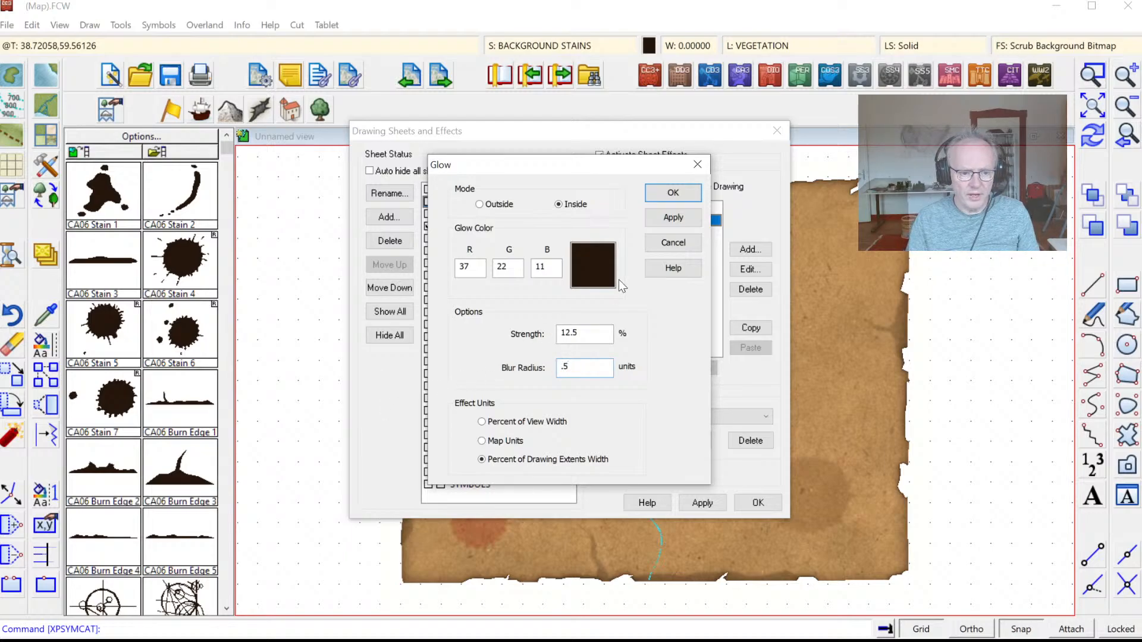
left_click(562, 367)
type("1")
left_click(672, 218)
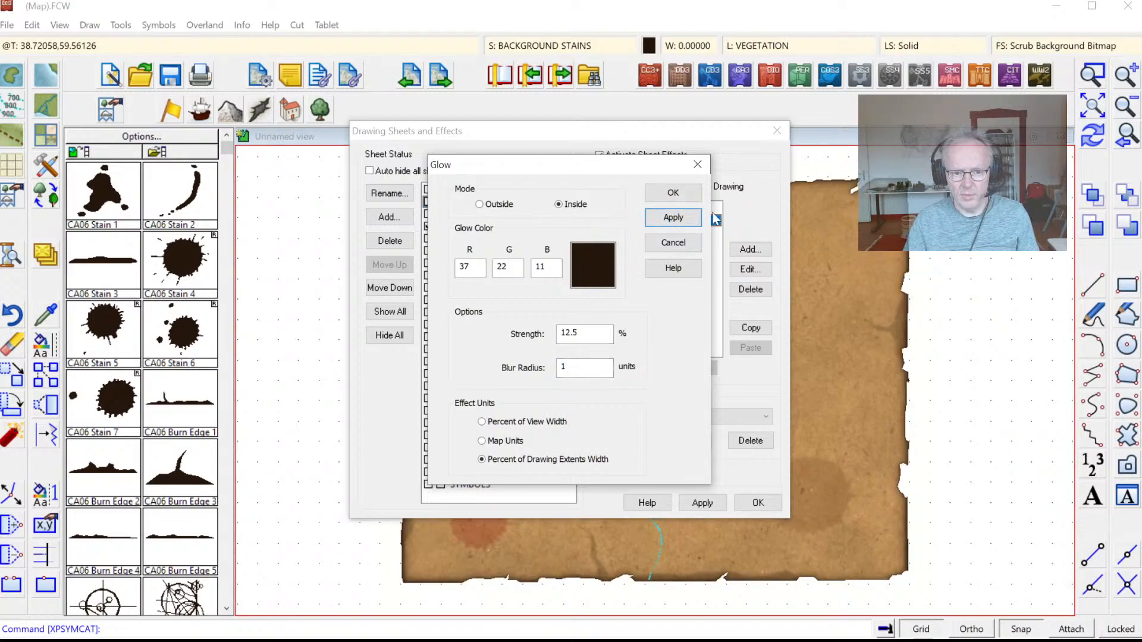
Step: Set the blur radius of the background's second Glow effect to 5 and apply it
double_click(563, 367)
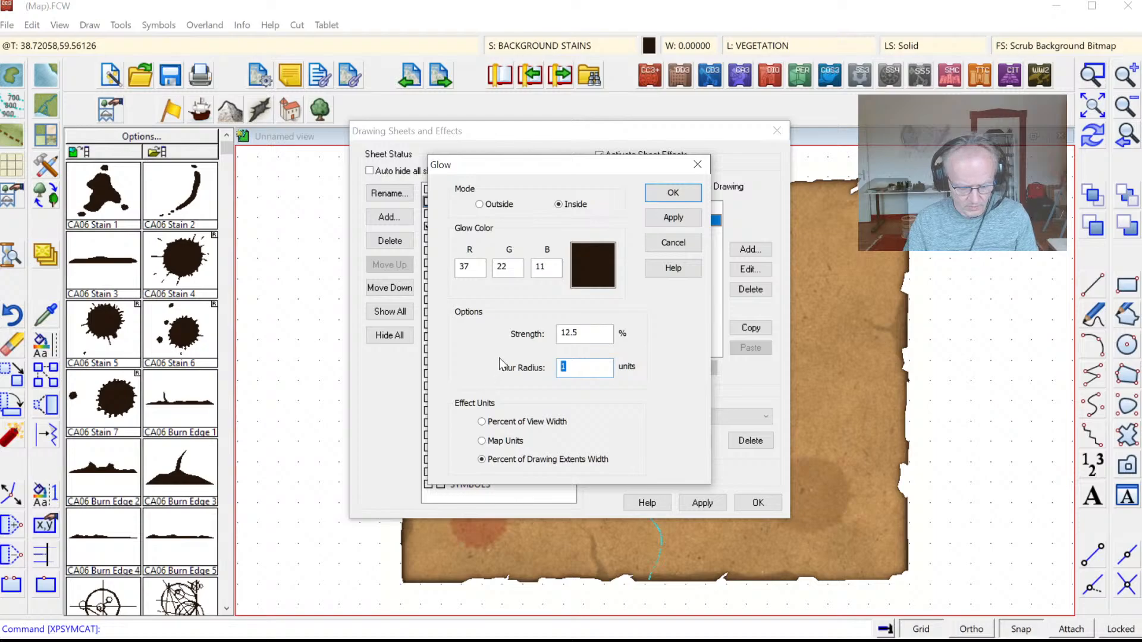
type("5")
left_click(673, 218)
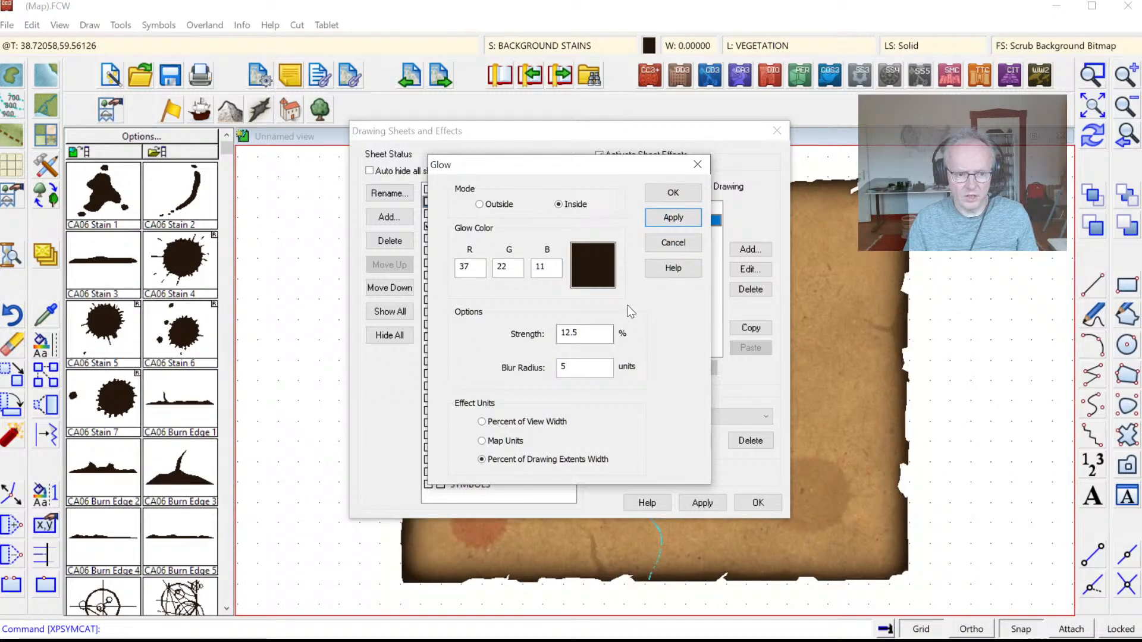
Step: Set the strength of the background's second Glow effect to 0%, apply it, and accept the sheet effects
double_click(569, 333)
type("0")
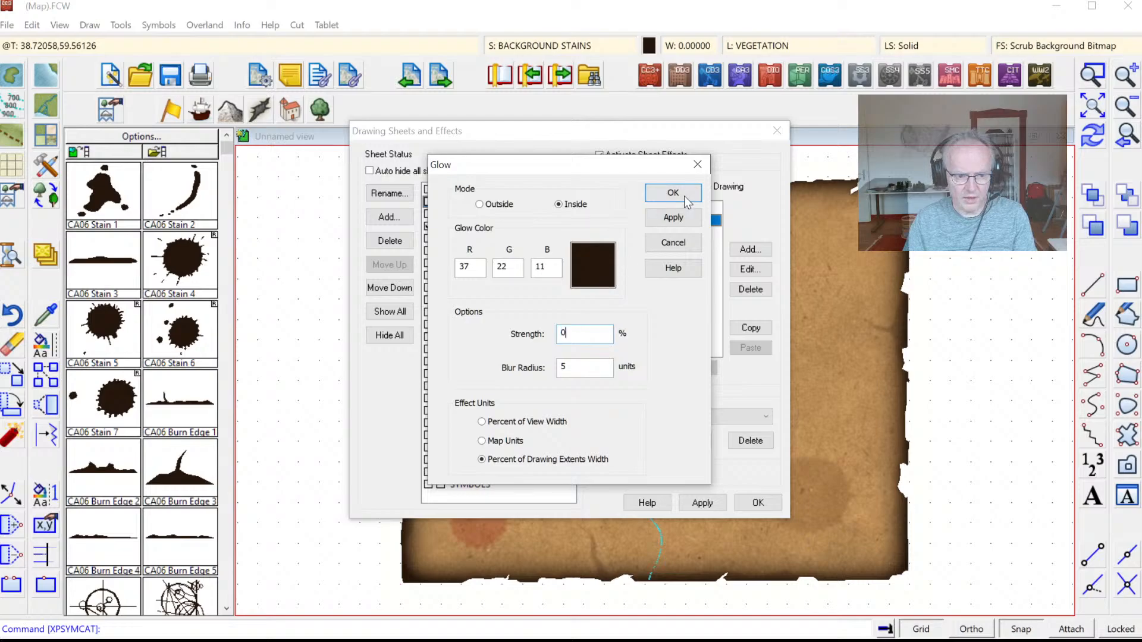
left_click(673, 219)
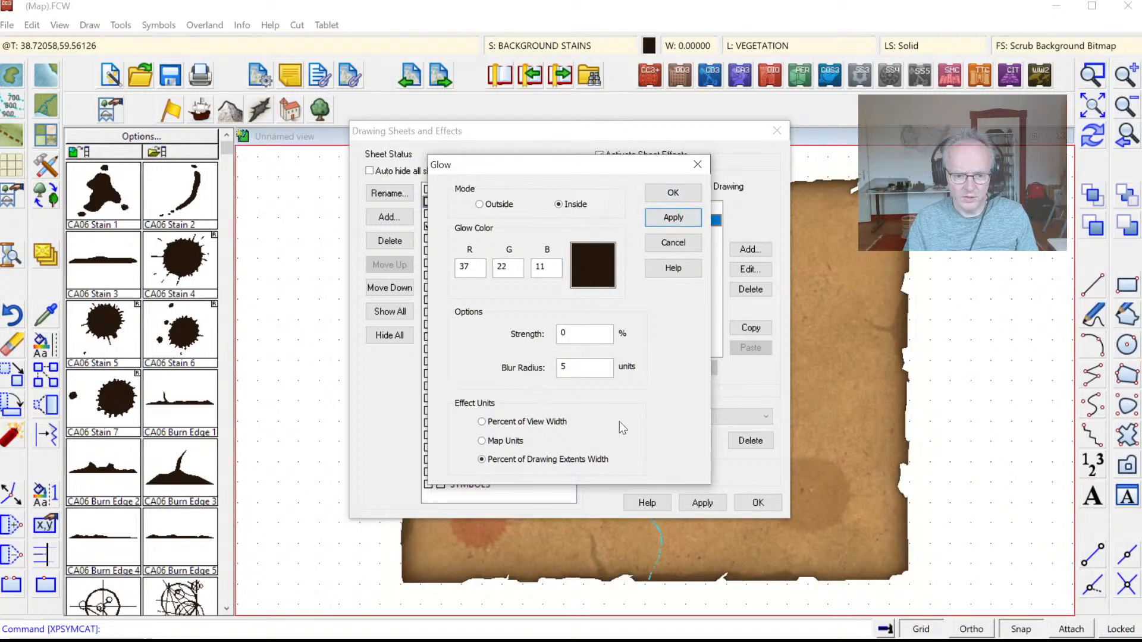
left_click(666, 194)
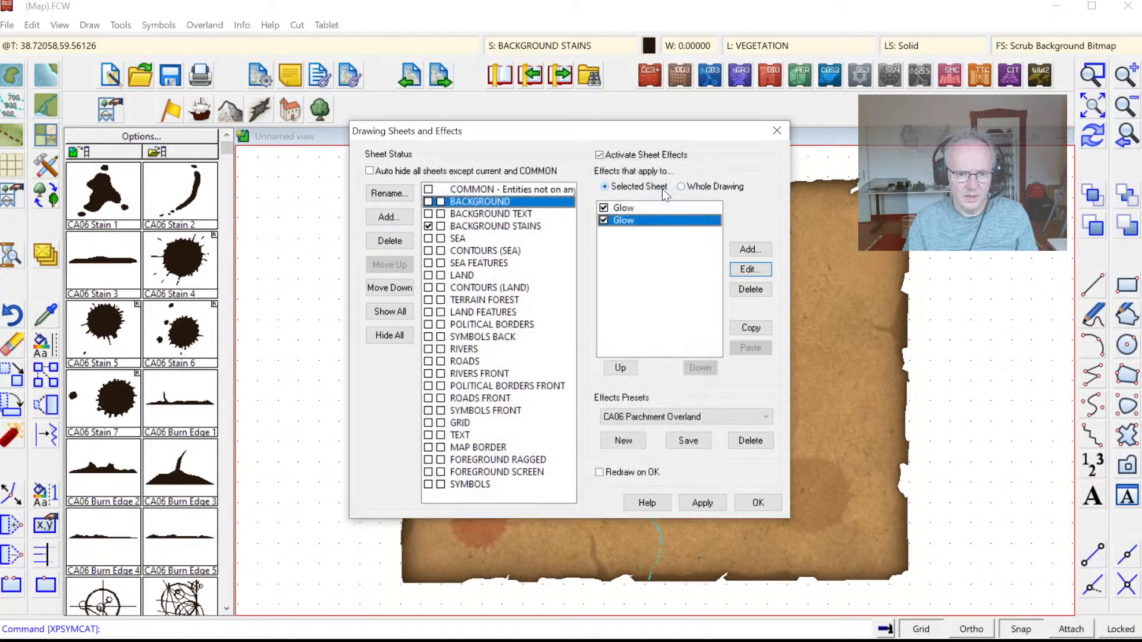
left_click(753, 503)
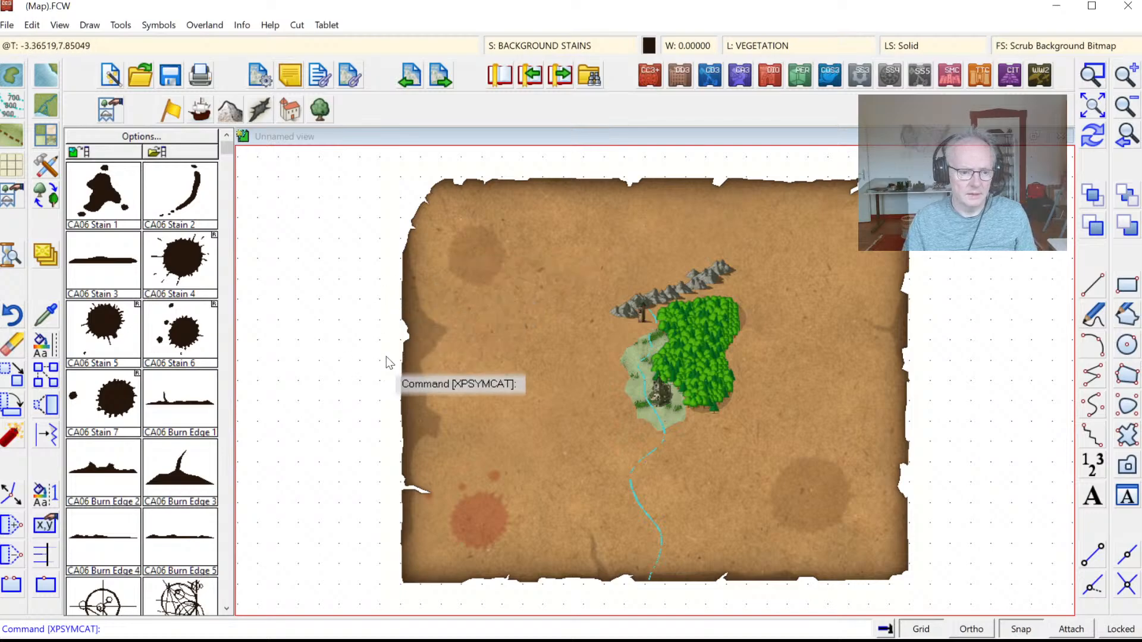
Step: Make BACKGROUND TEXT the current drawing sheet
left_click(225, 547)
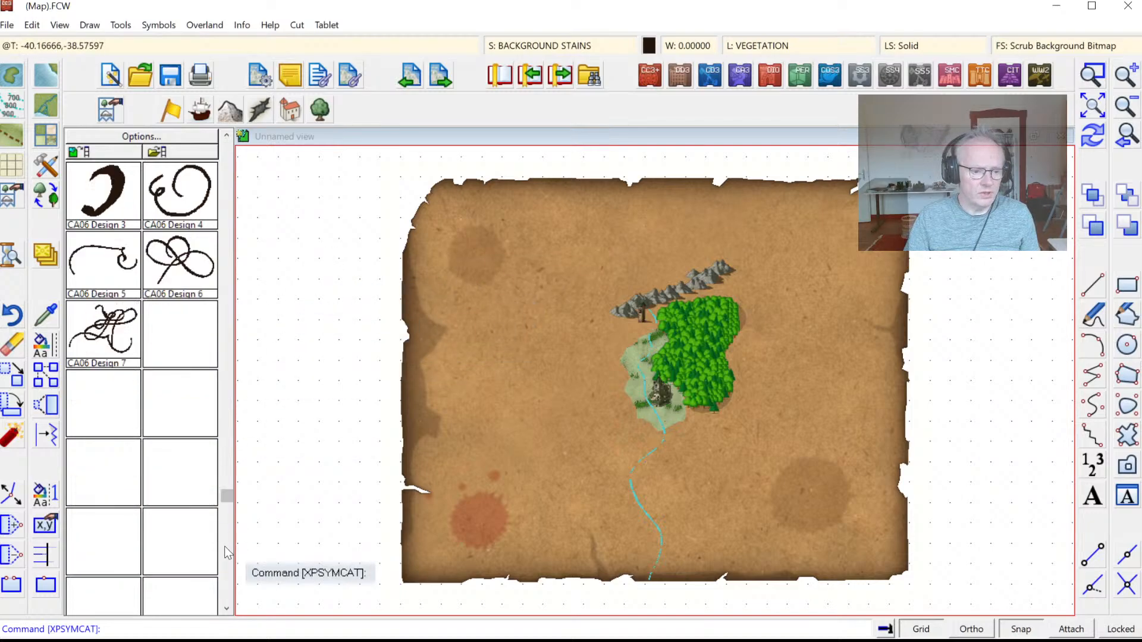
left_click(552, 46)
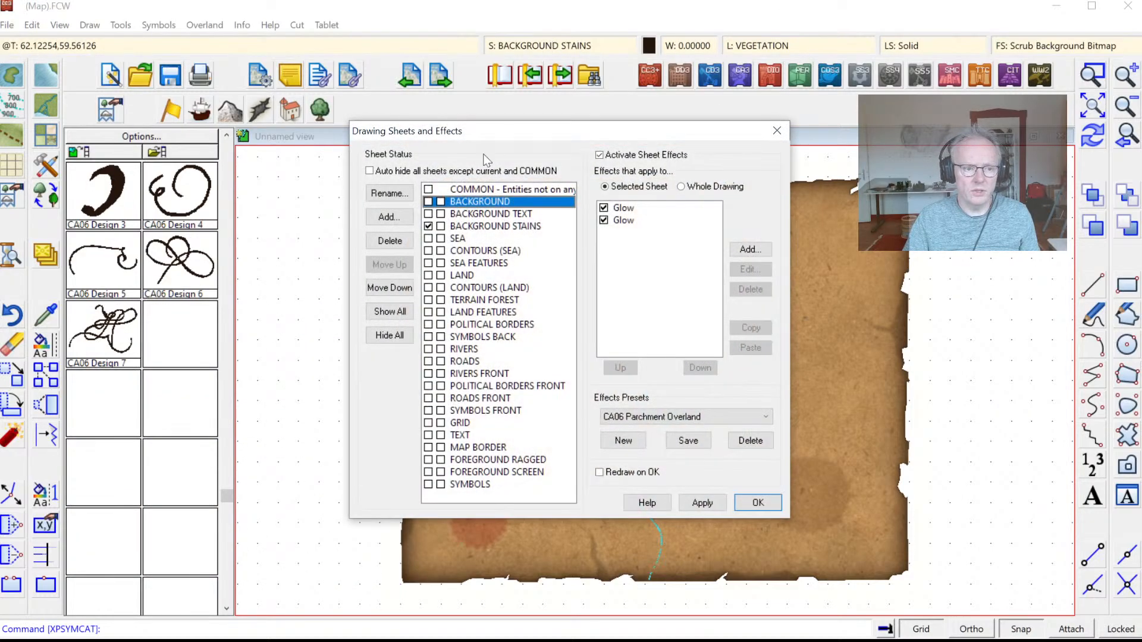
left_click(428, 214)
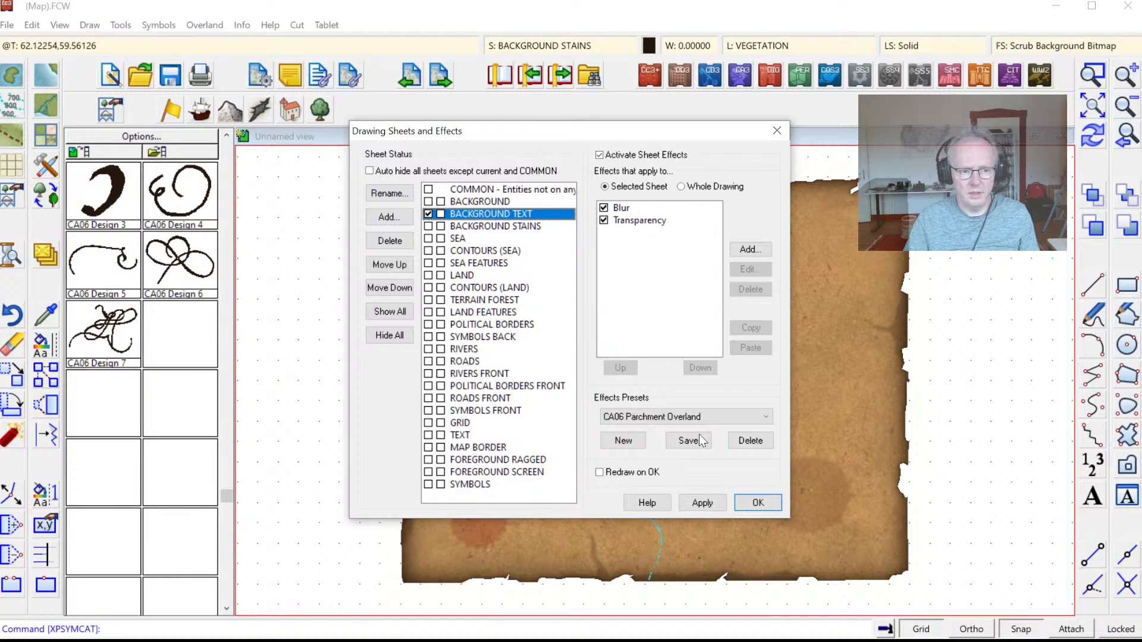
left_click(752, 503)
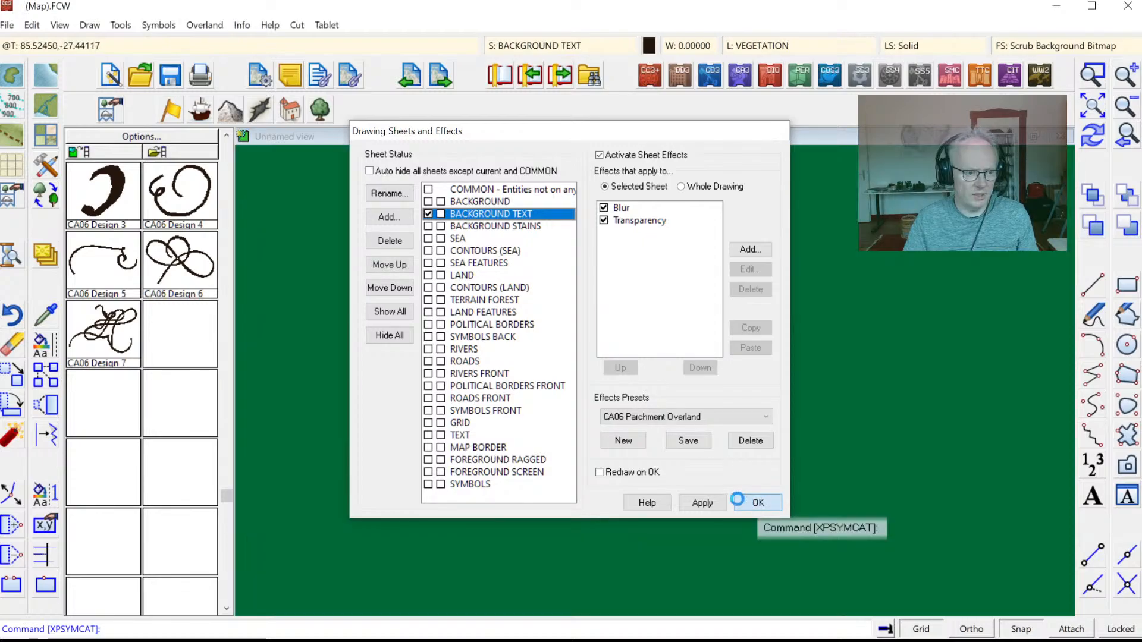
Step: Place the CA06 Design 2 symbol, scaled down, in the northwestern part of the parchment
left_click(227, 134)
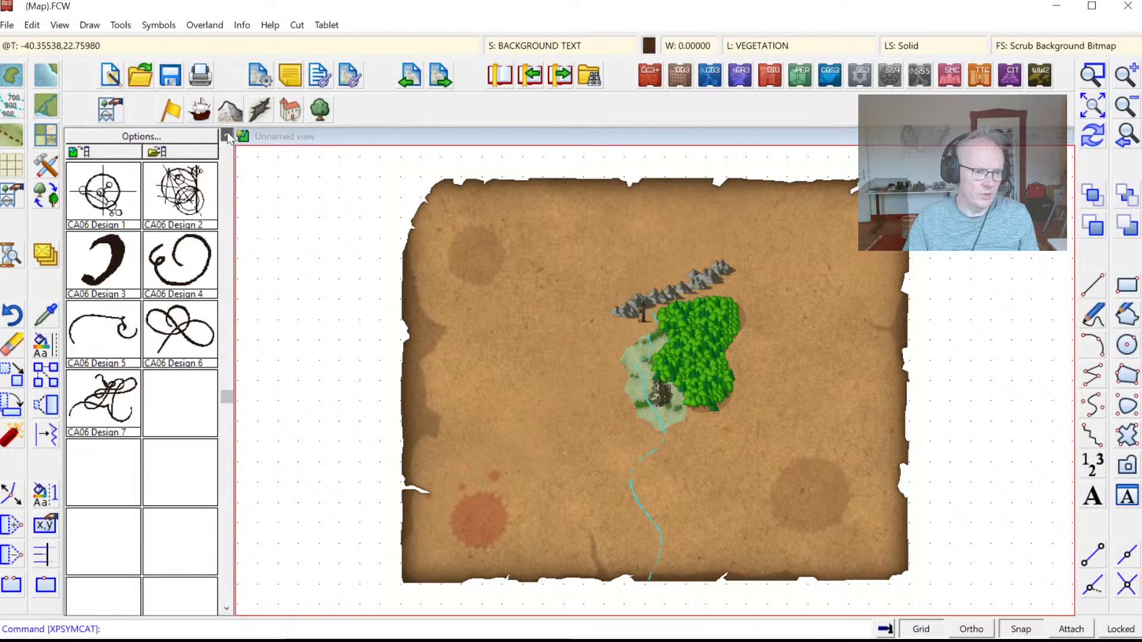
left_click(226, 135)
left_click(176, 262)
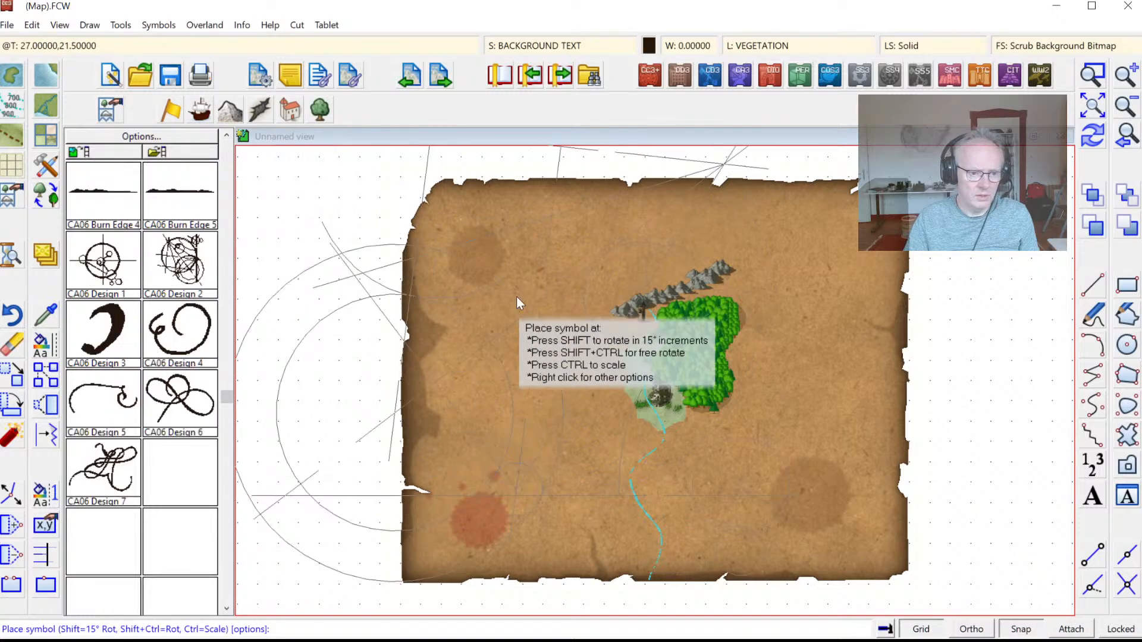
left_click(554, 308)
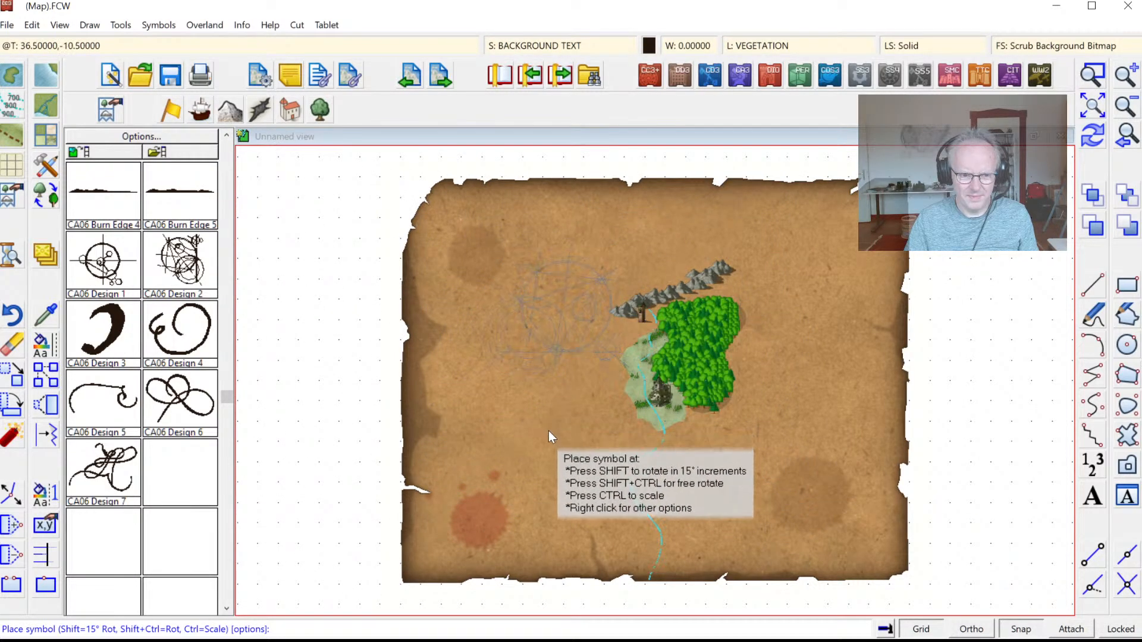
left_click(522, 286)
key("Escape")
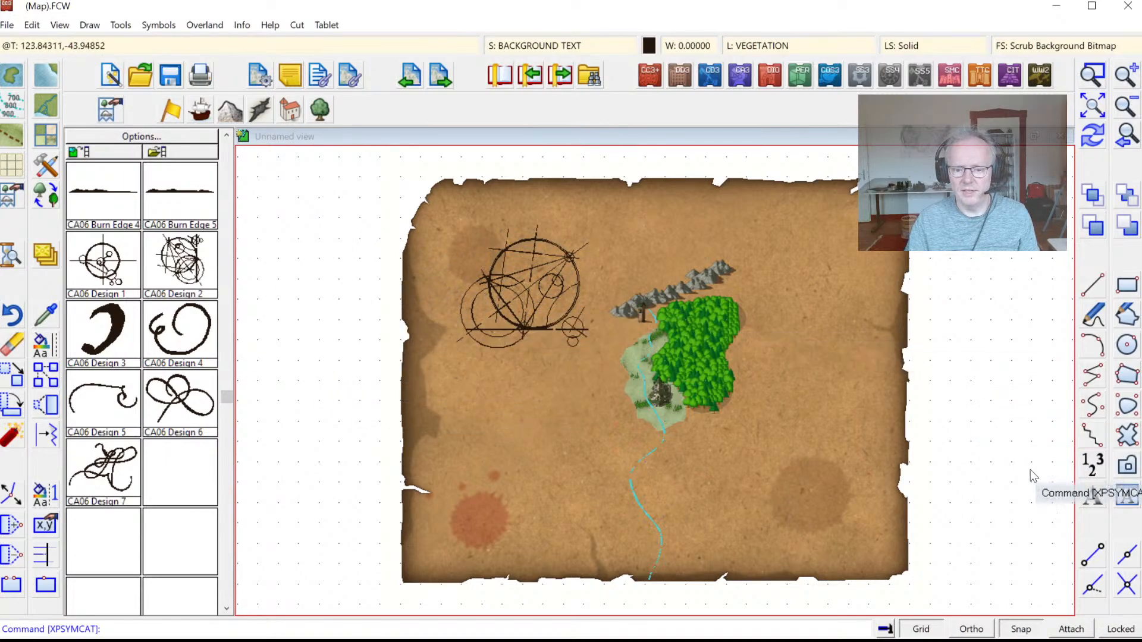
Step: Set the font in the text properties to BenFranklin
left_click(1093, 496)
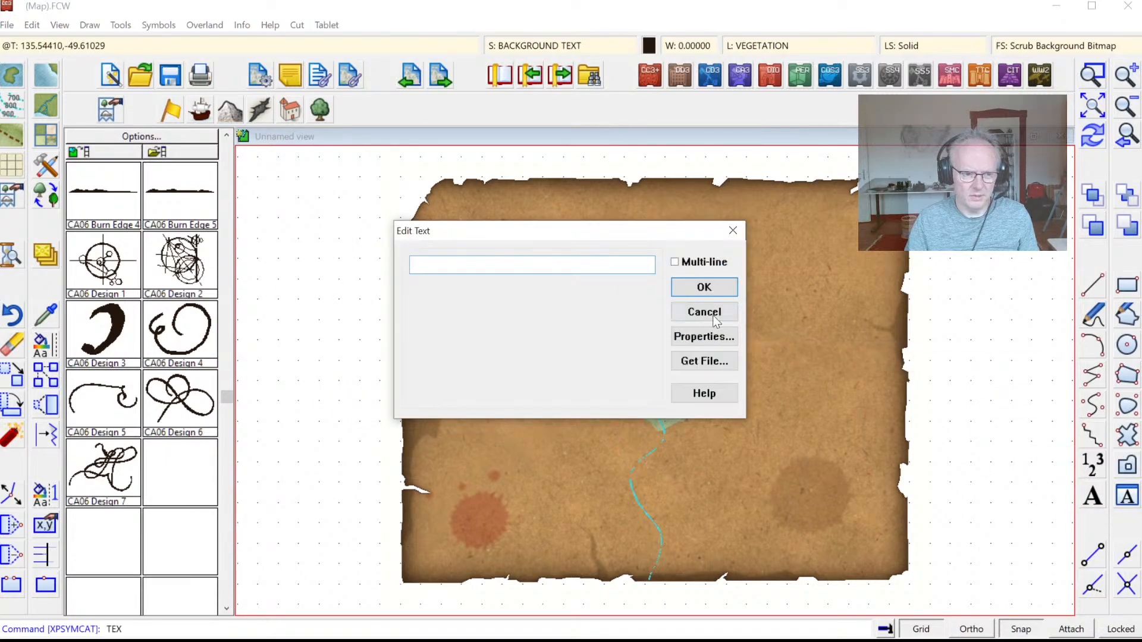
left_click(713, 317)
left_click(1132, 497)
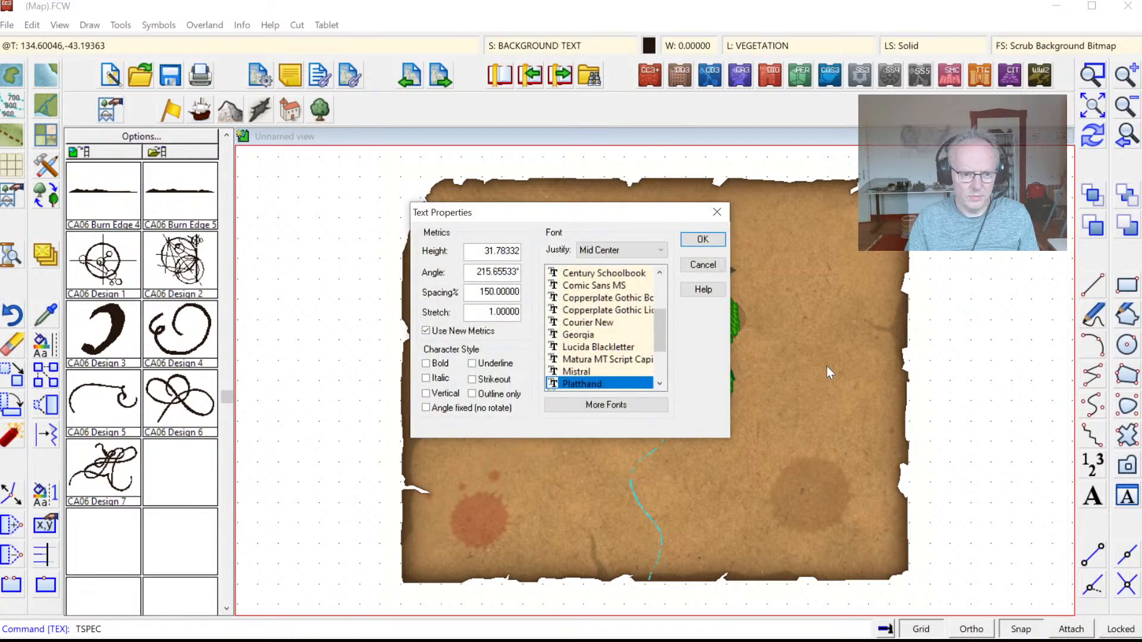
left_click_drag(661, 323, 667, 295)
left_click(603, 311)
left_click(702, 239)
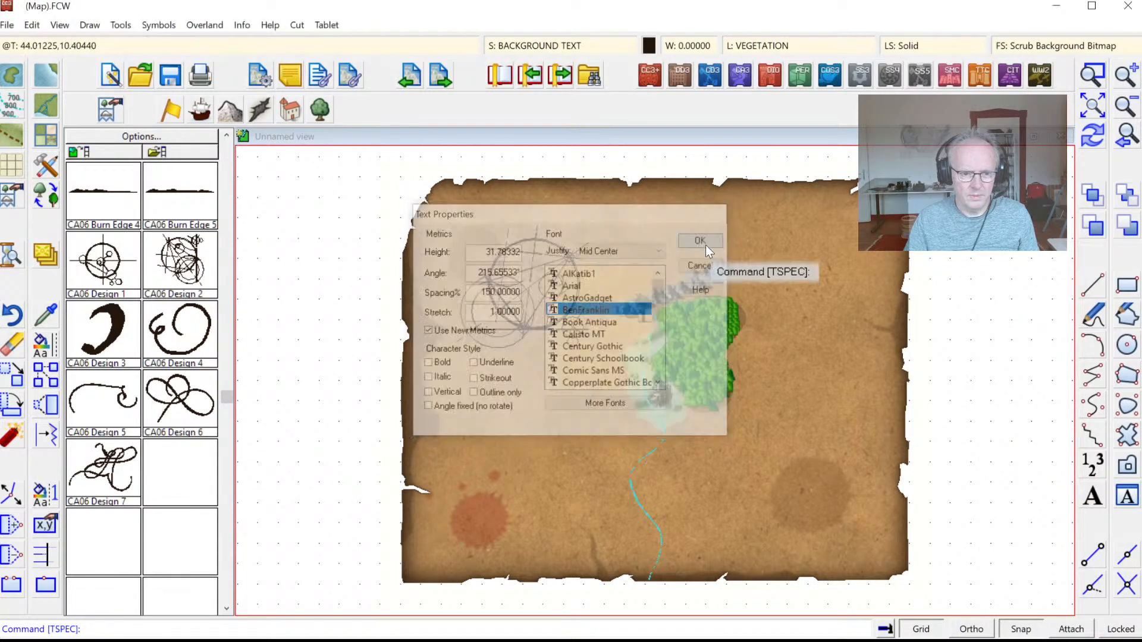
Step: Add the multi-line text "Lorem ipsum ....", scaled down, just east of the design symbol and above the mountains
left_click(1092, 496)
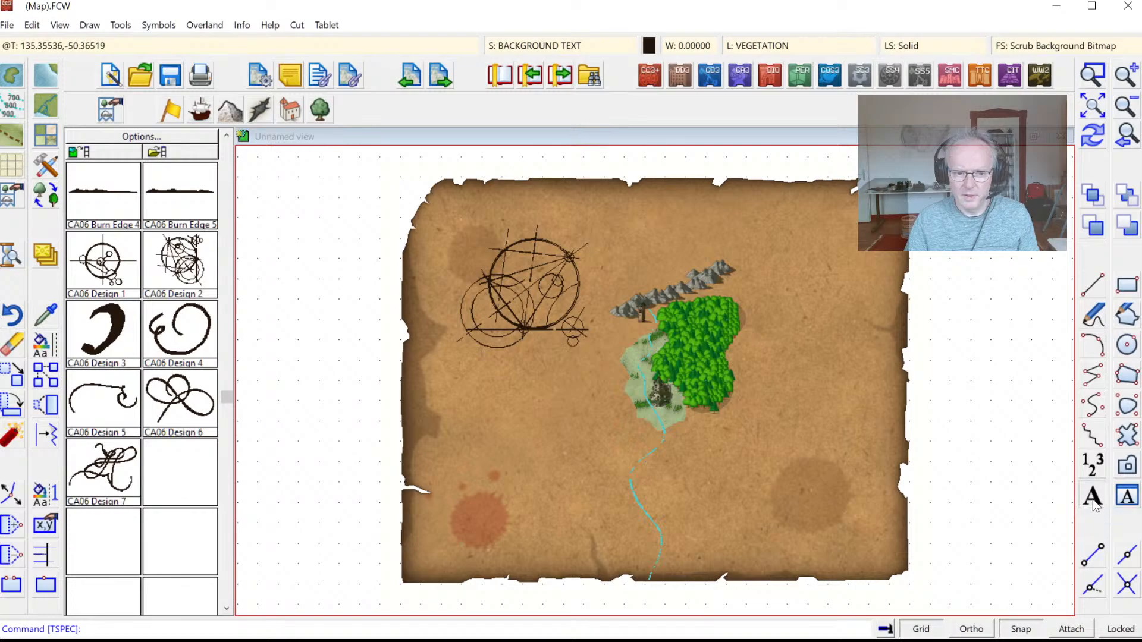
left_click(705, 261)
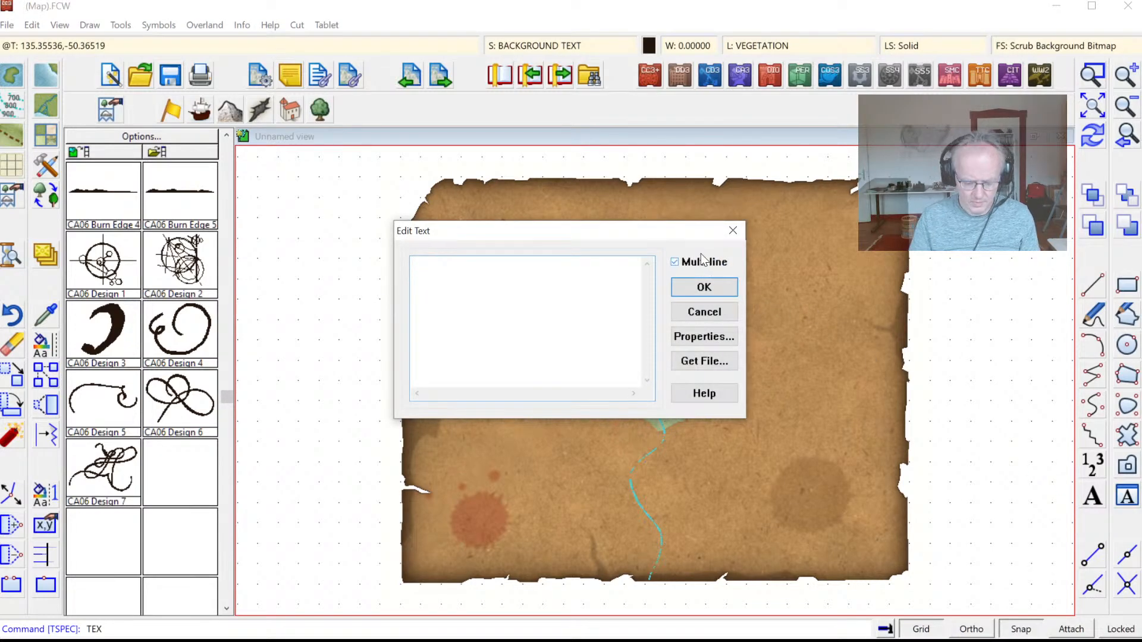
type("Lorem")
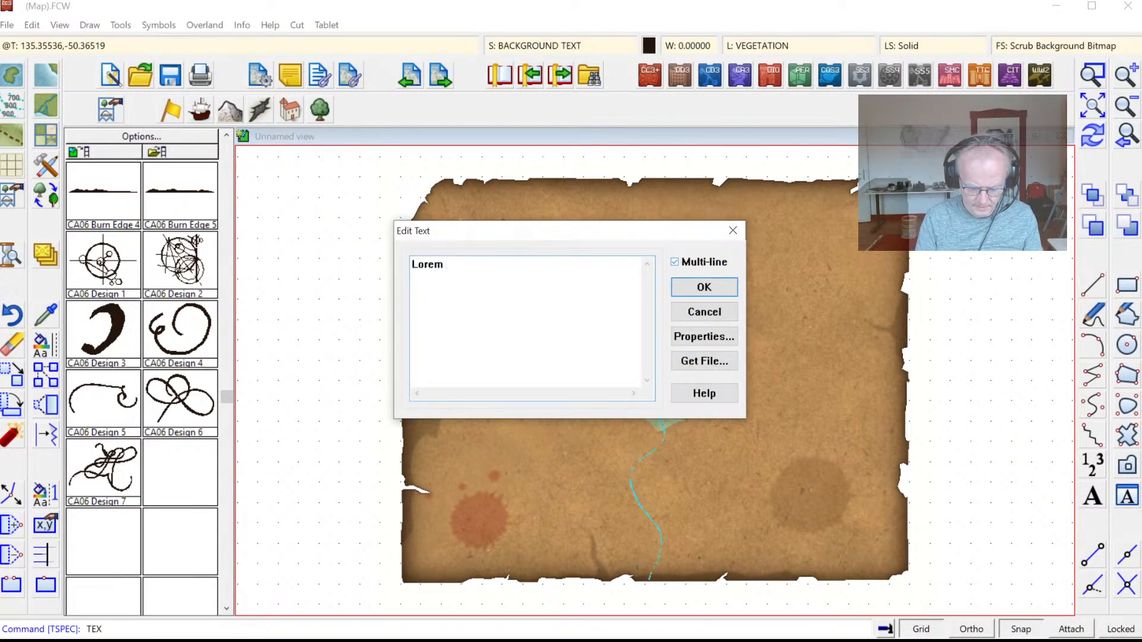
type(" ipsum ....")
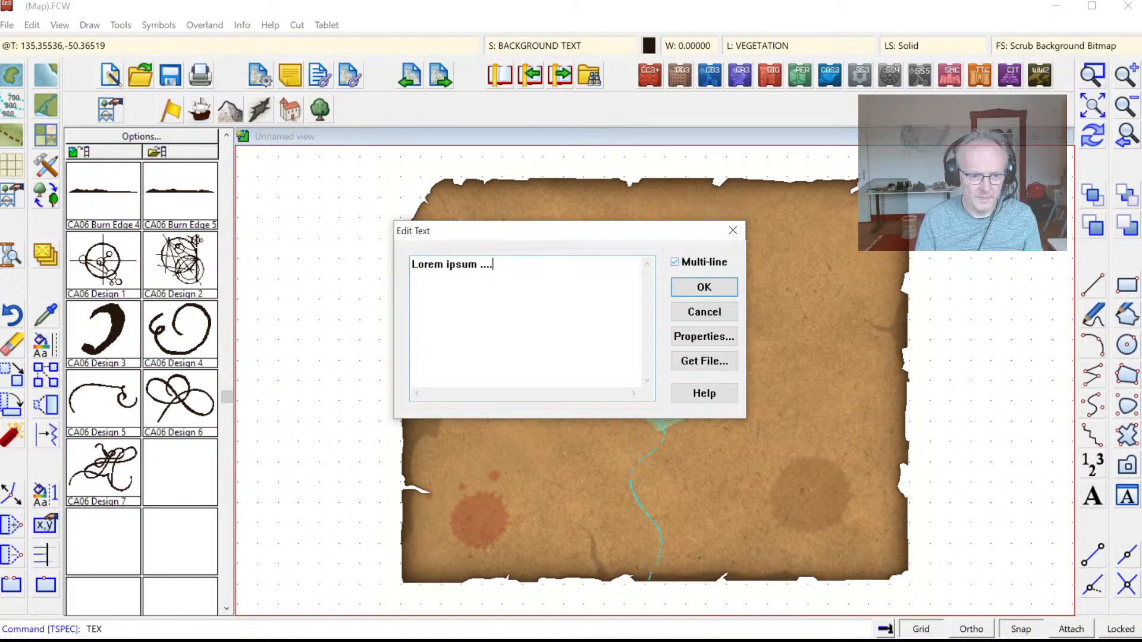
left_click(704, 289)
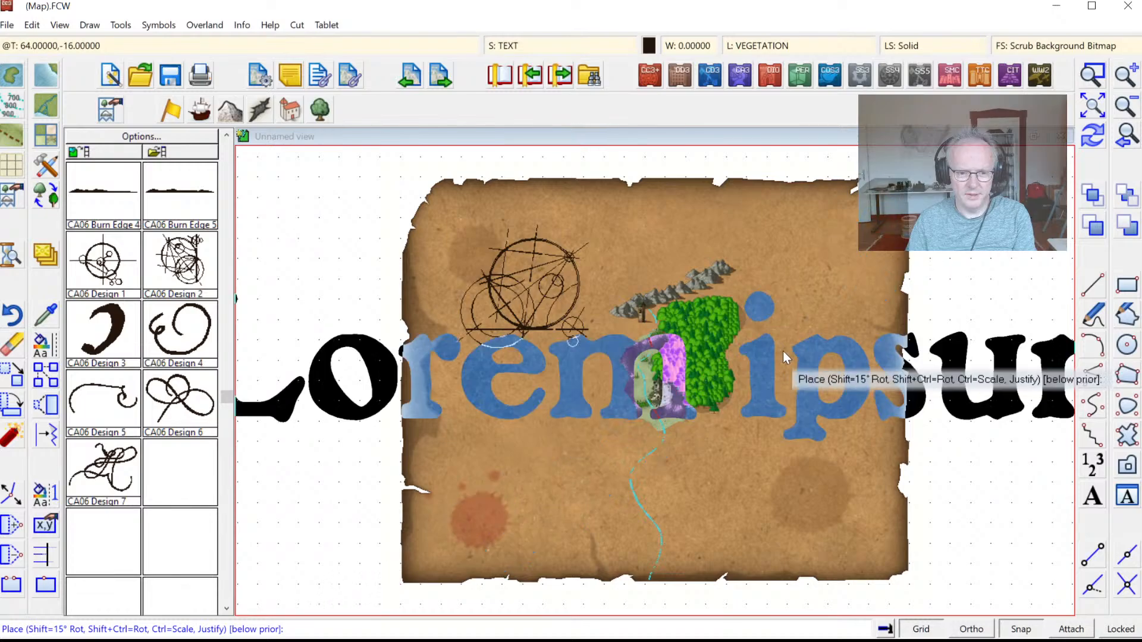
key("ctrl")
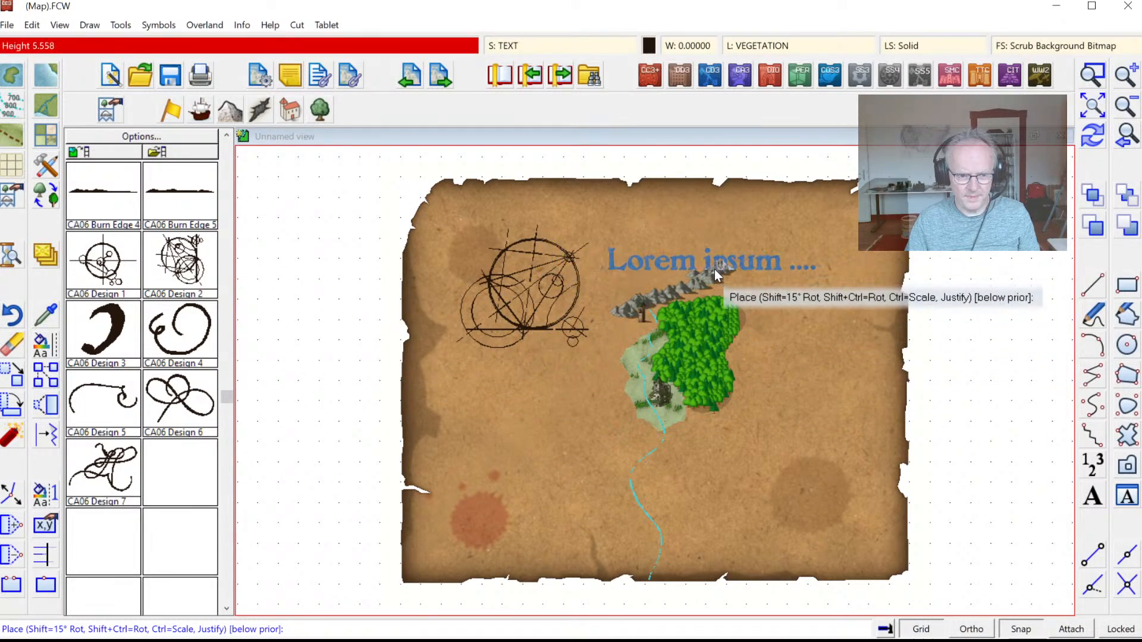
key("j")
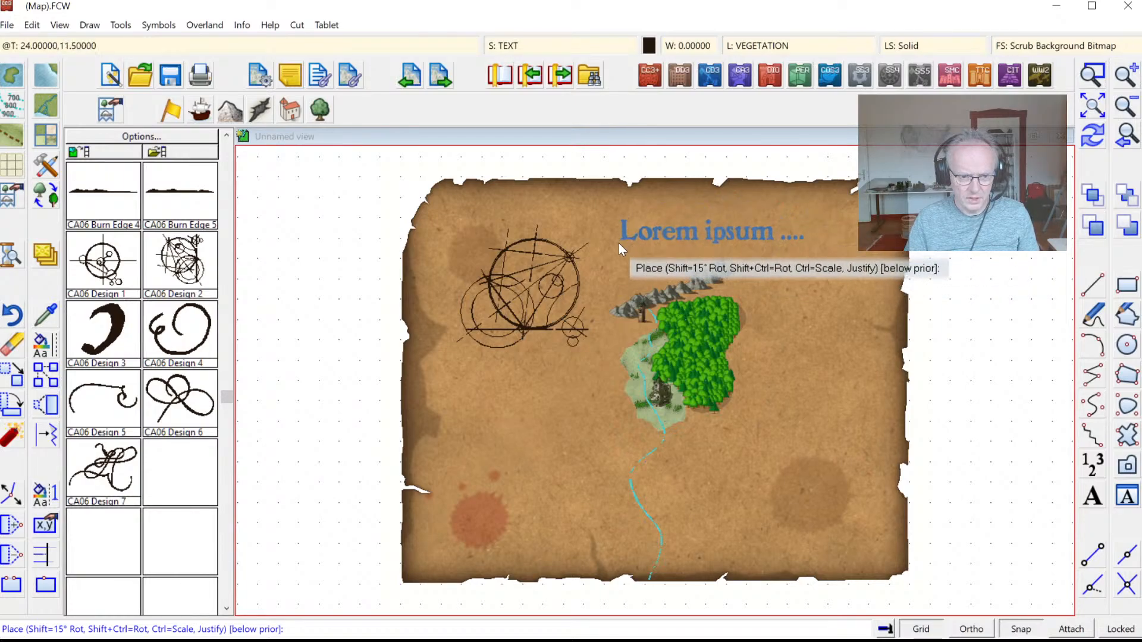
left_click(591, 258)
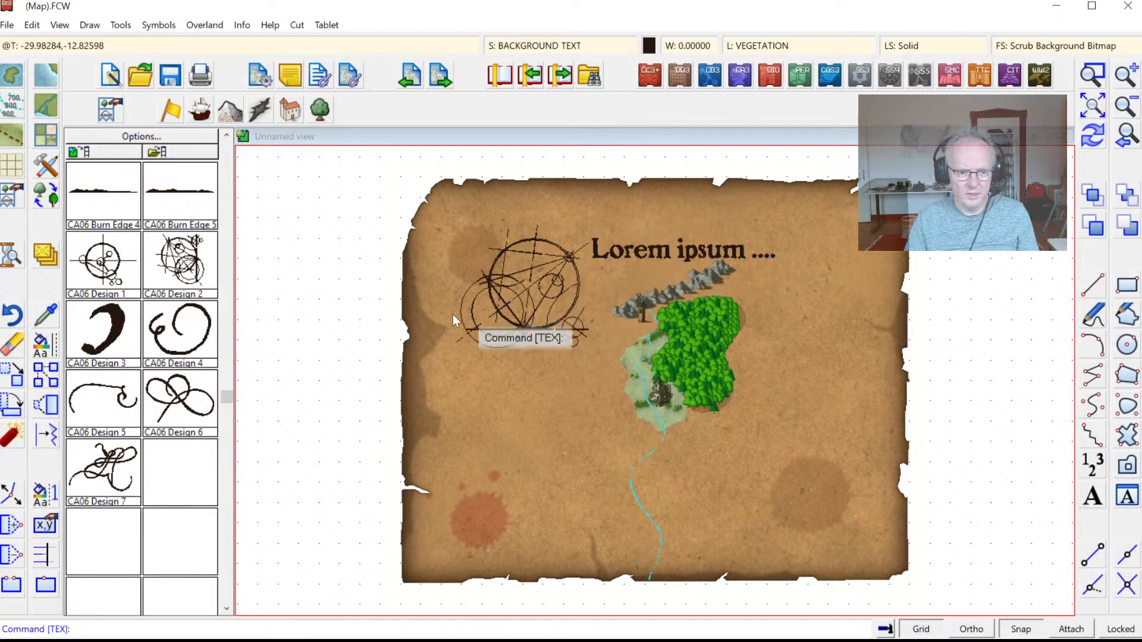
Step: Move the "Lorem ipsum ...." text to the BACKGROUND TEXT sheet and redraw the map
right_click(45, 264)
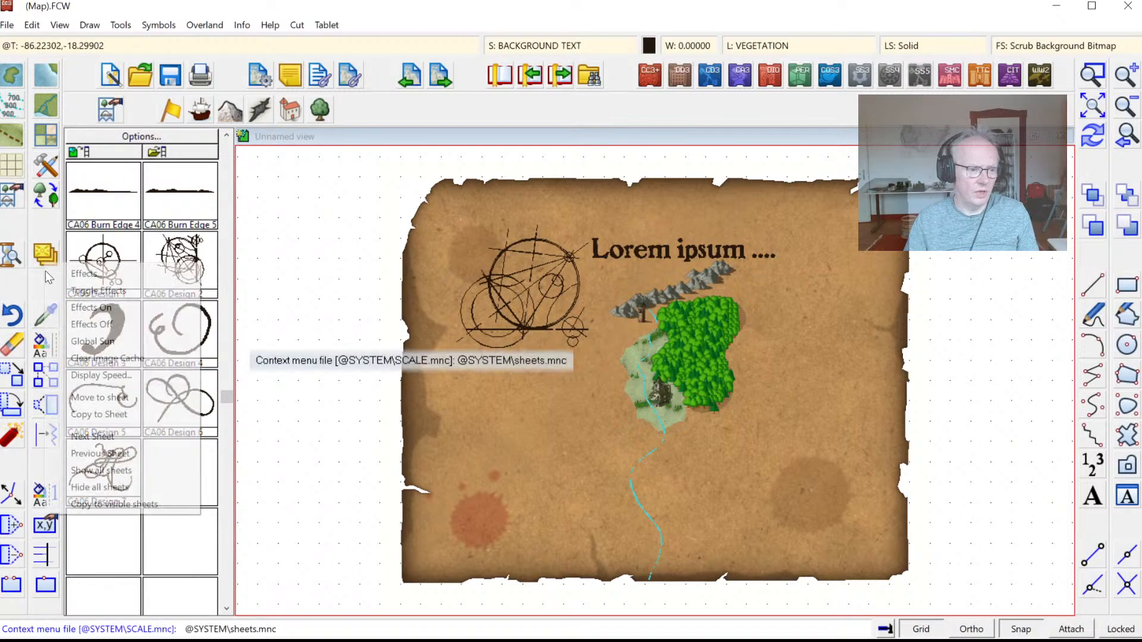
left_click(94, 398)
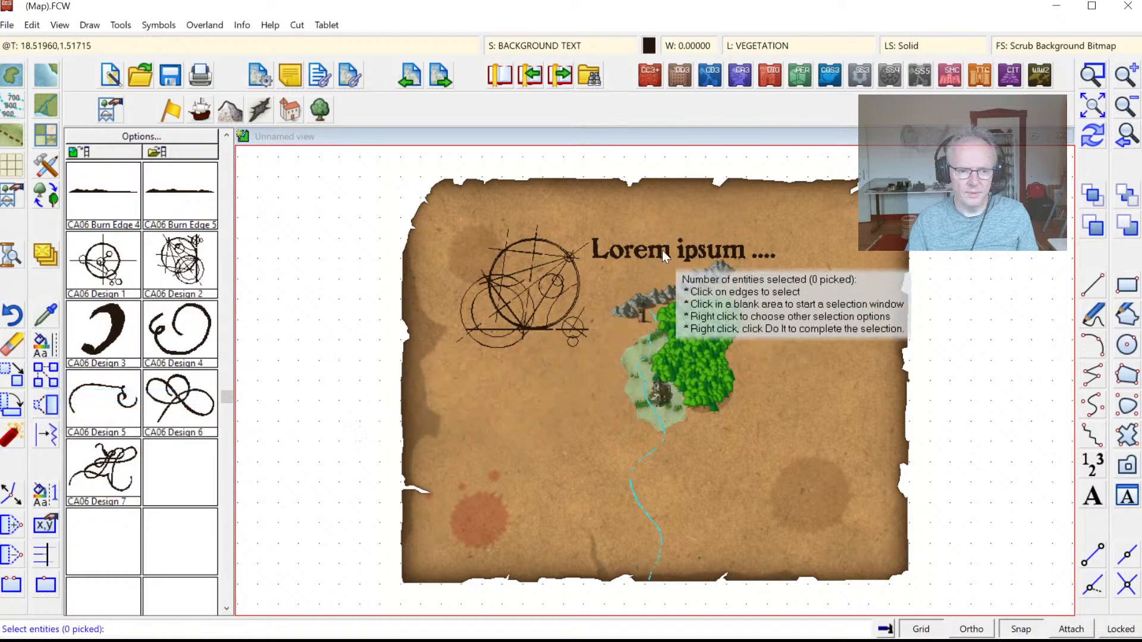
left_click(624, 255)
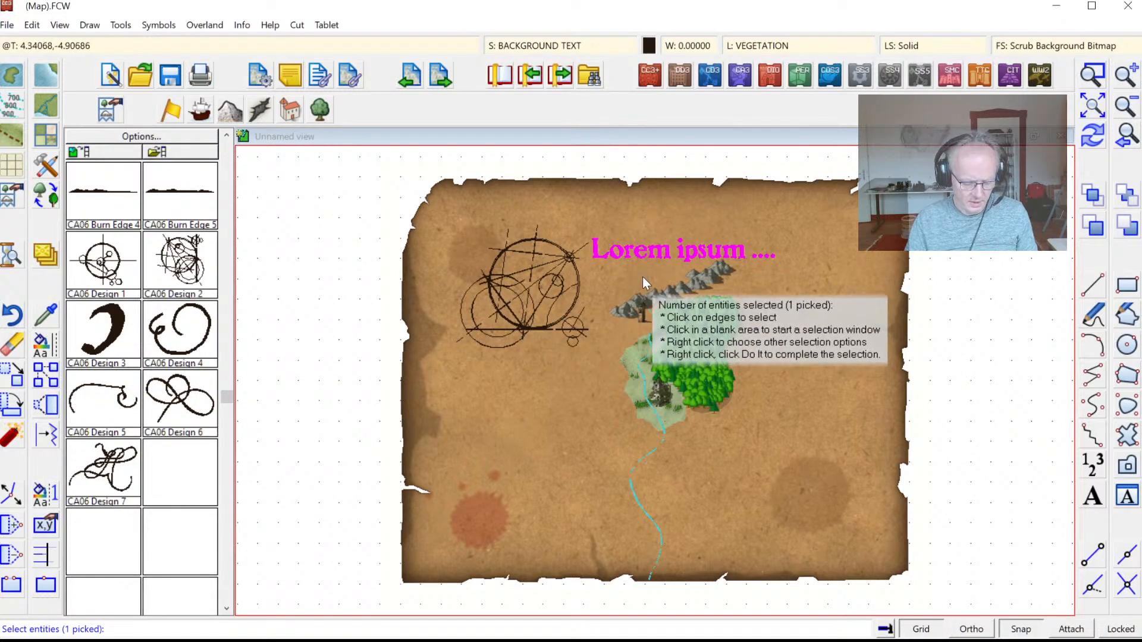
key("Return")
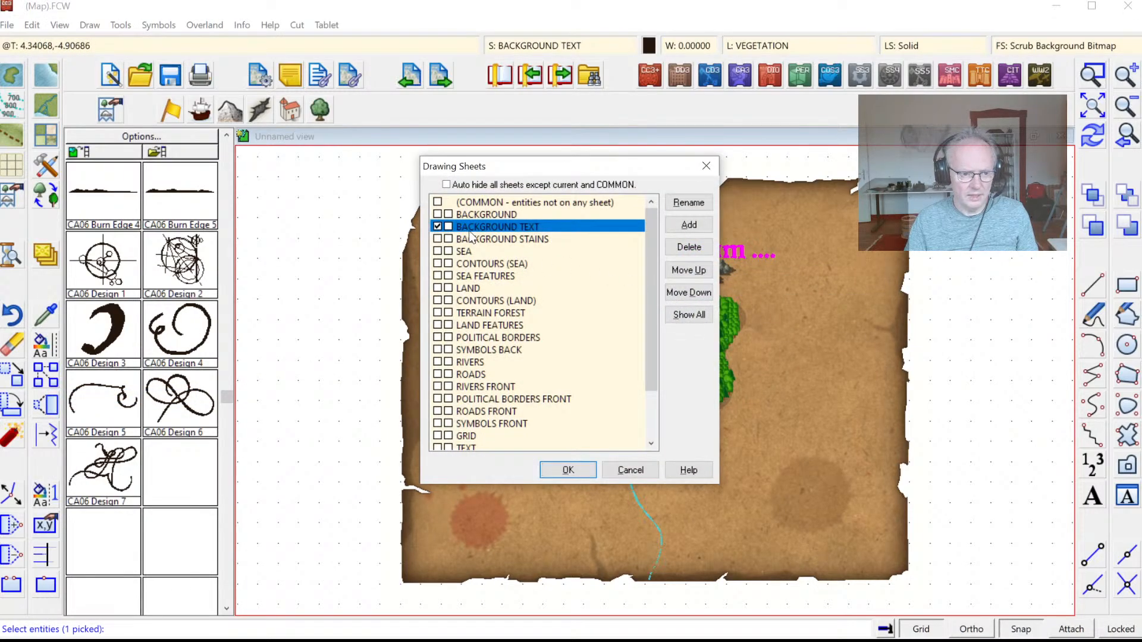
left_click(561, 472)
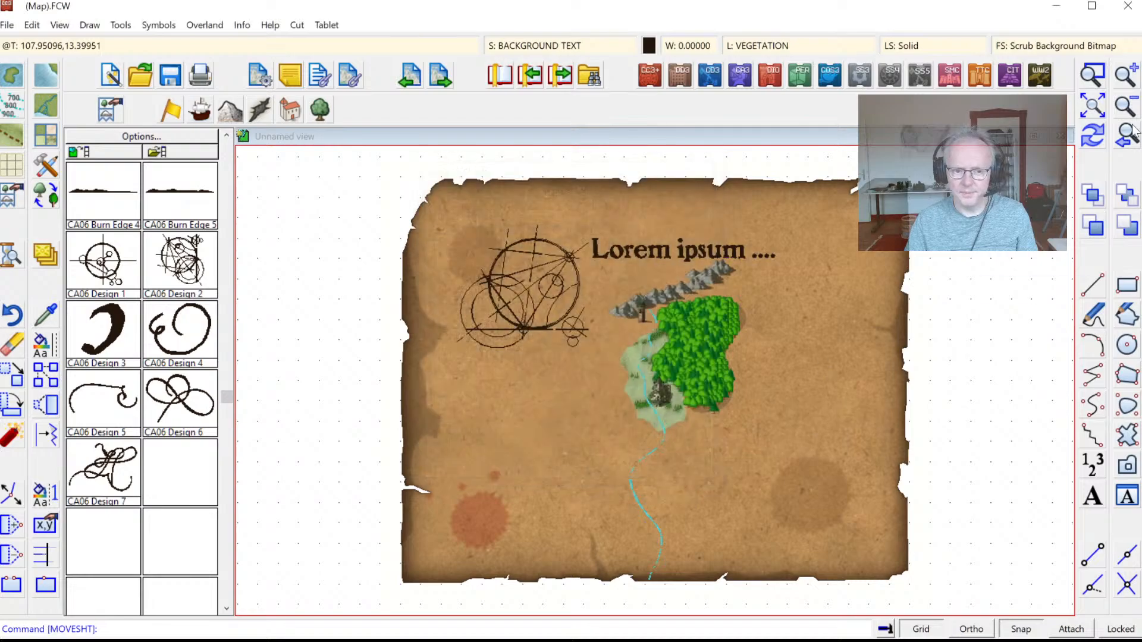
left_click(1101, 137)
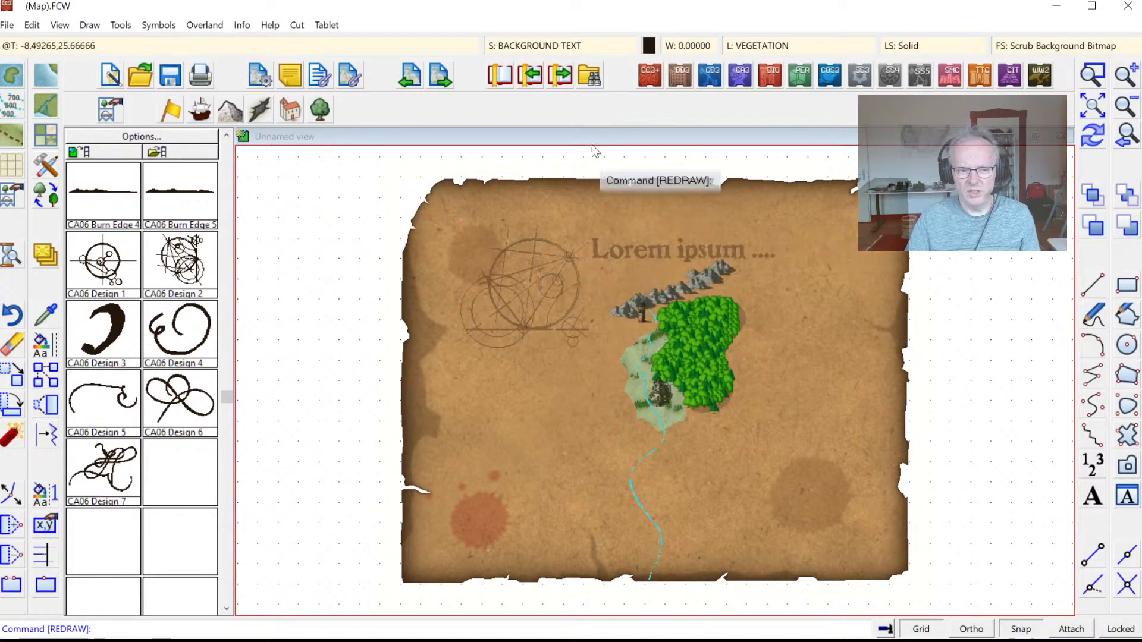
Step: Set the opacity of the BACKGROUND TEXT sheet's Transparency effect to 20%
left_click(552, 51)
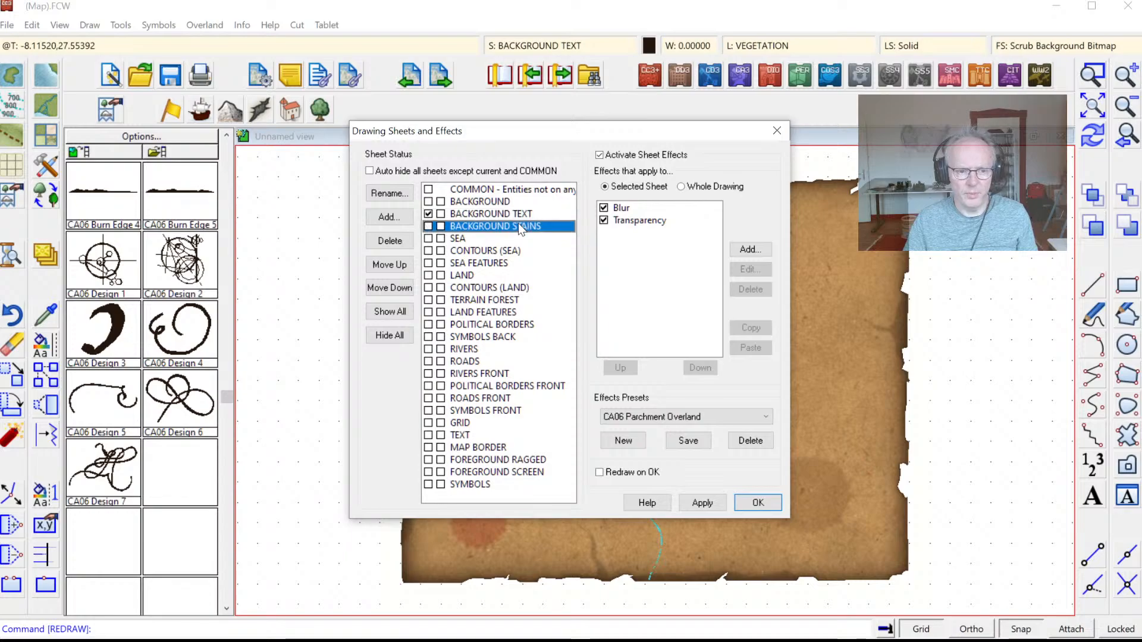
left_click(618, 221)
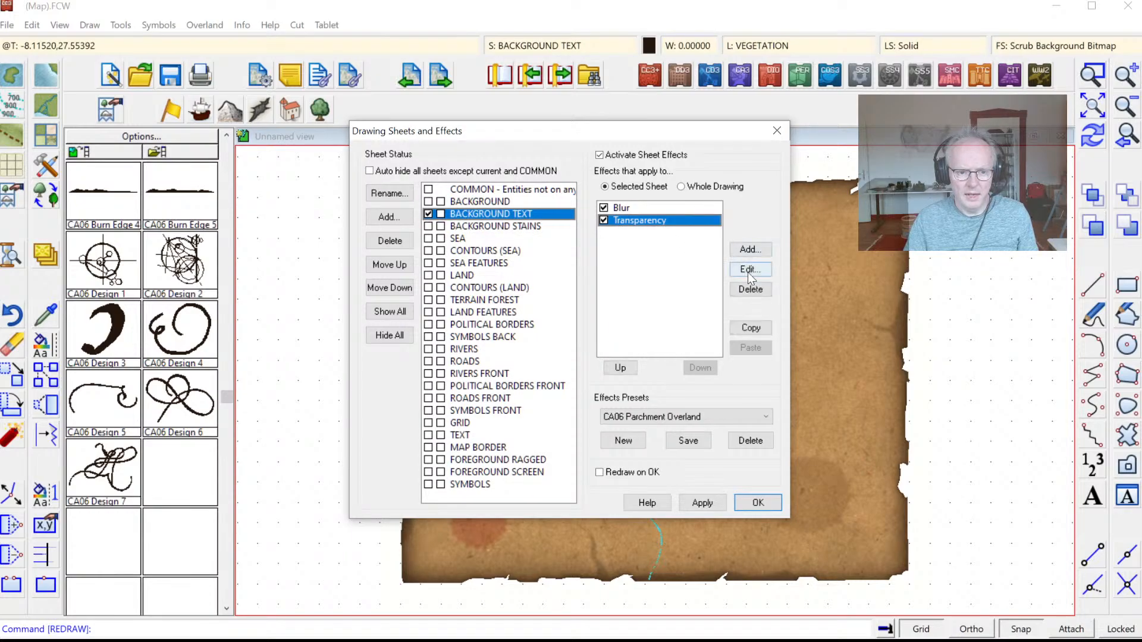
left_click(750, 269)
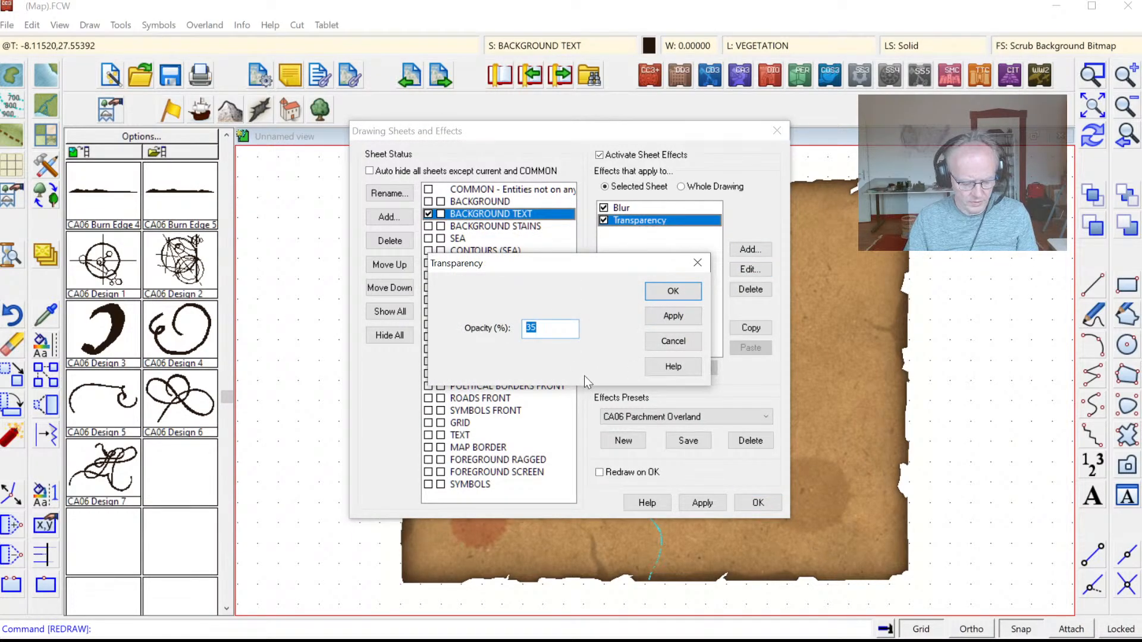
type("20")
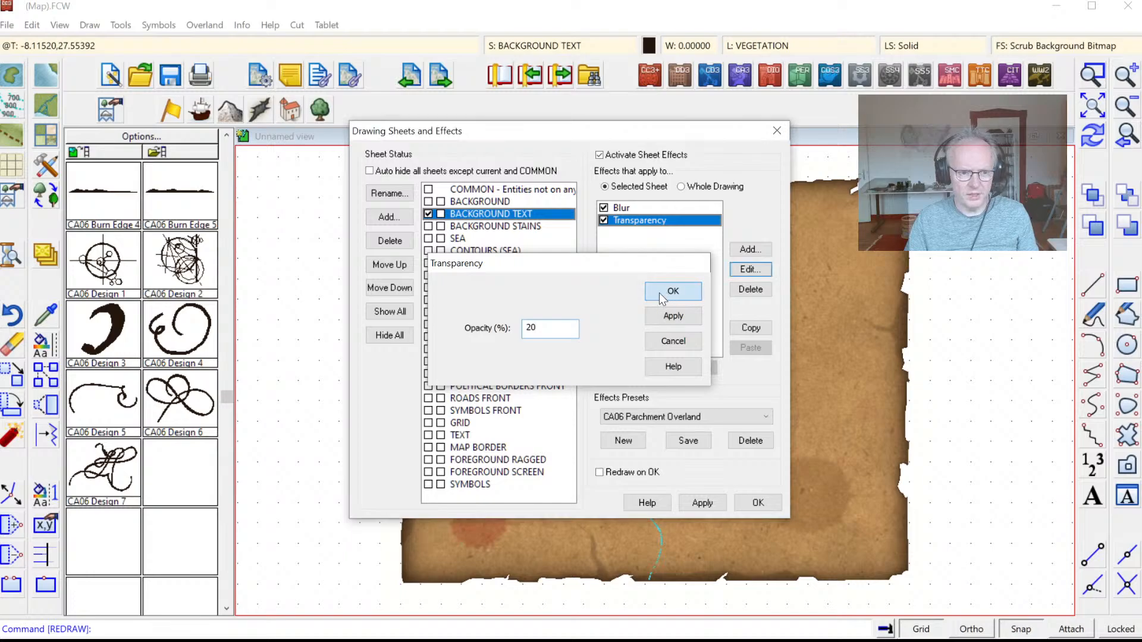
left_click(660, 293)
Step: Set the blur radius of the BACKGROUND TEXT sheet's Blur effect to 0.1 units and apply it
left_click(645, 208)
left_click(741, 272)
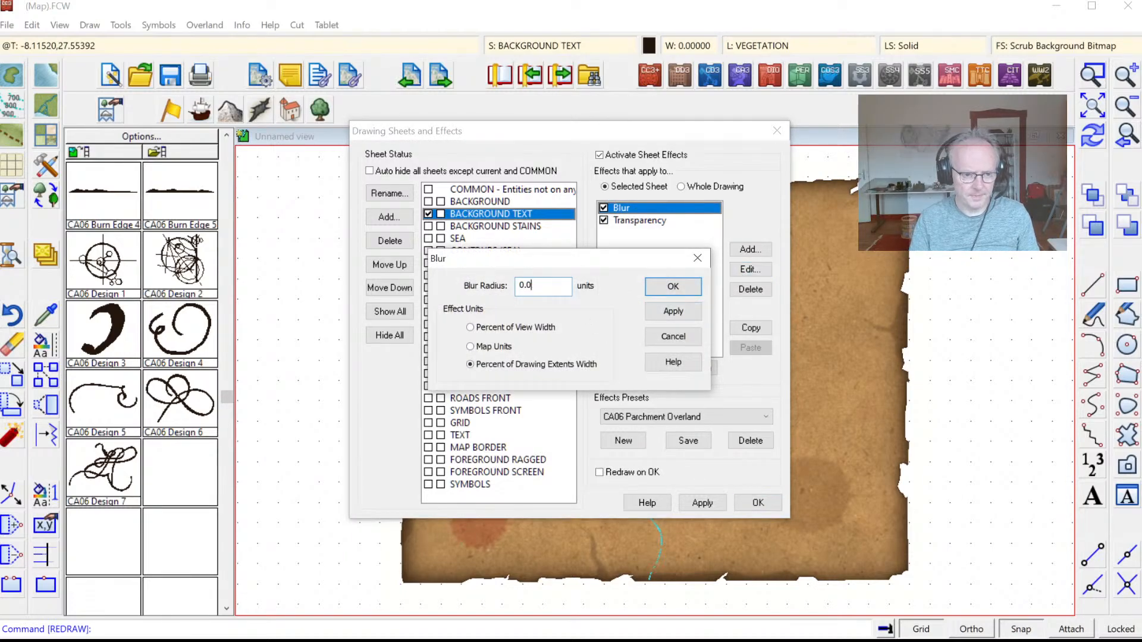
type("0.1")
left_click(672, 315)
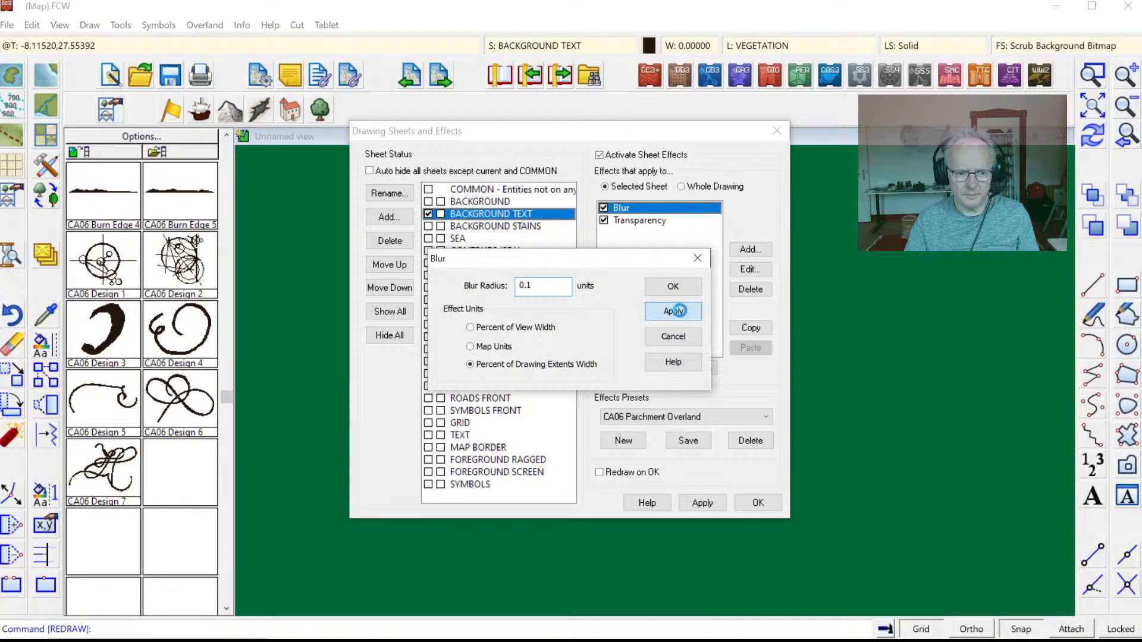
Step: Accept the blur and sheet effect settings, and inspect the faded design and text up close around the mountains and forest
left_click(673, 287)
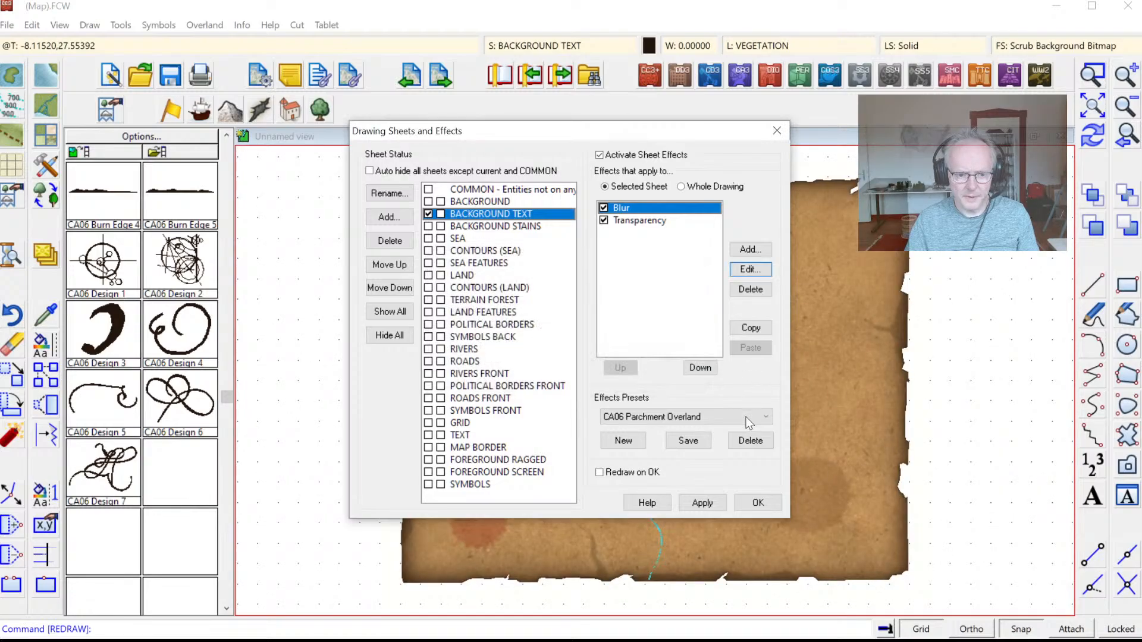
left_click(757, 503)
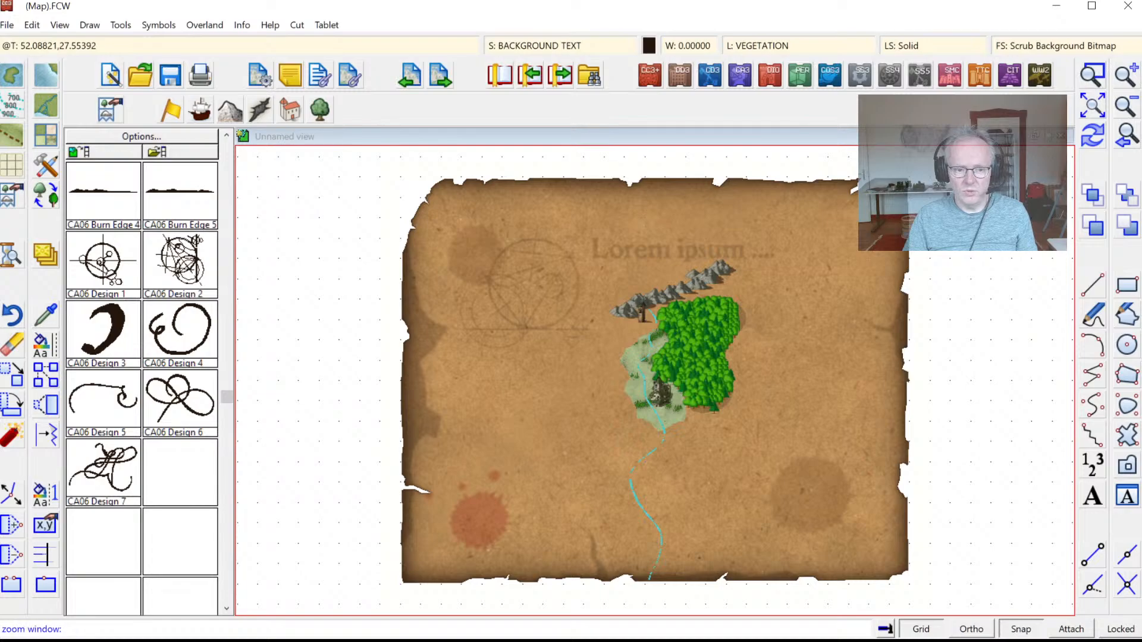
left_click(458, 223)
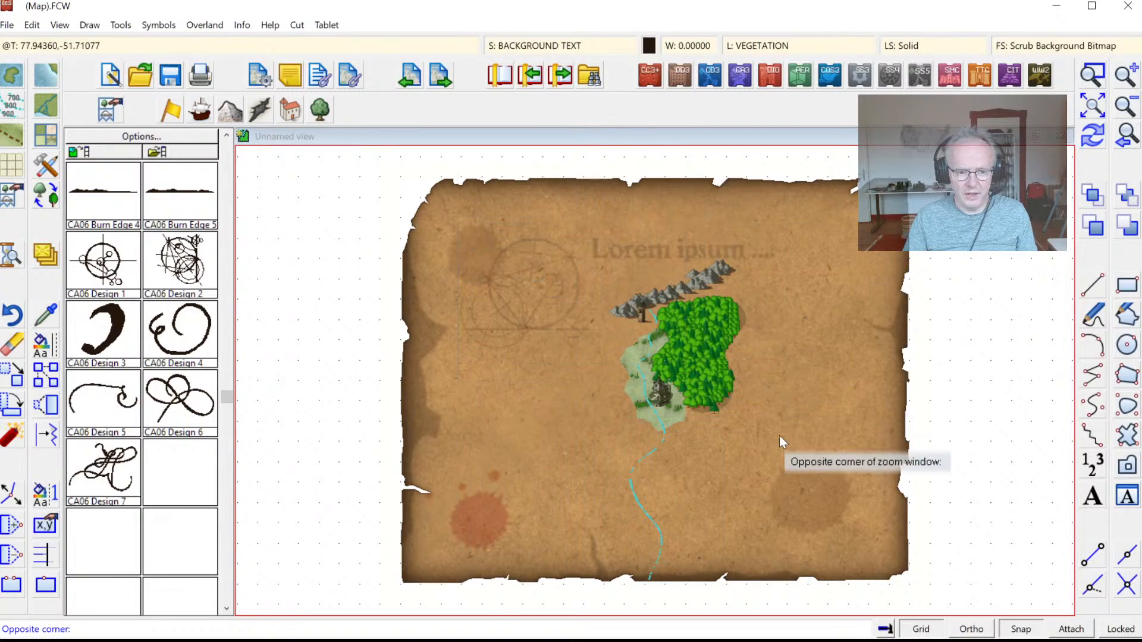
left_click(803, 462)
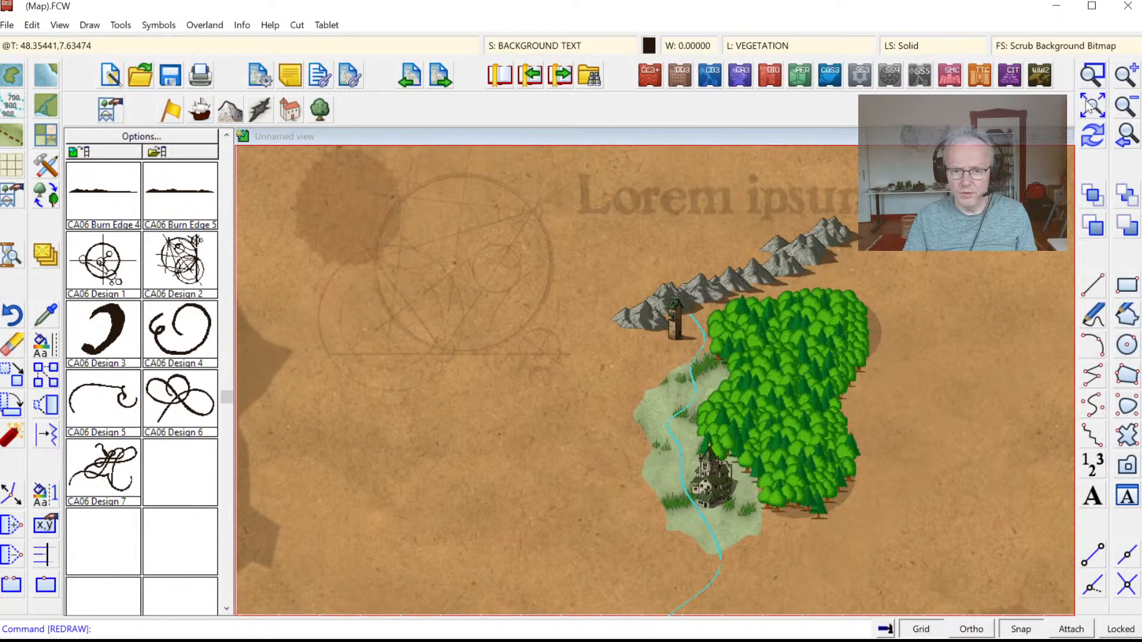
left_click(1087, 103)
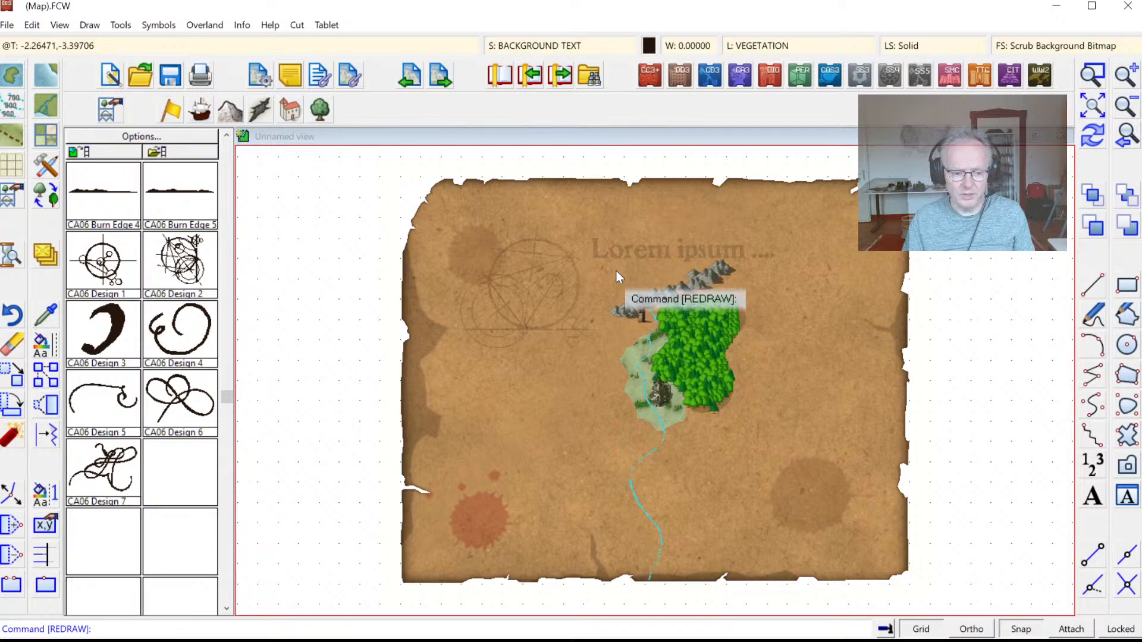
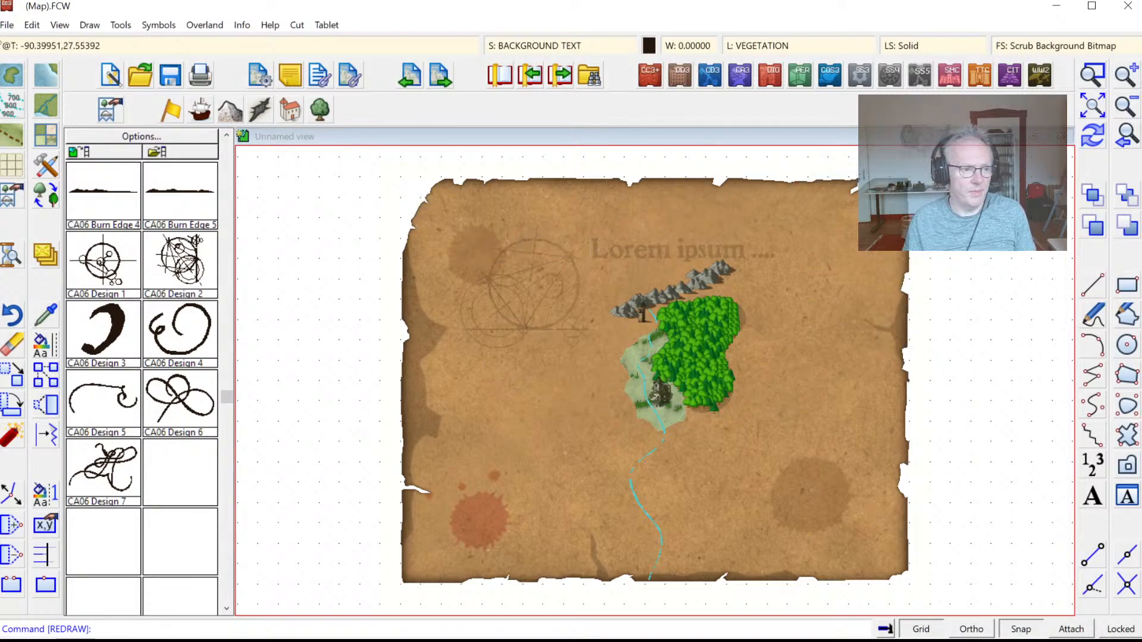
Step: Start saving the map and choose the Dokumente folder as its location
left_click(7, 24)
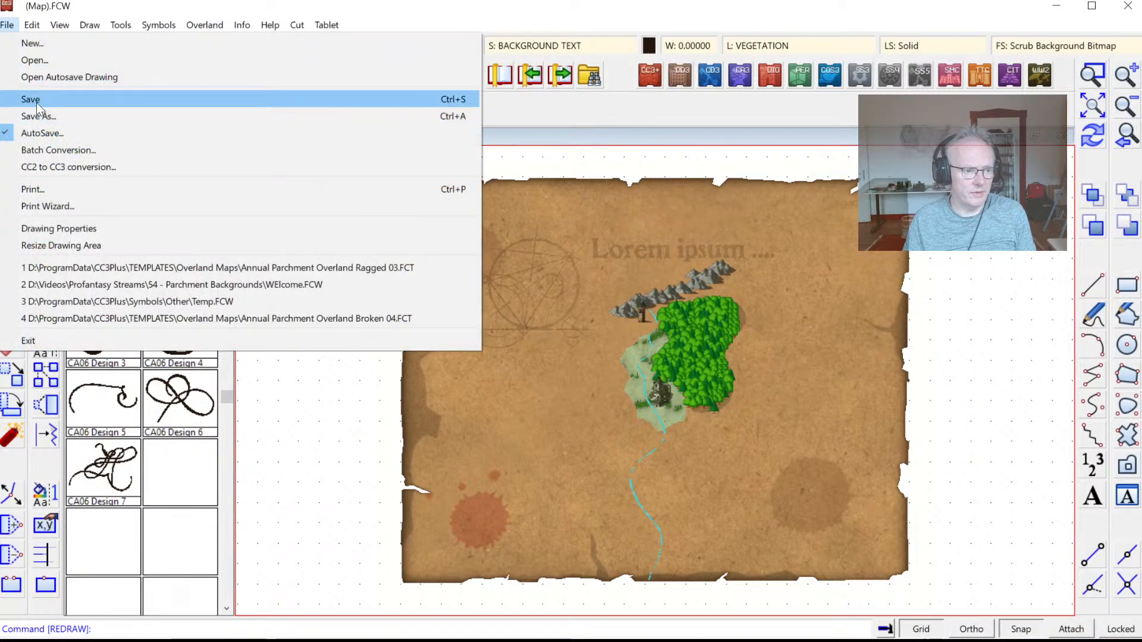
left_click(37, 101)
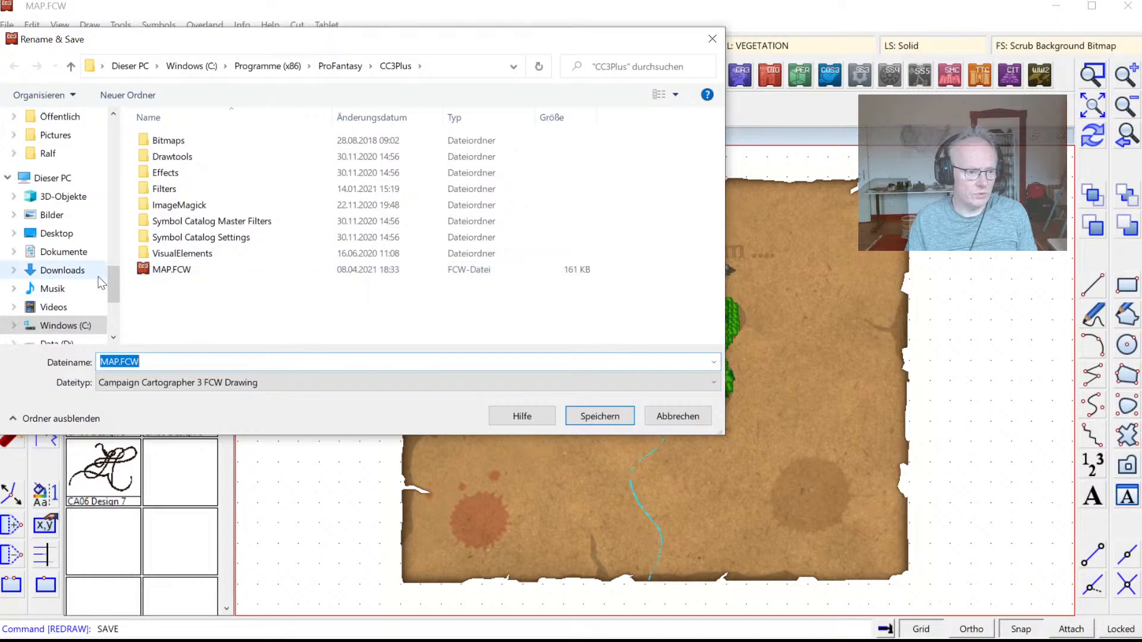
scroll(112, 283, "up", 2)
scroll(109, 268, "down", 5)
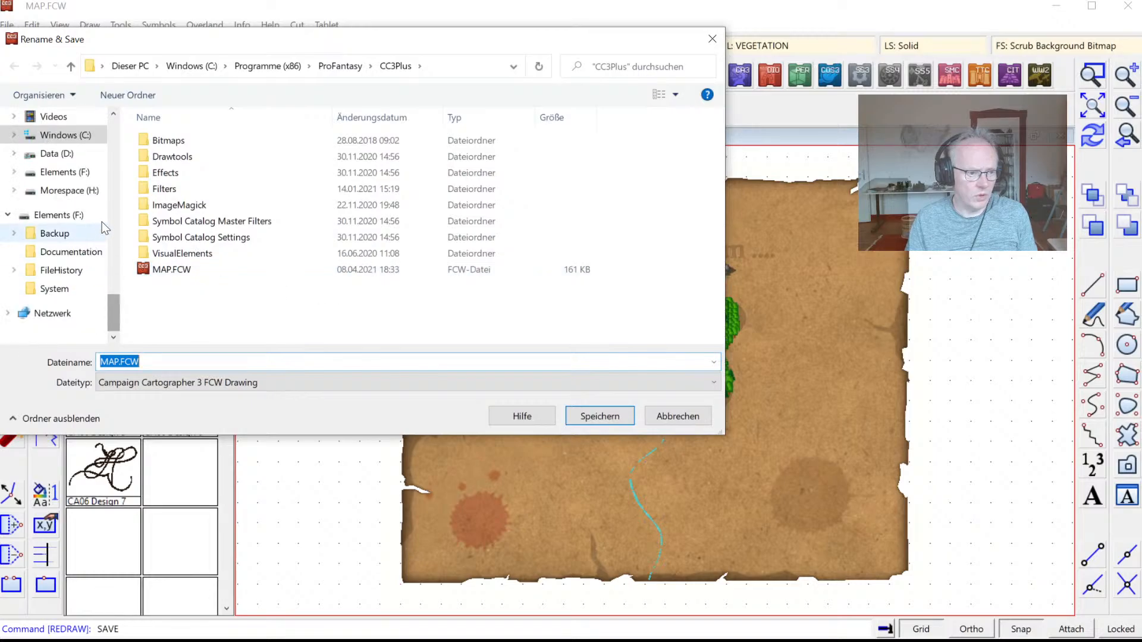
scroll(109, 294, "up", 6)
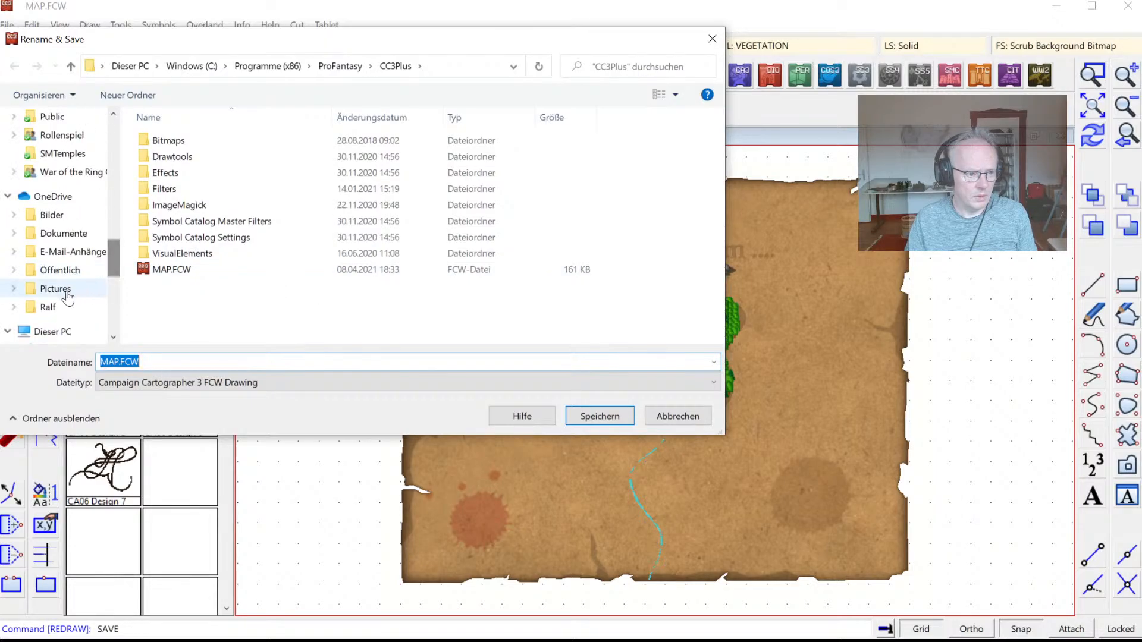
scroll(113, 235, "up", 8)
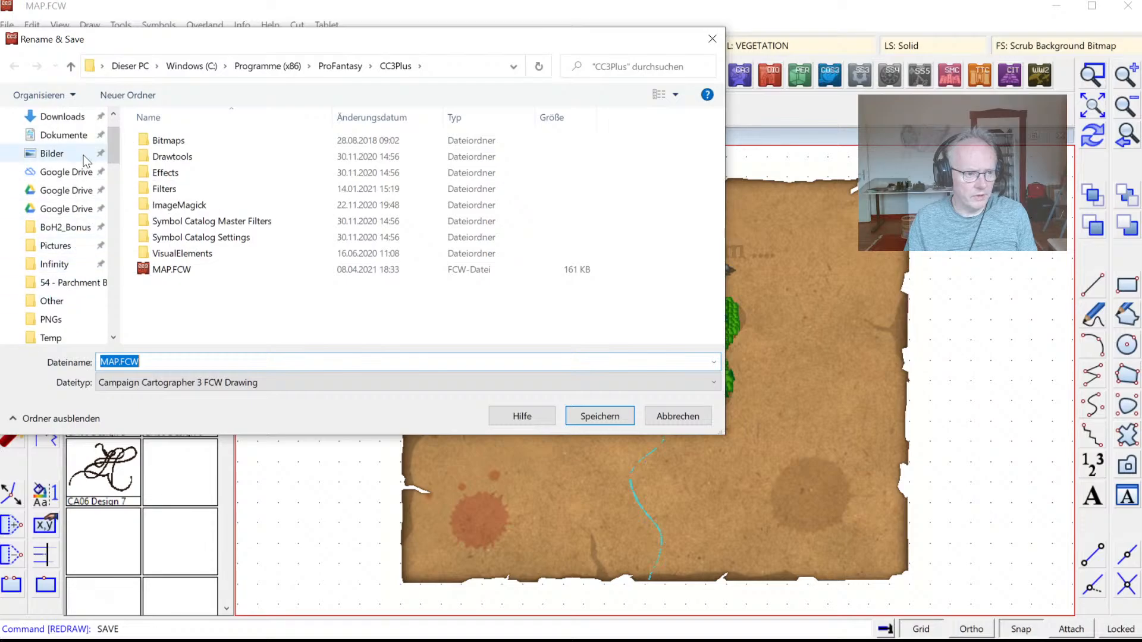
scroll(74, 176, "down", 2)
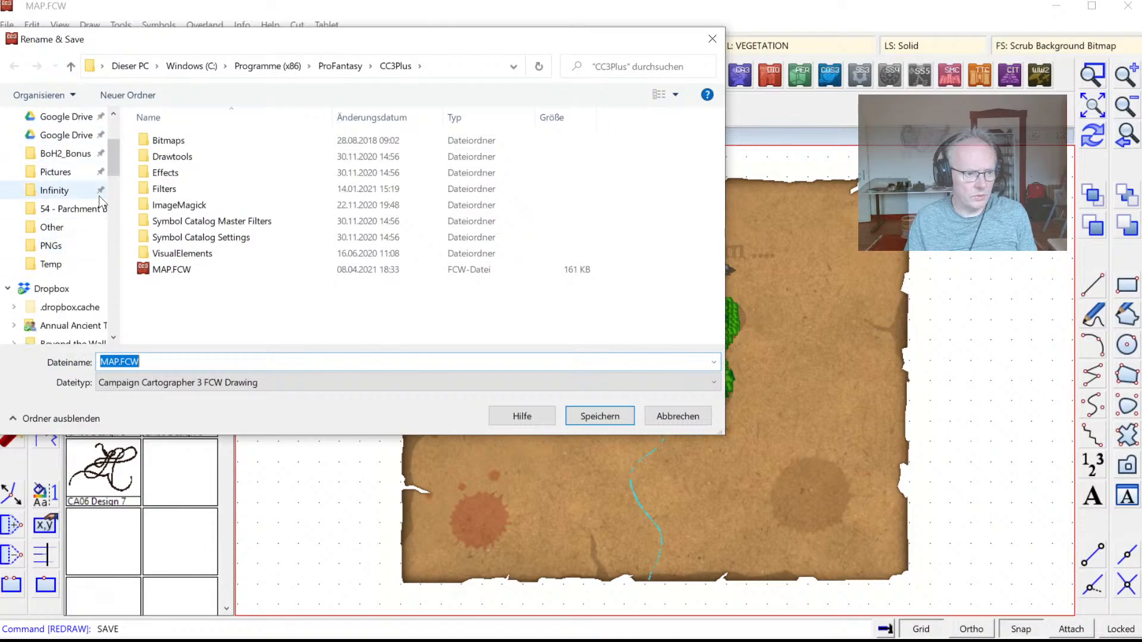
scroll(99, 195, "up", 1)
left_click(145, 68)
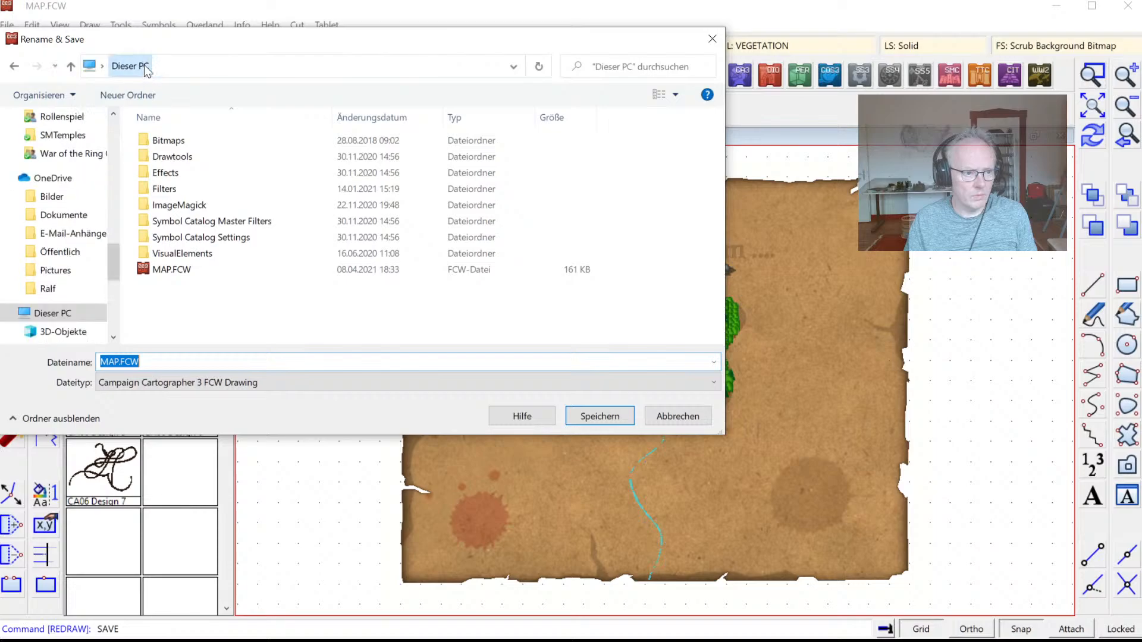
scroll(170, 237, "down", 3)
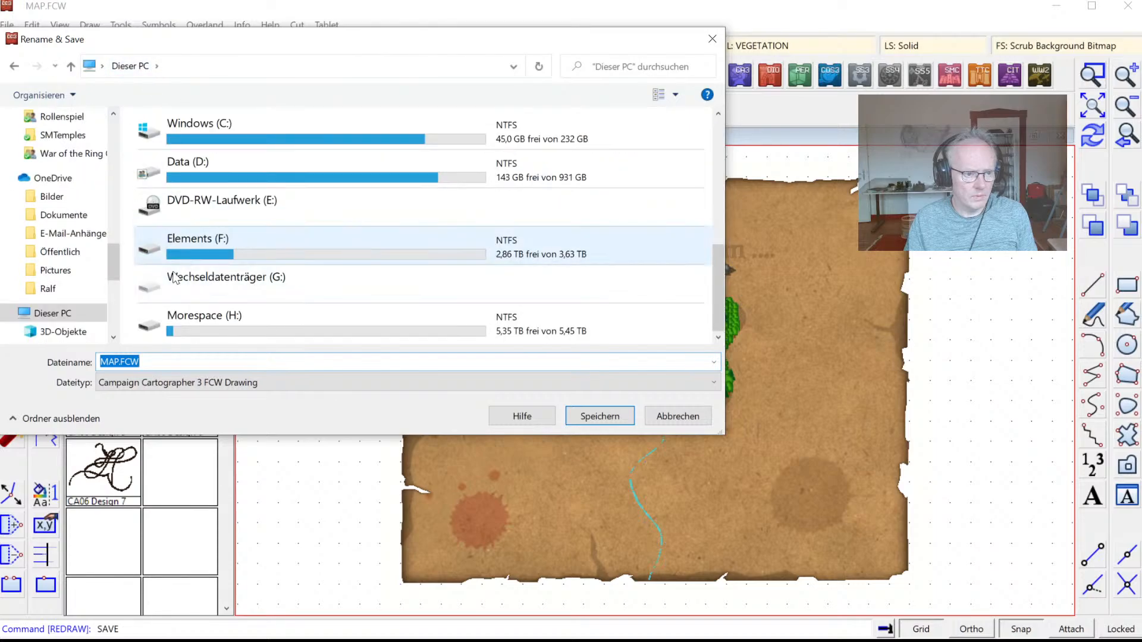
left_click_drag(114, 265, 139, 140)
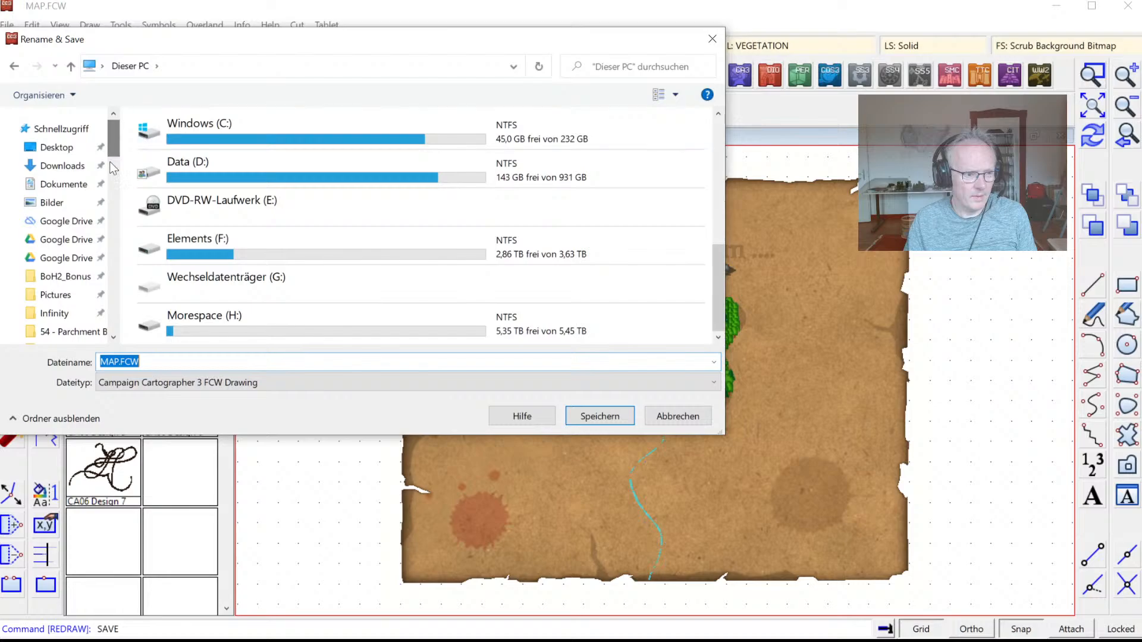
left_click(60, 184)
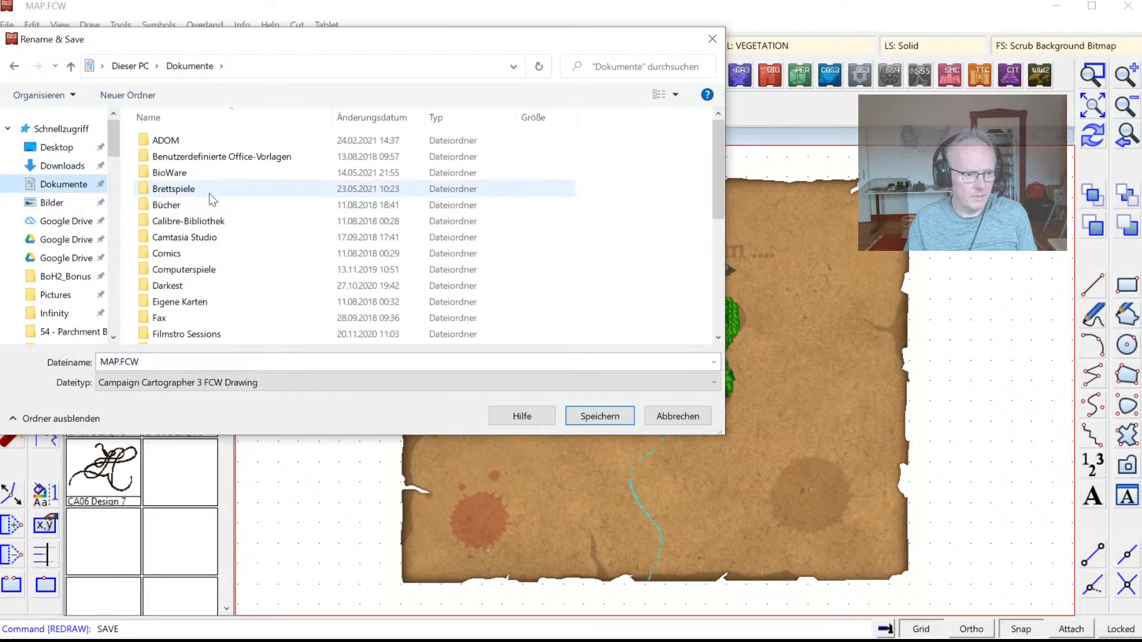
Step: Name the map file Temp and save it in the Dokumente folder
scroll(226, 238, "down", 2)
left_click(163, 362)
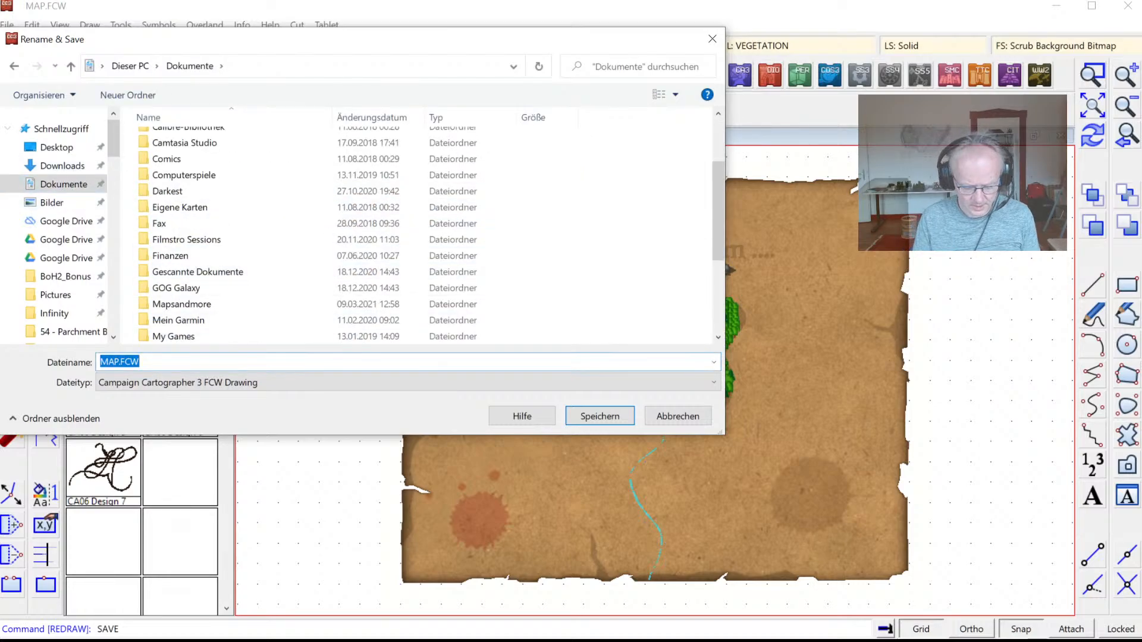
type("Ten")
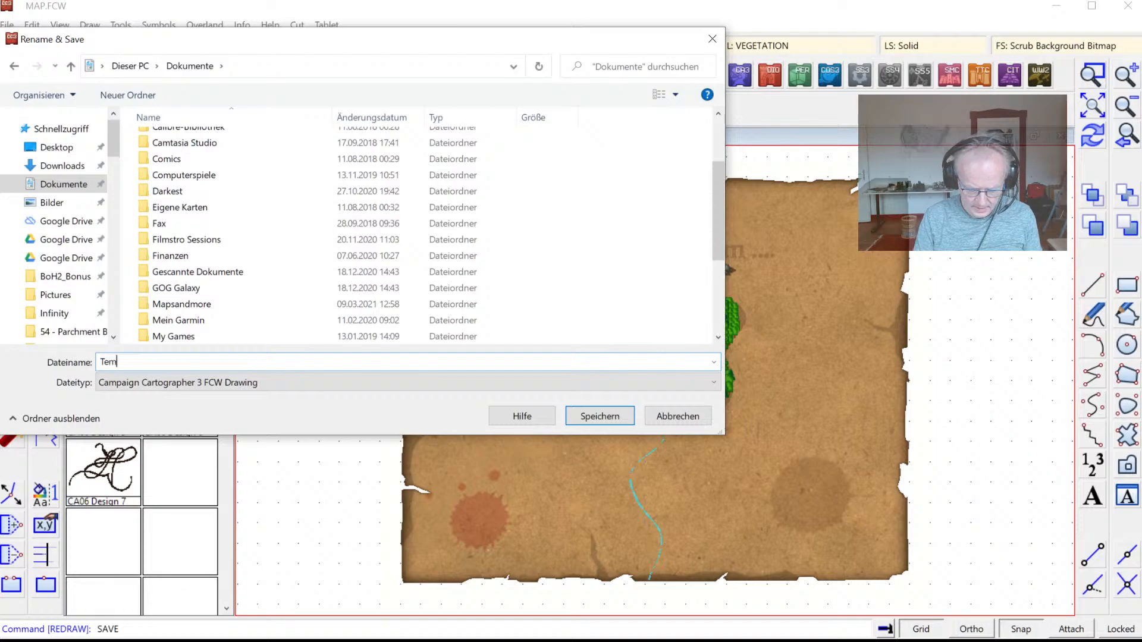
type("p")
key("Return")
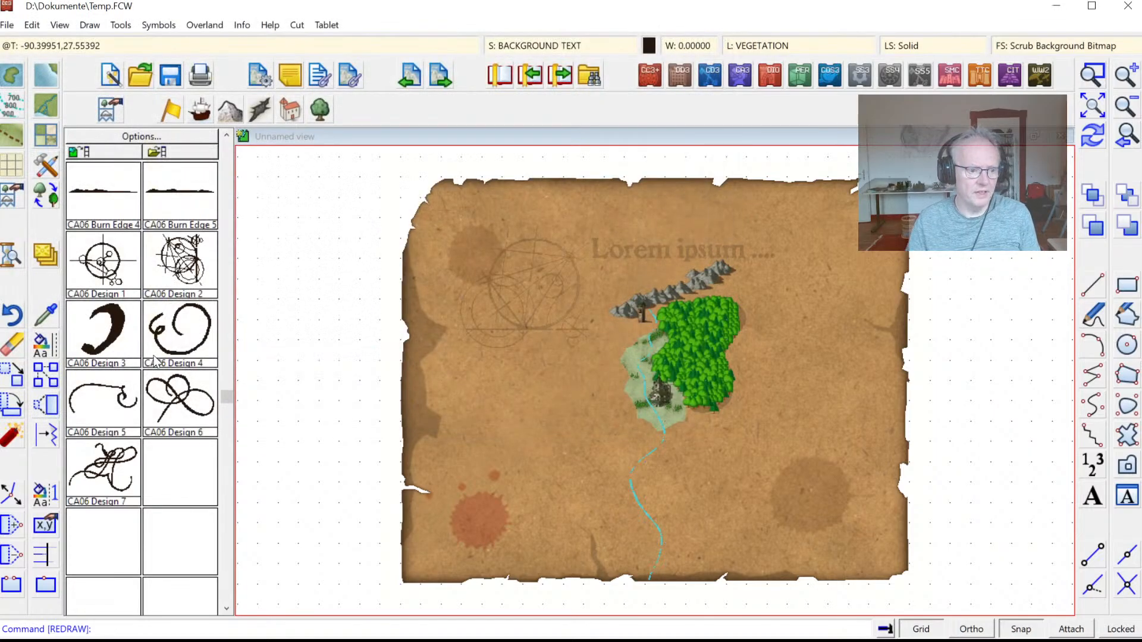
Step: Save a copy of the map as Parchment in the Videos folder's Profantasy Streams subfolder "54 - Parchment Backgrounds"
left_click(8, 25)
left_click(42, 115)
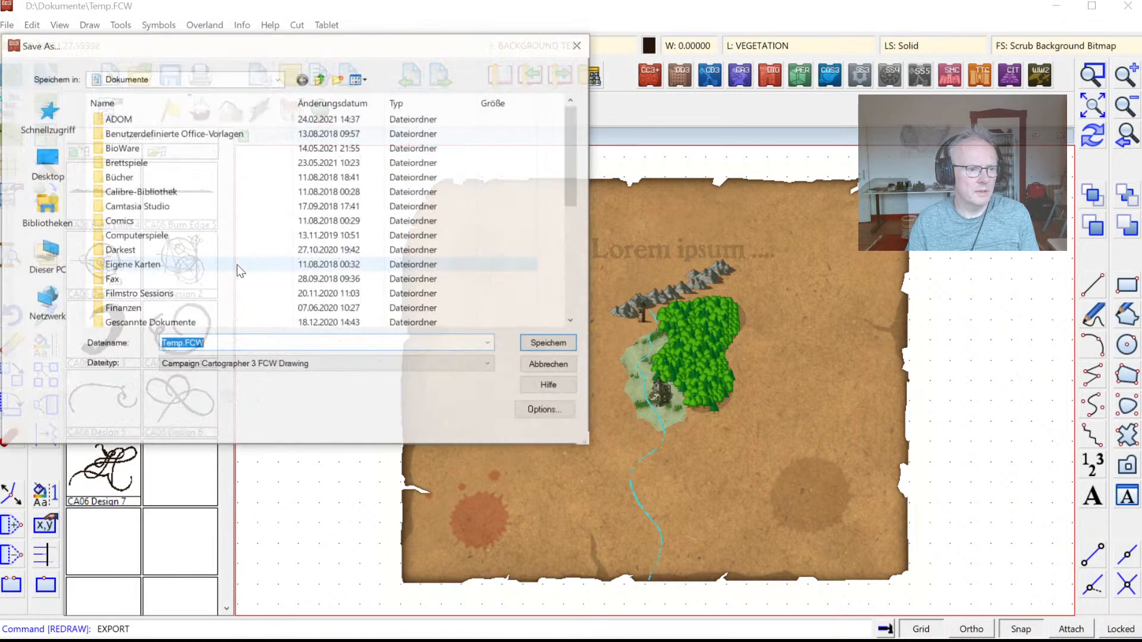
left_click(272, 80)
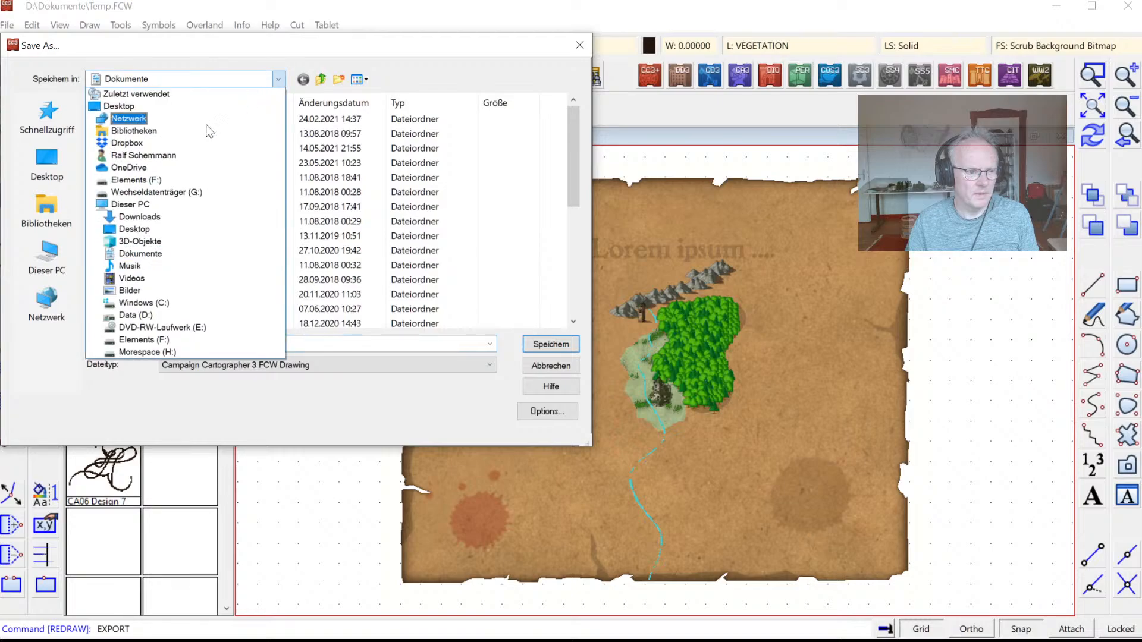
left_click(129, 282)
left_click(305, 147)
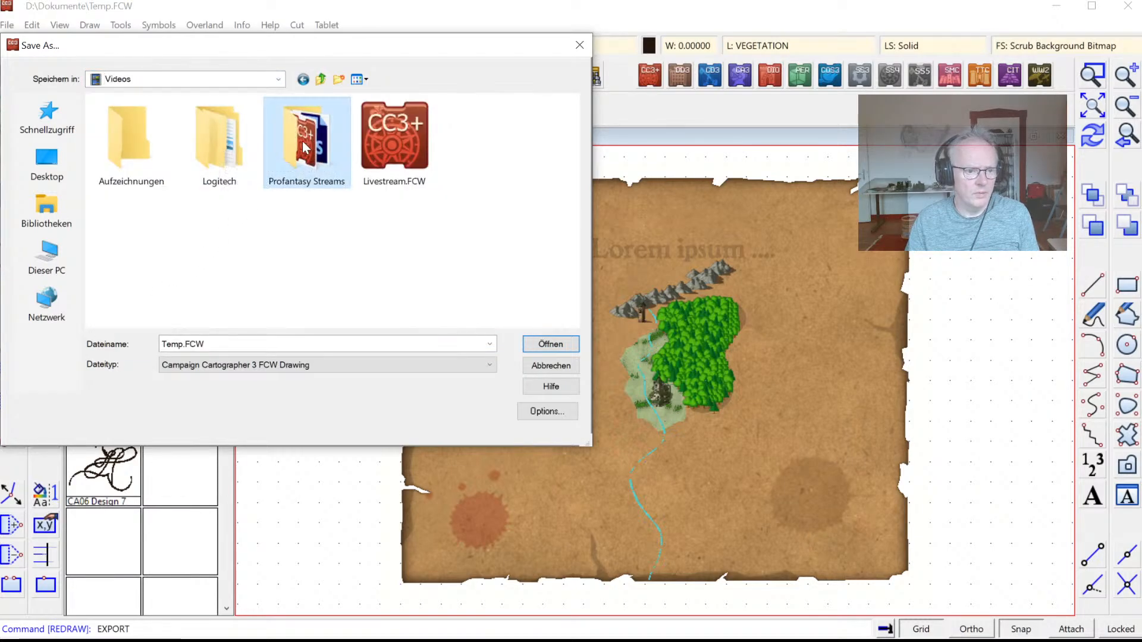
double_click(304, 147)
double_click(305, 147)
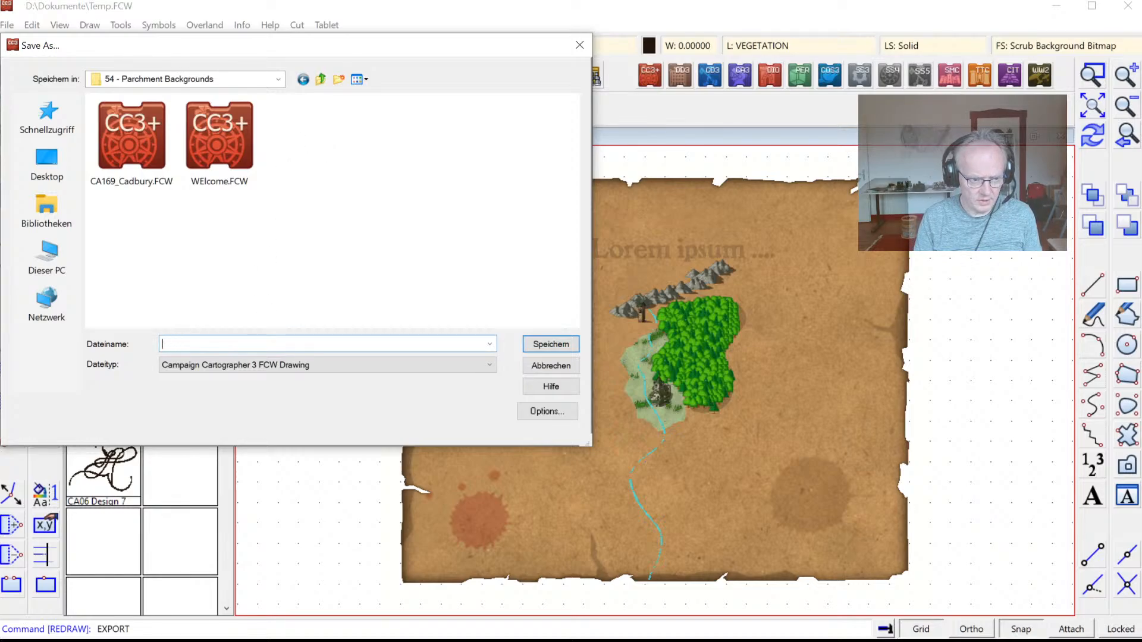
type("TE")
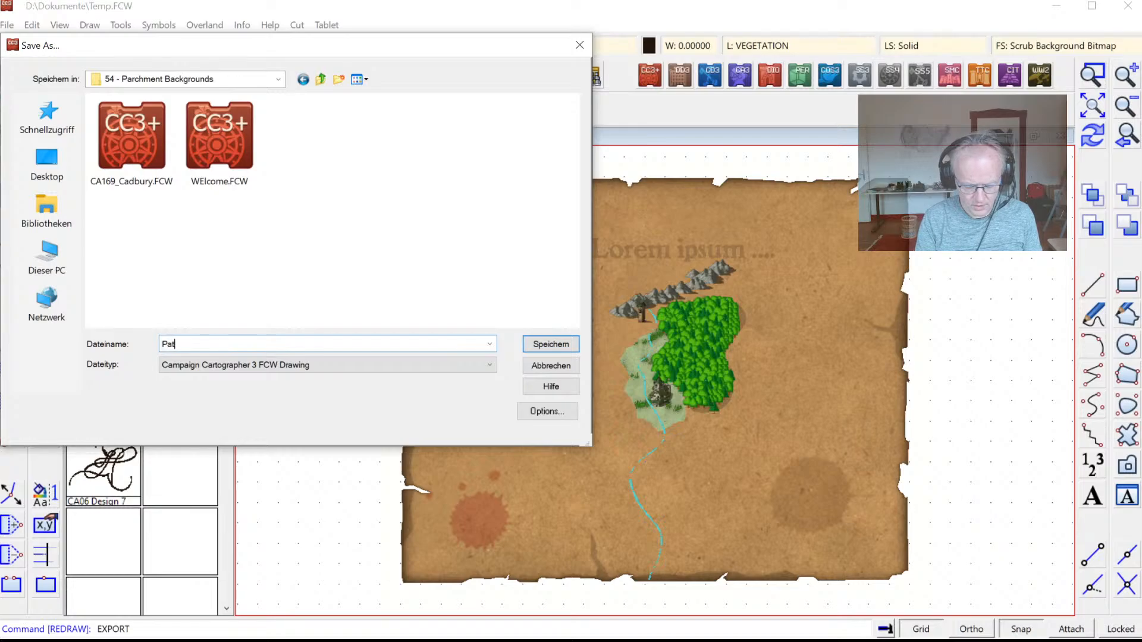
key("Return")
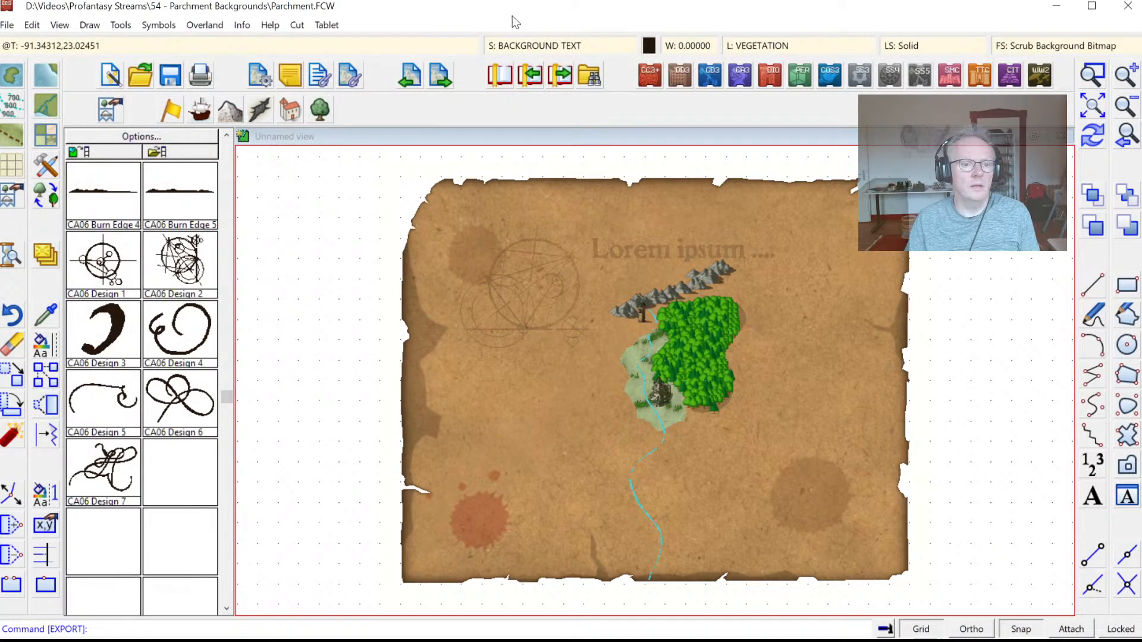
Step: Delete all sheets from SEA through MAP BORDER together with their objects
left_click(522, 48)
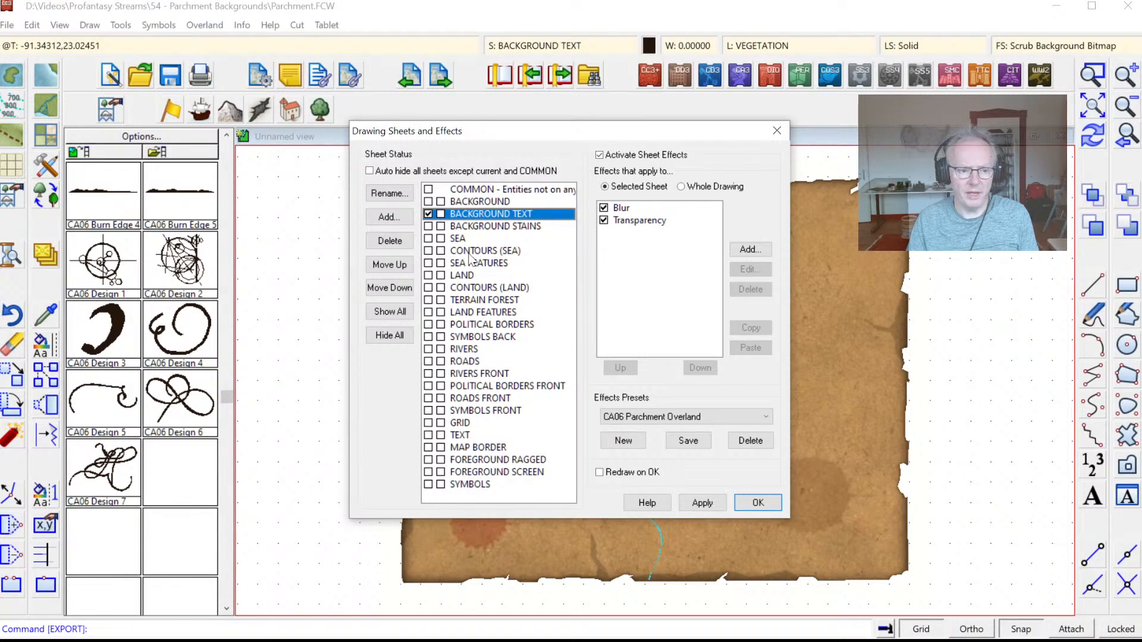
left_click(456, 241)
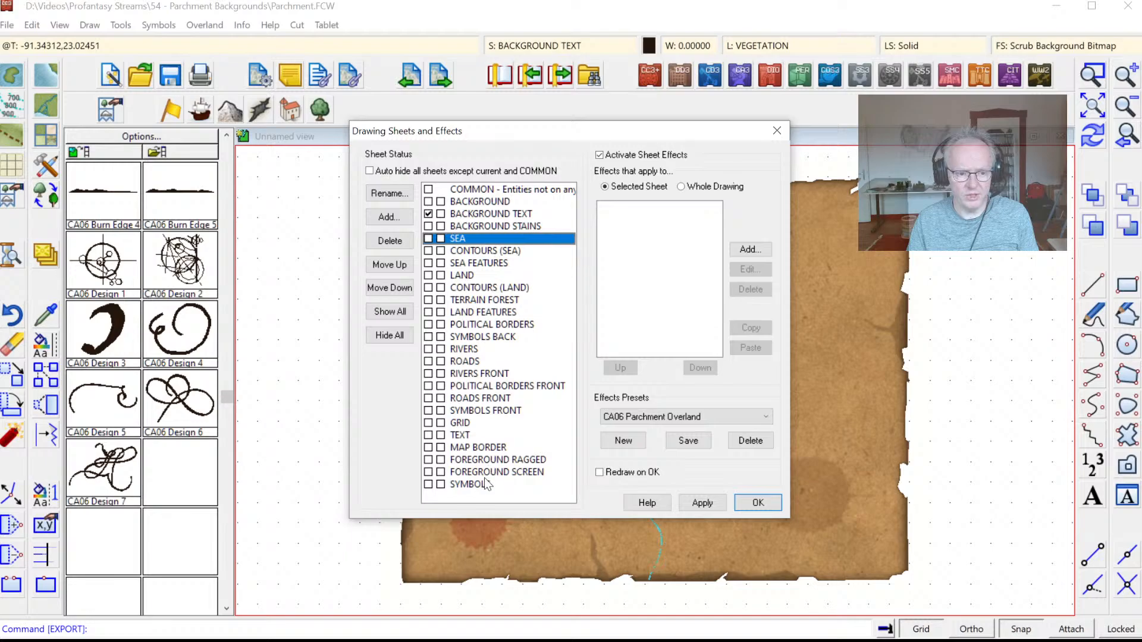
left_click(471, 447)
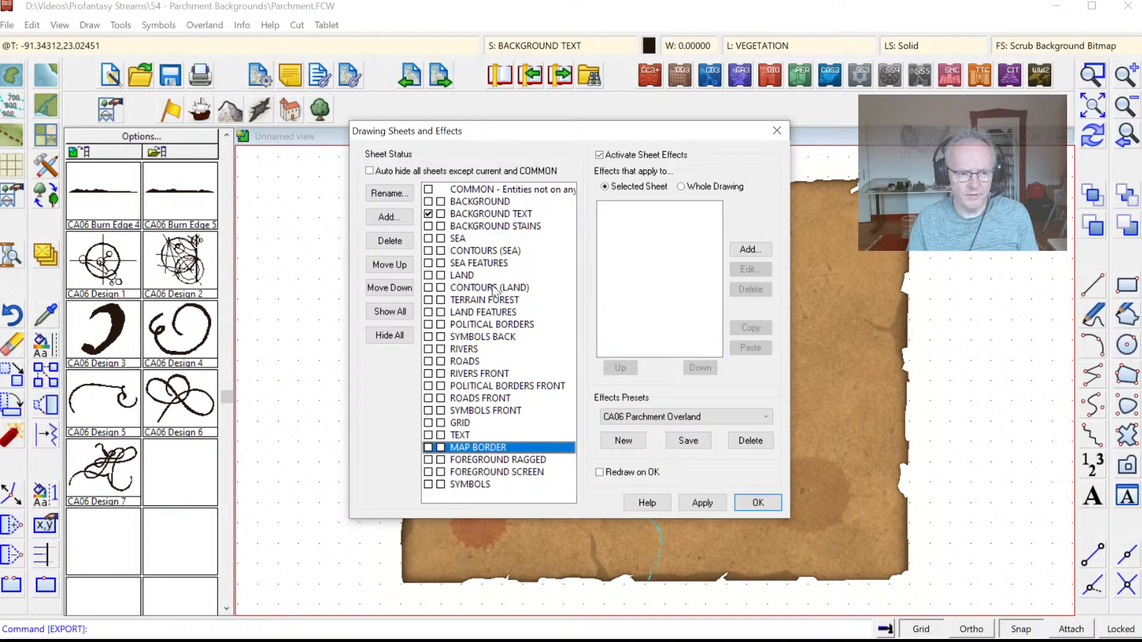
left_click(462, 239, "shift")
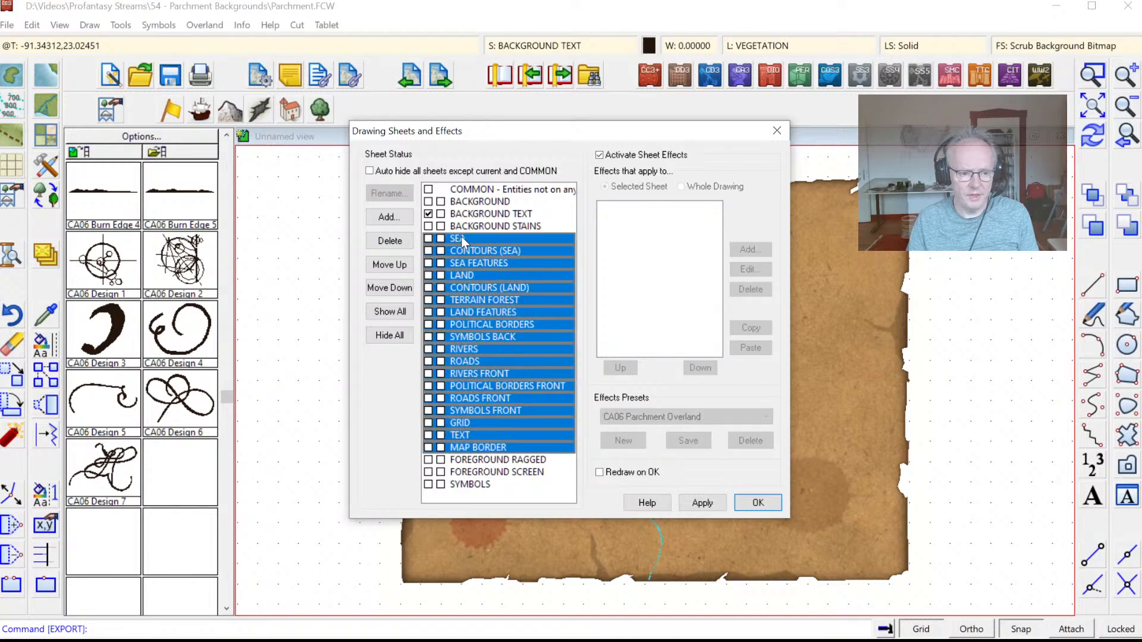
left_click(398, 245)
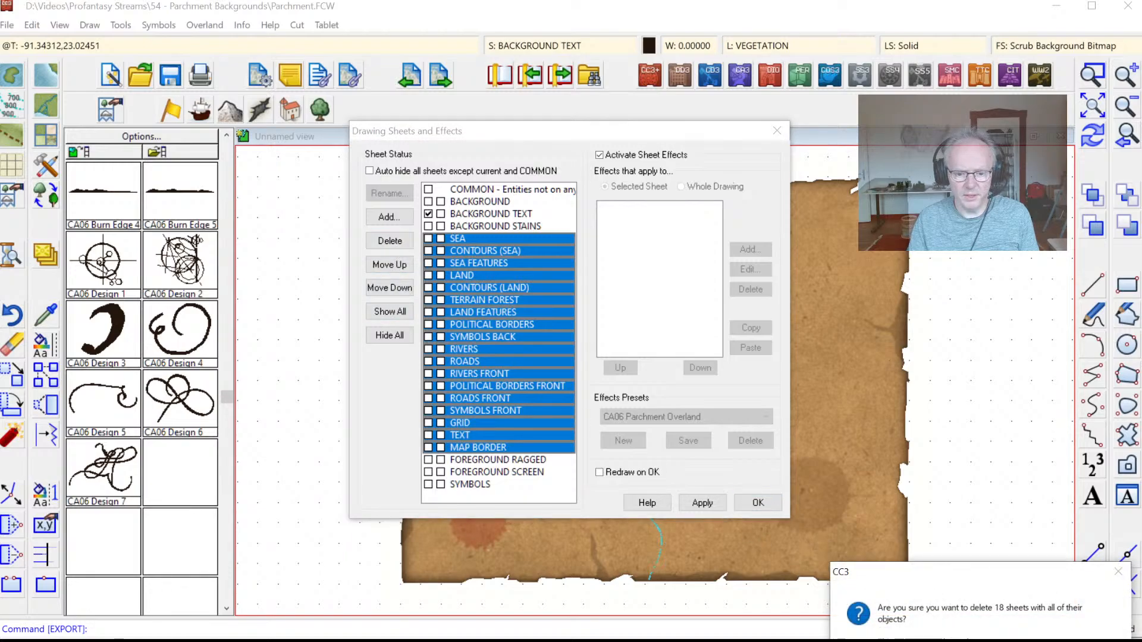
left_click(912, 621)
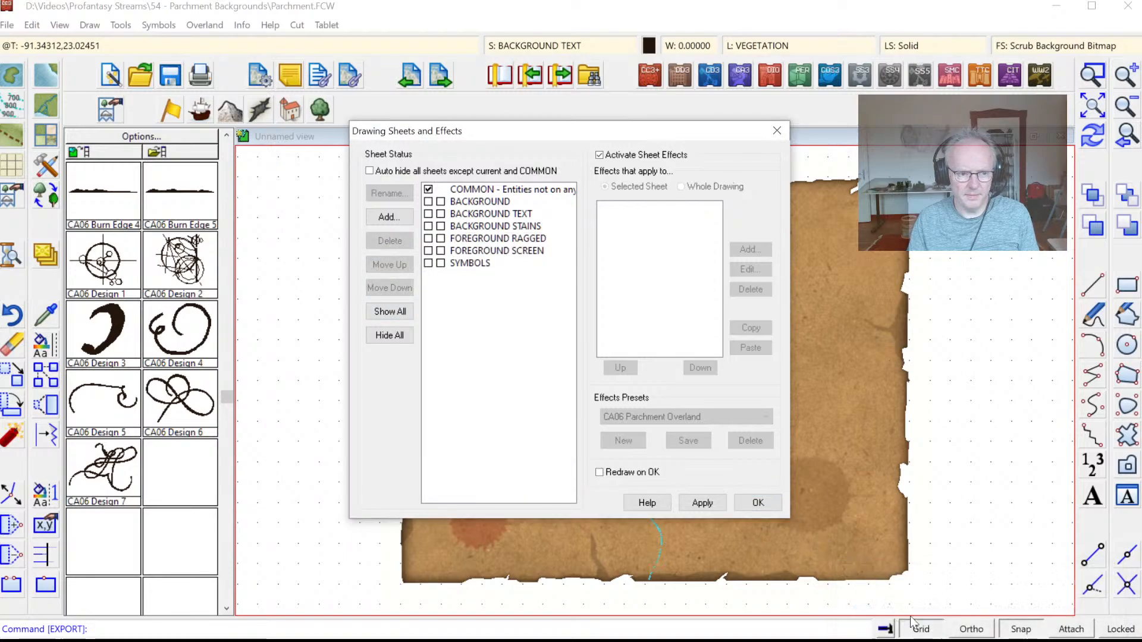
Step: Delete the SYMBOLS sheet with its objects and accept the changes to the drawing's sheets
left_click(469, 263)
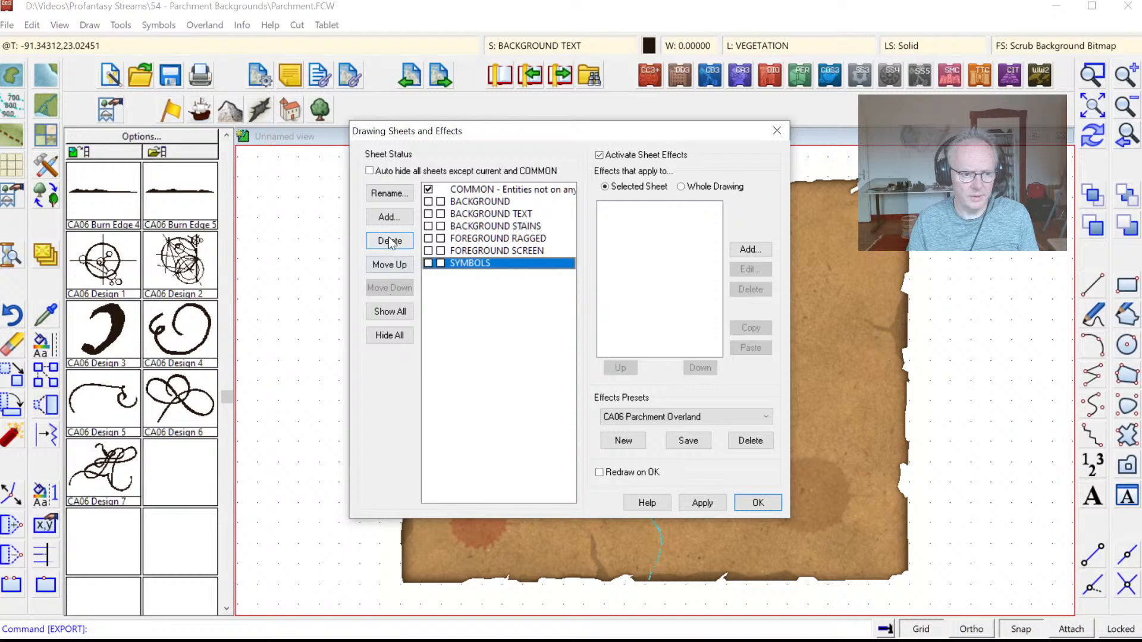
left_click(389, 241)
key("Return")
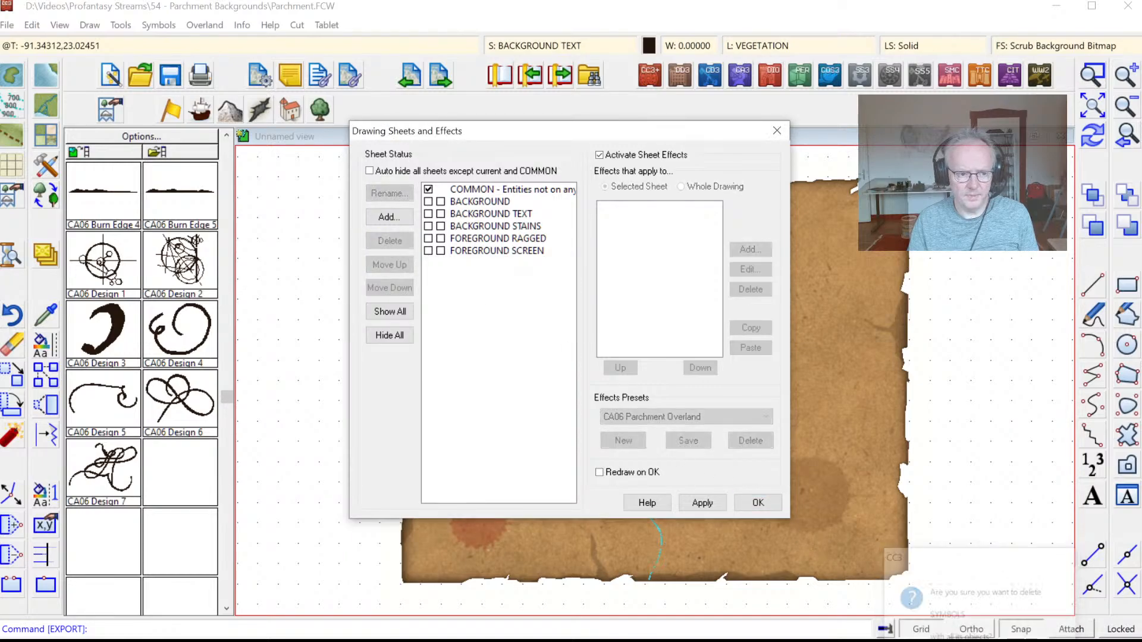
left_click(758, 503)
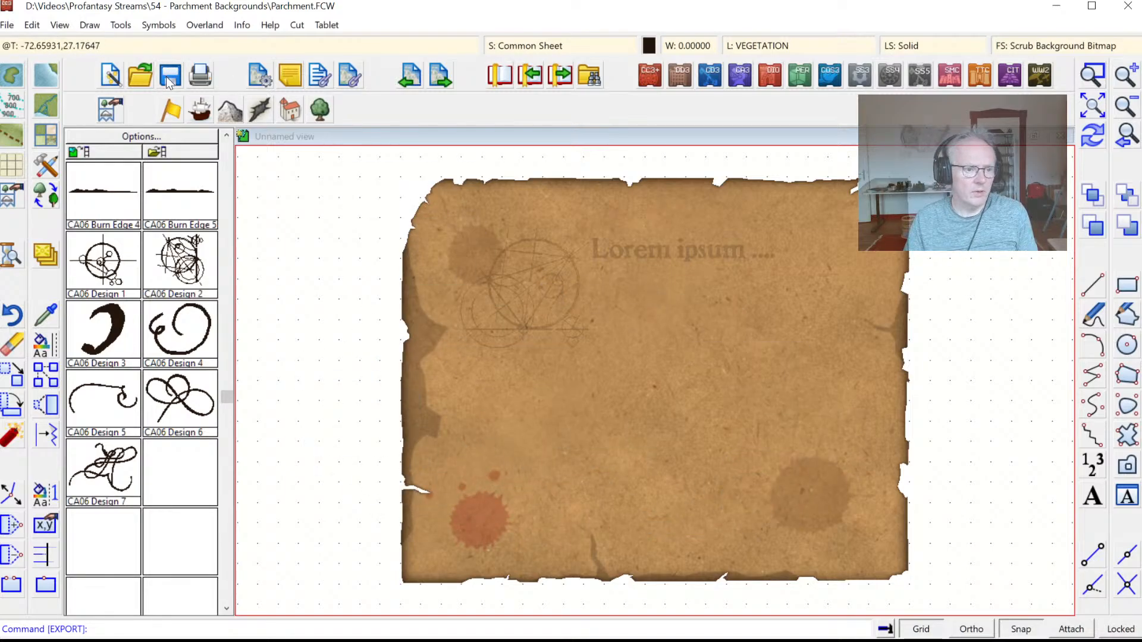
Step: Switch to the CA169_Cadbury map and make BACKGROUND the current sheet, with all sheets except current and COMMON automatically hidden
key("alt+Tab")
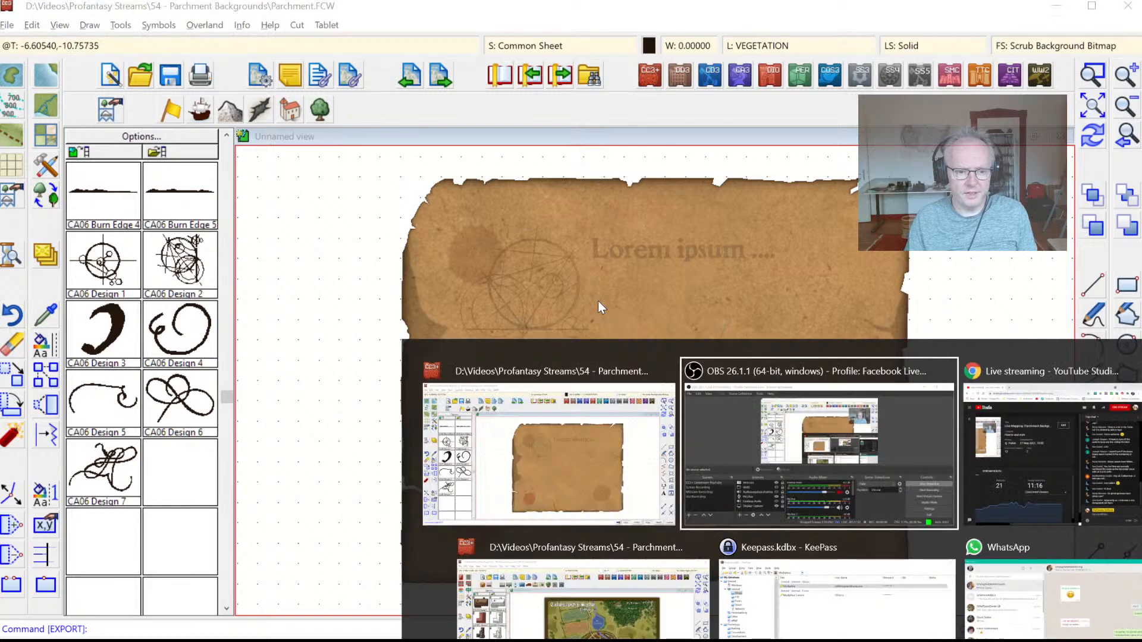
left_click(587, 604)
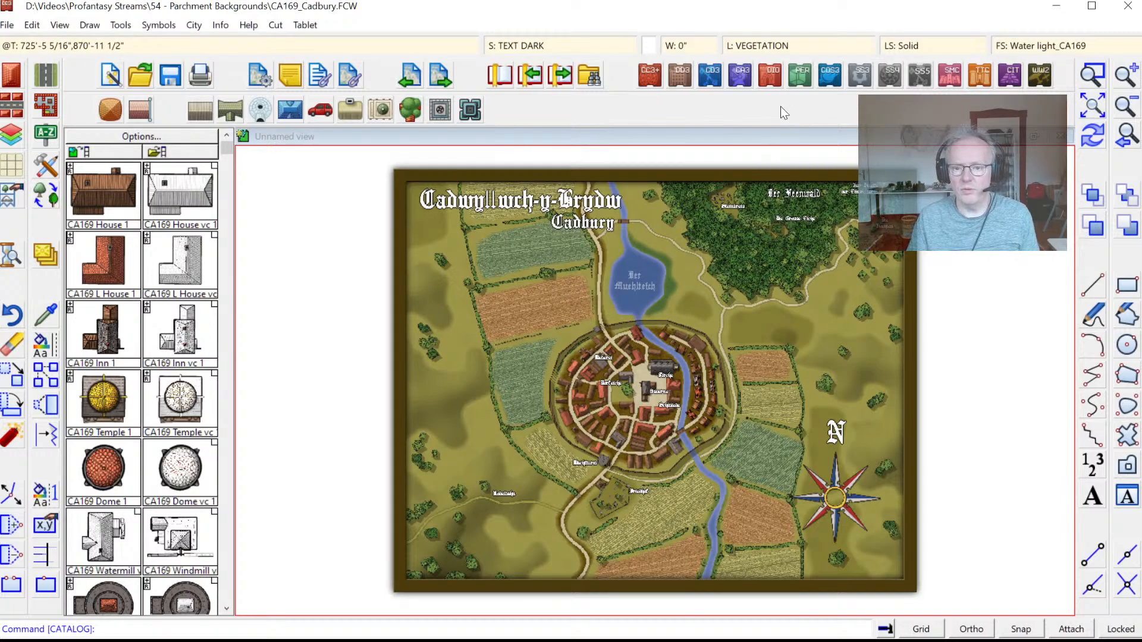
left_click(540, 45)
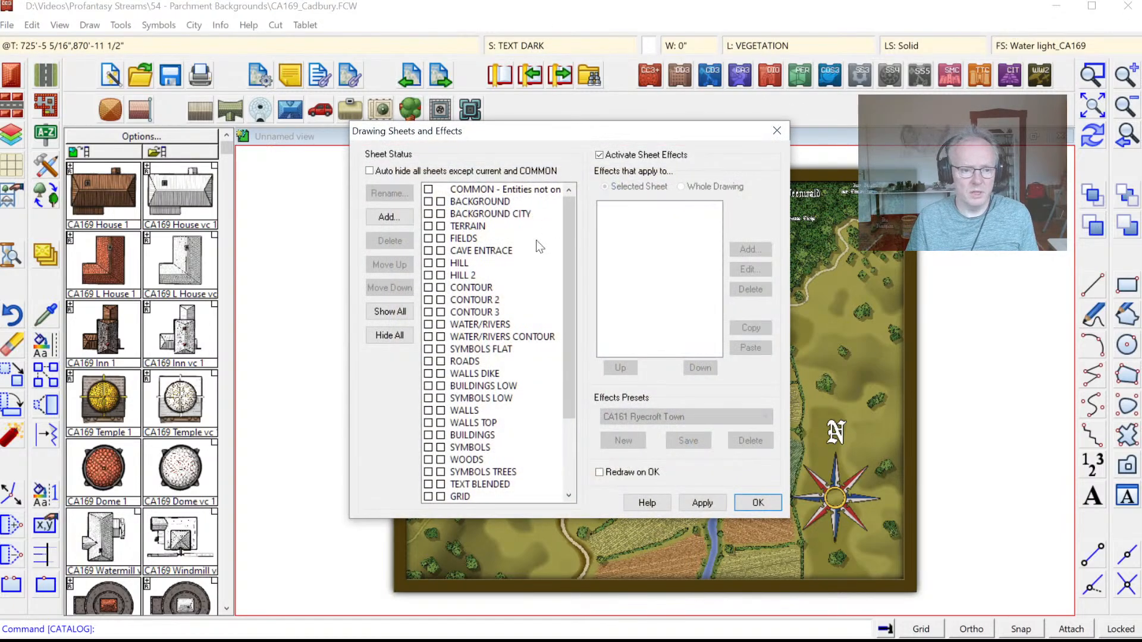
left_click(479, 202)
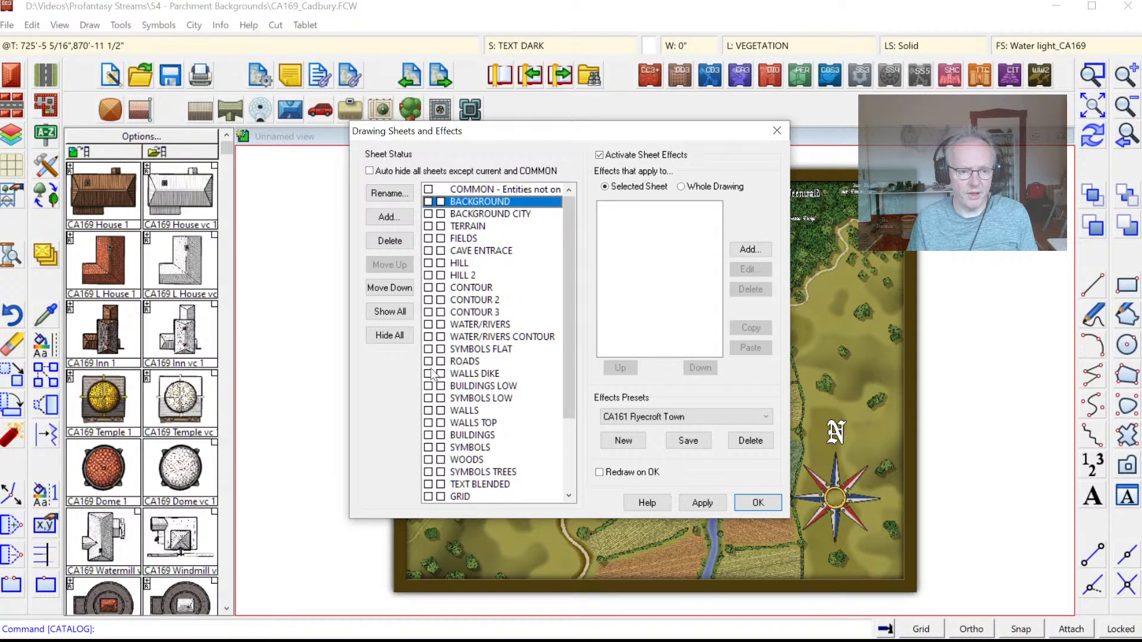
left_click(388, 337)
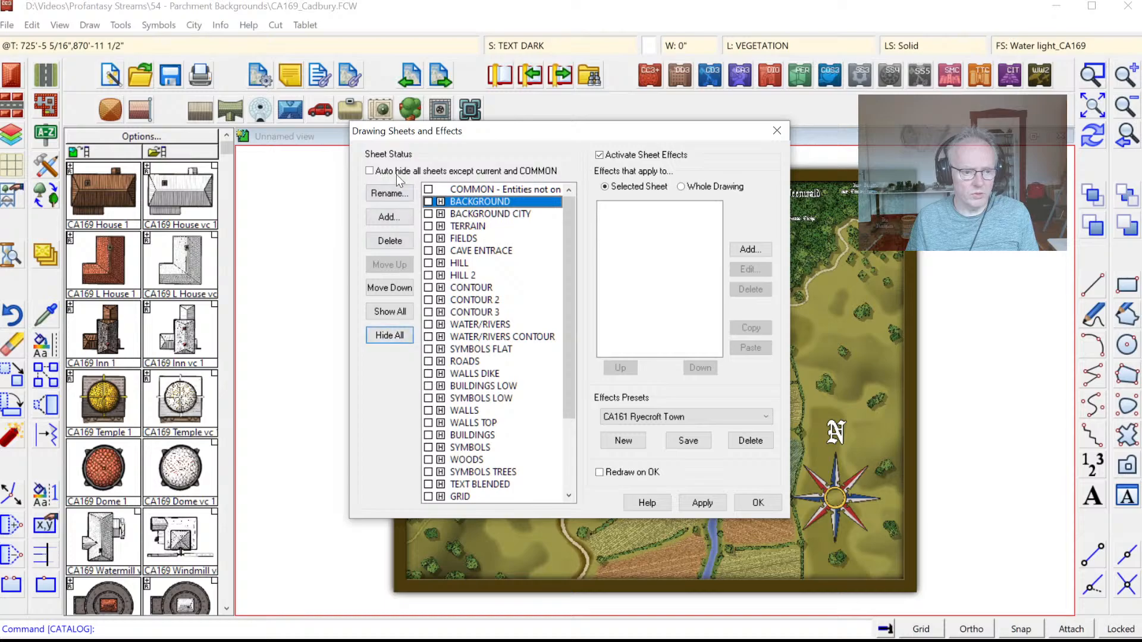
left_click(374, 172)
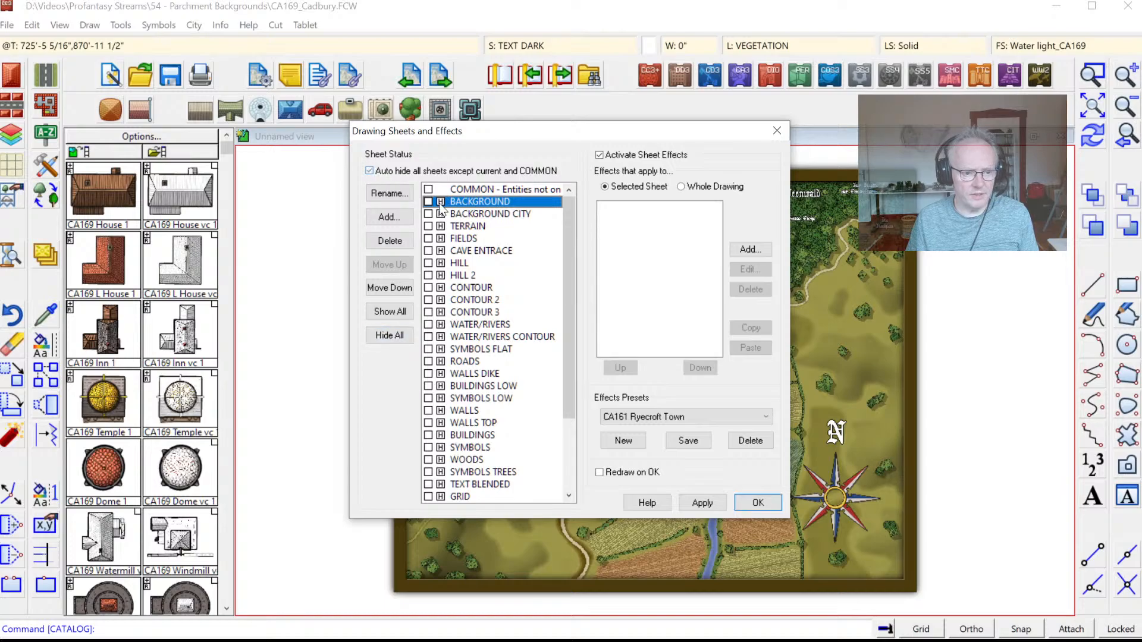
left_click(755, 501)
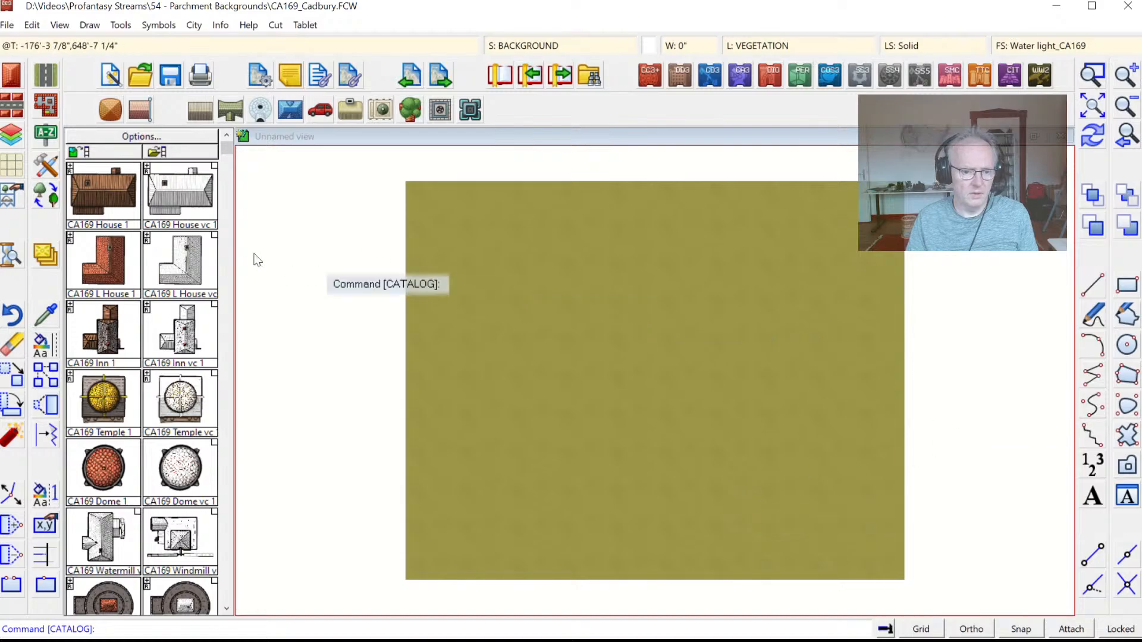
Step: Erase the green background rectangle on the BACKGROUND sheet
left_click(13, 345)
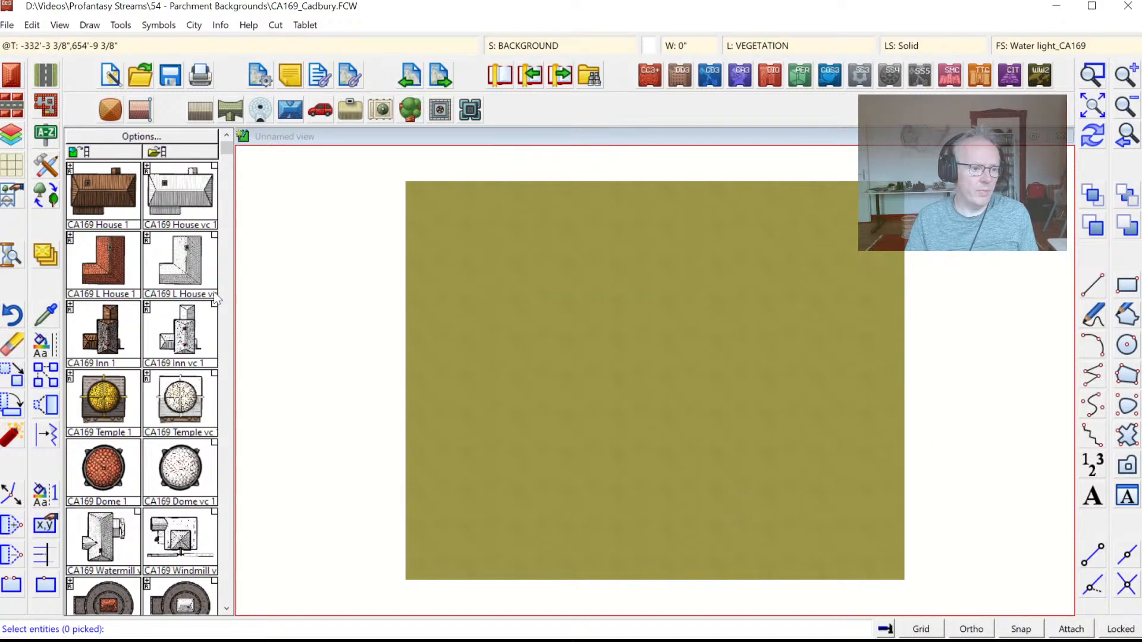
left_click(463, 181)
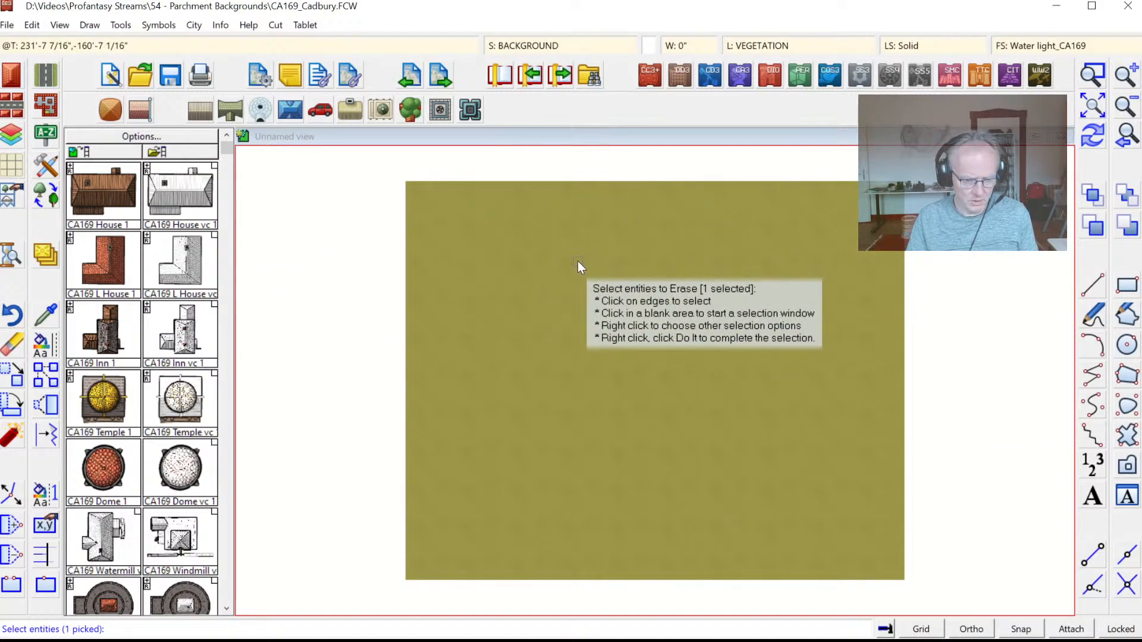
key("Return")
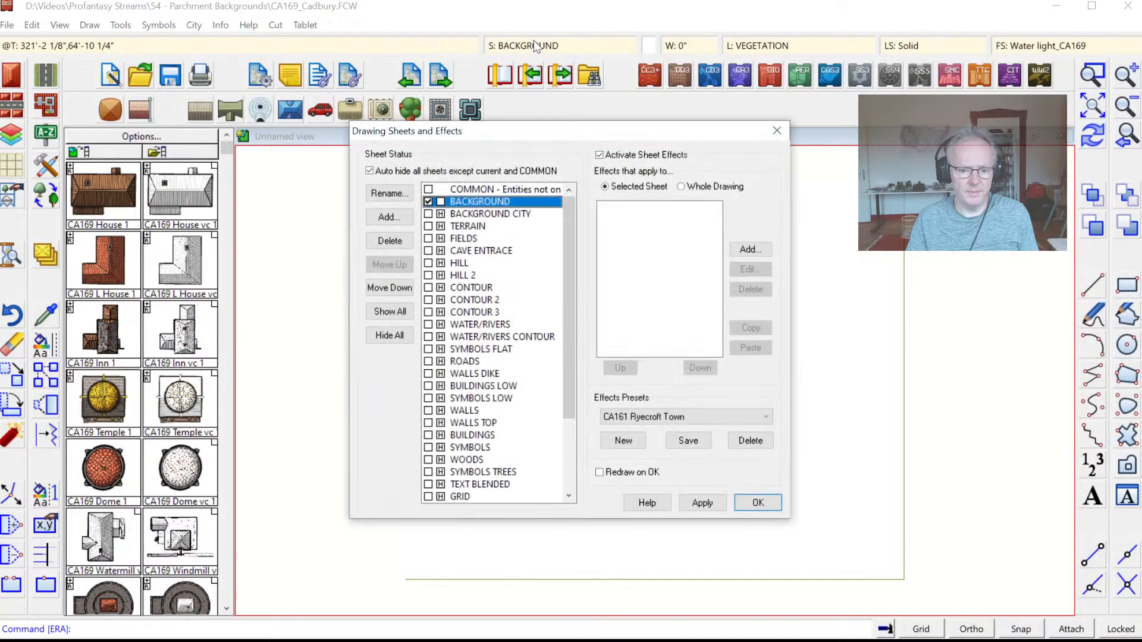
Step: Make MAP BORDER the current sheet and turn off automatic hiding while the other sheets stay hidden
left_click_drag(569, 212, 545, 391)
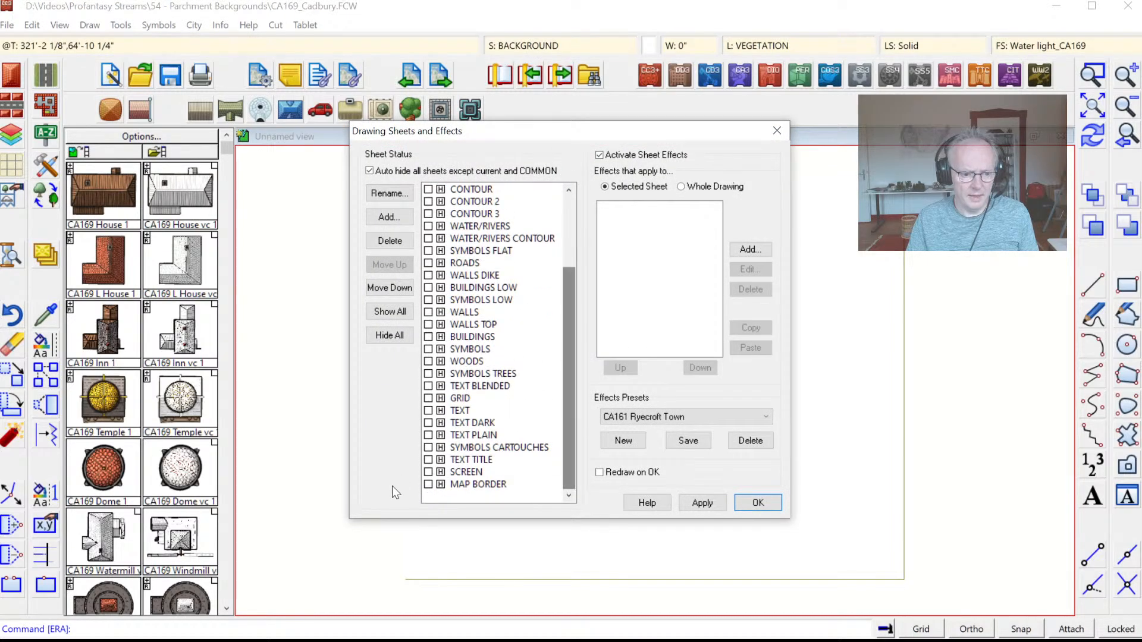
left_click(430, 484)
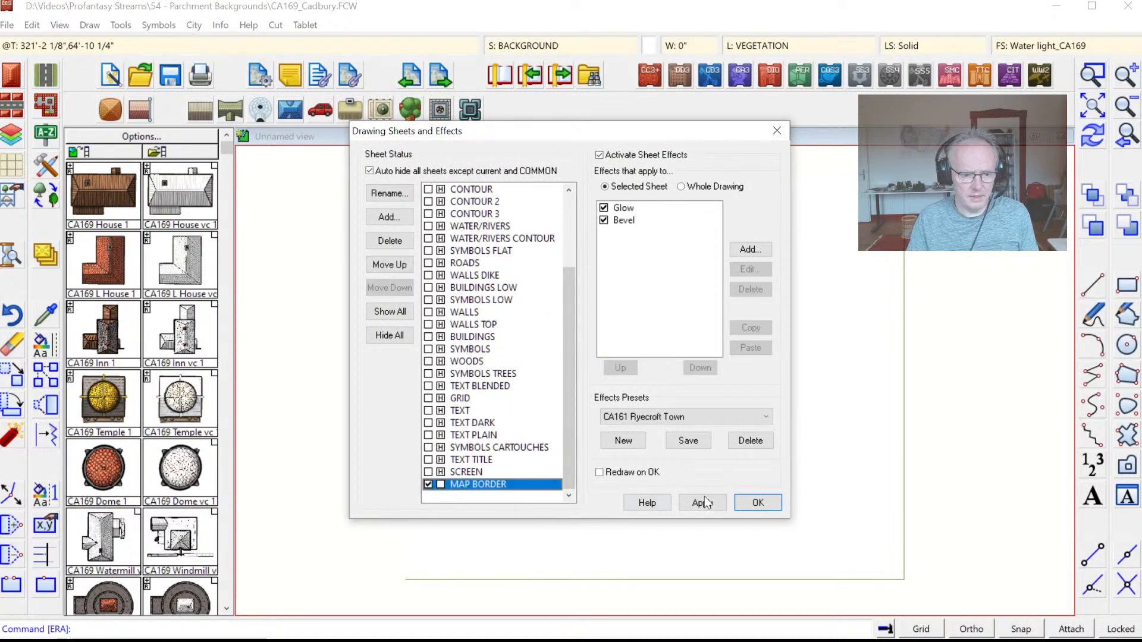
left_click(753, 500)
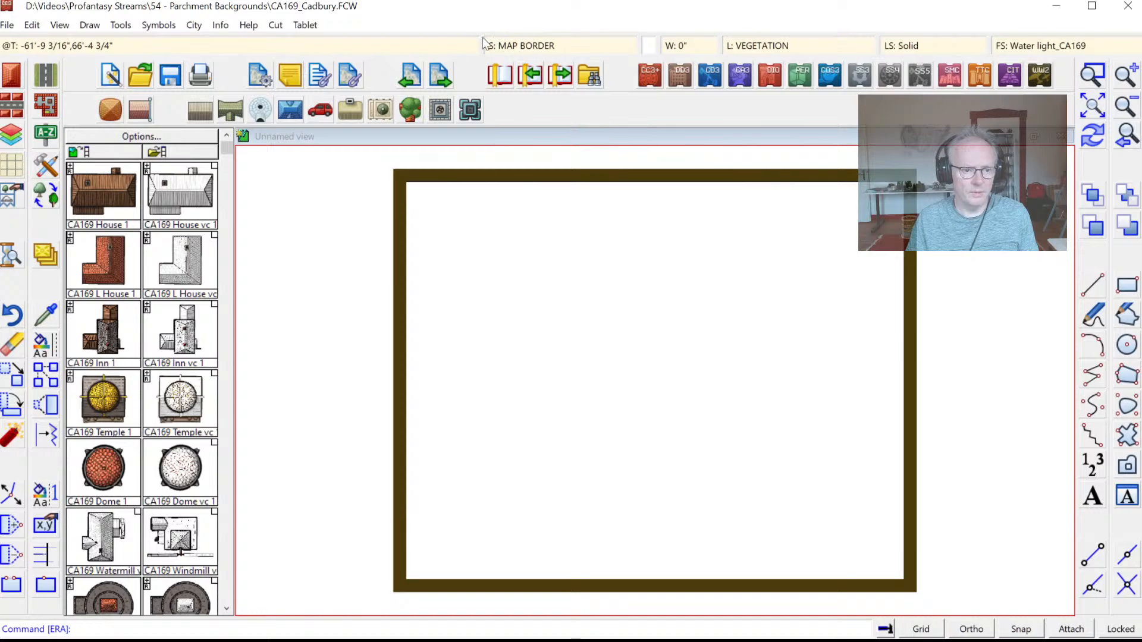
left_click(519, 47)
left_click(447, 473)
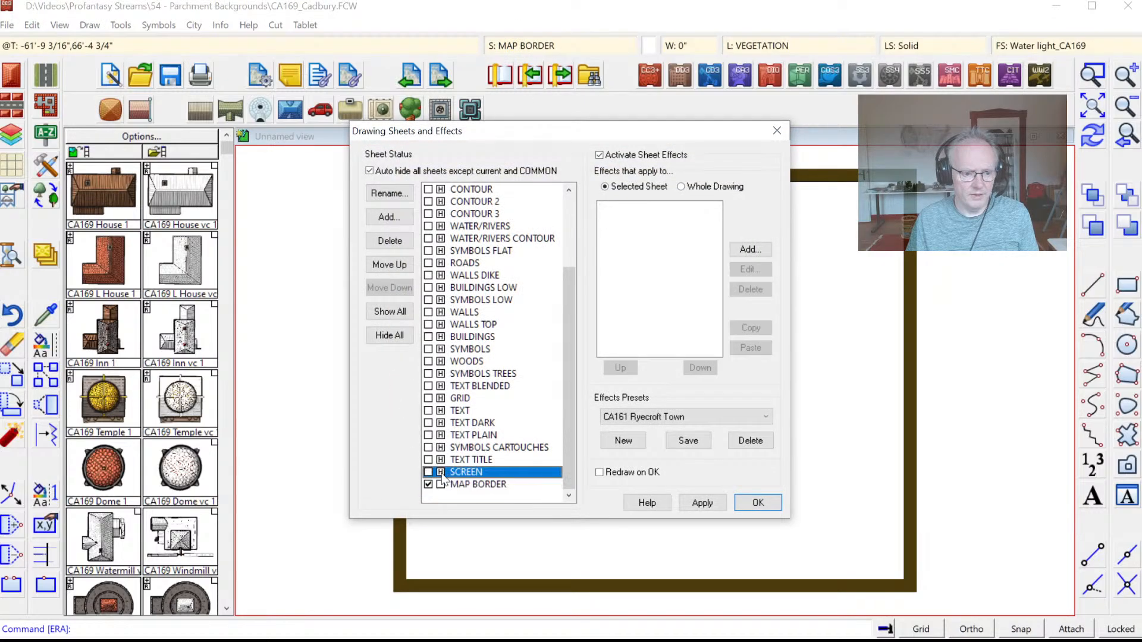
left_click(387, 173)
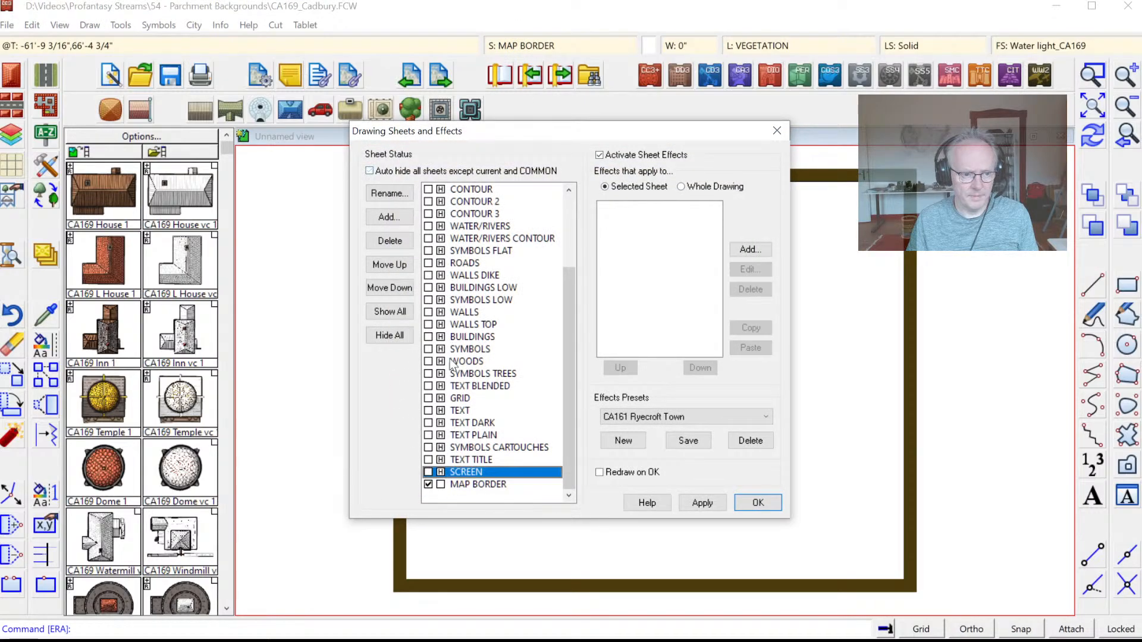
left_click(768, 504)
Step: Erase all pieces of the brown map border, including its remaining outline, and show all sheets of the town map
left_click(18, 347)
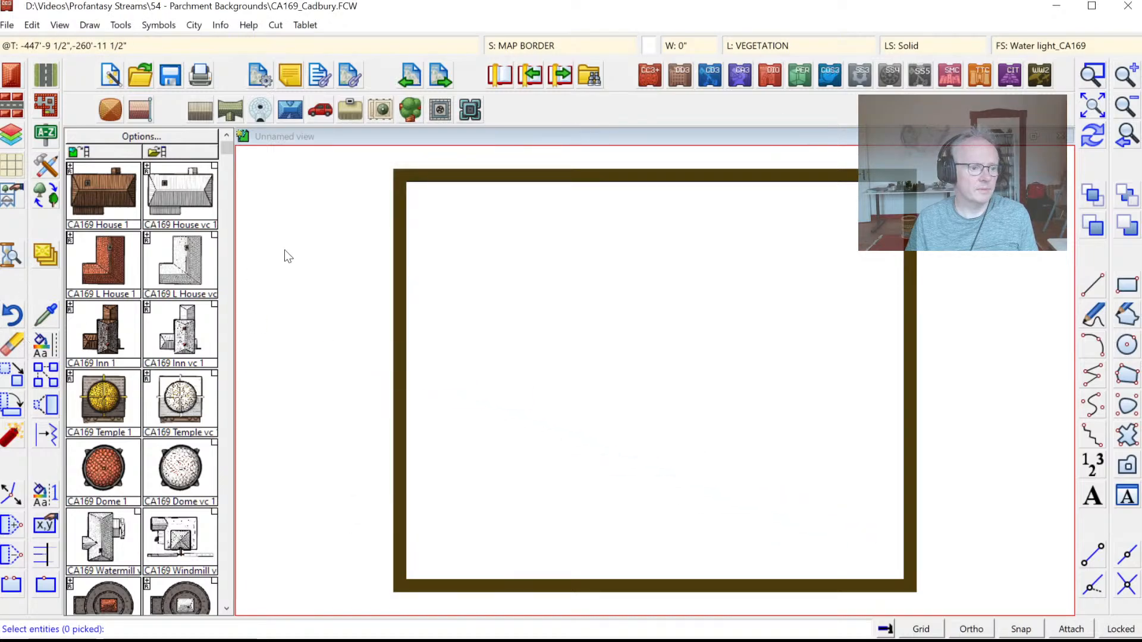
left_click(351, 162)
left_click(479, 280)
right_click(542, 280)
left_click(540, 285)
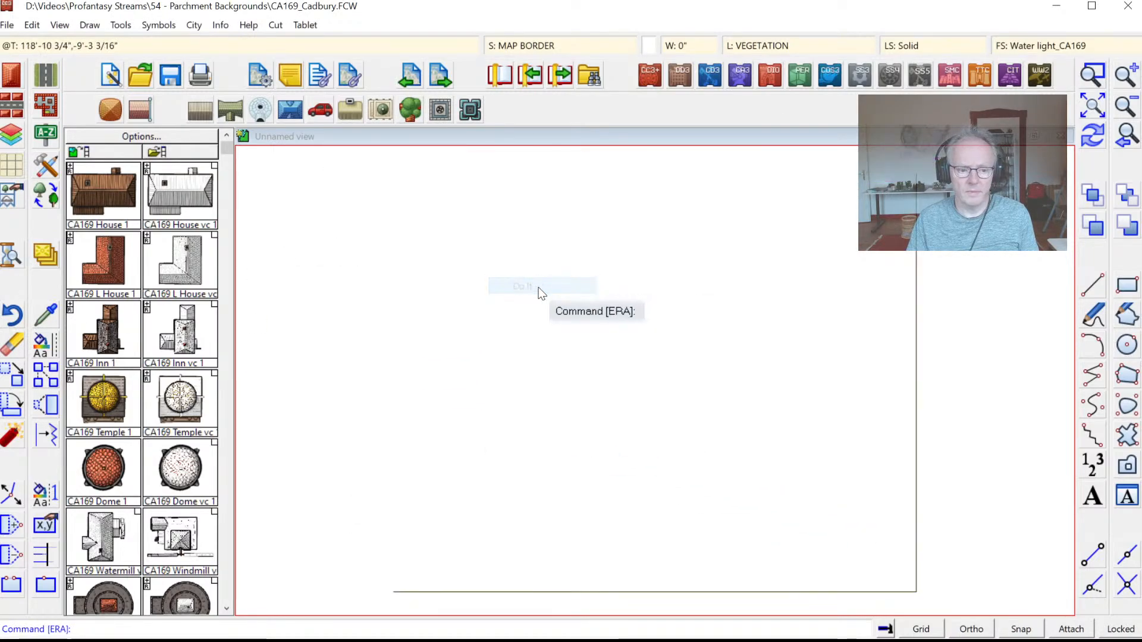
right_click(734, 513)
left_click(840, 547)
left_click(965, 610)
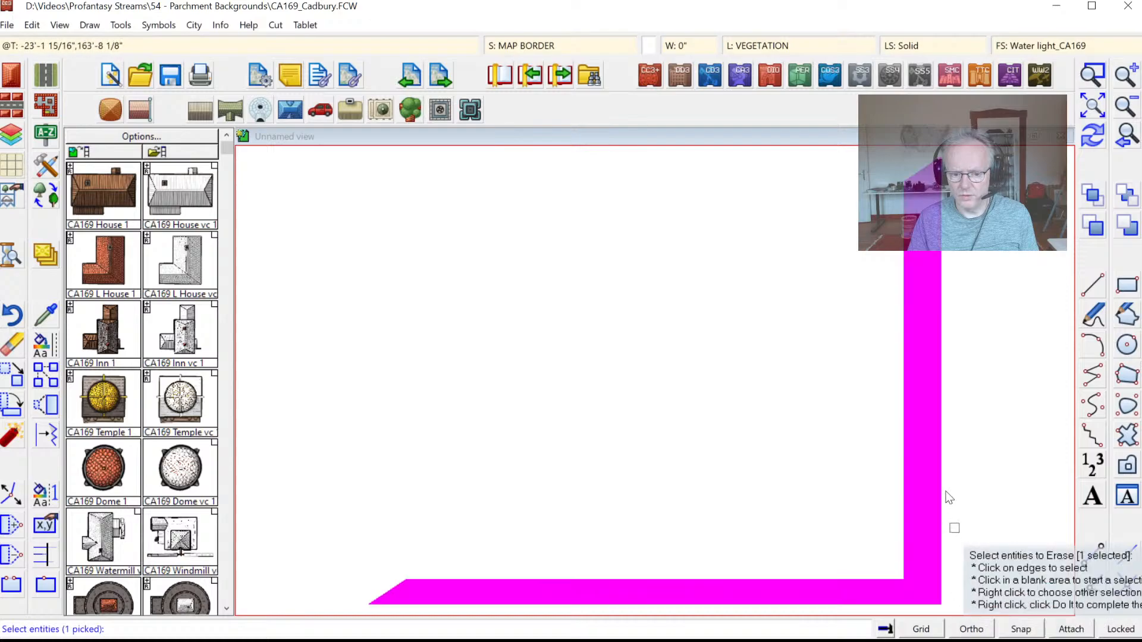
right_click(840, 361)
left_click(872, 365)
left_click(554, 46)
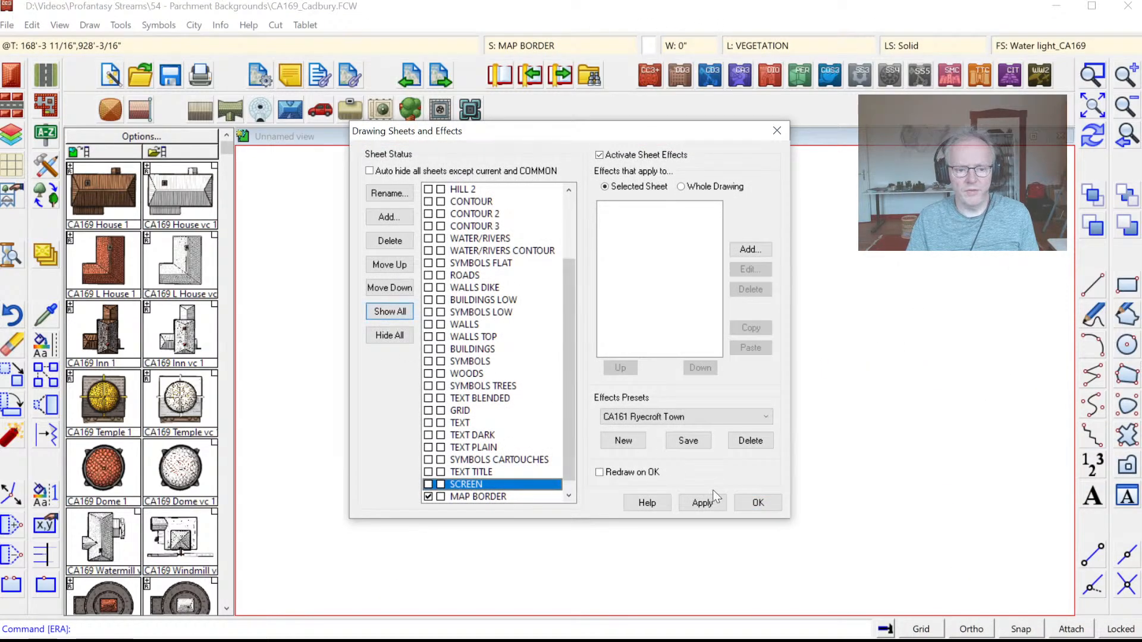
left_click(758, 502)
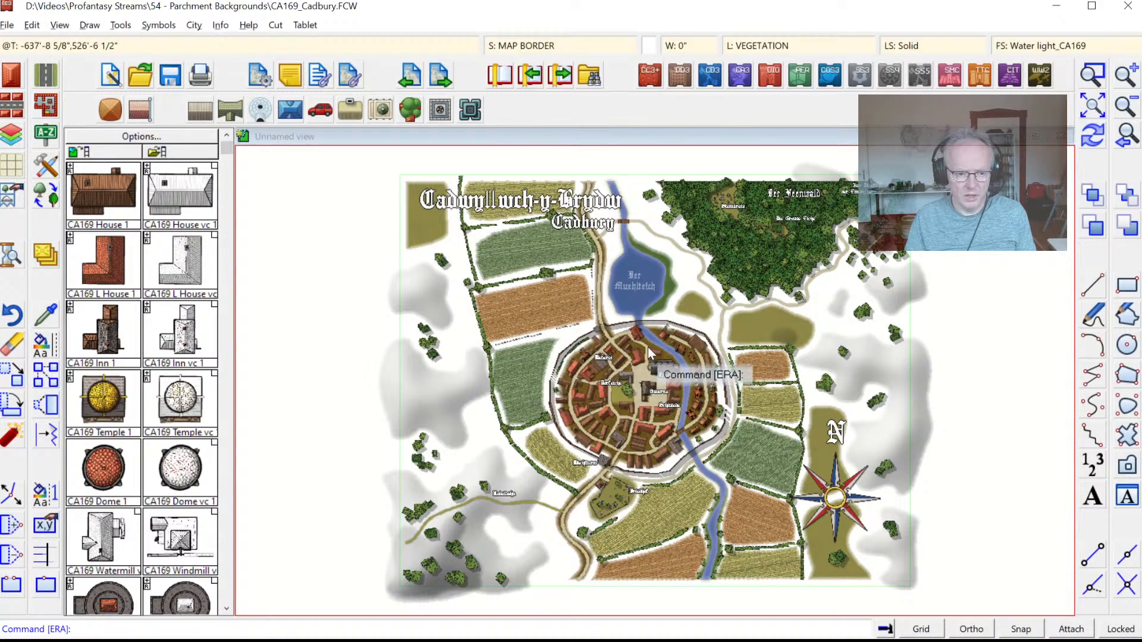
Step: Switch to the Parchment drawing and copy all of its entities to the clipboard with the origin at 0,0
key("alt+Tab")
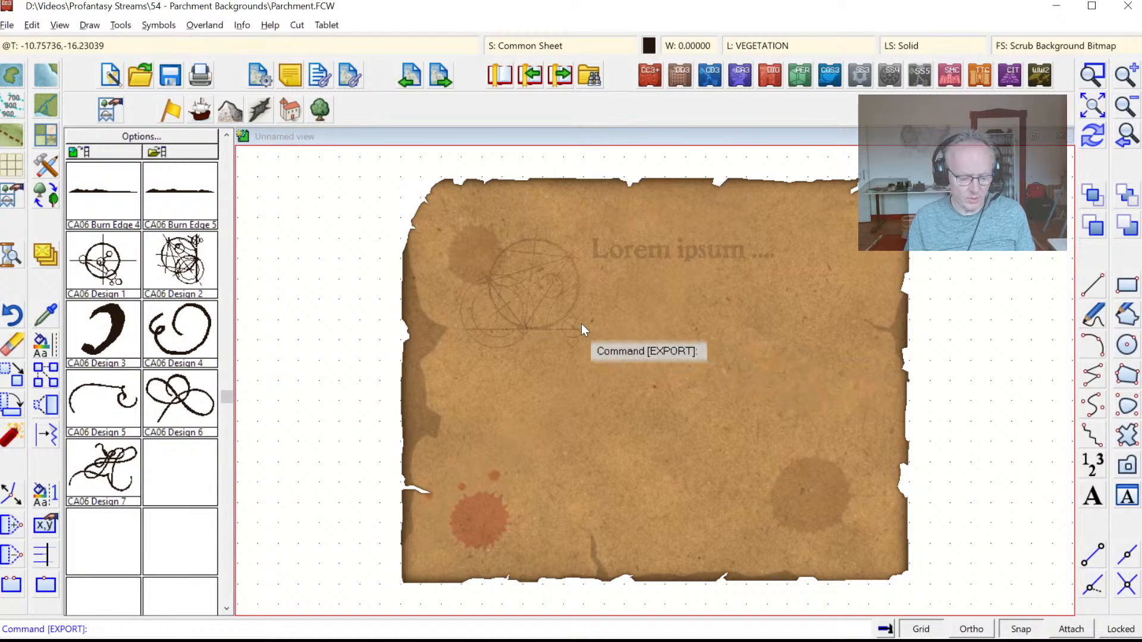
left_click(31, 25)
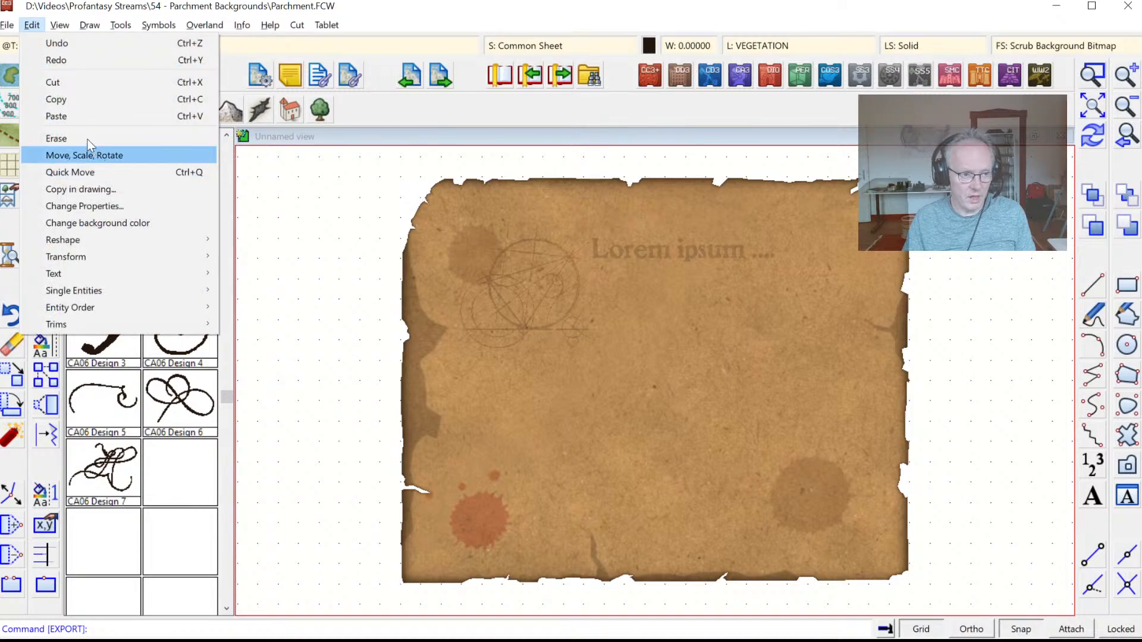
left_click(74, 96)
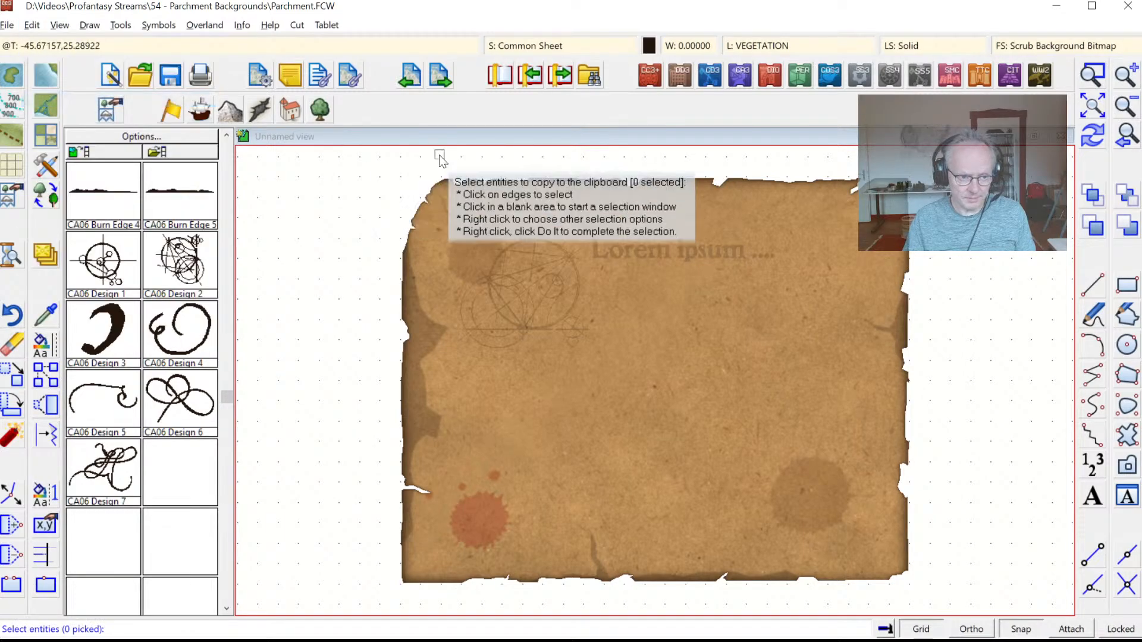
left_click(353, 155)
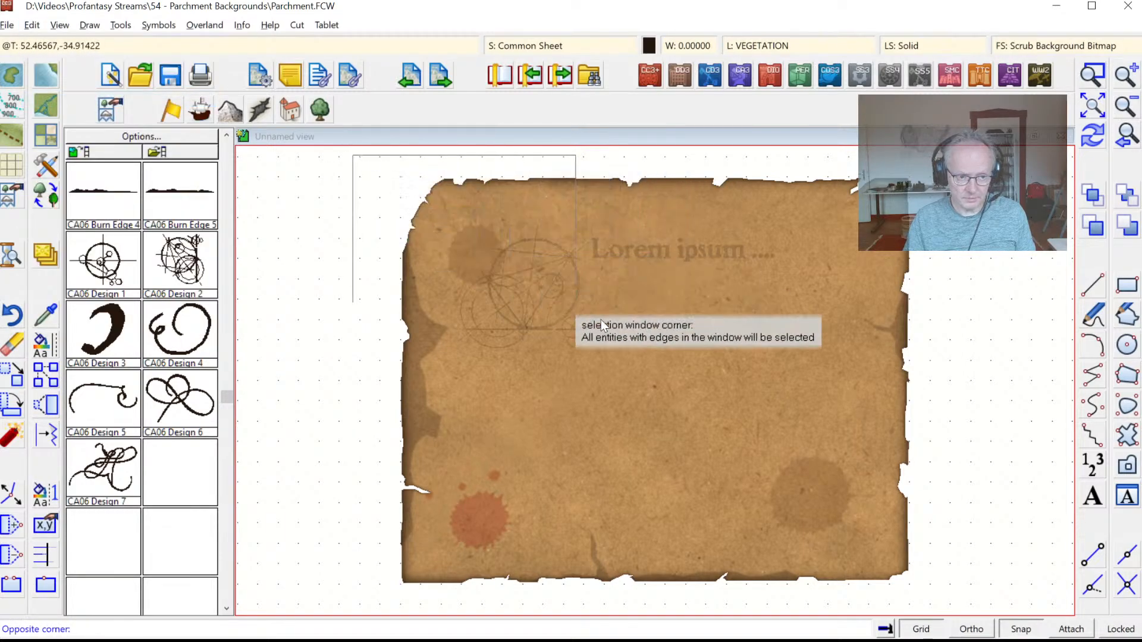
left_click(966, 615)
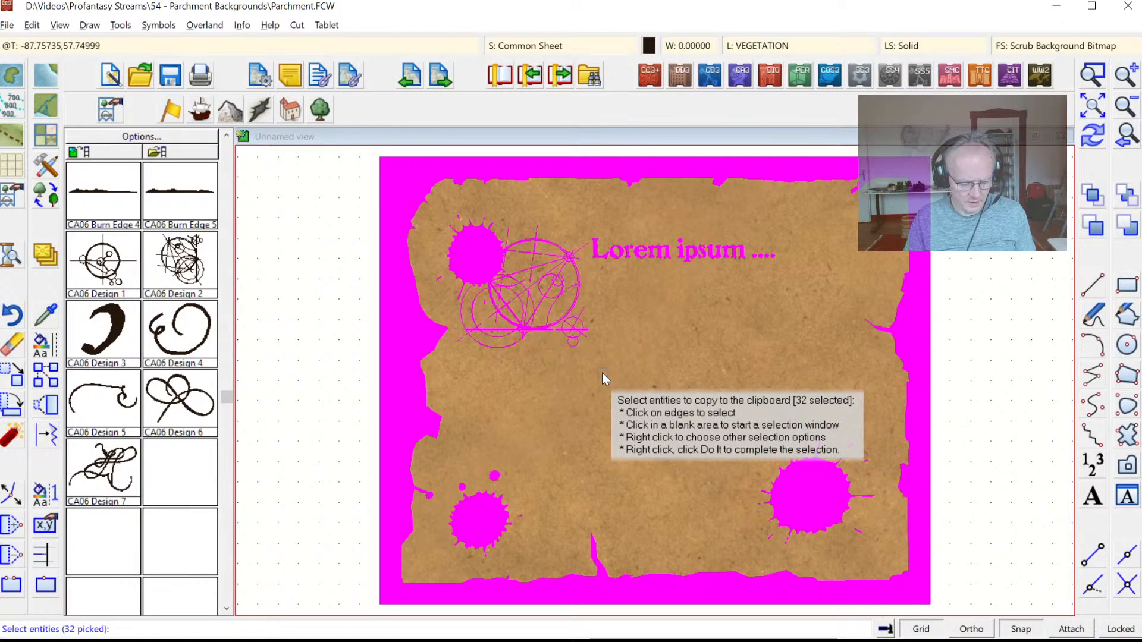
key("d")
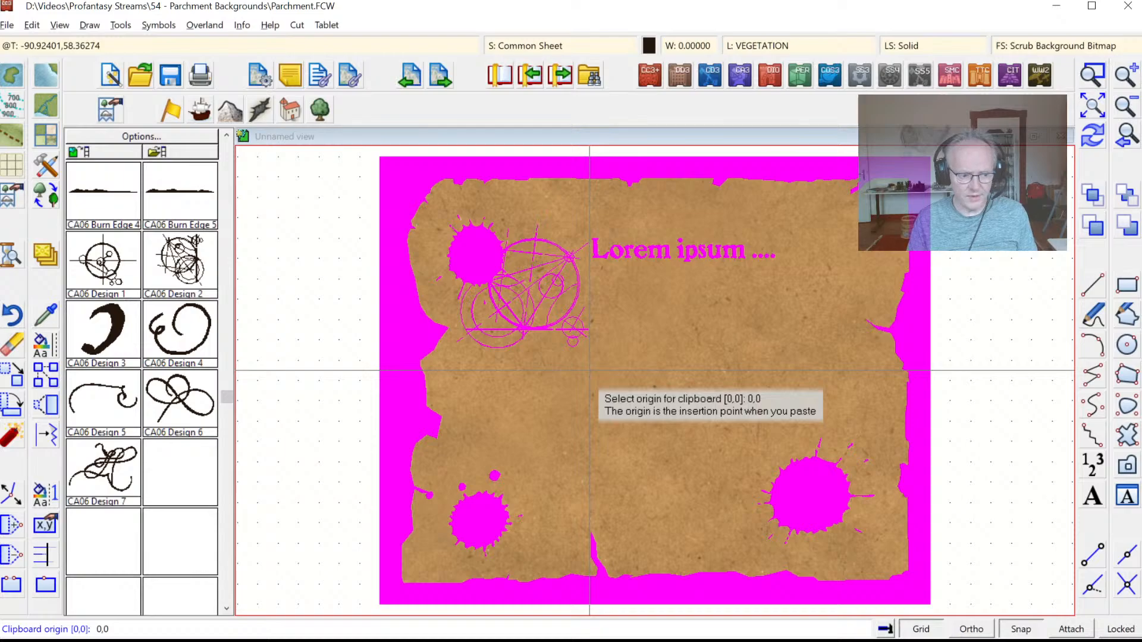
left_click(590, 370)
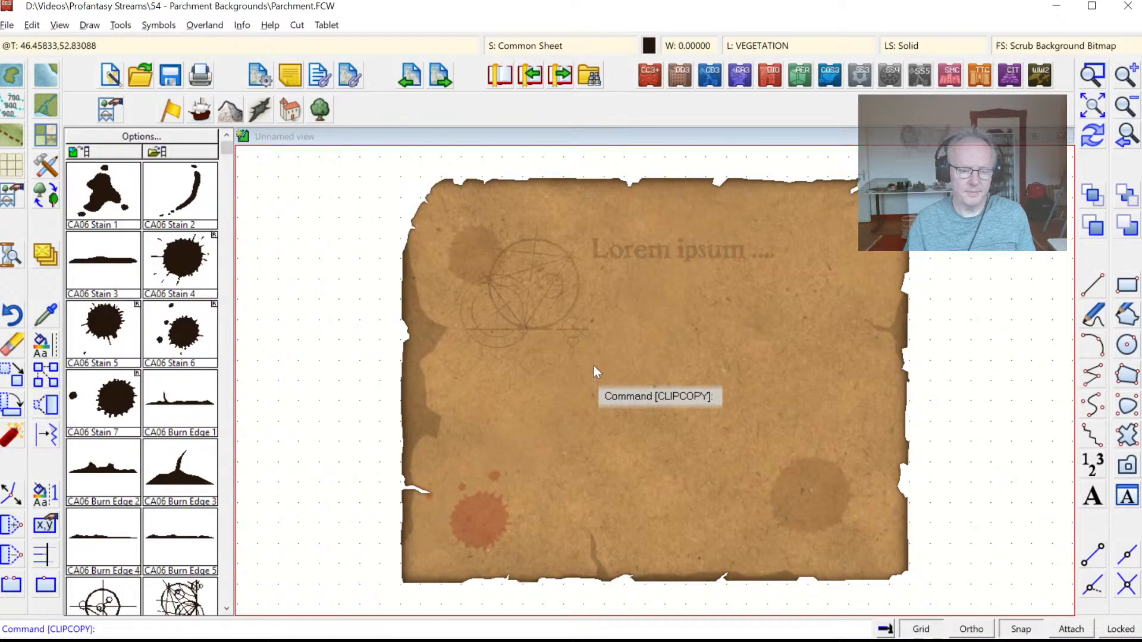
Step: Paste the copied parchment entities into the CA169_Cadbury drawing and scale them about 8.27 times to fit the town map
key("ctrl+Tab")
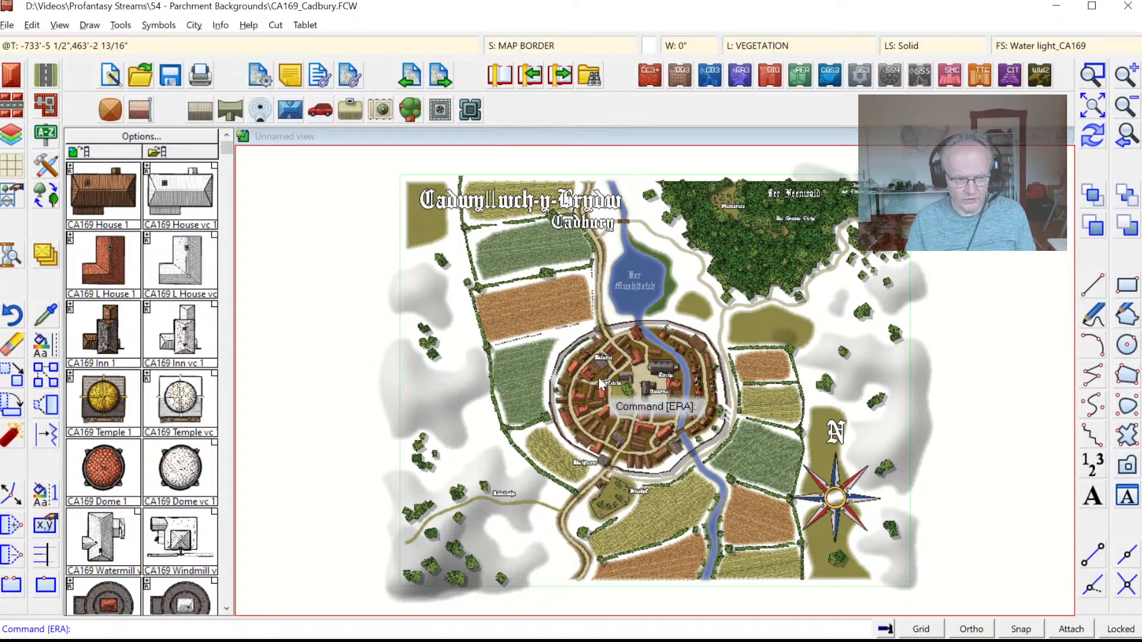
left_click(31, 25)
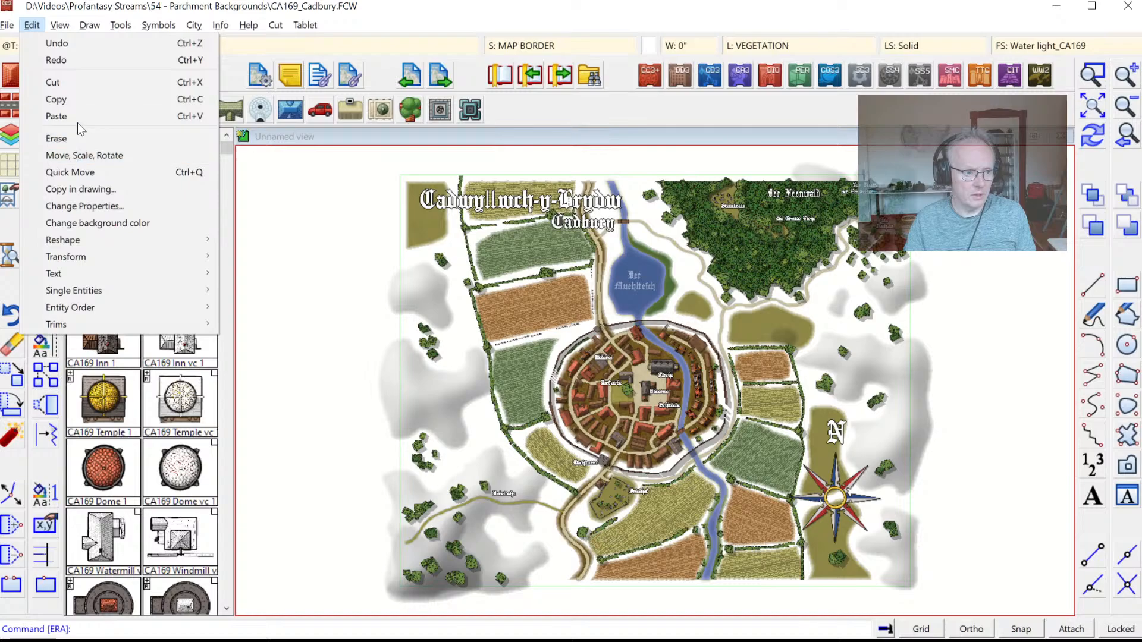
left_click(72, 116)
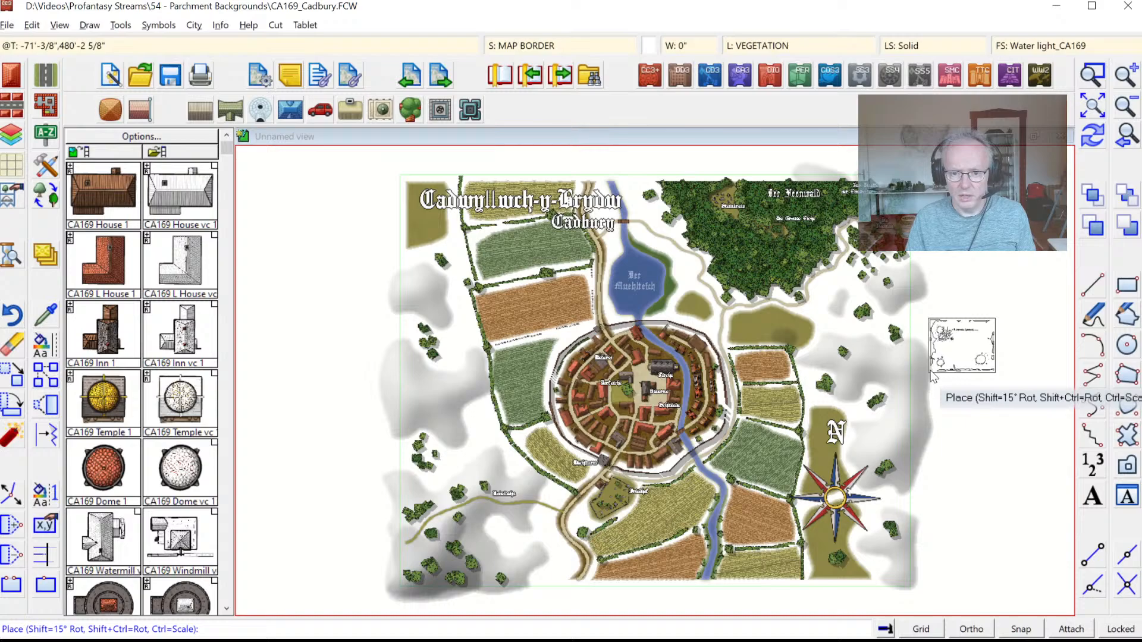
key("ctrl")
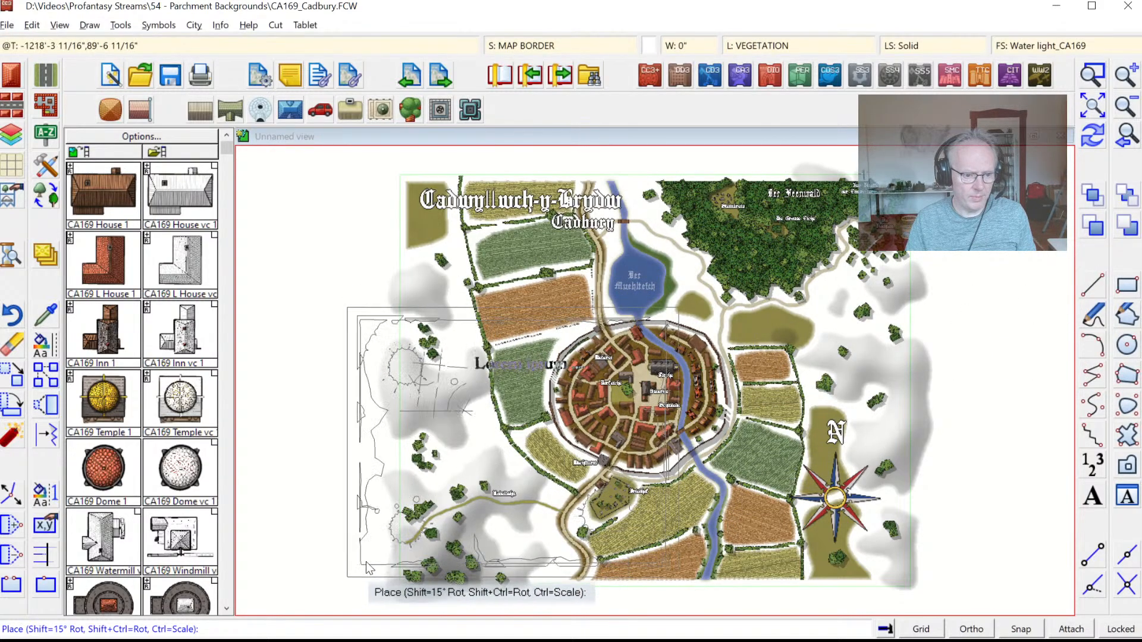
key("ctrl")
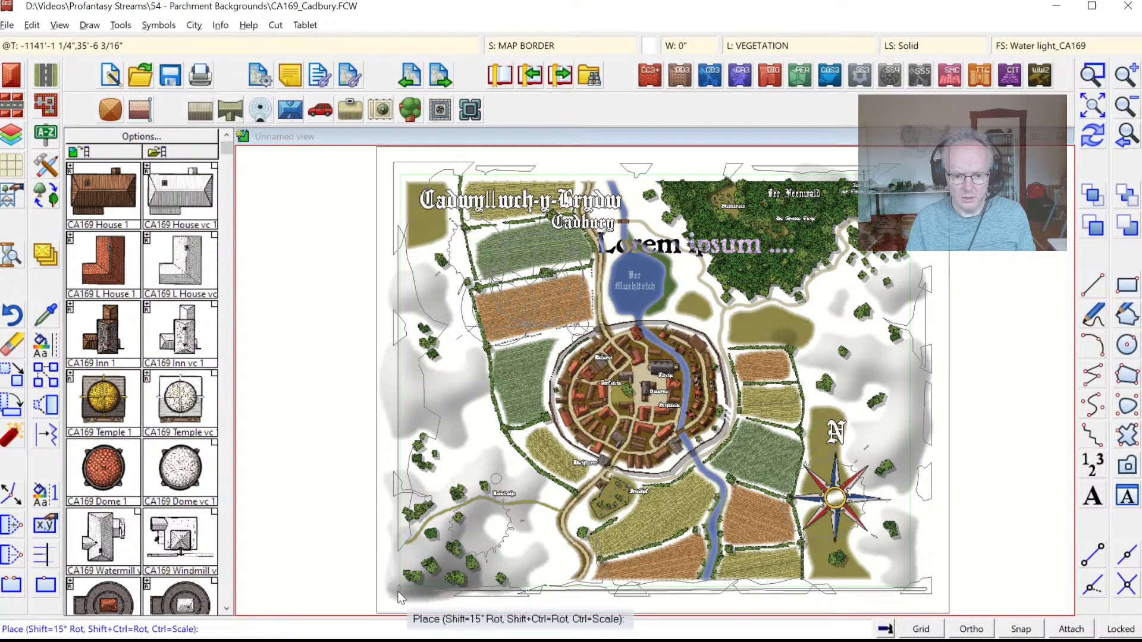
key("ctrl")
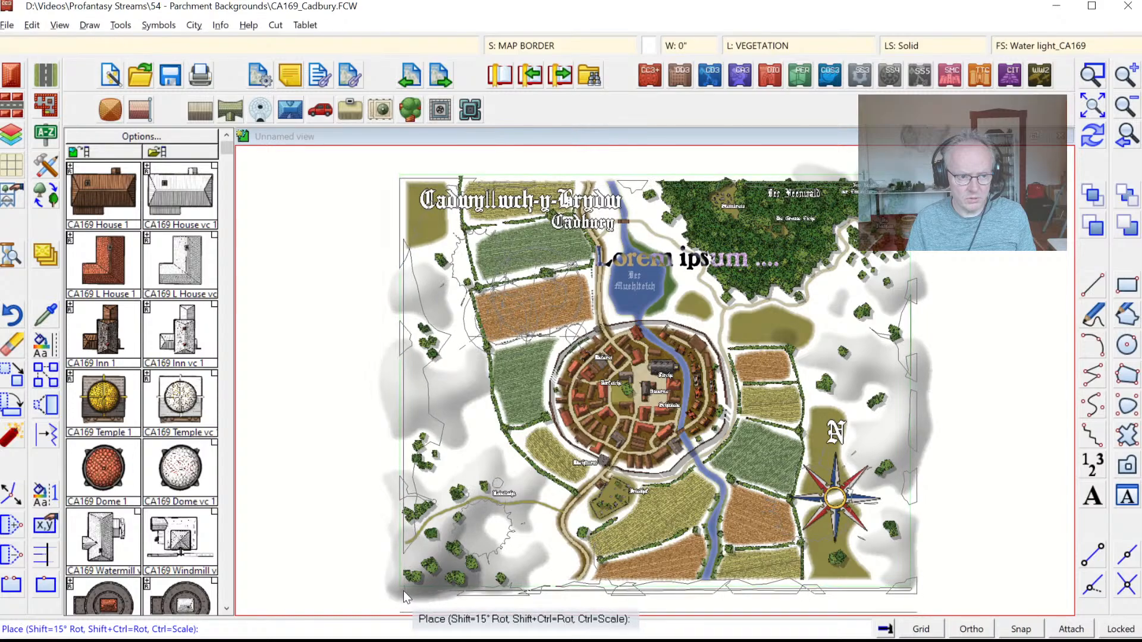
left_click(403, 591)
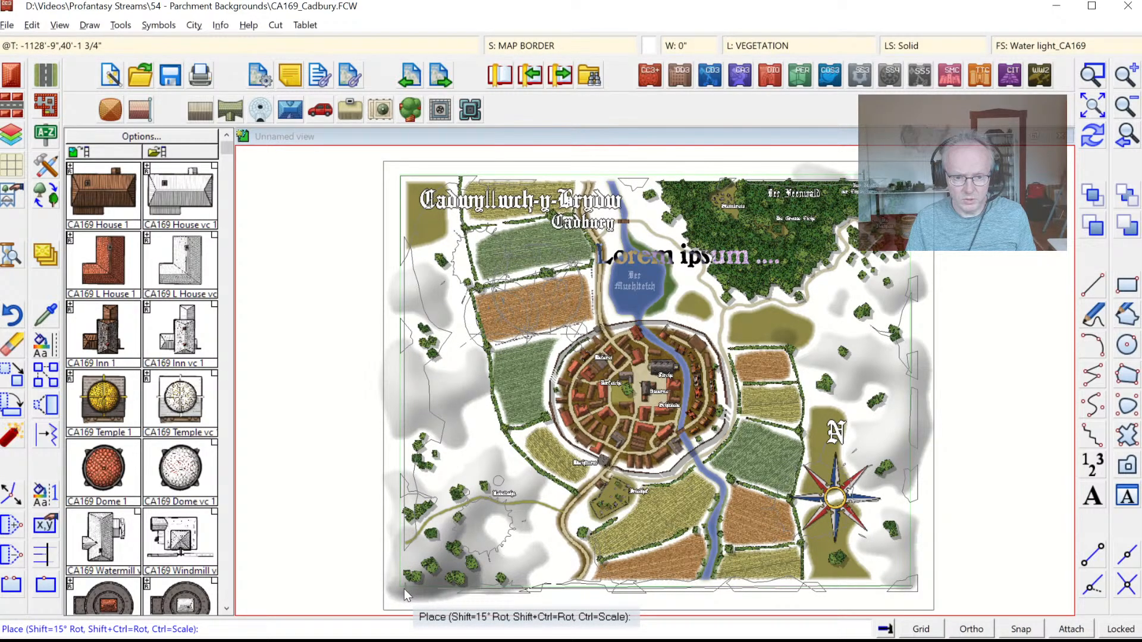
key("ctrl")
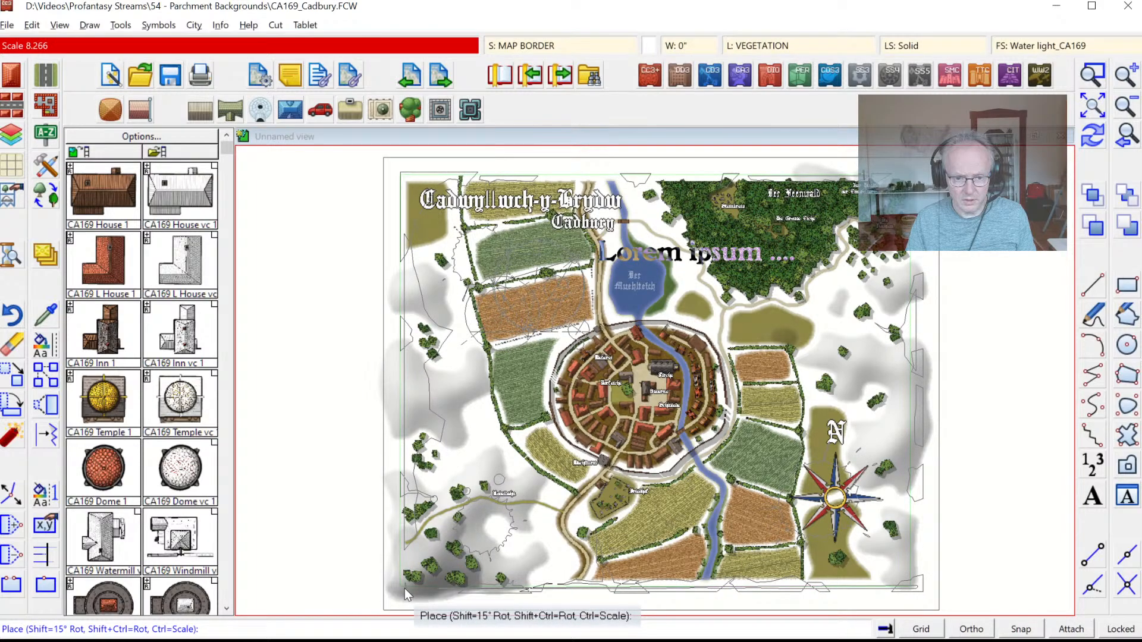
key("ctrl")
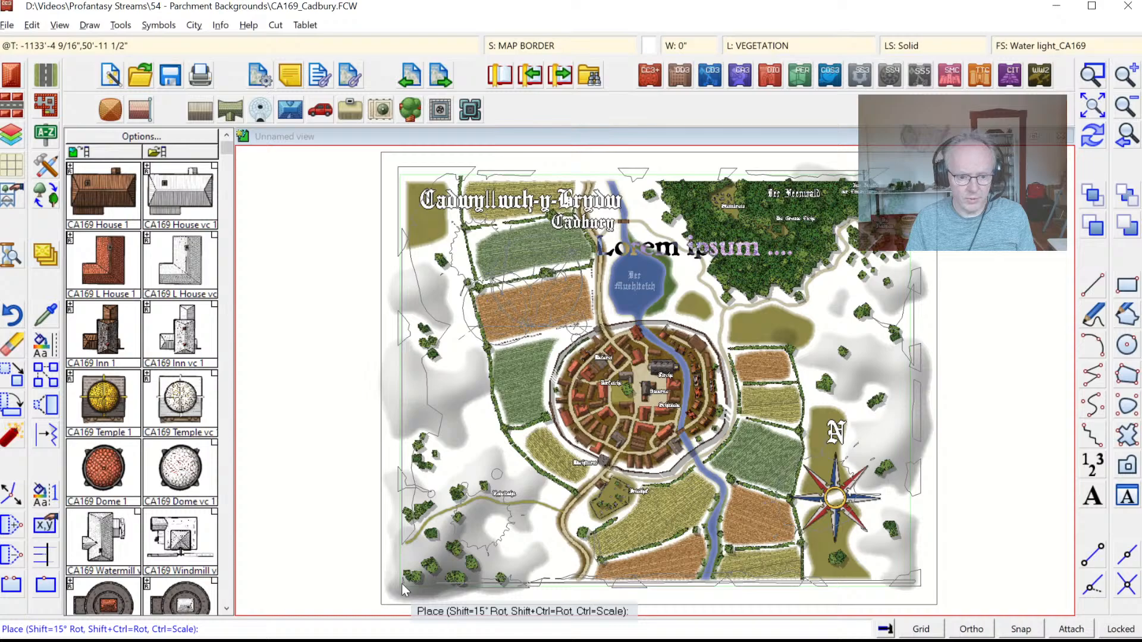
Step: Place the scaled parchment at 0,08, end the paste command and redraw the town map
type("0,08")
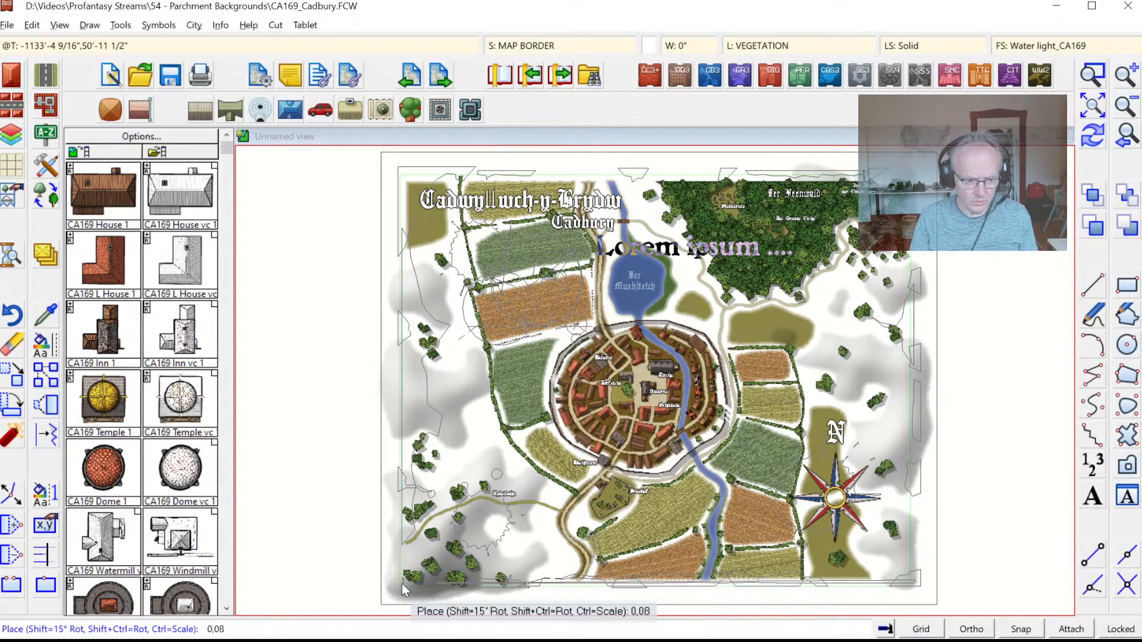
key("Return")
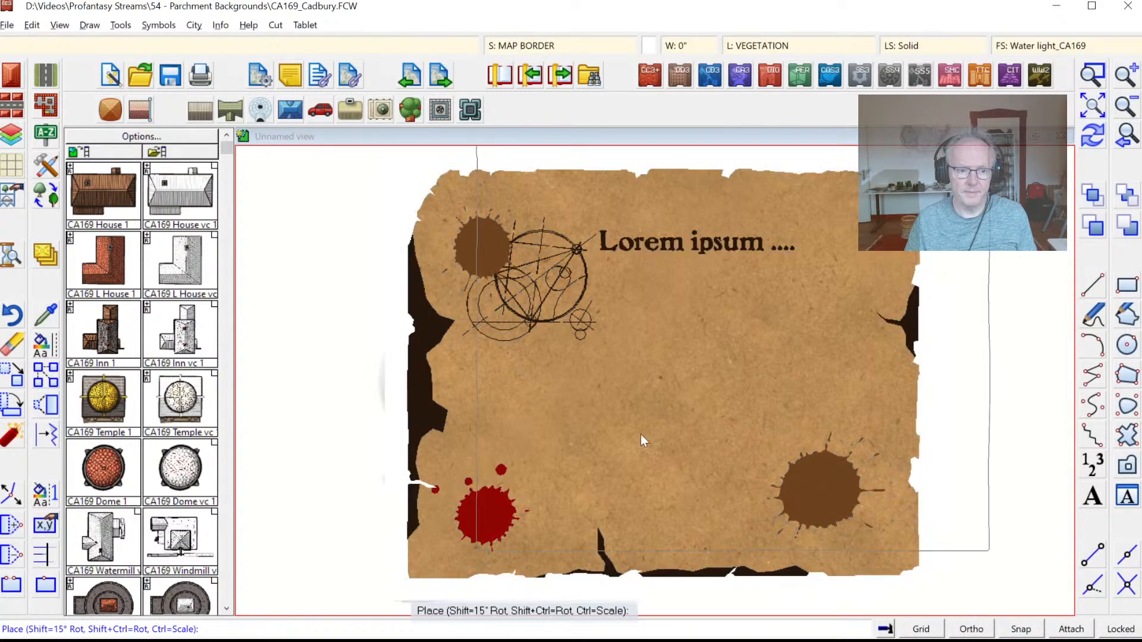
right_click(781, 392)
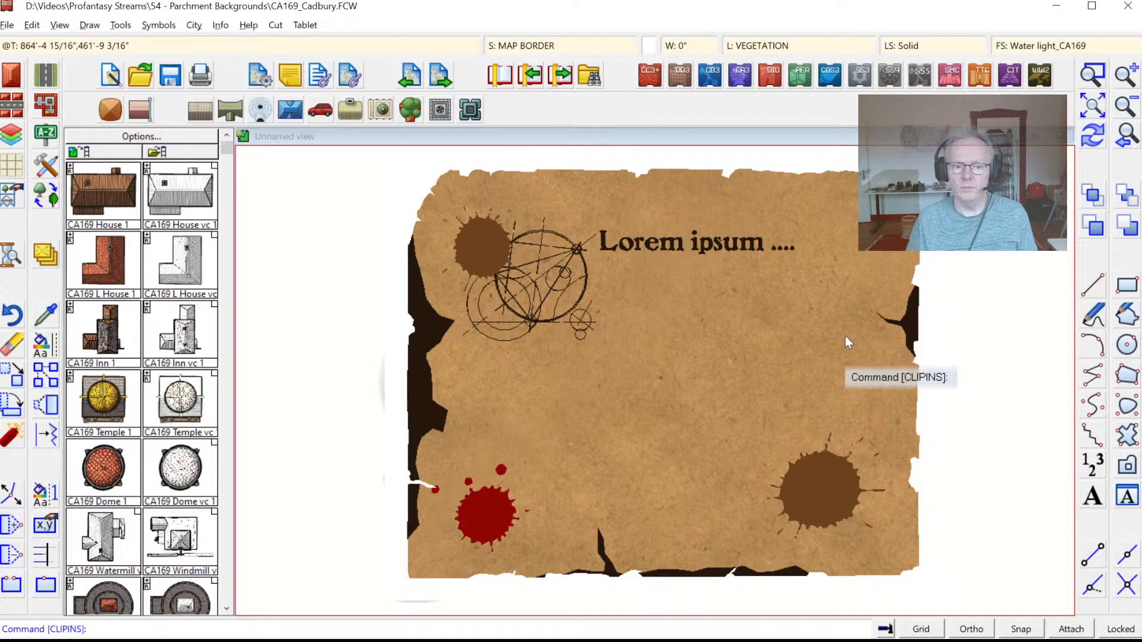
left_click(1098, 141)
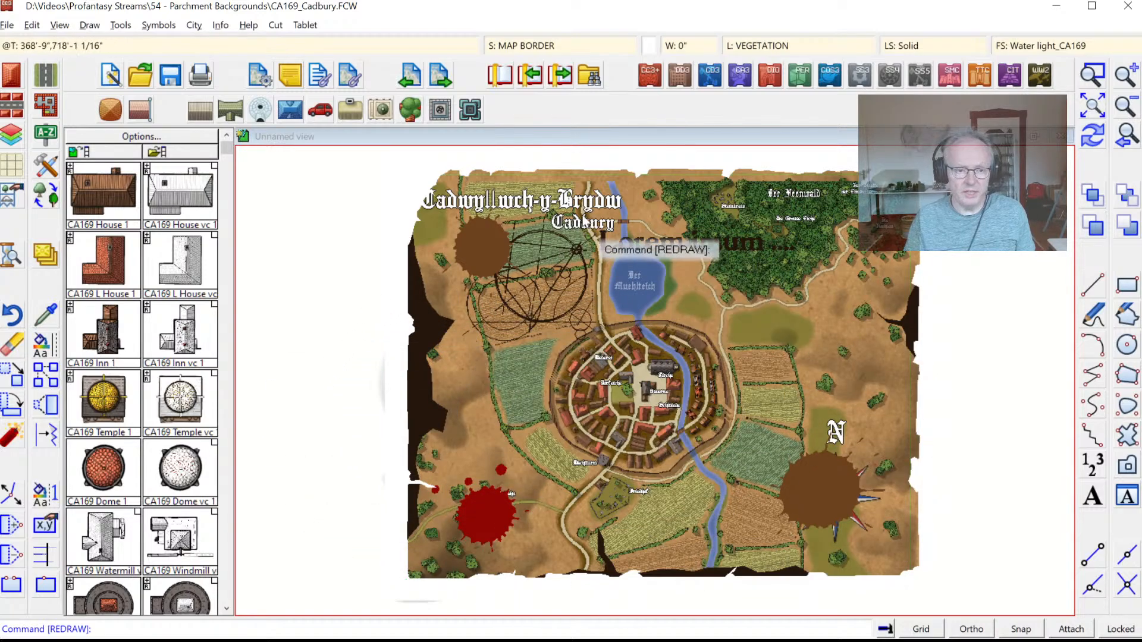
Step: In the town map's sheet order, move the BACKGROUND TEXT sheet up to directly after BACKGROUND
left_click(512, 45)
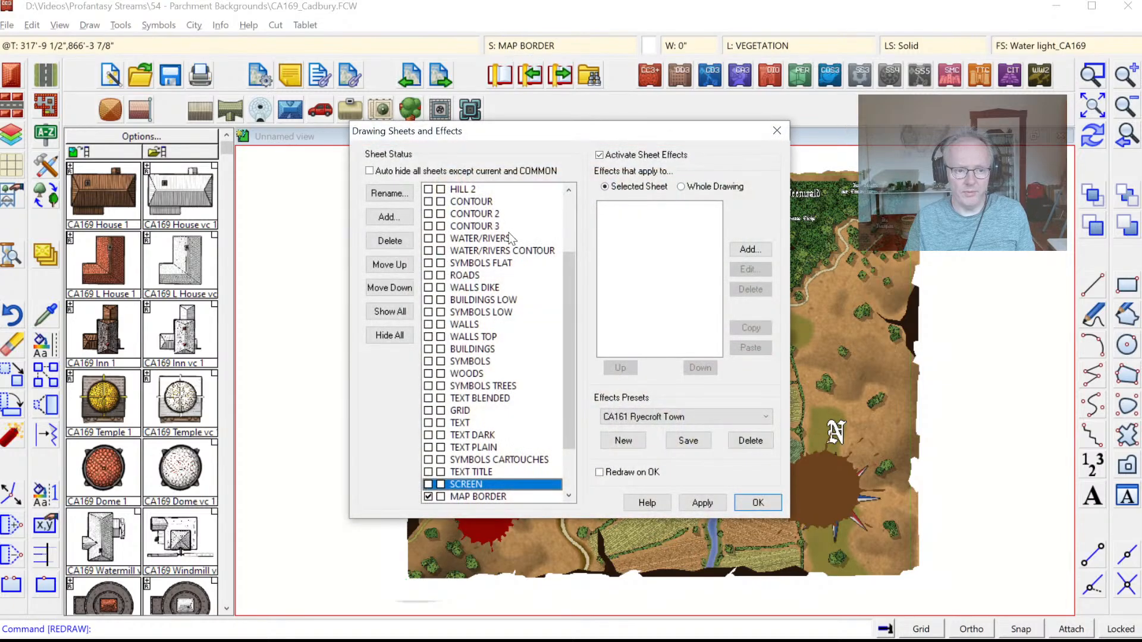
mouse_move(572, 331)
left_mouse_down()
mouse_move(573, 219)
mouse_move(553, 333)
left_mouse_up()
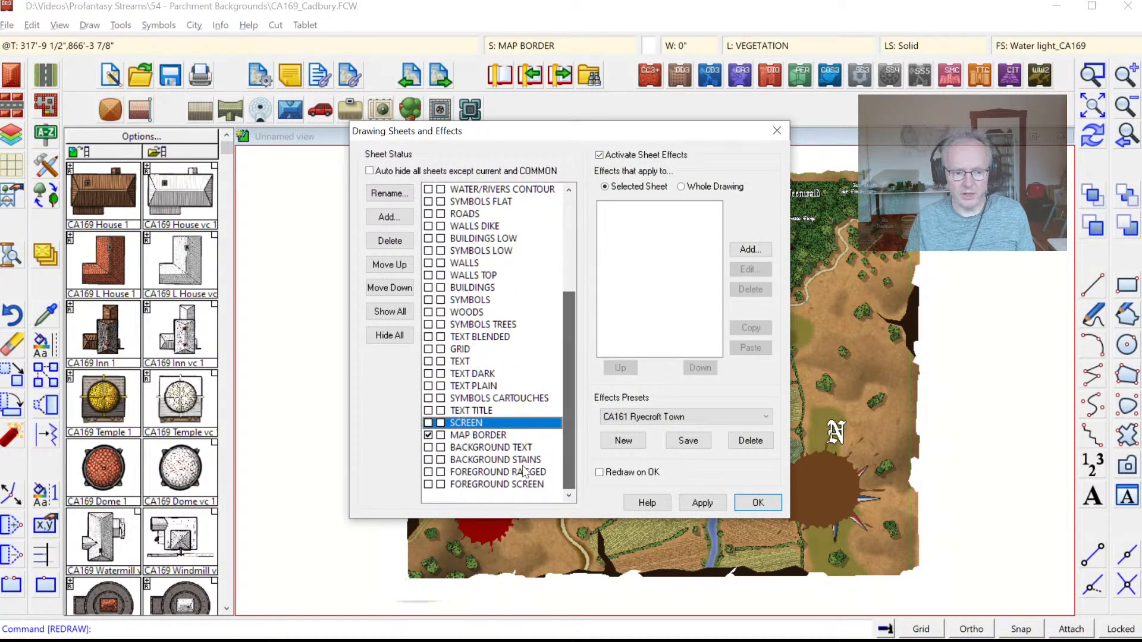
left_click(570, 224)
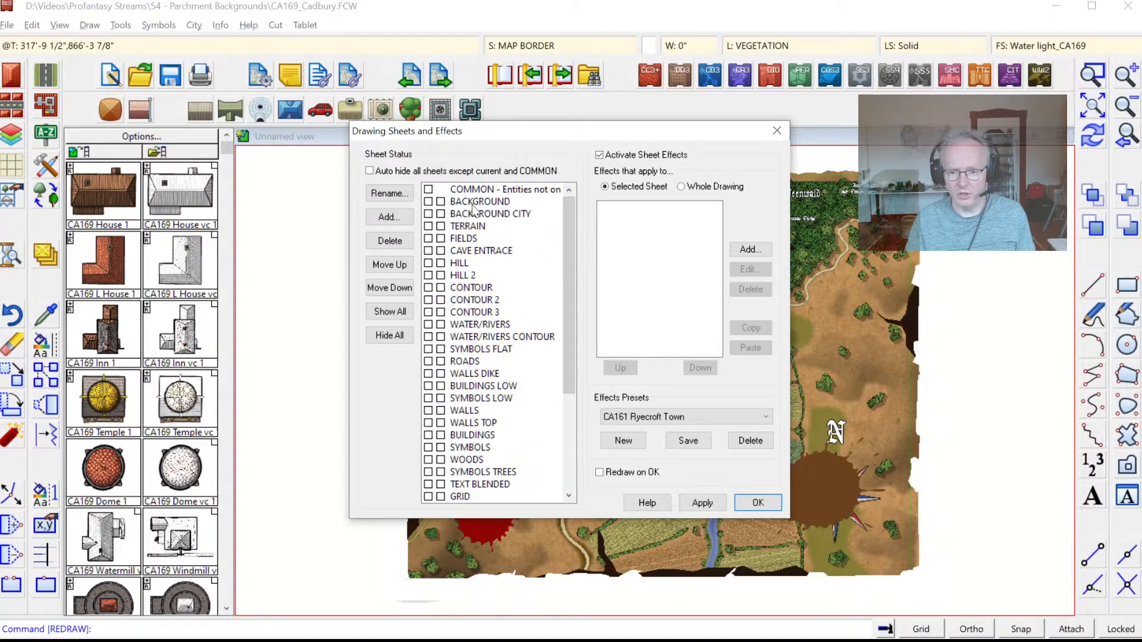
left_click_drag(569, 220, 559, 318)
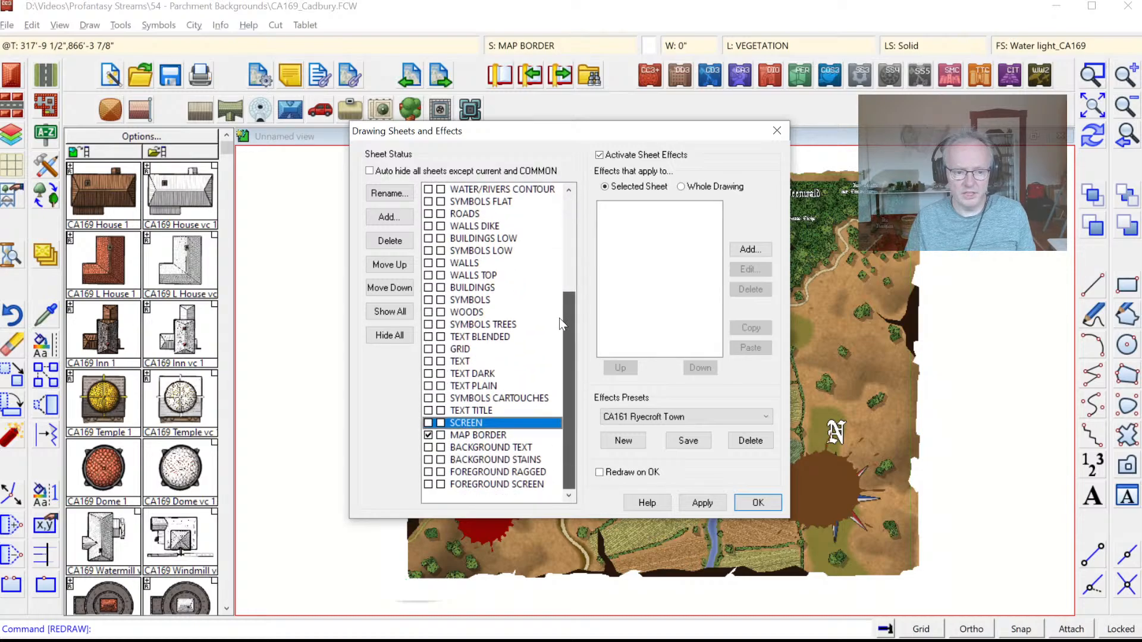
left_click(471, 447)
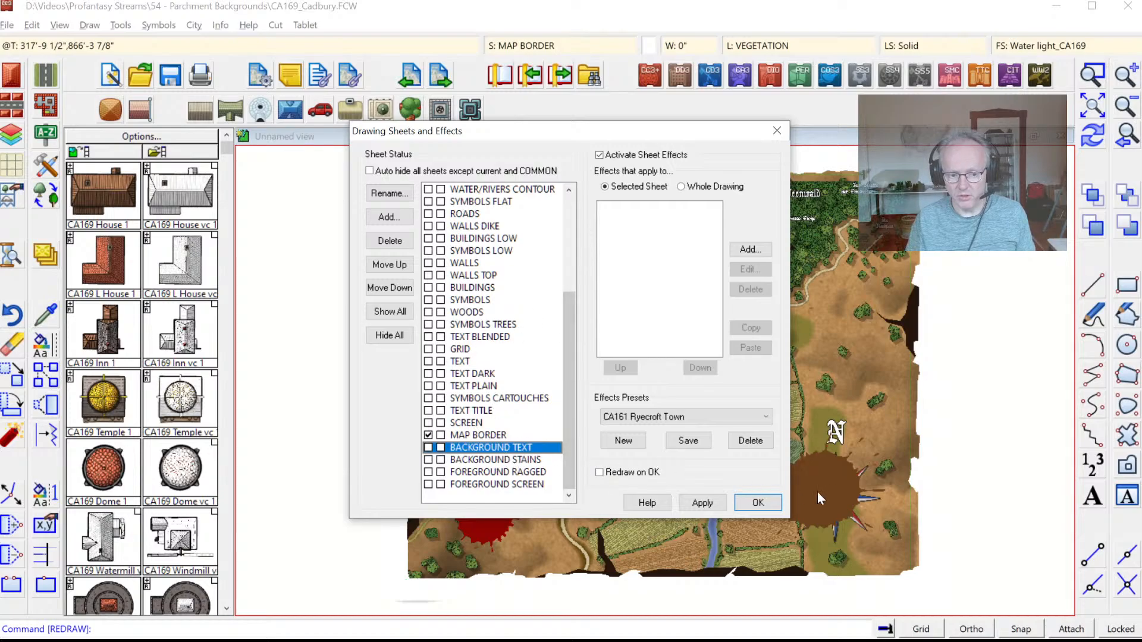
left_click(384, 264)
left_click(384, 264)
left_click(384, 264)
left_click(383, 264)
left_click(383, 264)
left_click(384, 264)
left_click(384, 264)
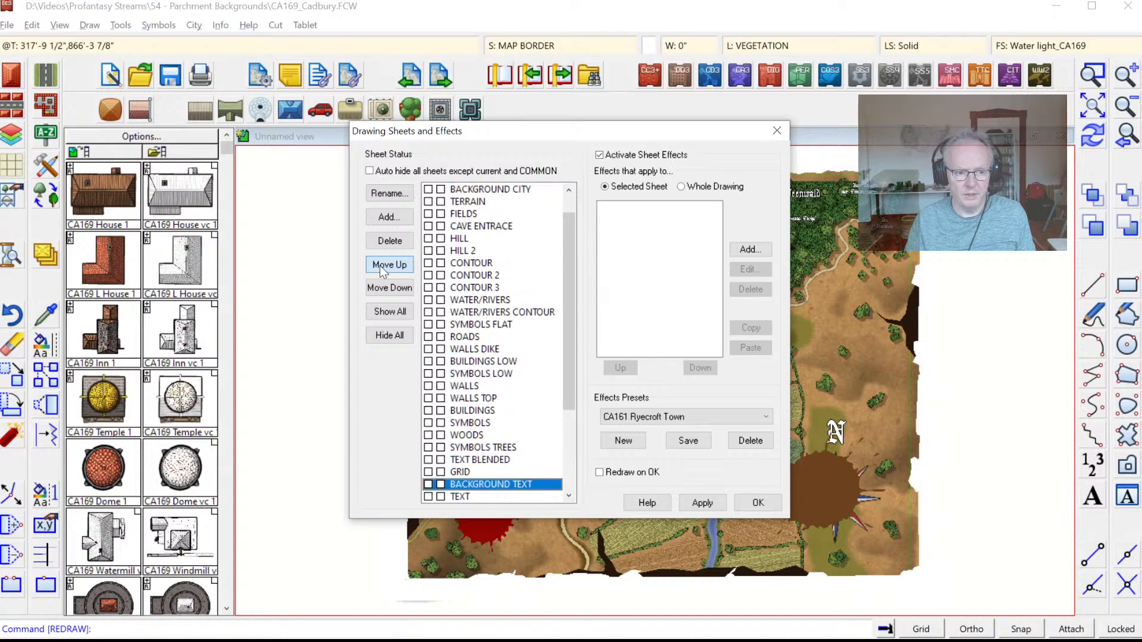
left_click(381, 265)
left_click(381, 265)
left_click(380, 266)
left_click(381, 265)
left_click(381, 266)
left_click(380, 265)
left_click(380, 266)
left_click(381, 265)
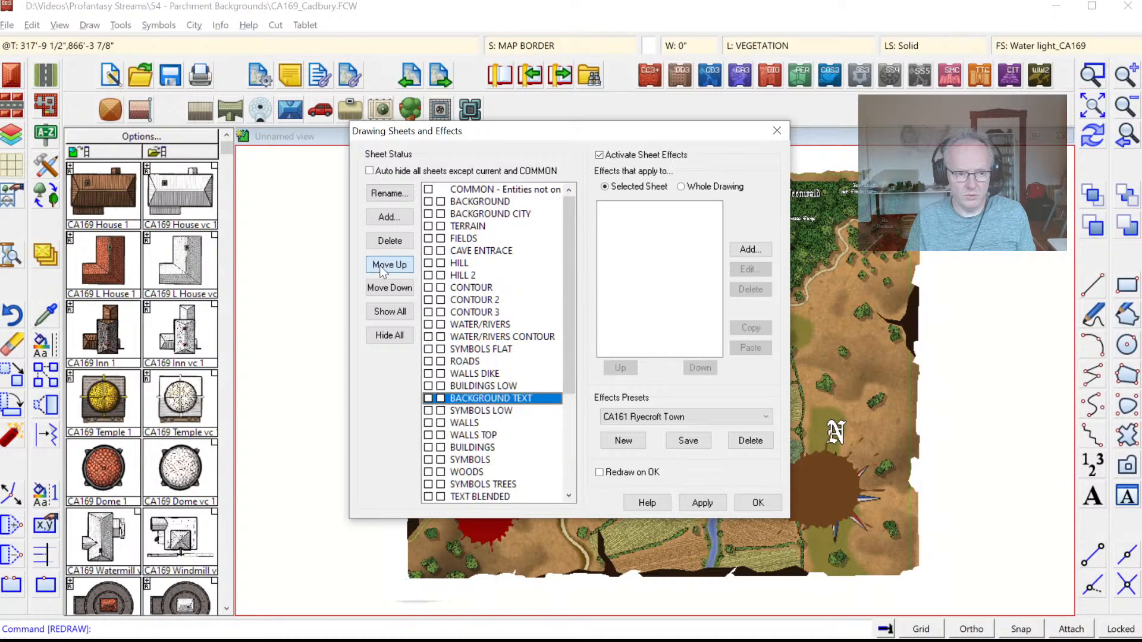
left_click(381, 266)
left_click(380, 265)
left_click(381, 265)
left_click(380, 265)
left_click(380, 265)
left_click(381, 266)
left_click(381, 265)
left_click(380, 265)
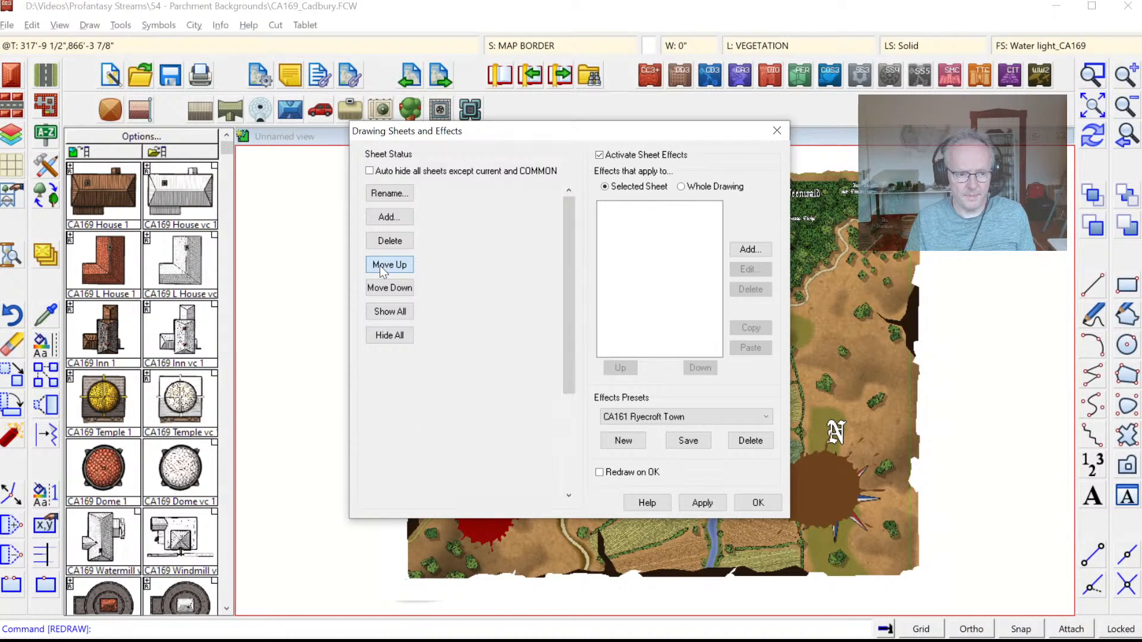
left_click(379, 266)
left_click(380, 265)
left_click(379, 265)
left_click(379, 265)
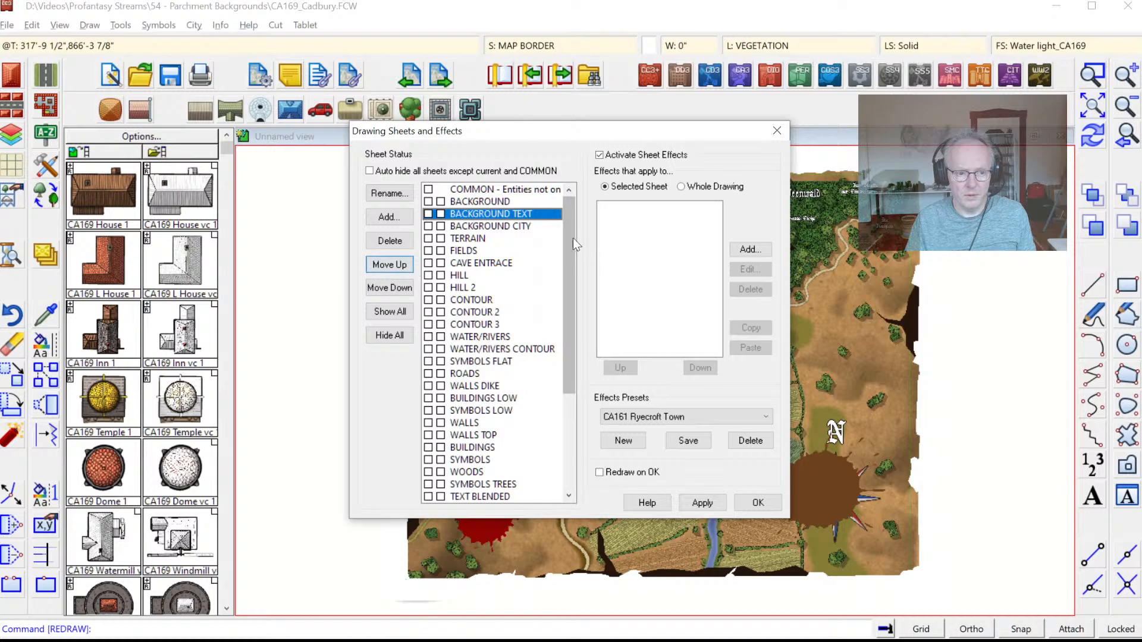
Step: Move the BACKGROUND STAINS sheet up to directly after BACKGROUND TEXT and apply the new sheet order
left_click_drag(568, 237, 569, 440)
left_click(518, 460)
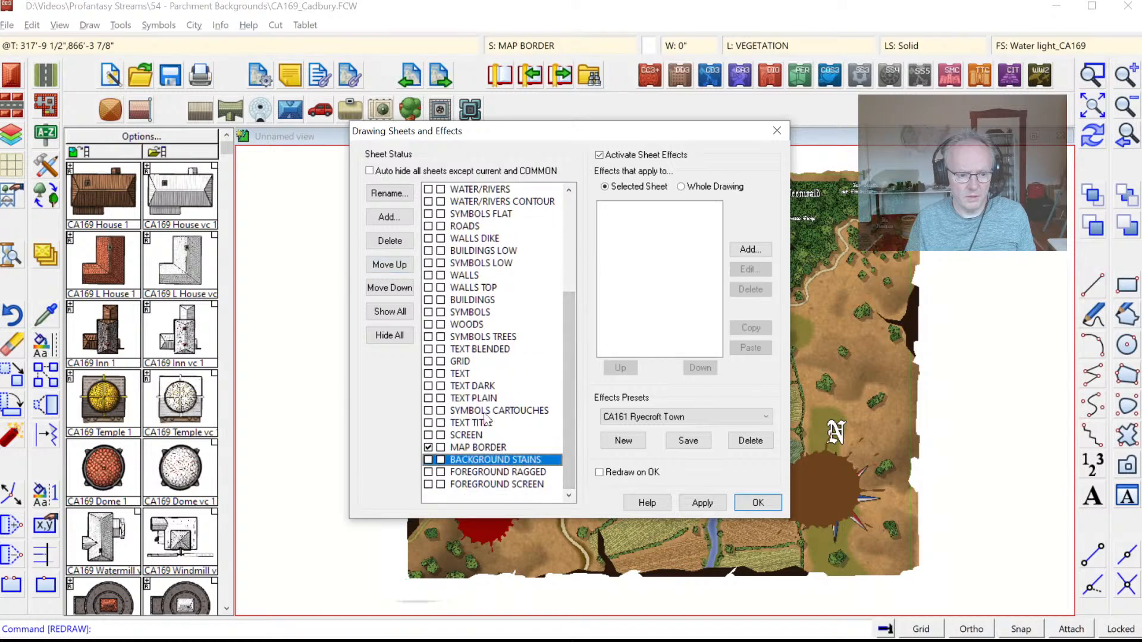
left_click(386, 264)
left_click(387, 264)
left_click(387, 264)
left_click(386, 264)
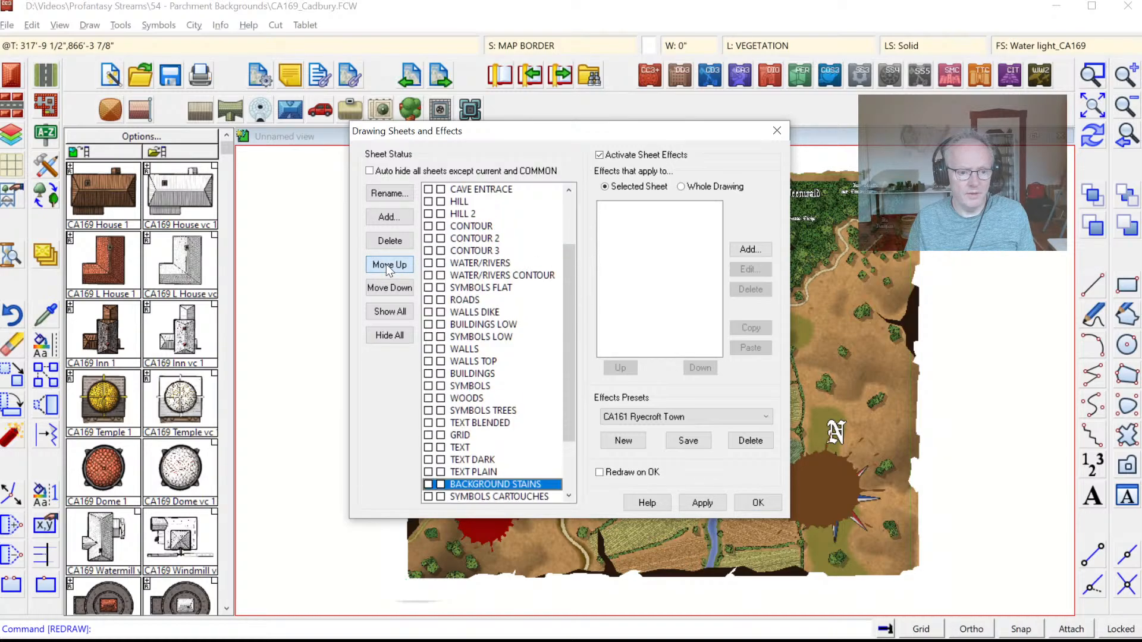
left_click(387, 264)
left_click(386, 264)
left_click(387, 264)
left_click(386, 264)
left_click(387, 264)
left_click(387, 264)
left_click(386, 264)
left_click(386, 264)
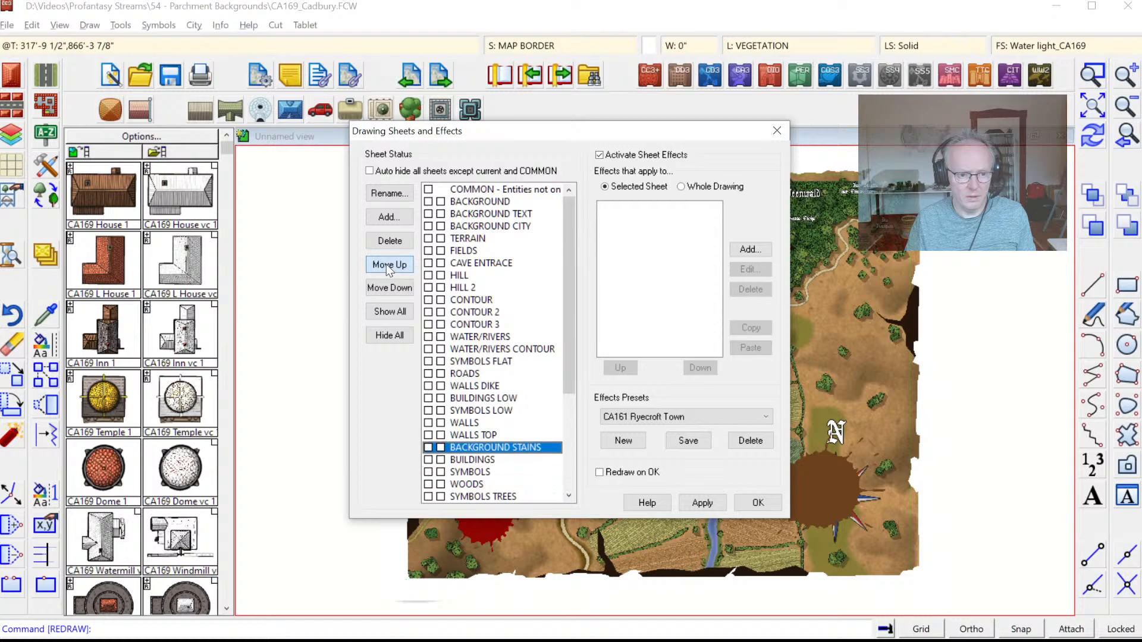
left_click(386, 264)
left_click(387, 264)
left_click(387, 264)
left_click(386, 264)
left_click(386, 264)
left_click(386, 264)
left_click(387, 264)
left_click(386, 264)
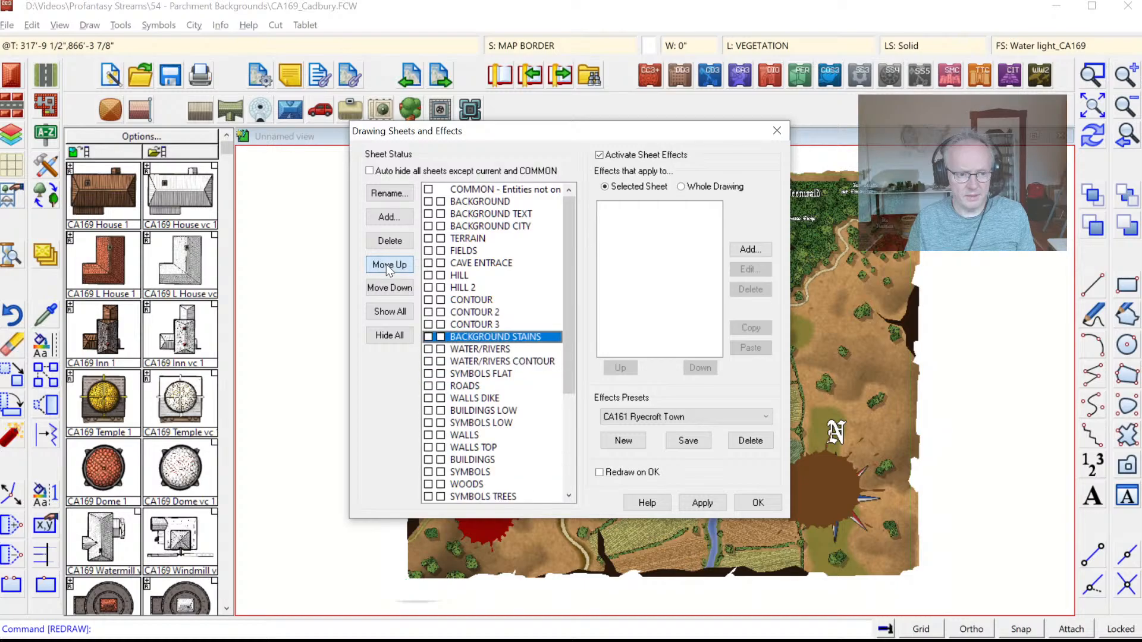
left_click(387, 265)
left_click(386, 264)
left_click(386, 264)
left_click(387, 264)
left_click(386, 264)
left_click(386, 264)
left_click(386, 264)
left_click(387, 264)
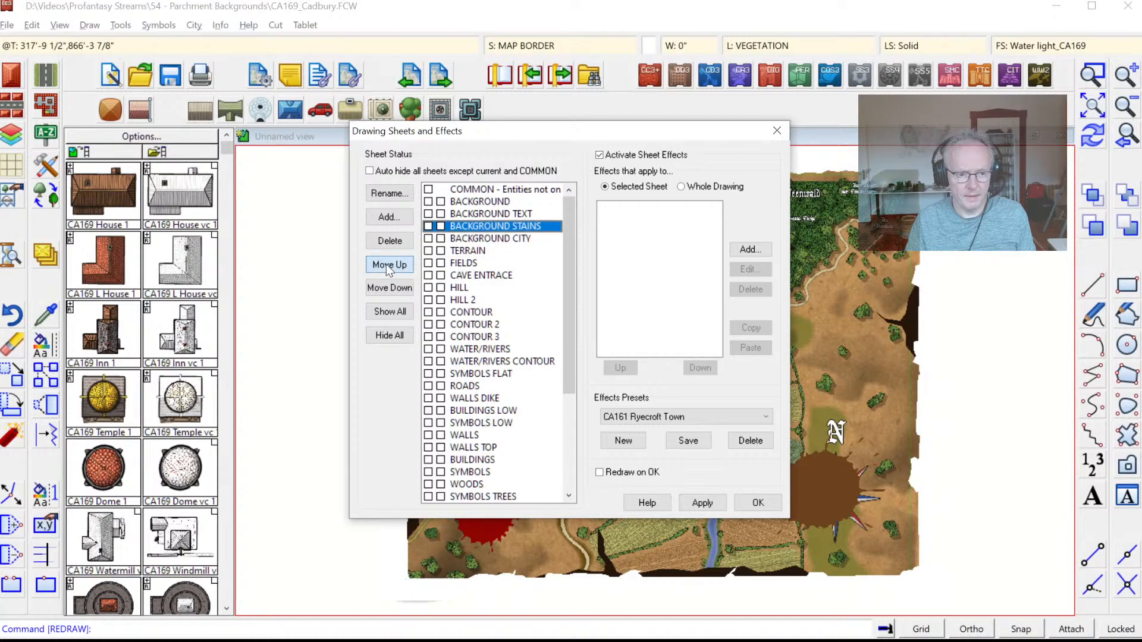
left_click(523, 239)
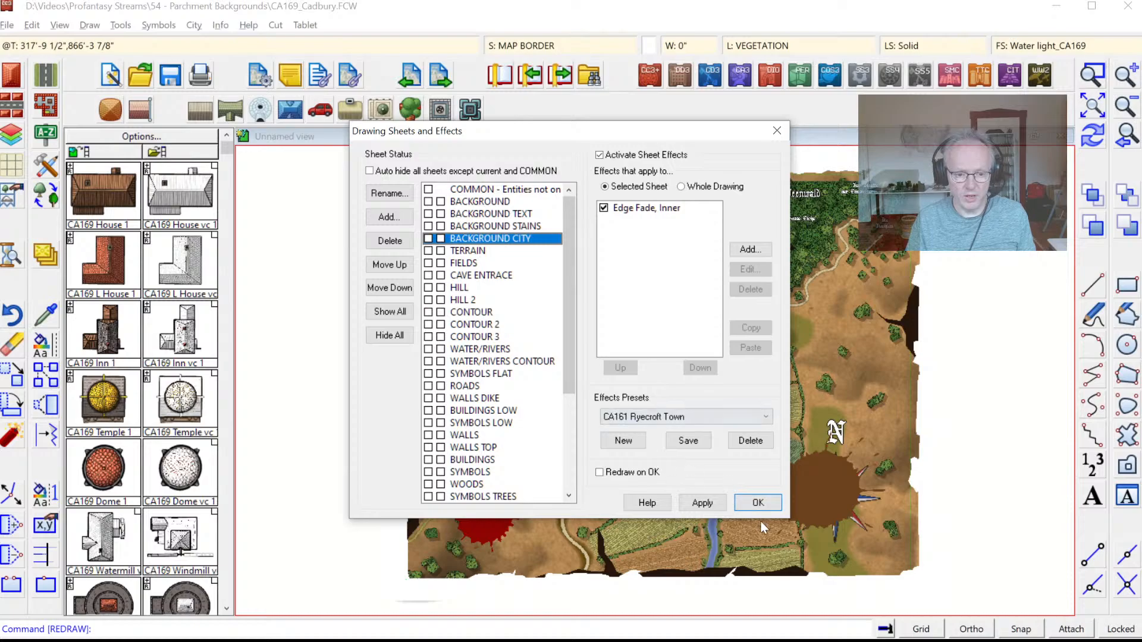
left_click(756, 503)
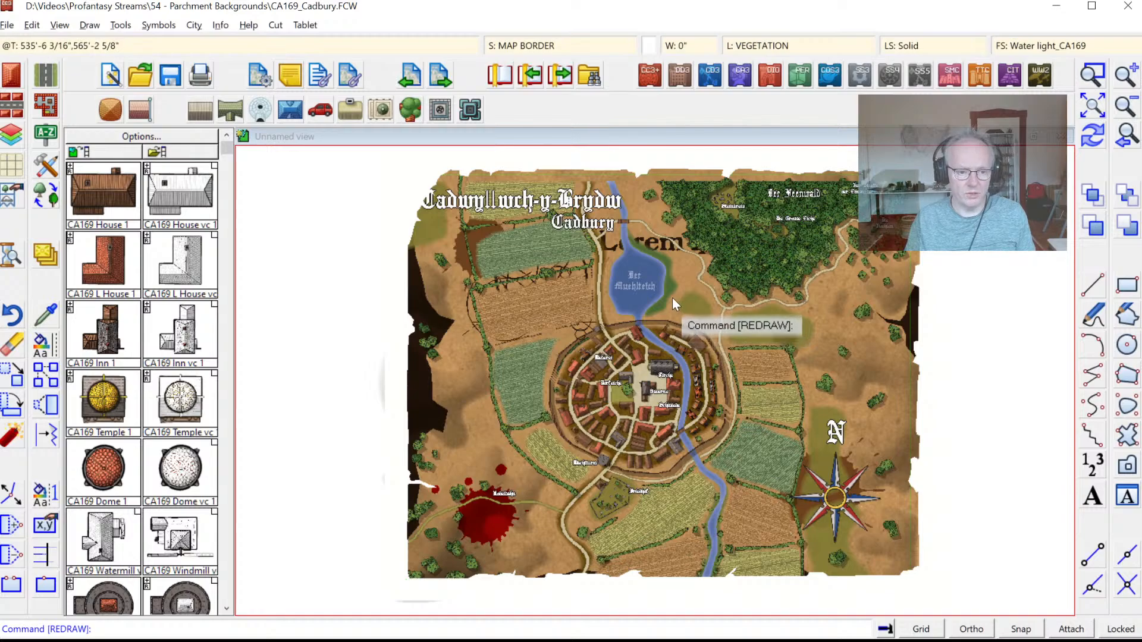
Step: Switch to the Parchment drawing and copy the Blur and Transparency effects of its BACKGROUND STAINS sheet
key("alt+Tab")
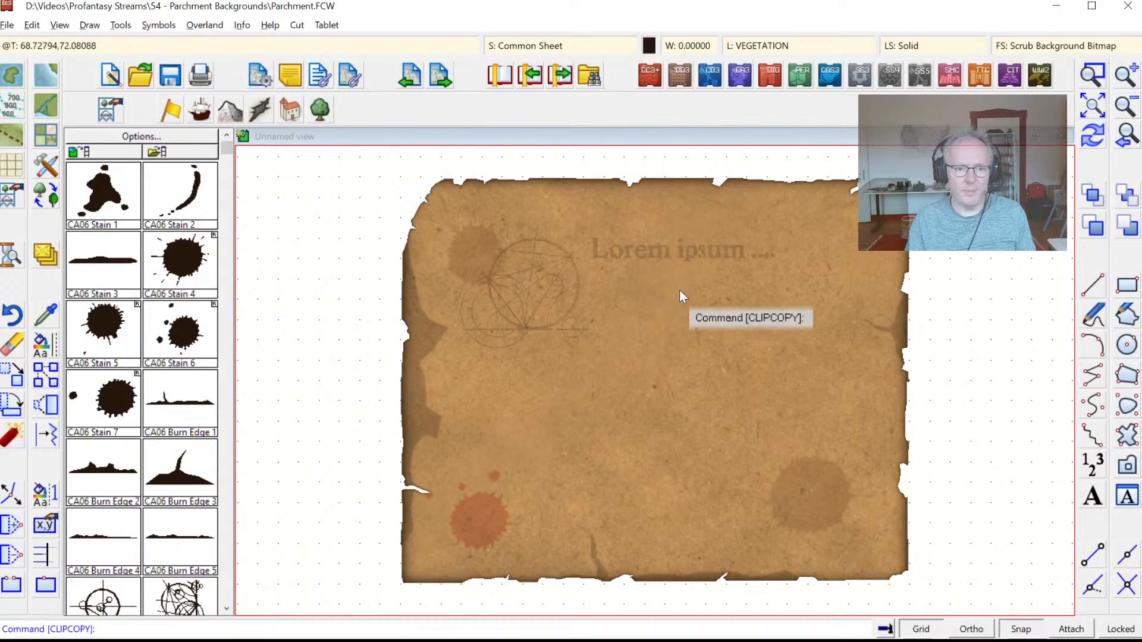
left_click(542, 45)
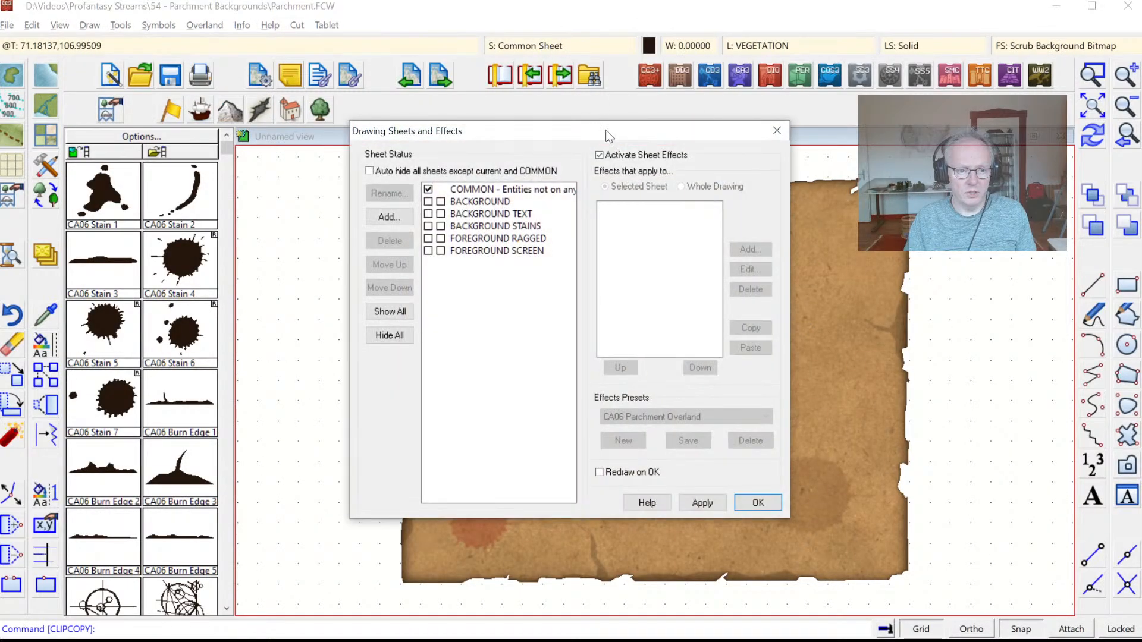
left_click(501, 203)
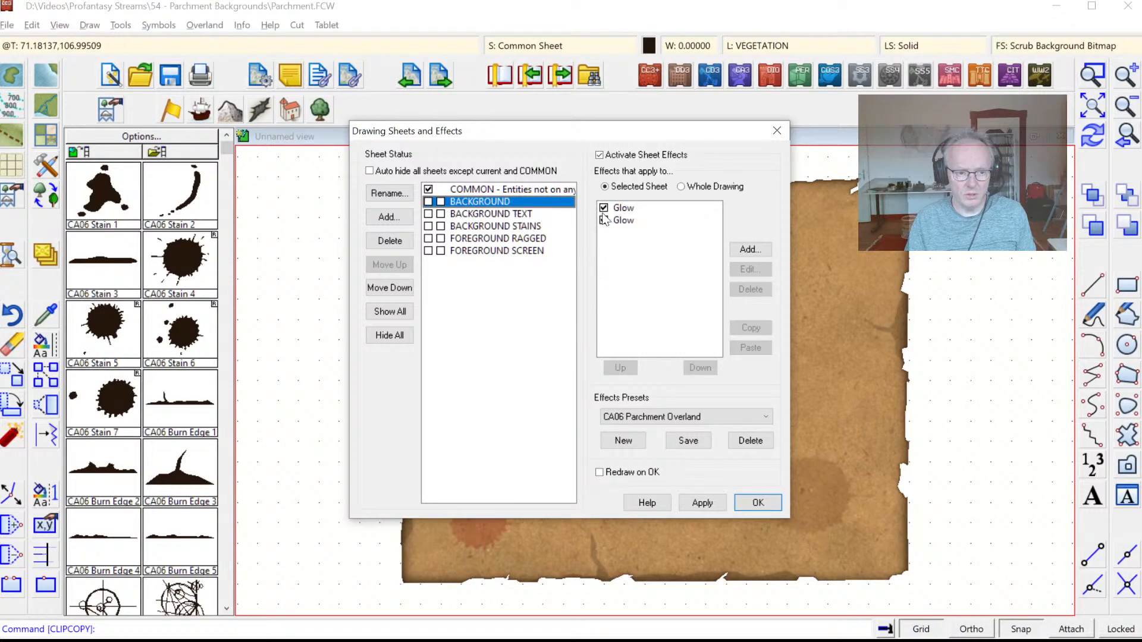
left_click(524, 215)
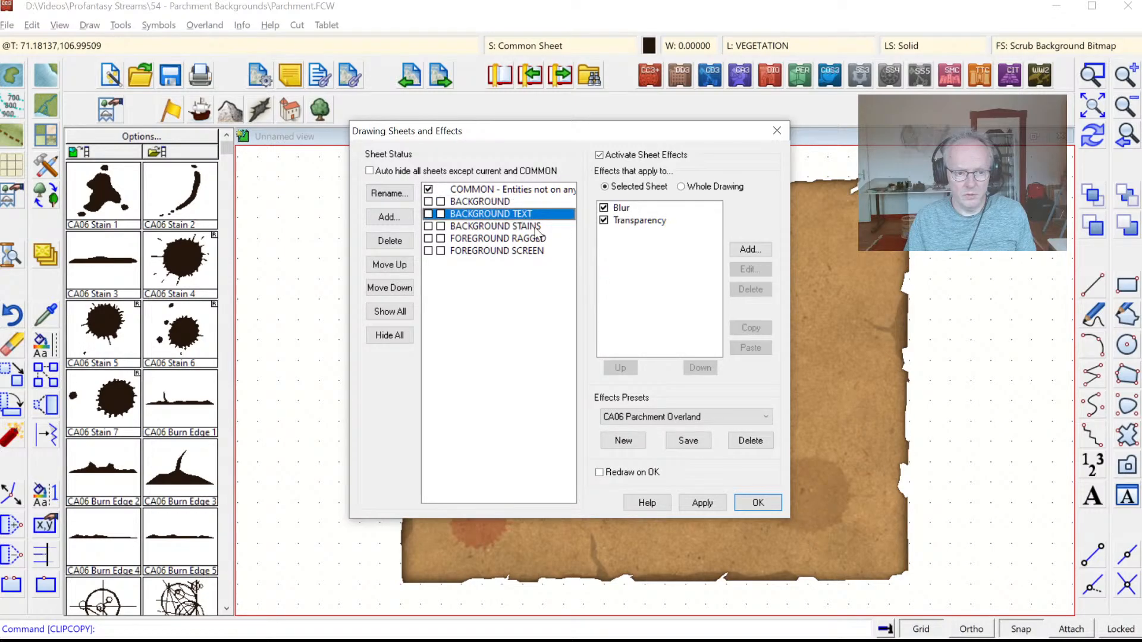
left_click(537, 227)
left_click(623, 209)
left_click(622, 220, "shift")
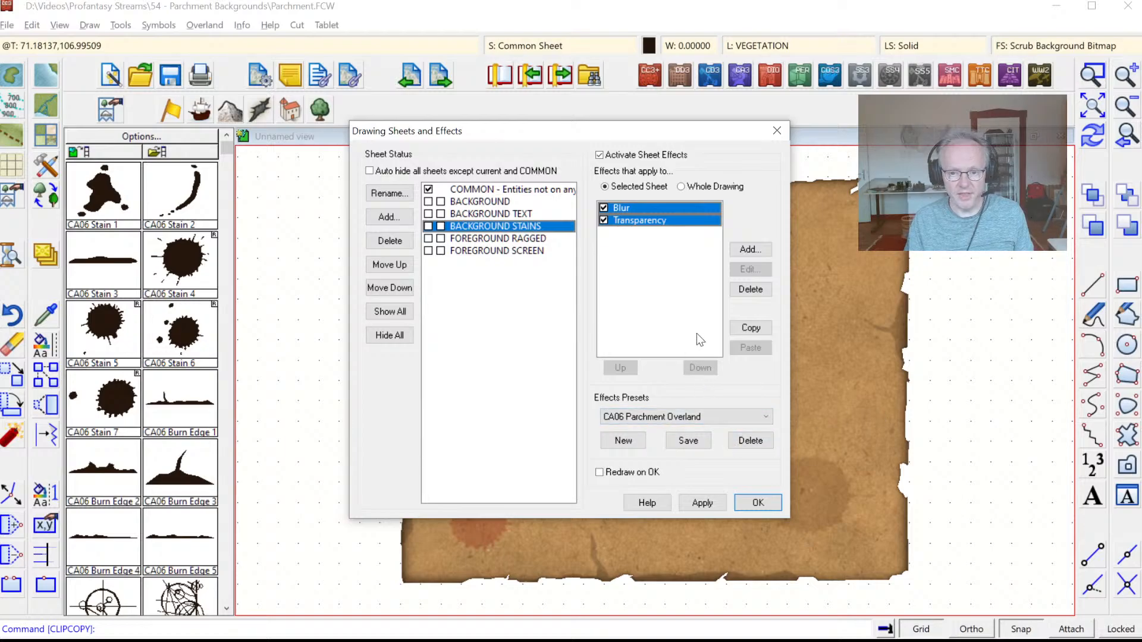
left_click(745, 332)
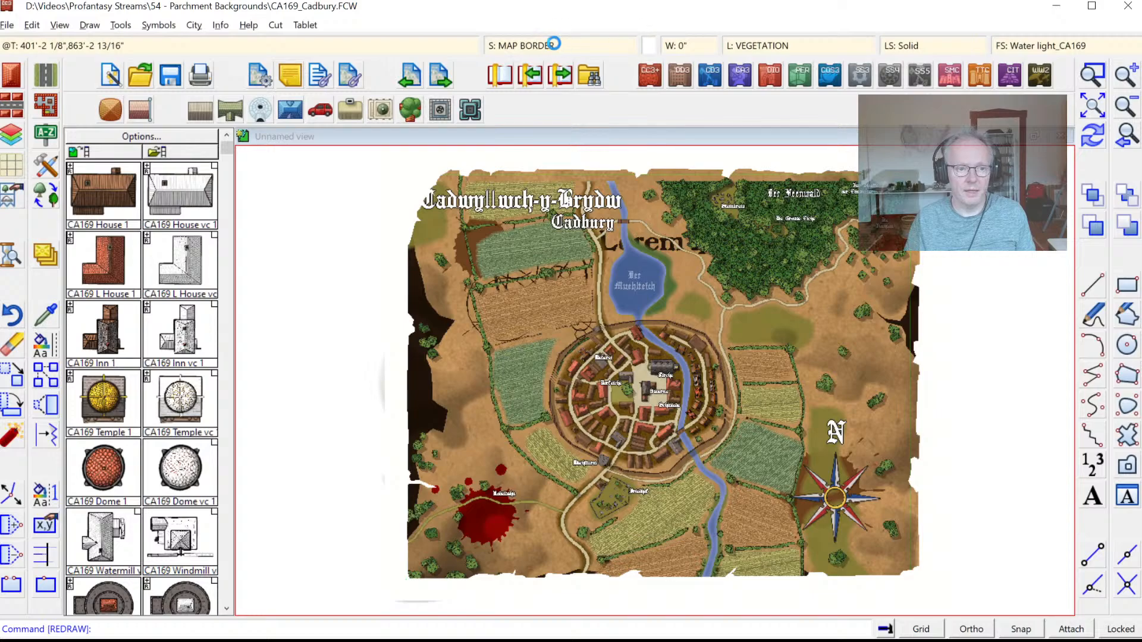
Step: Paste the copied Blur and Transparency effects onto the town map's BACKGROUND STAINS sheet and apply them
left_click(522, 227)
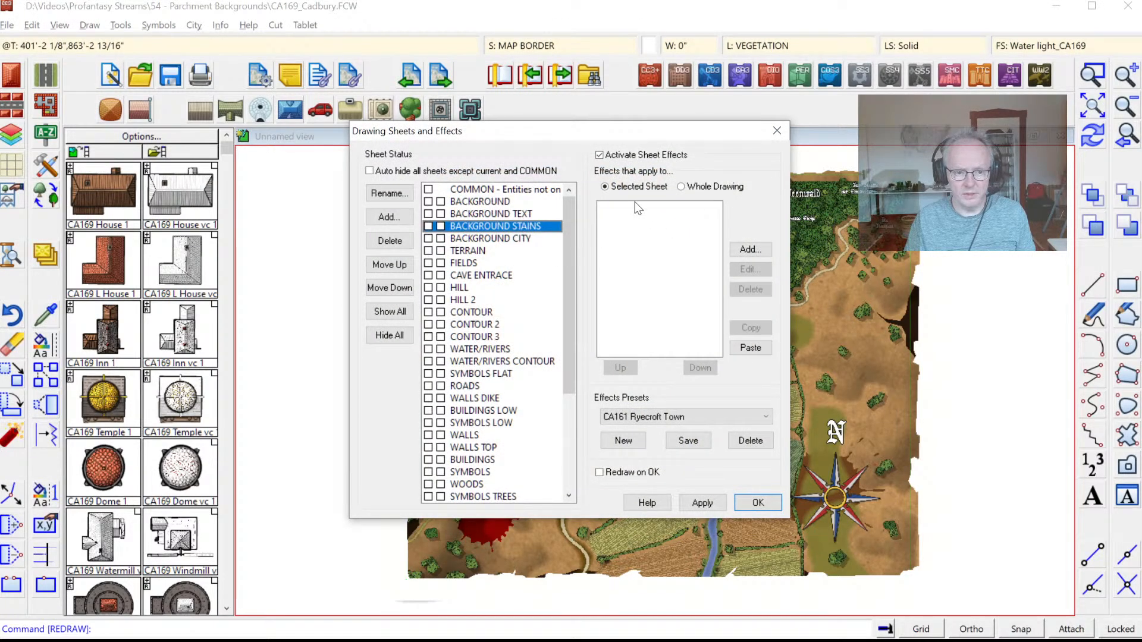
left_click(750, 350)
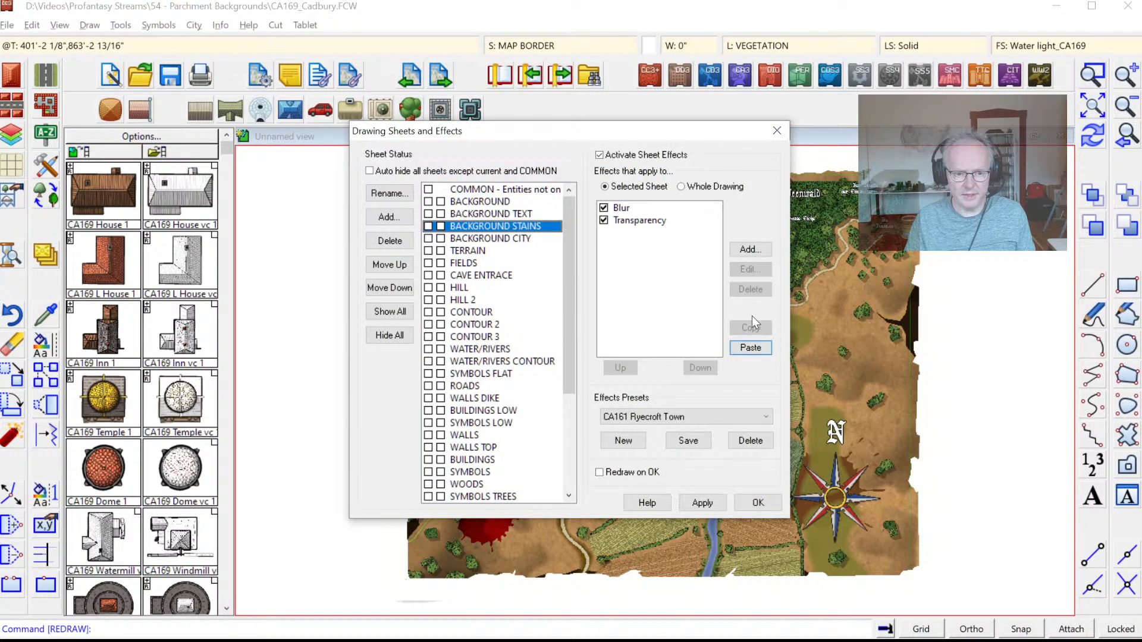
left_click(758, 504)
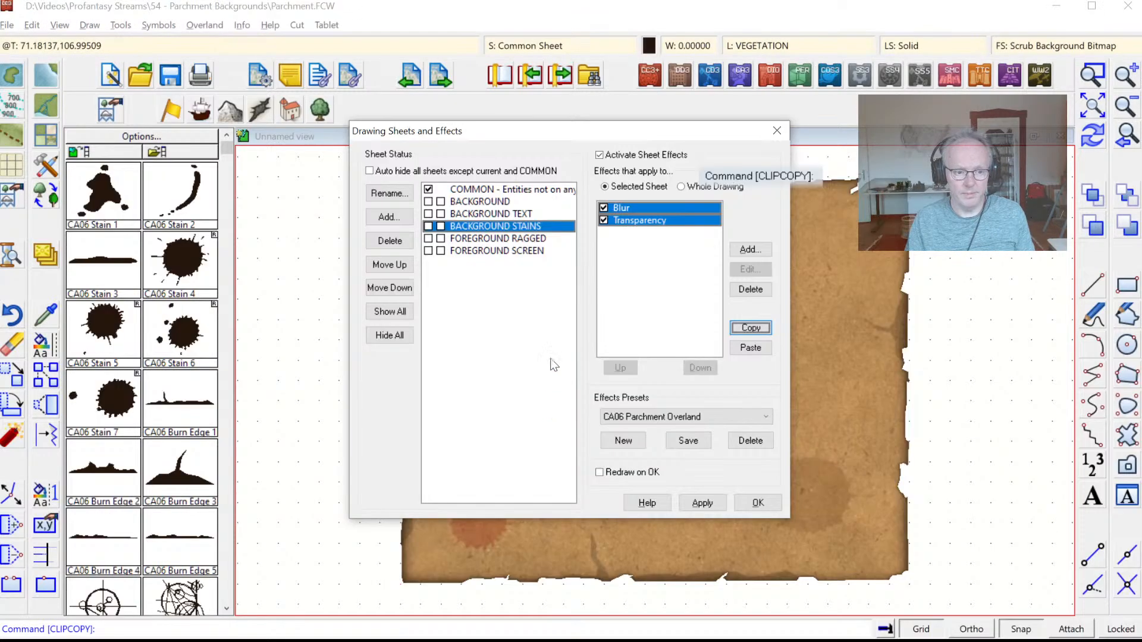
Step: Switch to the Parchment drawing and copy the Blur and Transparency effects of its BACKGROUND TEXT sheet
left_click(519, 214)
left_click_drag(622, 207, 678, 249)
left_click(750, 329)
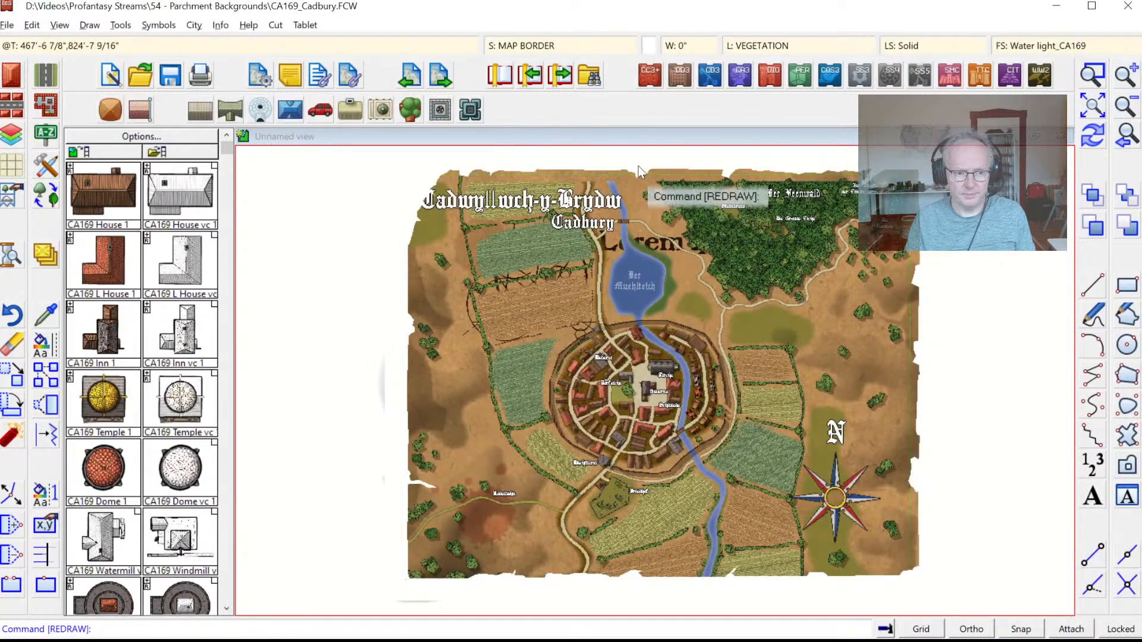
Step: Switch back to the town map, paste the copied effects onto its BACKGROUND TEXT sheet and apply them
left_click(650, 45)
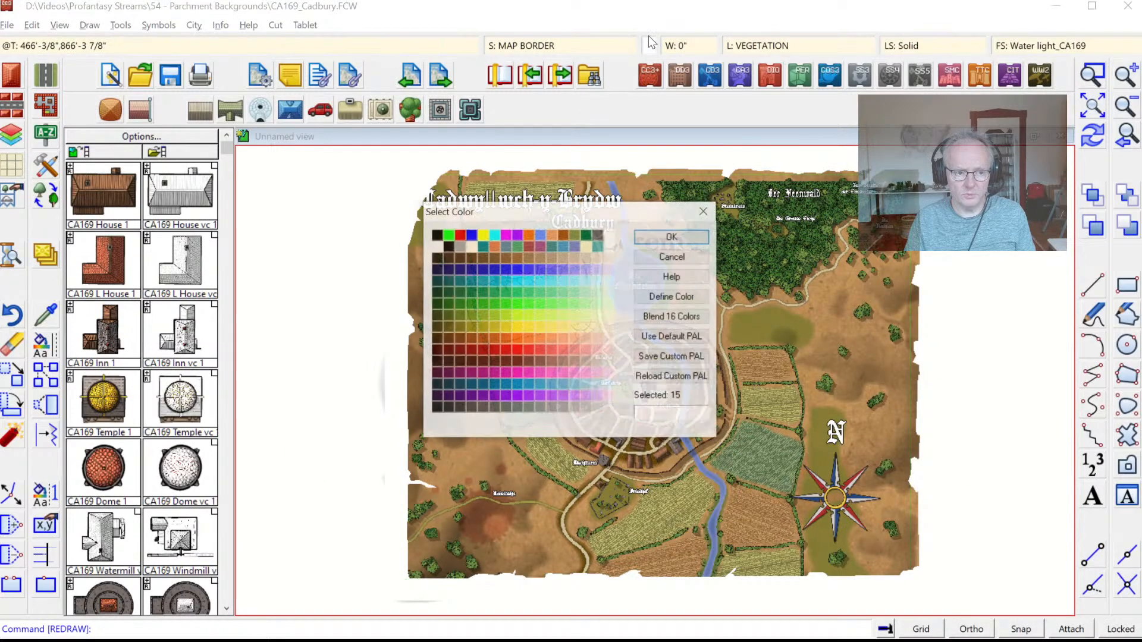
key("Escape")
left_click(579, 46)
left_click(512, 214)
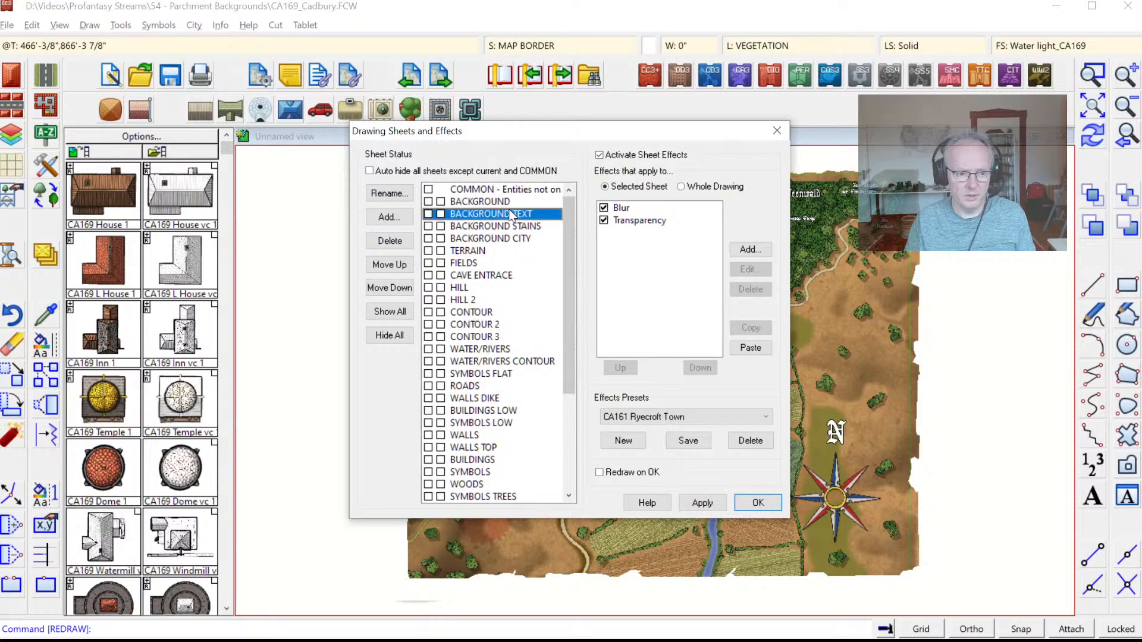
left_click(750, 347)
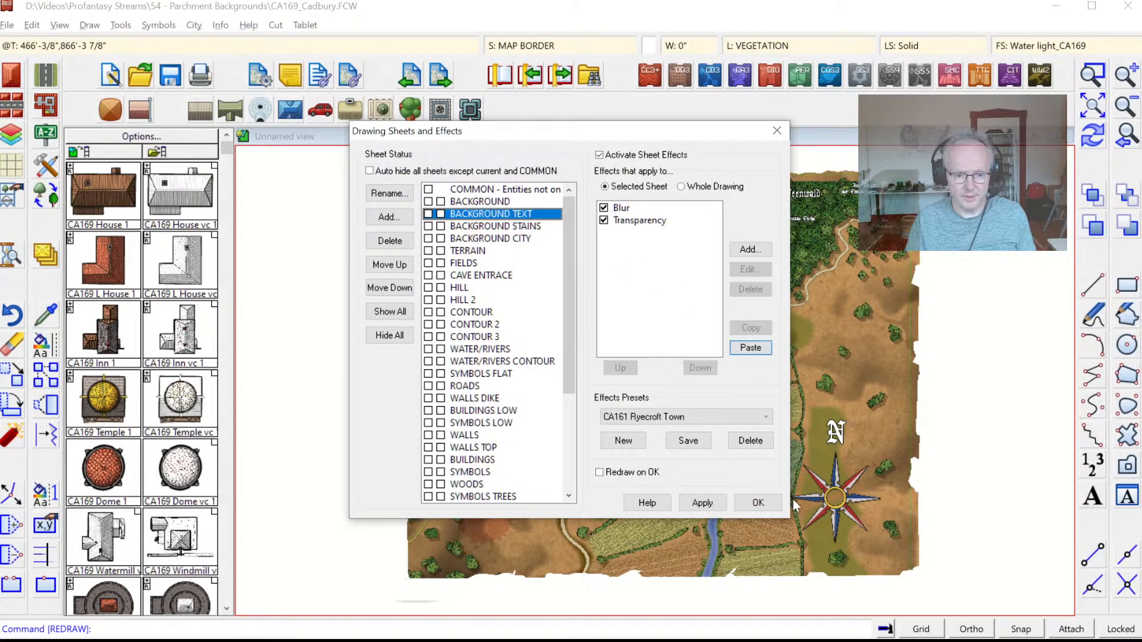
left_click(757, 502)
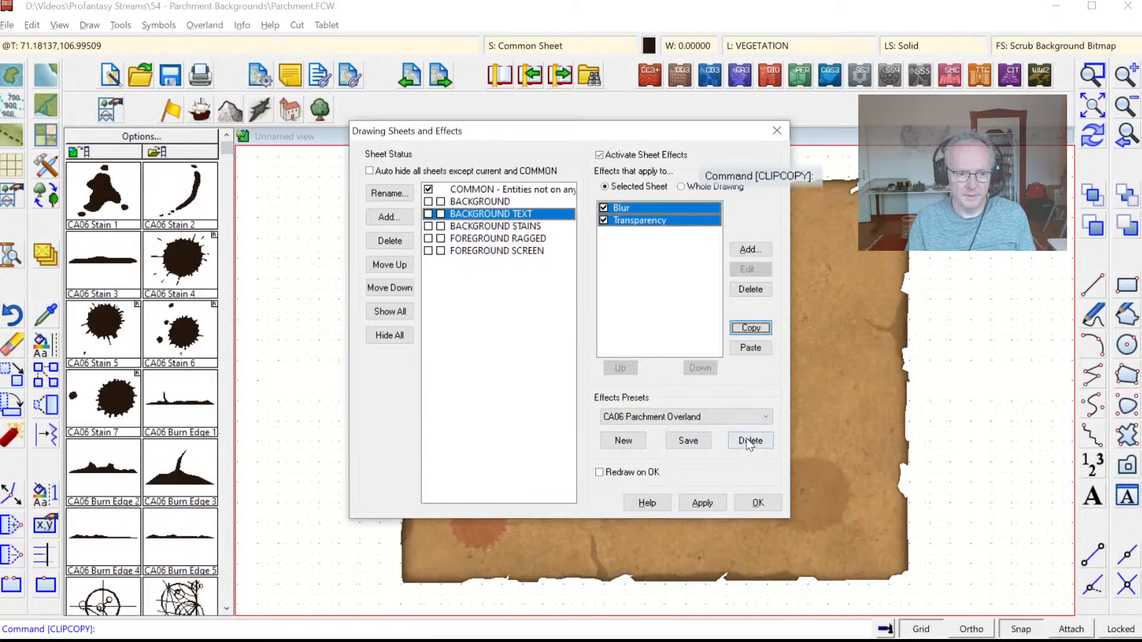
Step: In the Parchment drawing, select the BACKGROUND sheet and its Glow effects, close the sheet settings and return to the town map
left_click(487, 202)
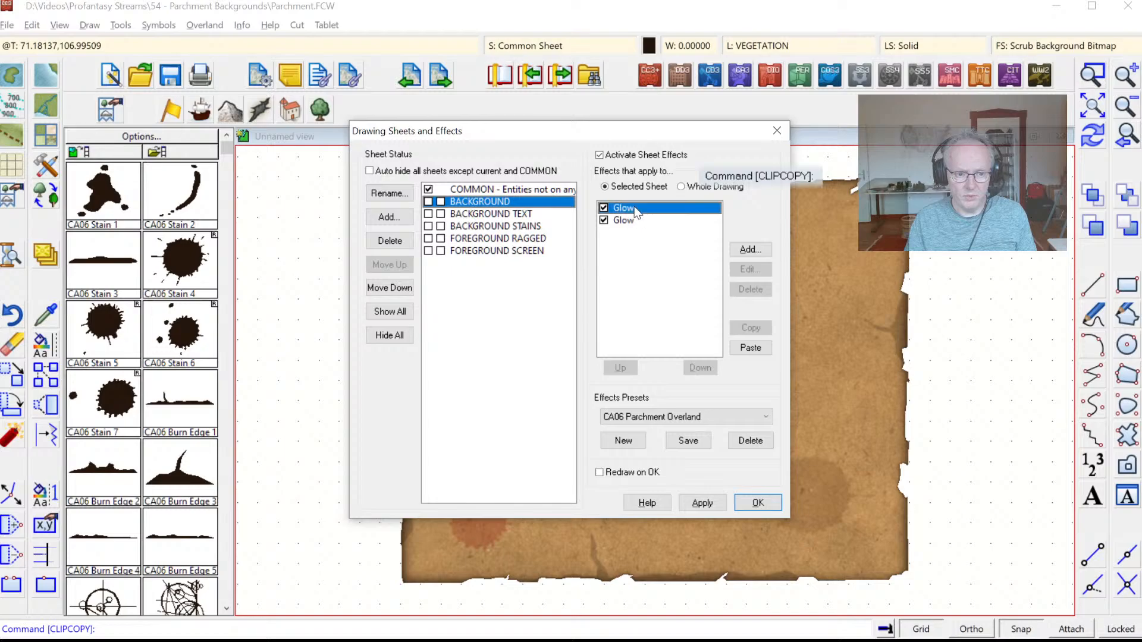
left_click(756, 501)
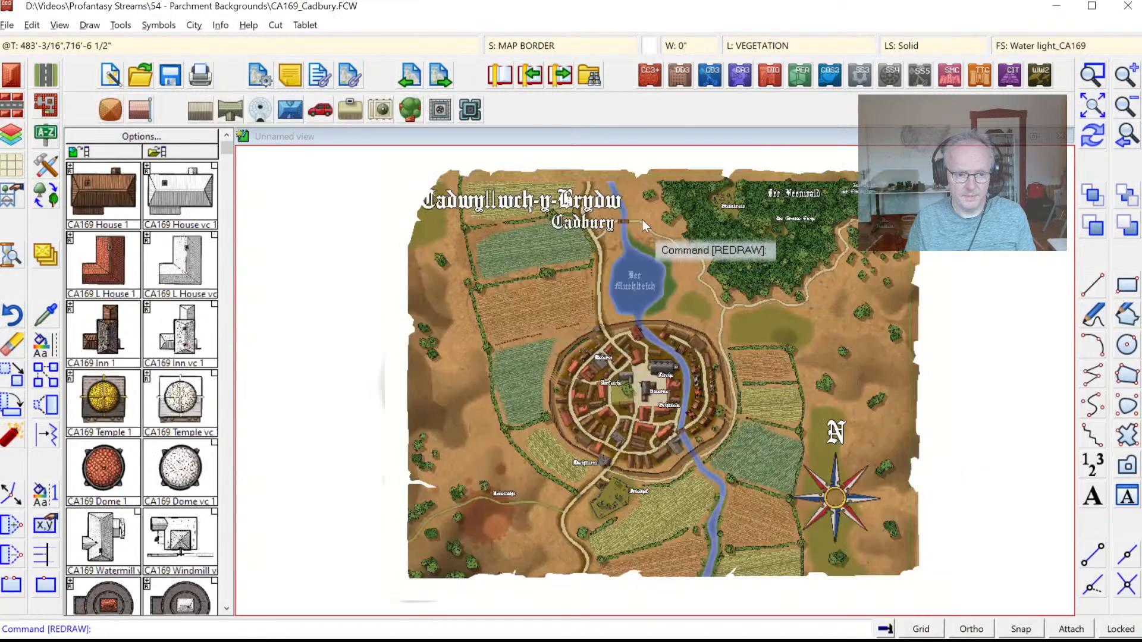
Step: Paste the copied Blur and Transparency effects onto the BACKGROUND sheet and apply them to the Cadbury map
left_click(564, 46)
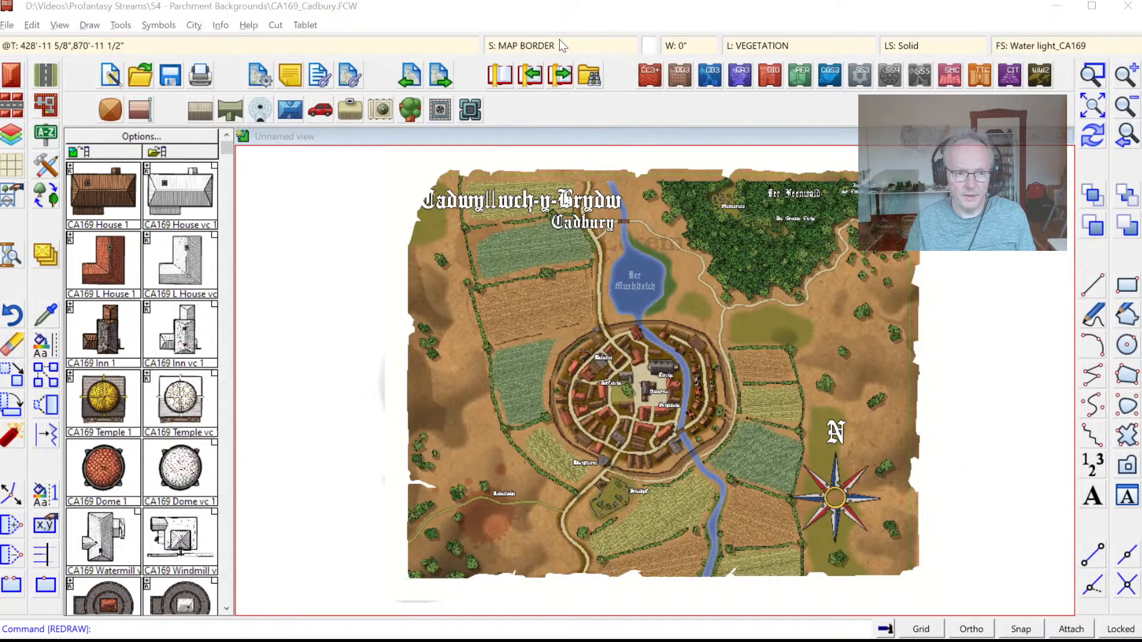
left_click(495, 205)
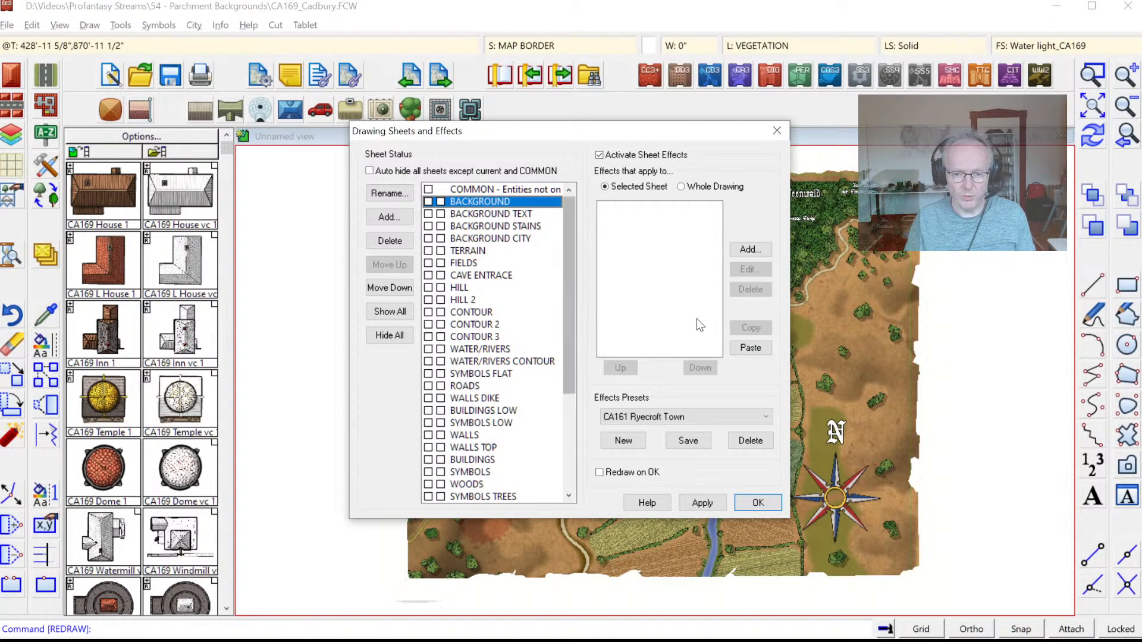
left_click(758, 350)
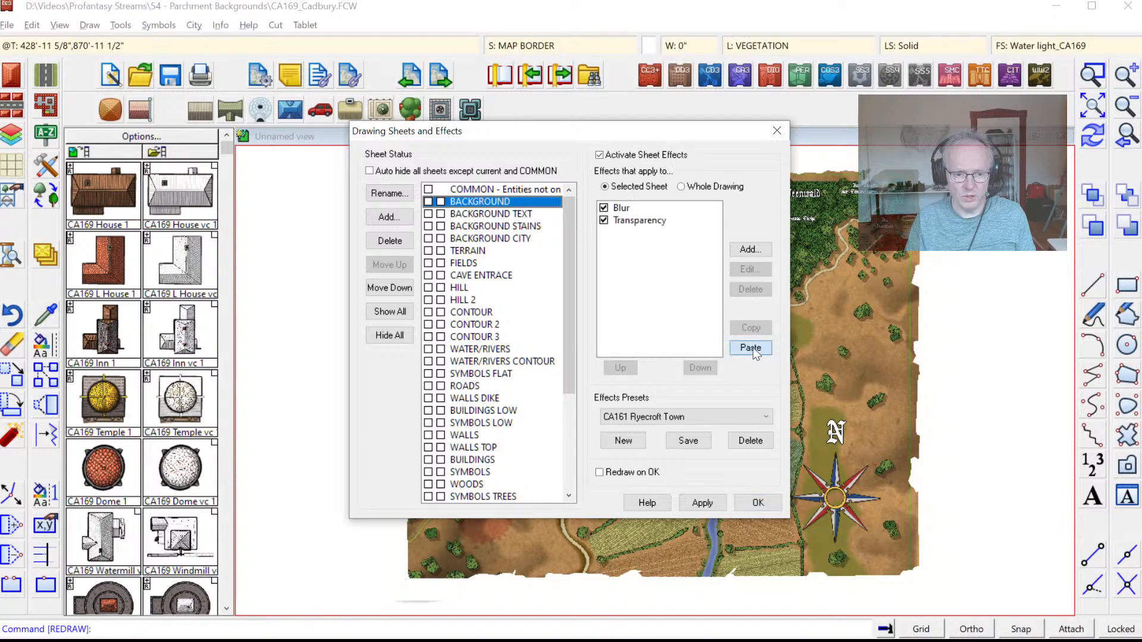
left_click(757, 502)
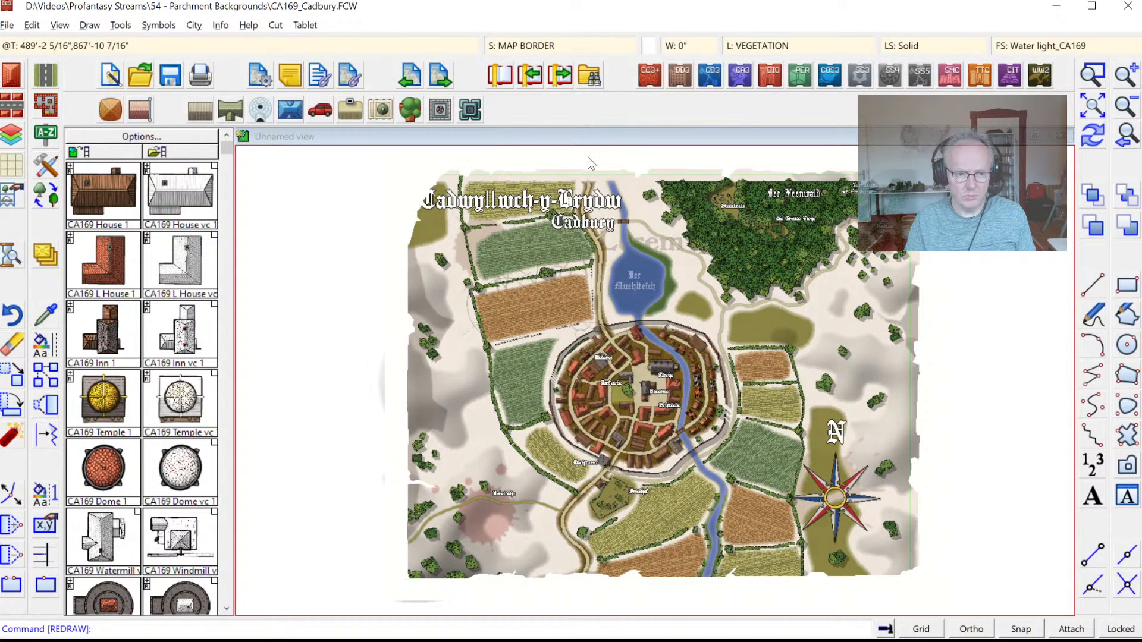
Step: Delete the Blur and Transparency effects from the BACKGROUND sheet of the Cadbury map
left_click(550, 78)
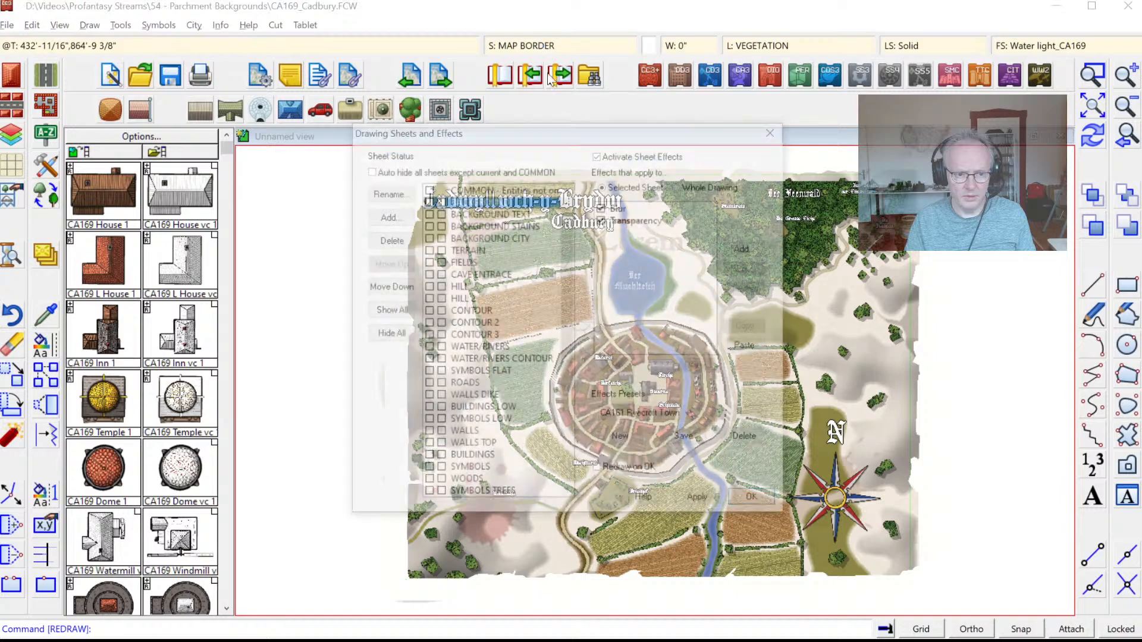
left_click(621, 208)
left_click(627, 220, "shift")
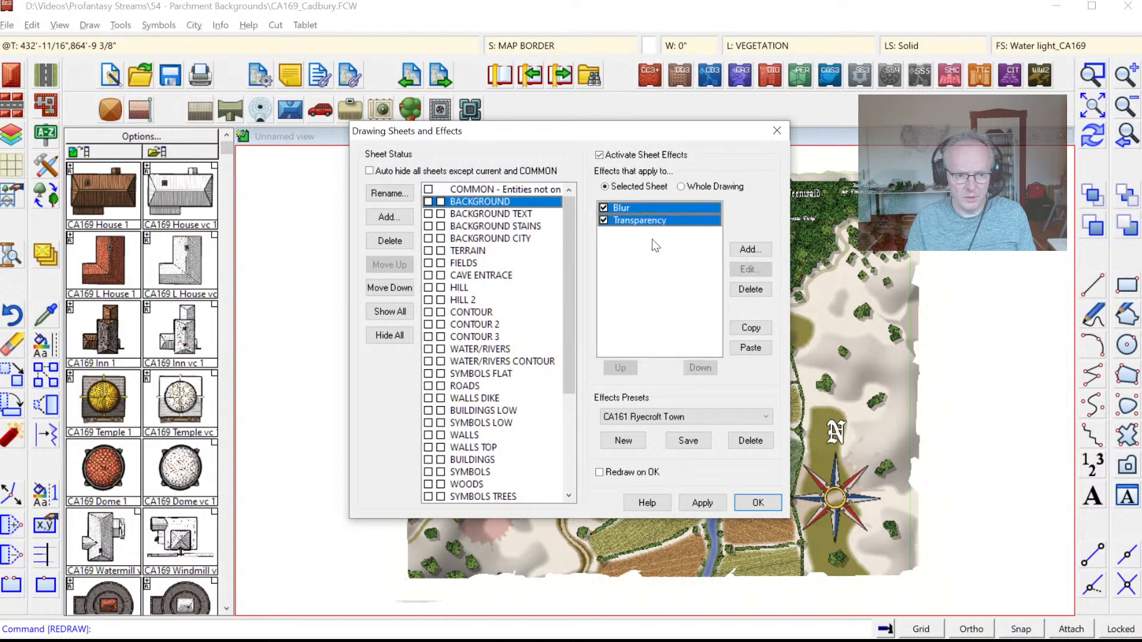
left_click(750, 293)
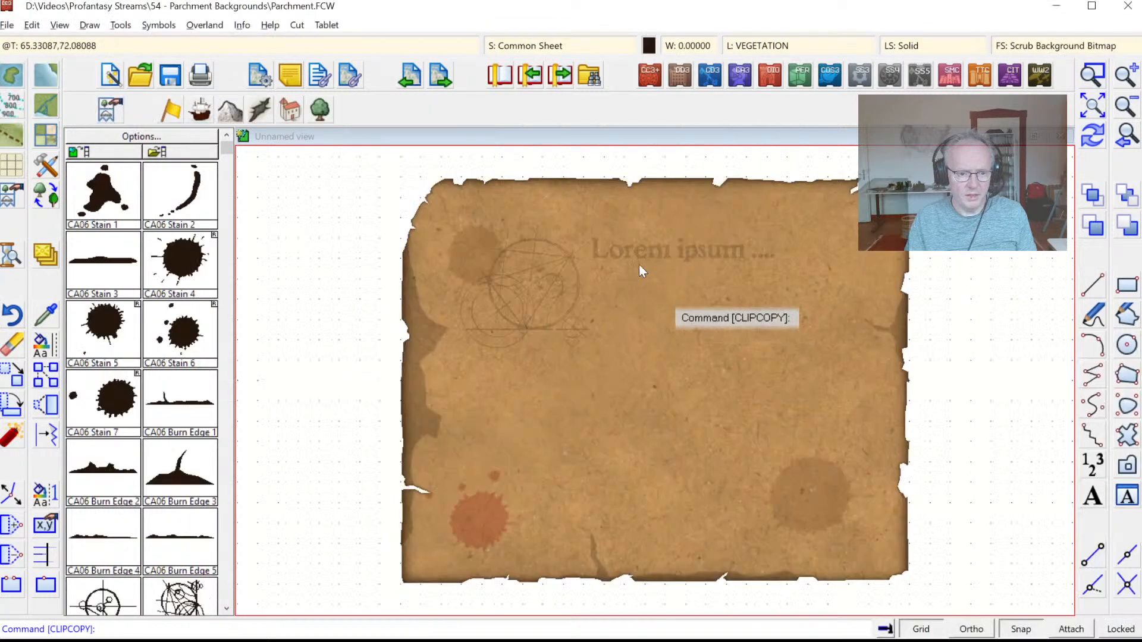
Step: Copy both Glow effects from the BACKGROUND sheet in Parchment.FCW onto the BACKGROUND sheet in CA169_Cadbury.FCW
left_click(515, 48)
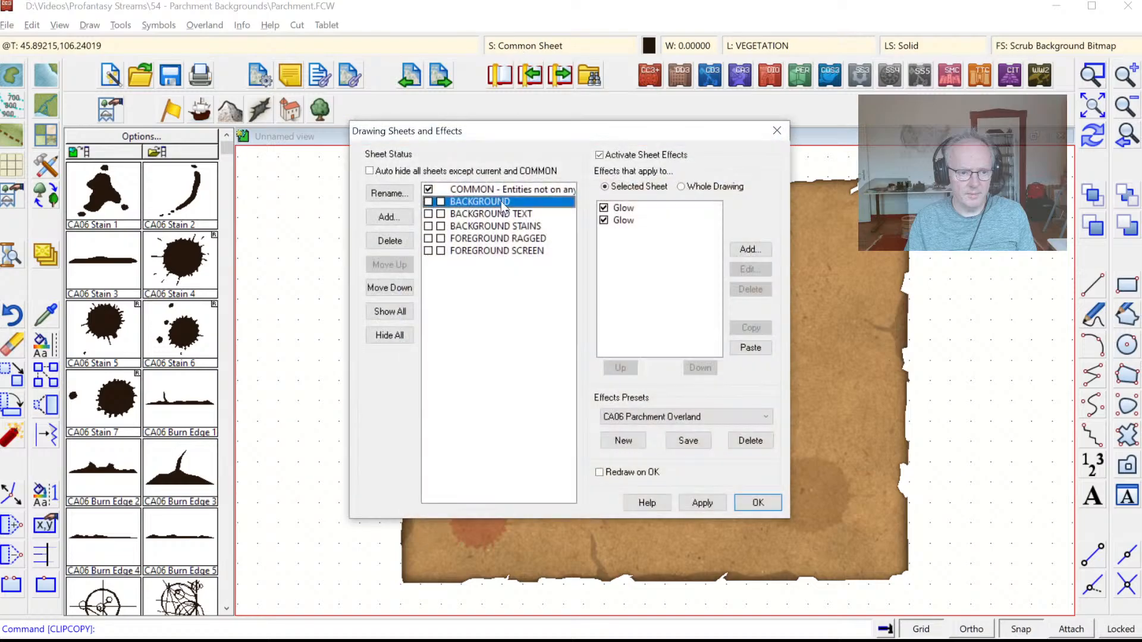
left_click(620, 207)
left_click(619, 220)
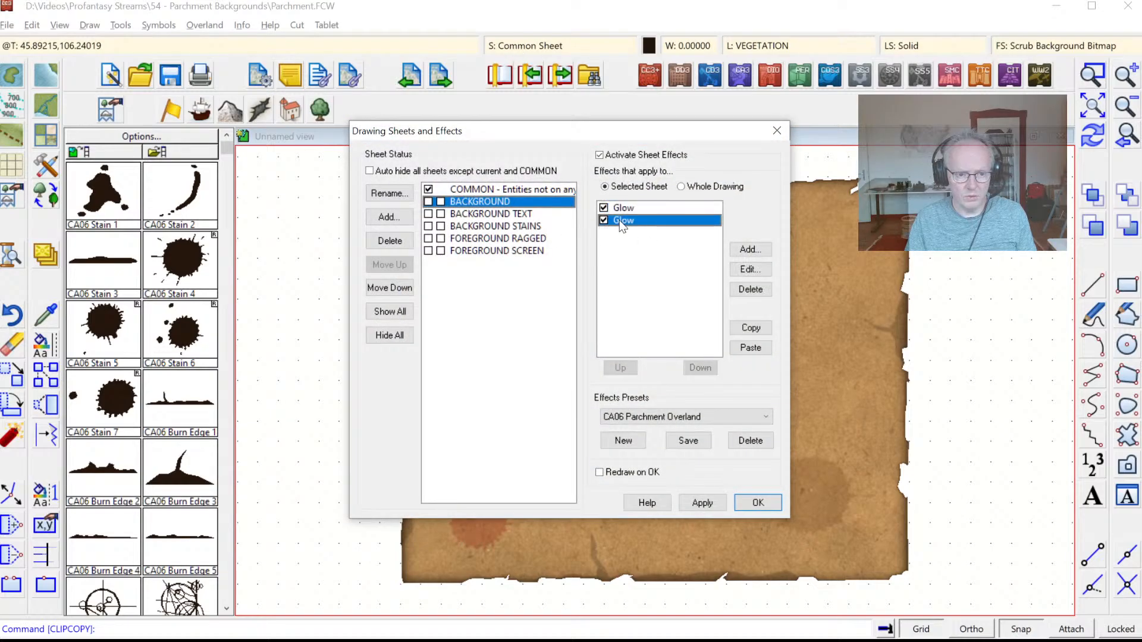
left_click(624, 207, "shift")
left_click(745, 329)
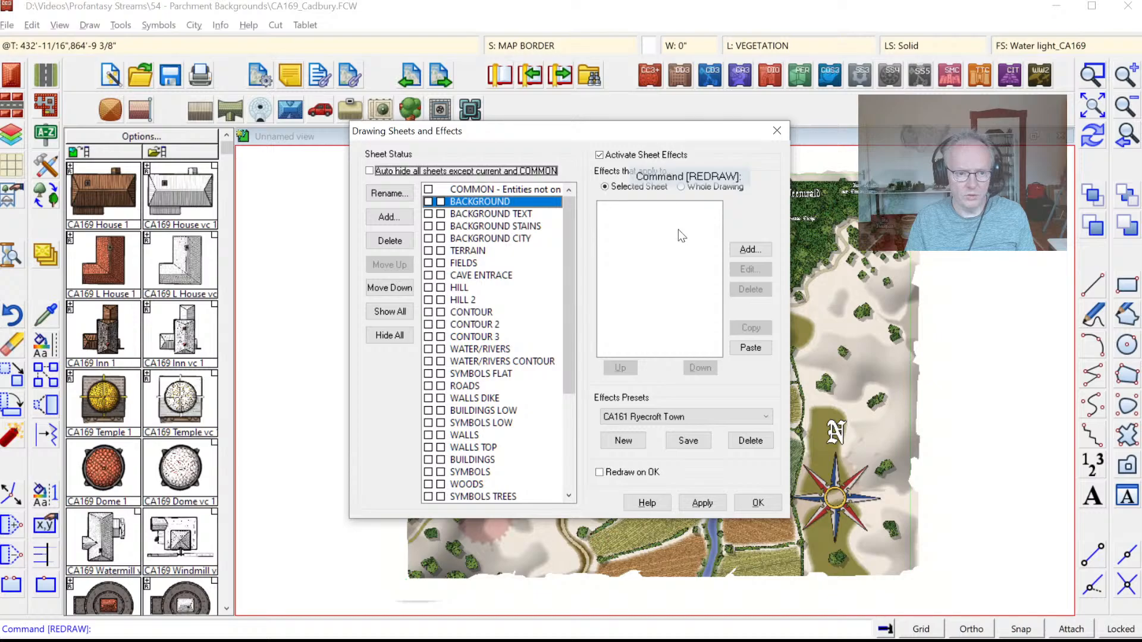
left_click(748, 347)
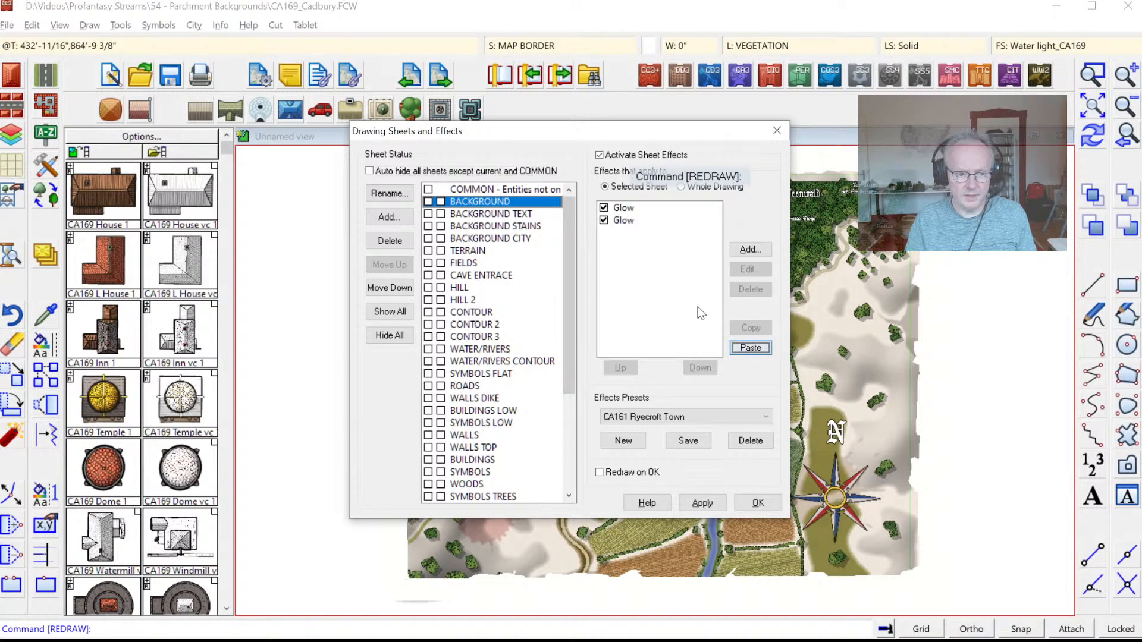
left_click(758, 504)
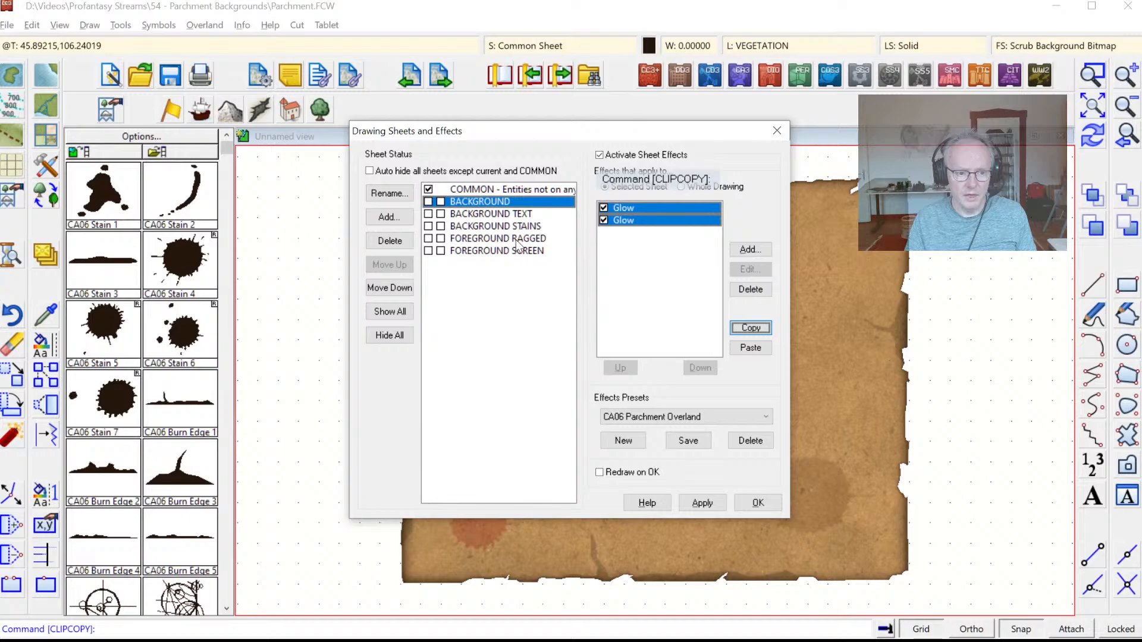
Step: In Parchment.FCW, copy the Blur and both Glow effects of the FOREGROUND RAGGED sheet
left_click(516, 238)
left_click(624, 210)
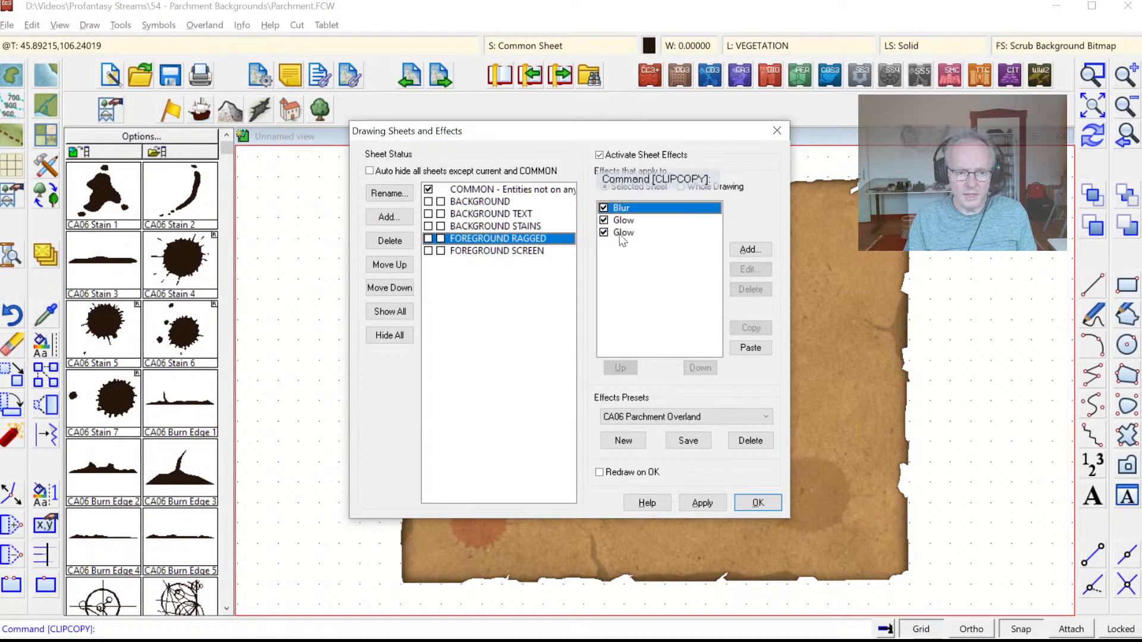
left_click(618, 233, "shift")
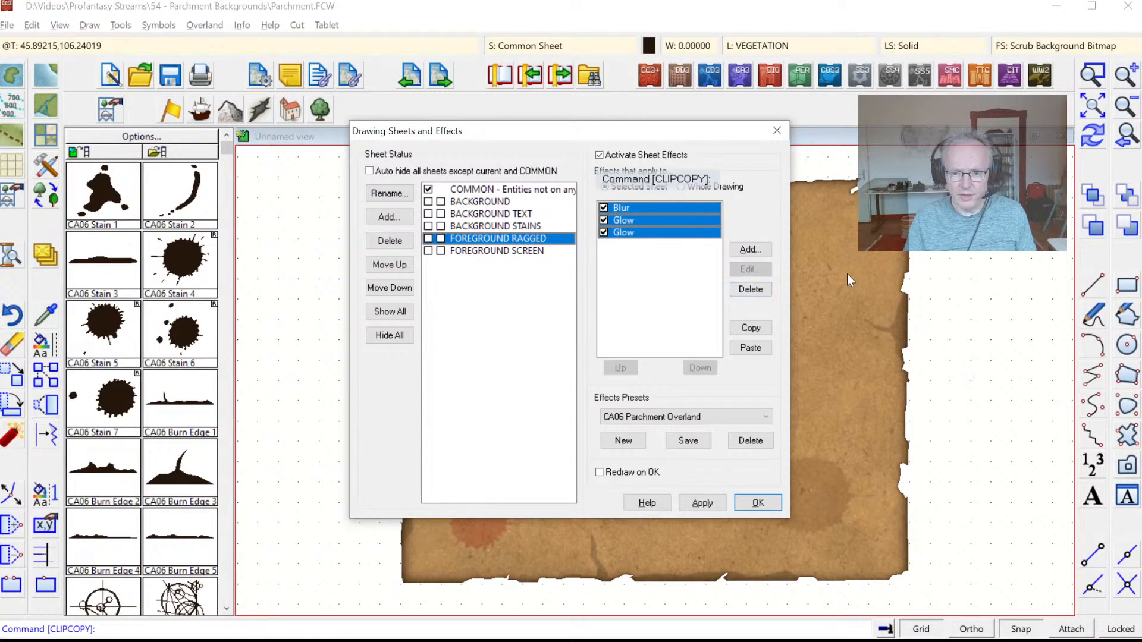
left_click(750, 328)
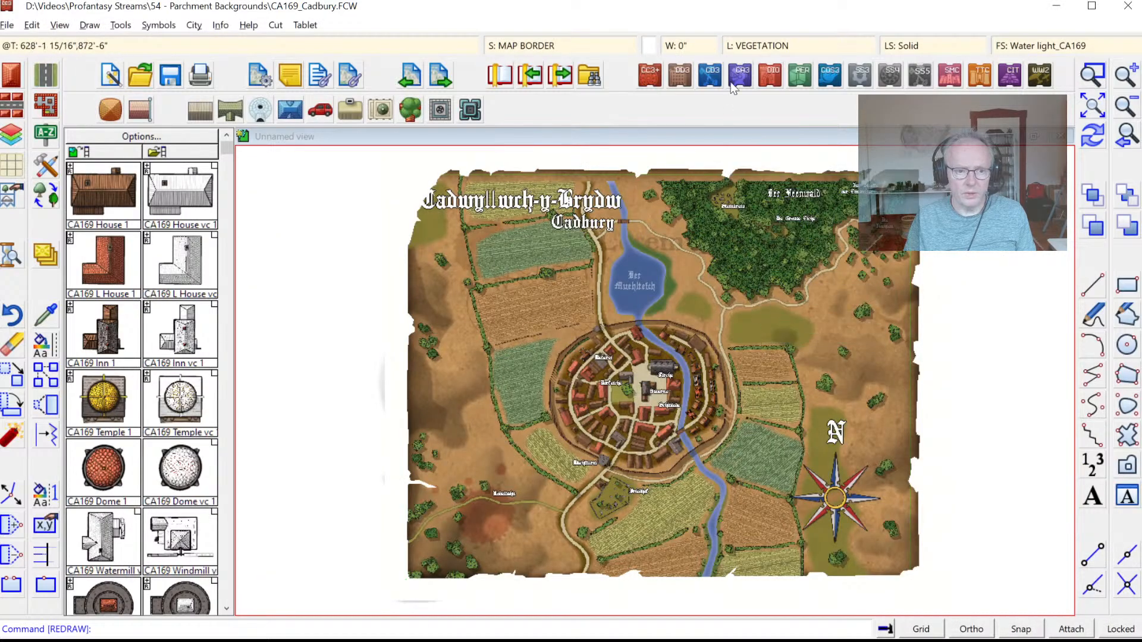
Step: Paste the copied Blur and Glow effects onto the FOREGROUND RAGGED sheet in CA169_Cadbury.FCW and apply them
right_click(590, 42)
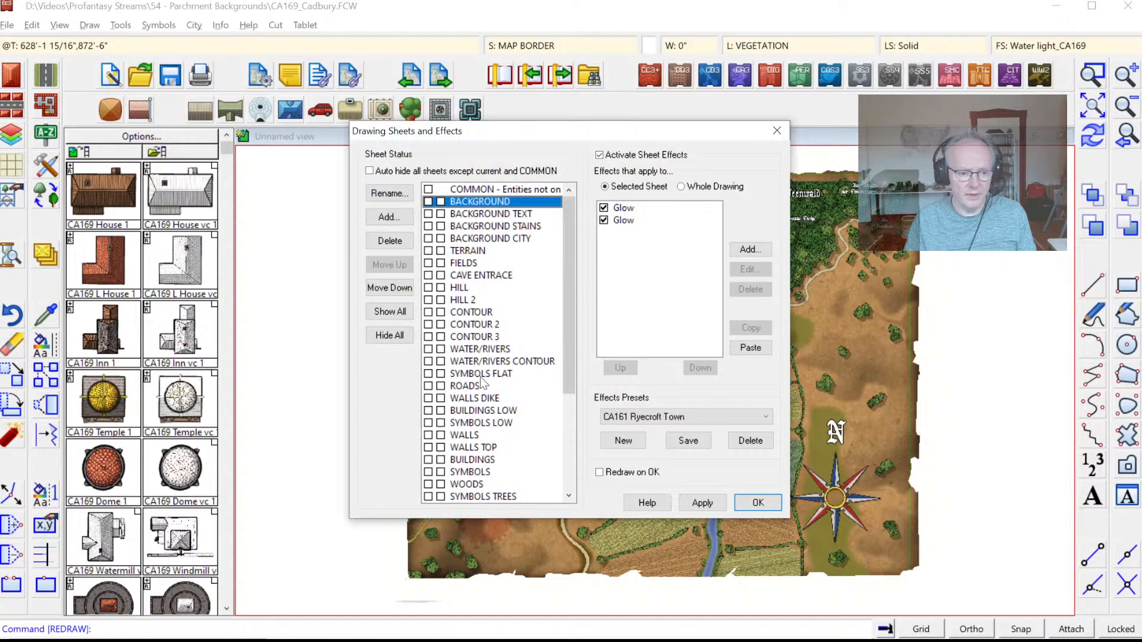
scroll(486, 468, "down", 2)
scroll(487, 468, "down", 2)
left_click(489, 473)
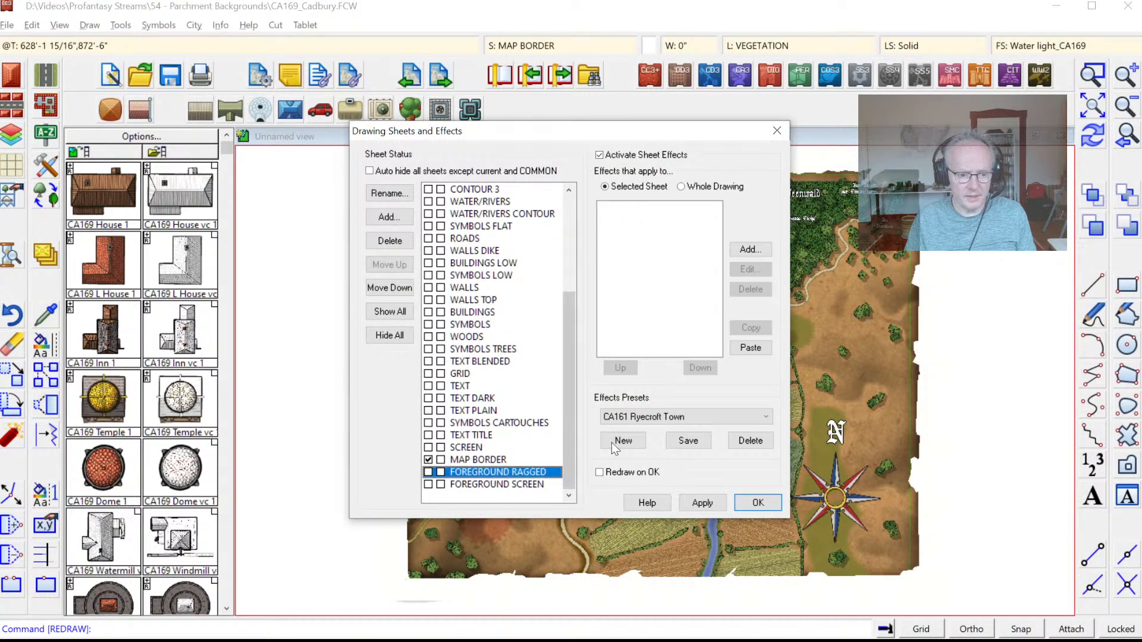
left_click(744, 350)
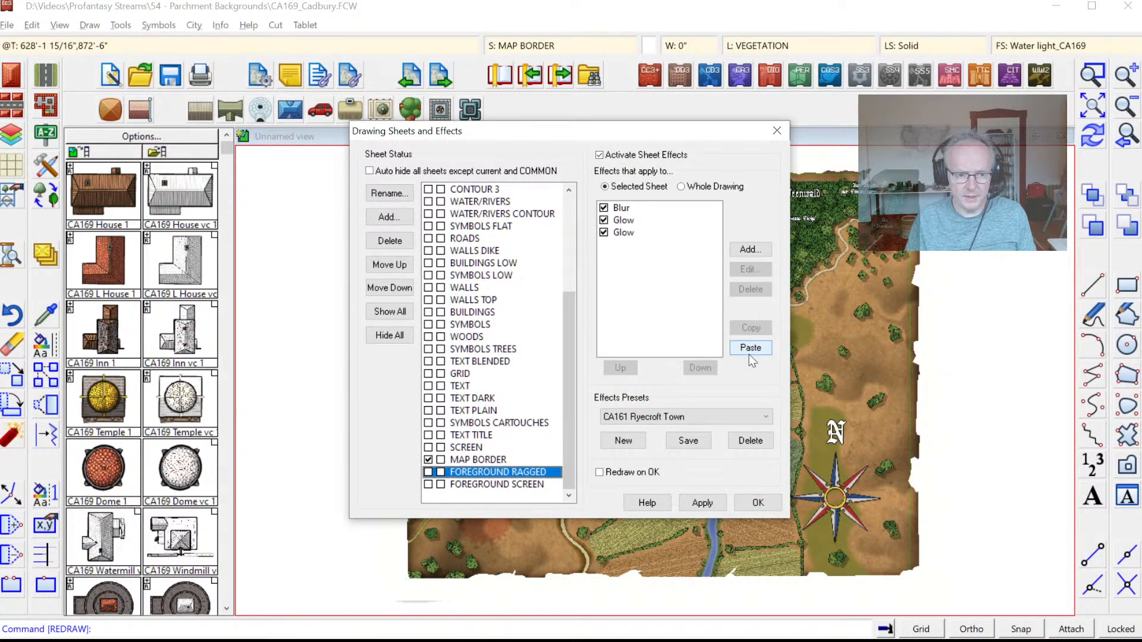
left_click(755, 500)
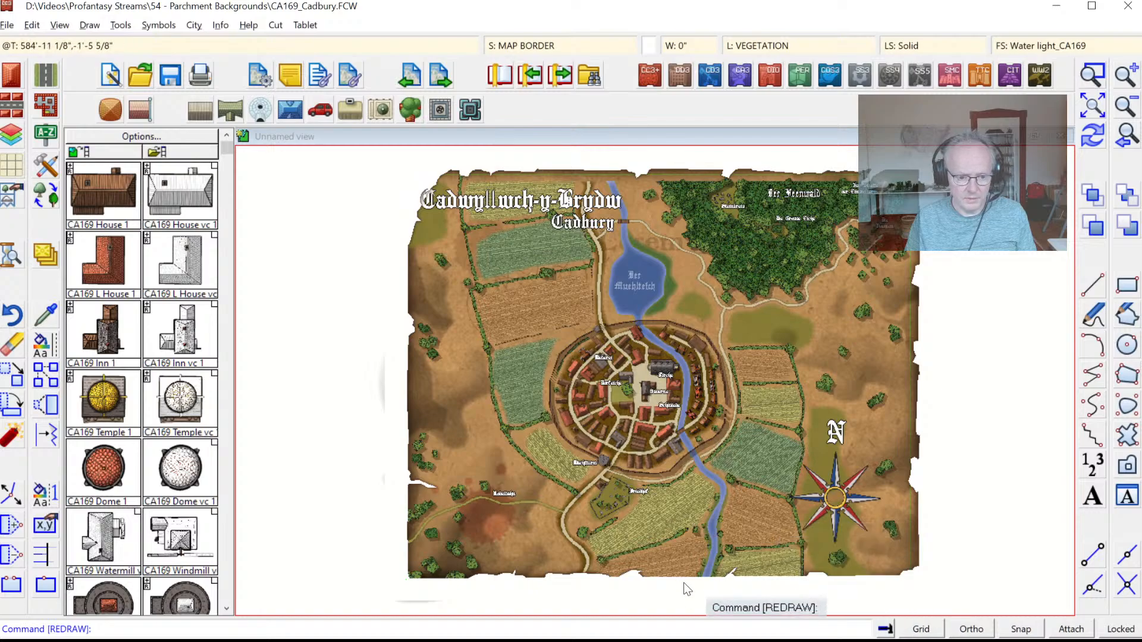
Step: Set the blur radius of the second Glow effect on the Cadbury map's FOREGROUND RAGGED sheet to 5
left_click(500, 74)
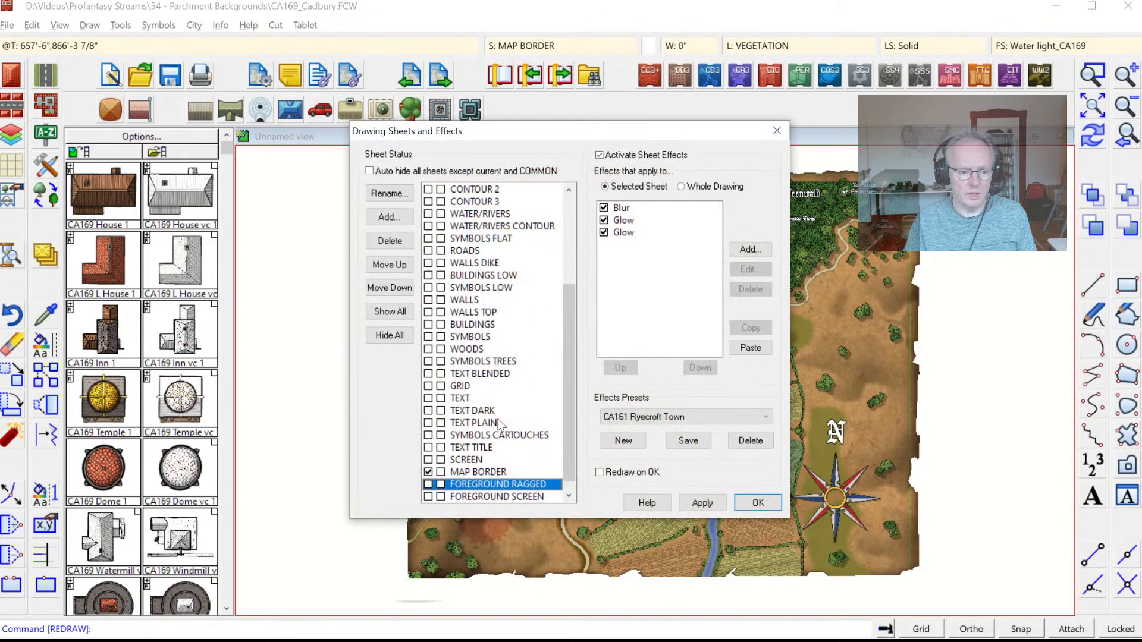
left_click(631, 219)
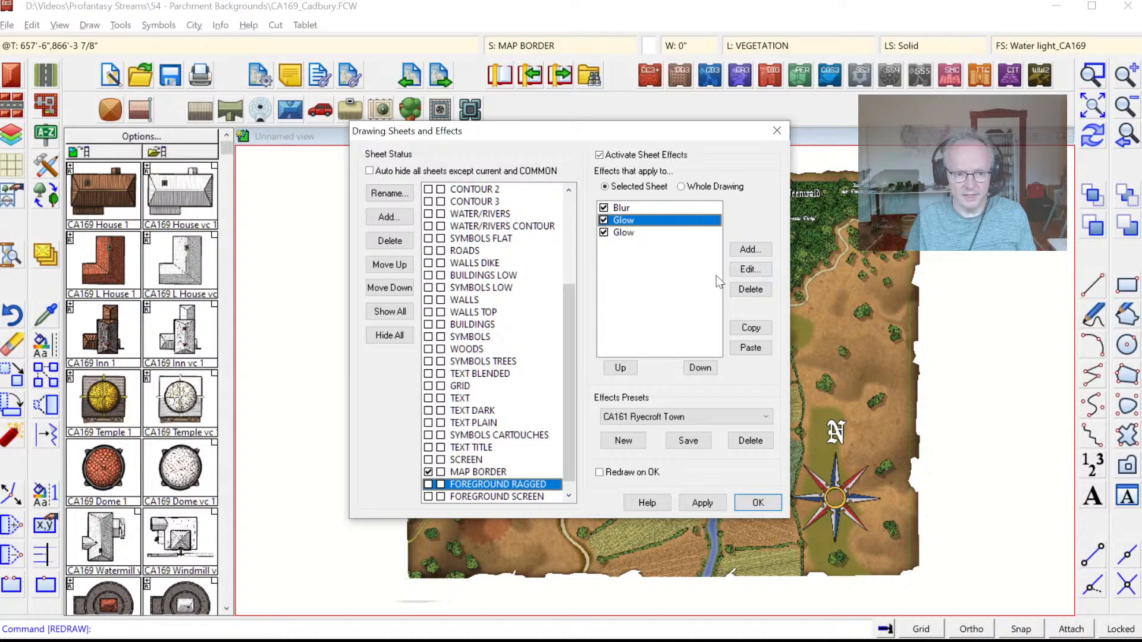
left_click(634, 233)
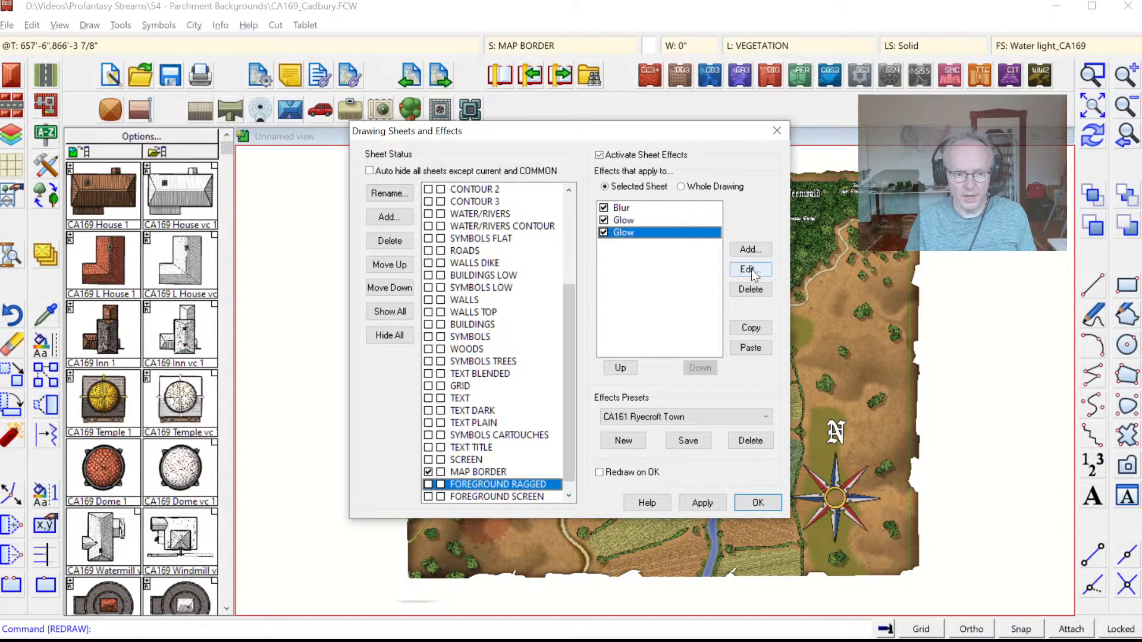
left_click(749, 270)
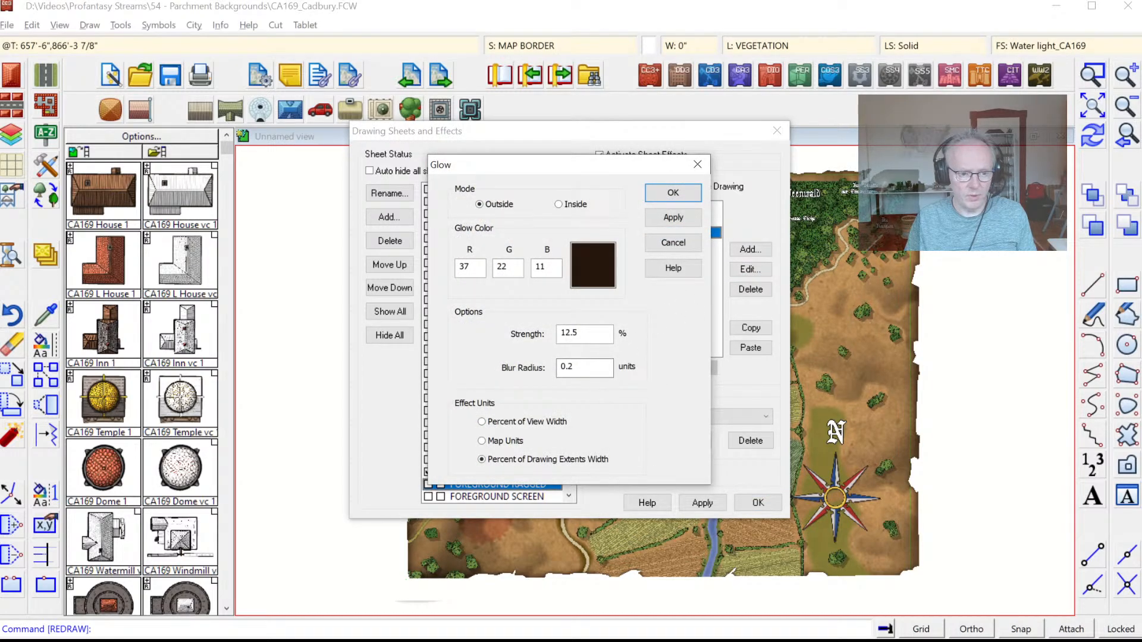
double_click(568, 368)
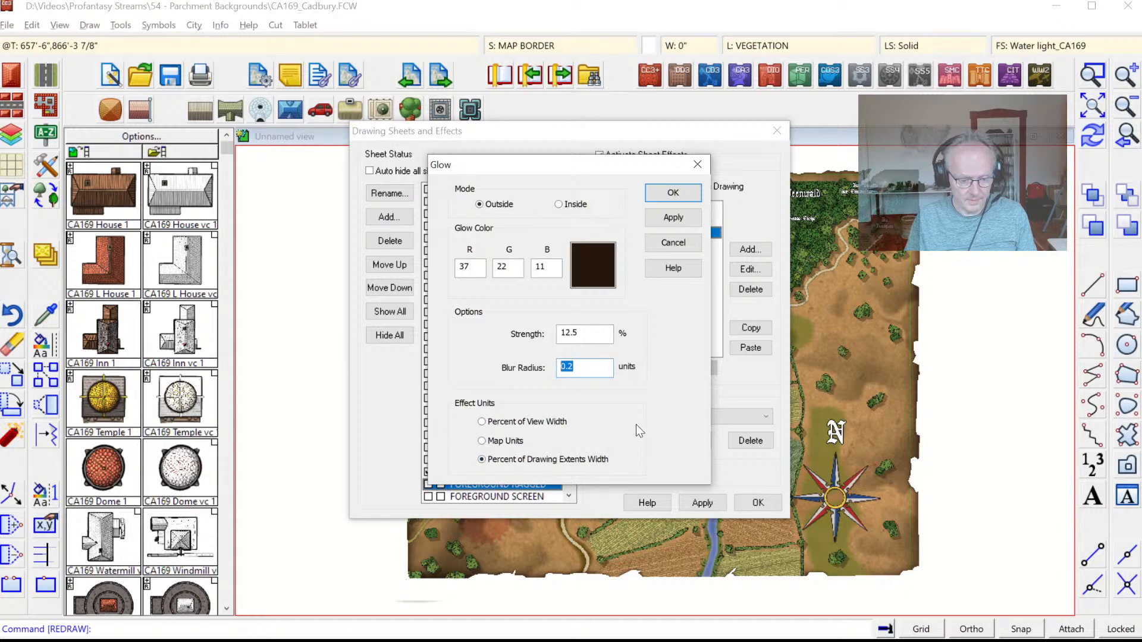
type("5")
left_click(657, 217)
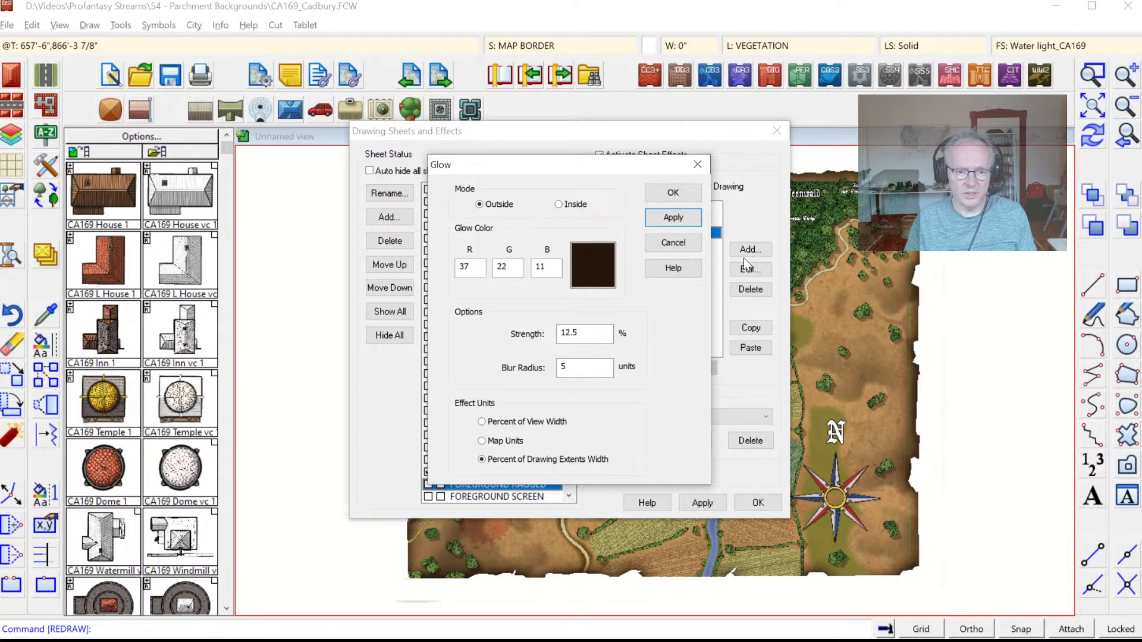
left_click(672, 195)
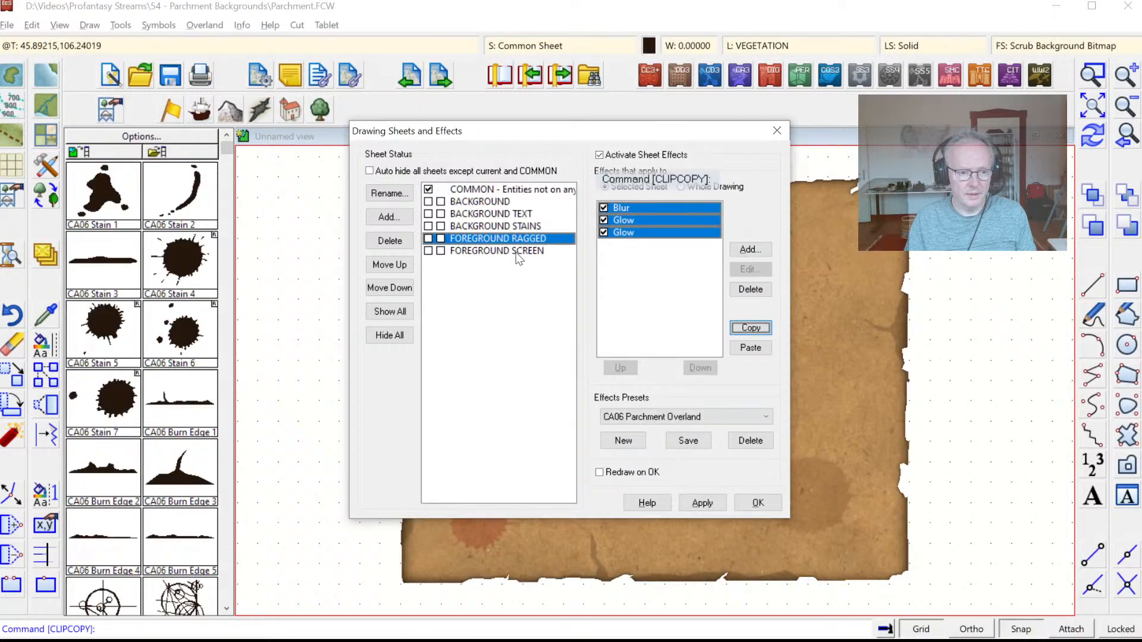
Step: Copy the Blur effect from the FOREGROUND SCREEN sheet in Parchment.FCW onto the same sheet in CA169_Cadbury.FCW
left_click(515, 252)
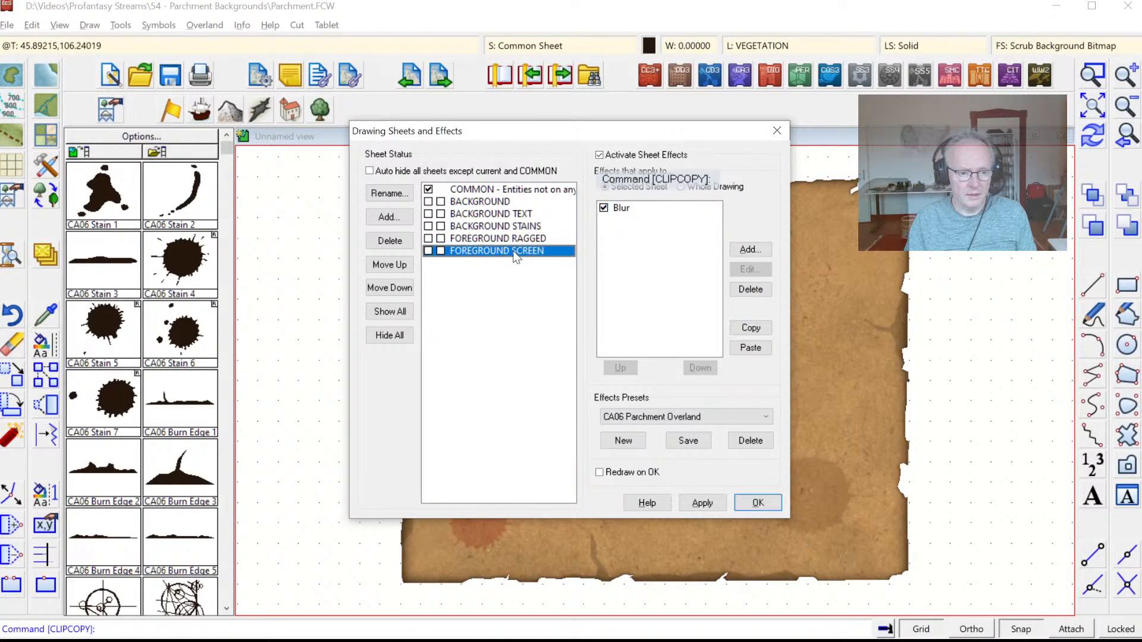
left_click(615, 205)
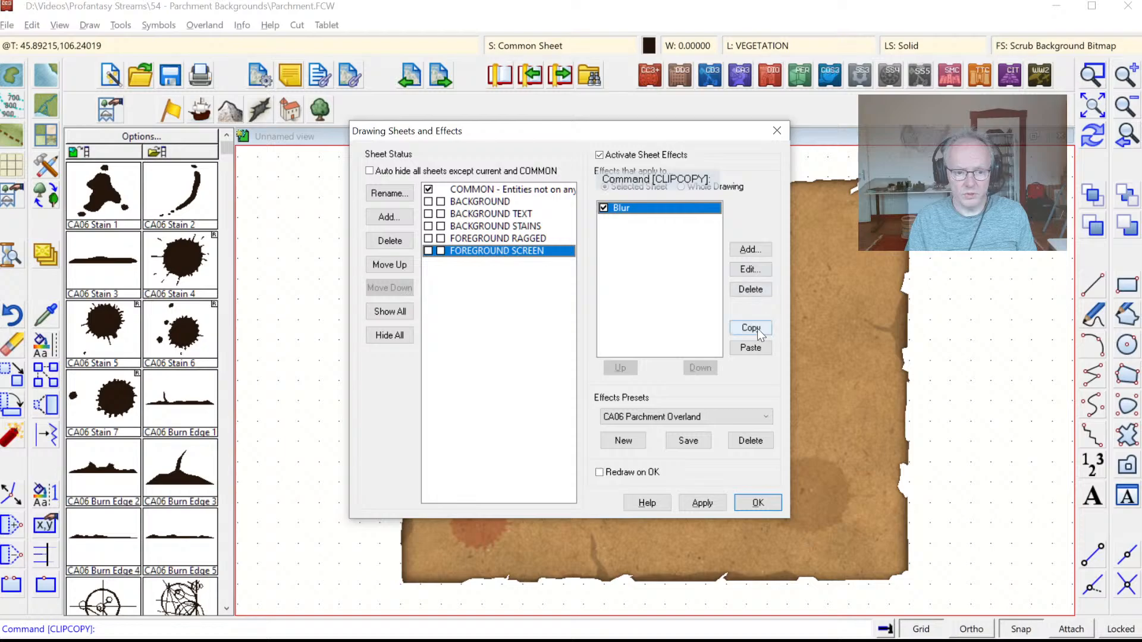
left_click(750, 329)
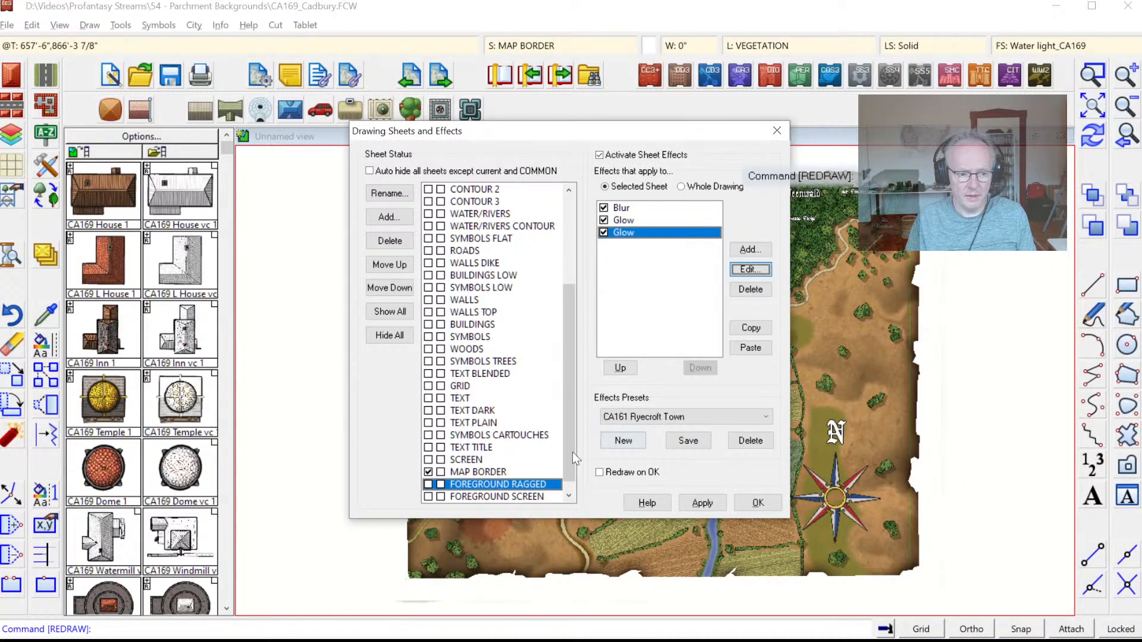
left_click(521, 497)
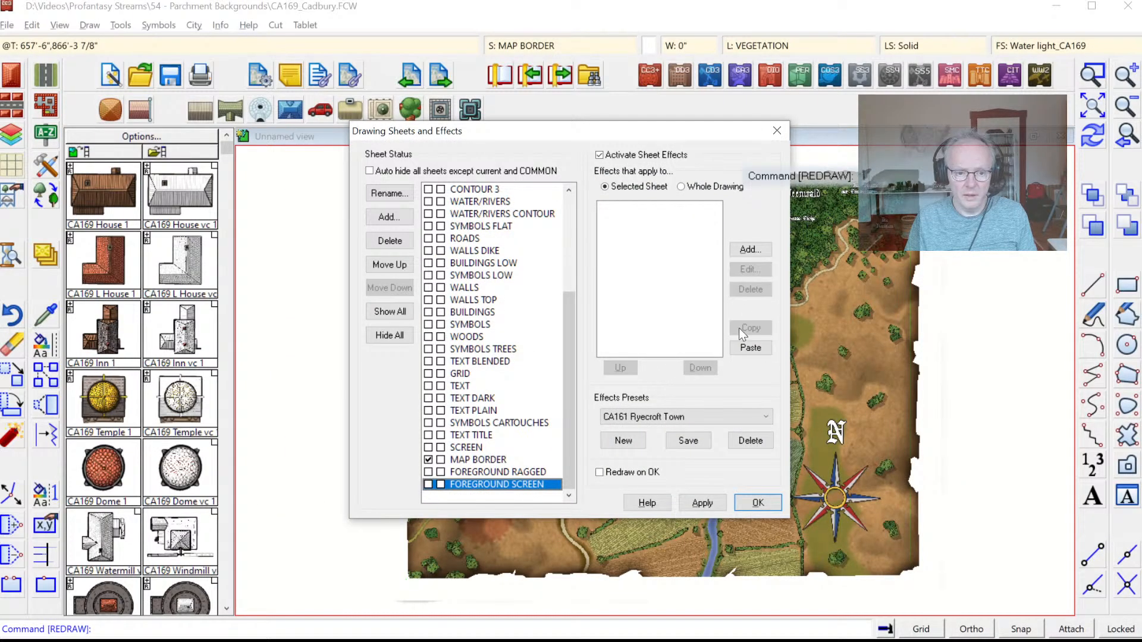
left_click(740, 351)
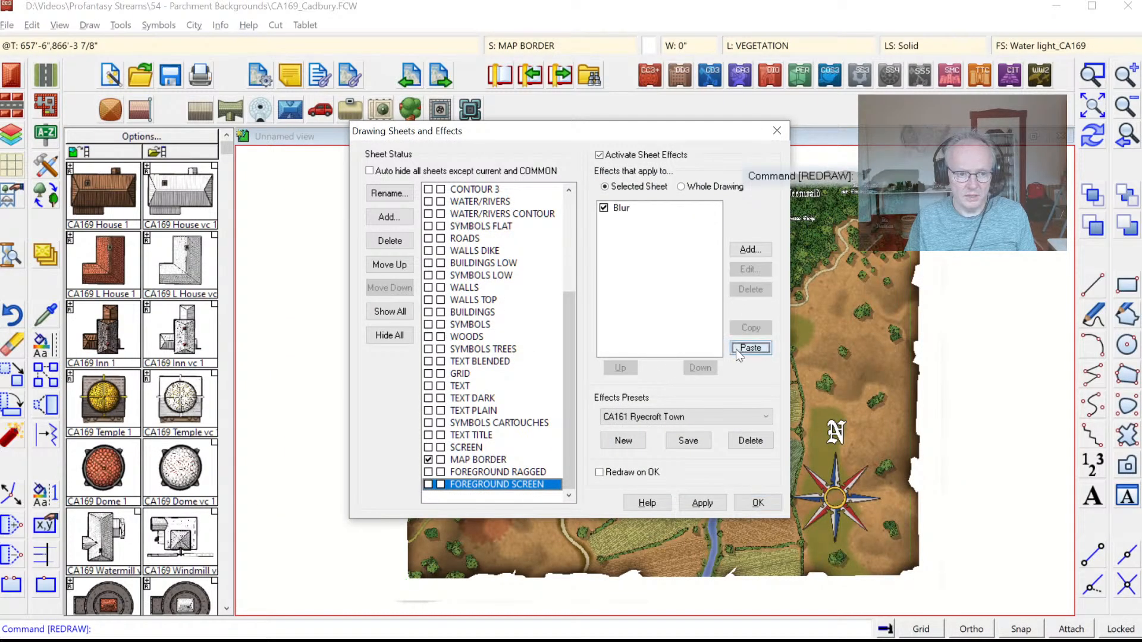
left_click(748, 503)
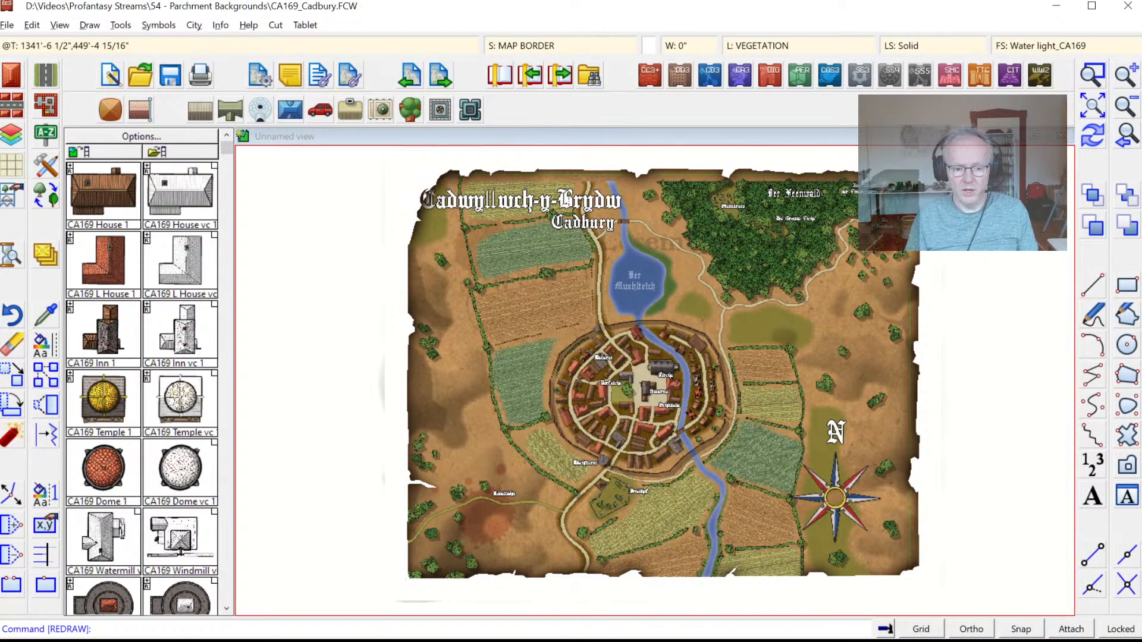
Step: Deactivate the sheet effects for the Cadbury map so the green outline around its edge can be inspected
left_click(1091, 74)
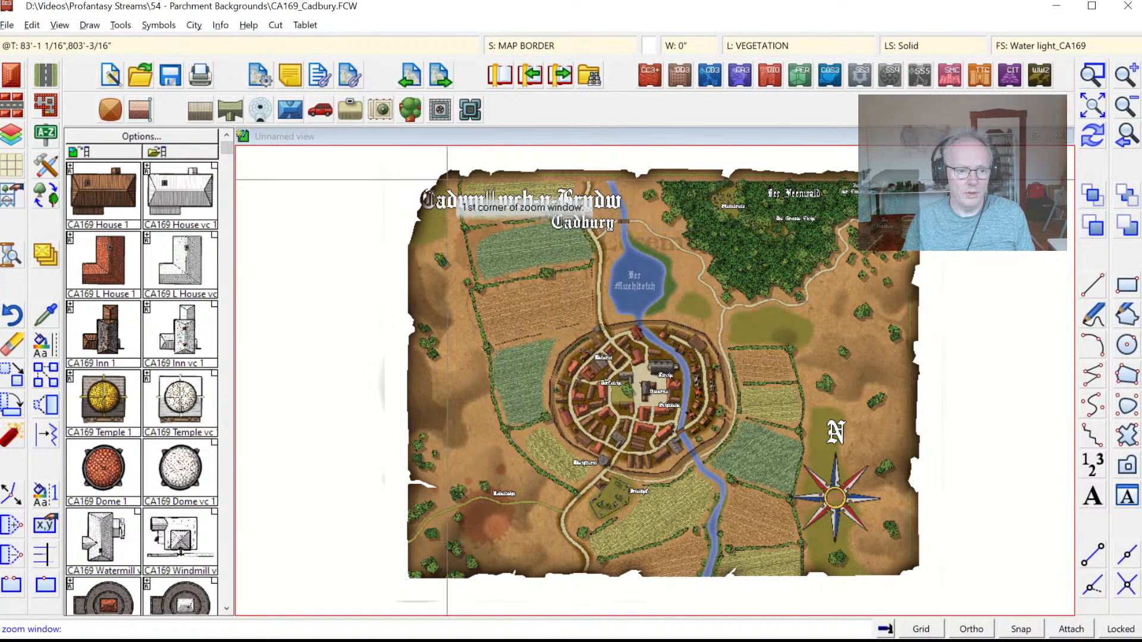
left_click(415, 162)
left_click(635, 264)
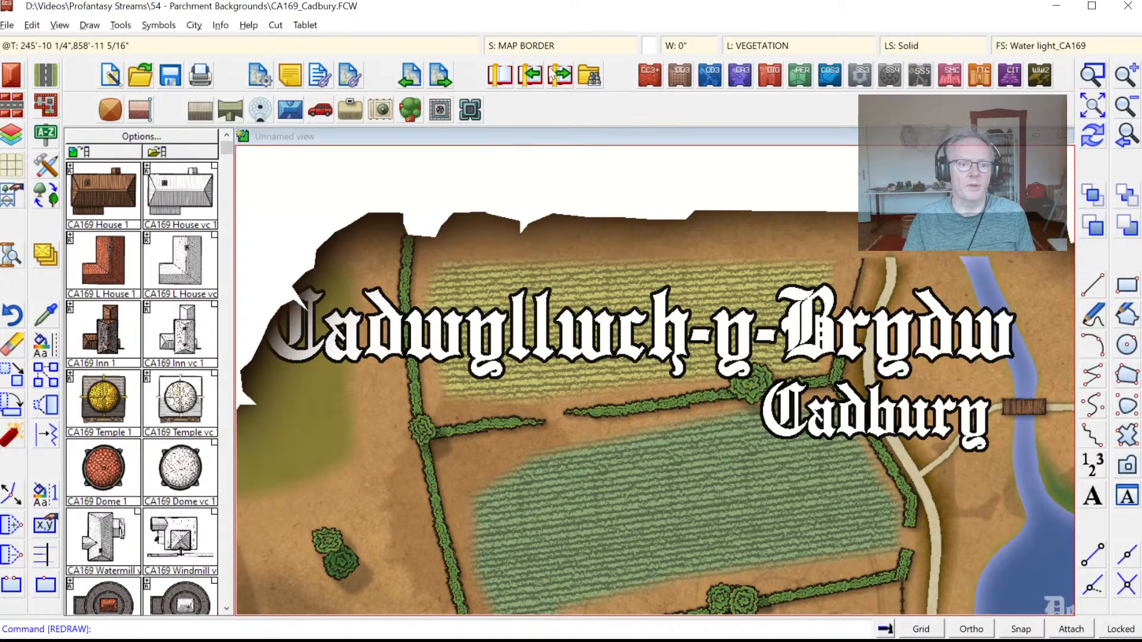
left_click(510, 48)
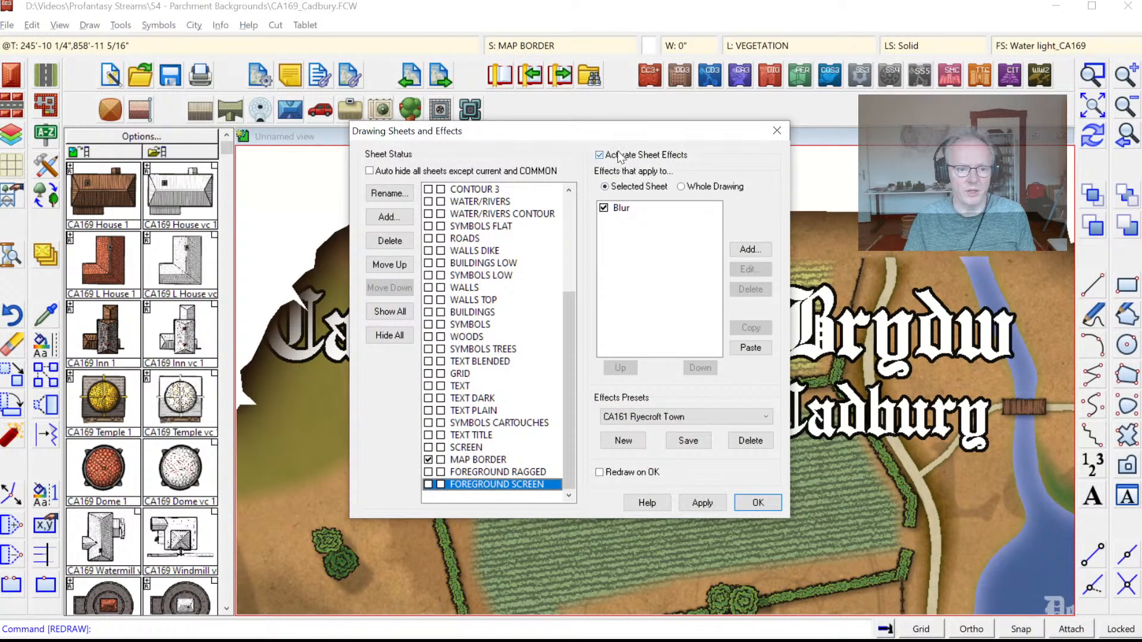
left_click(599, 155)
left_click(758, 503)
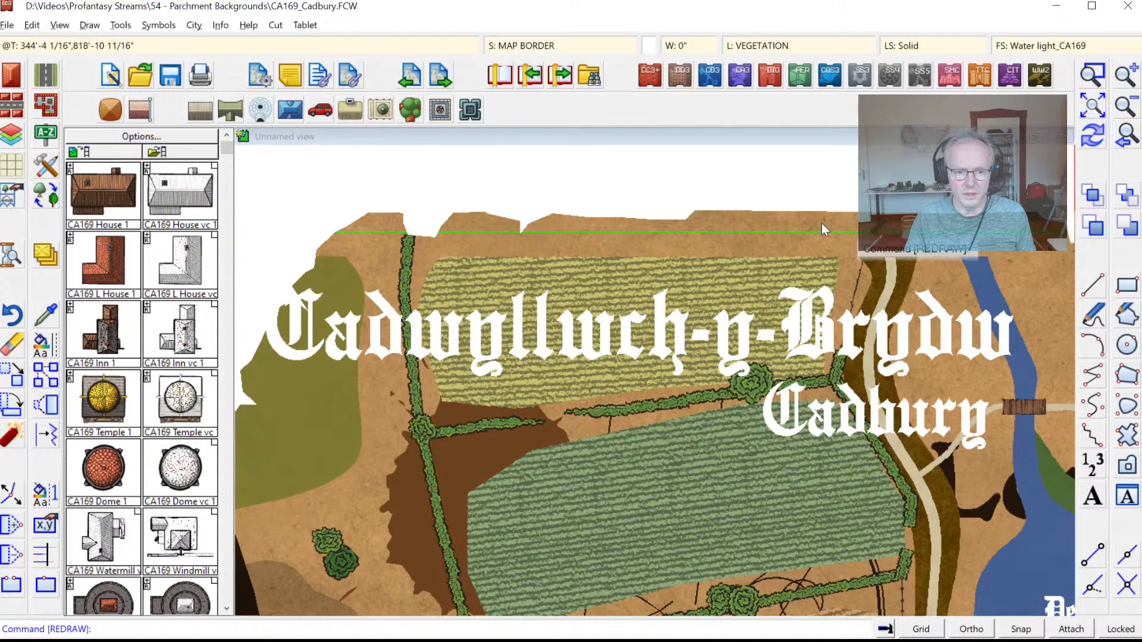
Step: List the properties of the green rectangle outlining the map
left_click(1093, 107)
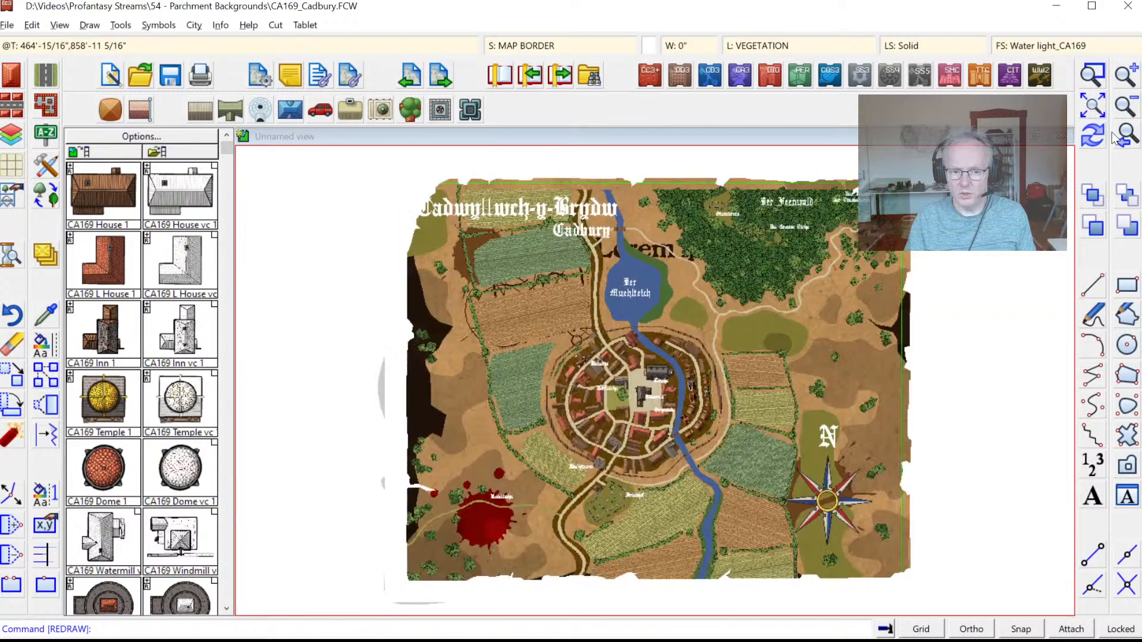
left_click(220, 25)
left_click(235, 44)
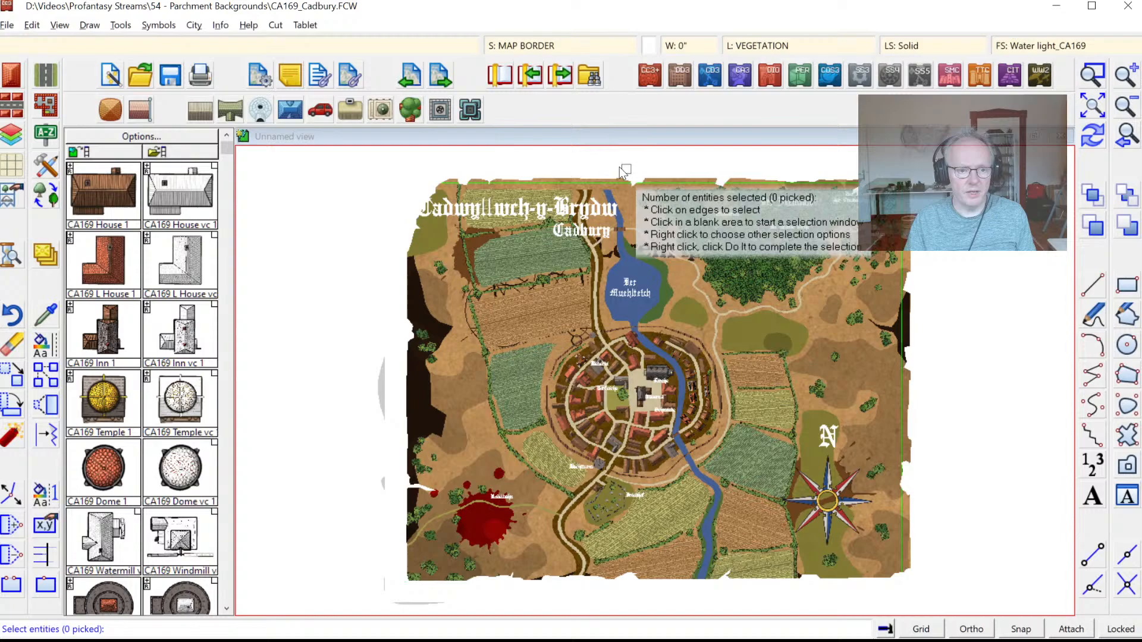
left_click(662, 183)
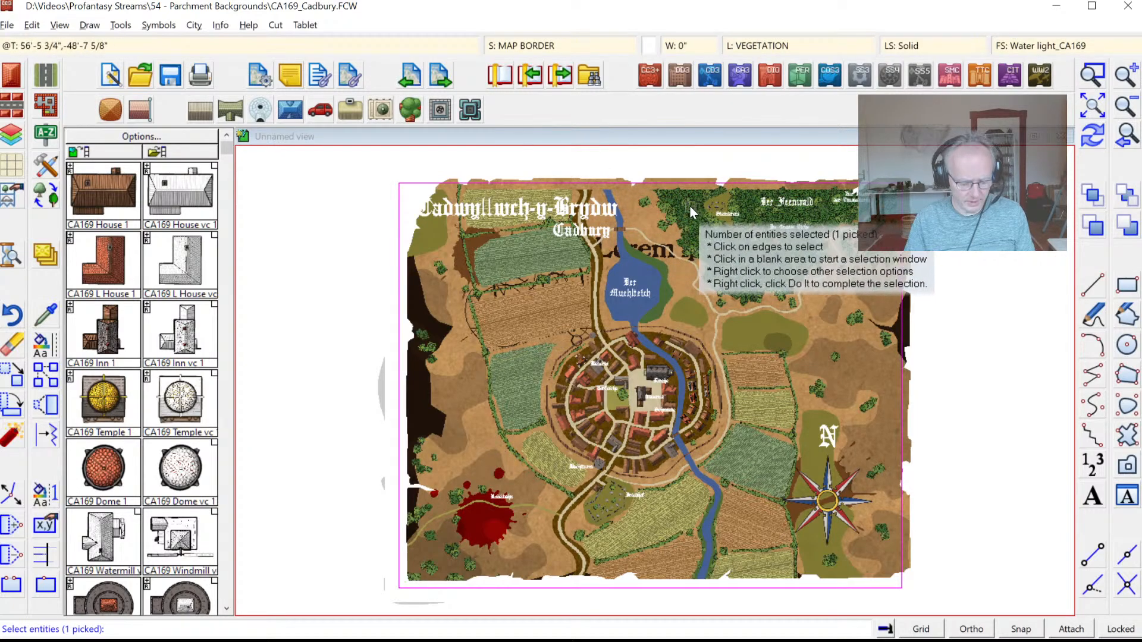
key("d")
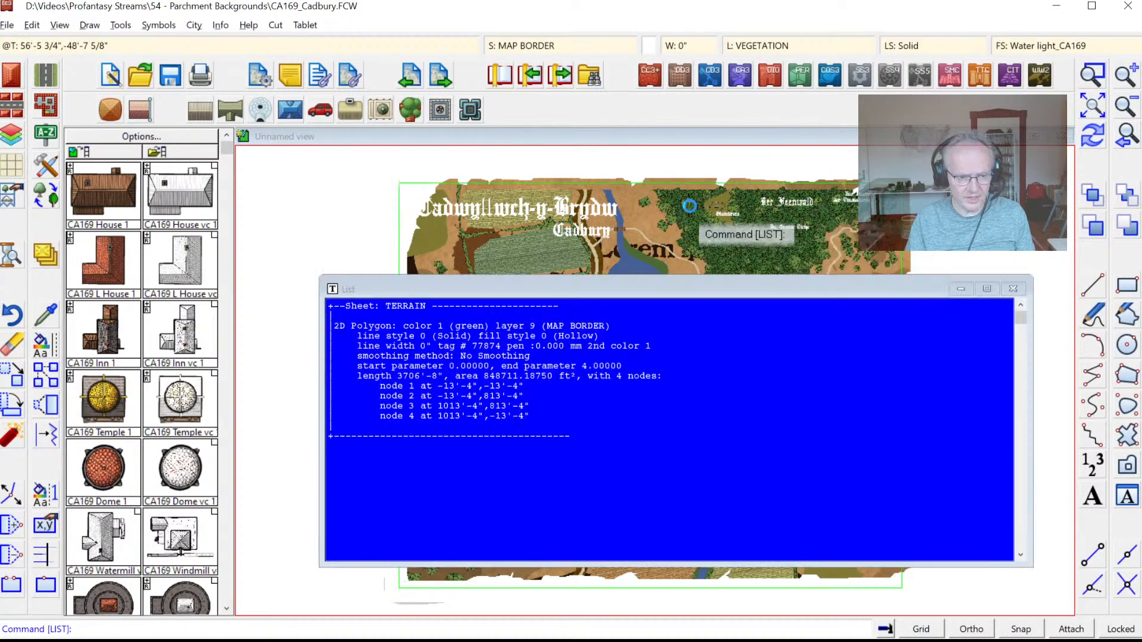
left_click(690, 210)
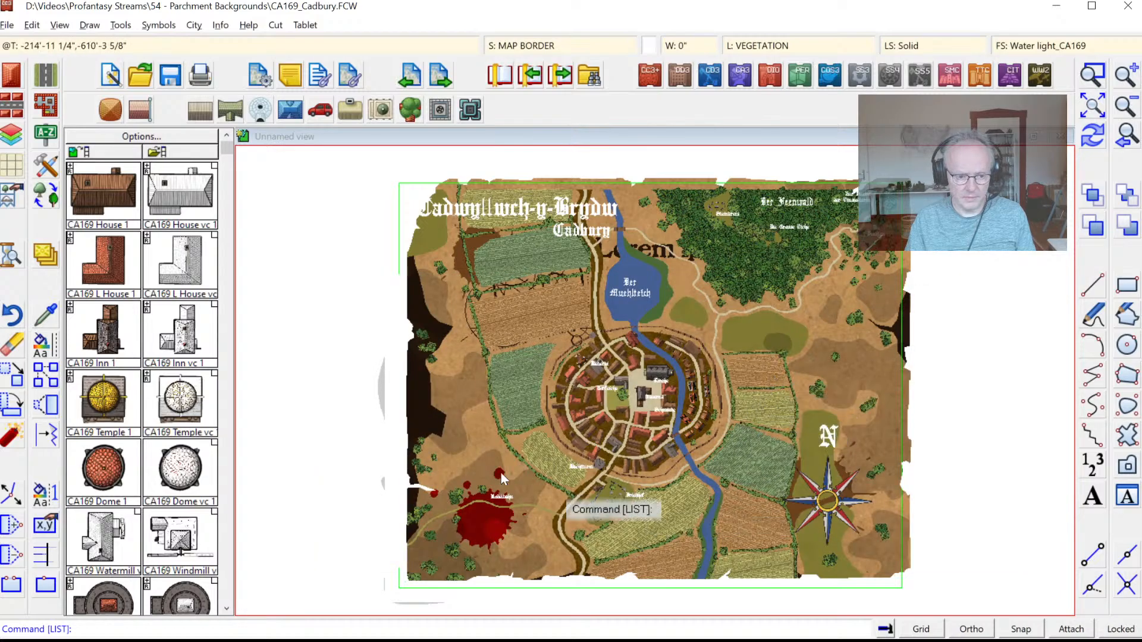
Step: Erase all entities in the green colour 1, including the rectangle outlining the map, and redraw the drawing
left_click(23, 350)
right_click(491, 352)
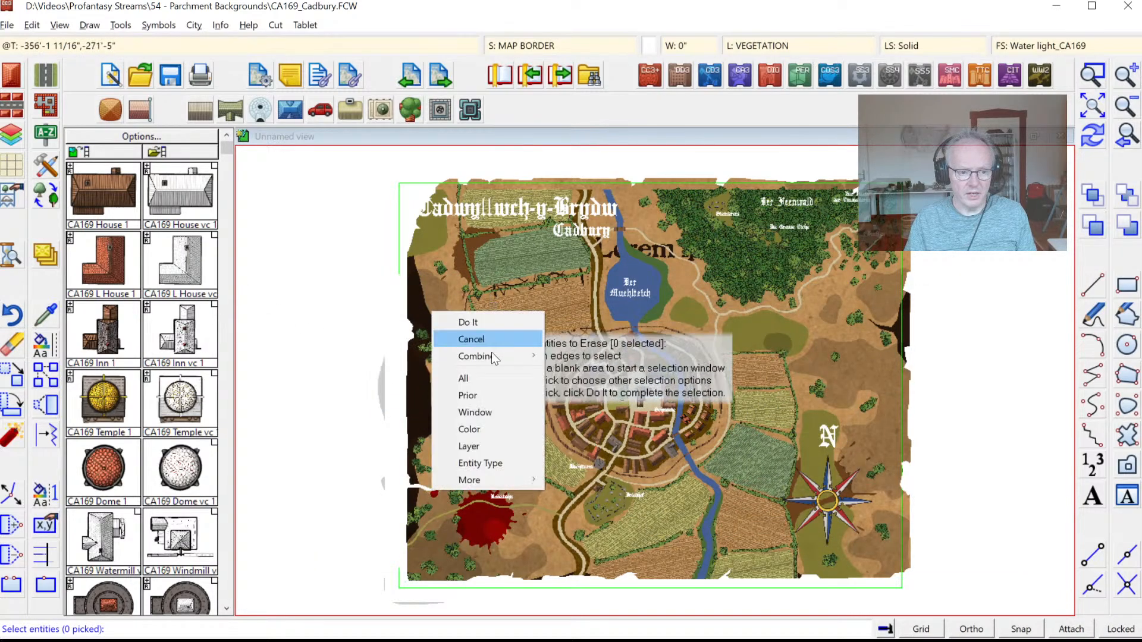
left_click(491, 428)
right_click(491, 427)
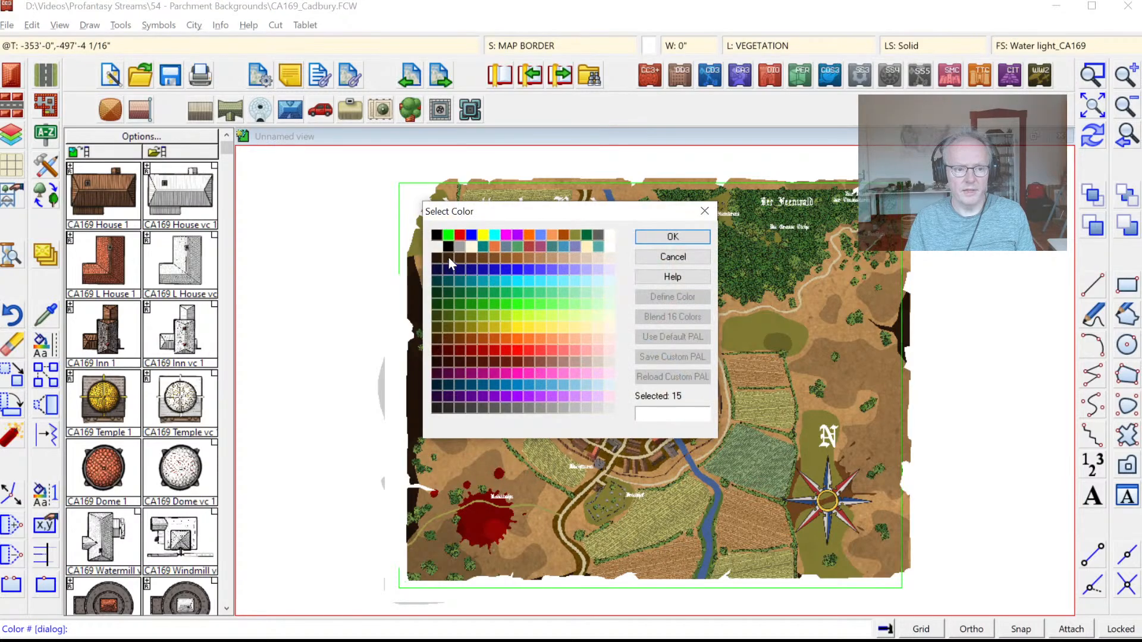
left_click(448, 235)
left_click(672, 236)
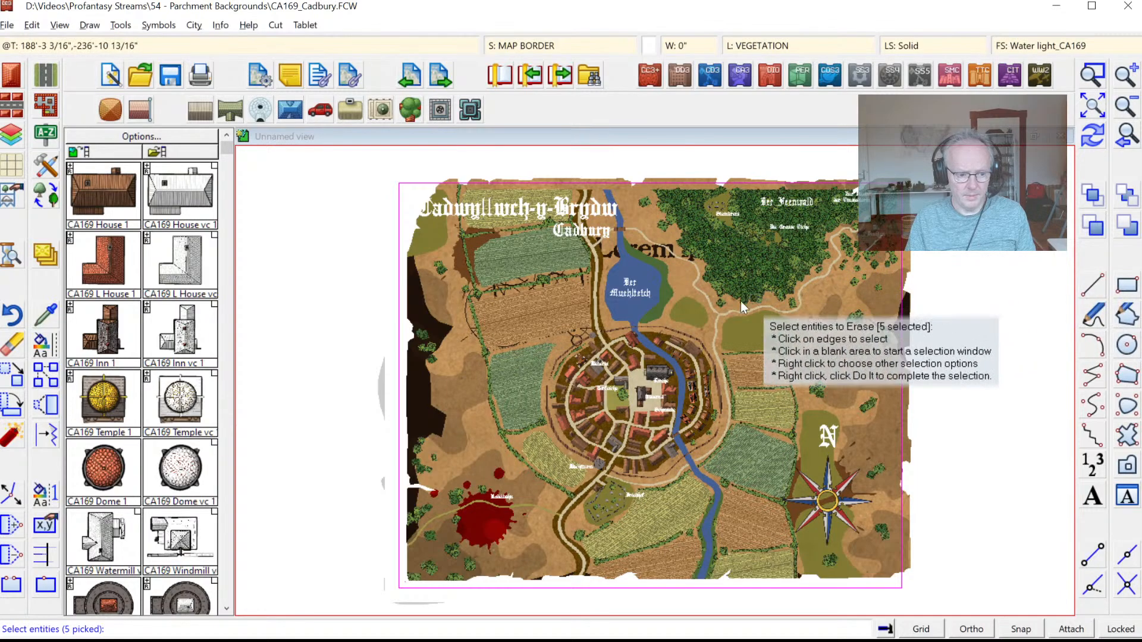
key("Return")
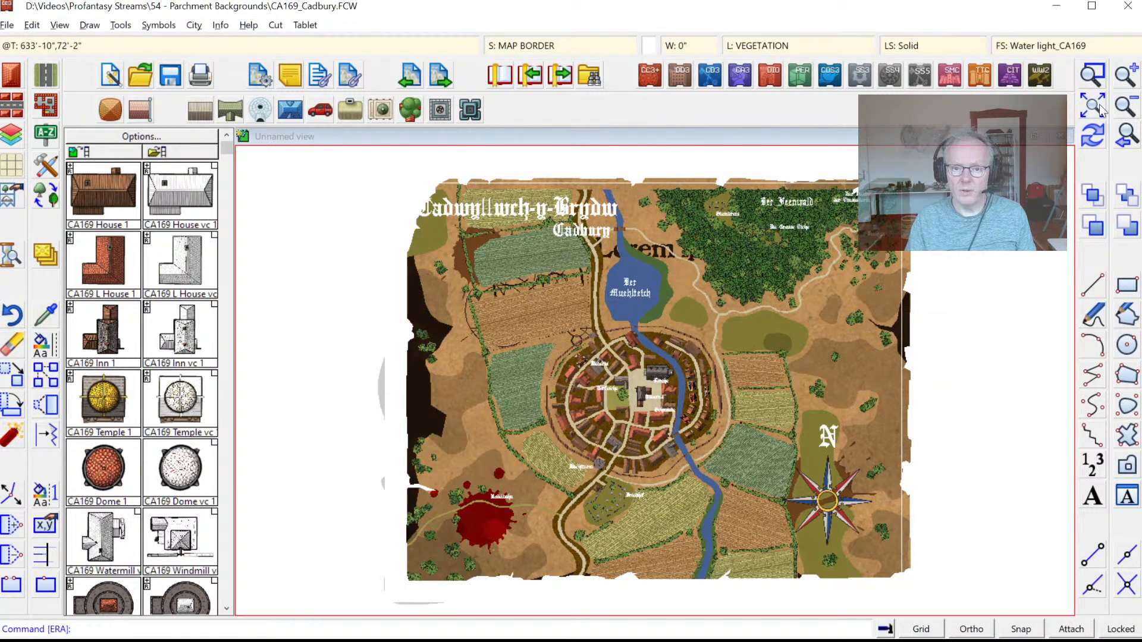
left_click(1094, 143)
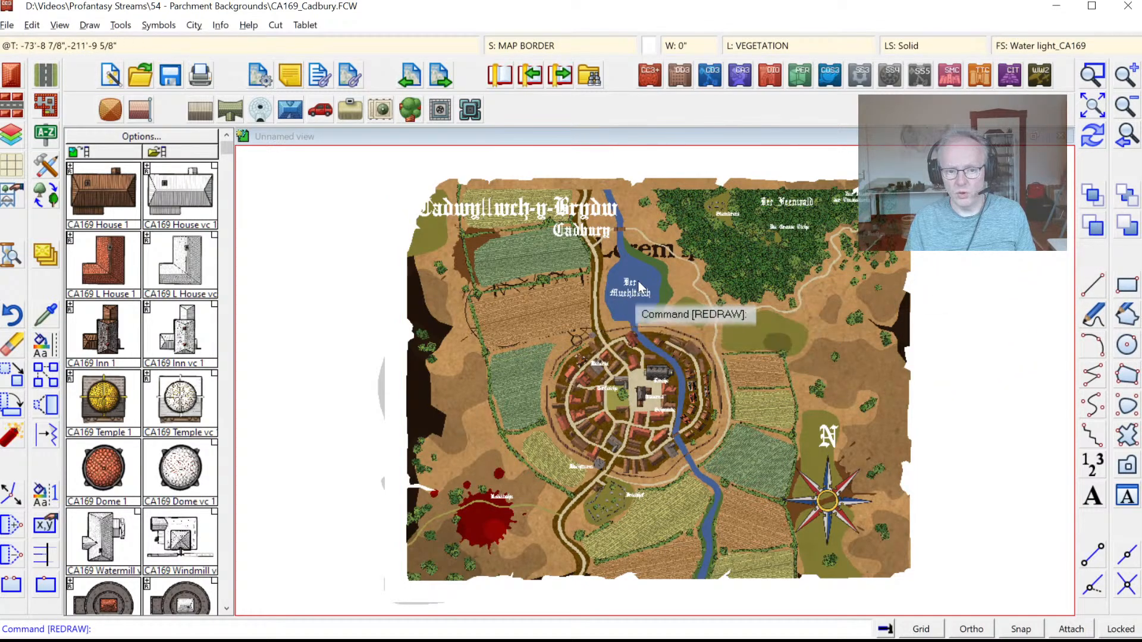
Step: Activate the sheet effects again for the whole Cadbury map
left_click(513, 46)
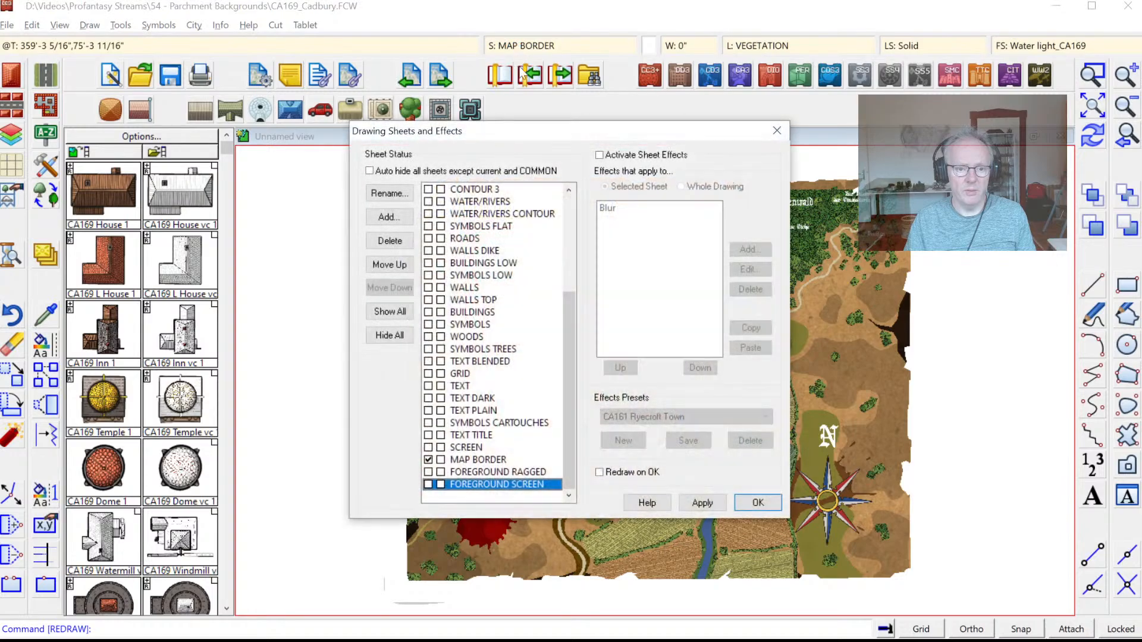
left_click(755, 504)
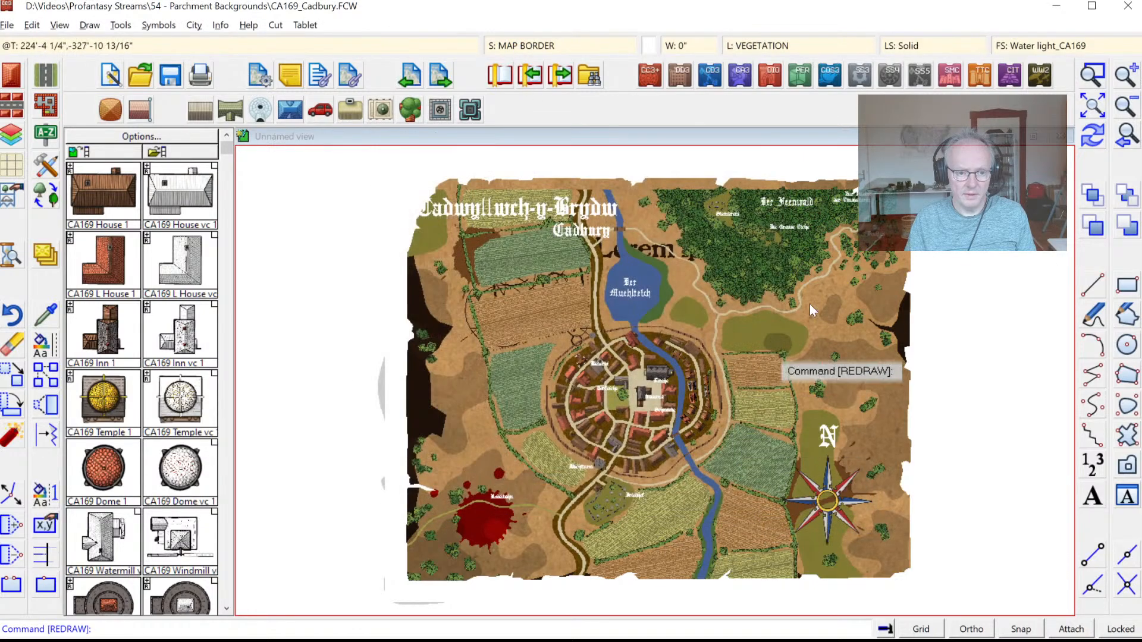
left_click(566, 48)
left_click(622, 156)
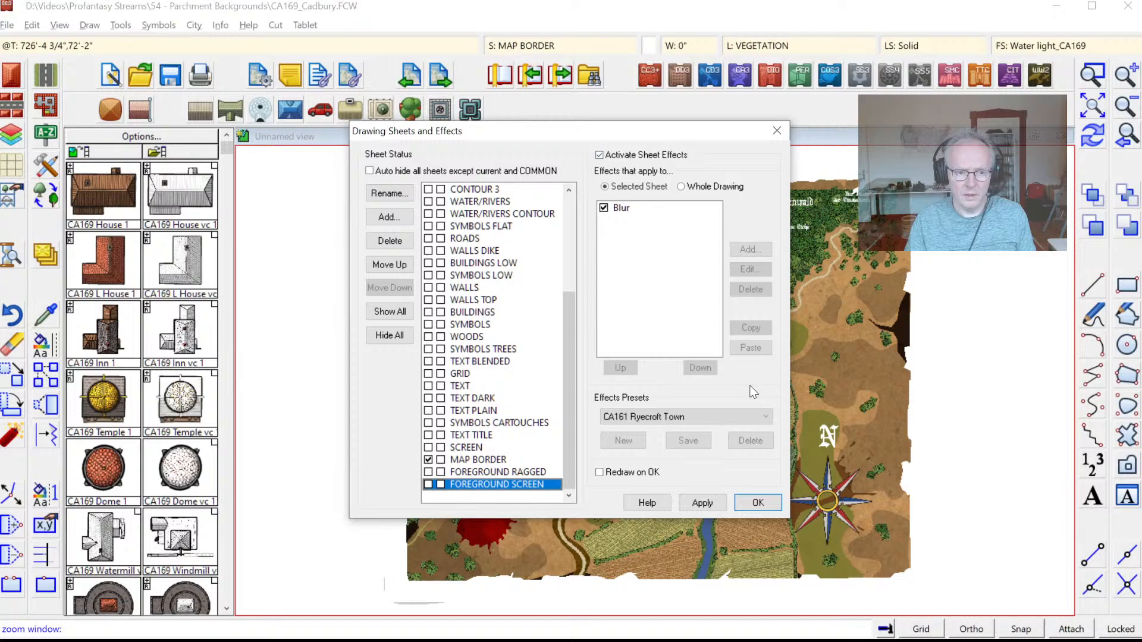
left_click(756, 503)
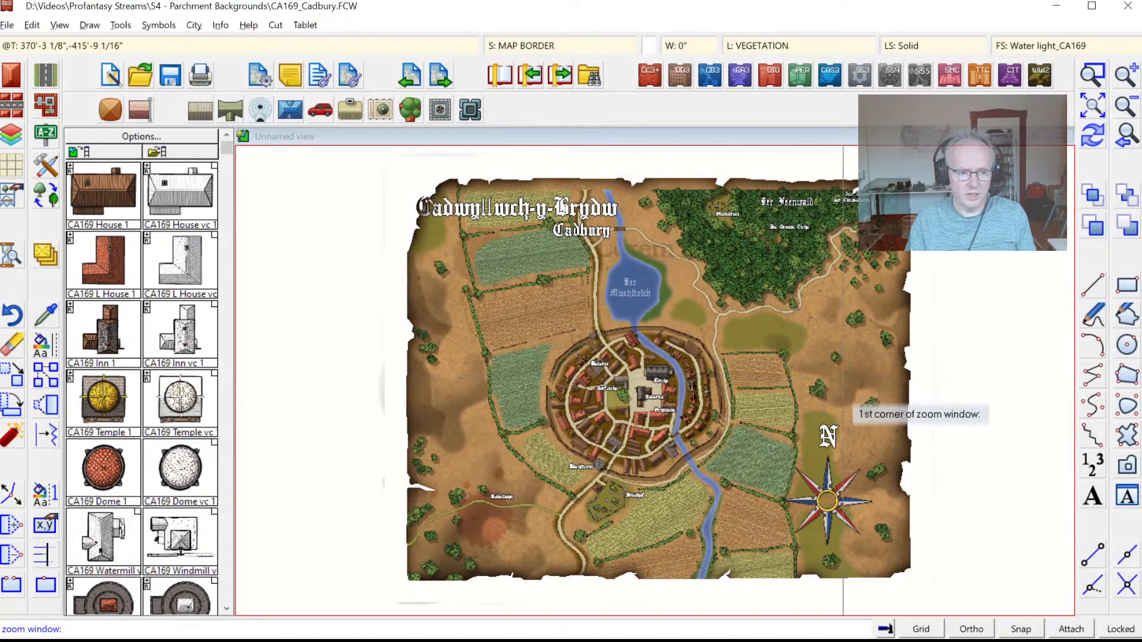
key("Escape")
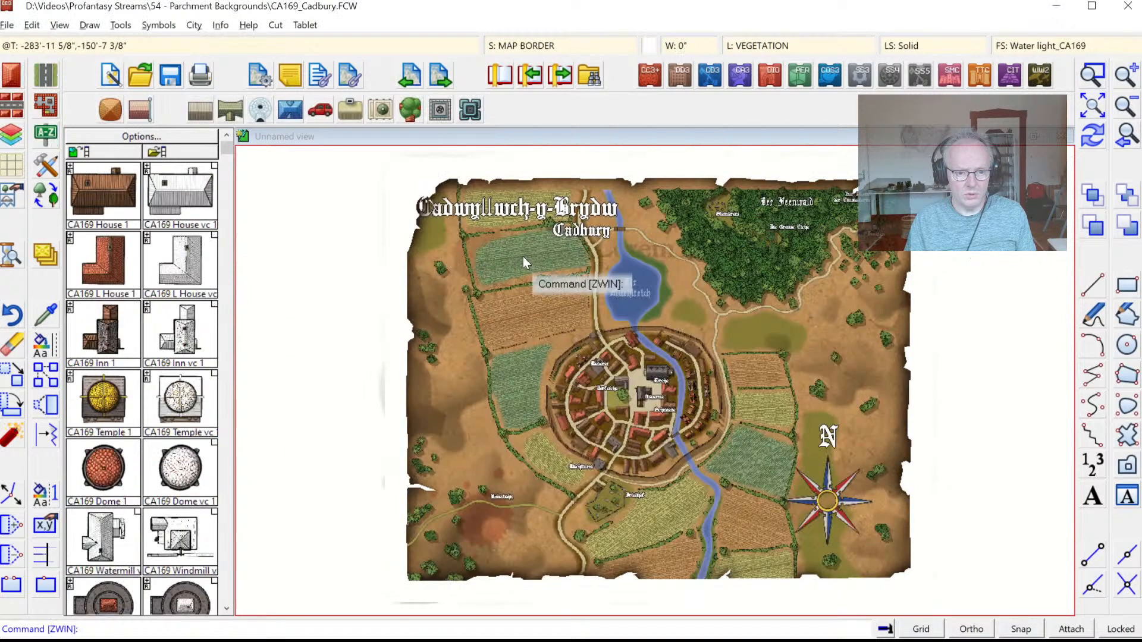
Step: Move the title Cadwyllwch-y-Brydw and its subtitle Cadbury together slightly right and down, clear of the ragged parchment edge
left_click(1093, 72)
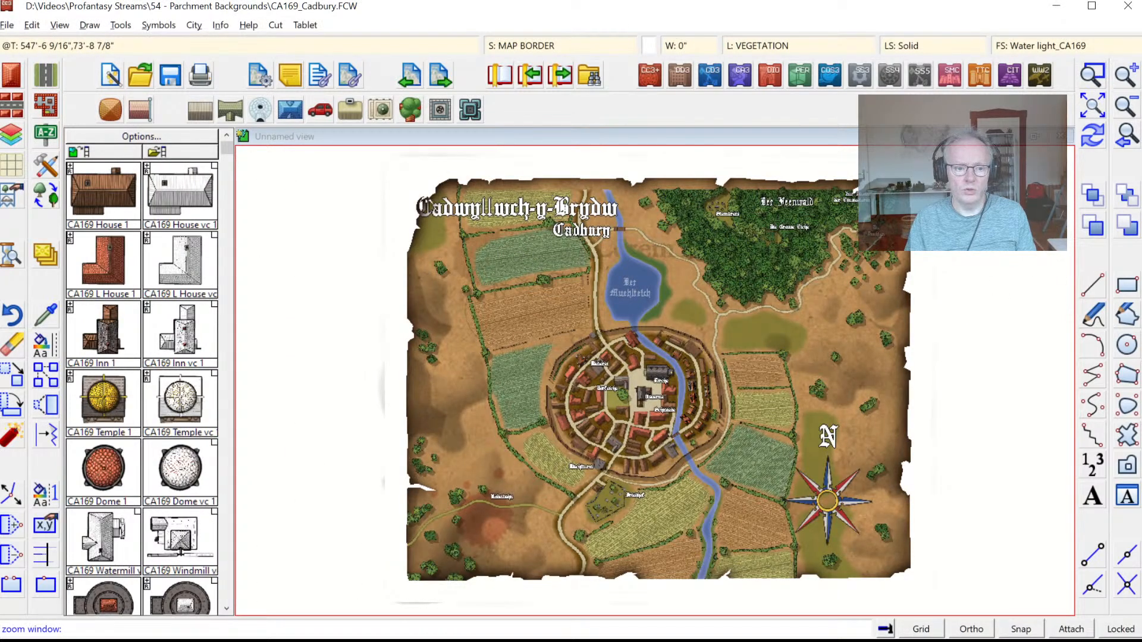
left_click(394, 187)
left_click(677, 315)
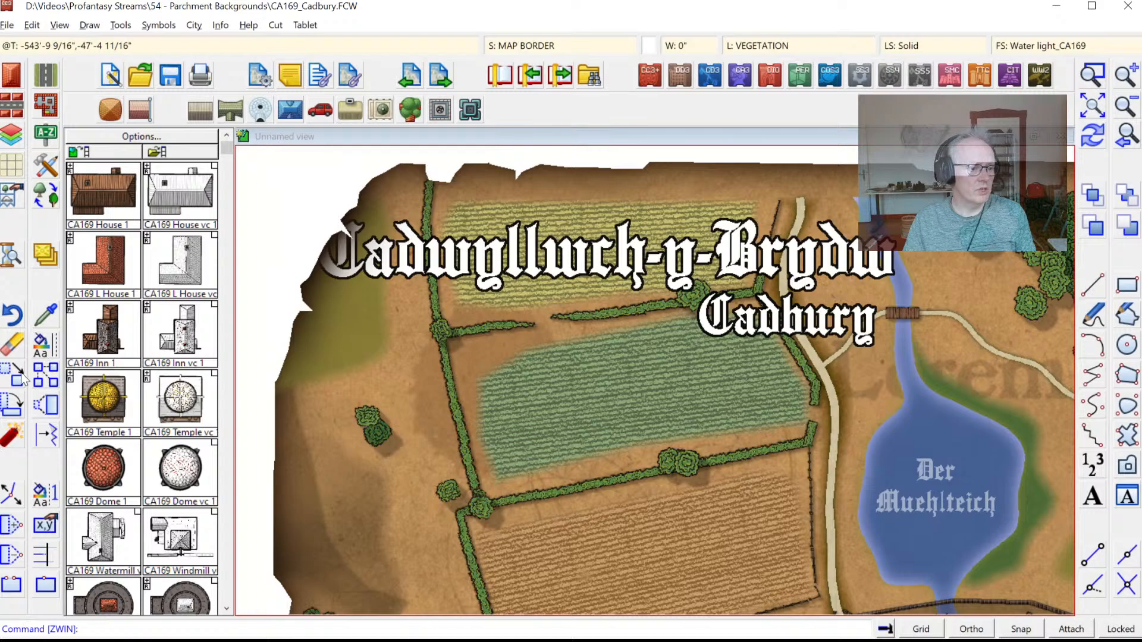
key("Escape")
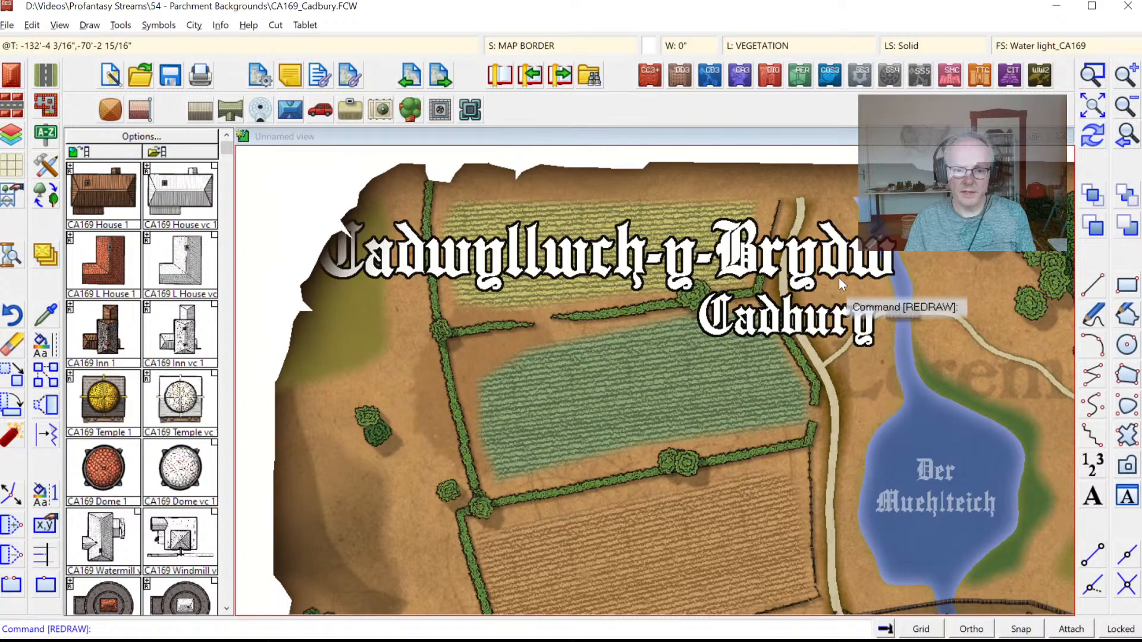
left_click(3, 380)
left_click(612, 277)
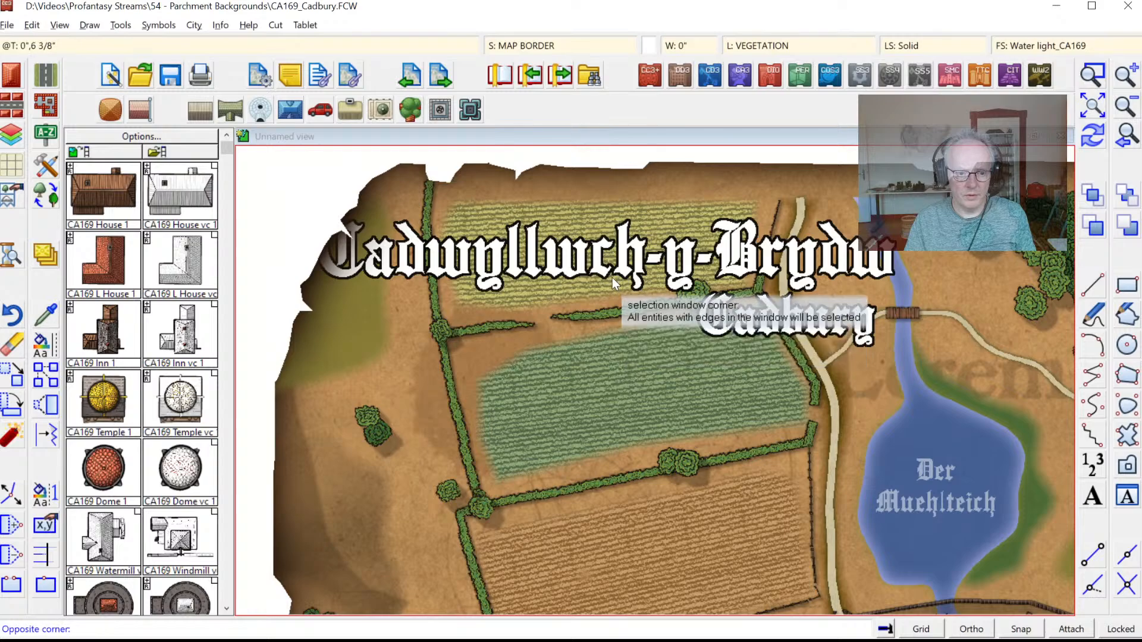
left_click(602, 276)
left_click(597, 277)
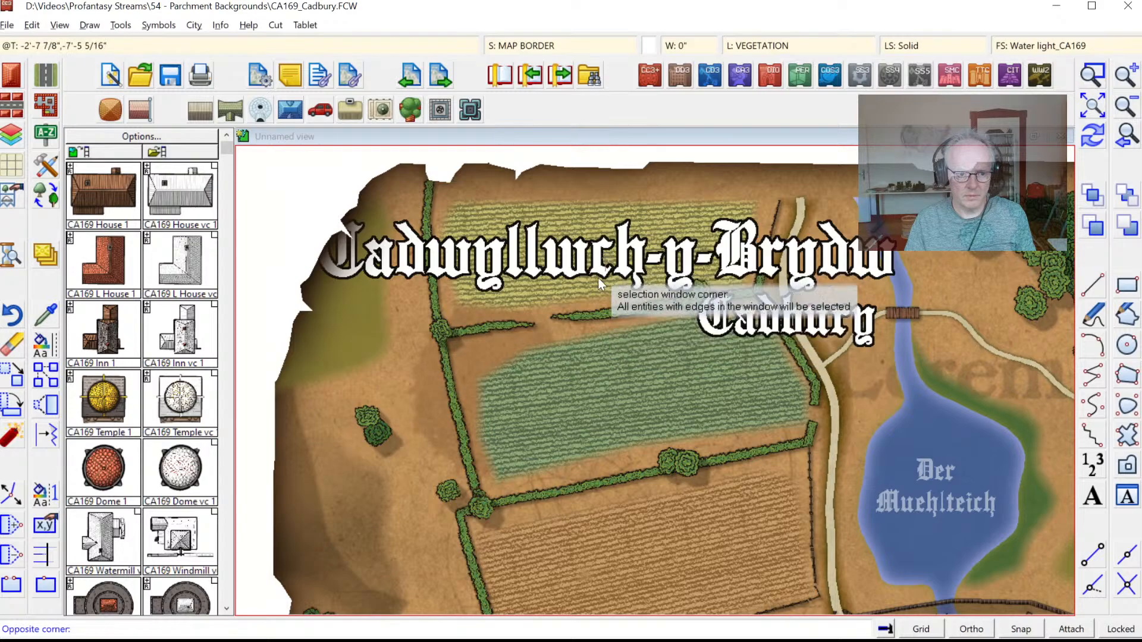
left_click(603, 294)
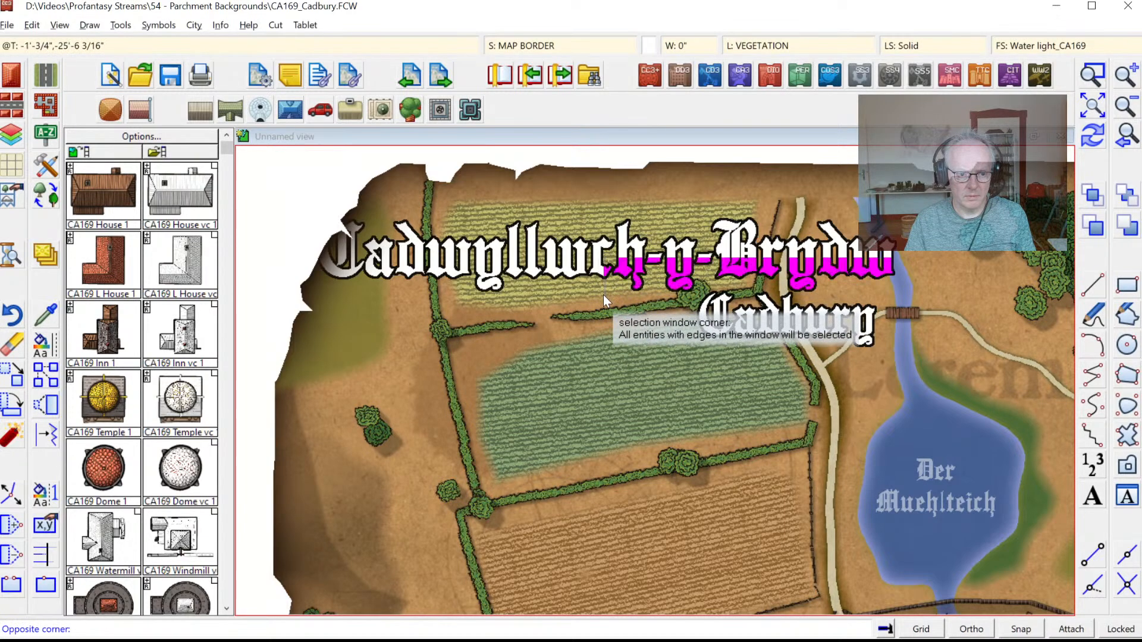
right_click(733, 347)
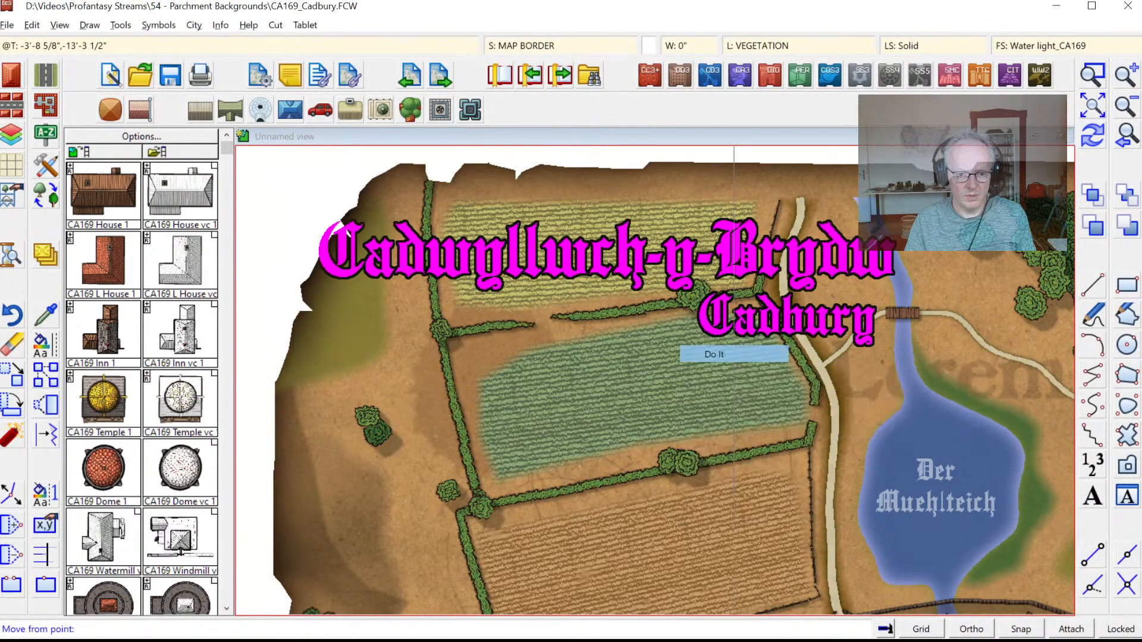
left_click(752, 327)
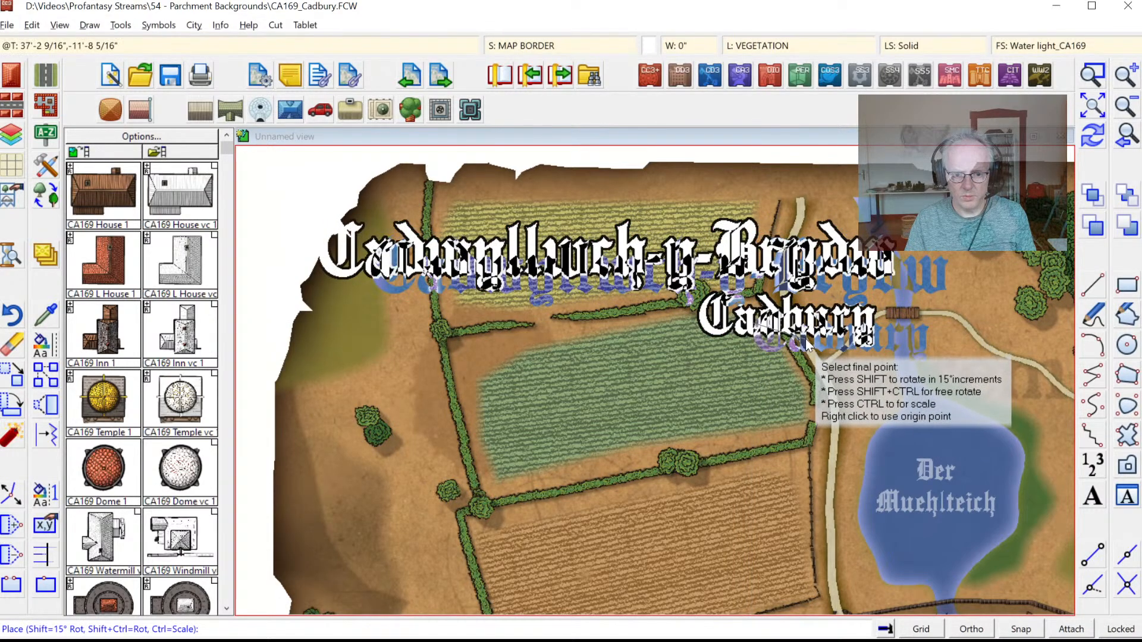
left_click(805, 337)
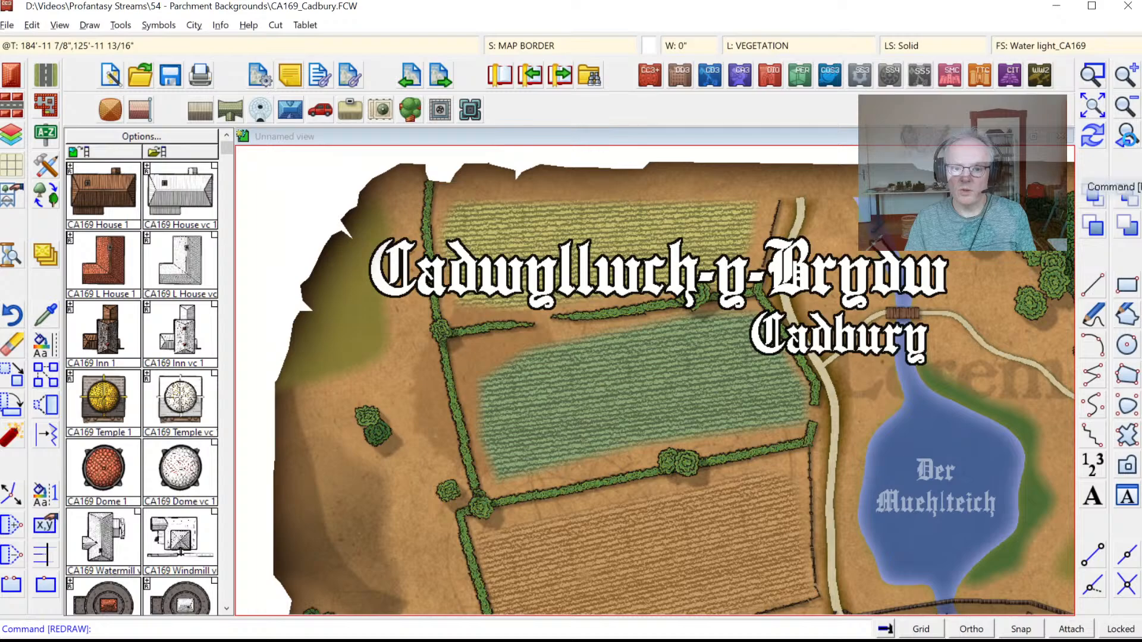
left_click(1127, 142)
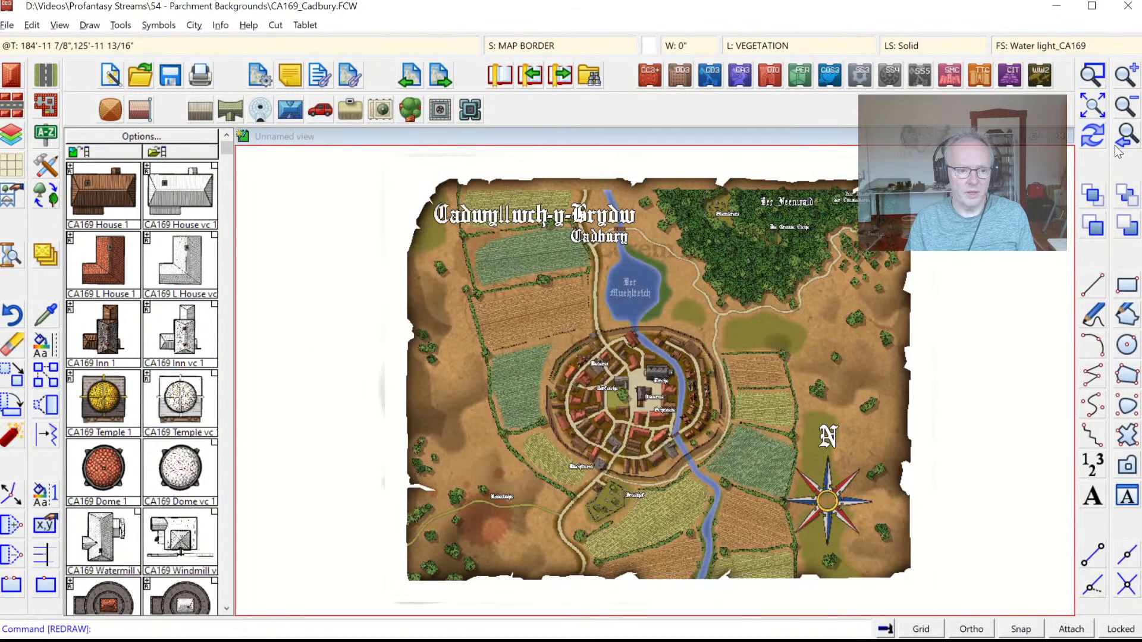
left_click(1092, 75)
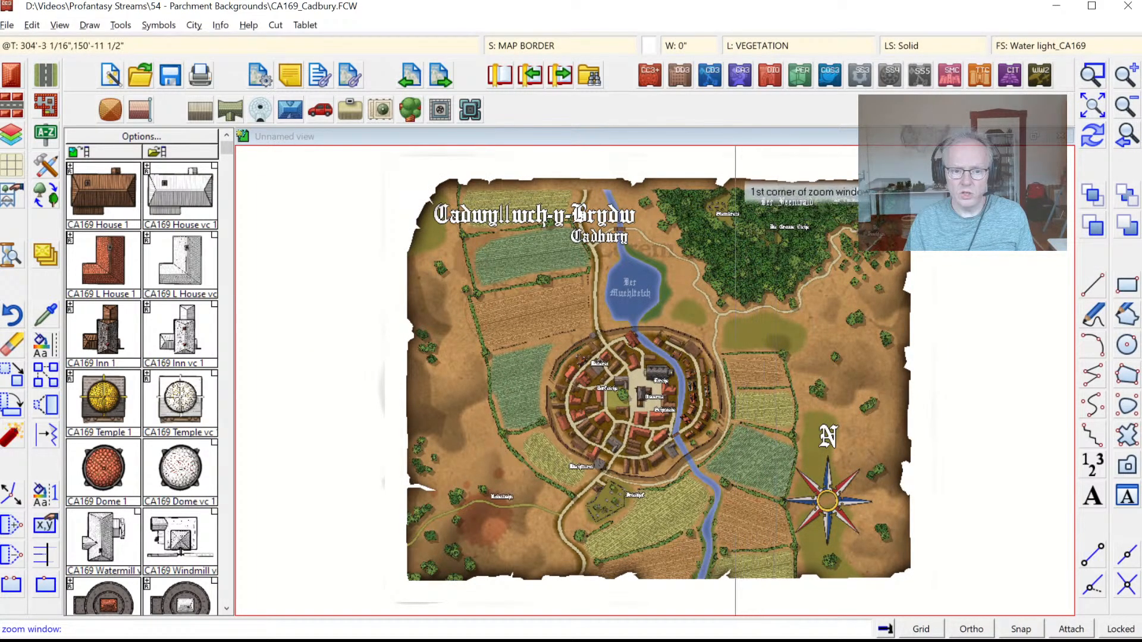
left_click(733, 164)
left_click(884, 267)
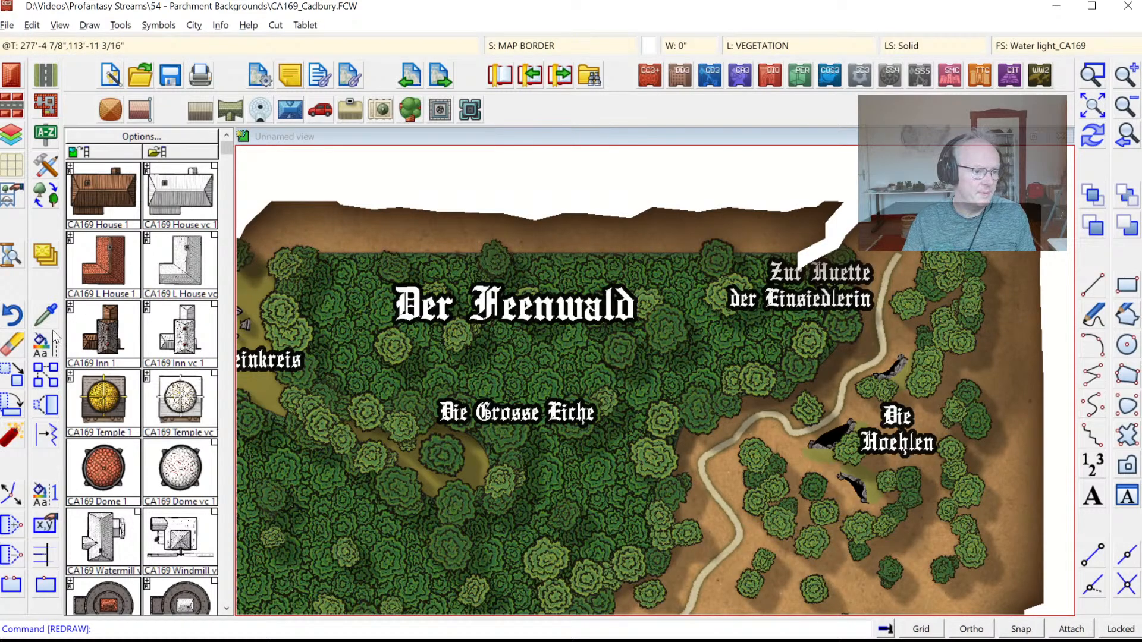
left_click(16, 379)
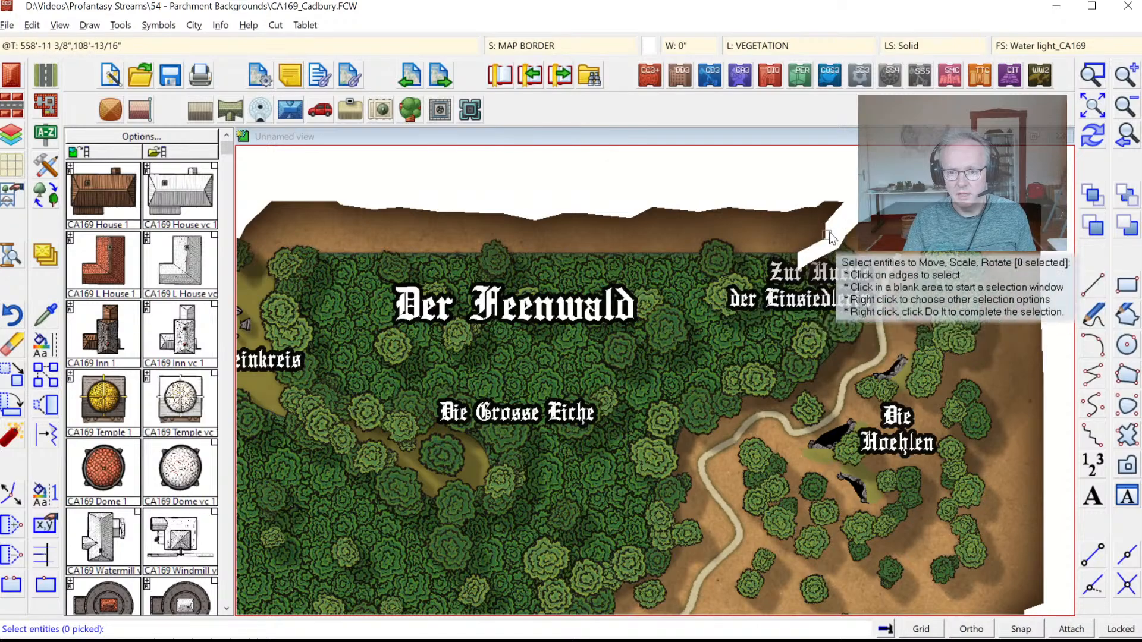
right_click(779, 309)
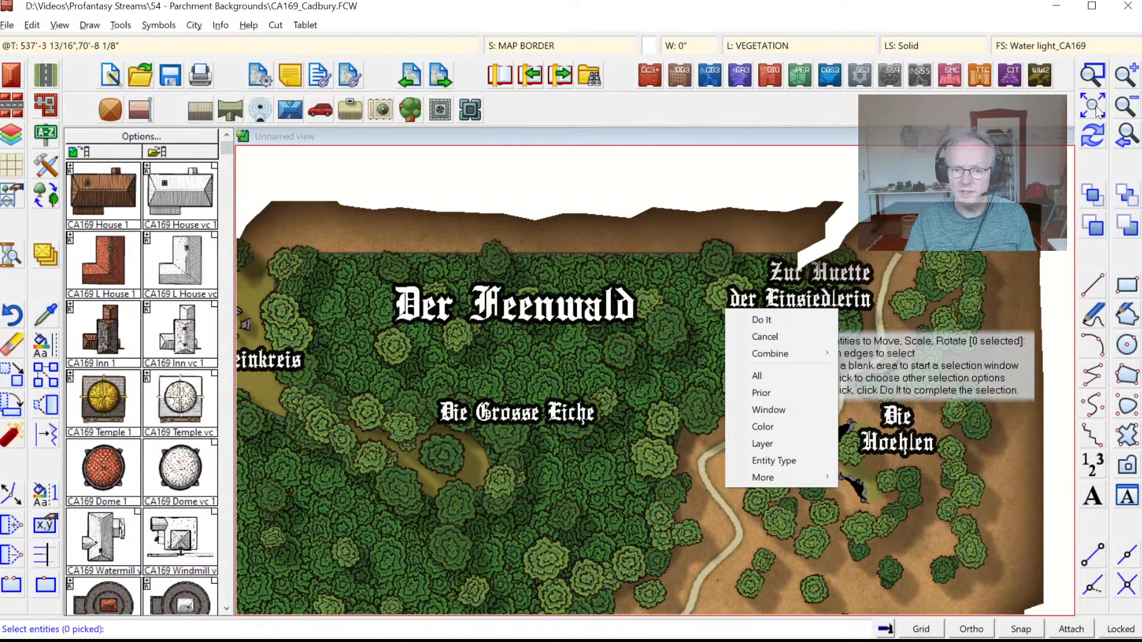
key("Escape")
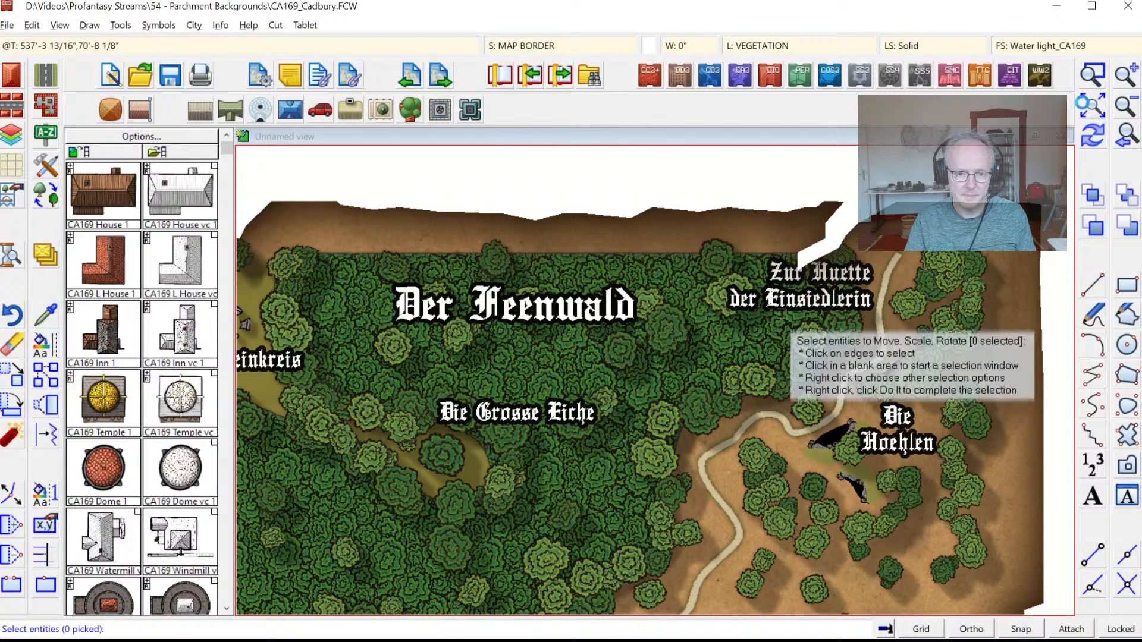
left_click(1083, 103)
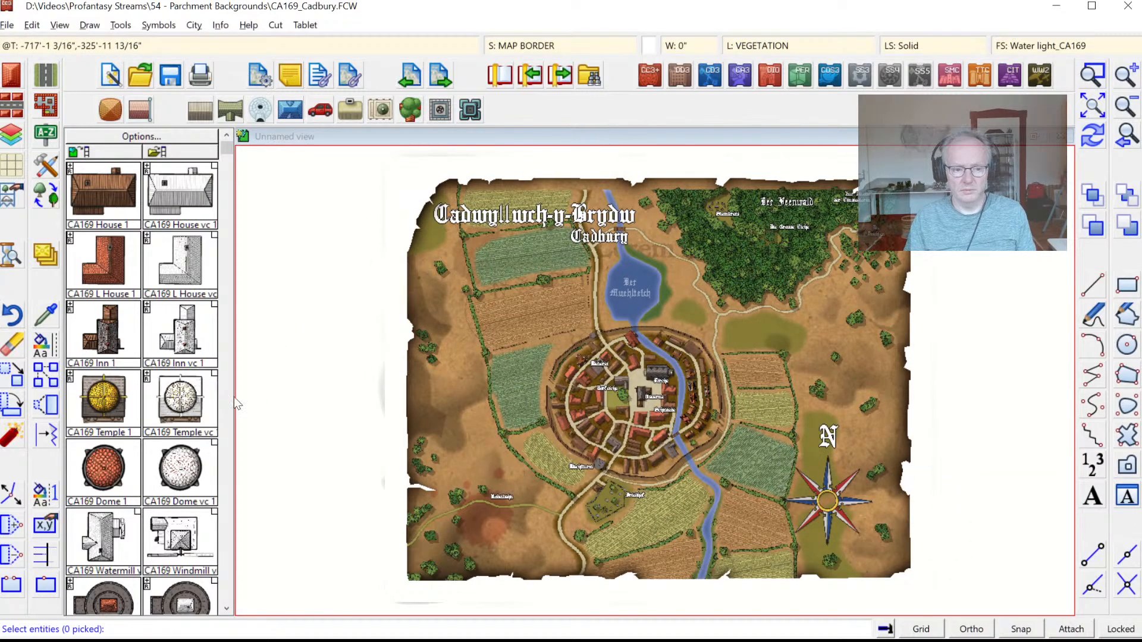
left_click(1102, 79)
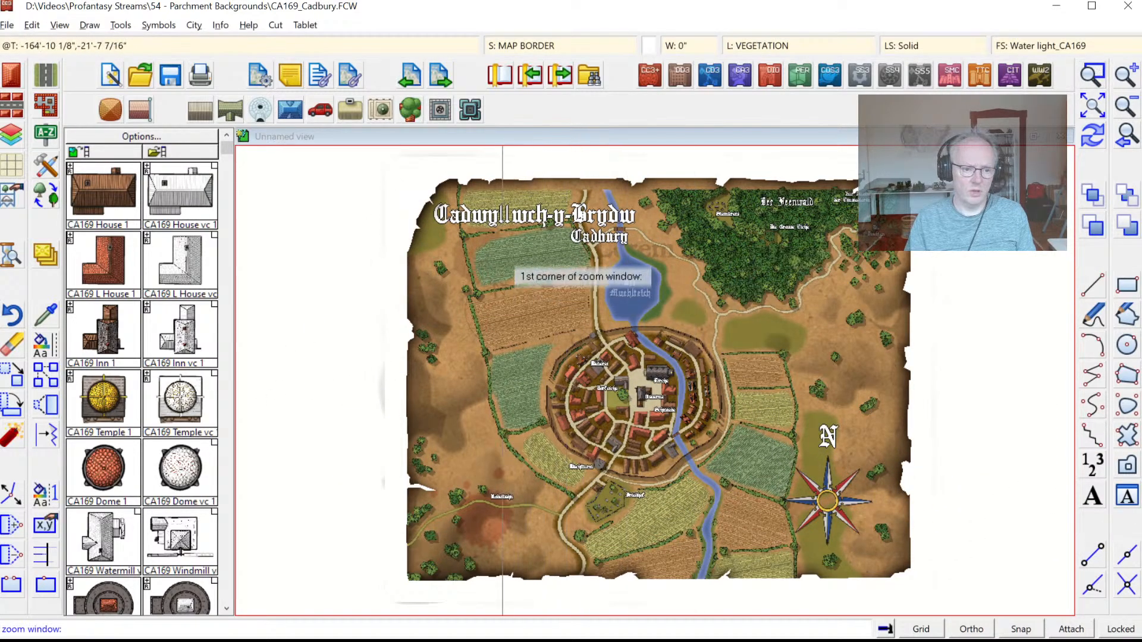
left_click(412, 206)
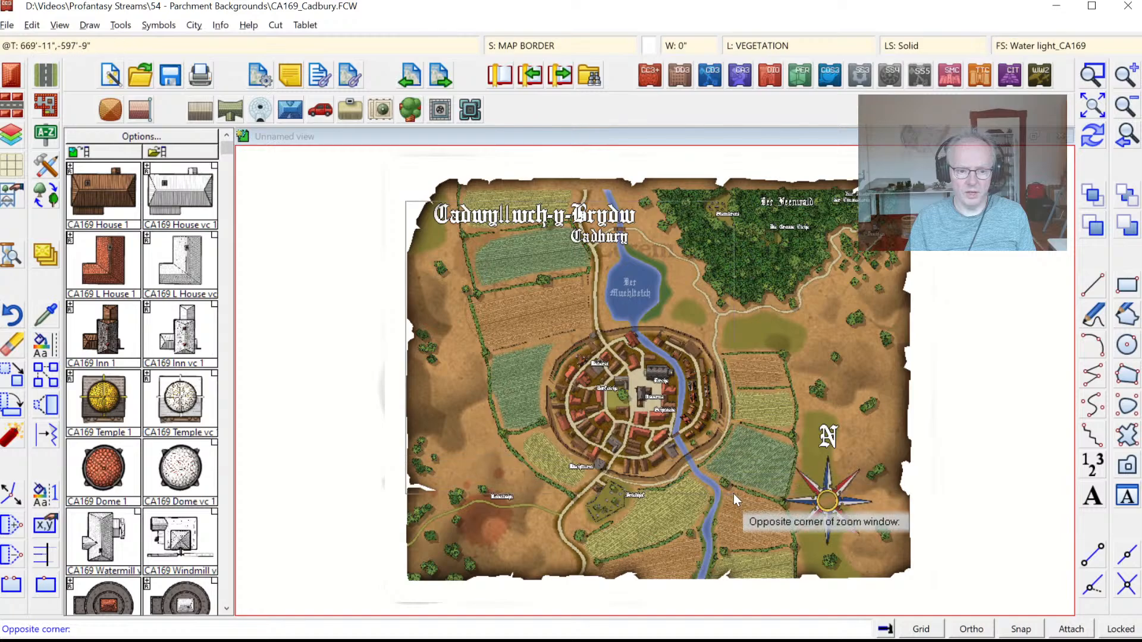
left_click(818, 499)
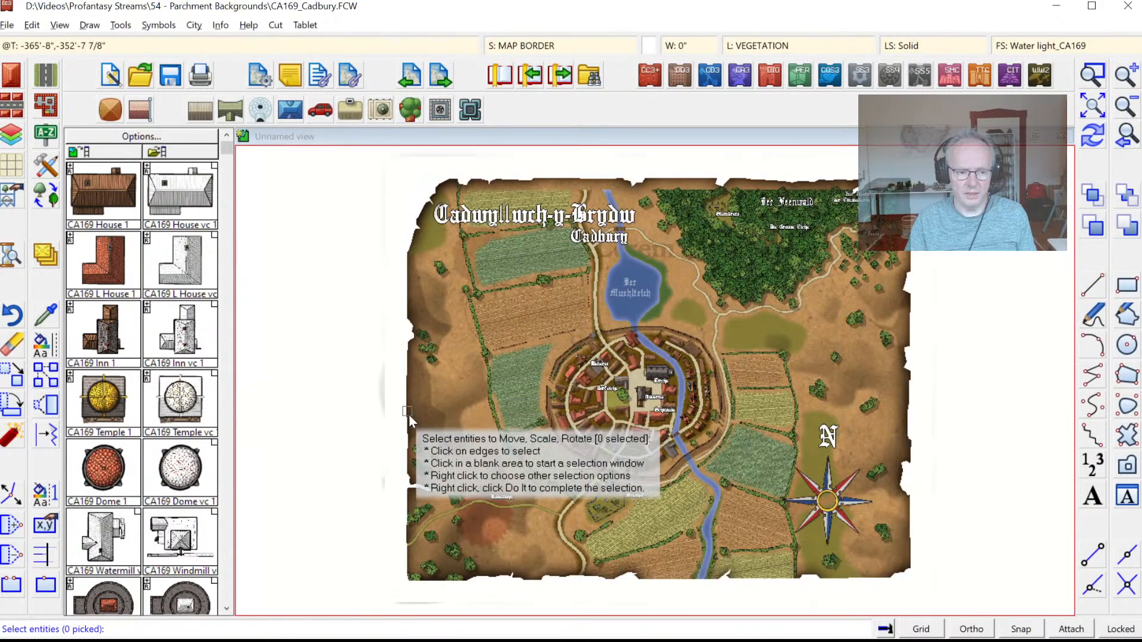
key("Escape")
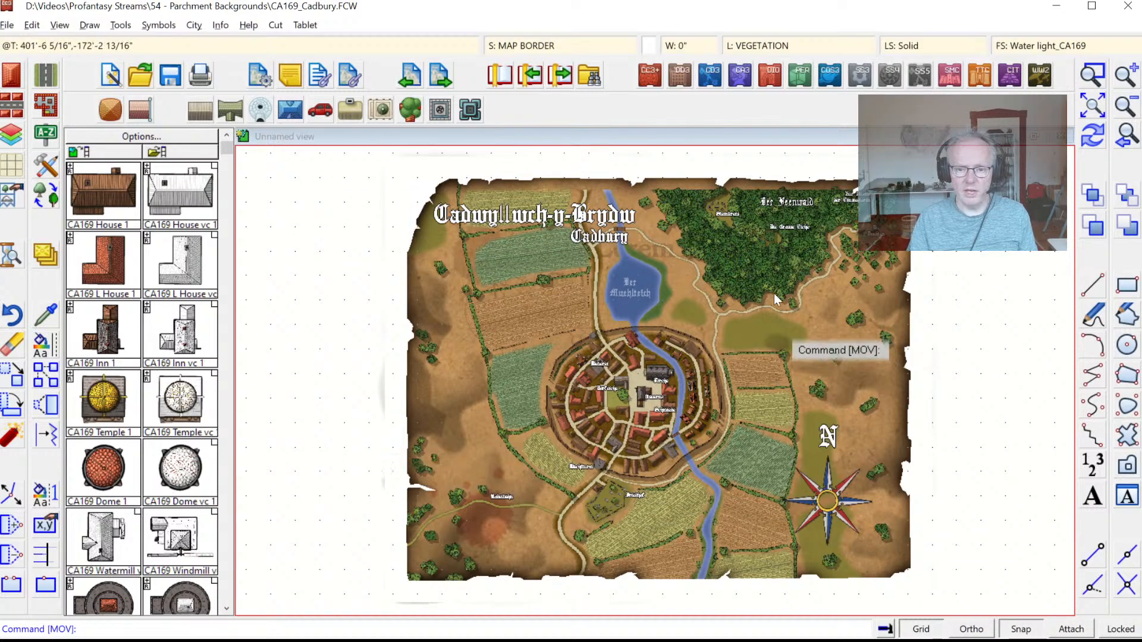
Step: Change the view window's background colour to the light brown colour 45
left_click(59, 25)
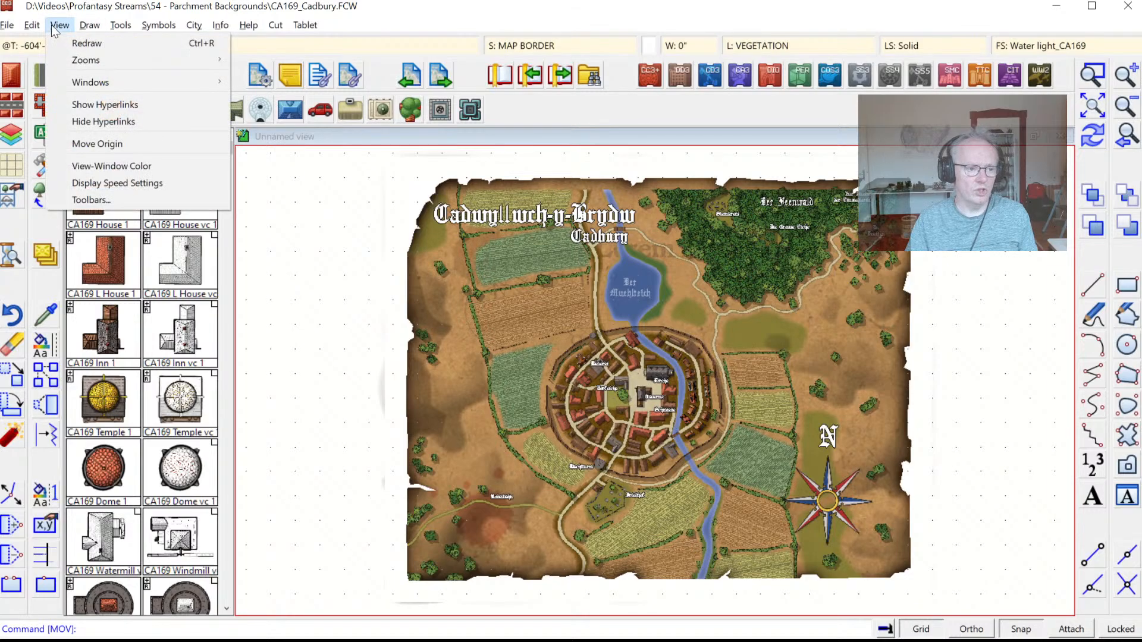
left_click(83, 166)
right_click(351, 269)
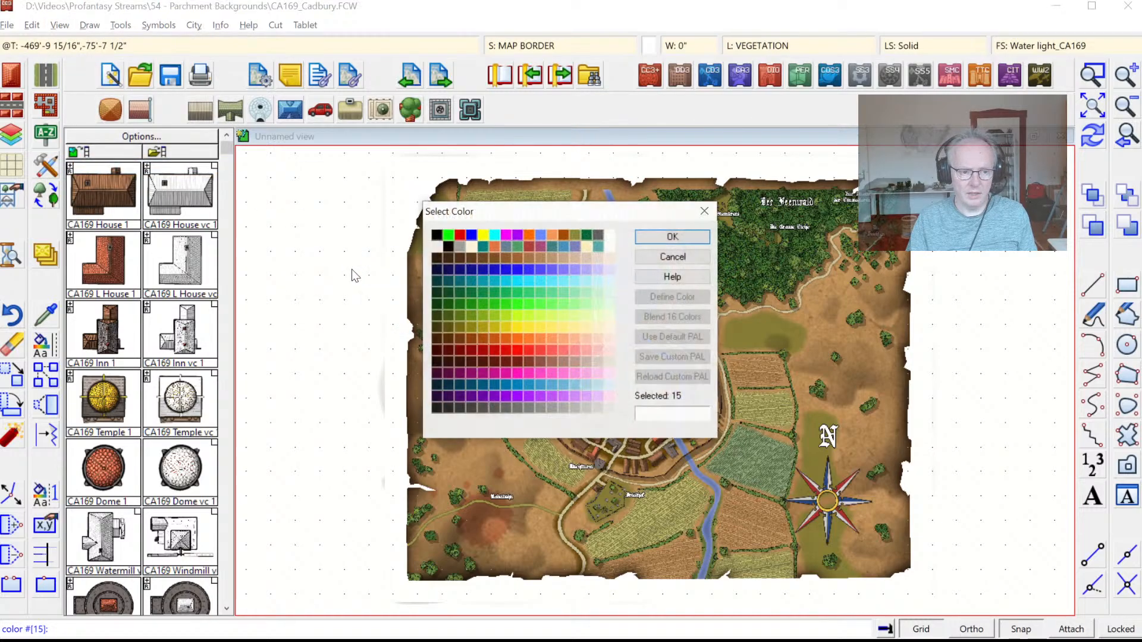
left_click(585, 257)
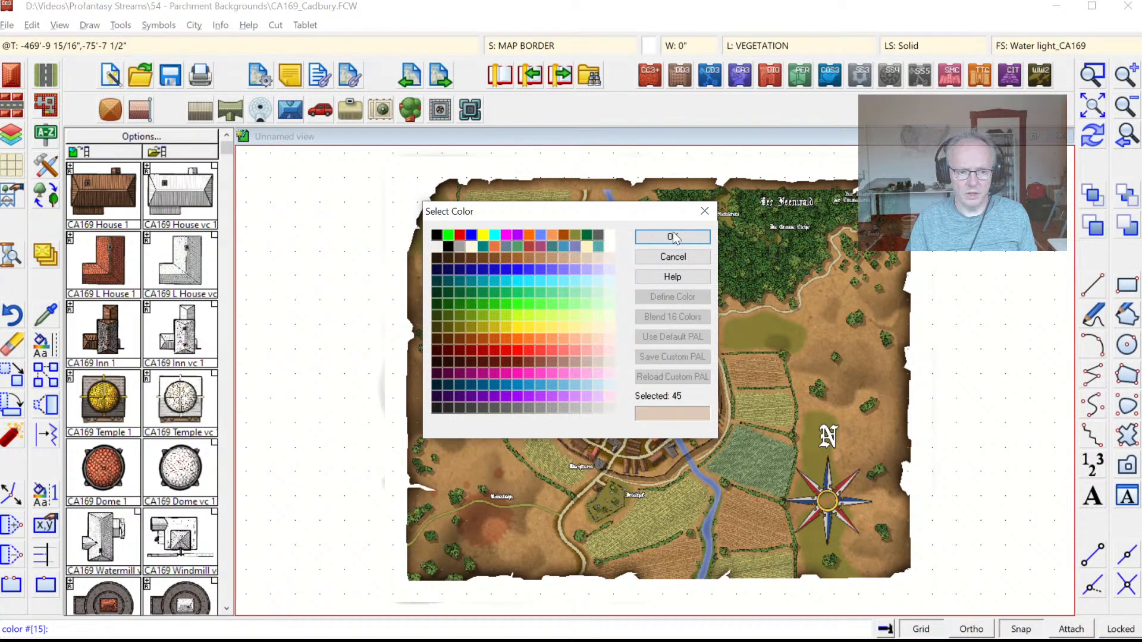
left_click(663, 236)
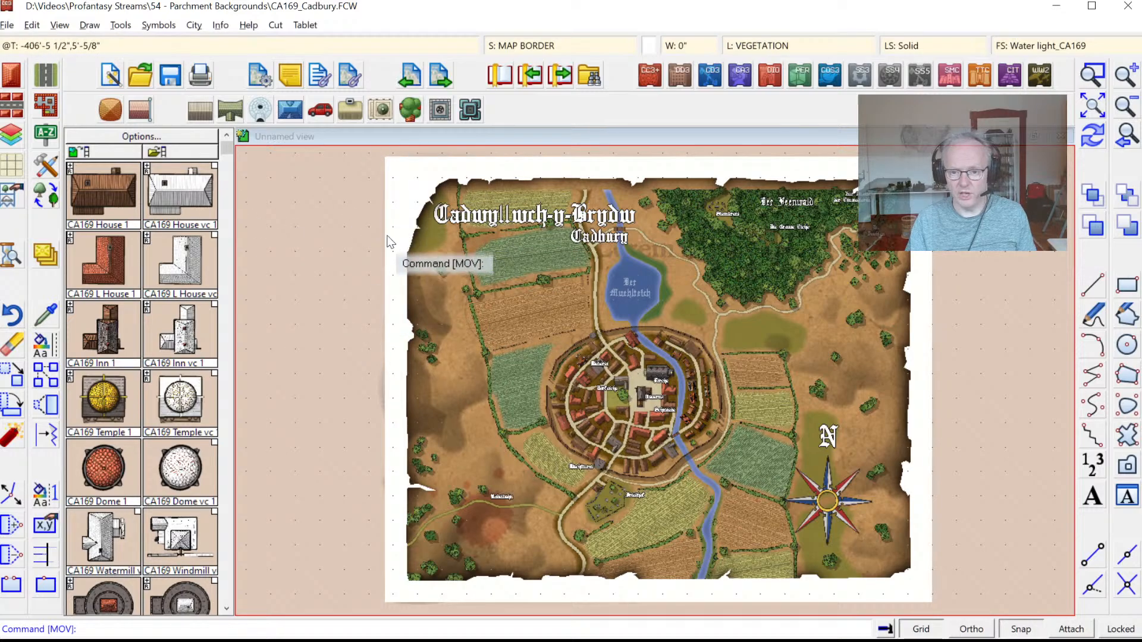
Step: Stretch the left edge of the white map border screen outward by about 50 feet
left_click(30, 26)
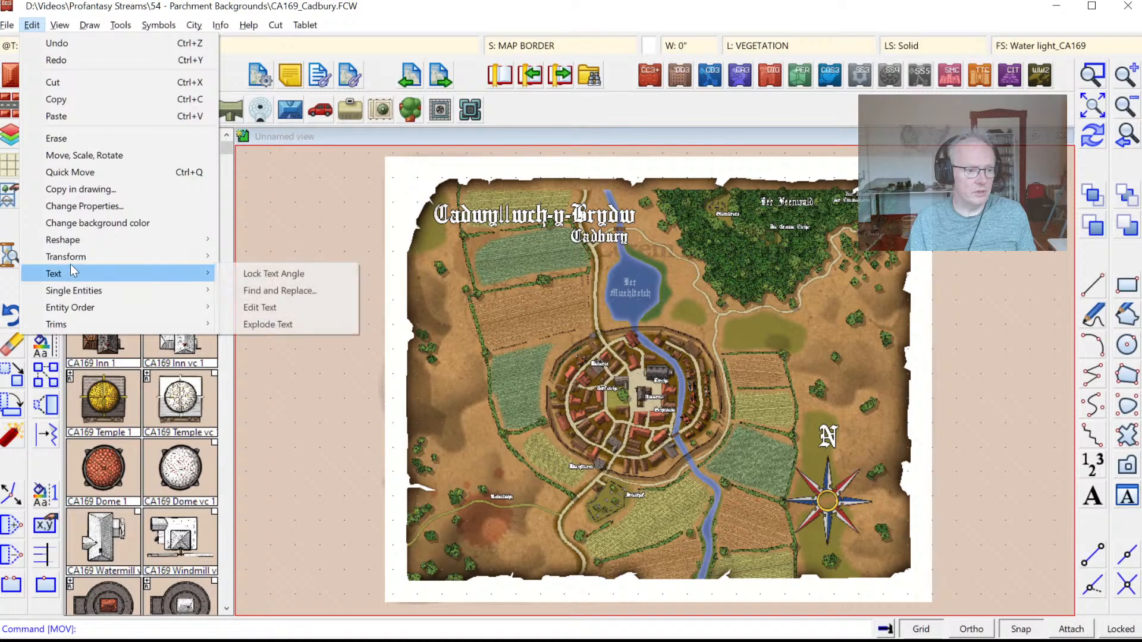
mouse_move(74, 261)
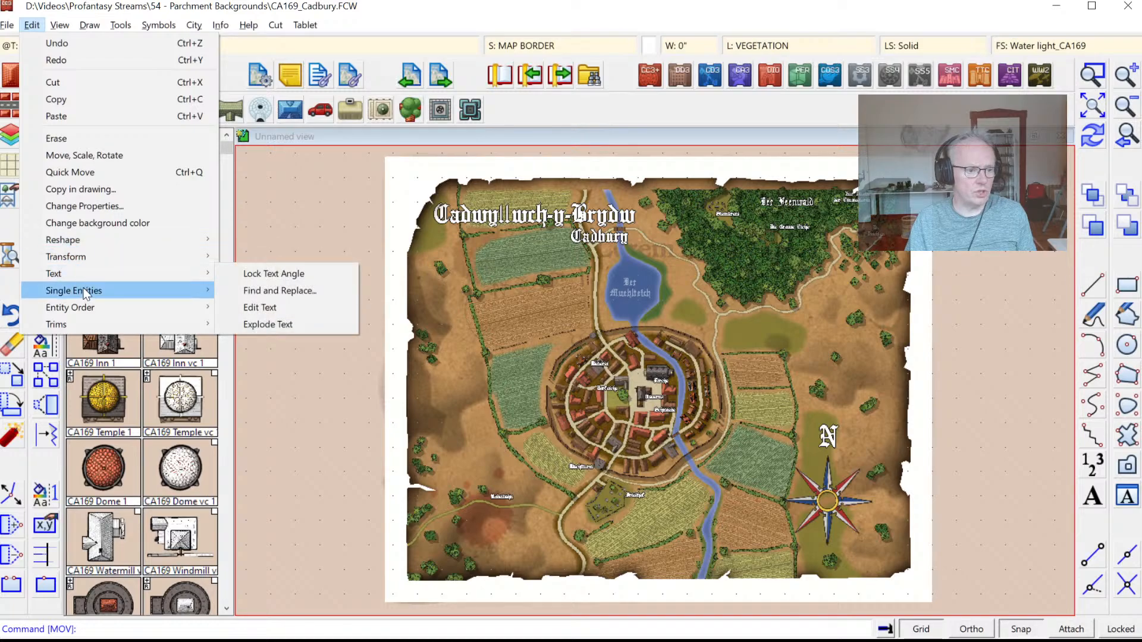
mouse_move(102, 292)
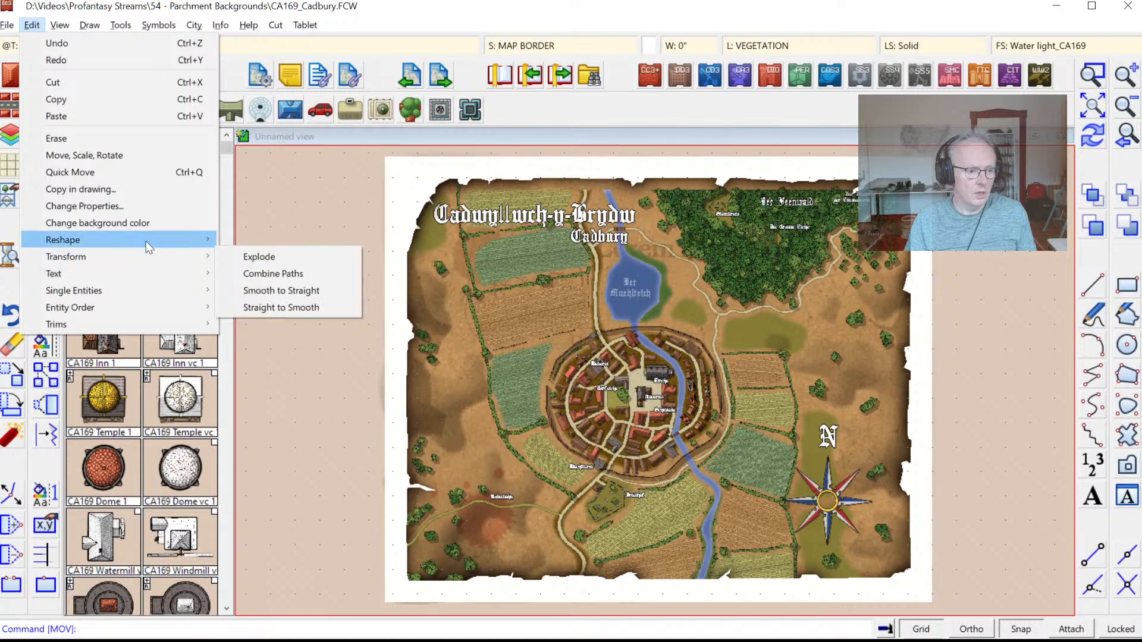
mouse_move(145, 241)
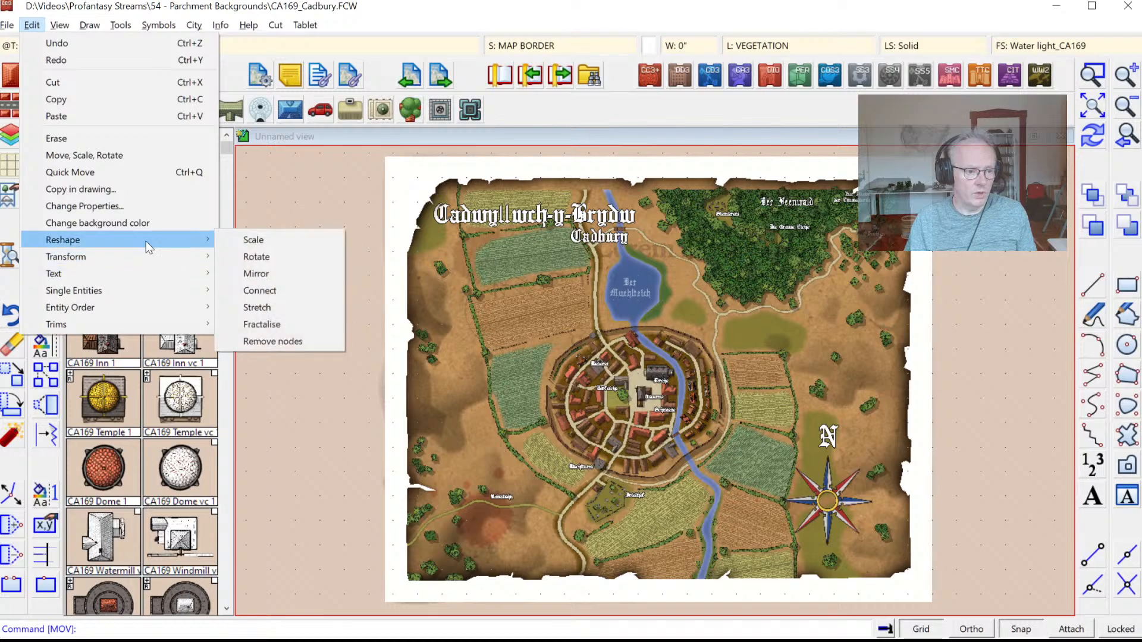
left_click(265, 308)
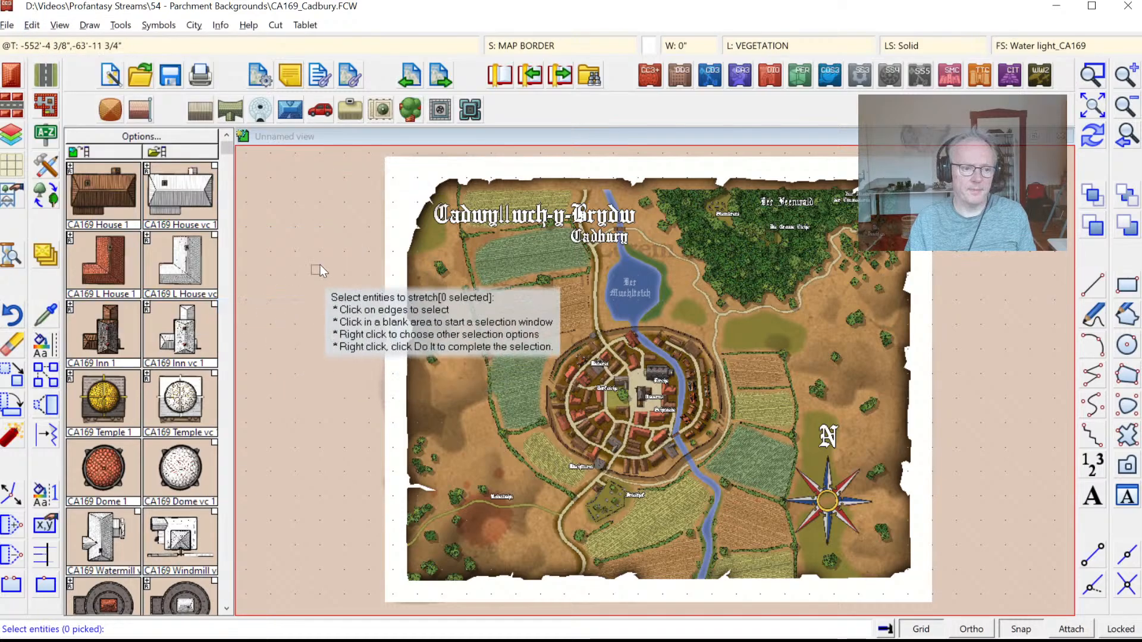
left_click(384, 223)
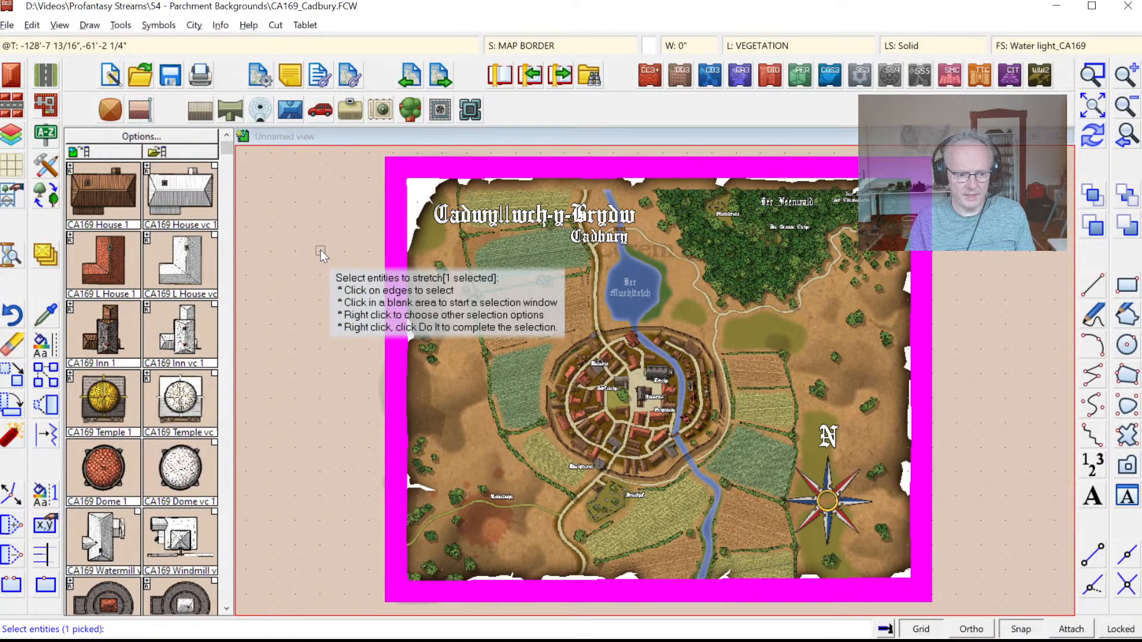
key("d")
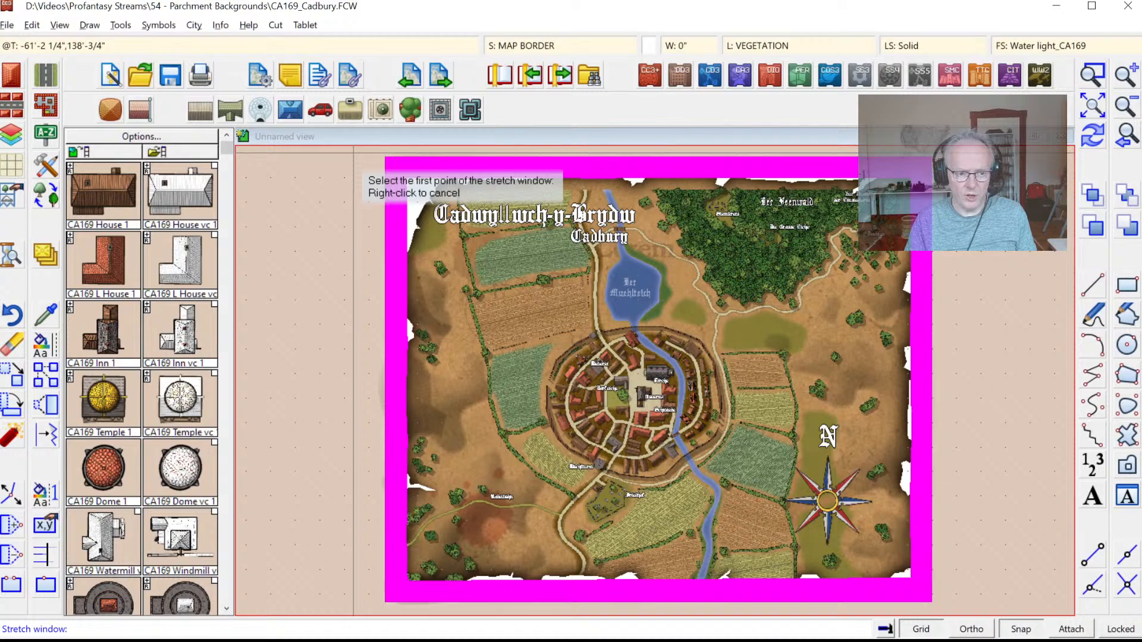
left_click(354, 152)
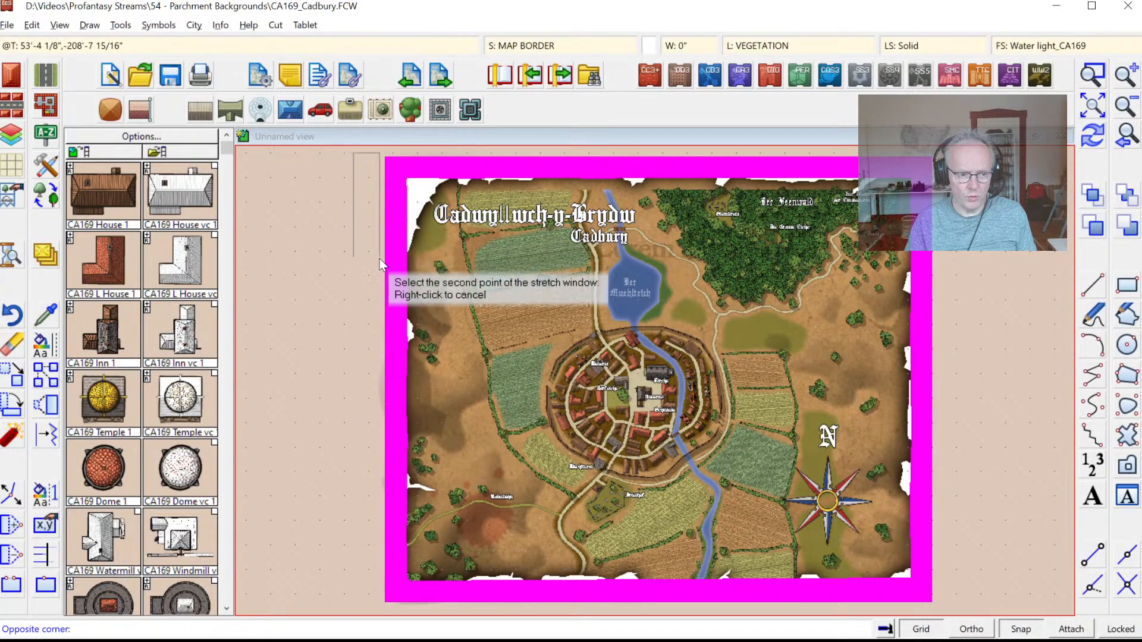
left_click(391, 608)
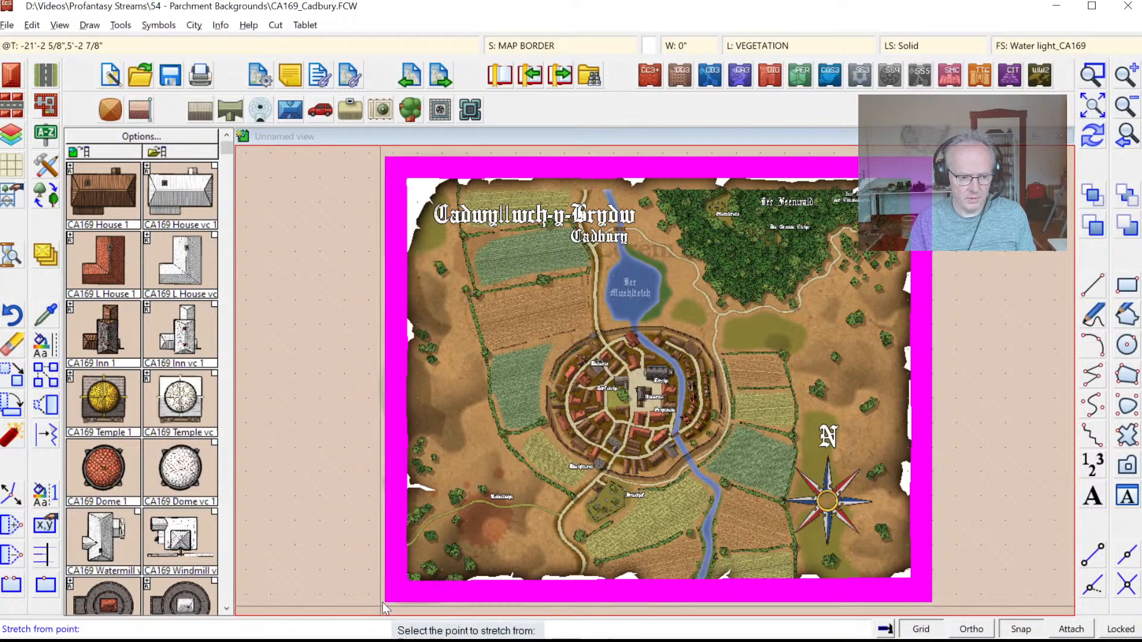
left_click(383, 602)
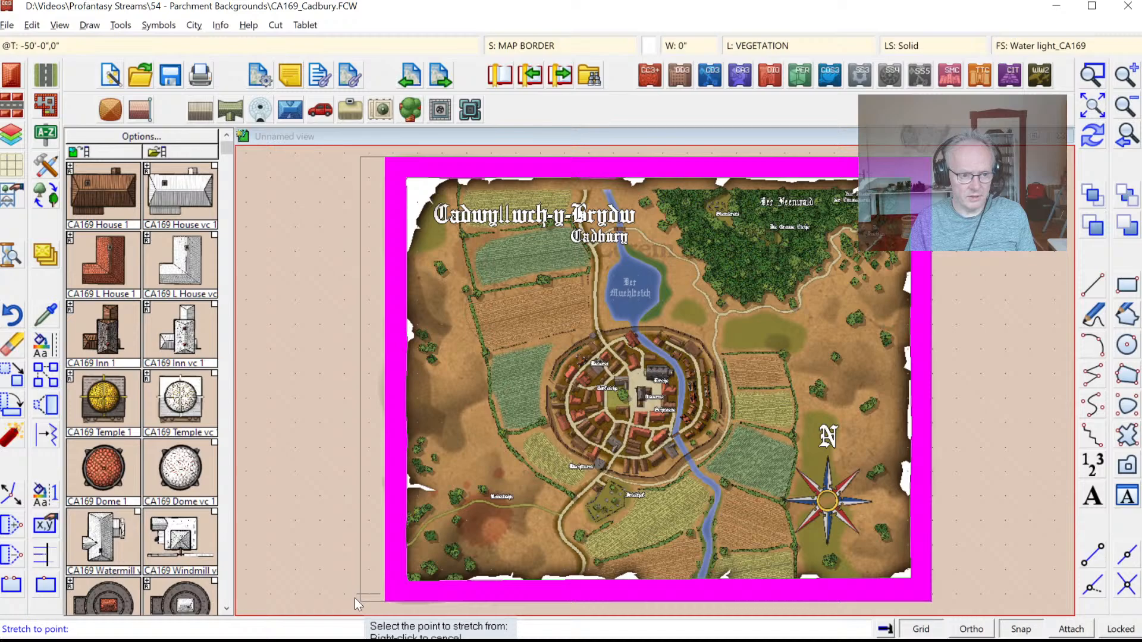
left_click(354, 598)
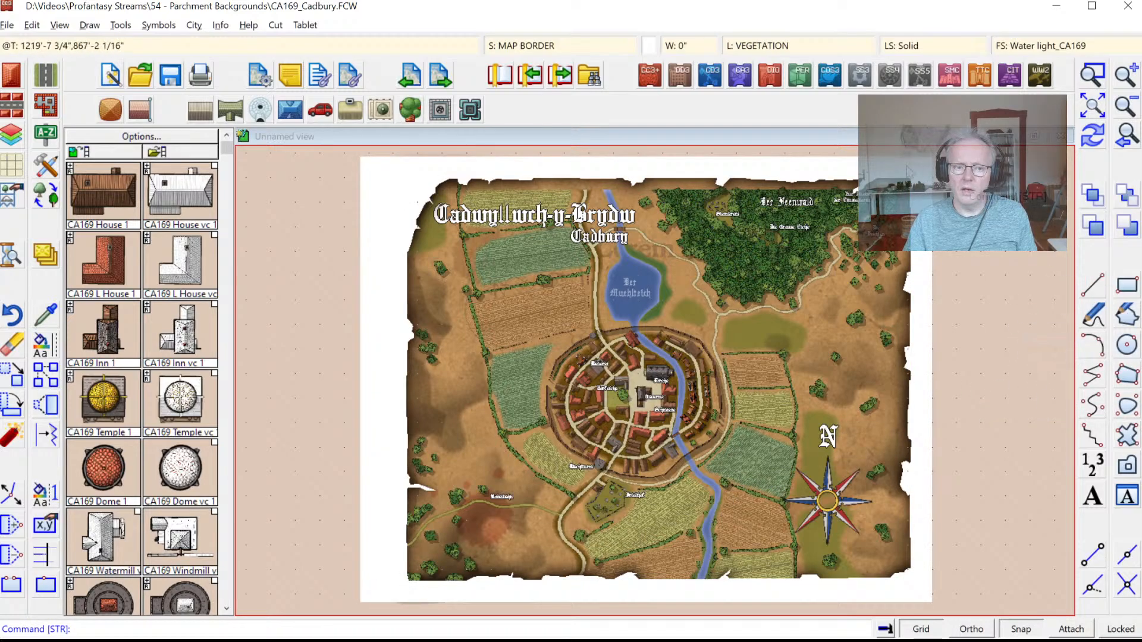
Step: Stretch the right edge of the white map border screen outward by about 50 feet
left_click(42, 26)
mouse_move(196, 242)
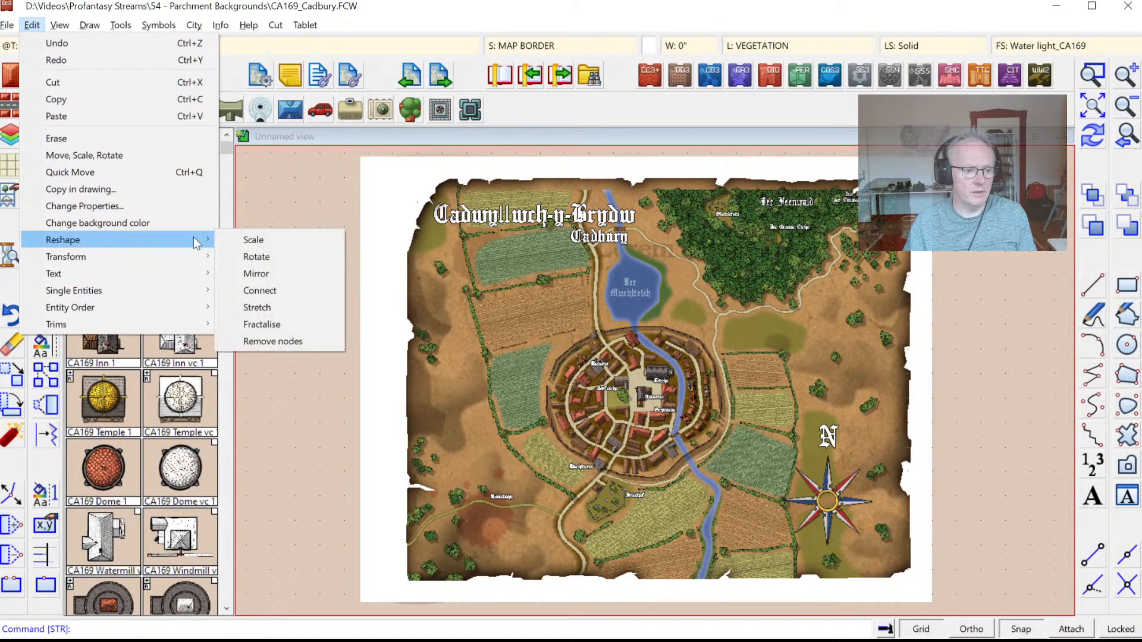
left_click(286, 314)
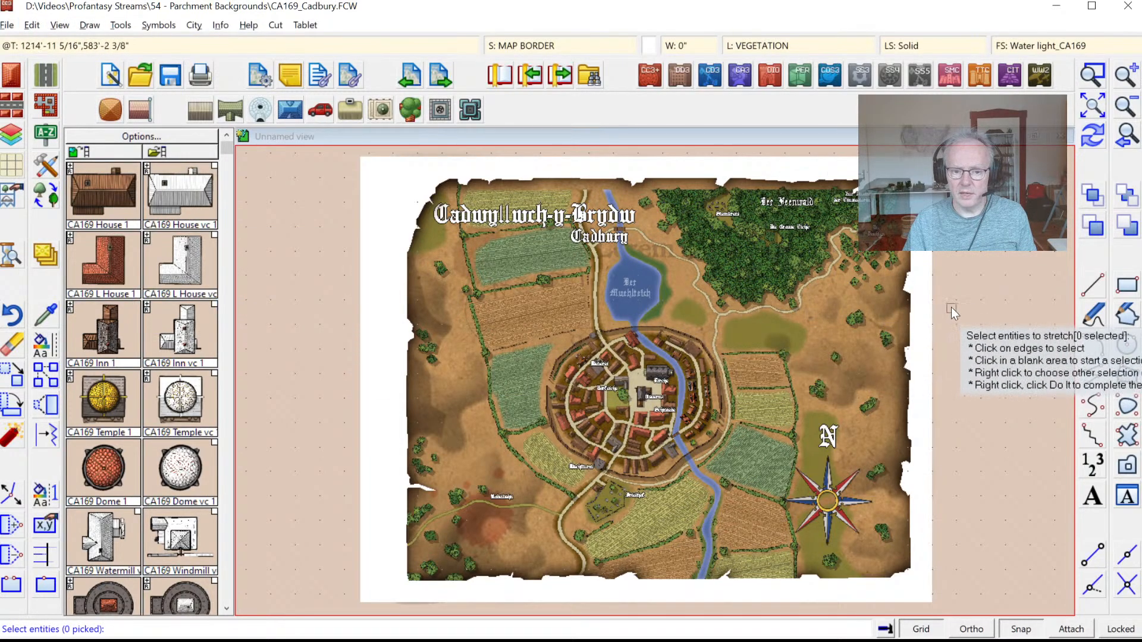
left_click(934, 315)
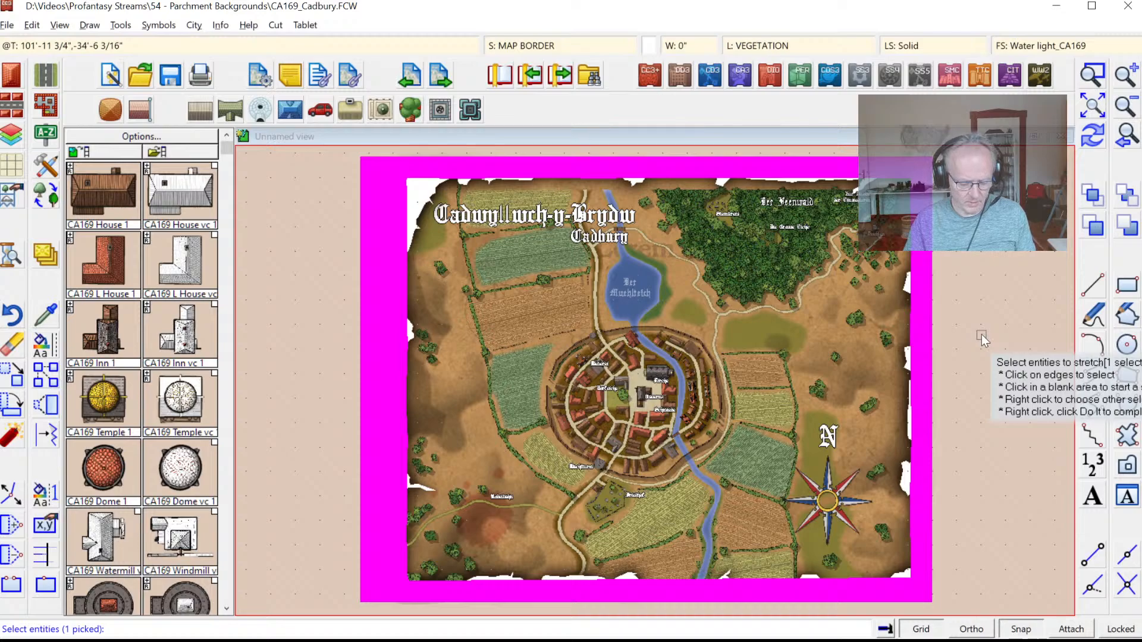
right_click(981, 335)
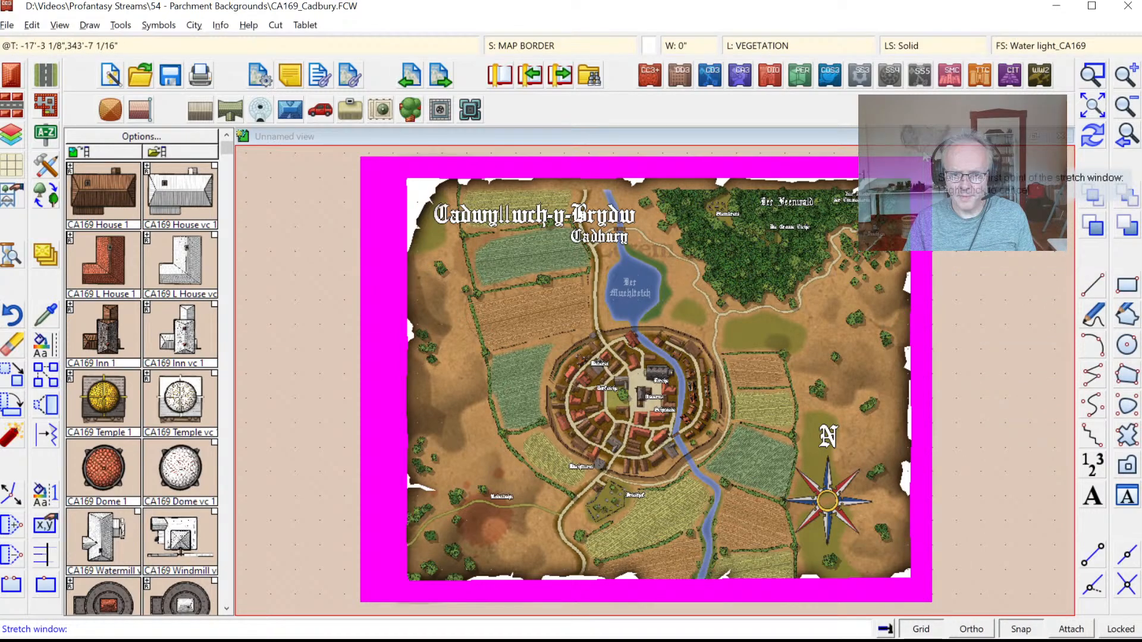
left_click(923, 151)
left_click(930, 598)
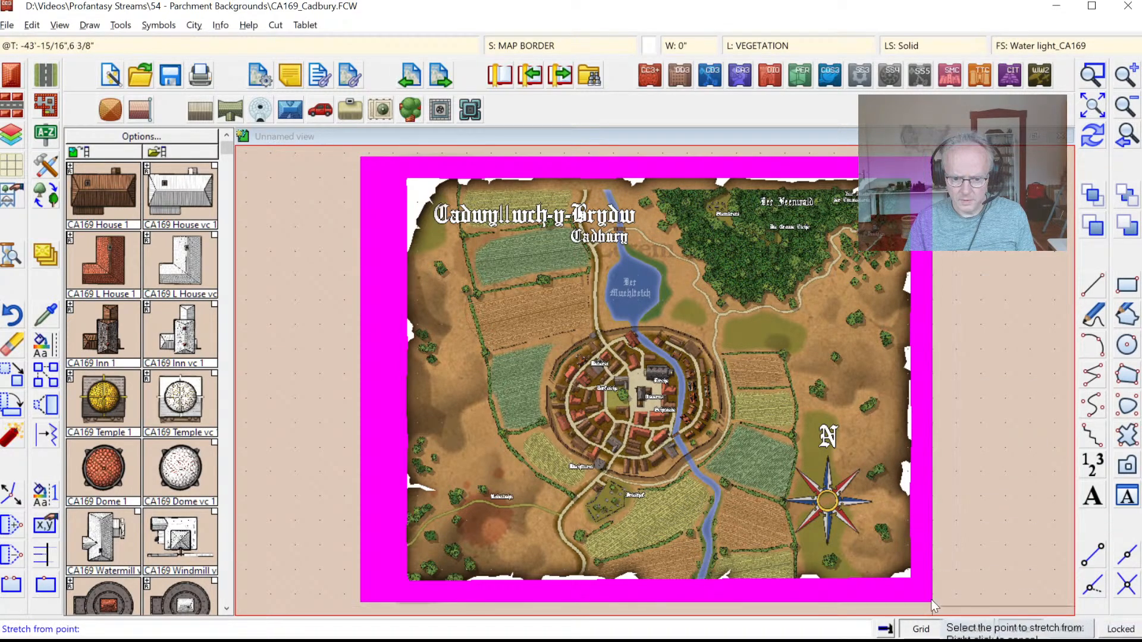
left_click(933, 598)
left_click(956, 598)
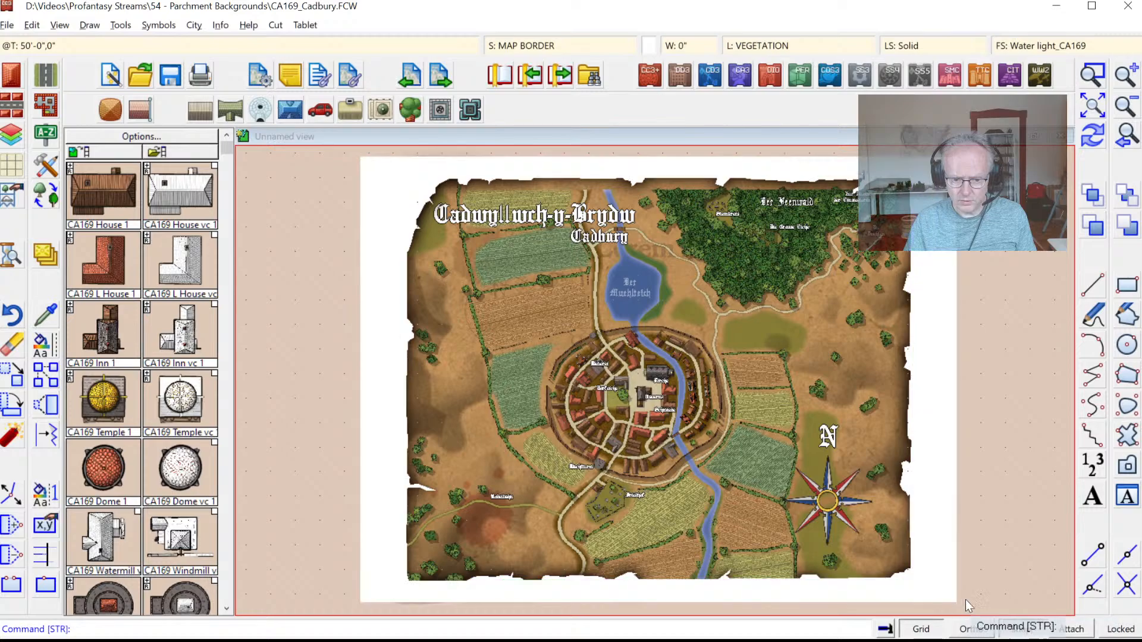
Step: Stretch the upper edge of the white map border screen upward by about 25 feet
left_click(1124, 115)
key("Return")
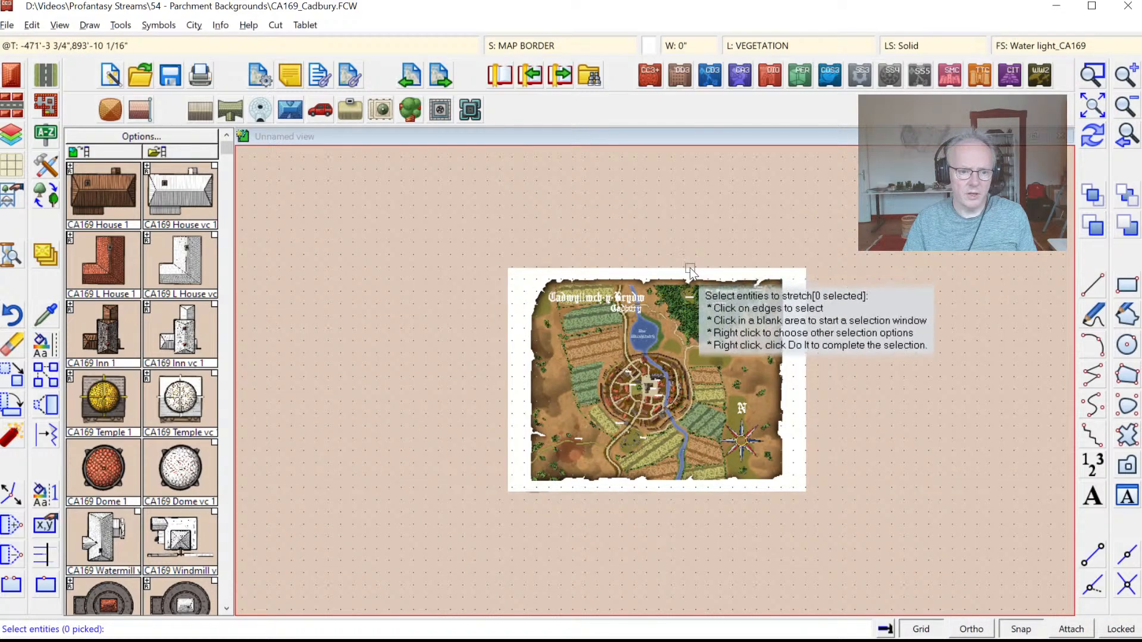
left_click(688, 269)
right_click(700, 241)
left_click(700, 243)
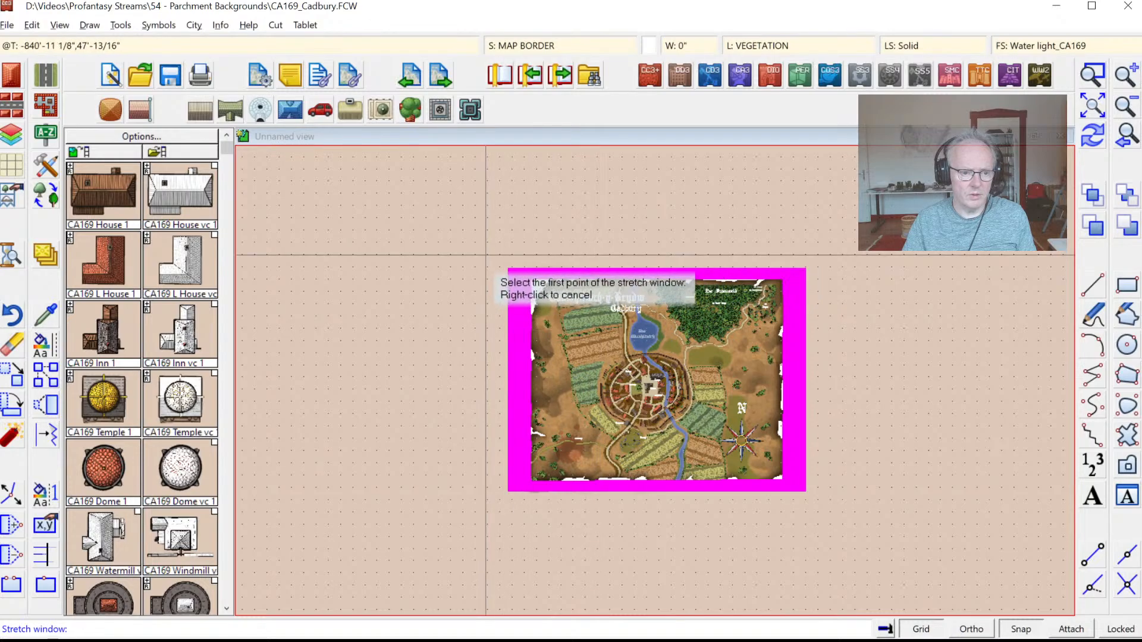
left_click(487, 255)
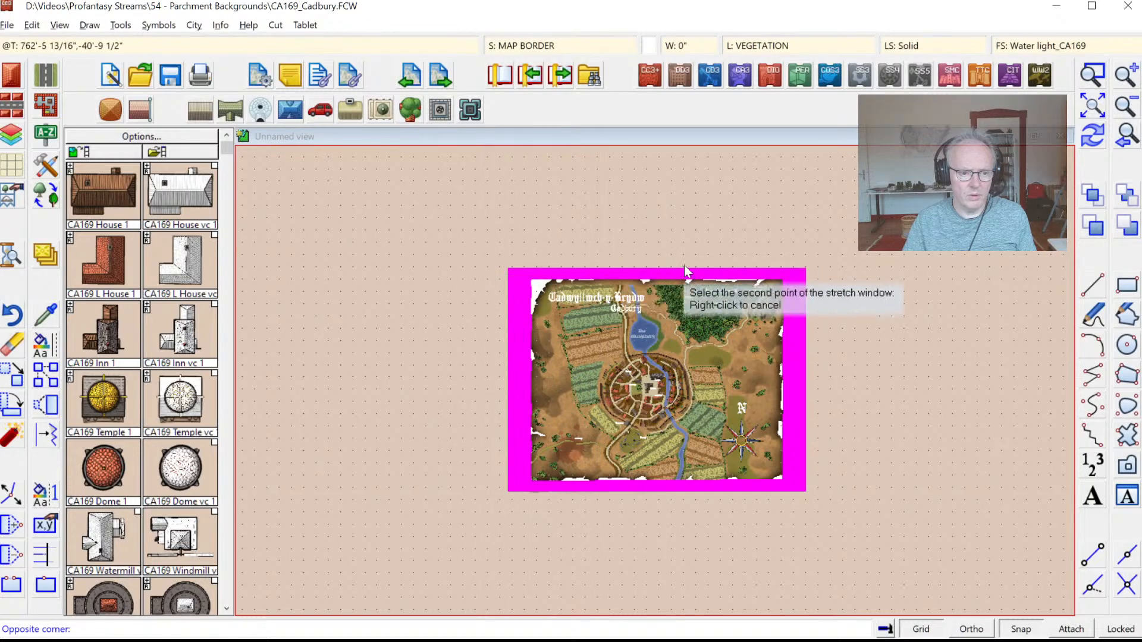
left_click(834, 274)
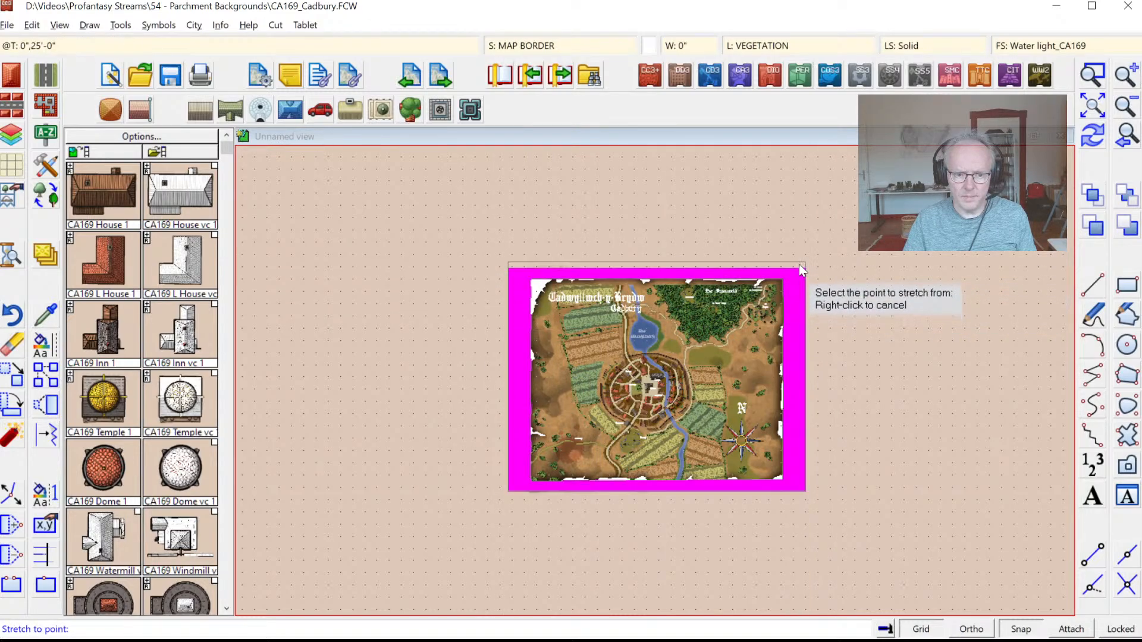
right_click(798, 264)
Step: Stretch the lower edge of the white border screen downward by about 25 feet and fit the whole map in view
key("Return")
left_click(769, 494)
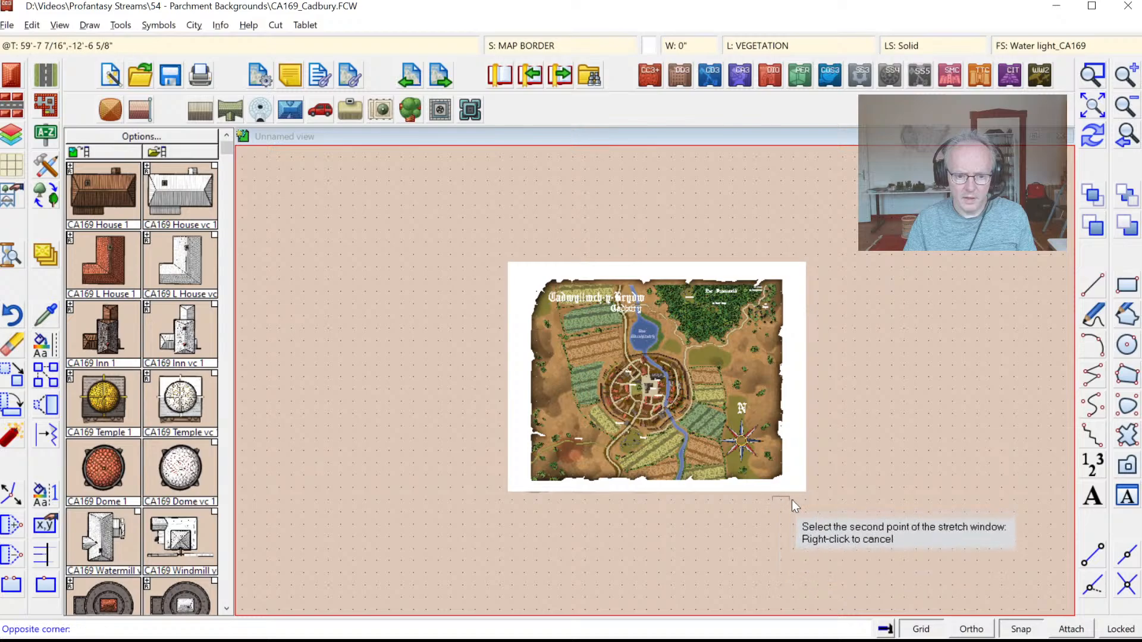
left_click(809, 493)
left_click(809, 491)
right_click(839, 462)
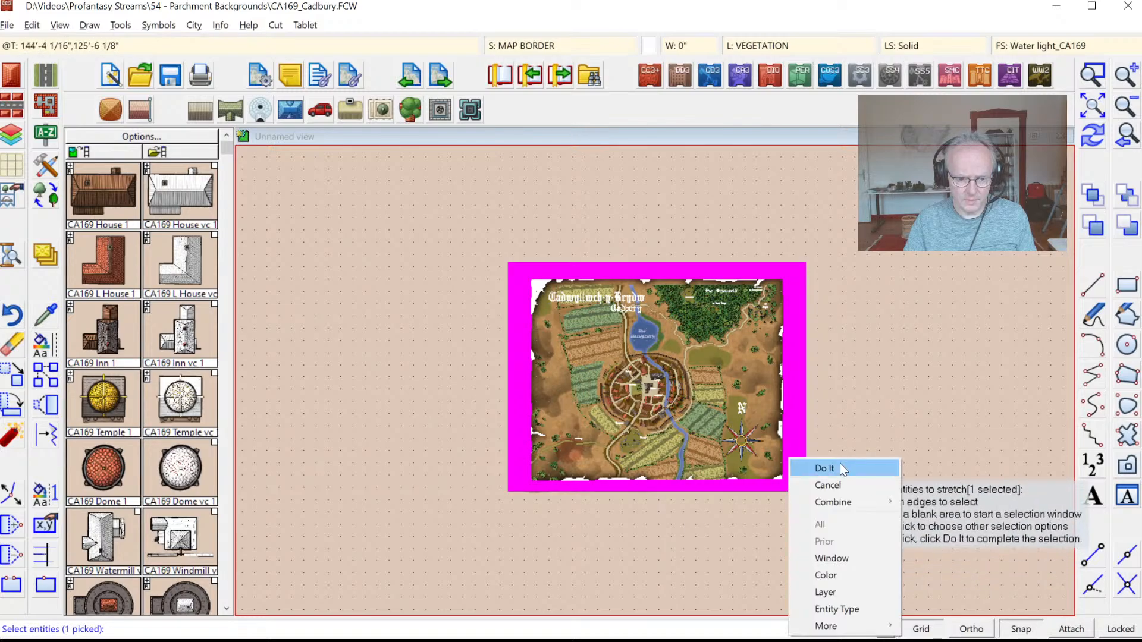
left_click(857, 468)
left_click(494, 485)
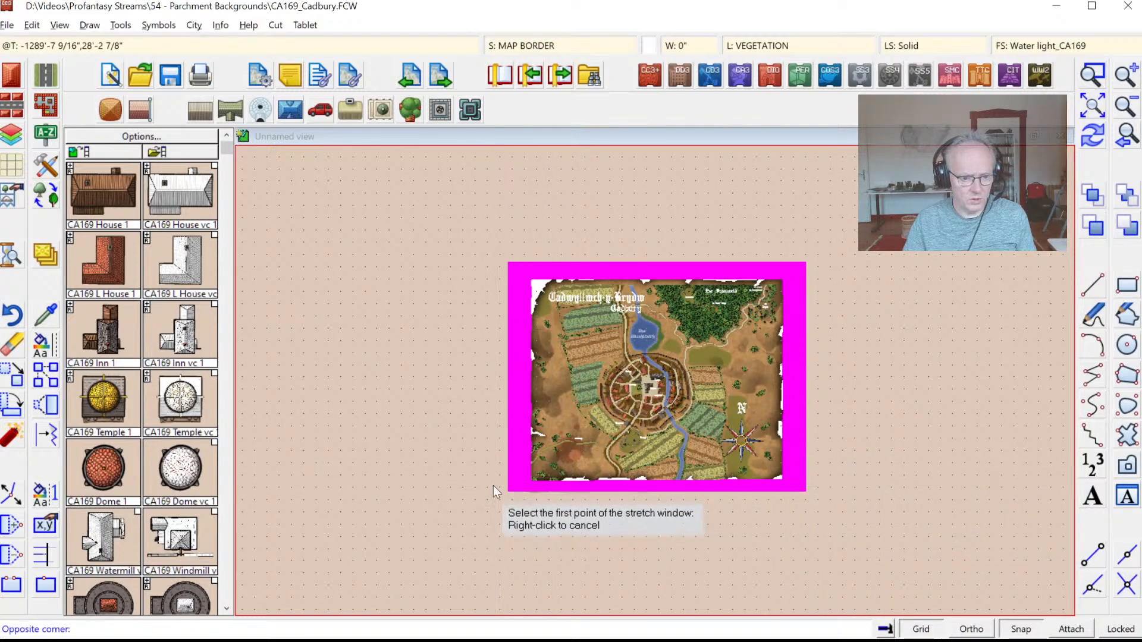
left_click(821, 512)
left_click(784, 491)
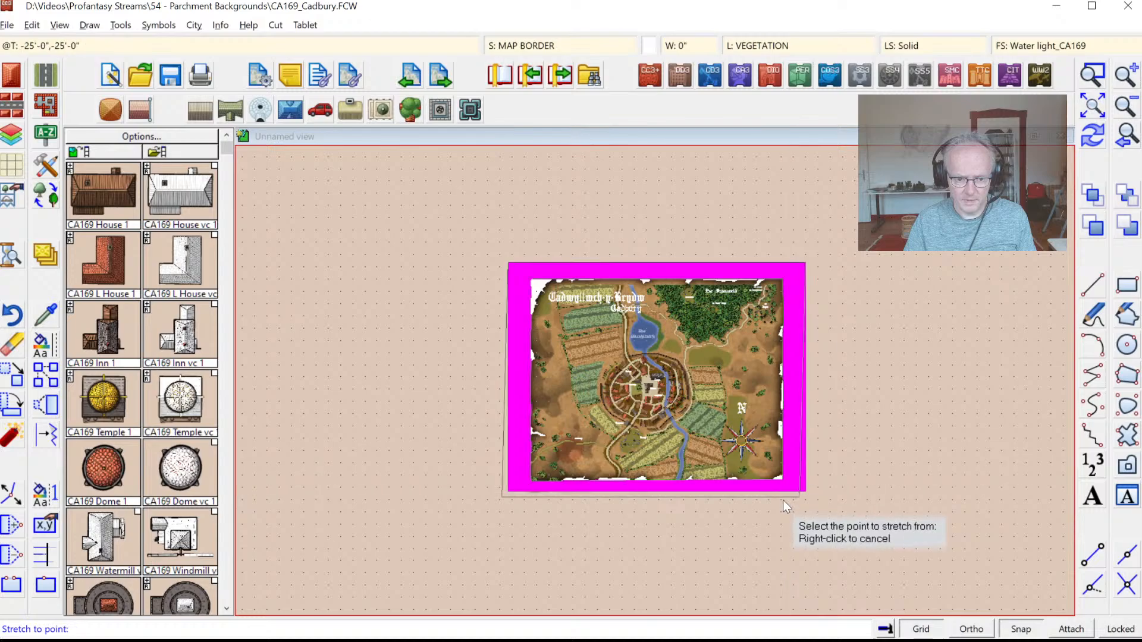
left_click(784, 500)
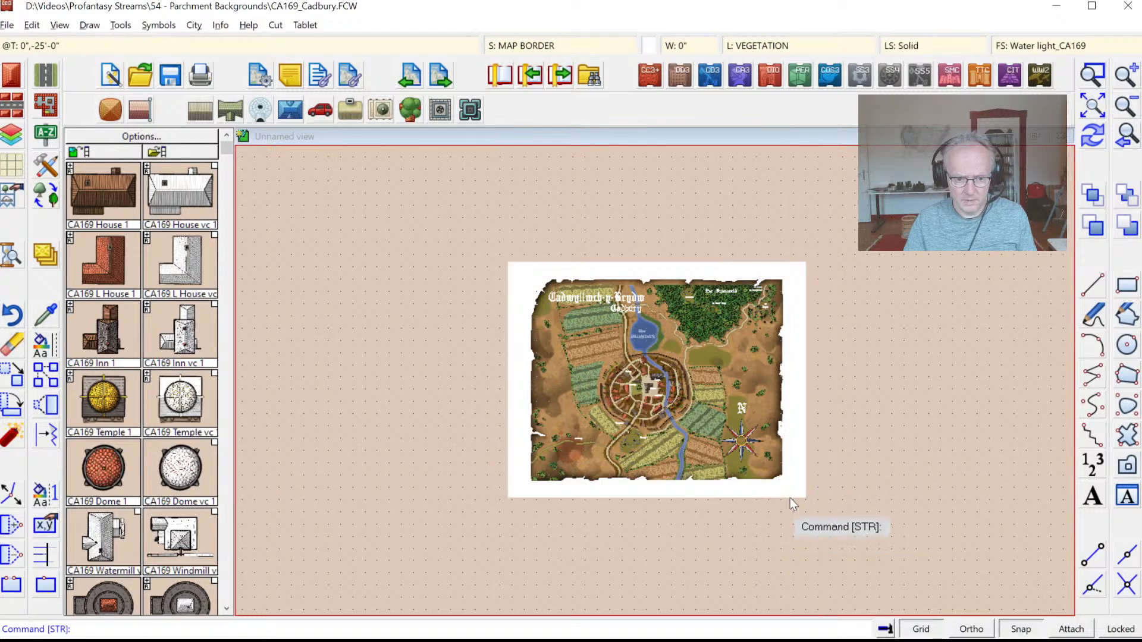
left_click(1093, 104)
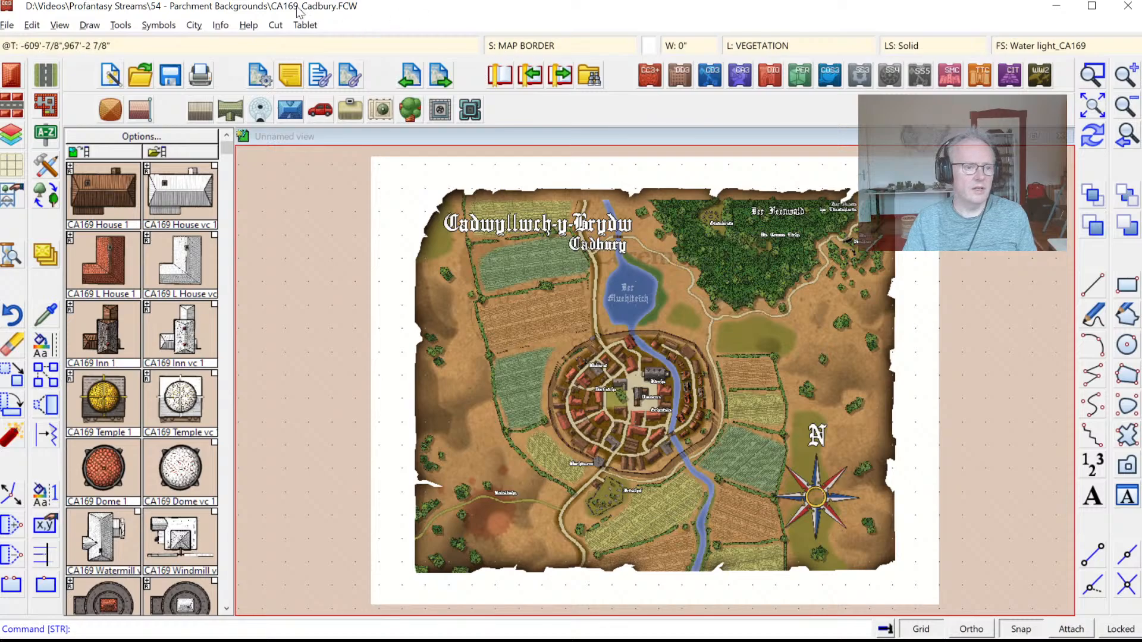
Step: Set the view-window color to white (color 15) and frame the parchment map closely in the view
left_click(60, 25)
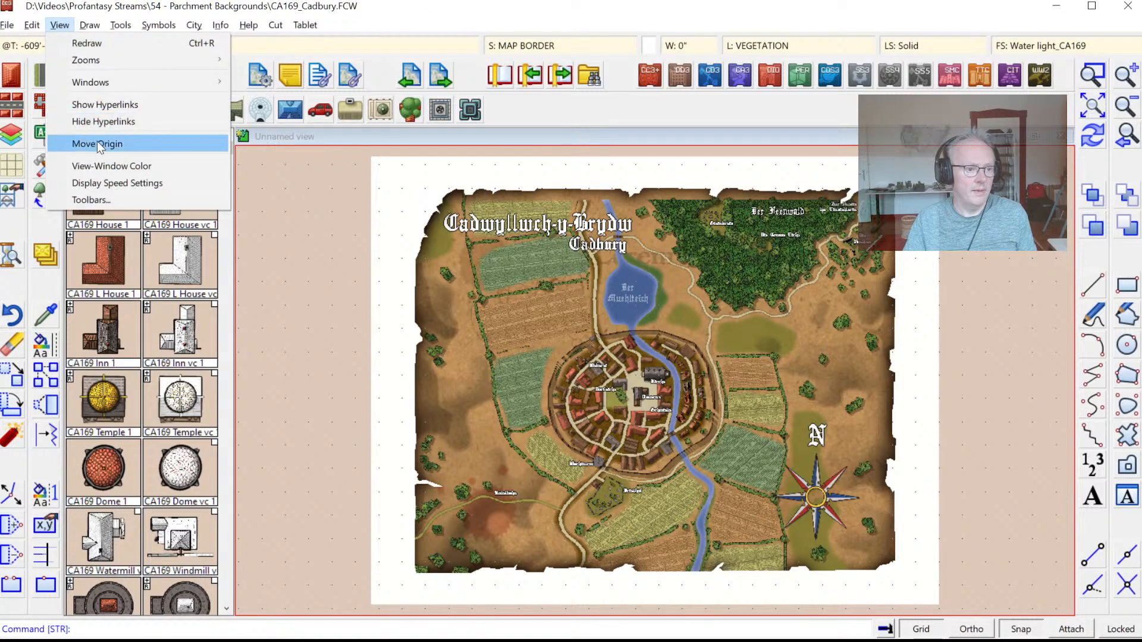
left_click(102, 166)
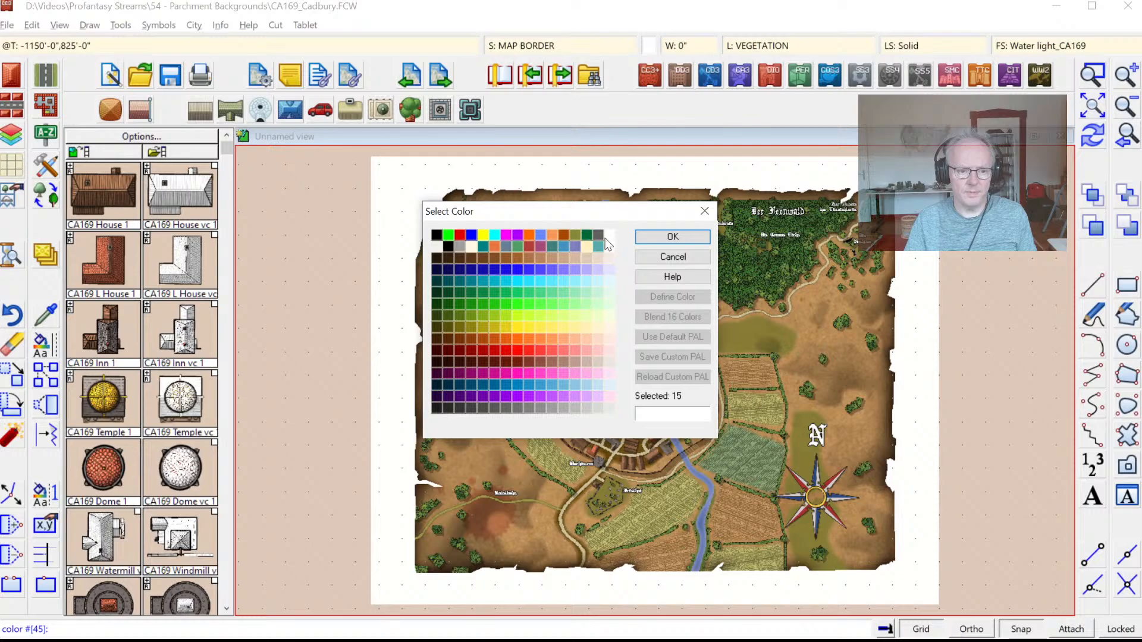
left_click(678, 236)
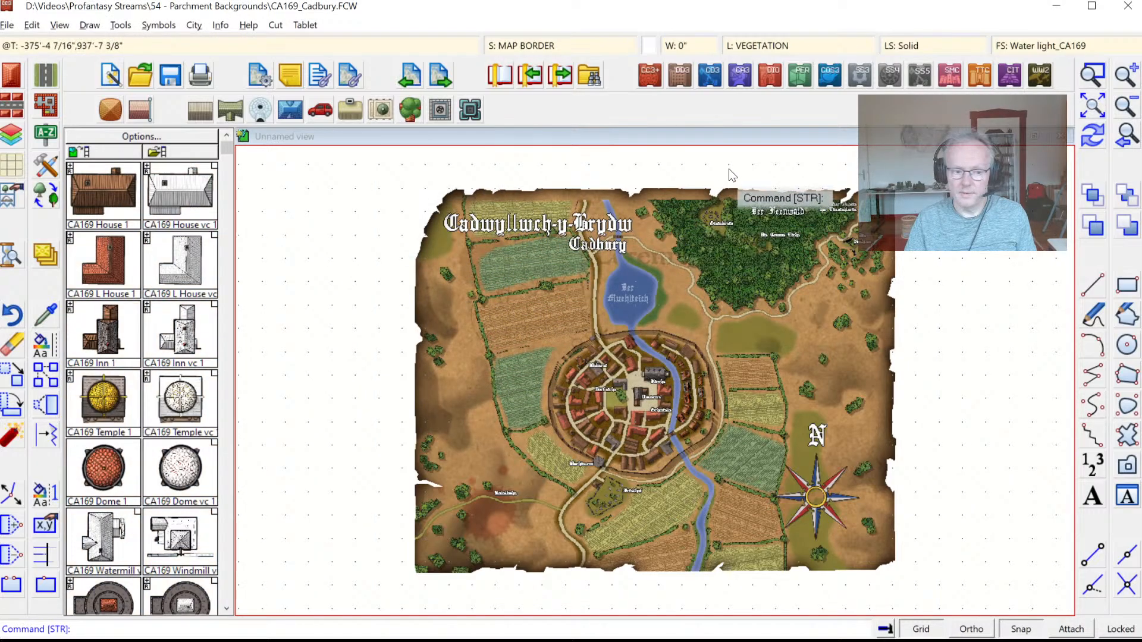
left_click(1098, 76)
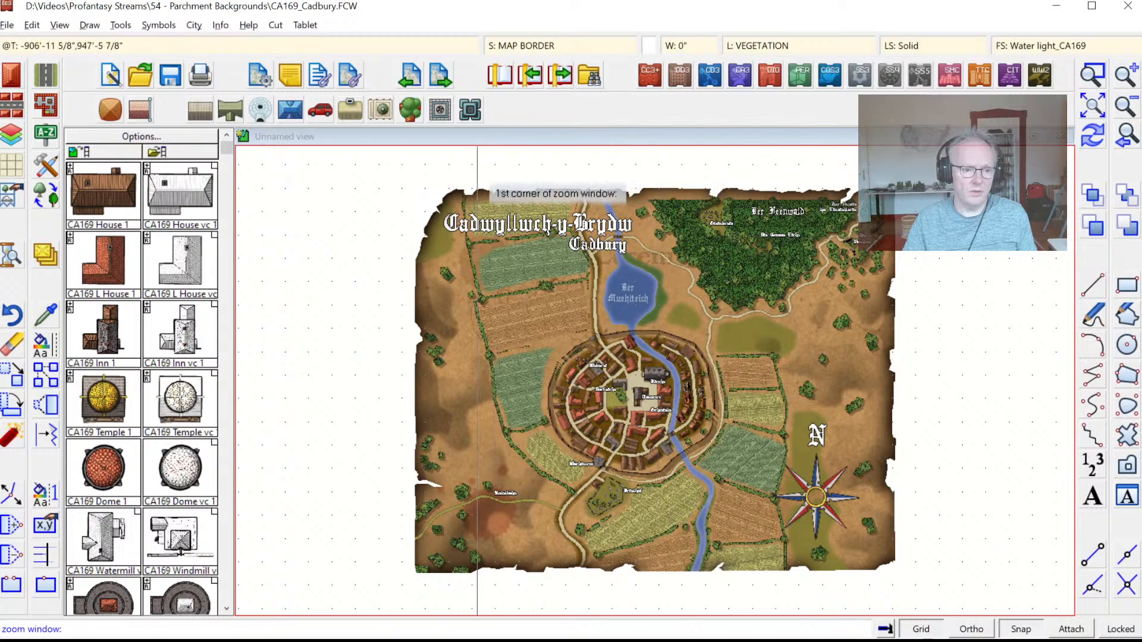
left_click(403, 183)
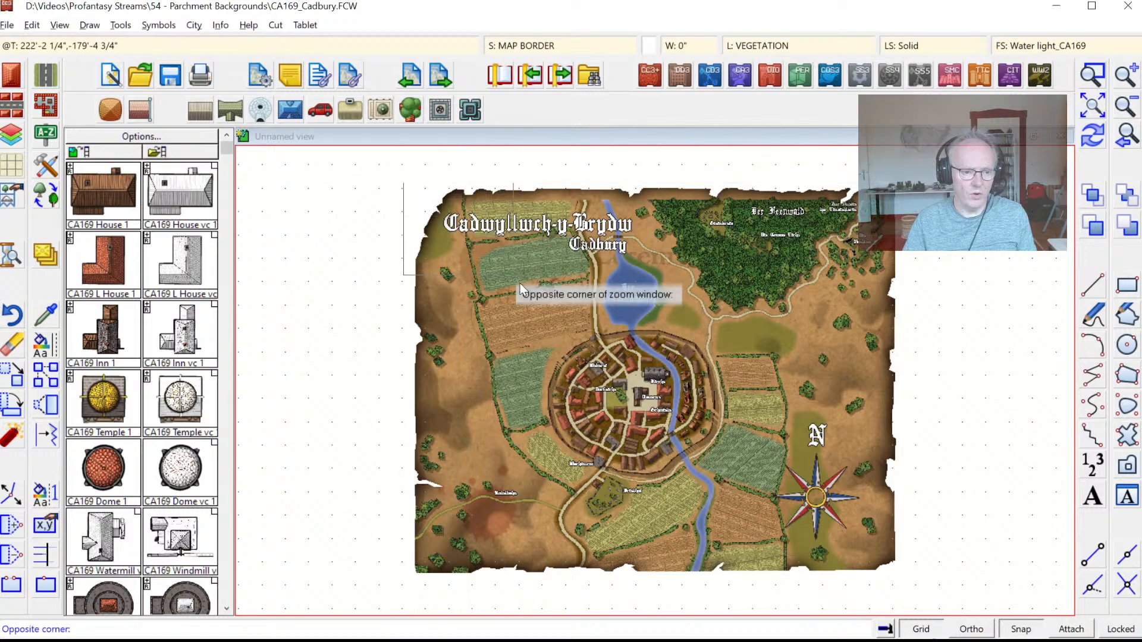
left_click(903, 583)
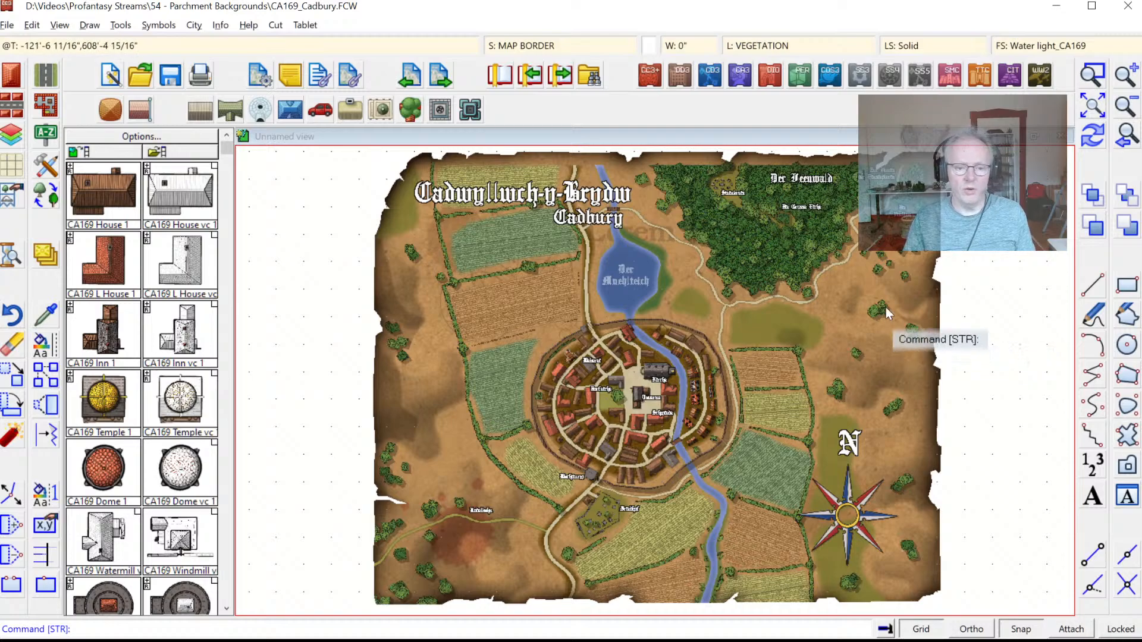
Step: Open the sheet effects for the FIELDS sheet and select its Edge Fade, Inner effect
left_click(1093, 76)
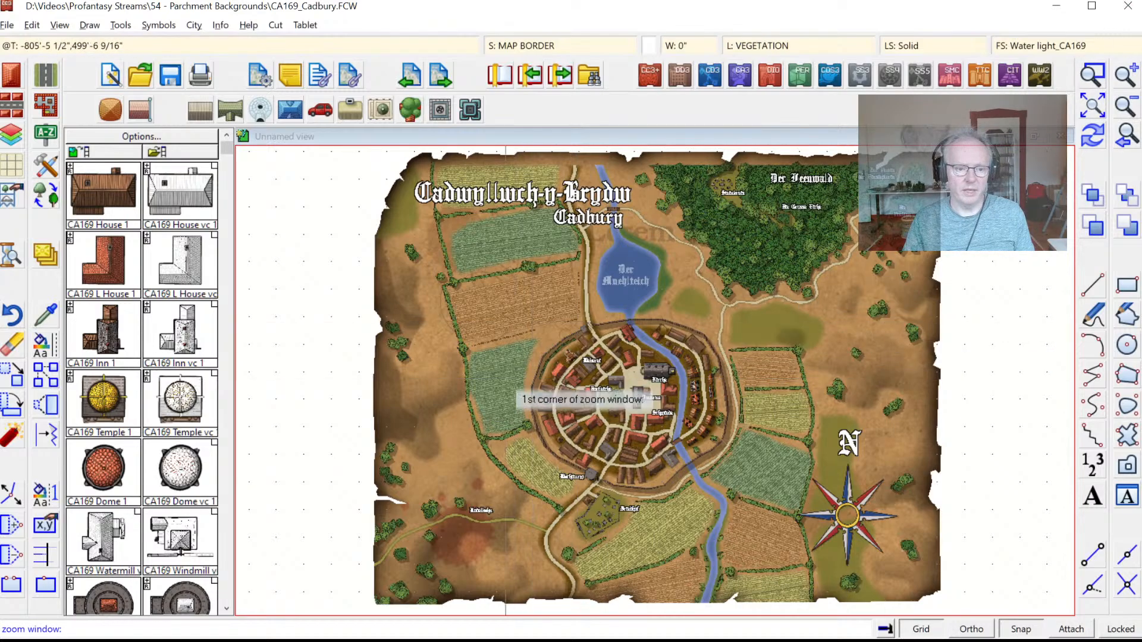
left_click(437, 304)
left_click(755, 496)
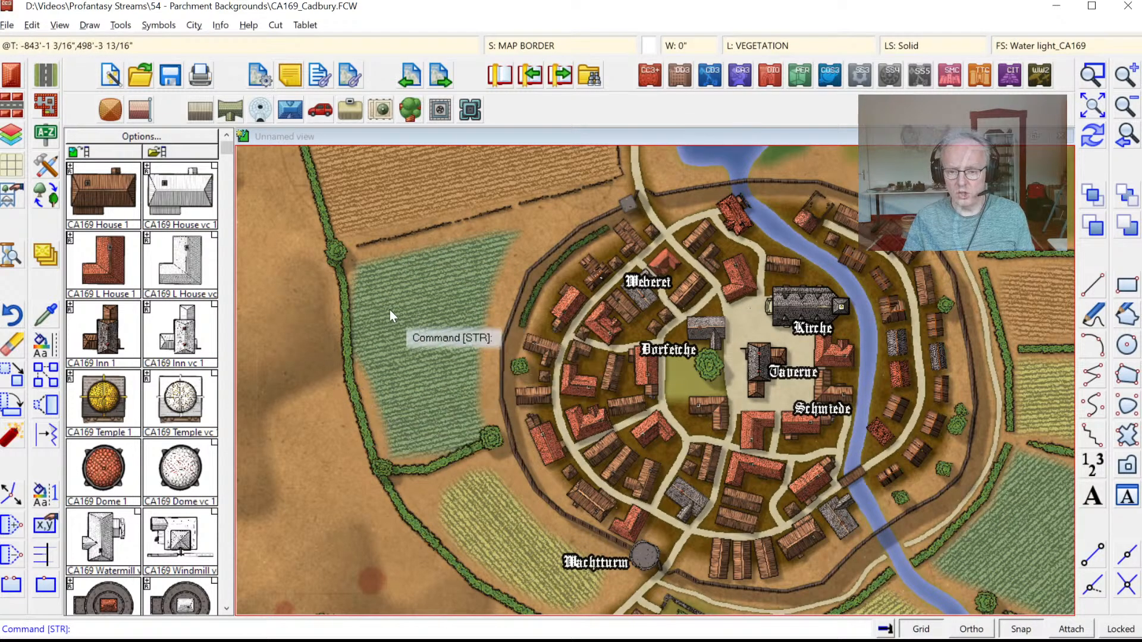
left_click(533, 46)
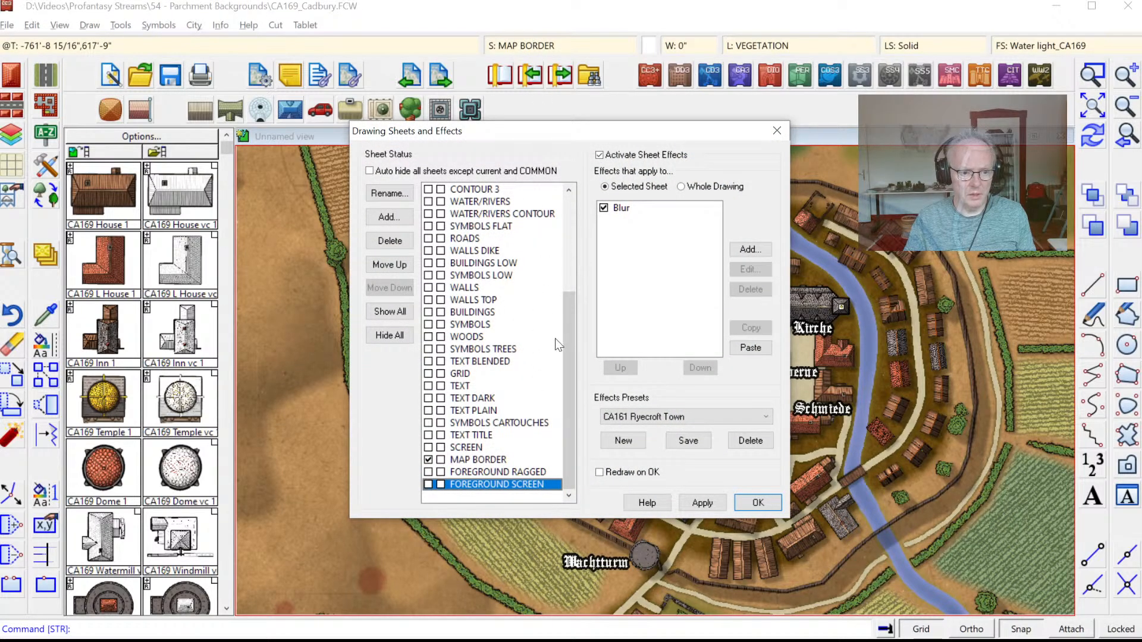
left_click_drag(568, 329, 581, 232)
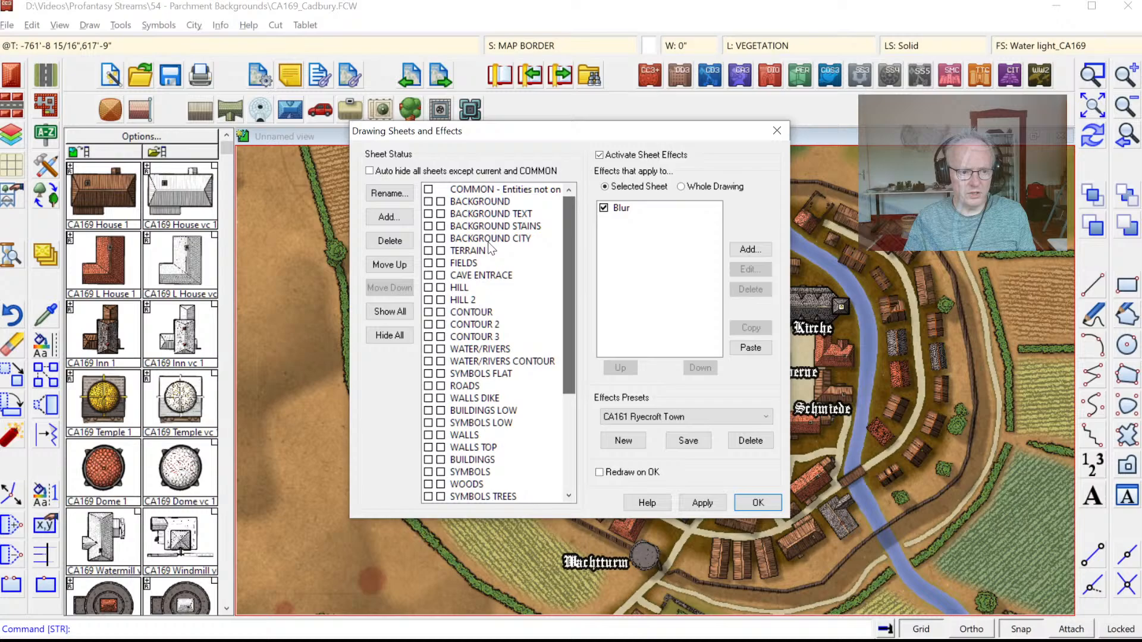
left_click(462, 262)
left_click(650, 208)
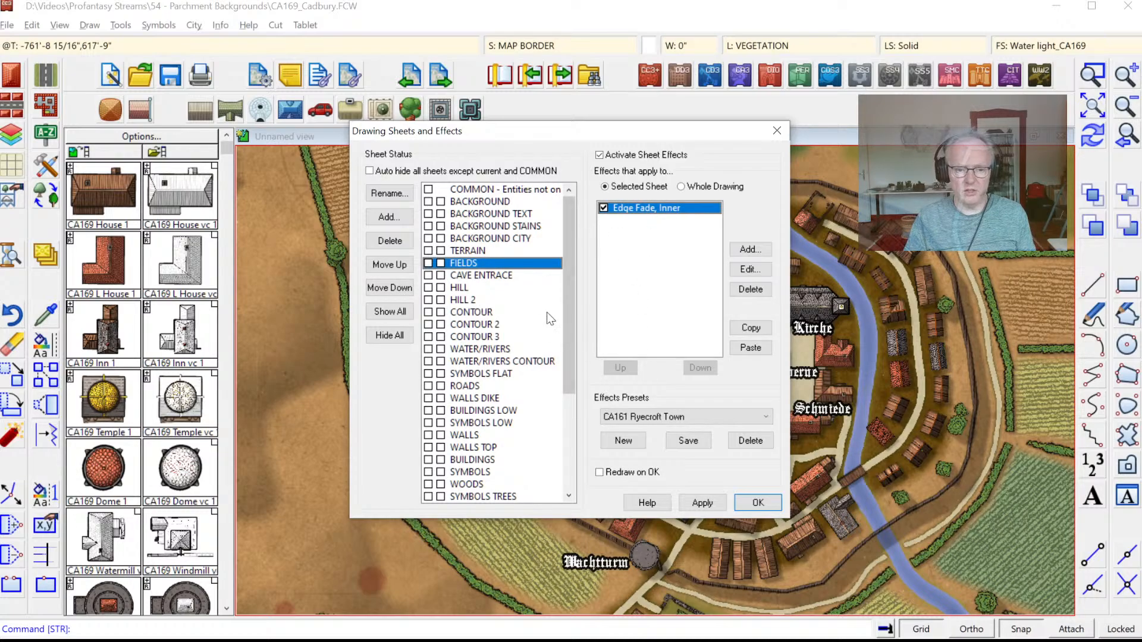
left_click(750, 250)
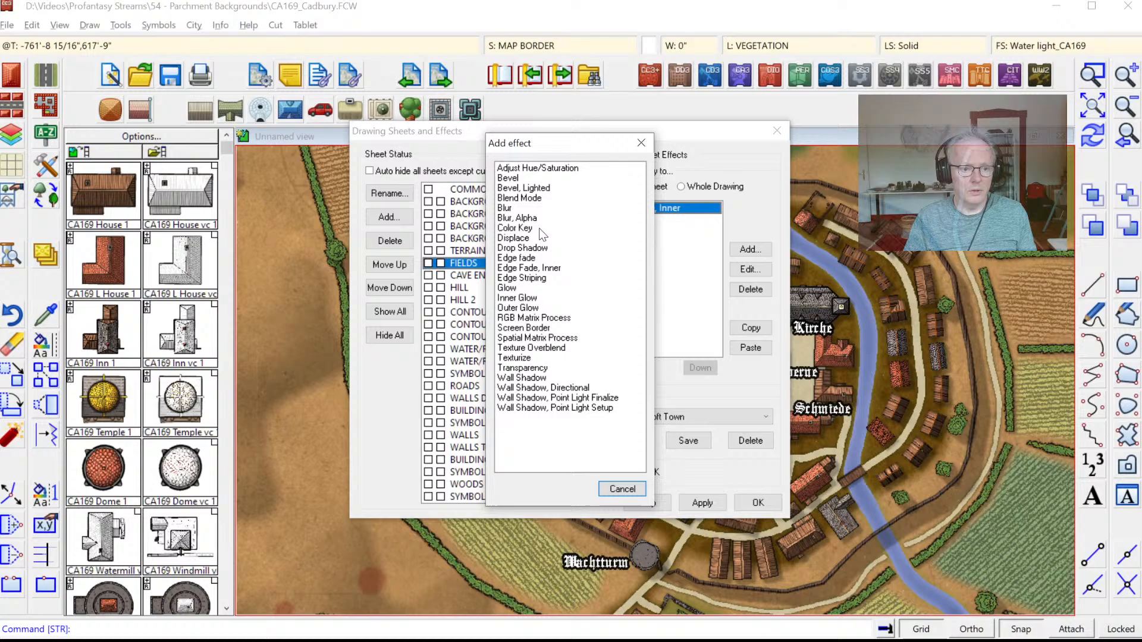
double_click(520, 198)
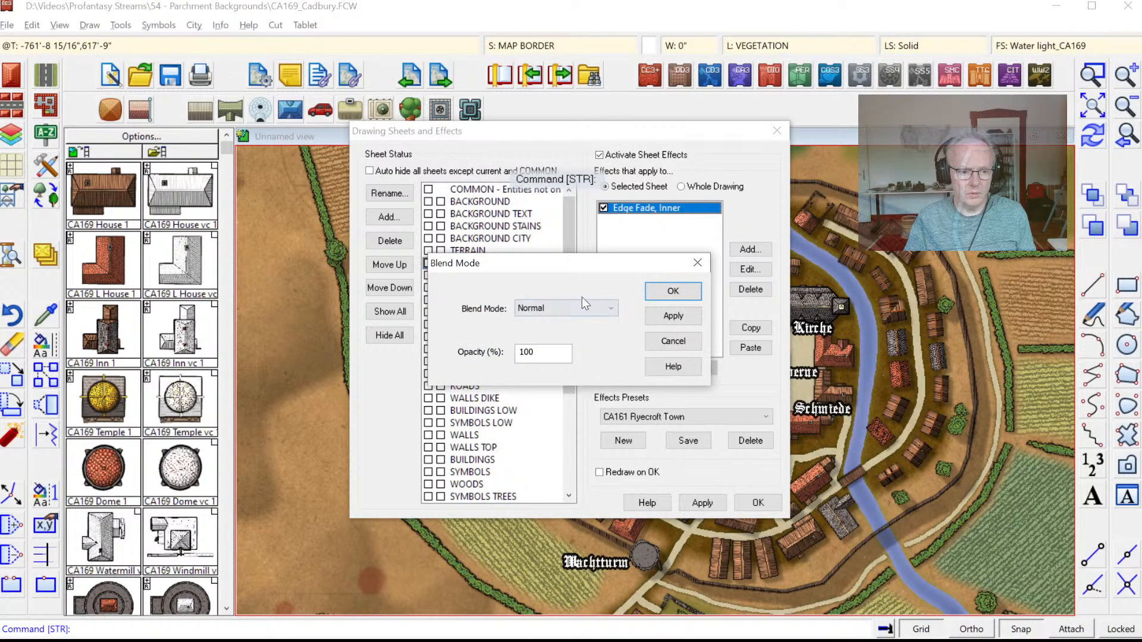
left_click(581, 306)
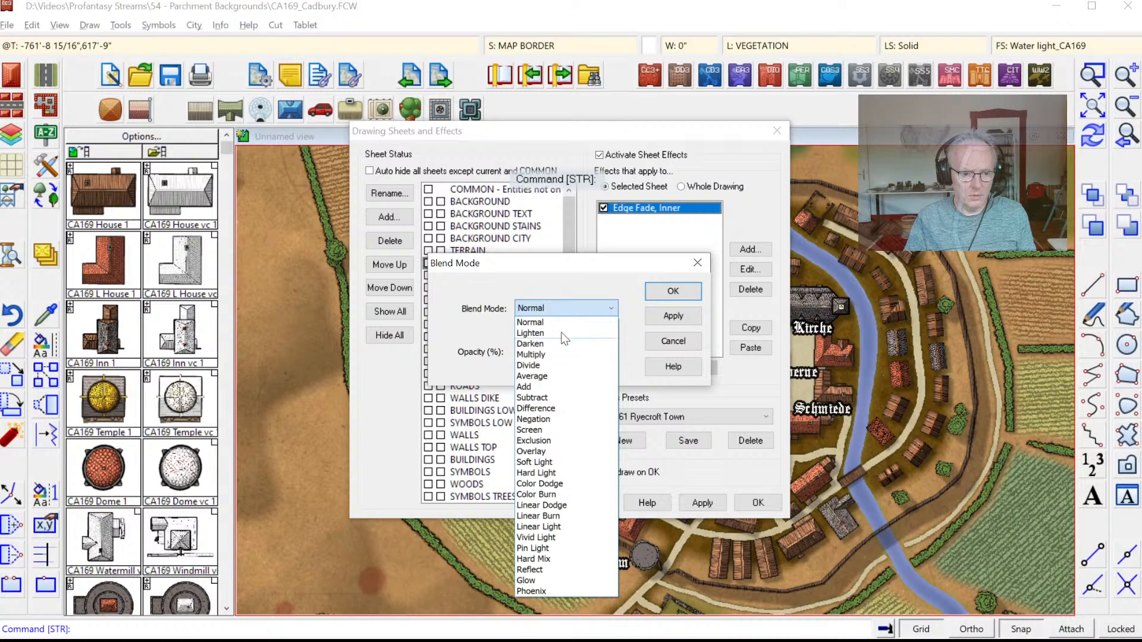
left_click(686, 343)
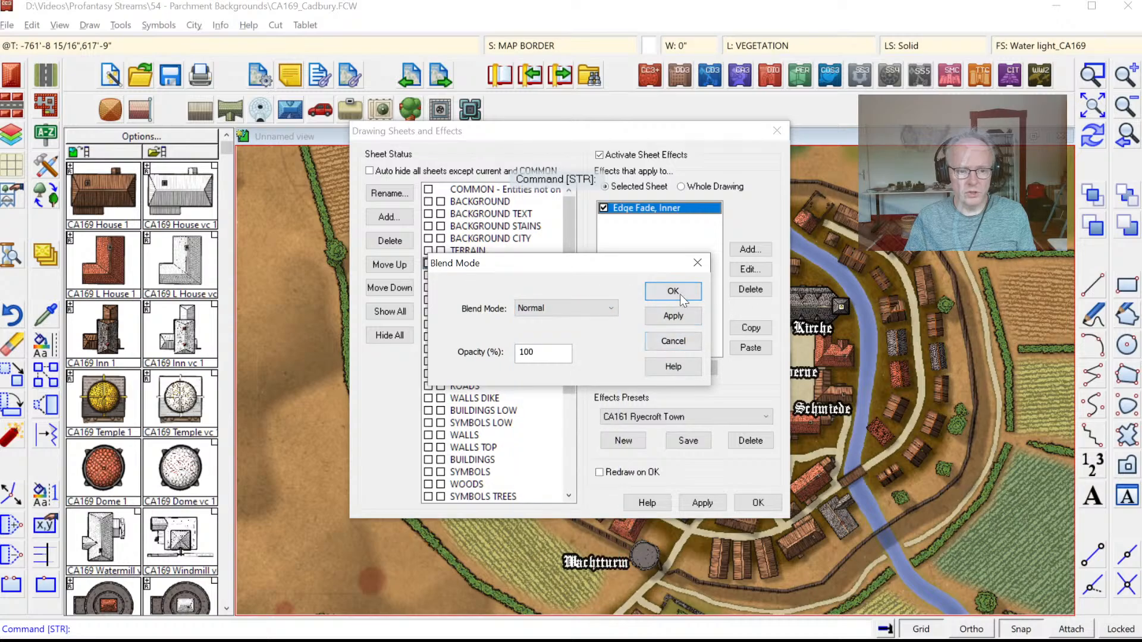
left_click(670, 313)
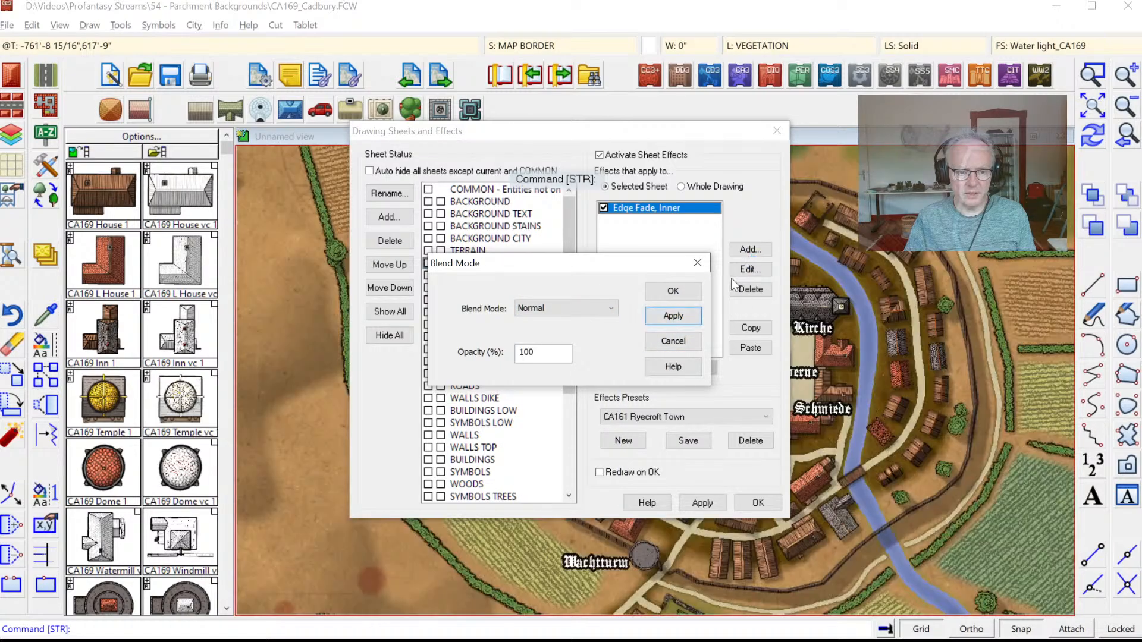
left_click(679, 340)
left_click(763, 256)
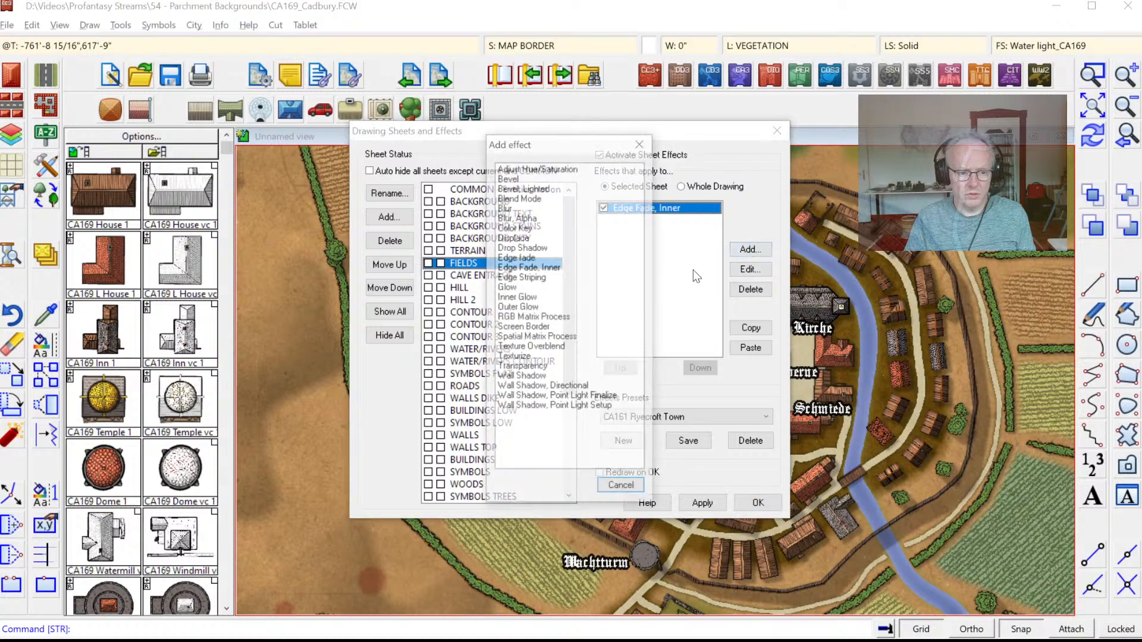
double_click(538, 366)
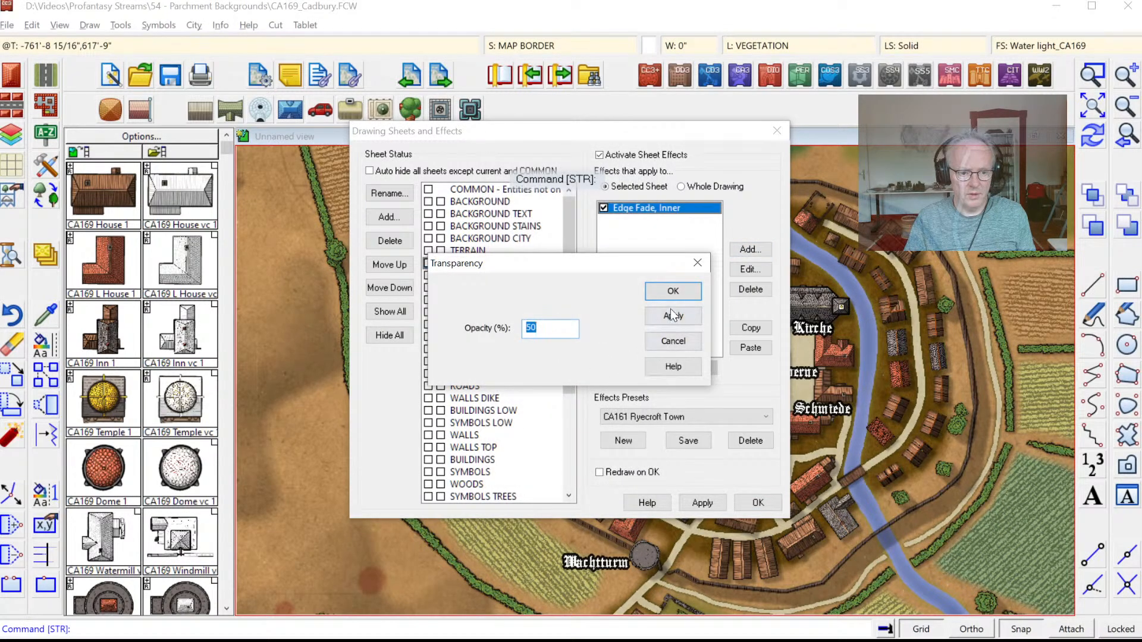
left_click(669, 341)
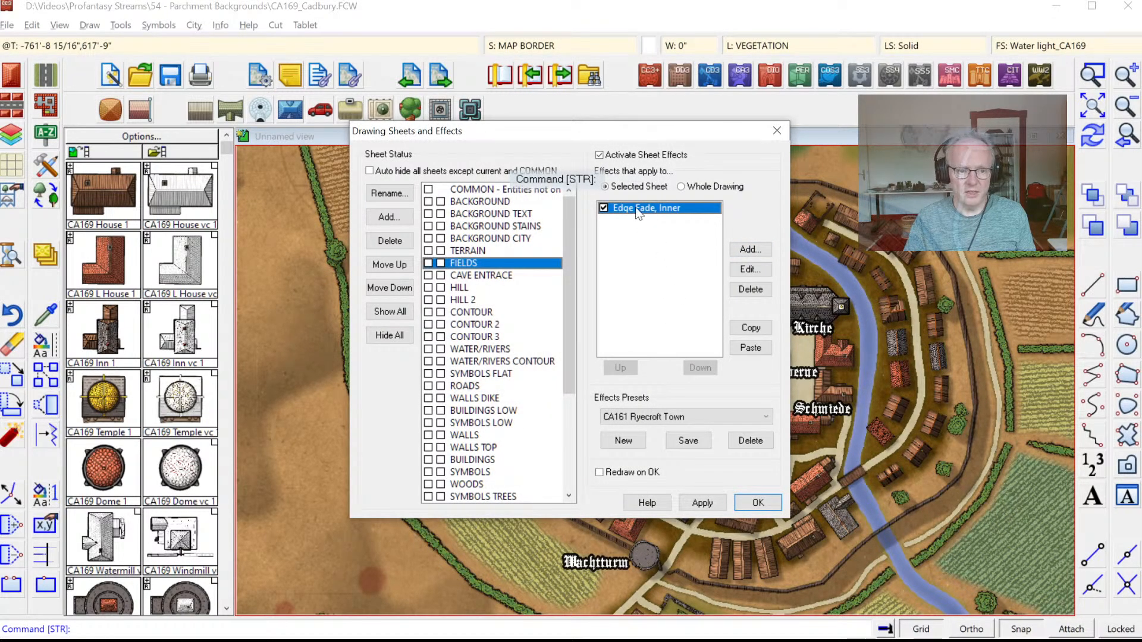
Step: Set the inner opacity of the FIELDS sheet's Edge Fade, Inner effect to 75% and show the whole map
left_click(748, 270)
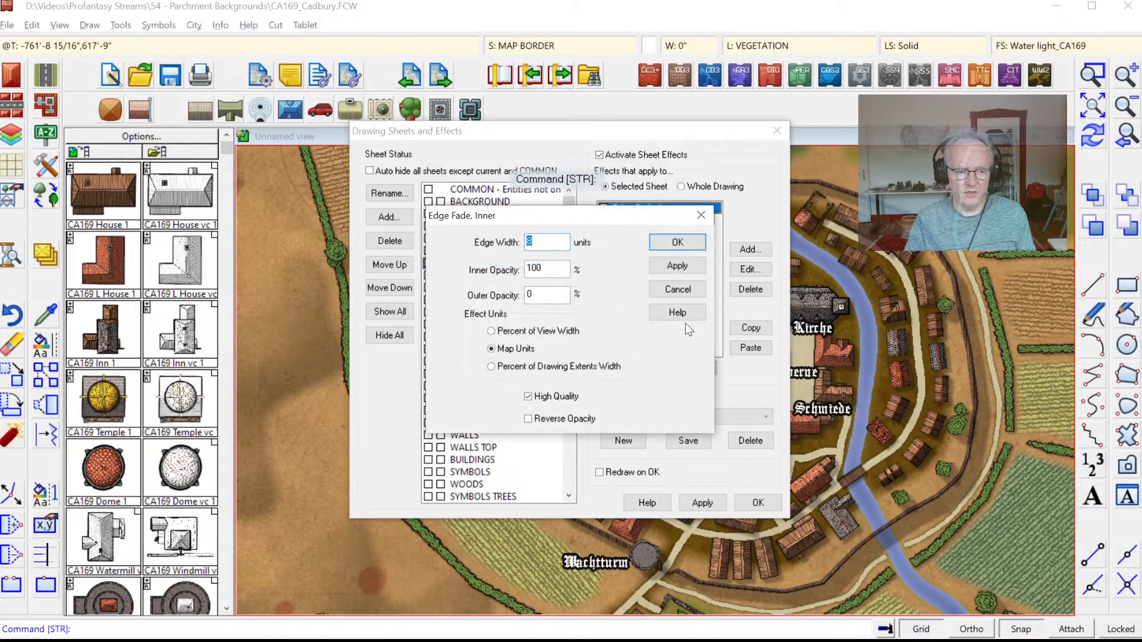
left_click(539, 268)
double_click(535, 268)
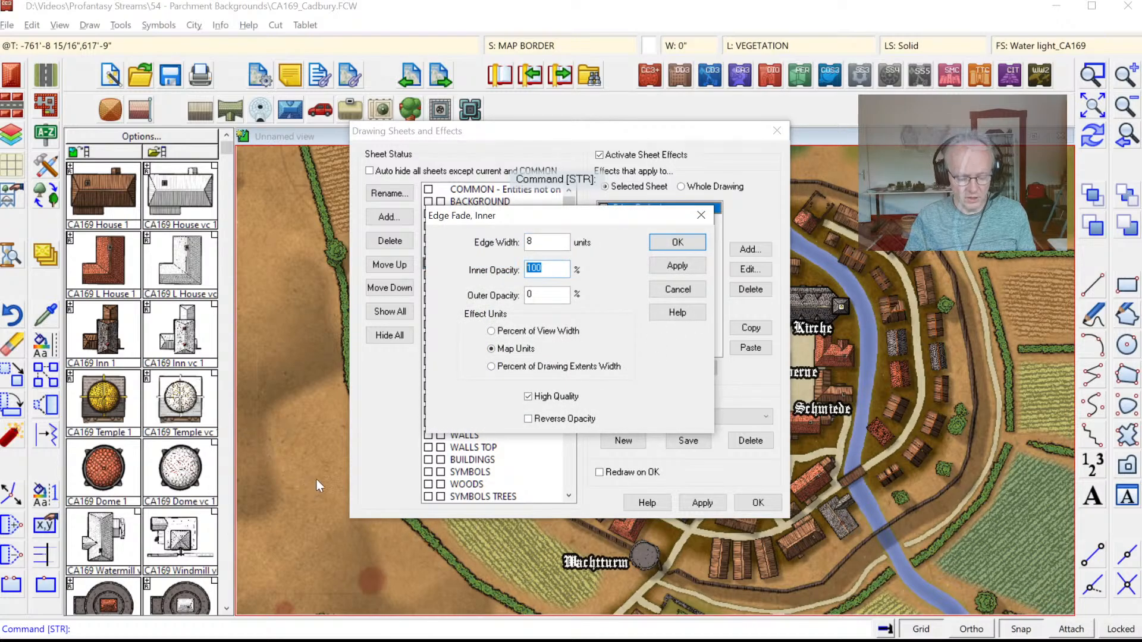
type("75")
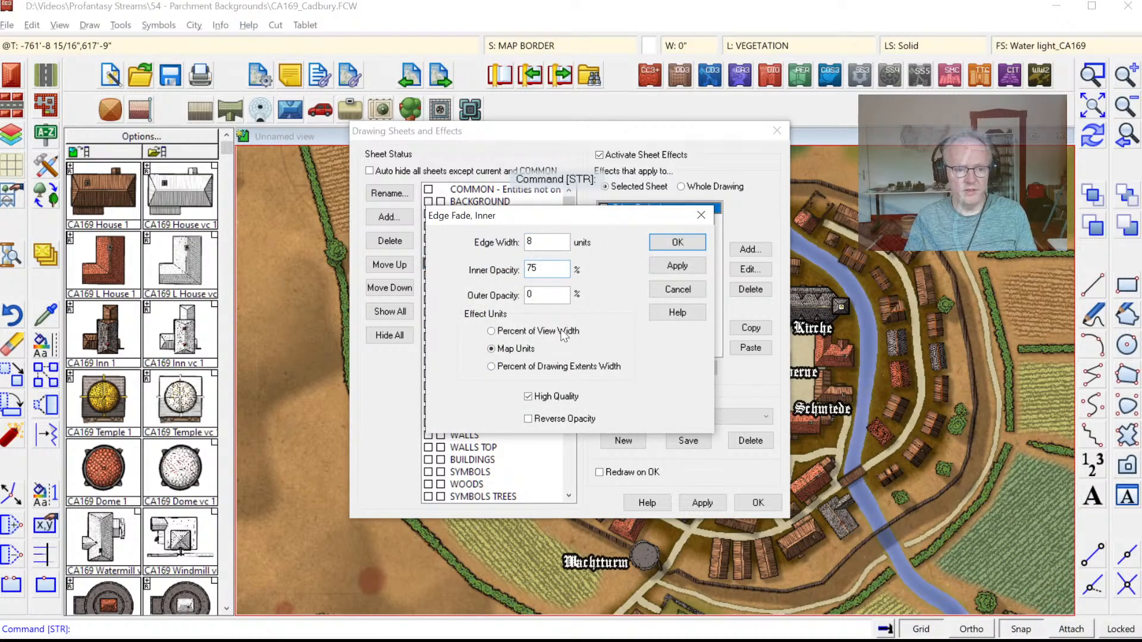
left_click(670, 270)
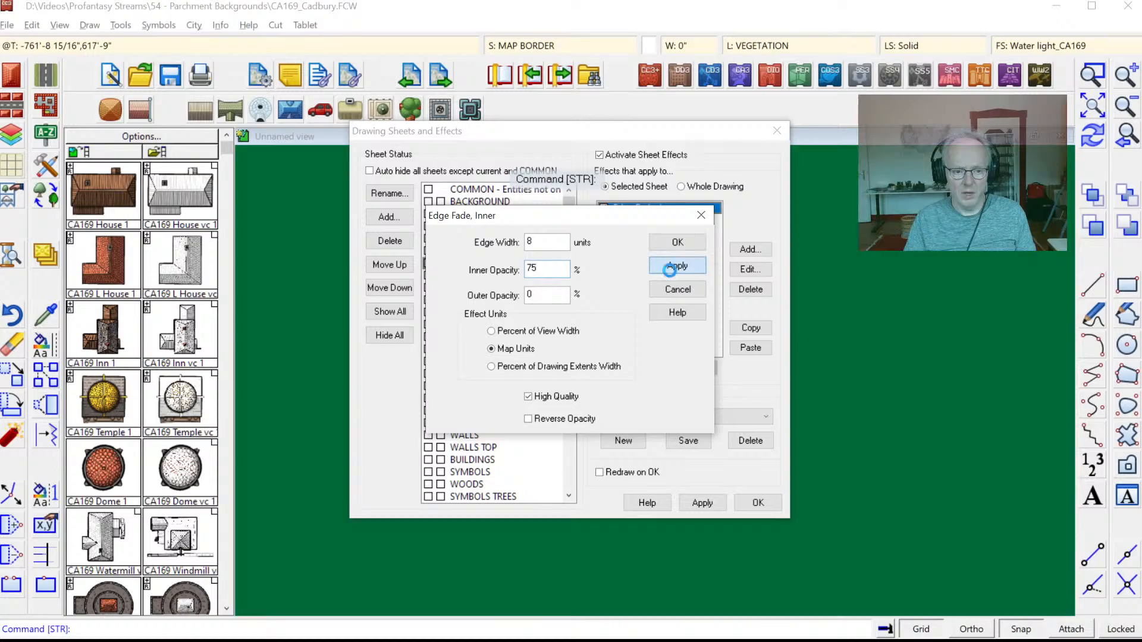
left_click(678, 242)
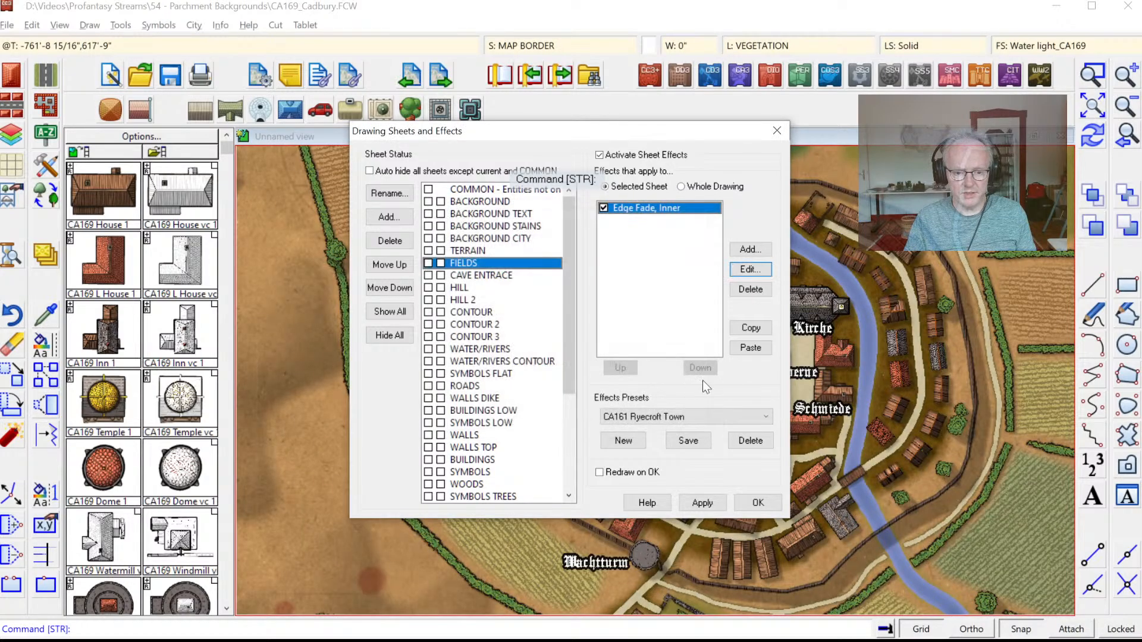
left_click(750, 502)
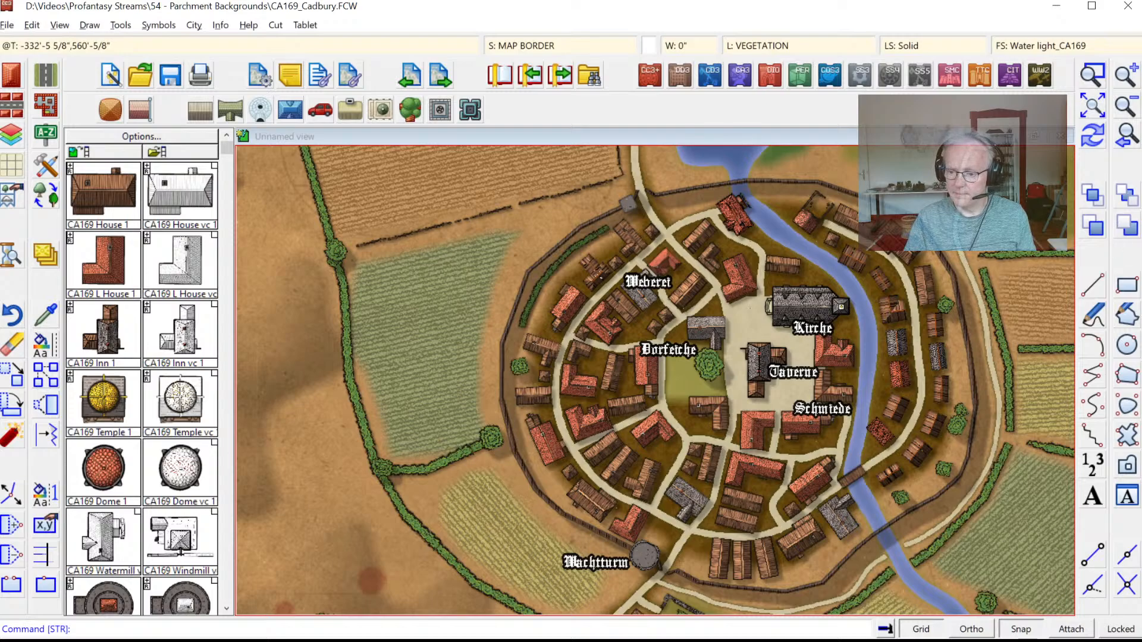
left_click(1092, 104)
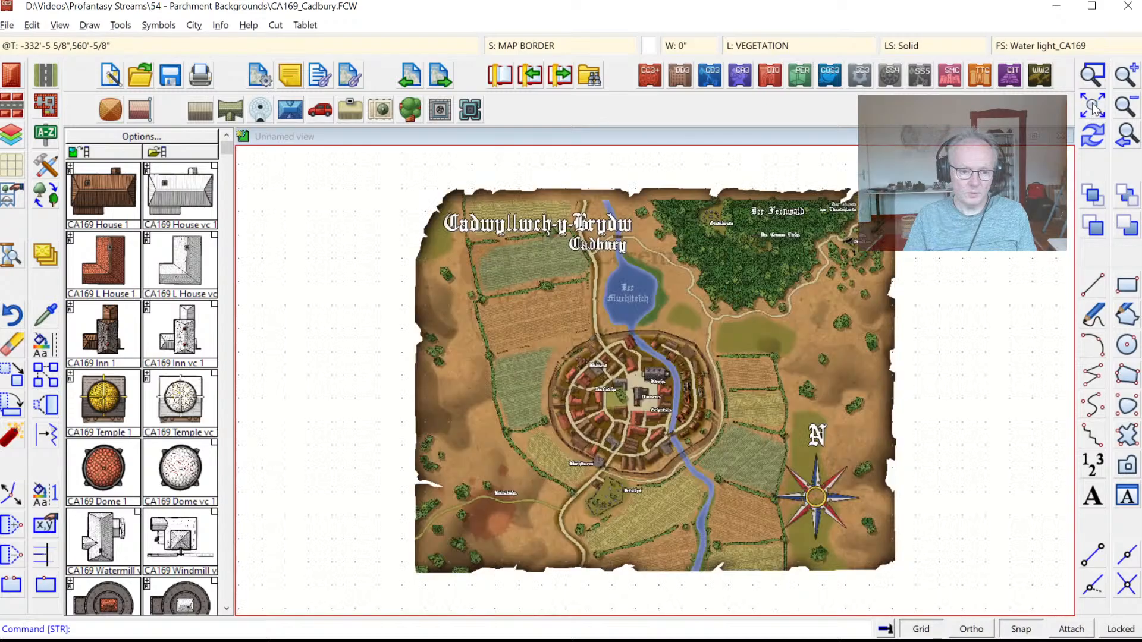
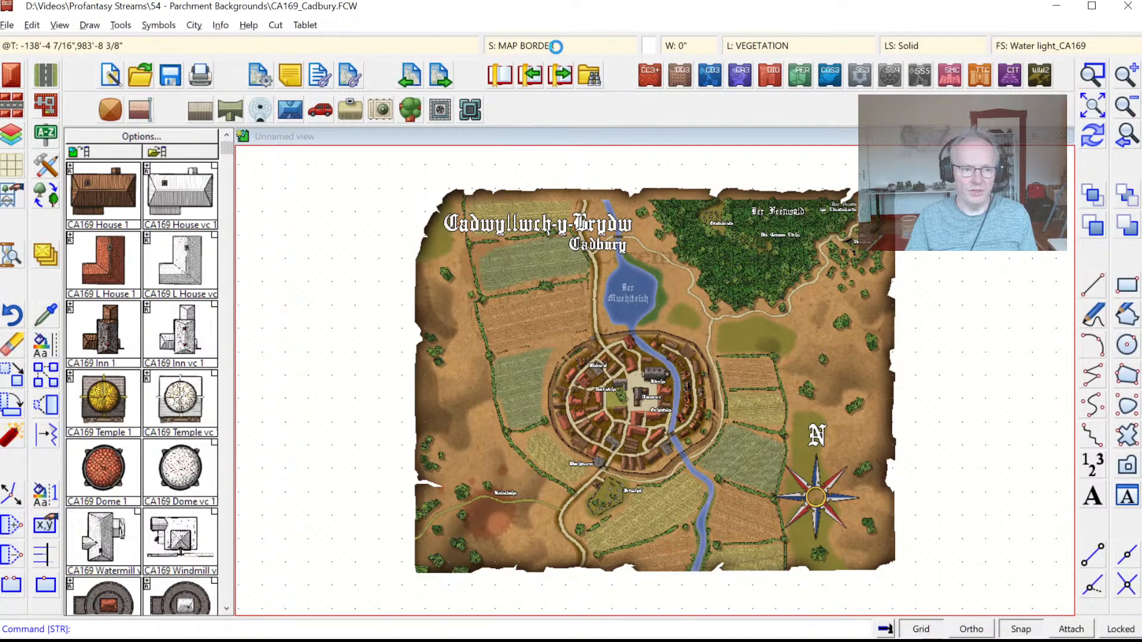
Step: Make FOREGROUND RAGGED the current sheet and hide all other sheets
scroll(533, 413, "down", 6)
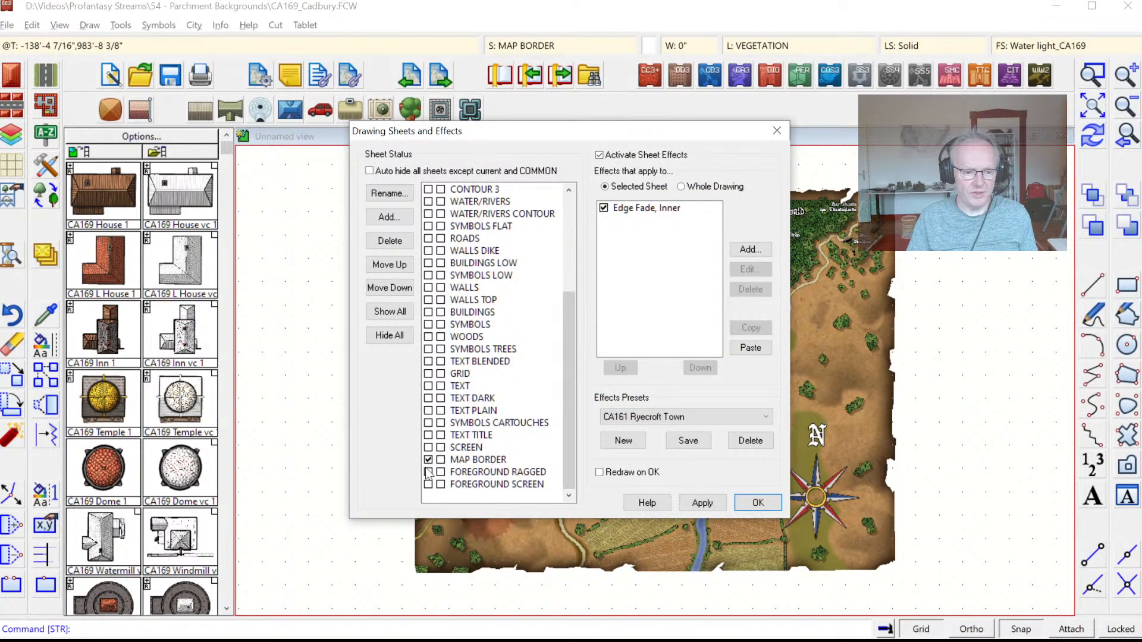
left_click(428, 472)
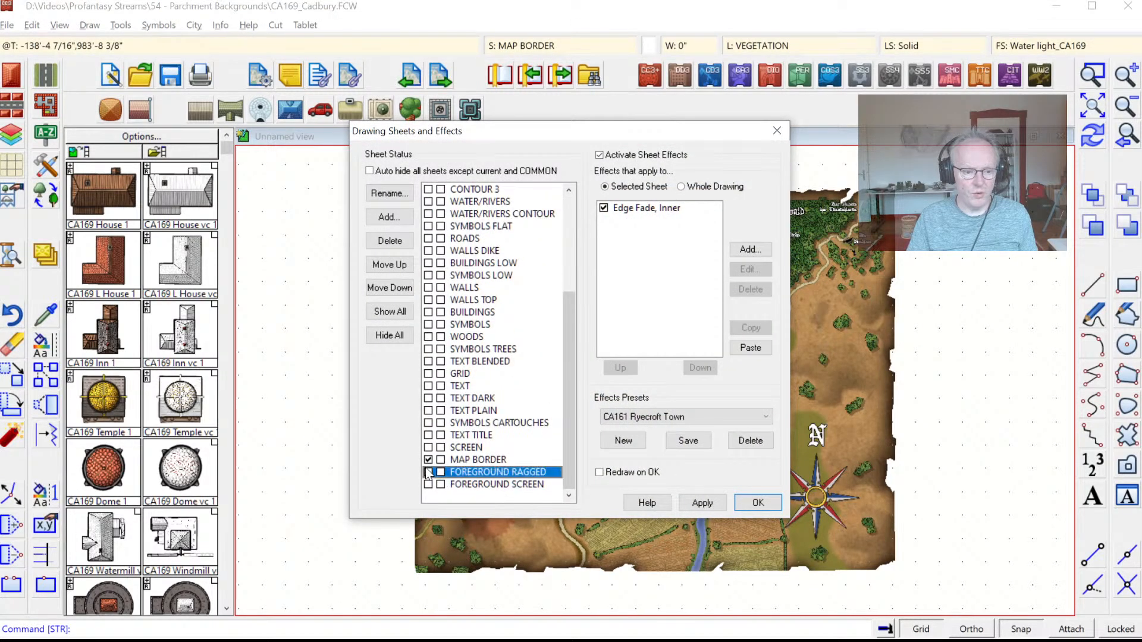
left_click(758, 503)
left_click(524, 47)
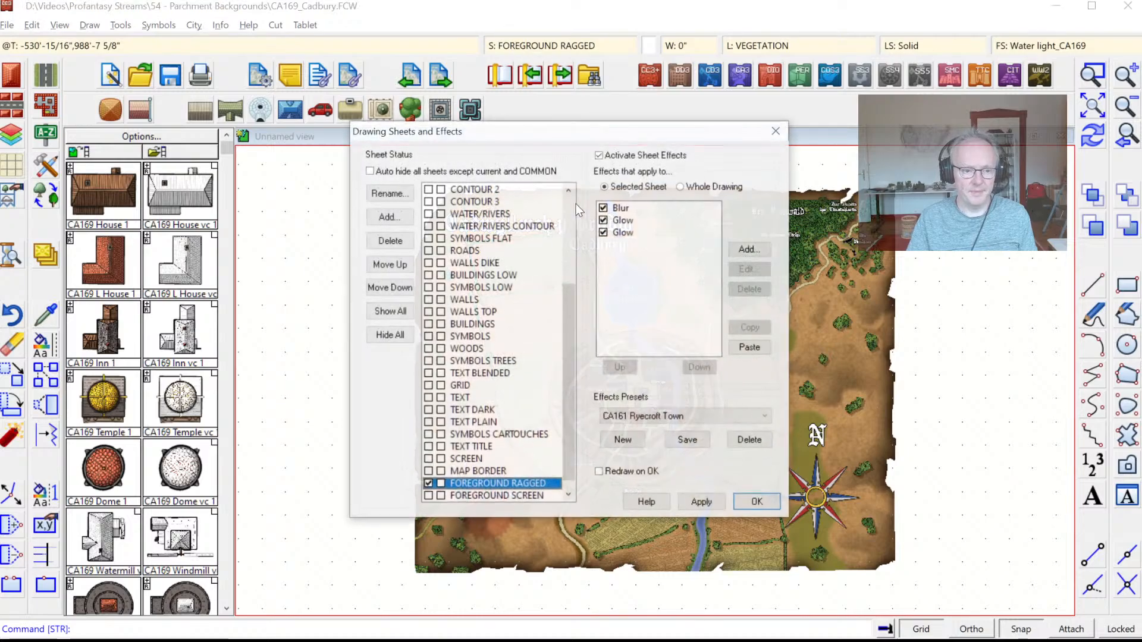
scroll(568, 232, "up", 4)
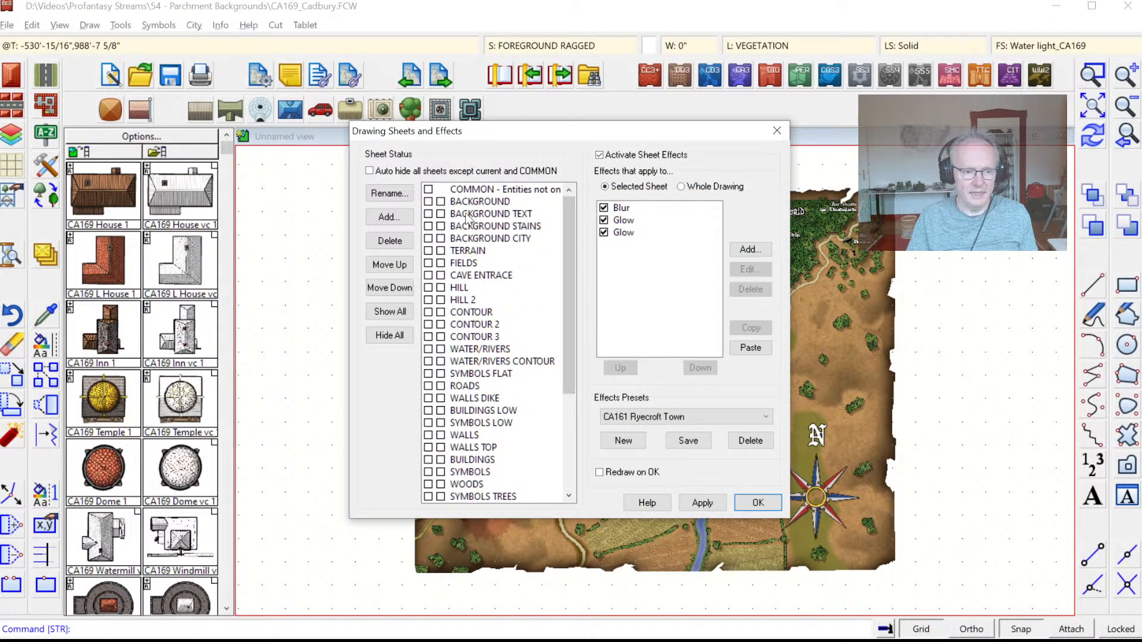
left_click_drag(568, 256, 577, 367)
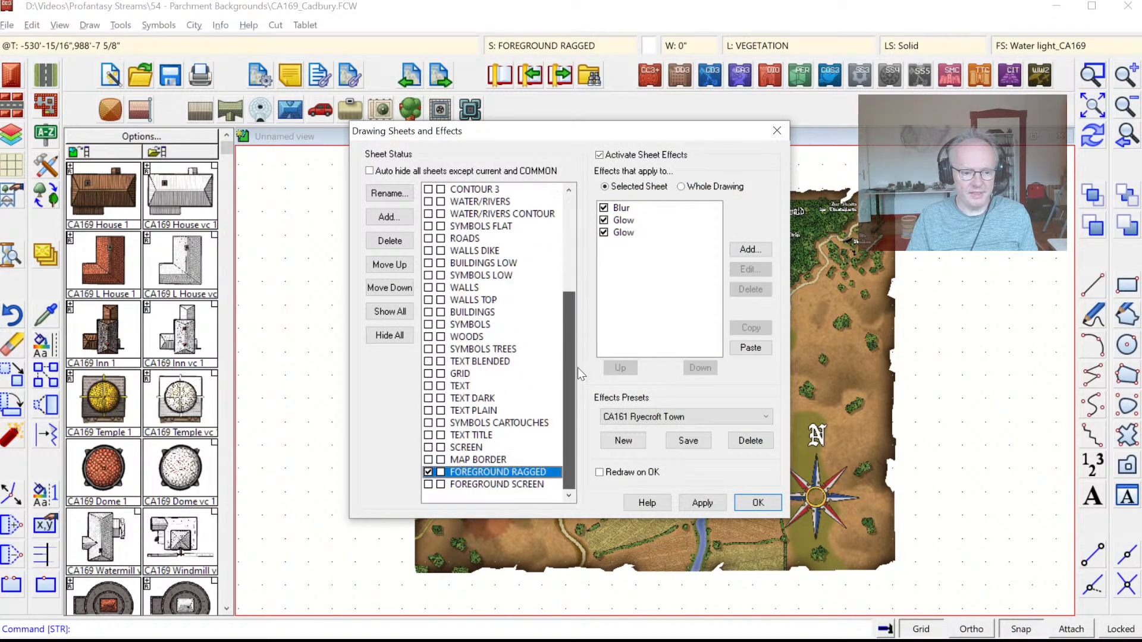
left_click(389, 335)
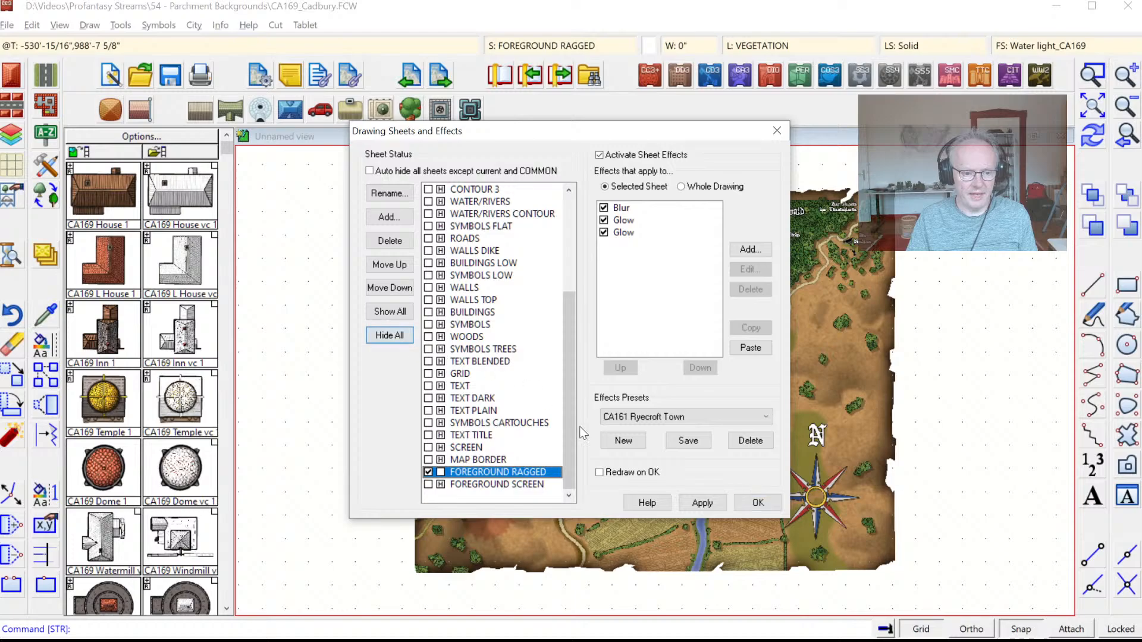
left_click(758, 503)
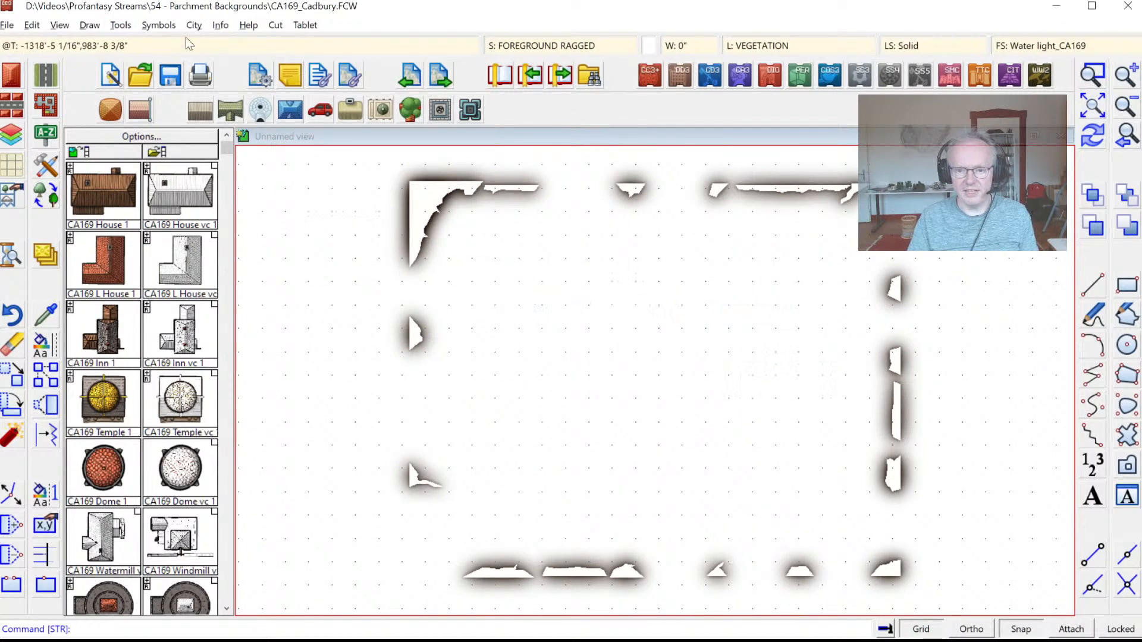
Step: Set the view-window color to light tan (color 44)
left_click(60, 25)
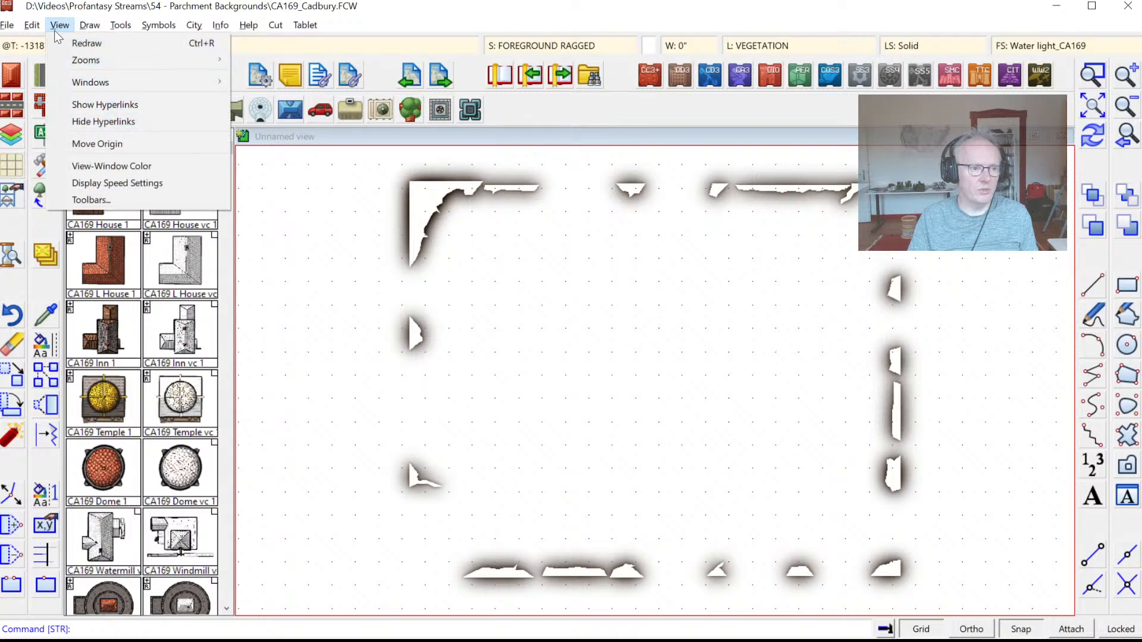
mouse_move(28, 19)
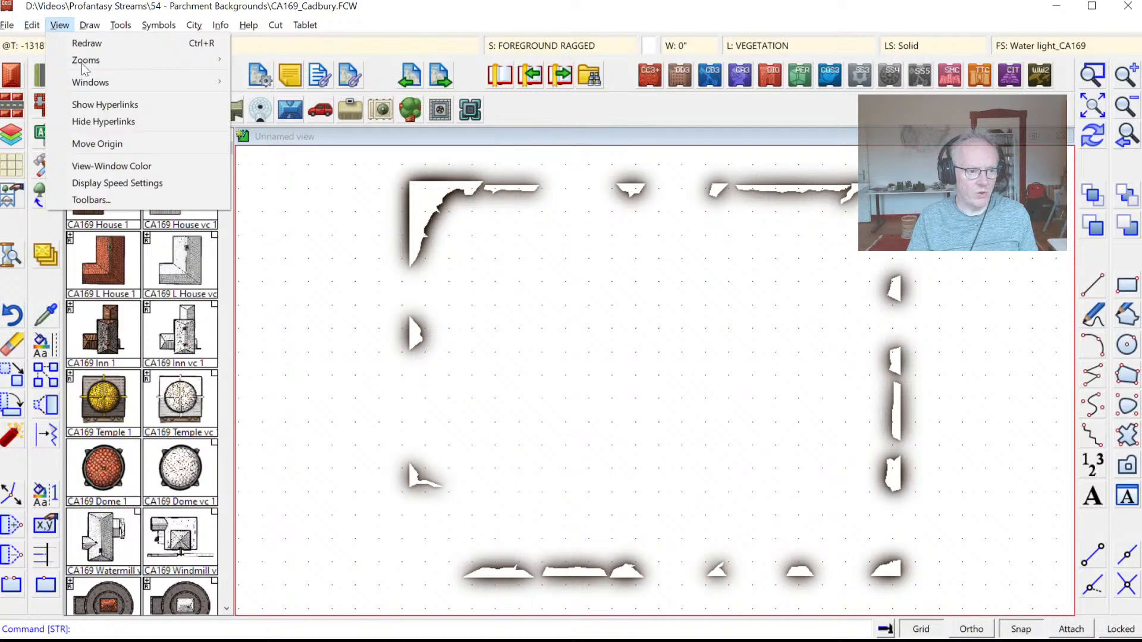
left_click(108, 164)
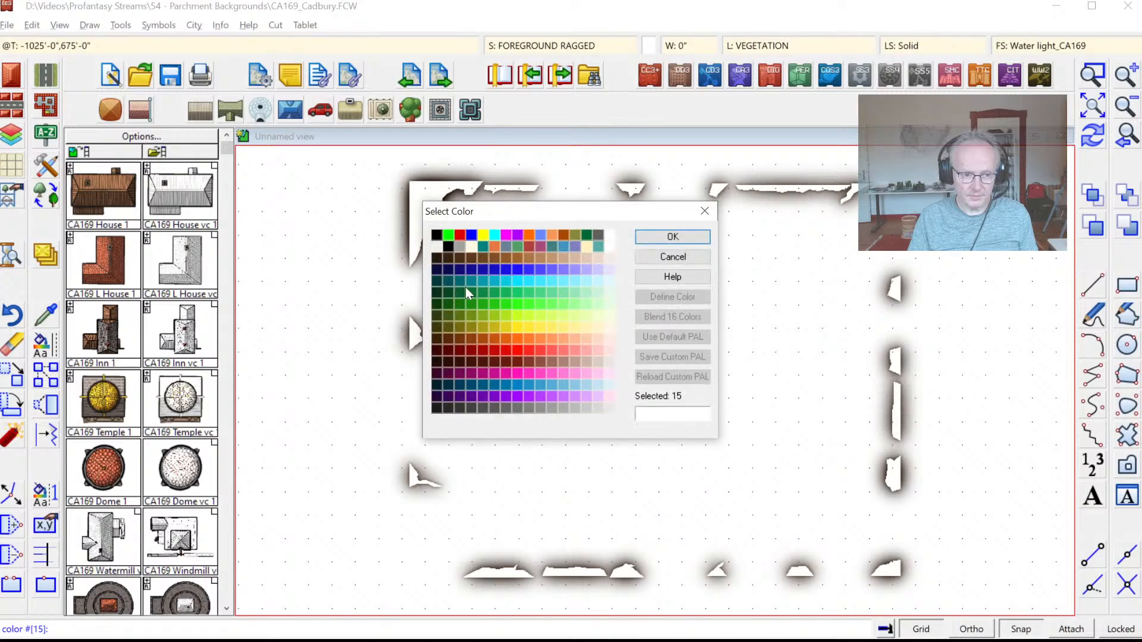
left_click(579, 259)
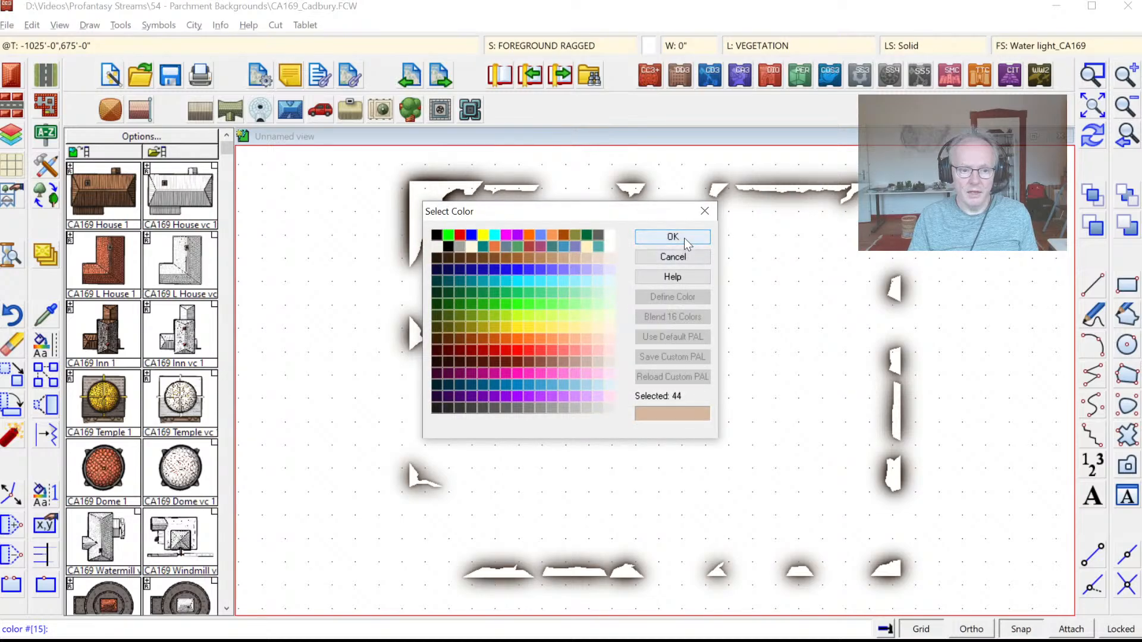
left_click(684, 238)
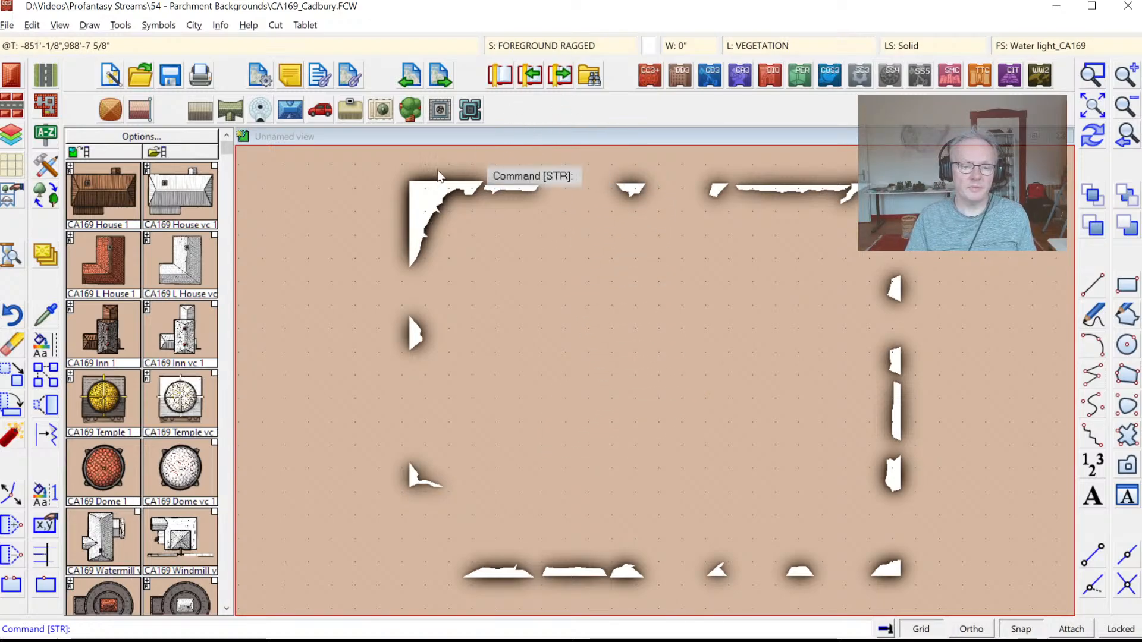
Step: Adopt the ragged corner piece's properties and, with snapping off, draw a narrow jagged tear polygon diagonally across the map's upper middle
left_click(48, 324)
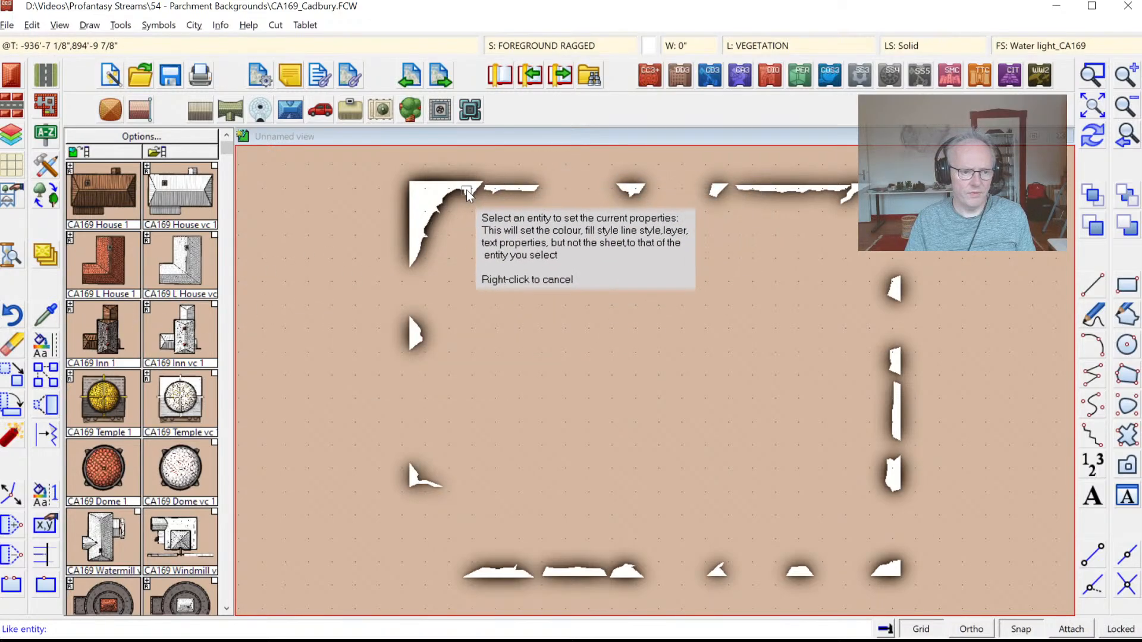
left_click(447, 197)
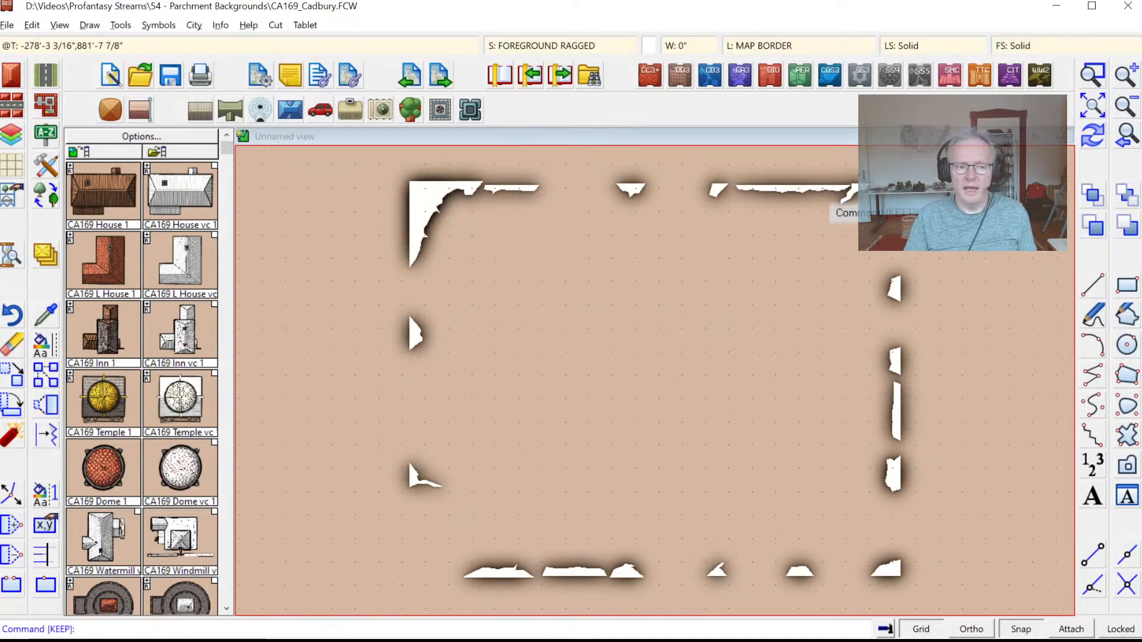
left_click(1121, 379)
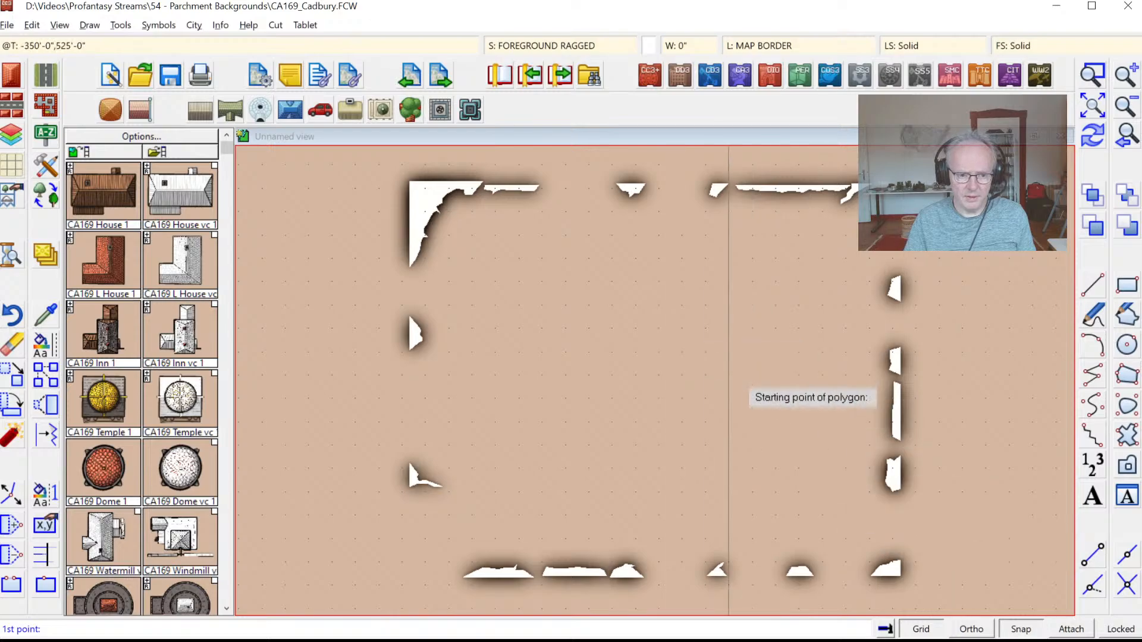
left_click(635, 271)
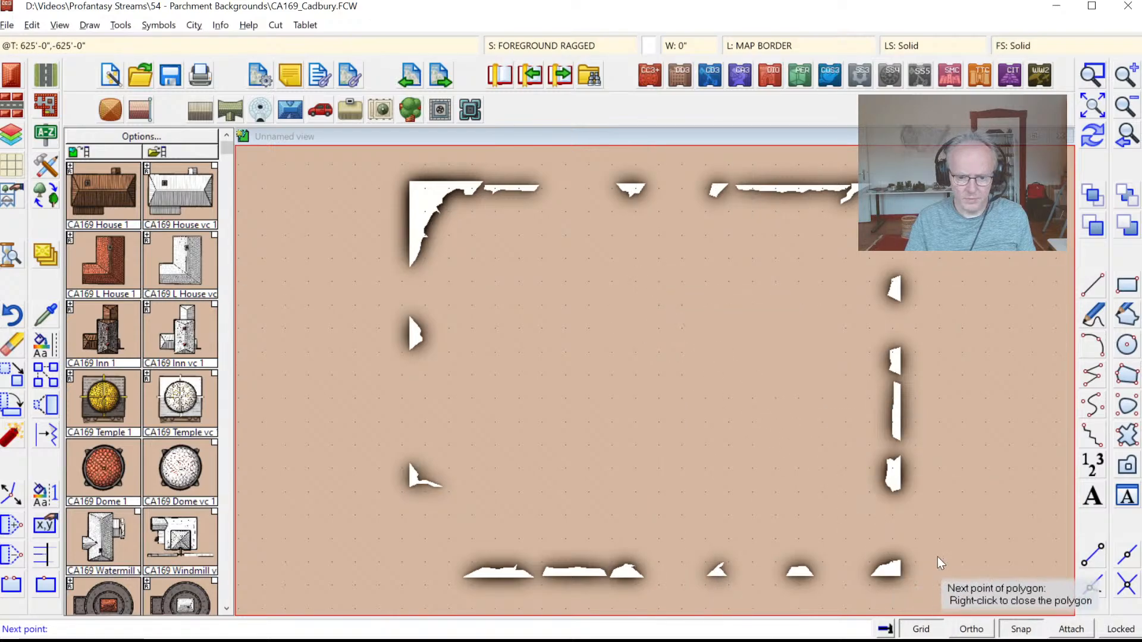
left_click(1020, 629)
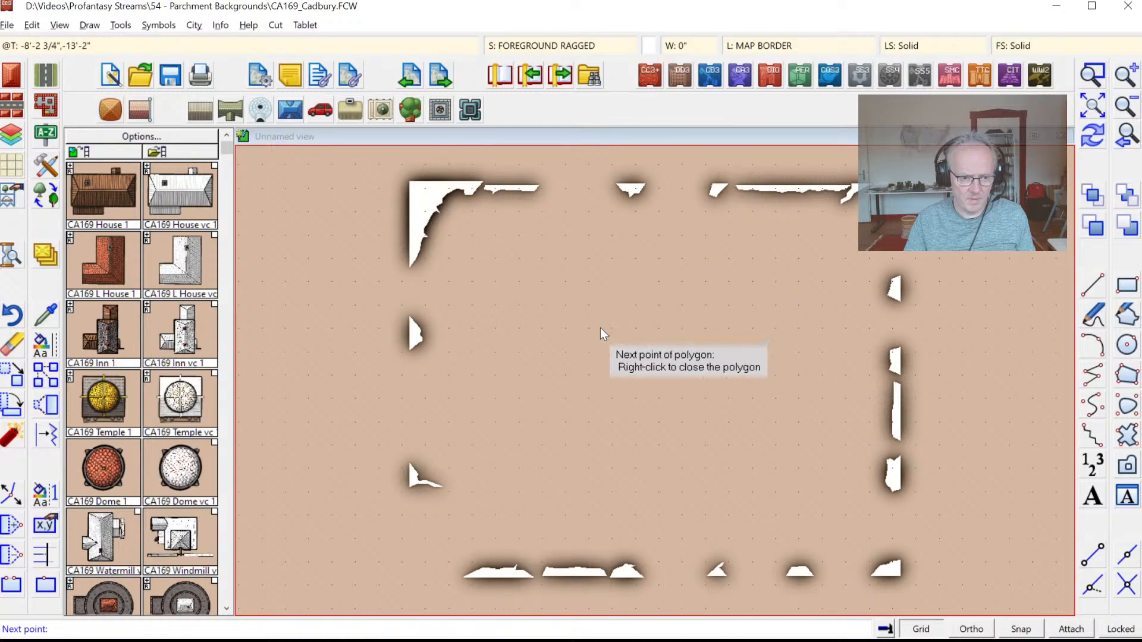
left_click(568, 362)
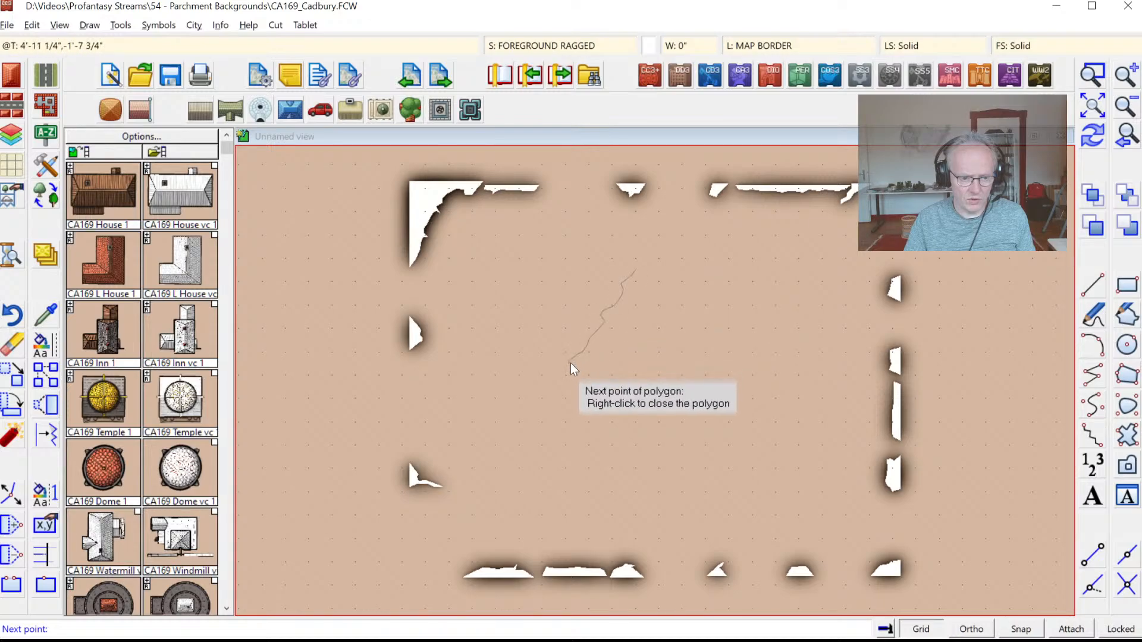
left_click(580, 359)
left_click(587, 354)
left_click(599, 333)
right_click(603, 328)
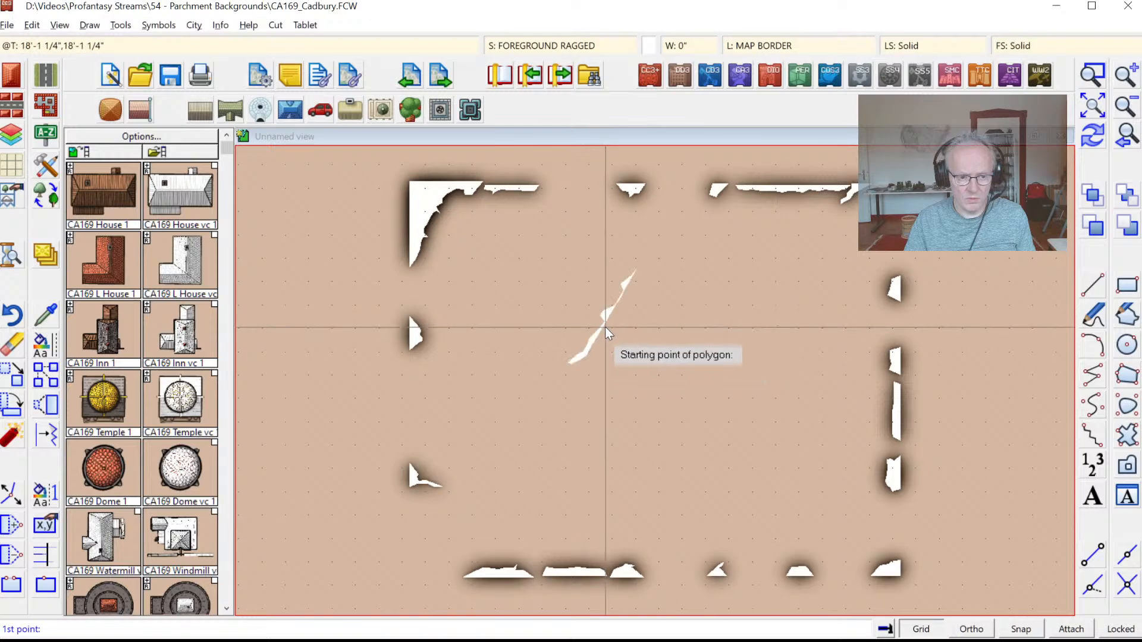
Step: Zoom in on the tear polygon and insert nodes along its straight edge to make it irregular, and redraw the view
left_click(1087, 82)
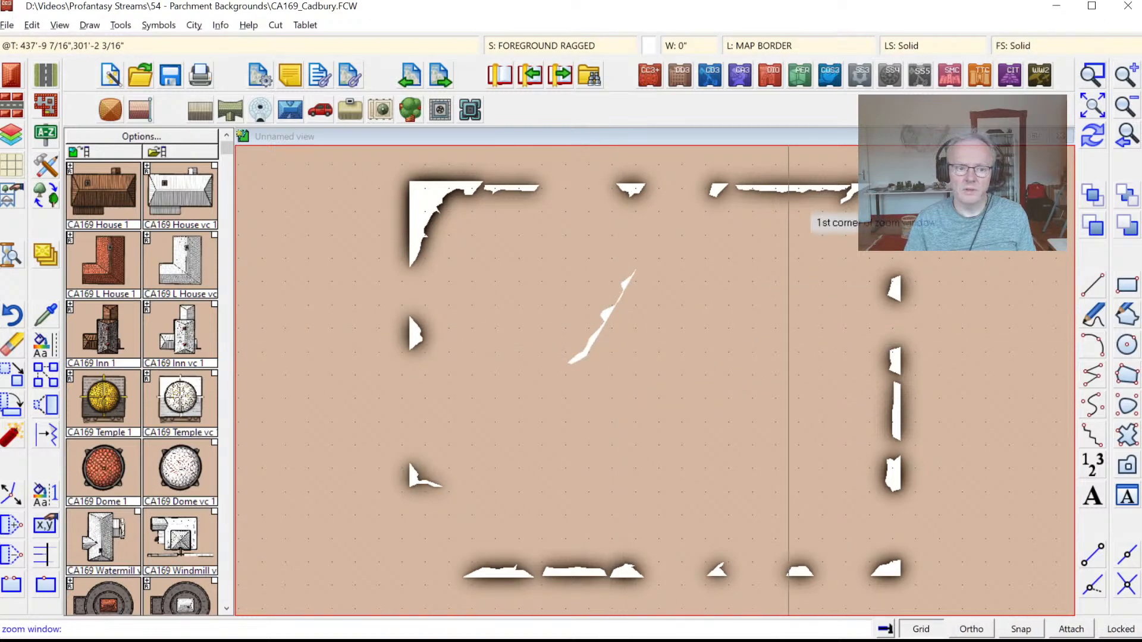
left_click(544, 249)
left_click(674, 395)
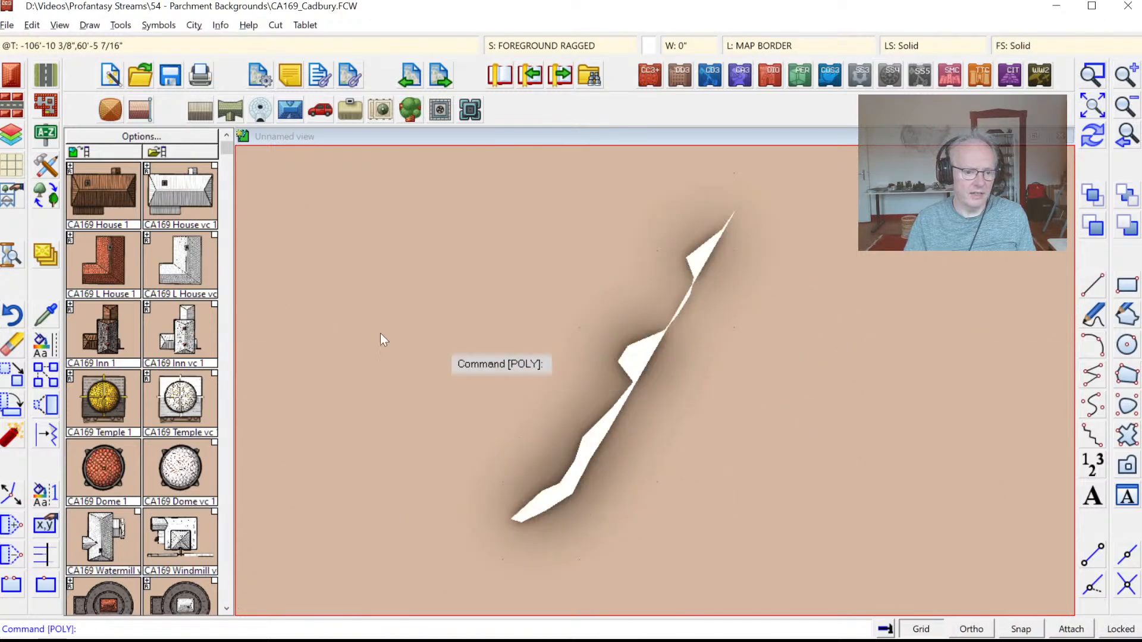
left_click(4, 525)
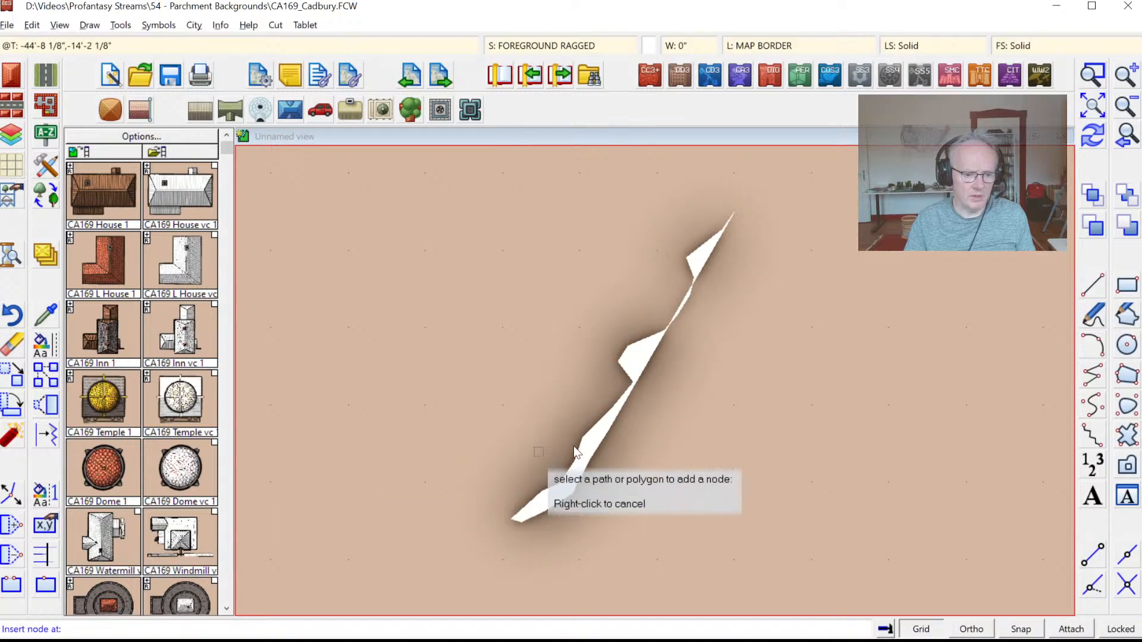
left_click(608, 429)
left_click(619, 437)
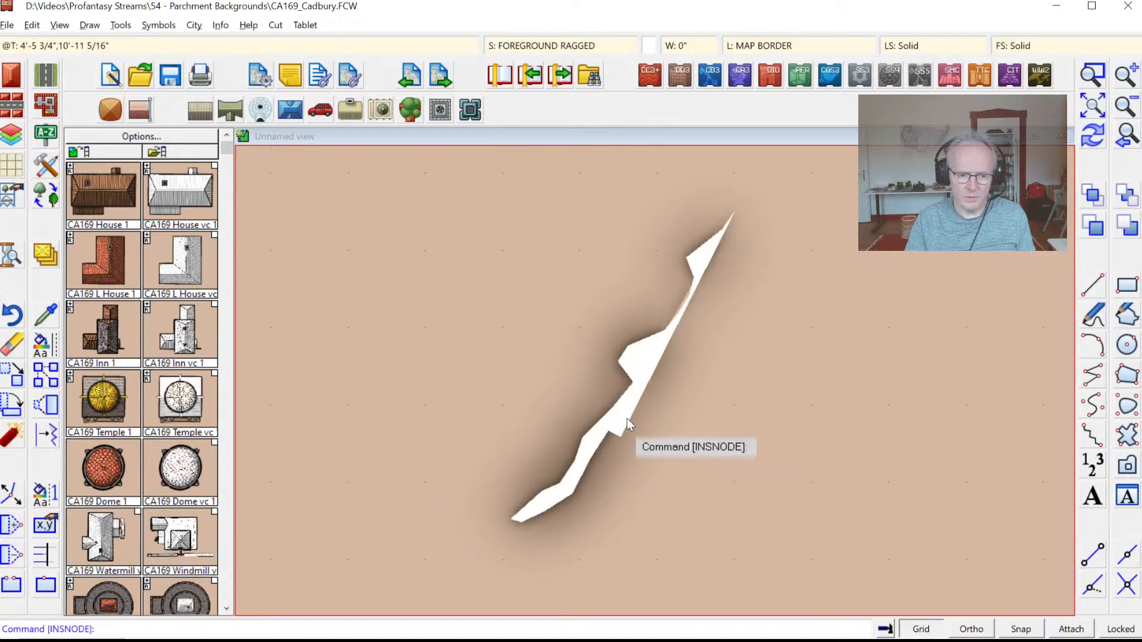
left_click(629, 417)
left_click(658, 387)
left_click(661, 383)
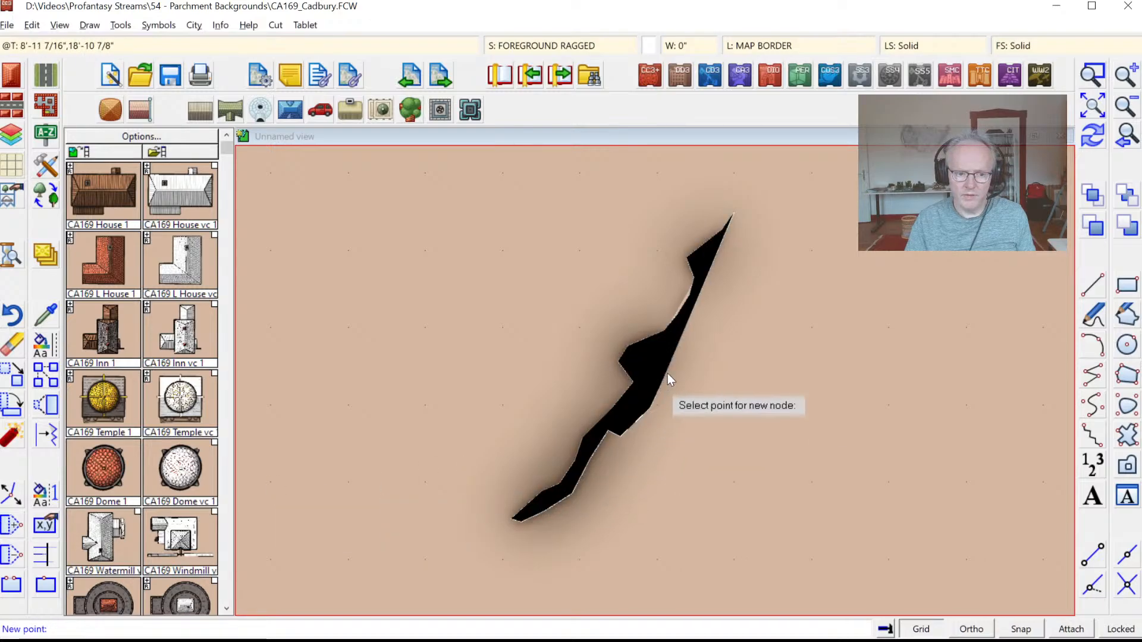
left_click(668, 371)
left_click(677, 348)
left_click(678, 345)
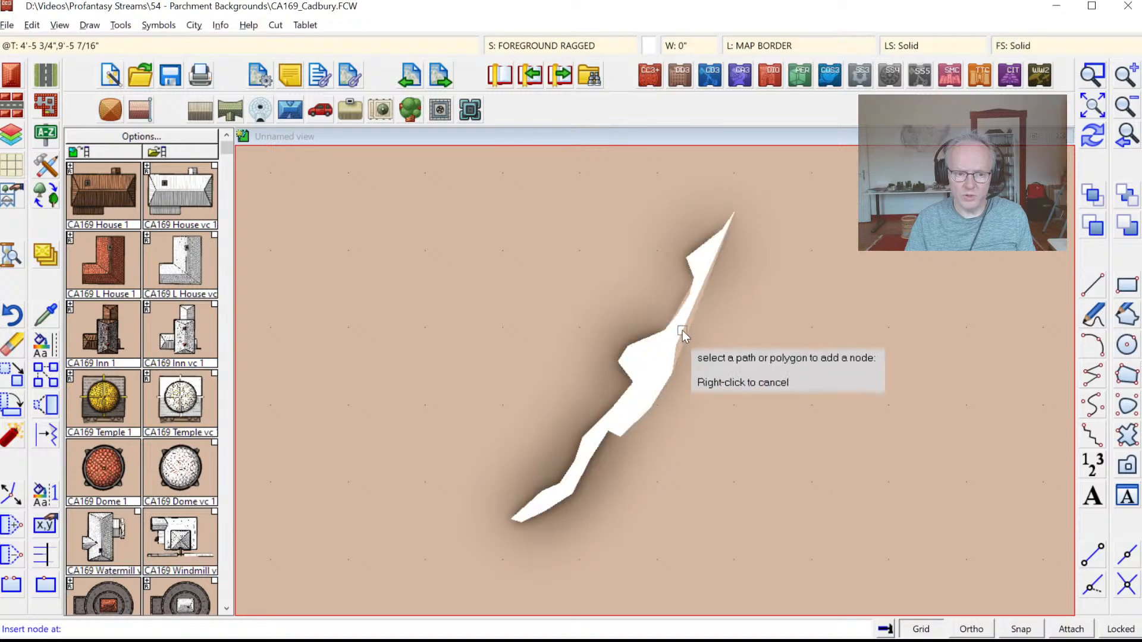
left_click(690, 325)
left_click(696, 308)
left_click(706, 300)
left_click(708, 298)
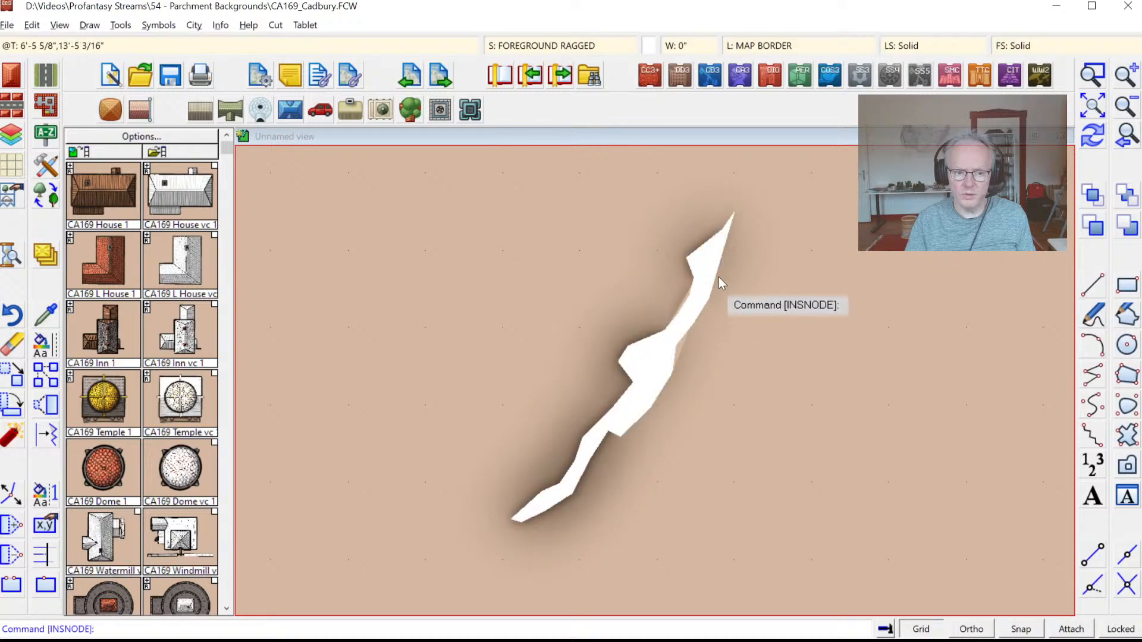
left_click(730, 257)
left_click(735, 240)
left_click(736, 238)
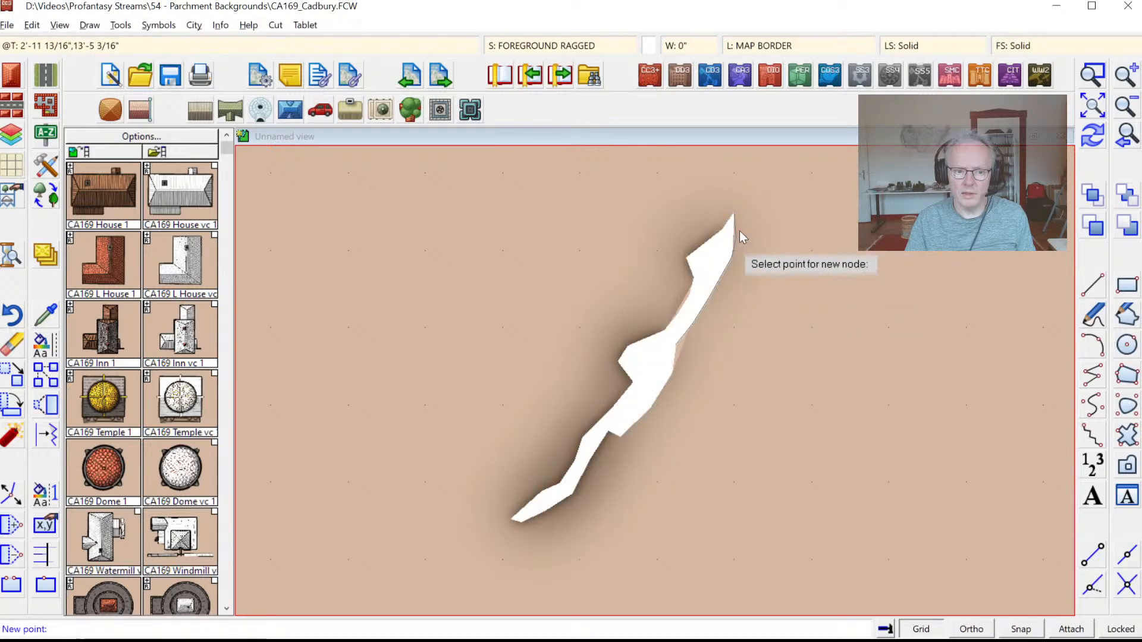
left_click(741, 230)
right_click(764, 239)
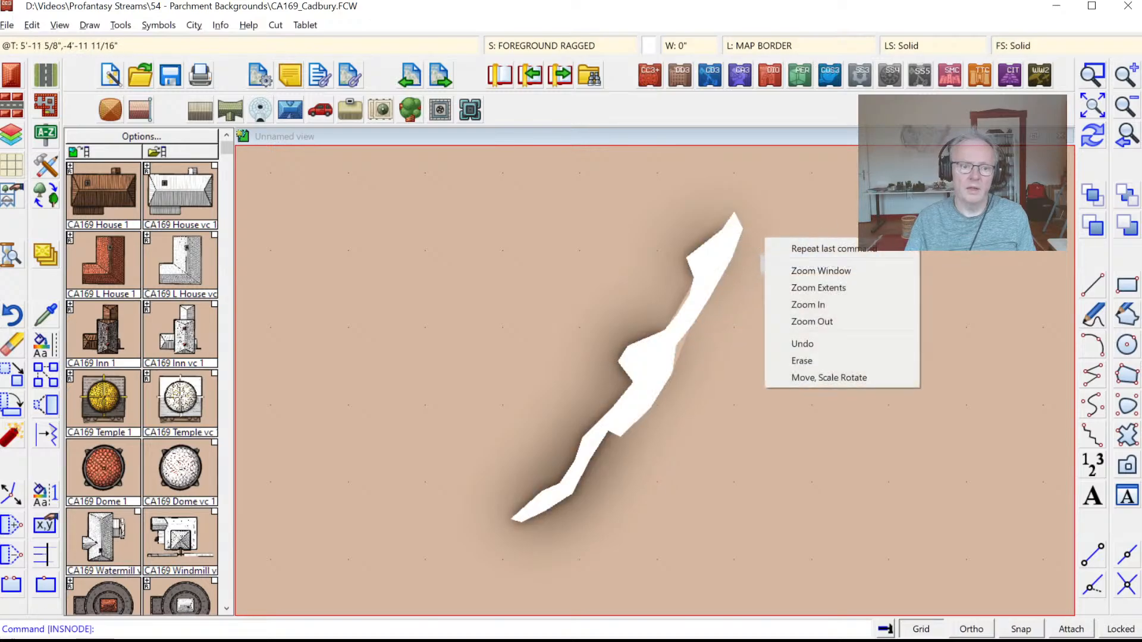
left_click(1100, 138)
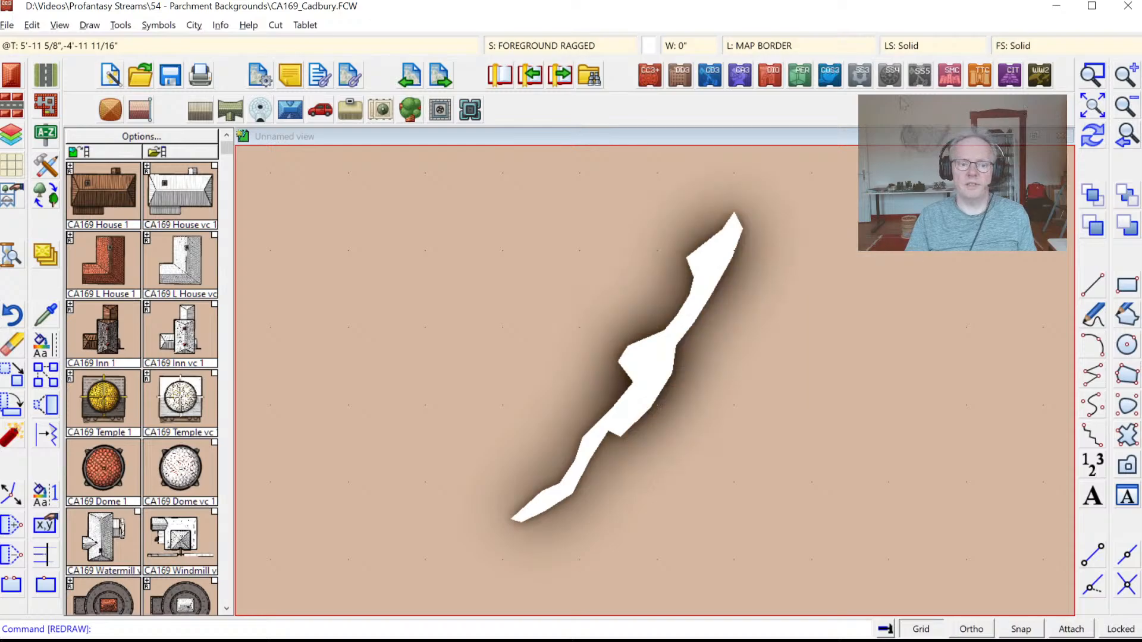
Step: Make all sheets visible again and show the whole map
left_click(548, 47)
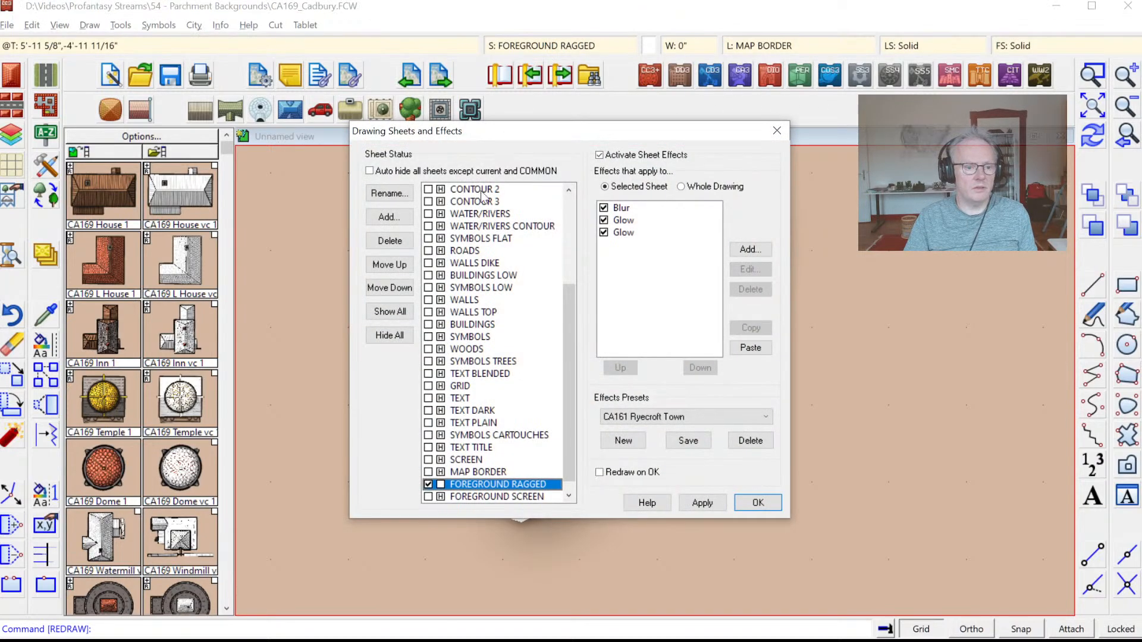
left_click(386, 315)
left_click(755, 504)
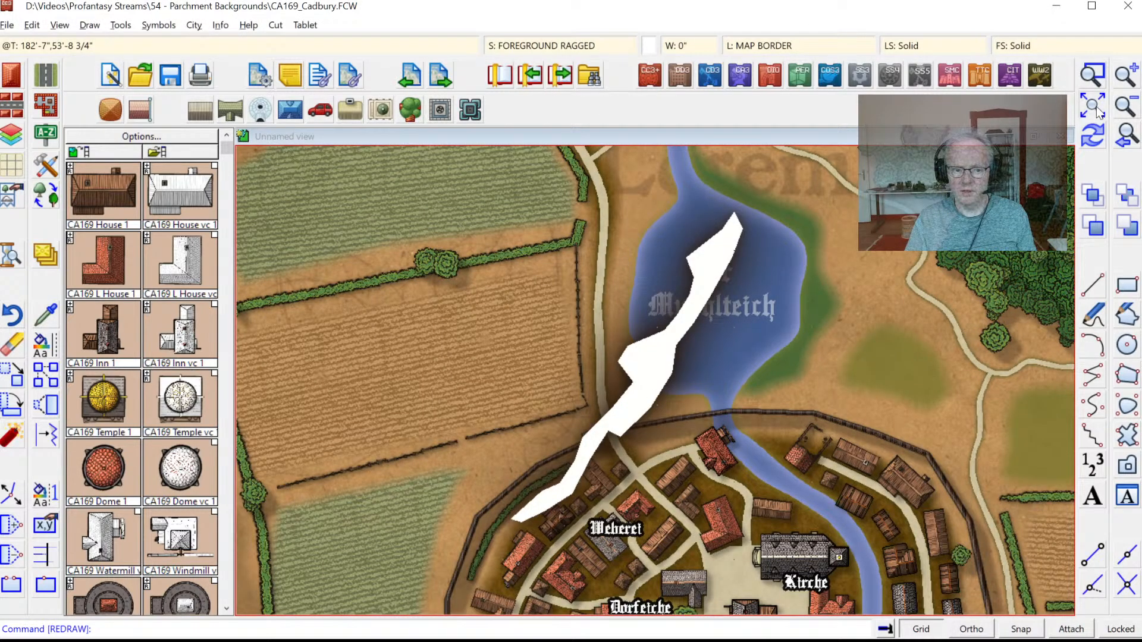
left_click(1087, 111)
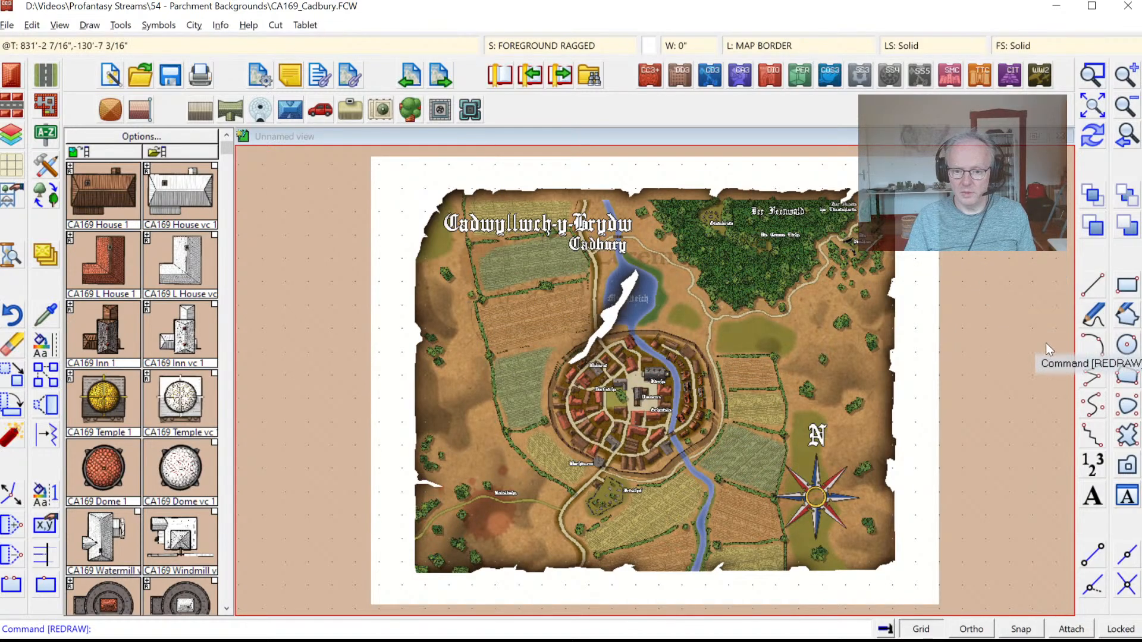
Step: Draw a small irregular polygon as a hole in the green field west of the compass rose
left_click(1126, 376)
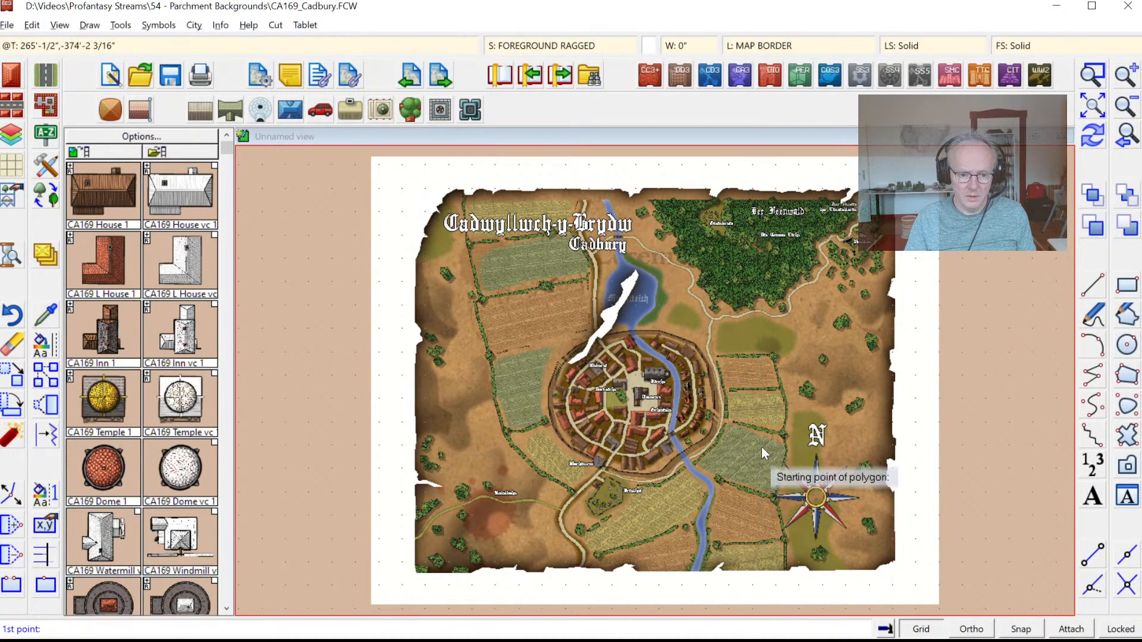
left_click(757, 449)
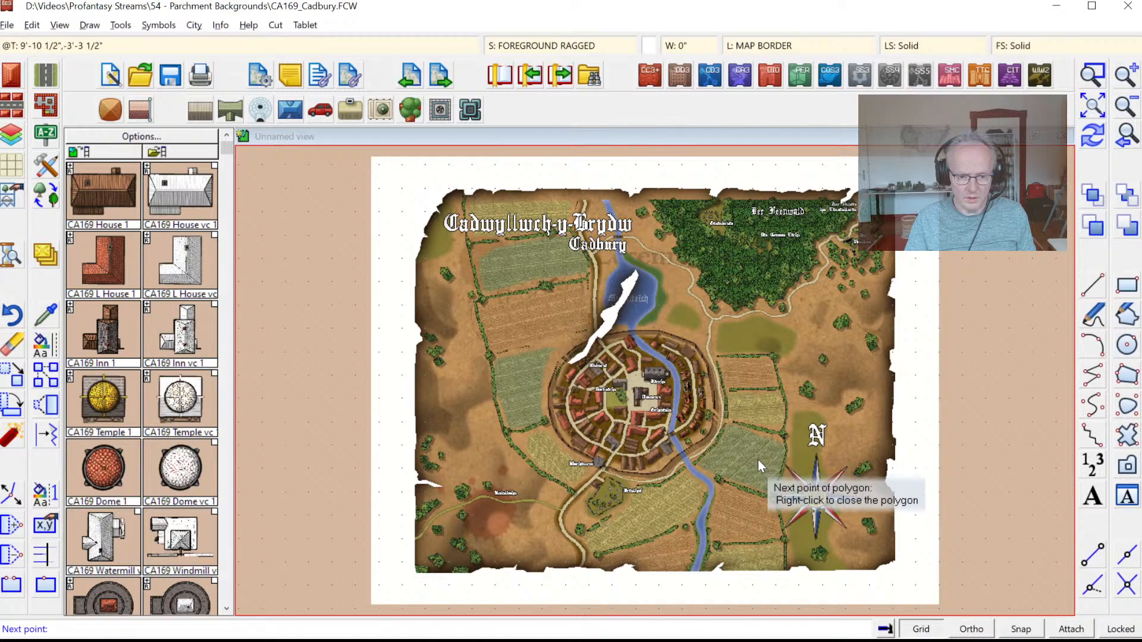
right_click(761, 445)
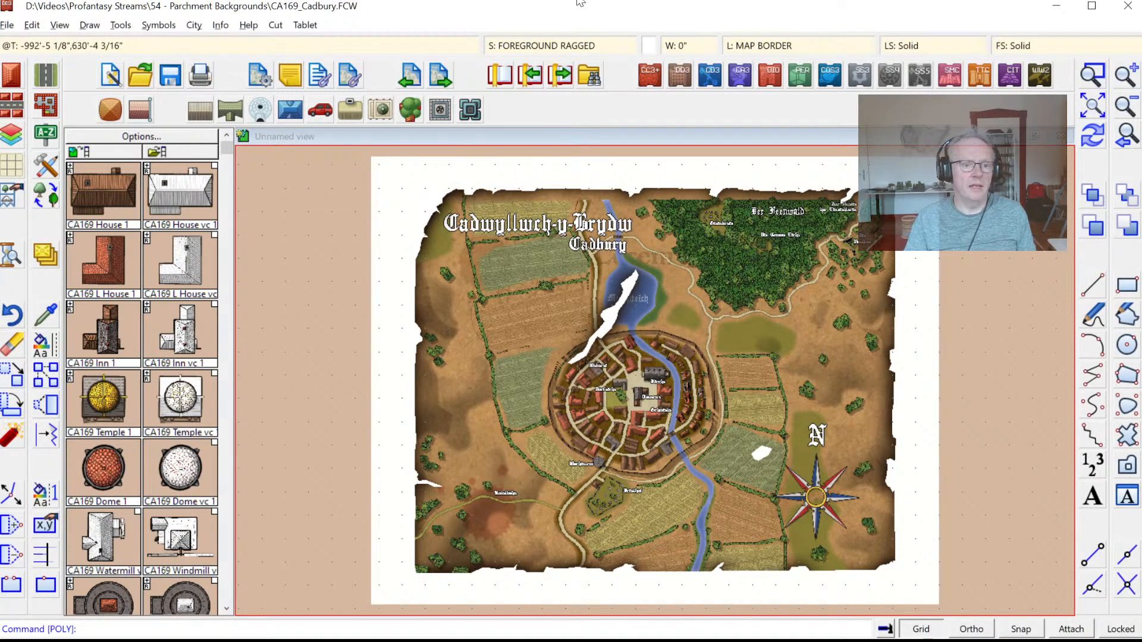
Step: Add a new sheet named FOREGROUND BURNMARK directly after FOREGROUND RAGGED and make it the current sheet
left_click(564, 48)
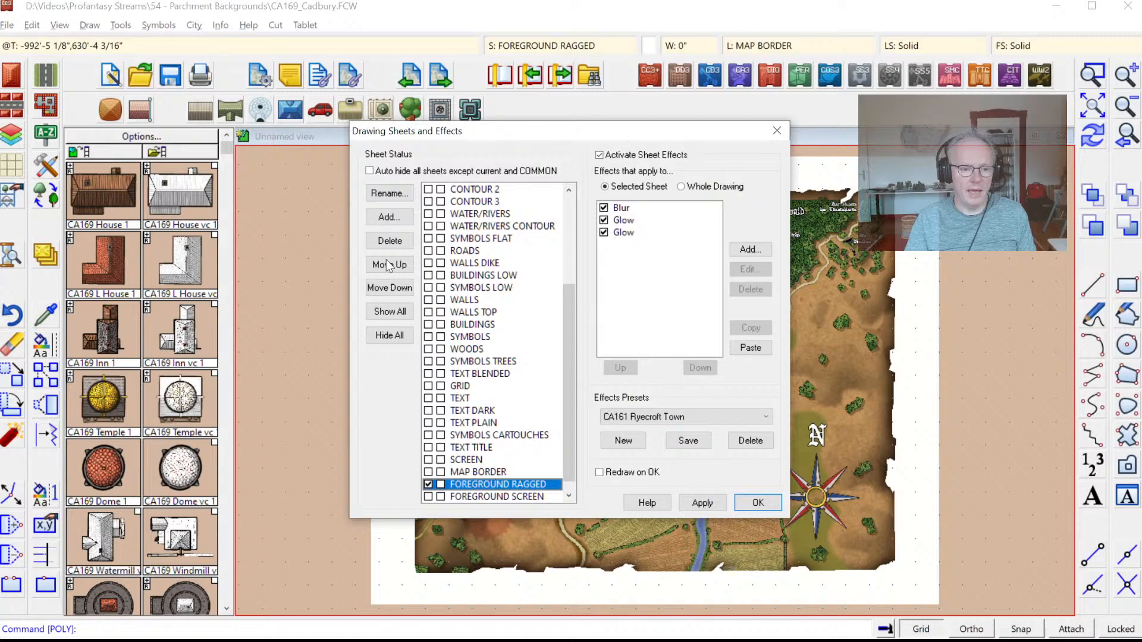
left_click(392, 219)
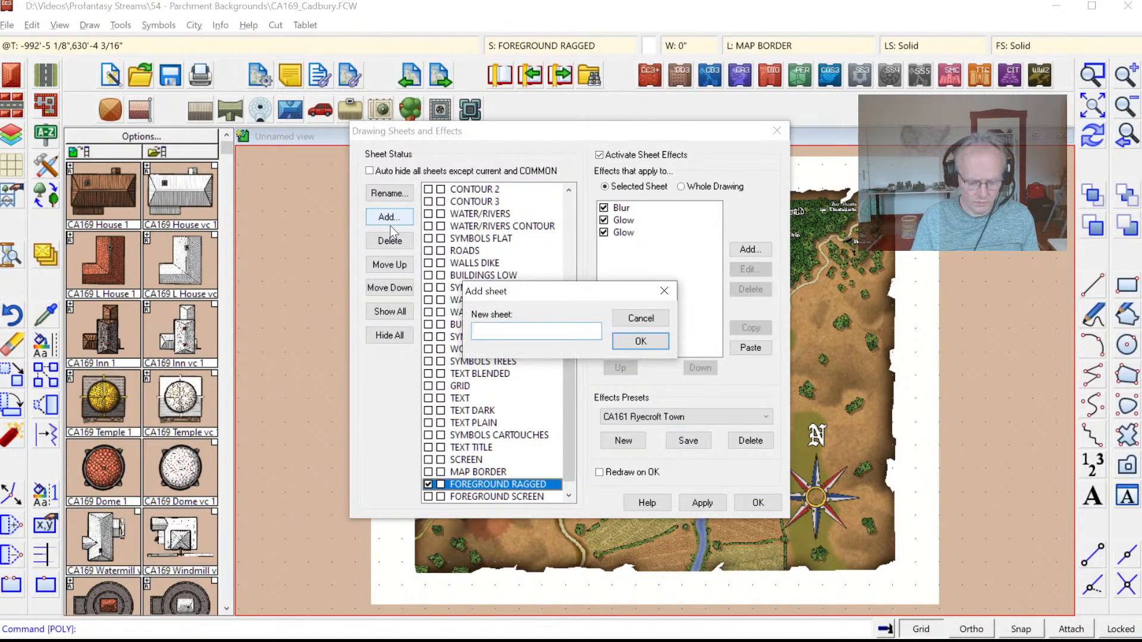
type("FORE")
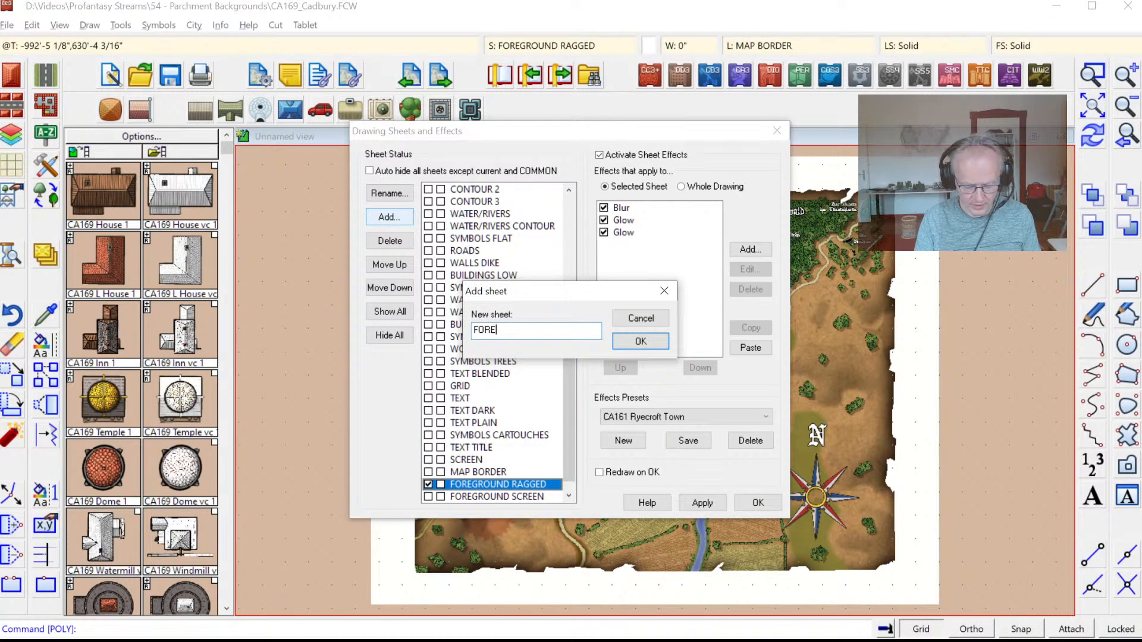
type("GROUND BURNMARK")
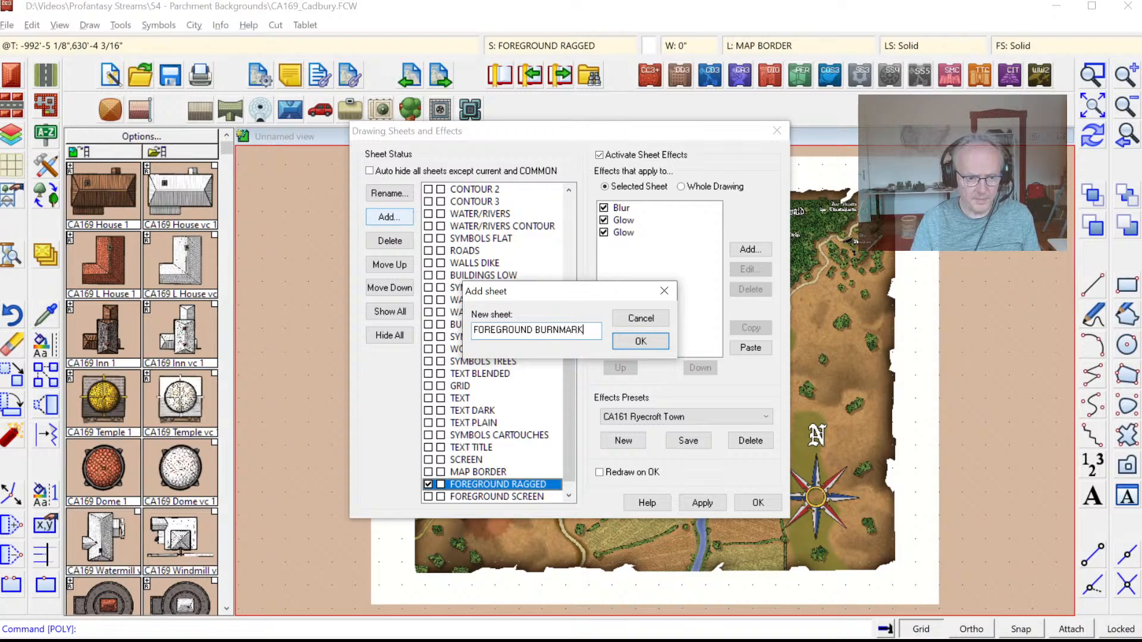
left_click(624, 339)
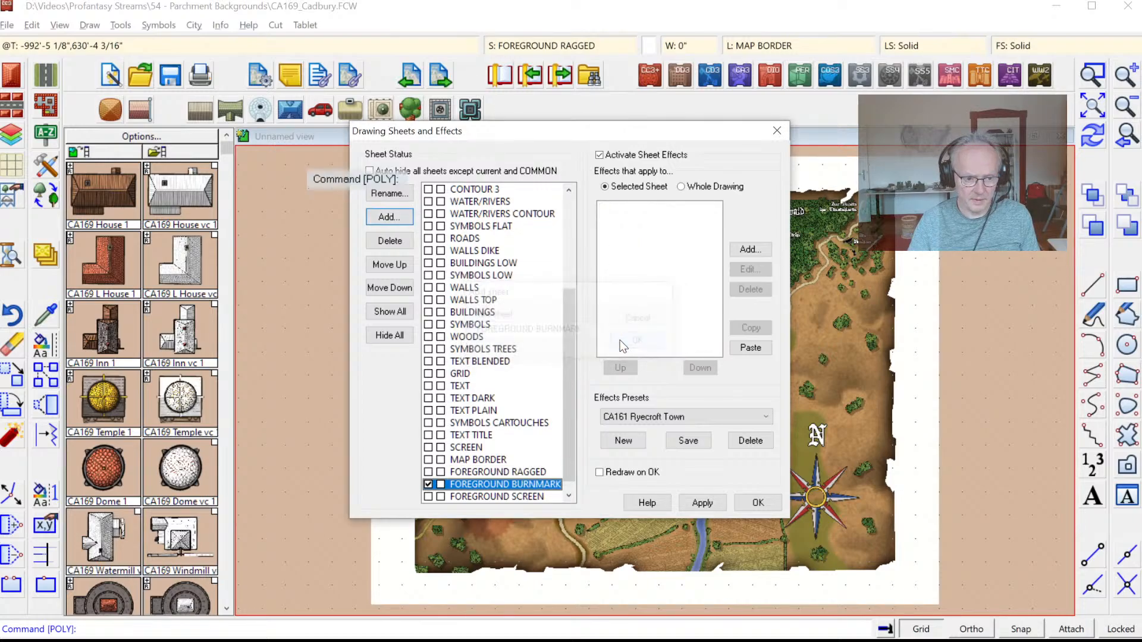
left_click(754, 501)
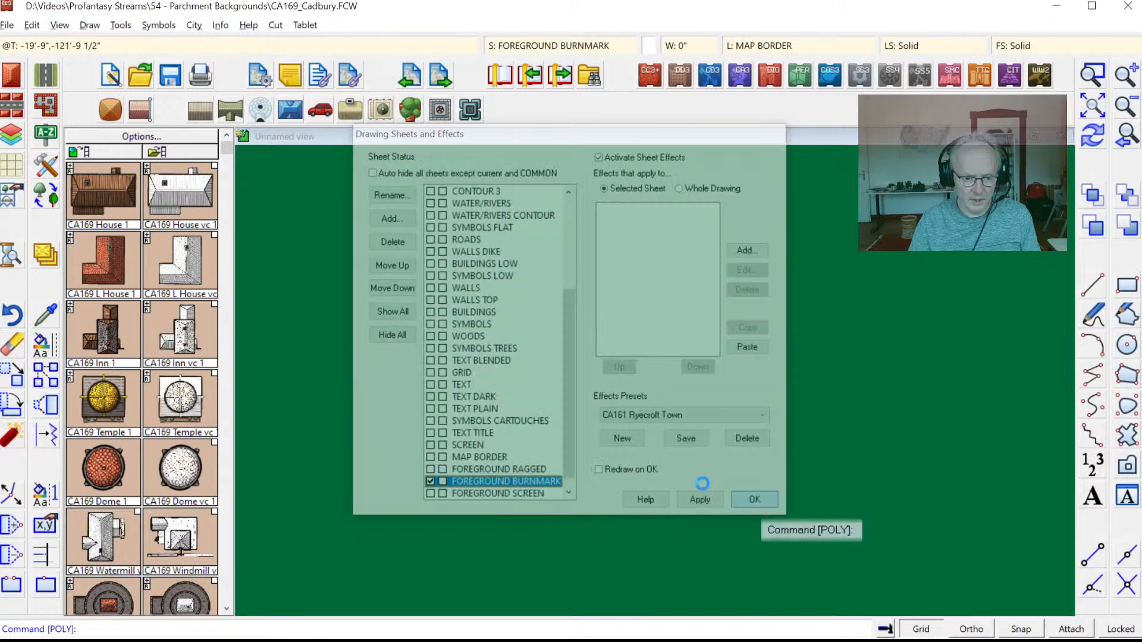
Step: Move the small irregular hole polygon west of the compass rose onto the FOREGROUND BURNMARK sheet
right_click(58, 262)
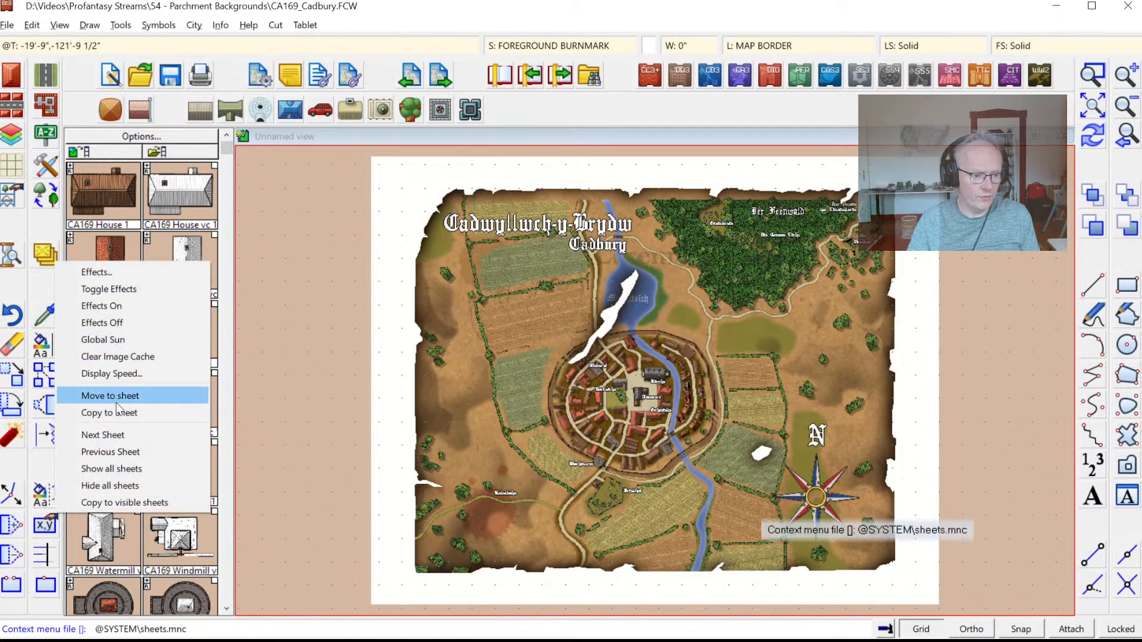
left_click(133, 395)
left_click(767, 454)
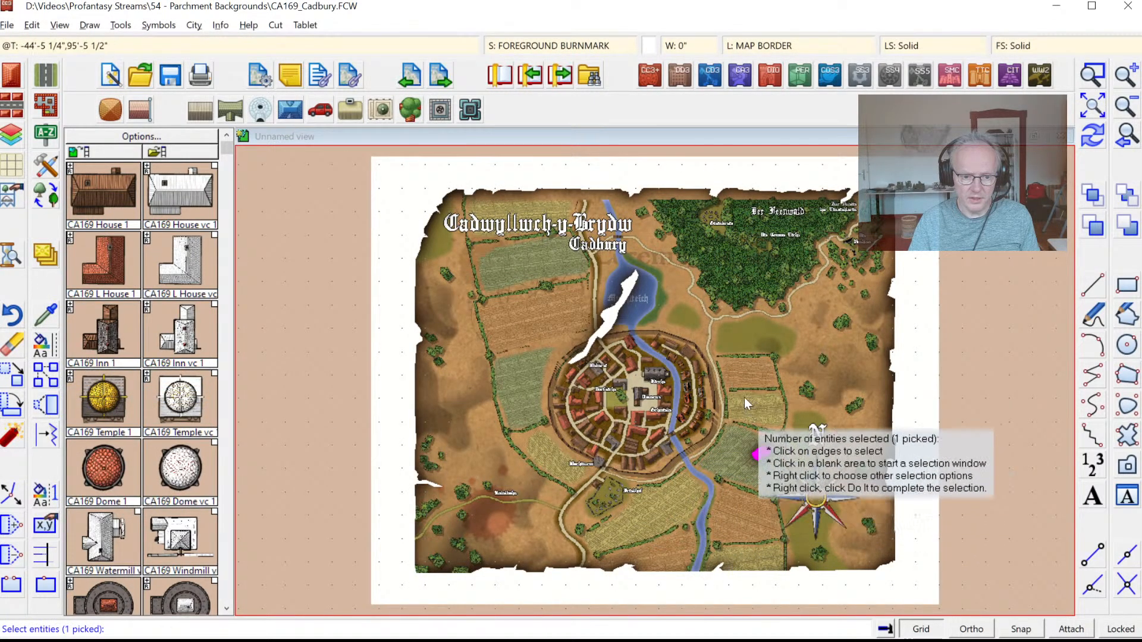
right_click(736, 366)
left_click(737, 367)
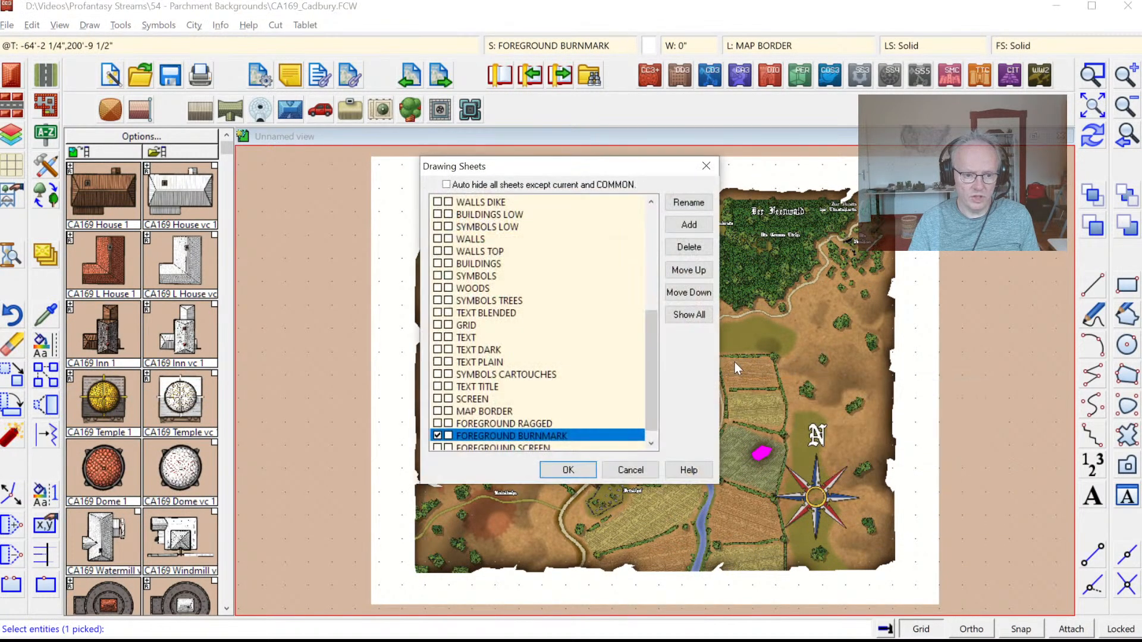
left_click(568, 470)
Step: Copy the Blur and both Glow effects from the FOREGROUND RAGGED sheet and paste them onto FOREGROUND BURNMARK
left_click(552, 47)
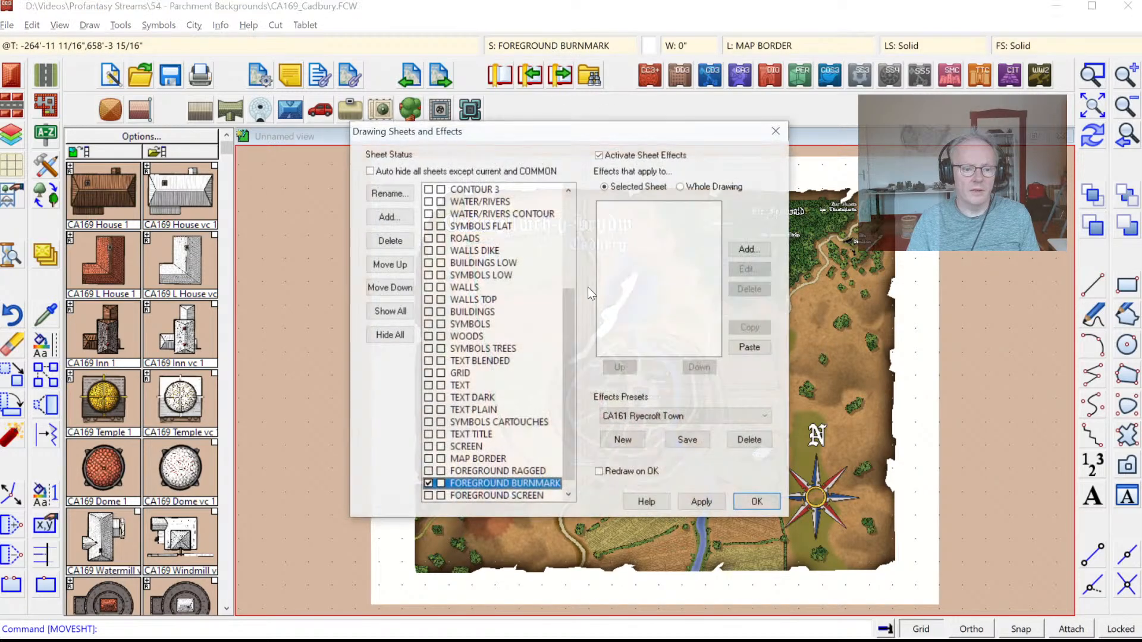
left_click_drag(522, 459, 522, 471)
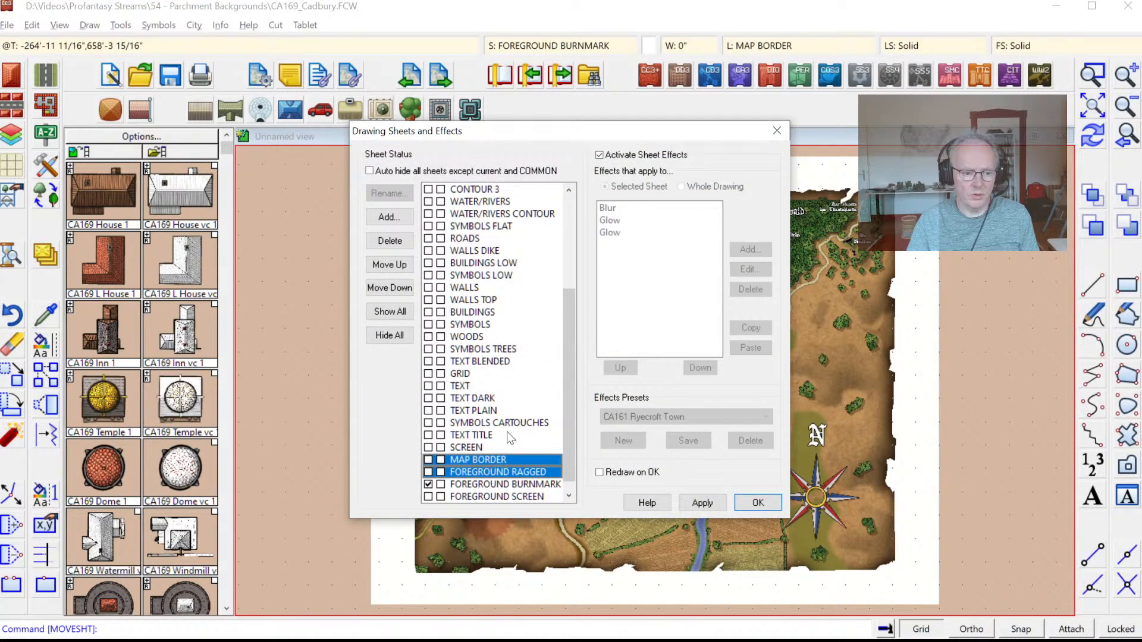
left_click(510, 474)
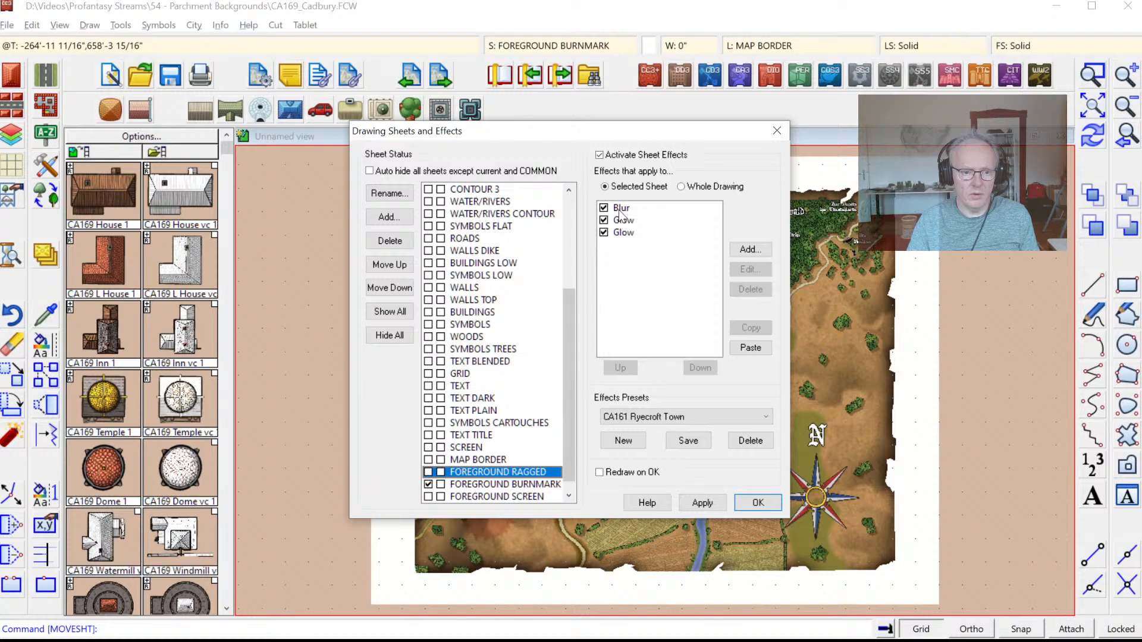
left_click_drag(619, 213, 616, 238)
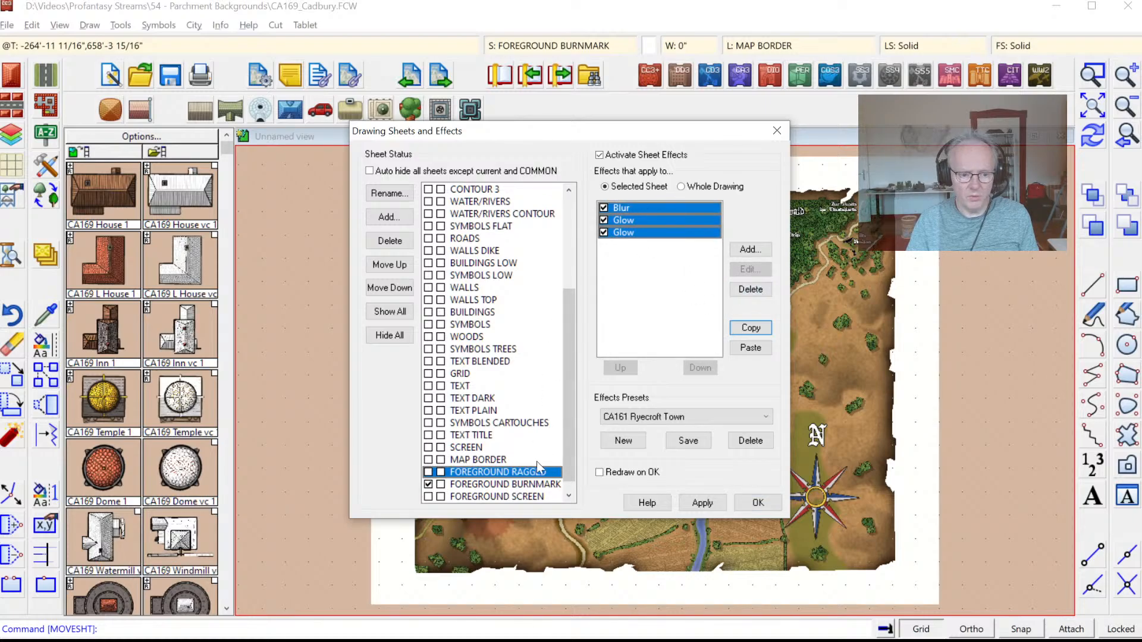
left_click(534, 486)
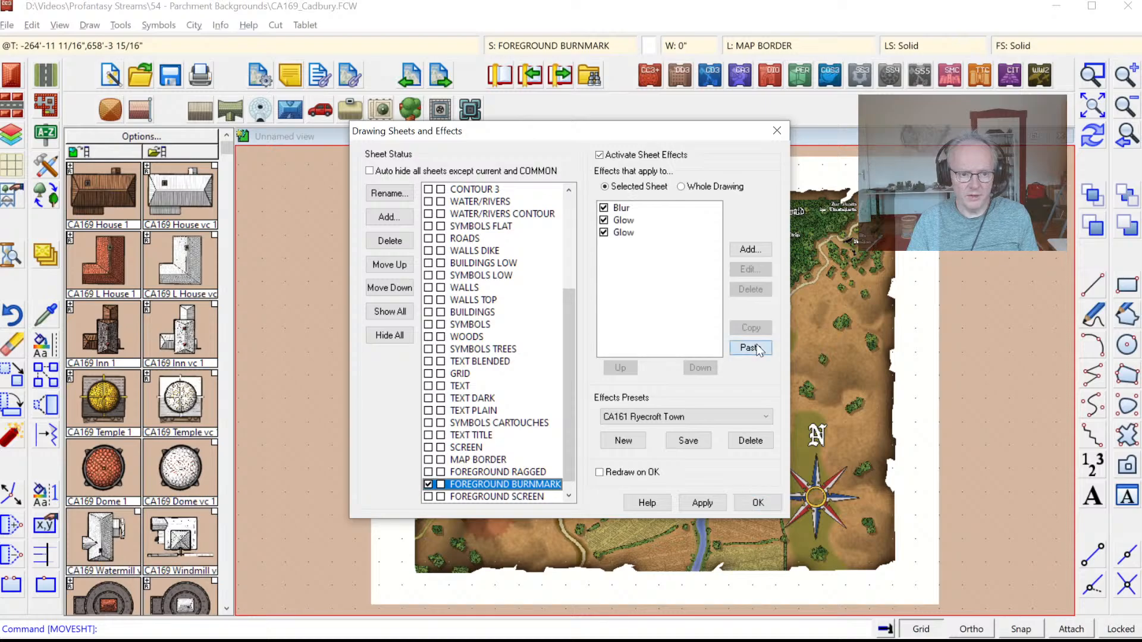
Step: Set the second Glow effect on FOREGROUND BURNMARK to 37.5% strength and a blur radius of 12 units
left_click(637, 231)
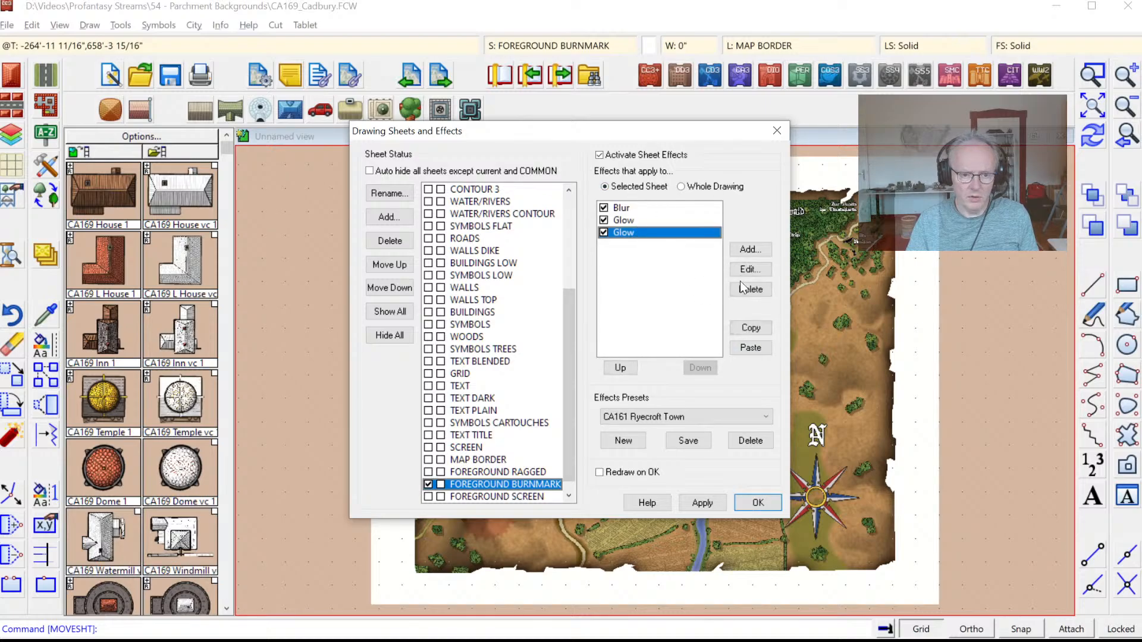
left_click(751, 270)
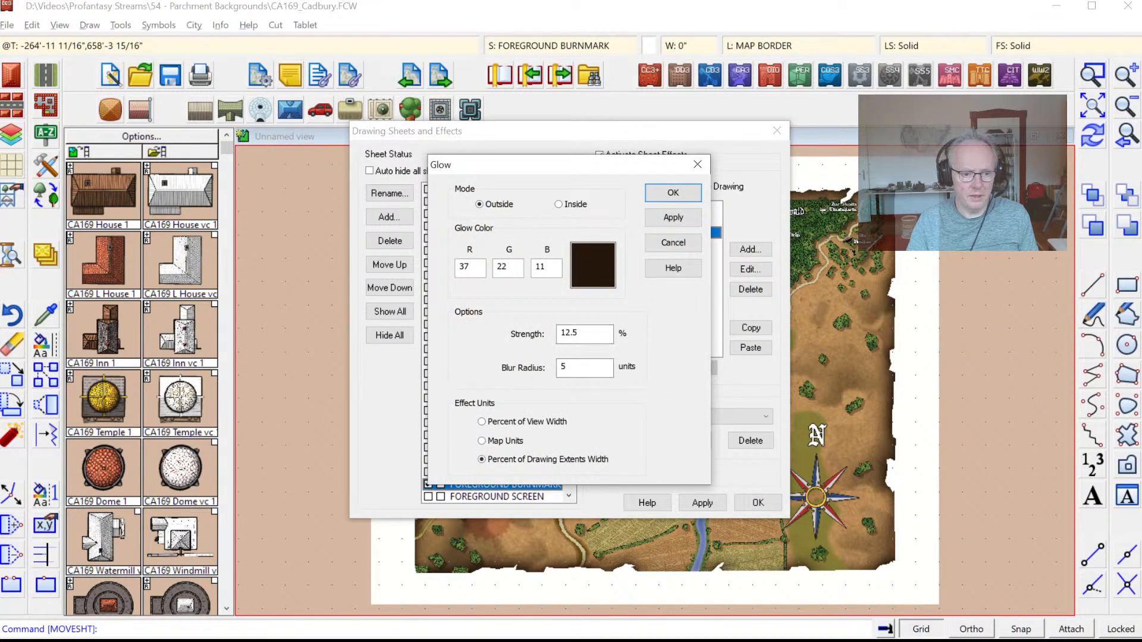
type("37")
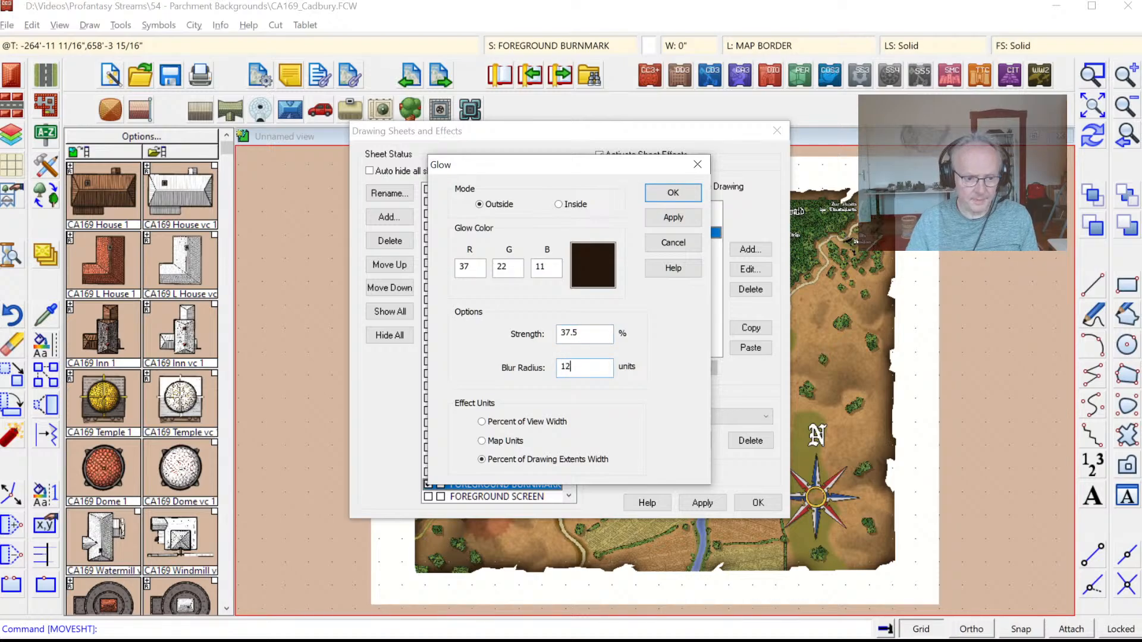
left_click(688, 193)
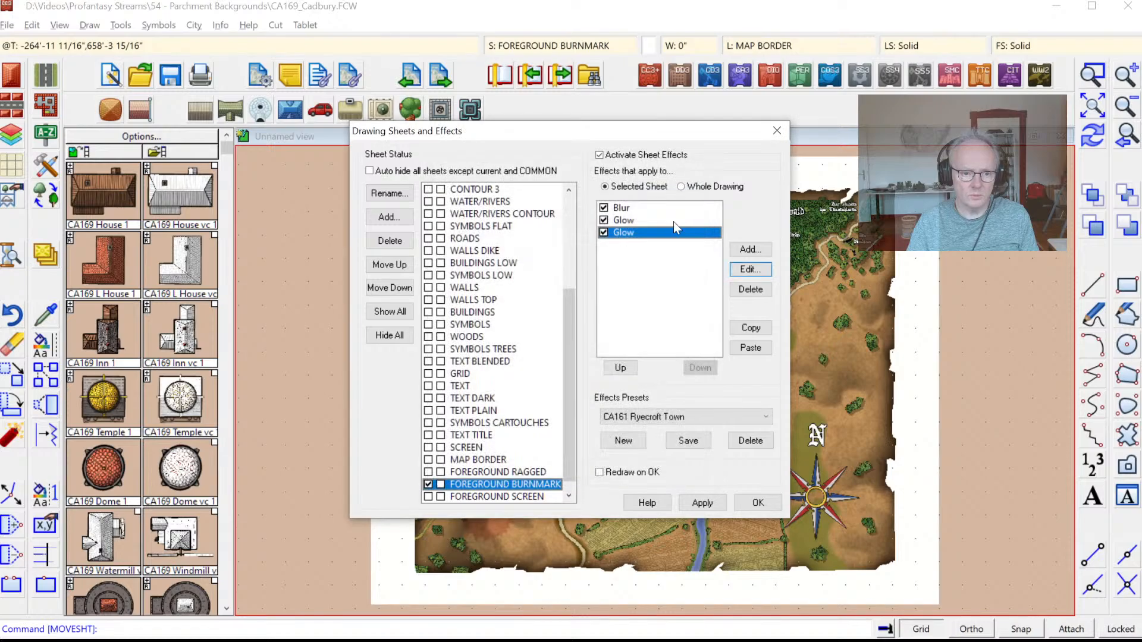
left_click(756, 504)
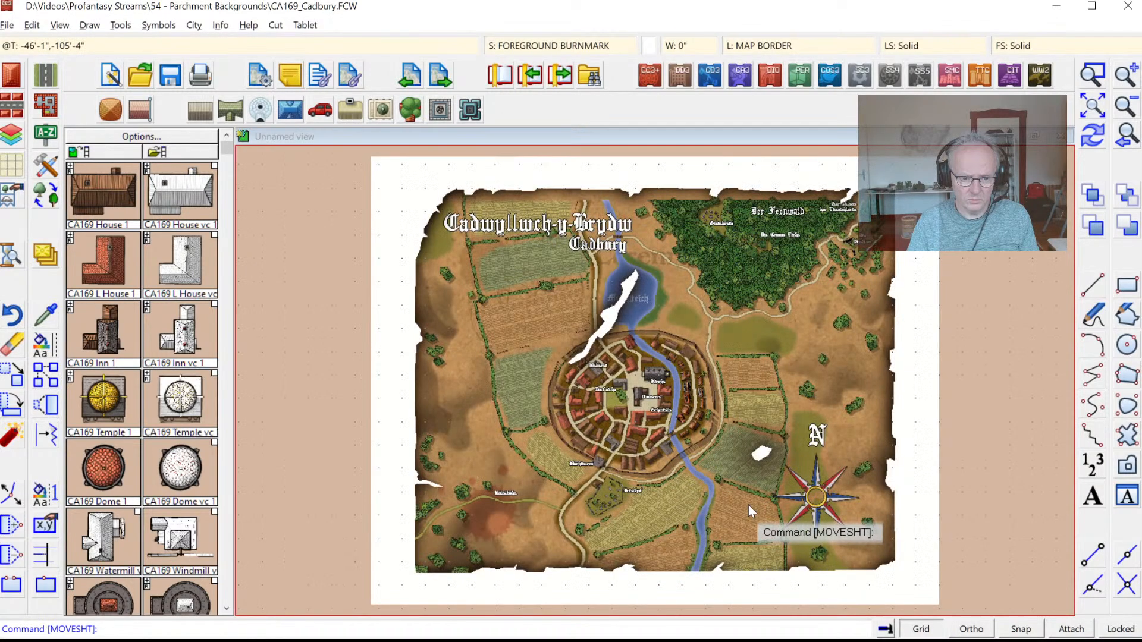
Step: Check the settings of the first Glow effect on the FOREGROUND BURNMARK sheet without changing them
left_click(550, 45)
key("Escape")
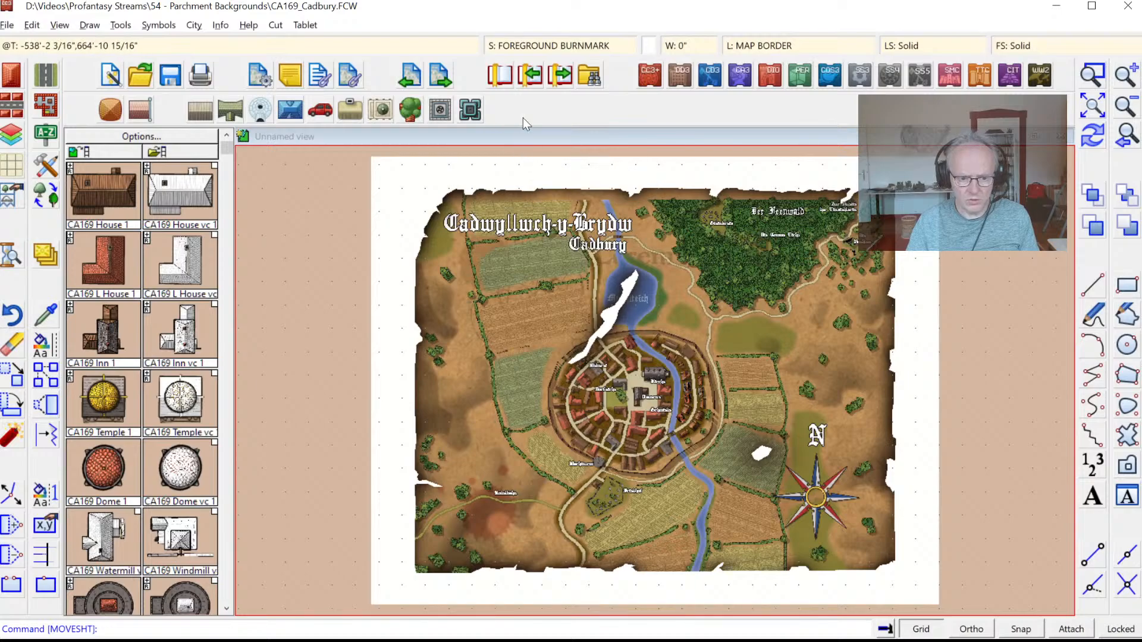
left_click(518, 47)
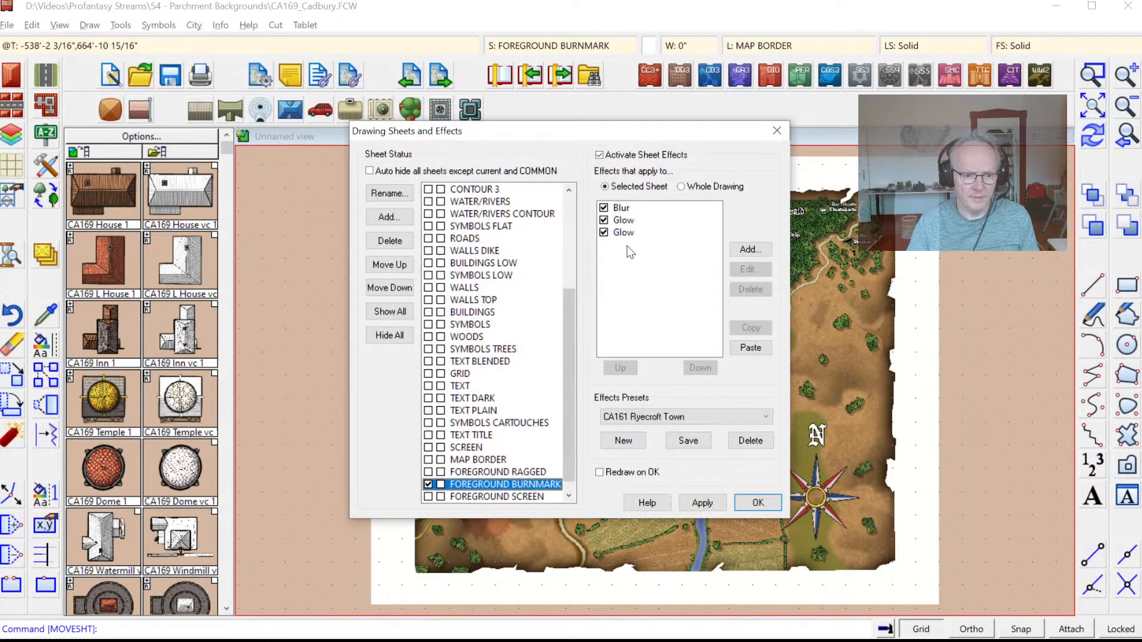
left_click(624, 232)
left_click(636, 220)
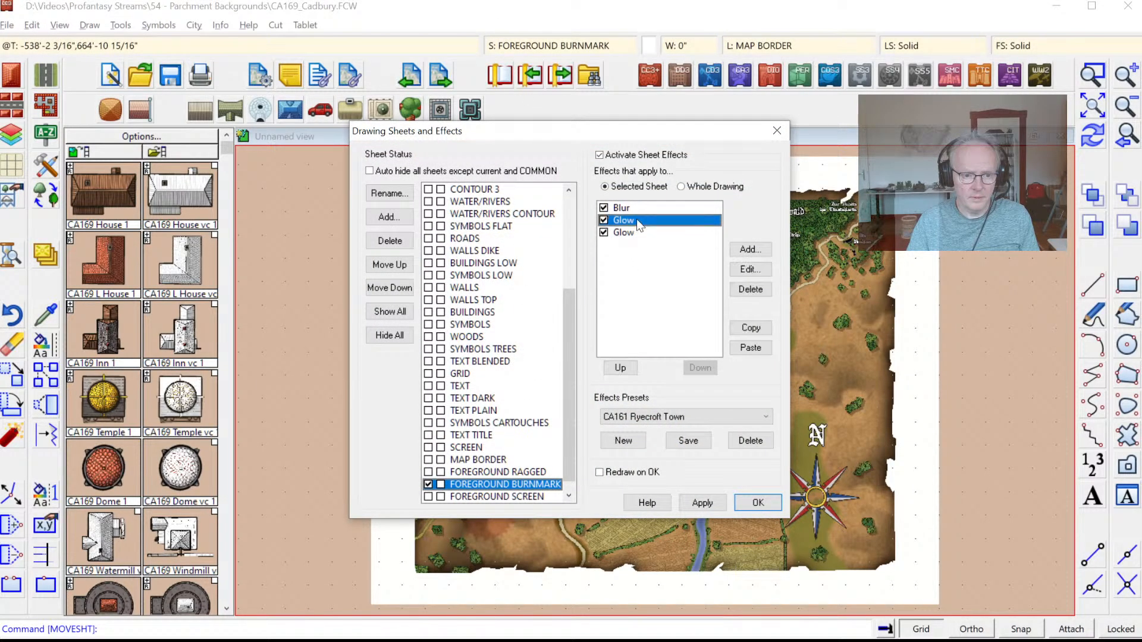
left_click(747, 269)
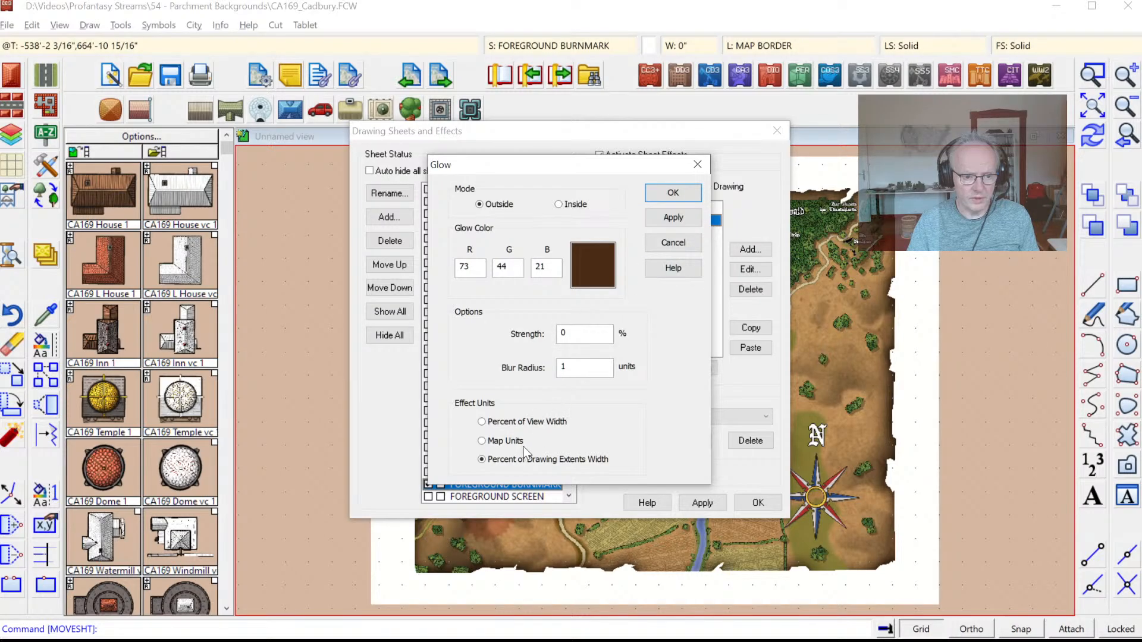
left_click(671, 244)
Step: Set the second Glow effect to 80% strength and a blur radius of 5 units, and apply it with the hole in view
left_click(632, 235)
left_click(749, 270)
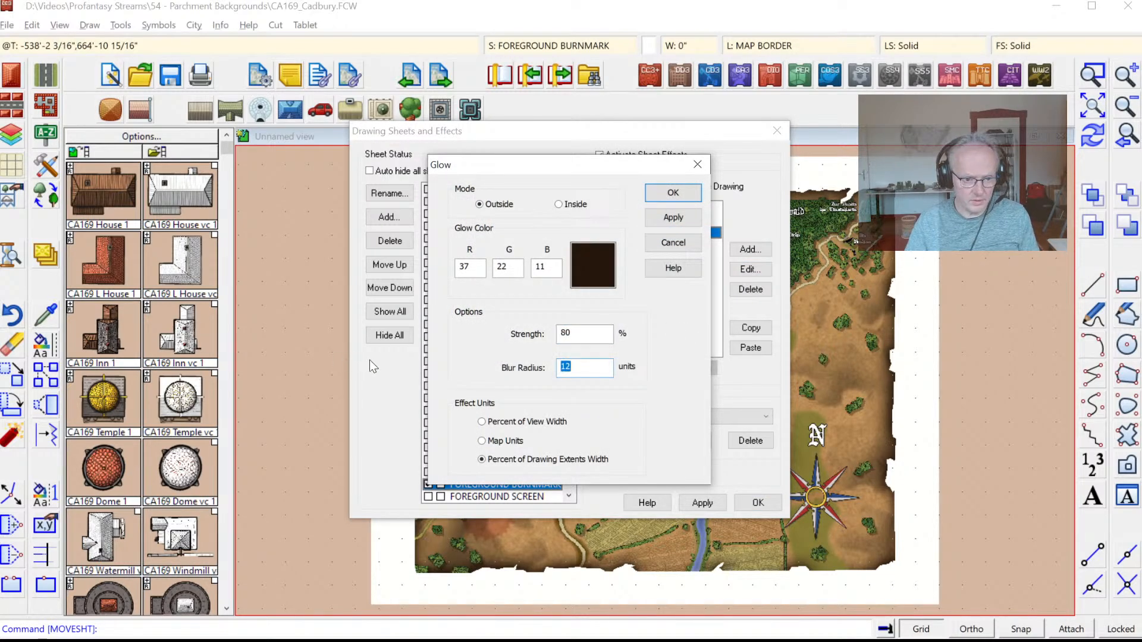
type("5")
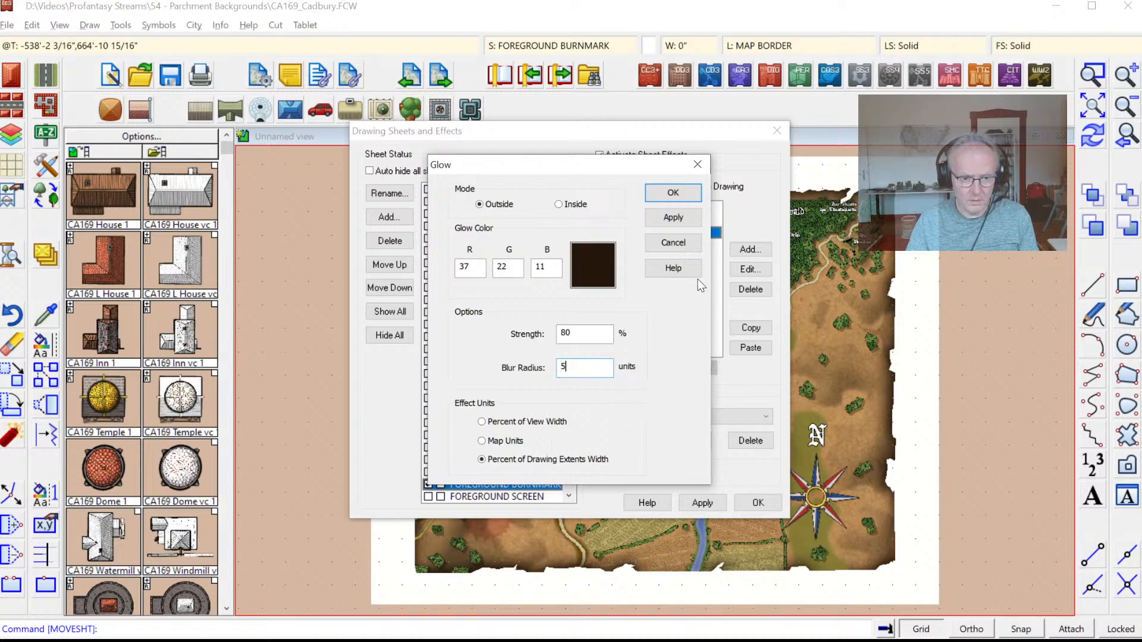
left_click(684, 218)
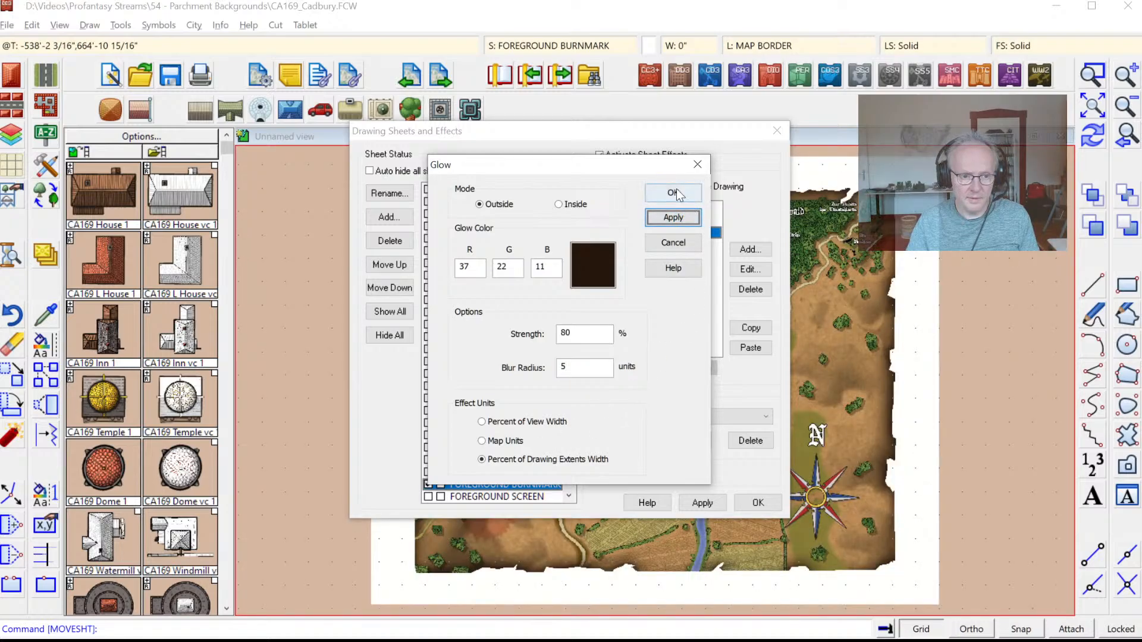
left_click(672, 194)
left_click_drag(637, 131, 439, 133)
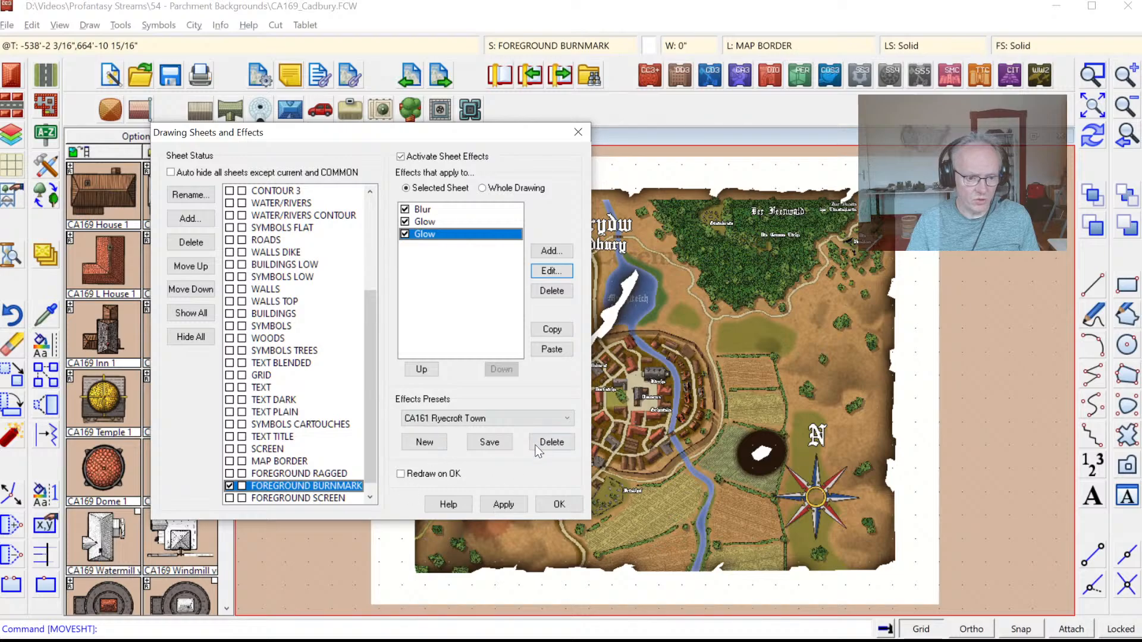
left_click(502, 504)
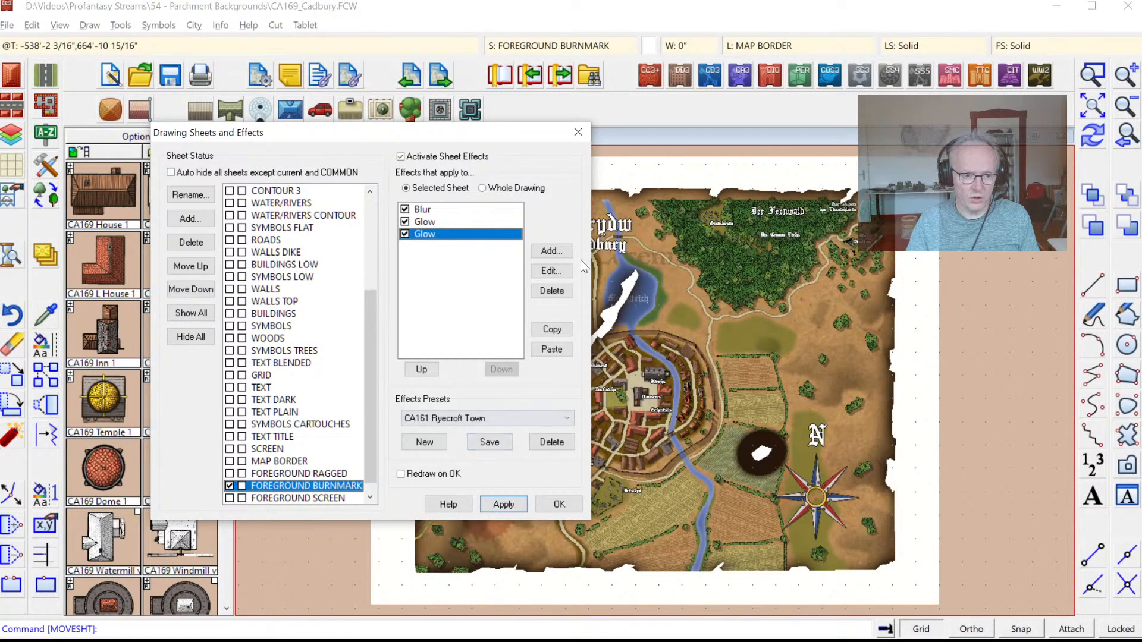
Step: Set the second Glow's strength to 50% and try a blur radius of 1 unit before setting it to 15 units
left_click(553, 272)
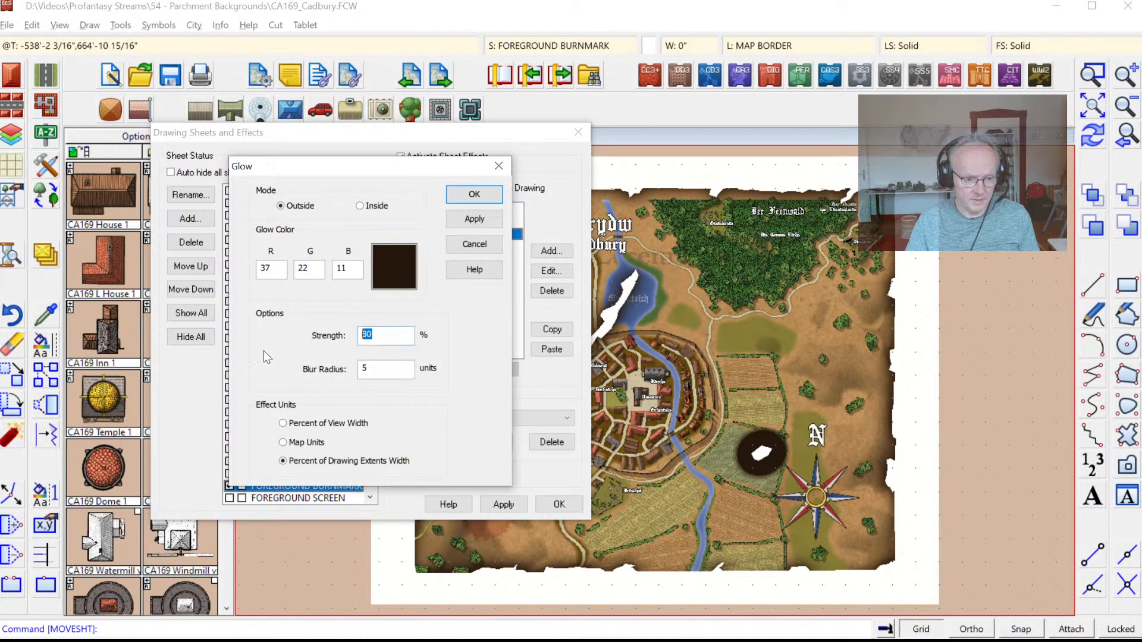
left_click(474, 219)
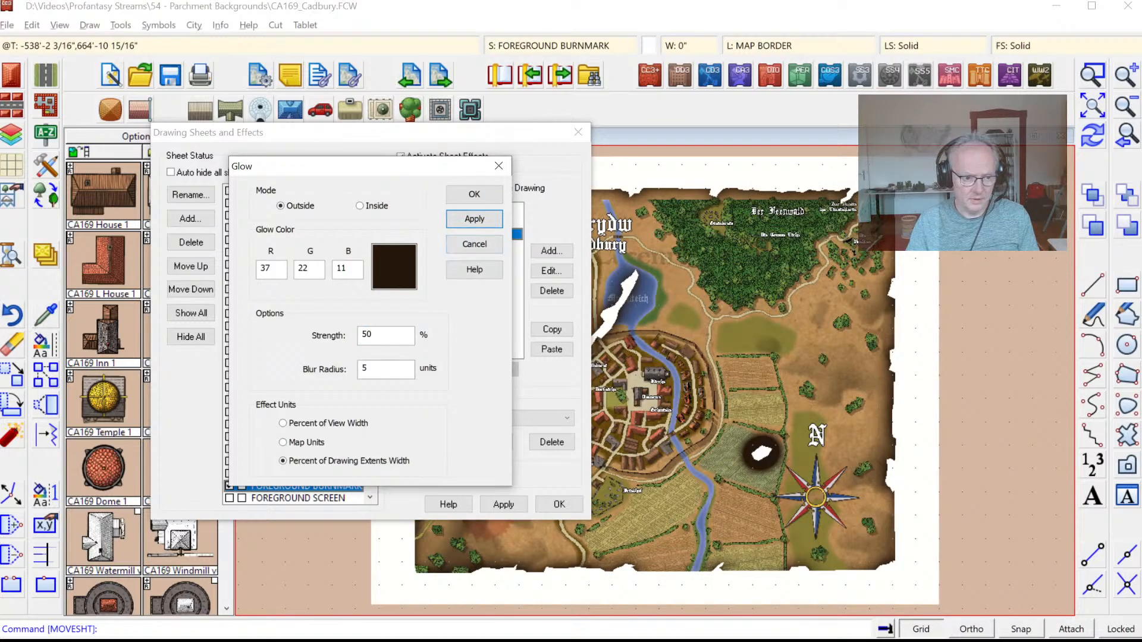
left_click(469, 224)
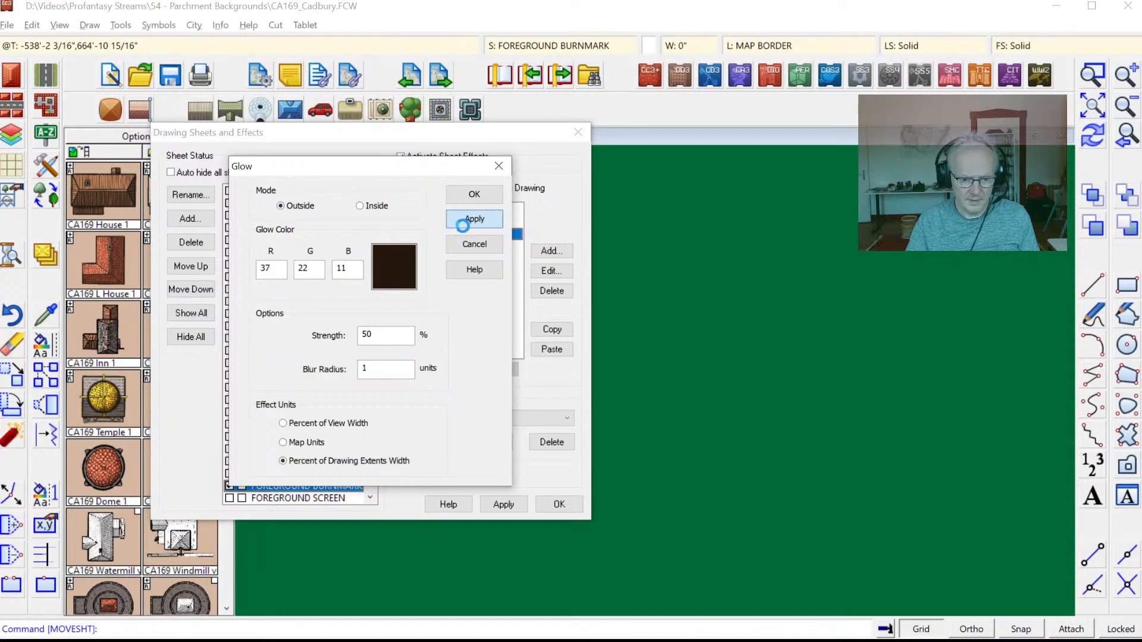
left_click(376, 368)
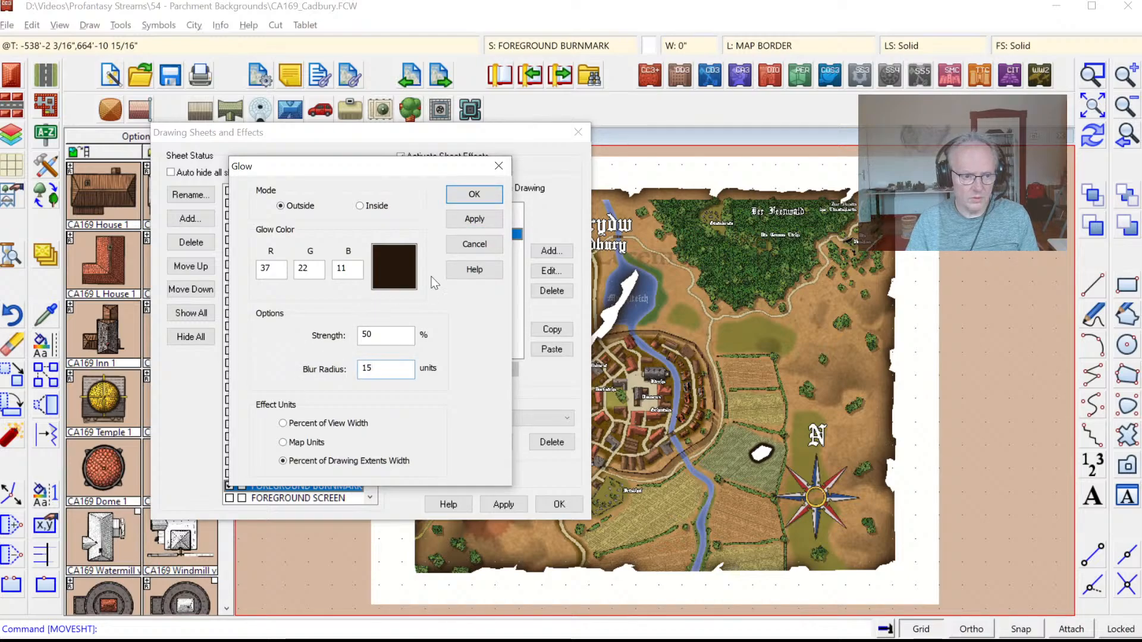
left_click(477, 217)
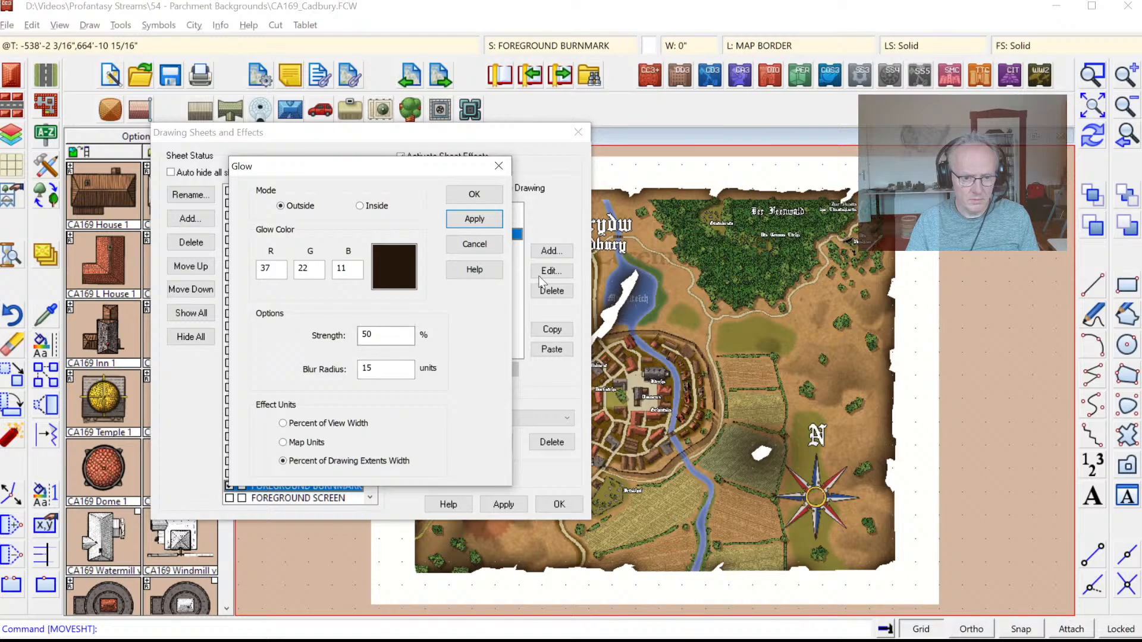
Step: Try strengths of 55% and 75% for the burn mark's second Glow, and return it to 55%
left_click(487, 219)
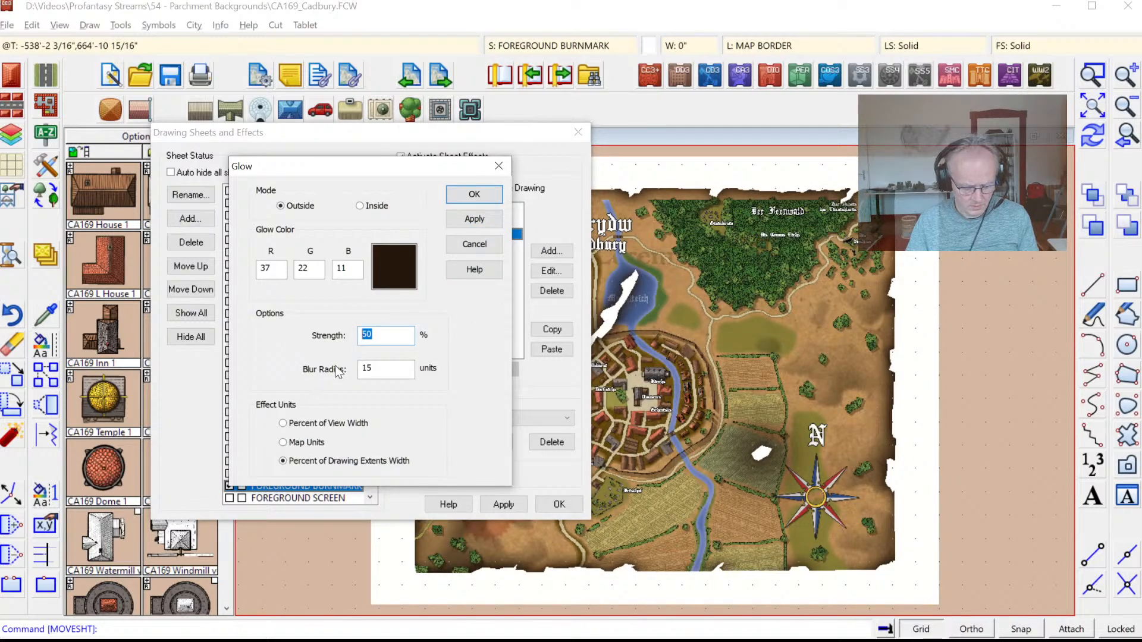
left_click(462, 219)
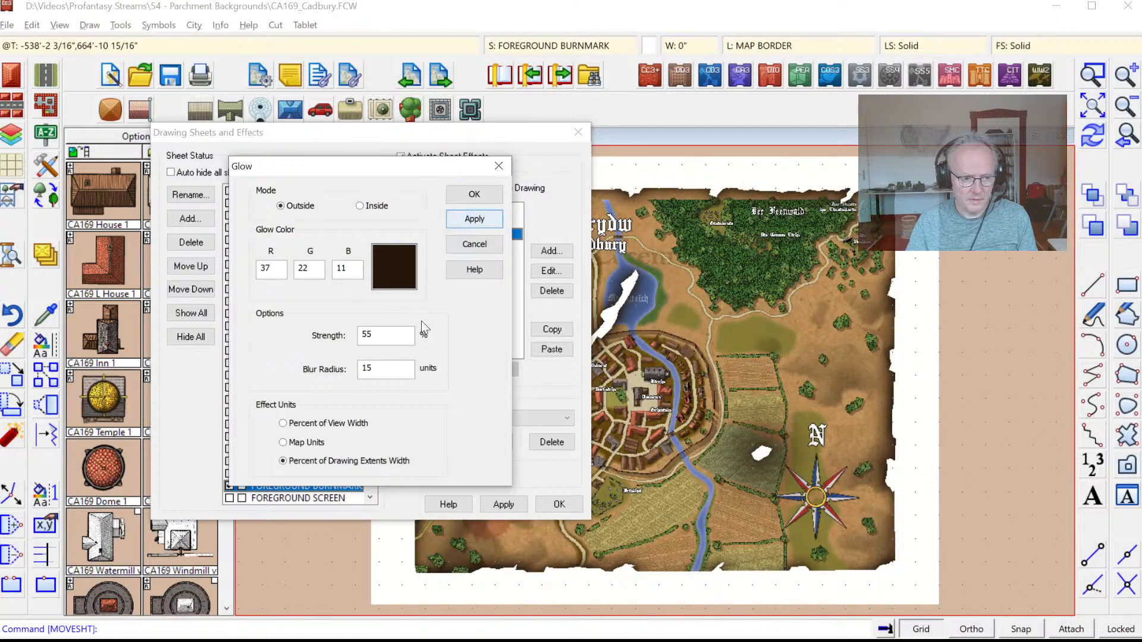
left_click_drag(382, 336, 278, 346)
type("75")
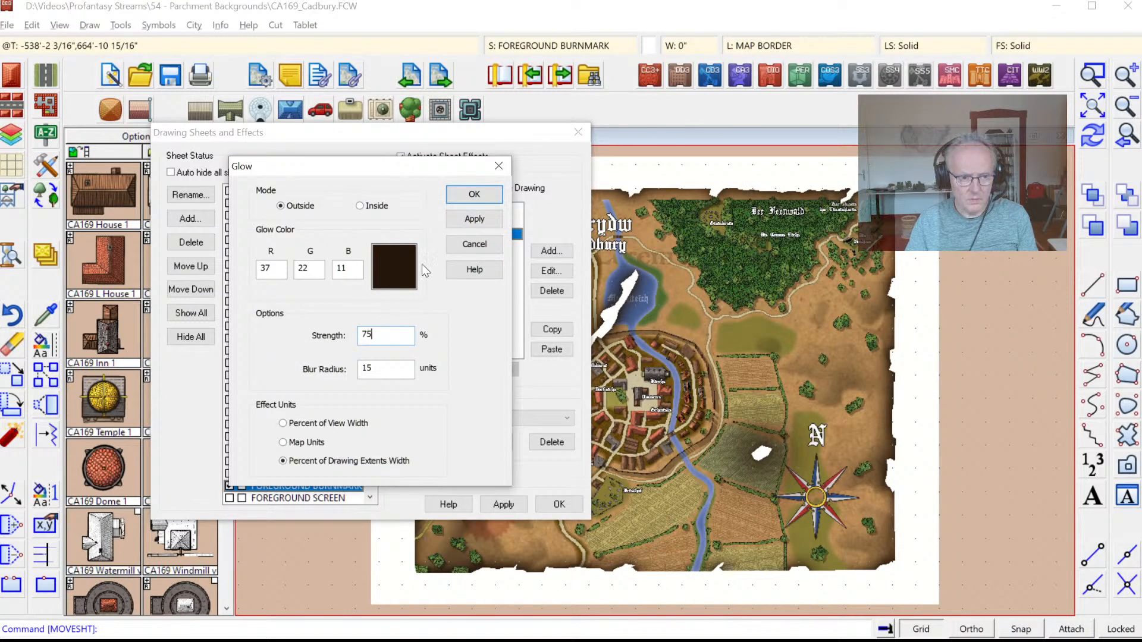
left_click(474, 219)
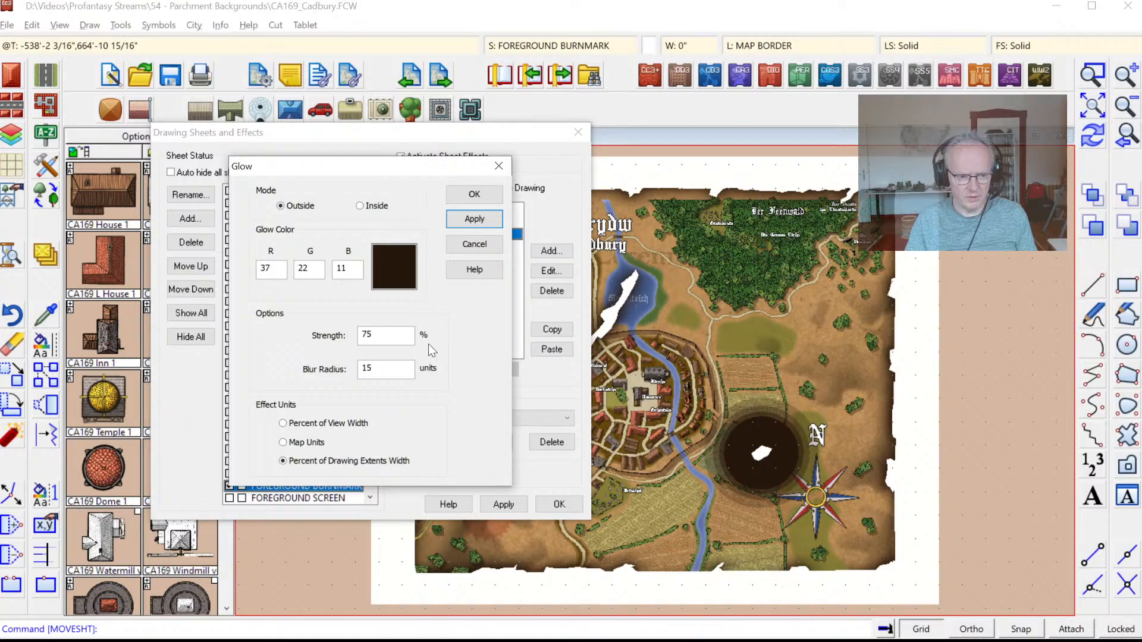
double_click(386, 334)
type("55")
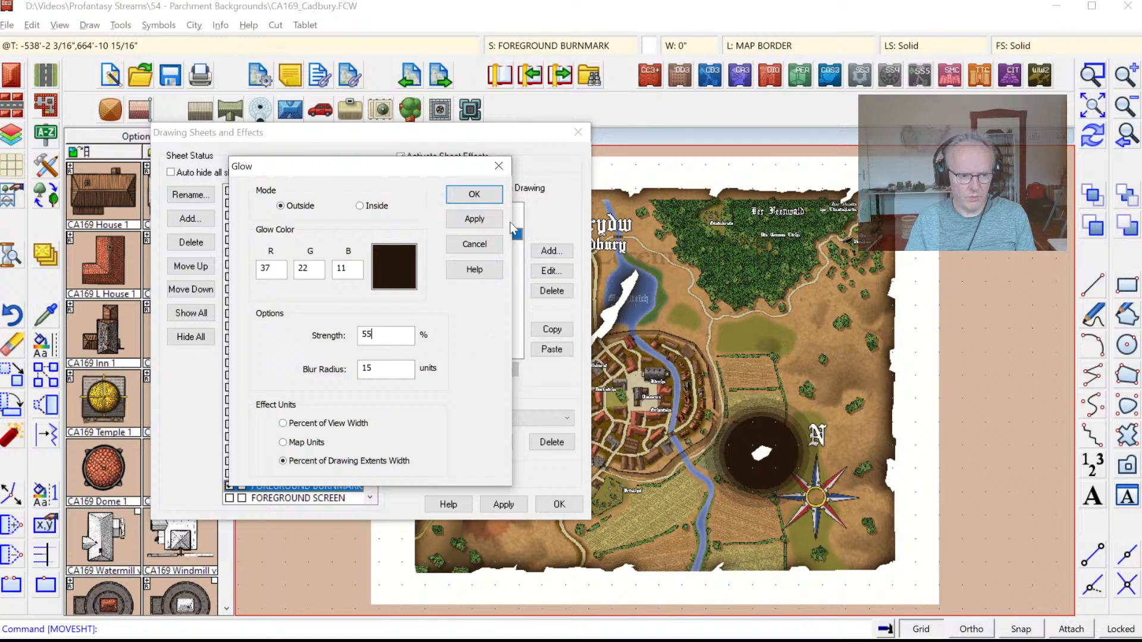
left_click(473, 219)
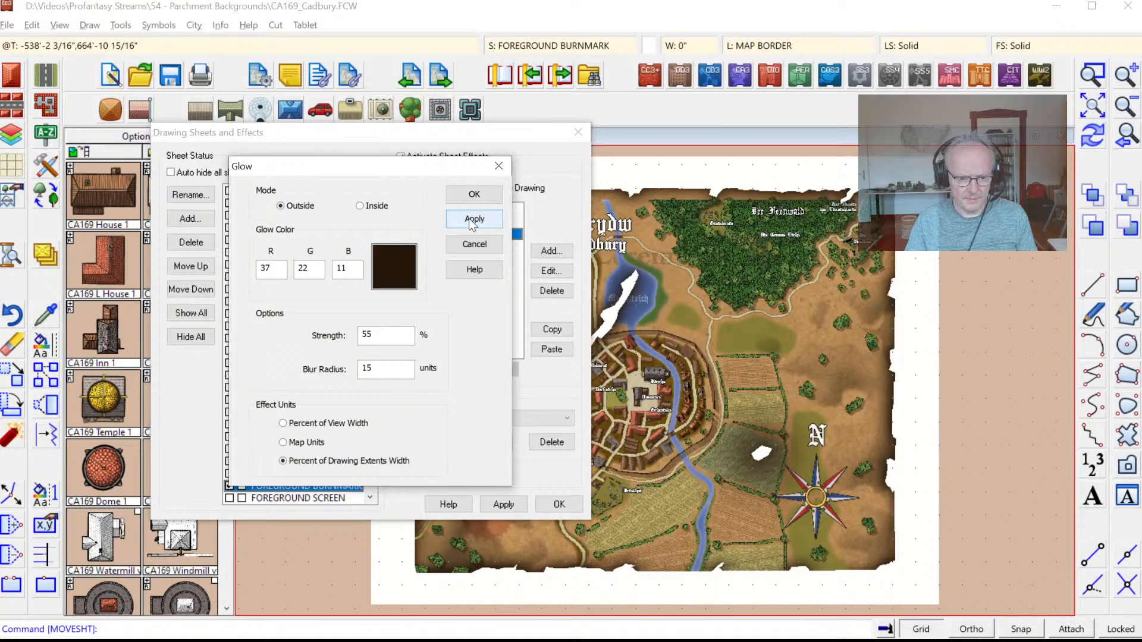
Step: Set the strength of the burn mark's second Glow to 65% and apply it
double_click(385, 334)
type("6")
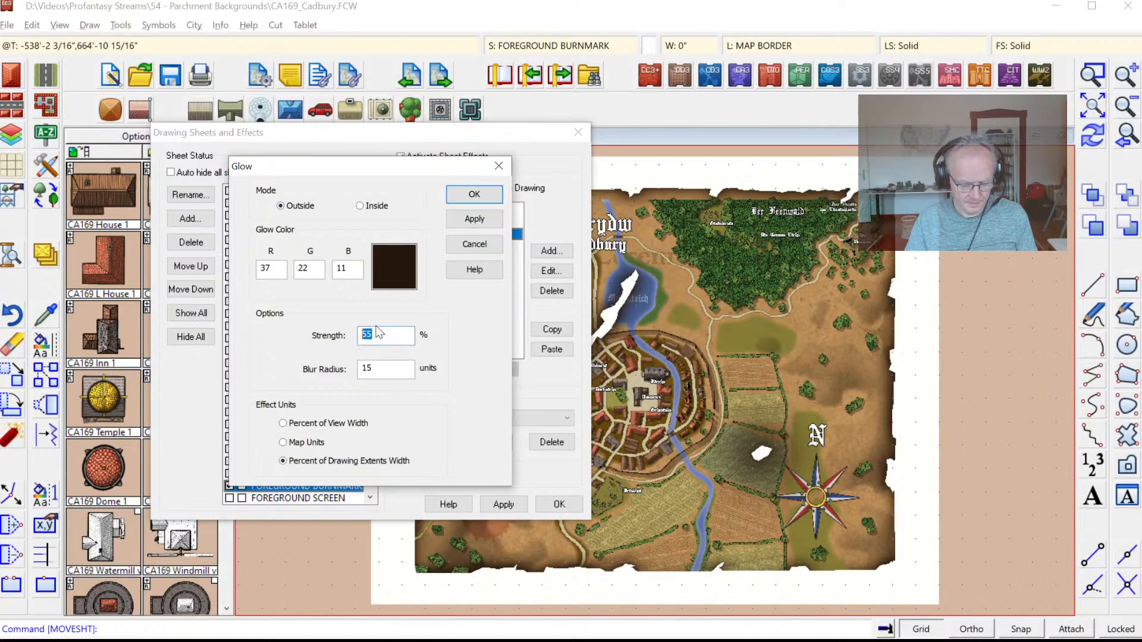
left_click(475, 220)
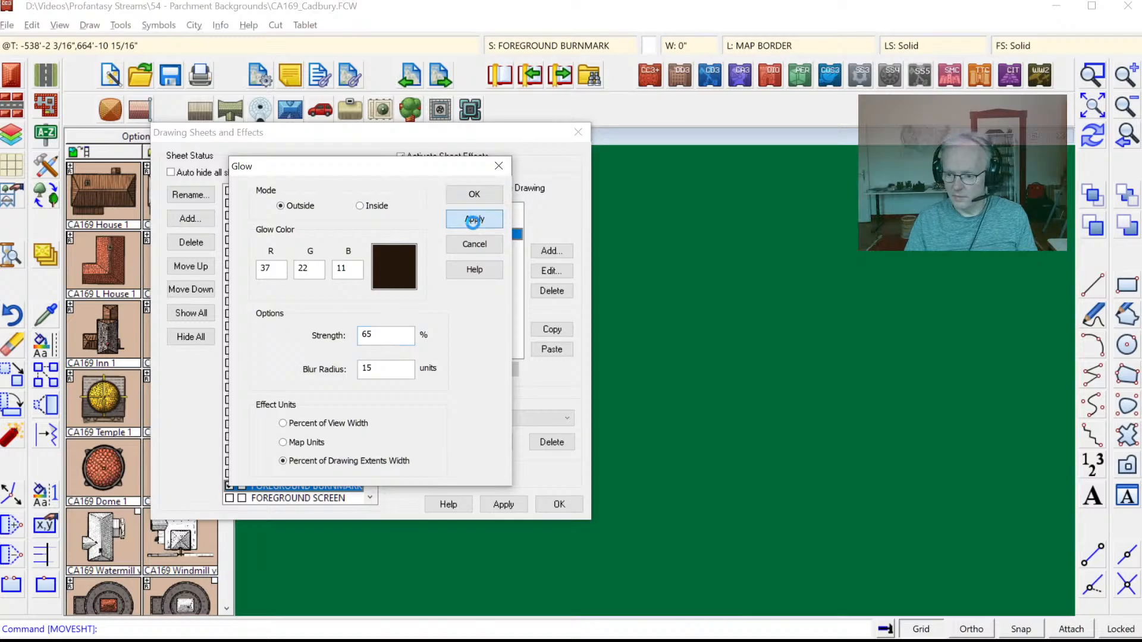
Step: Try strengths of 60% and 65% for the burn mark's second Glow, applying each to the map
double_click(385, 333)
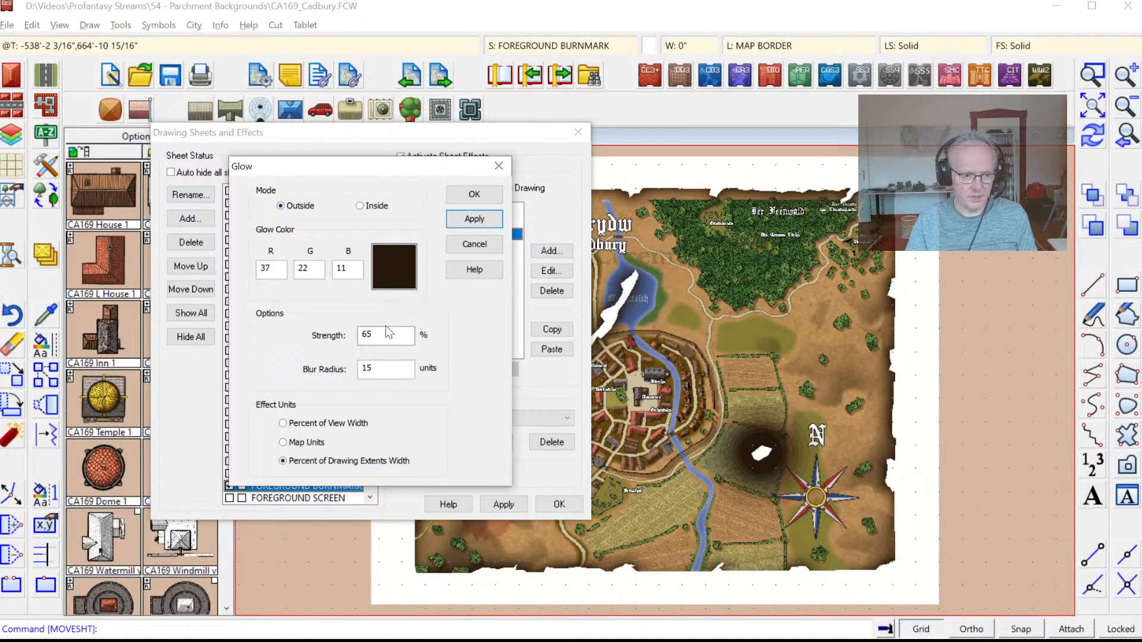
type("60")
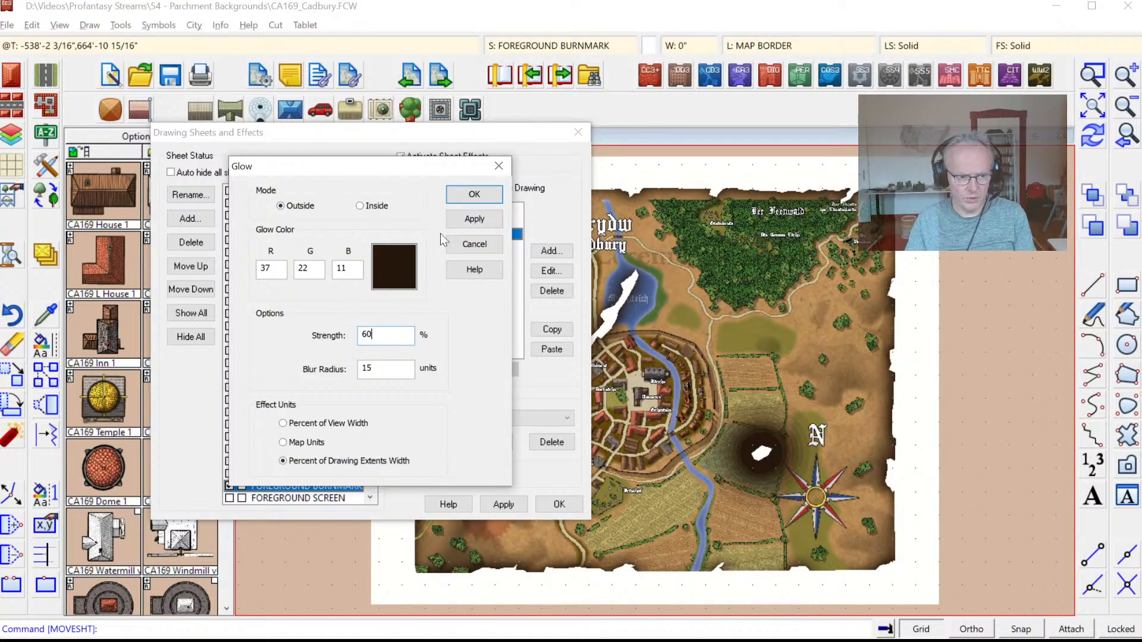
left_click(474, 219)
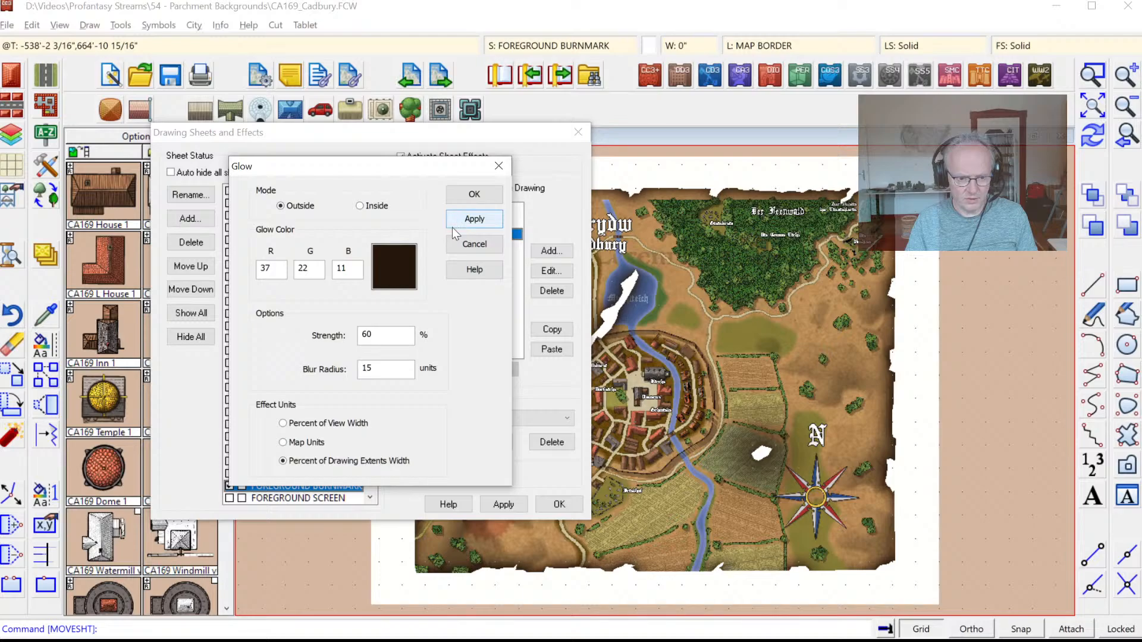
left_click_drag(380, 335, 326, 351)
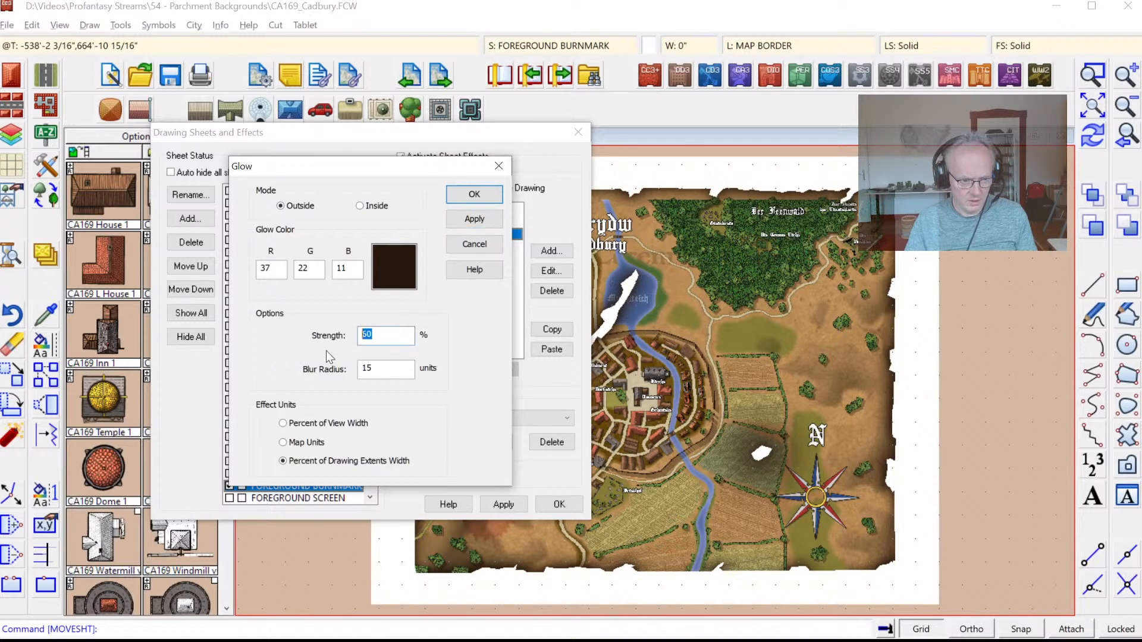
type("6")
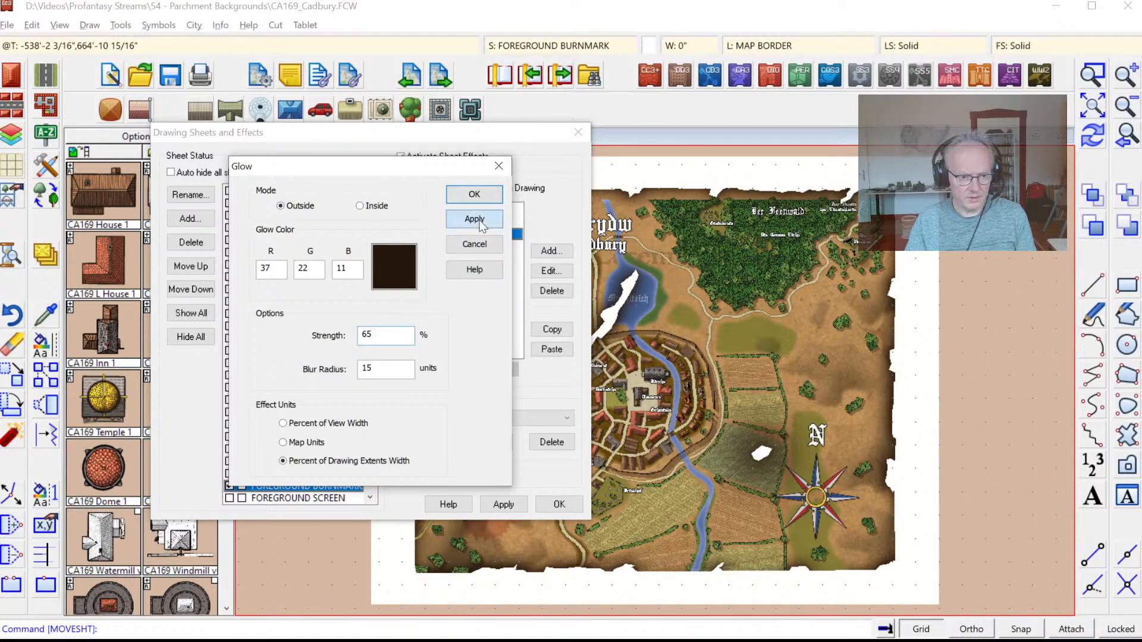
left_click(480, 221)
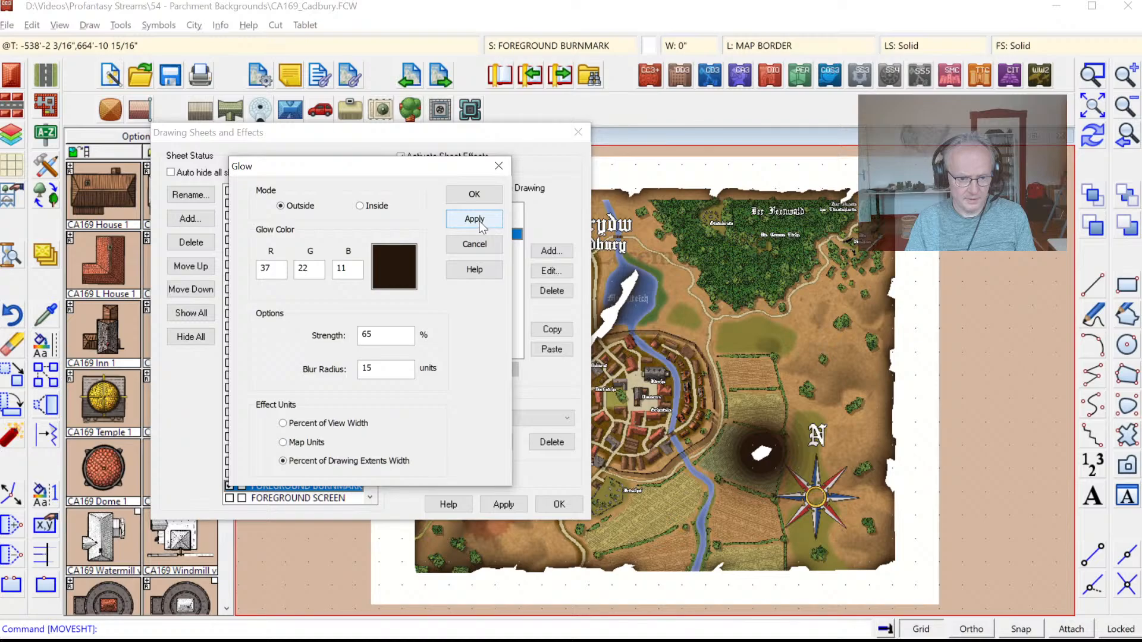
Step: Set the strength of the burn mark's second Glow to 60% and confirm the sheet effects
left_click_drag(383, 336, 330, 356)
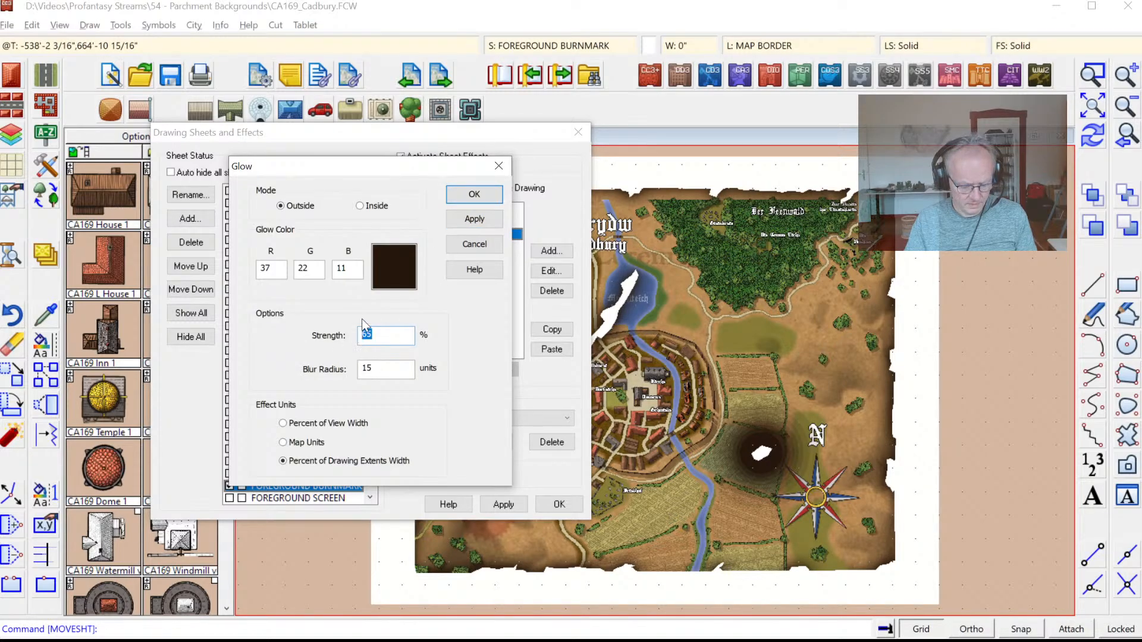
type("60")
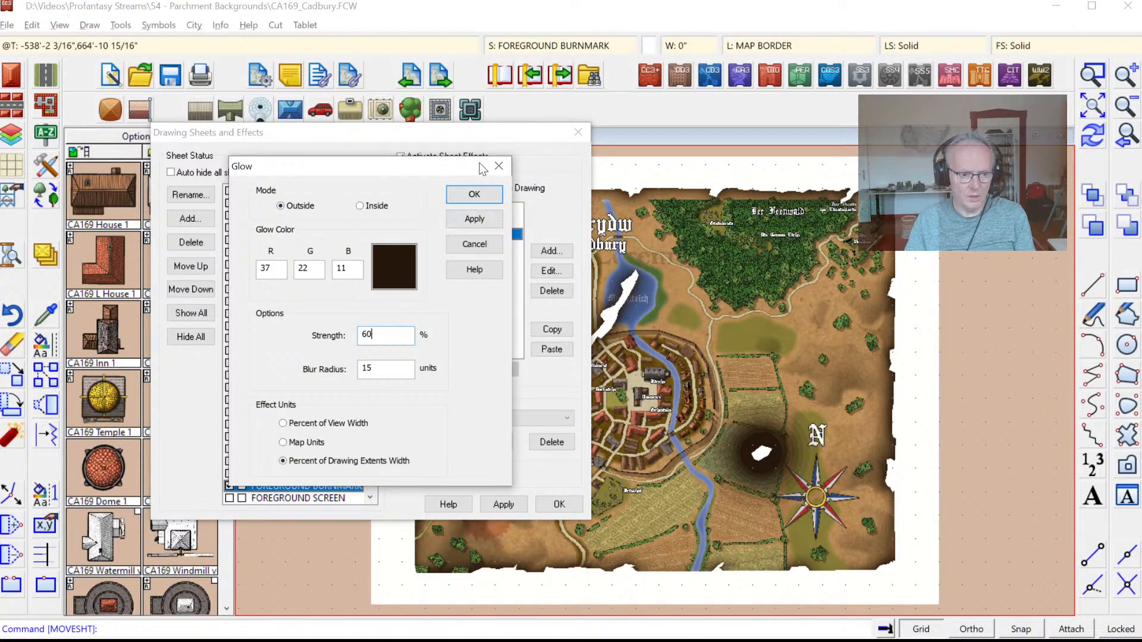
left_click(477, 196)
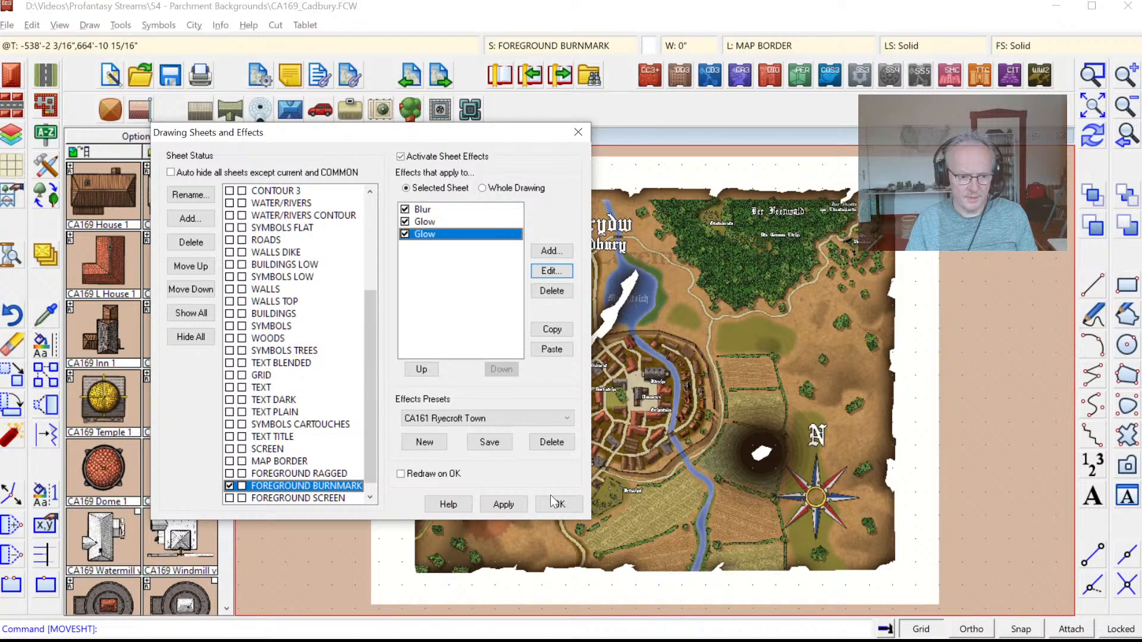
left_click(553, 503)
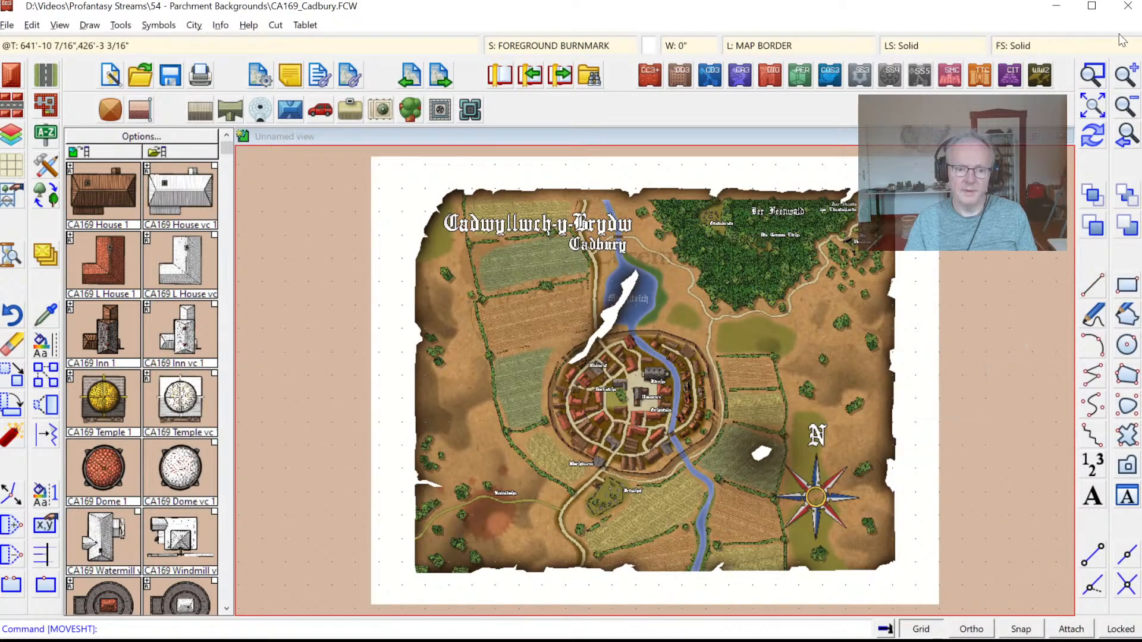
Step: Add a third Glow effect to the FOREGROUND BURNMARK sheet and make its colour black
left_click(1092, 76)
left_click(785, 508)
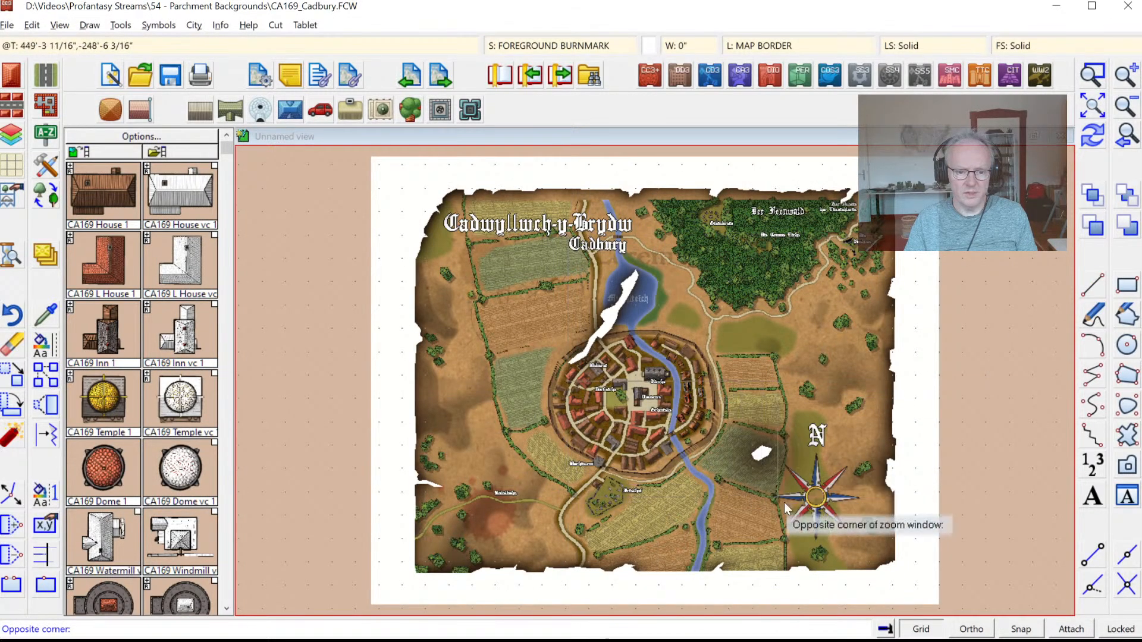
left_click(793, 535)
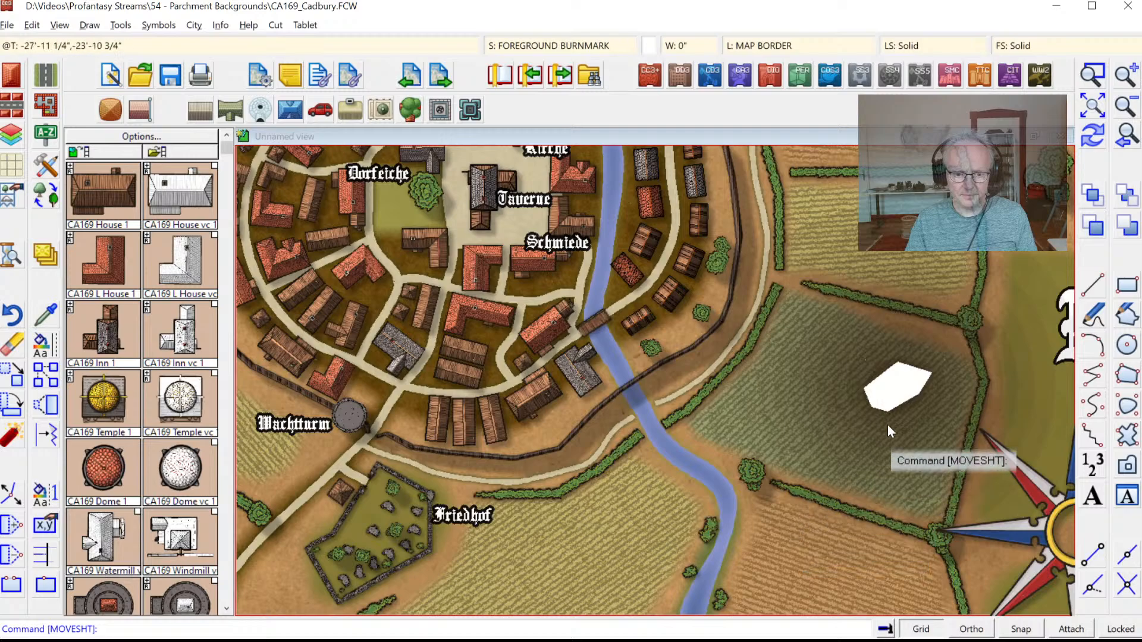
left_click(545, 45)
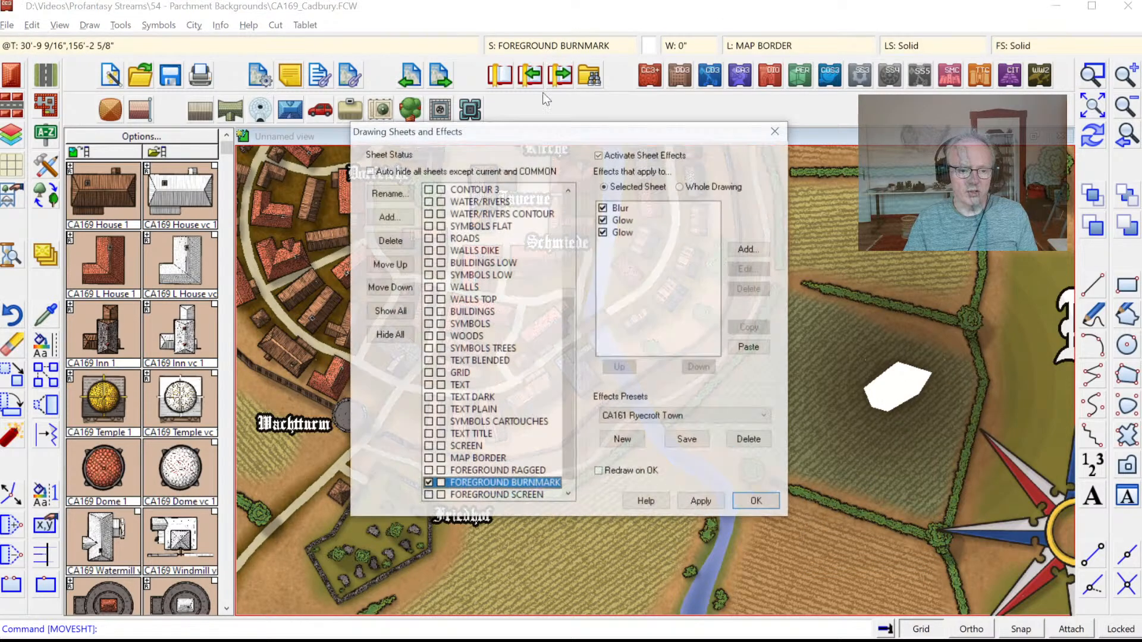
scroll(561, 405, "down", 3)
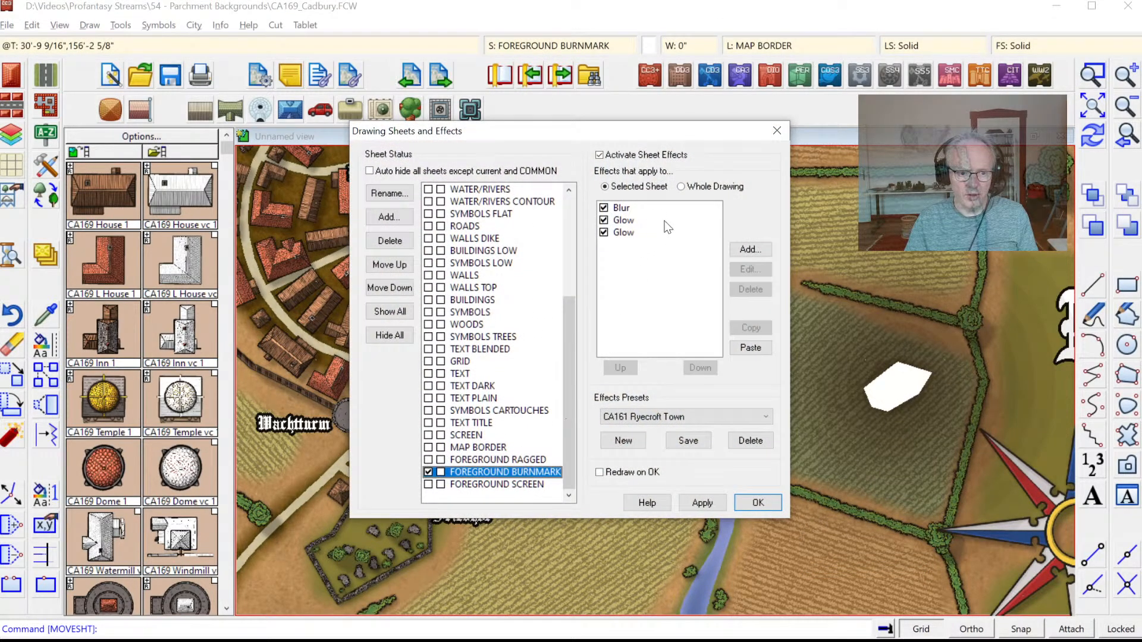
left_click(623, 230)
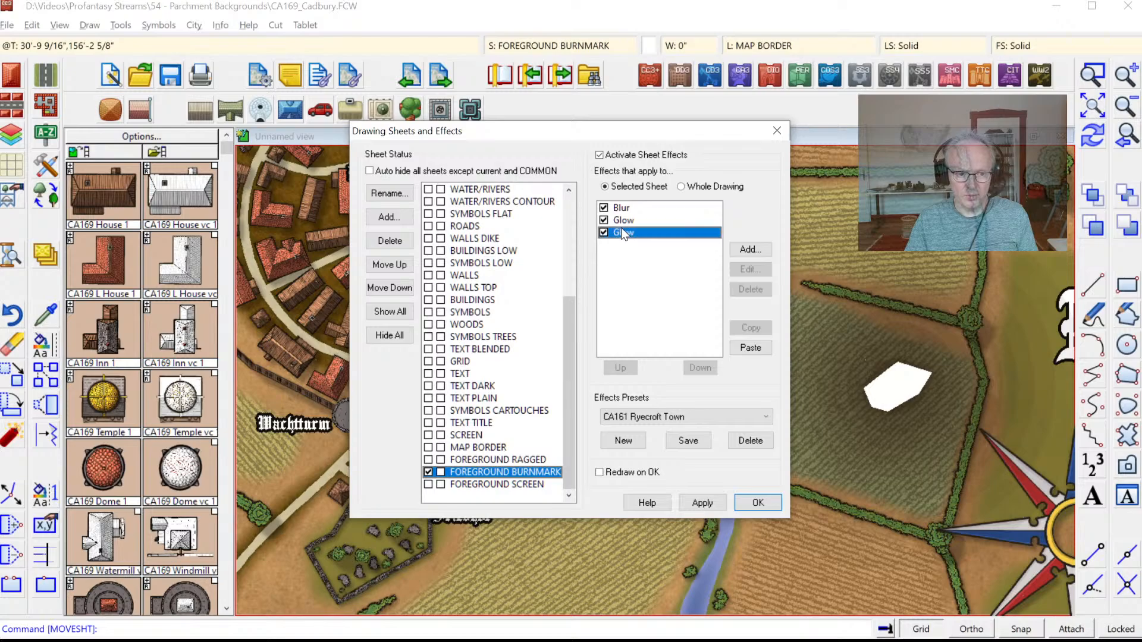
left_click(747, 250)
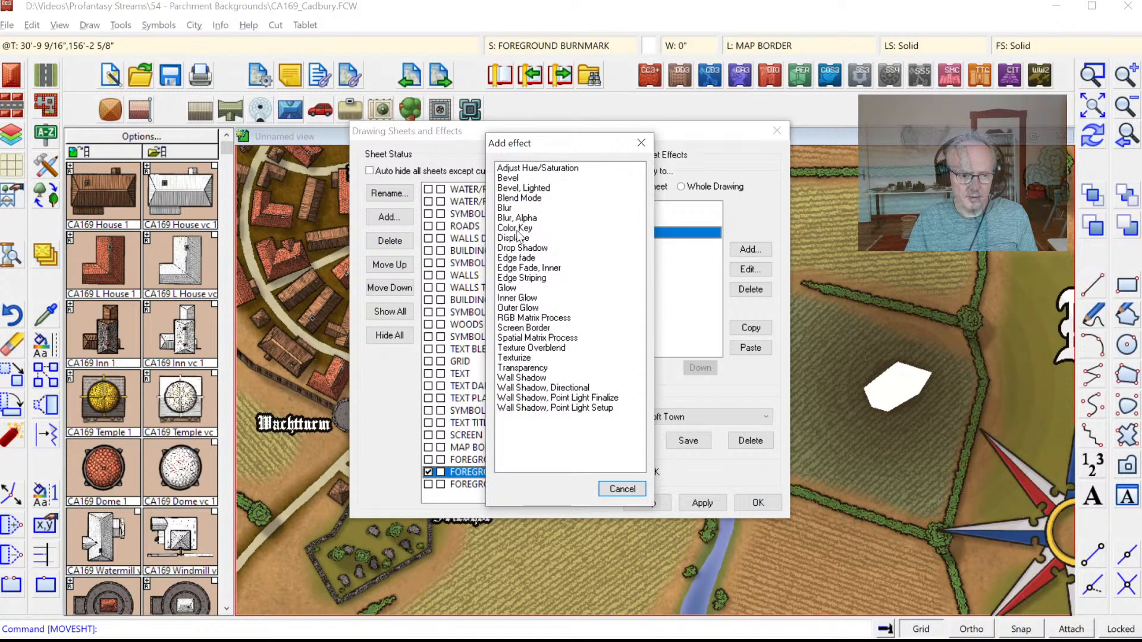
double_click(509, 288)
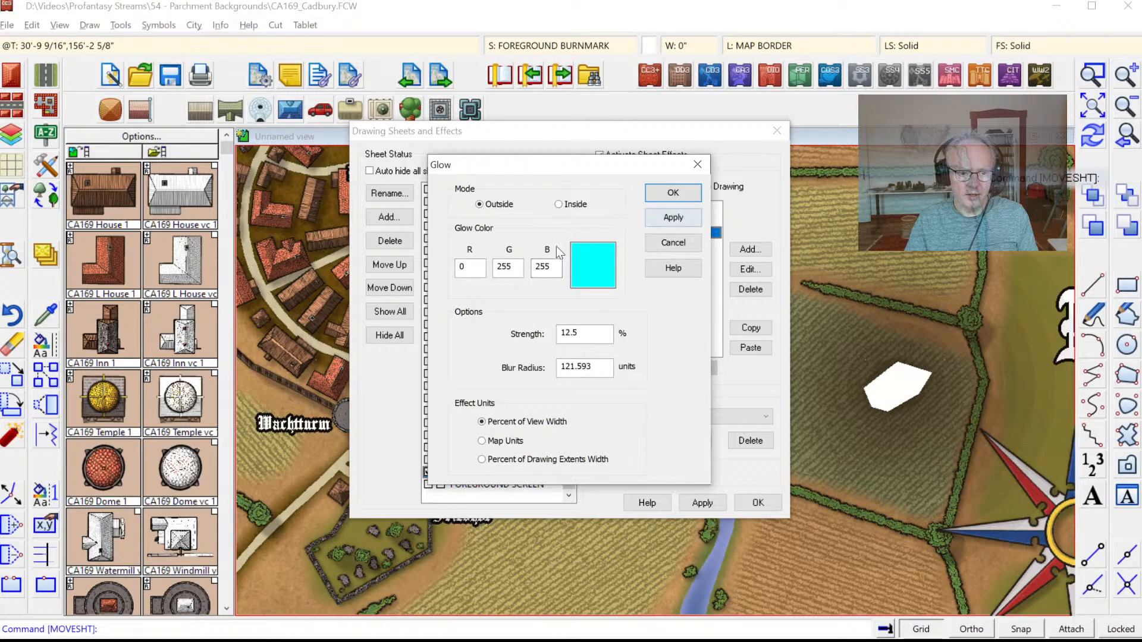
left_click(591, 262)
left_click(436, 237)
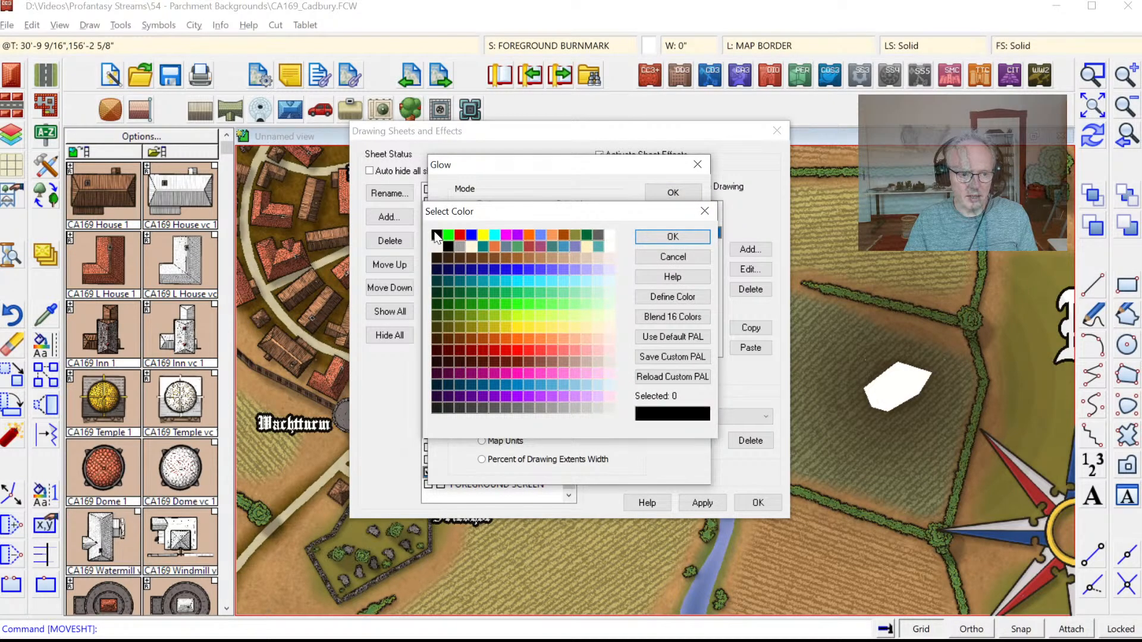
left_click(671, 237)
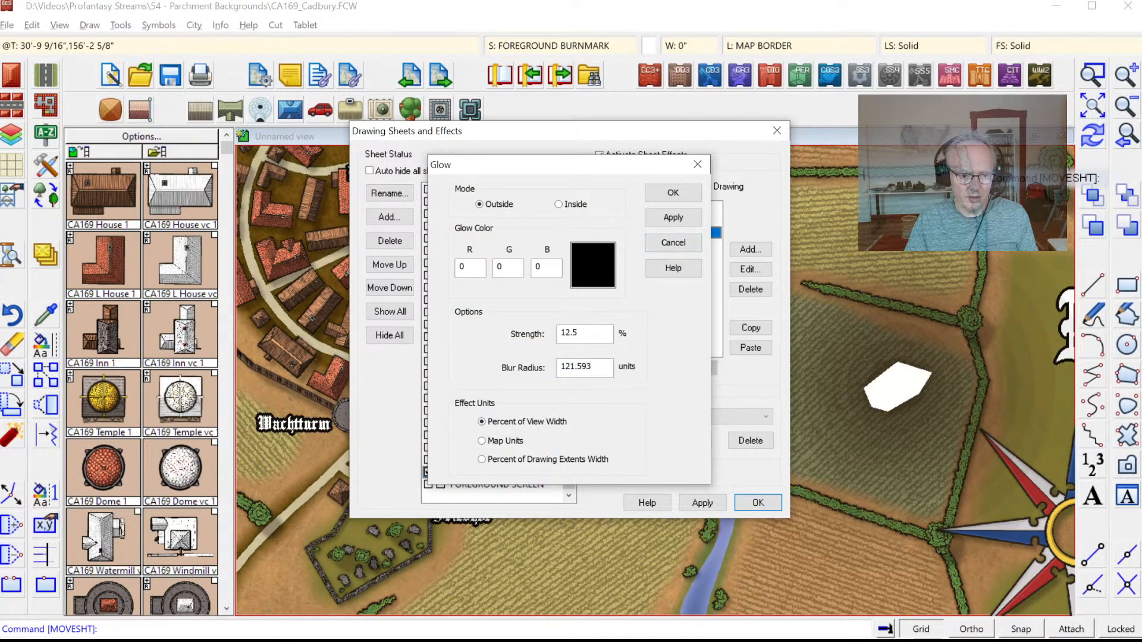
Step: Give the black Glow 25% strength and a blur radius of 5 in Percent of Drawing Extents Width, and apply it to the map
key("Tab")
type("25")
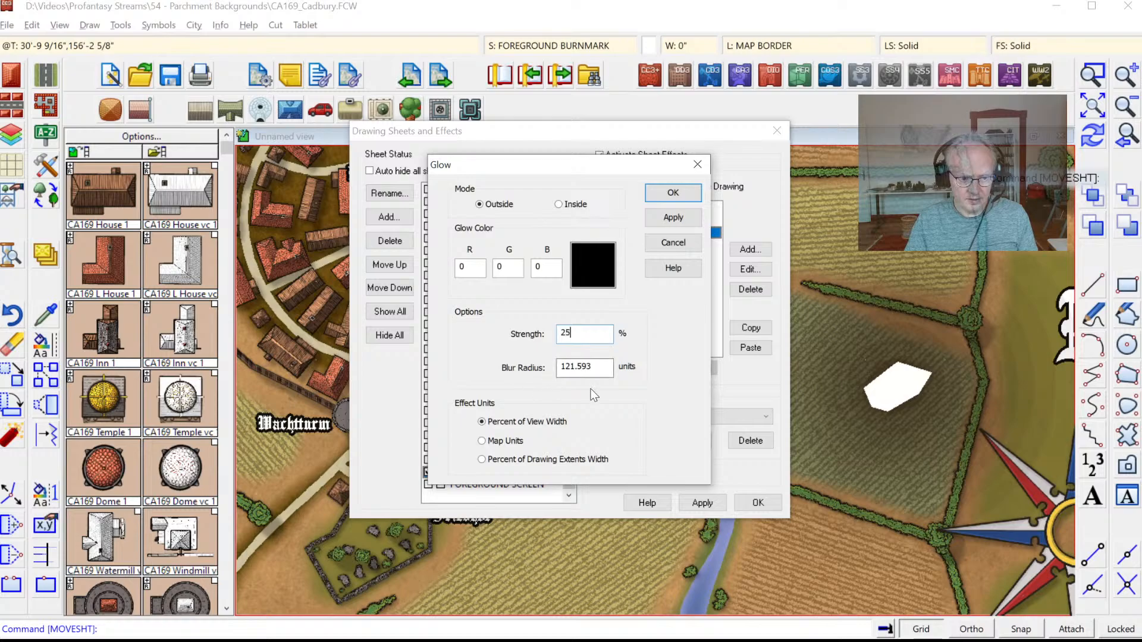
key("Tab")
left_click(522, 459)
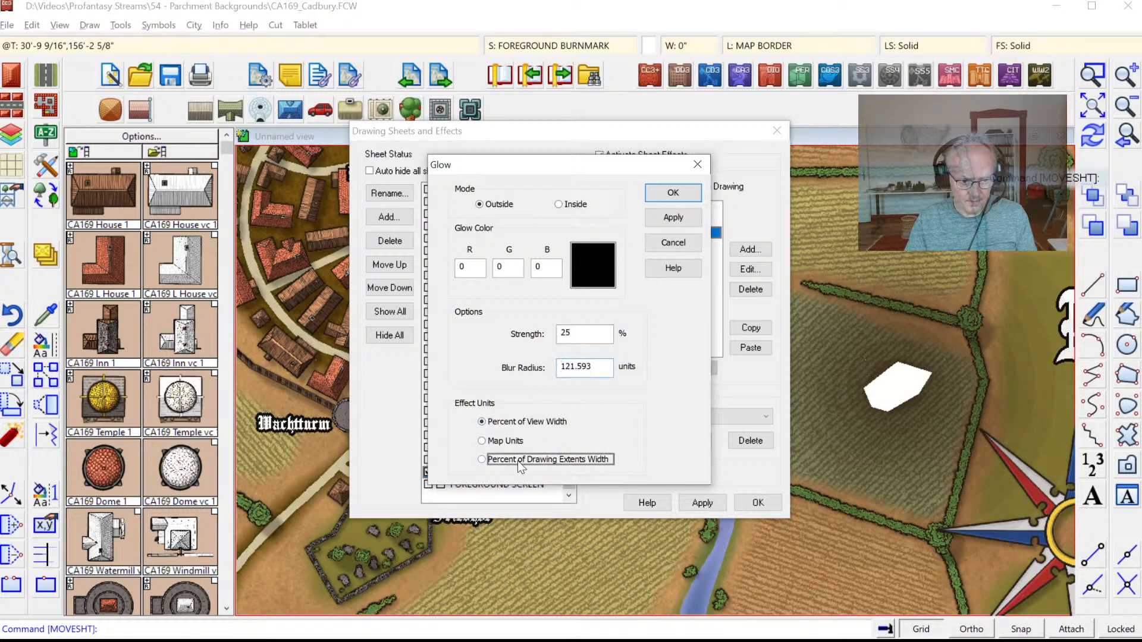
left_click(593, 367)
left_click_drag(593, 366, 443, 375)
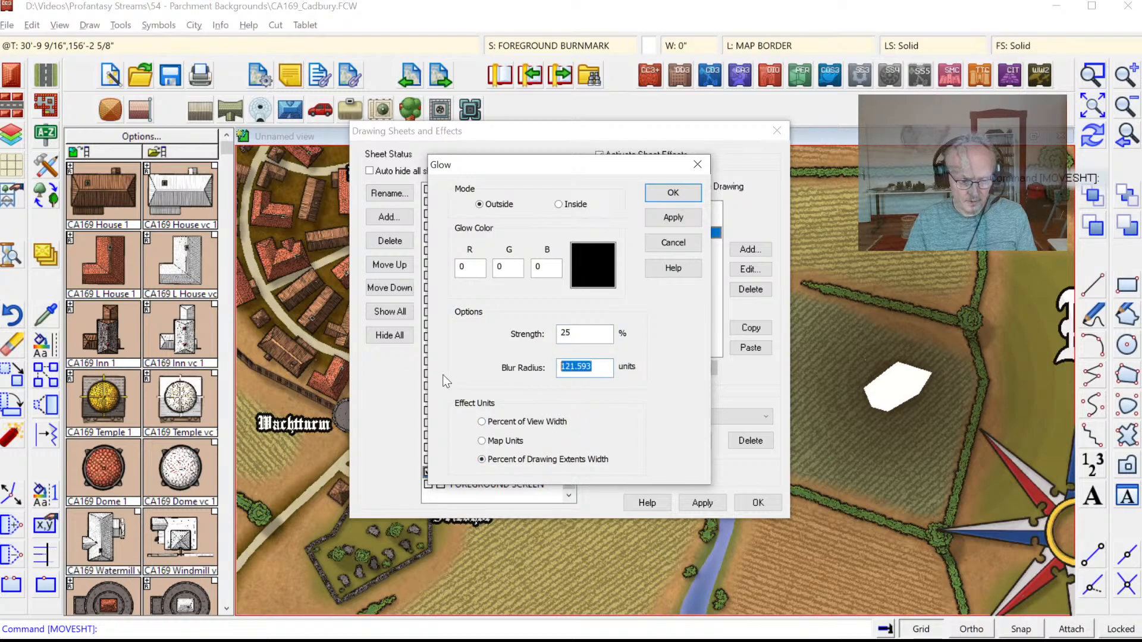
type("5")
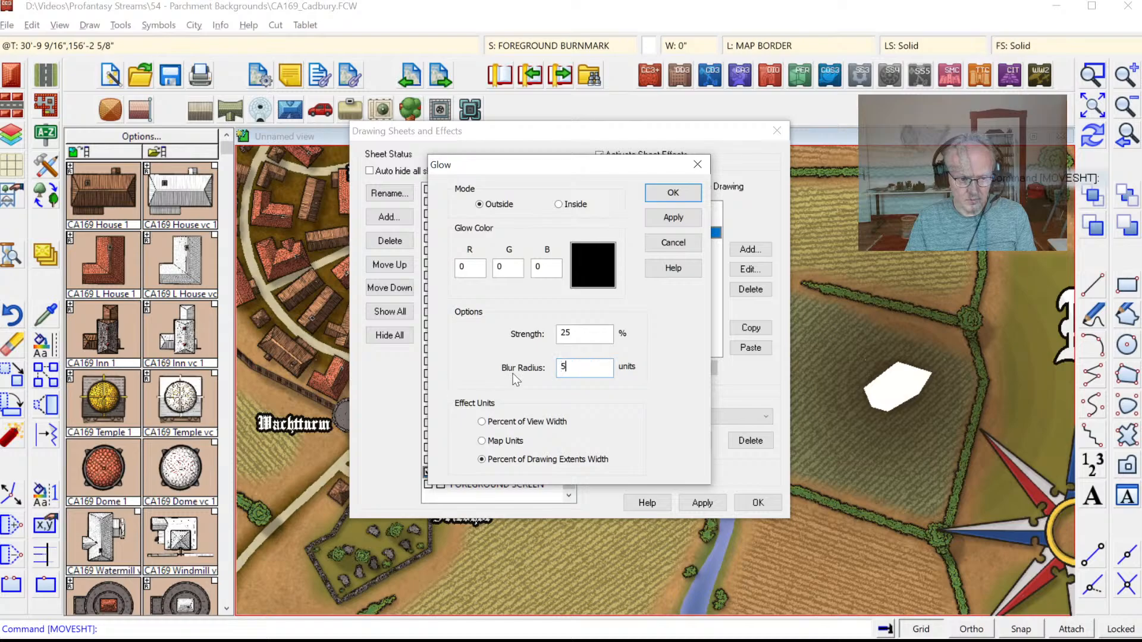
left_click(672, 218)
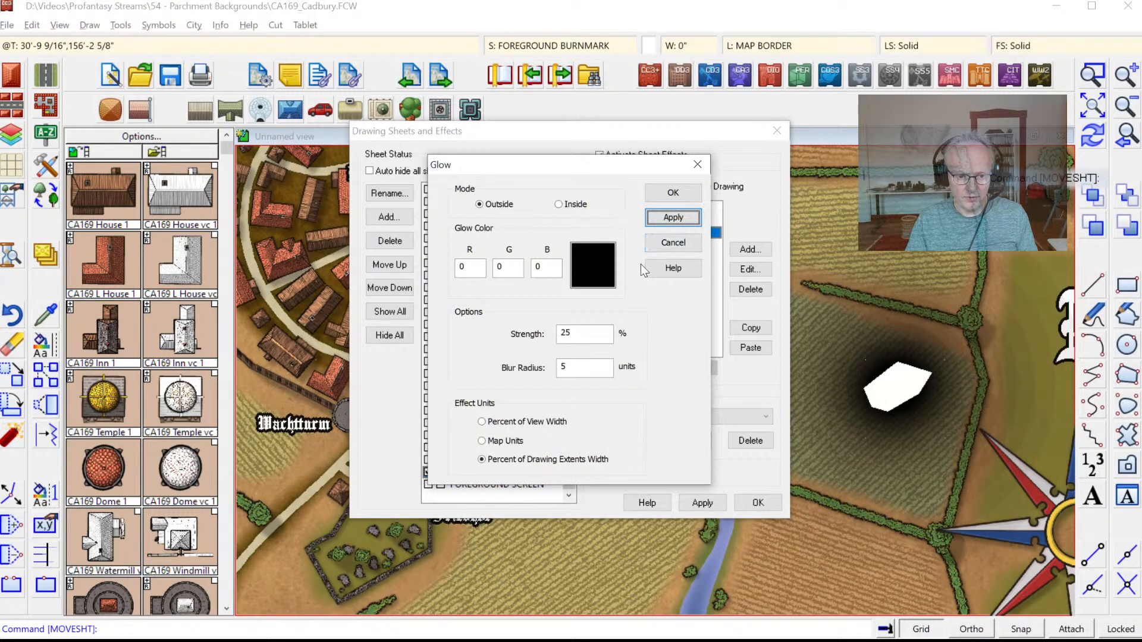
left_click(674, 194)
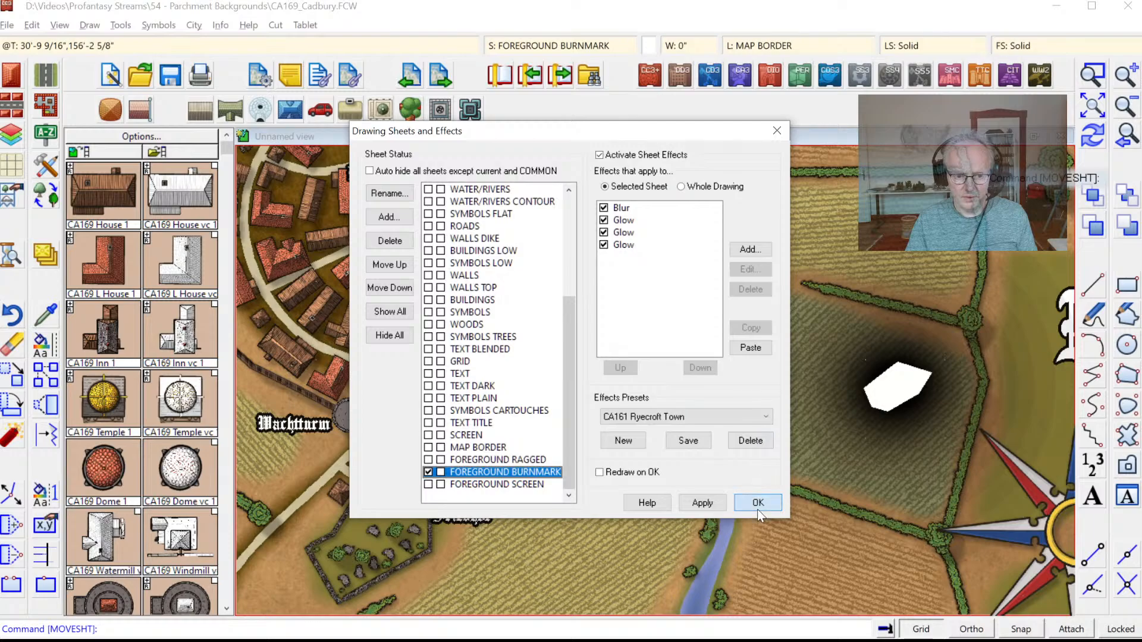
left_click(758, 505)
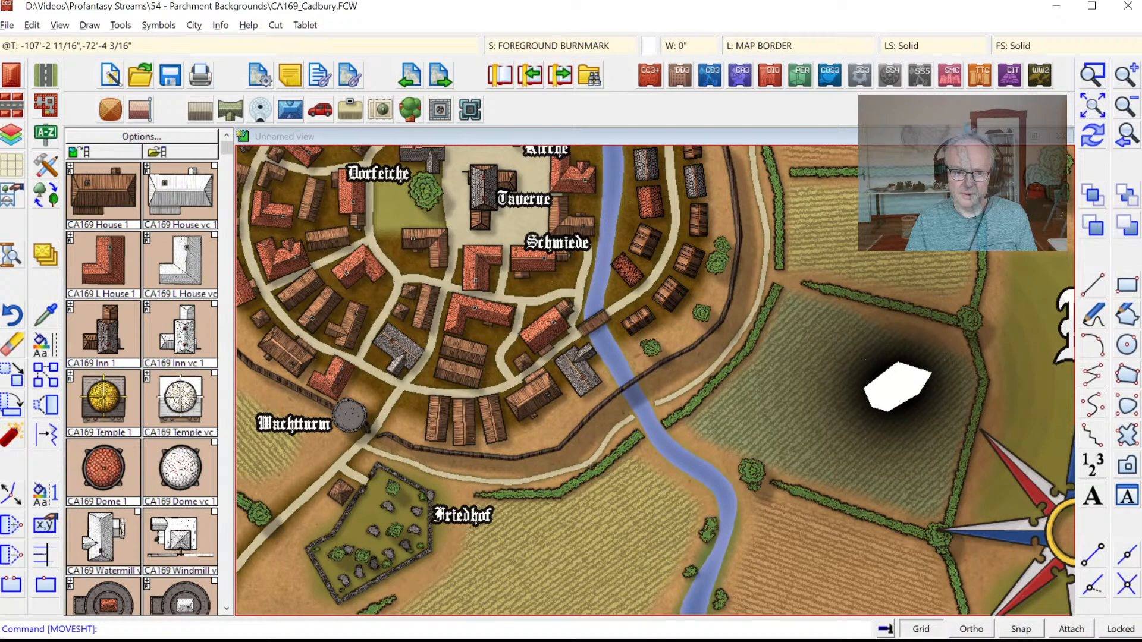
Step: Set the strength of the burn mark's black Glow to 12.5%, apply it to the map and confirm the sheet effects
left_click(1092, 105)
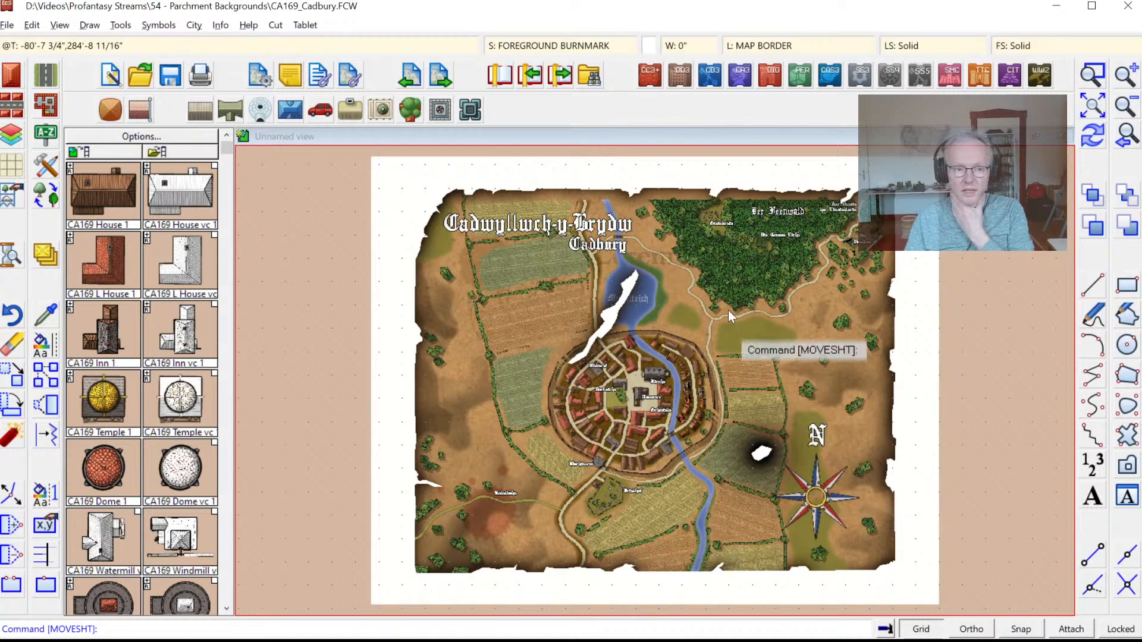
left_click(537, 44)
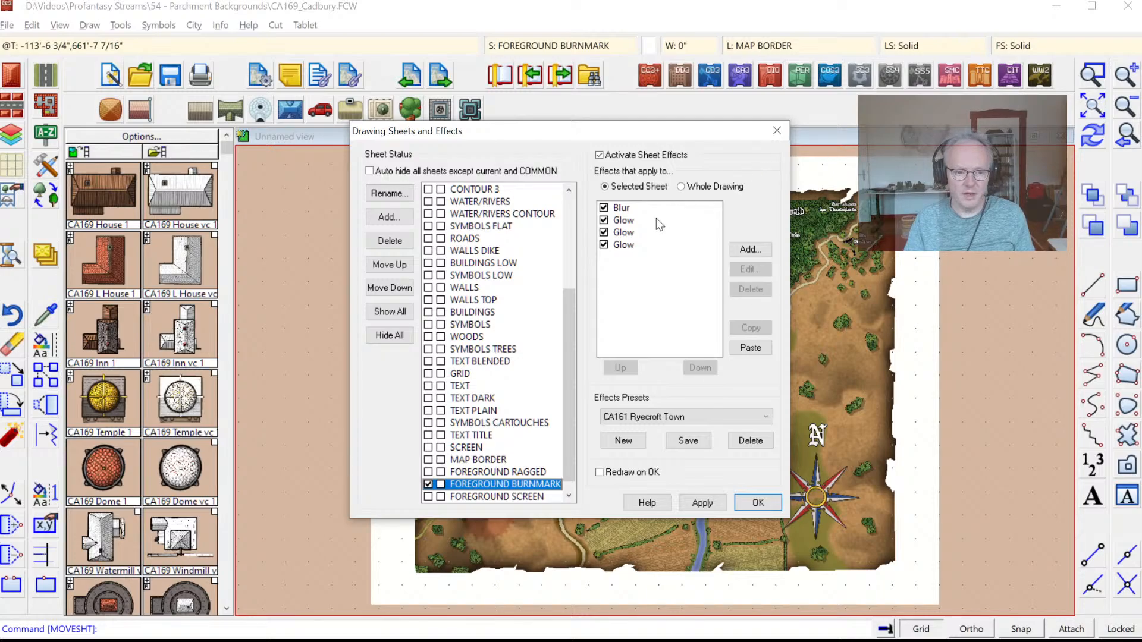
left_click(633, 243)
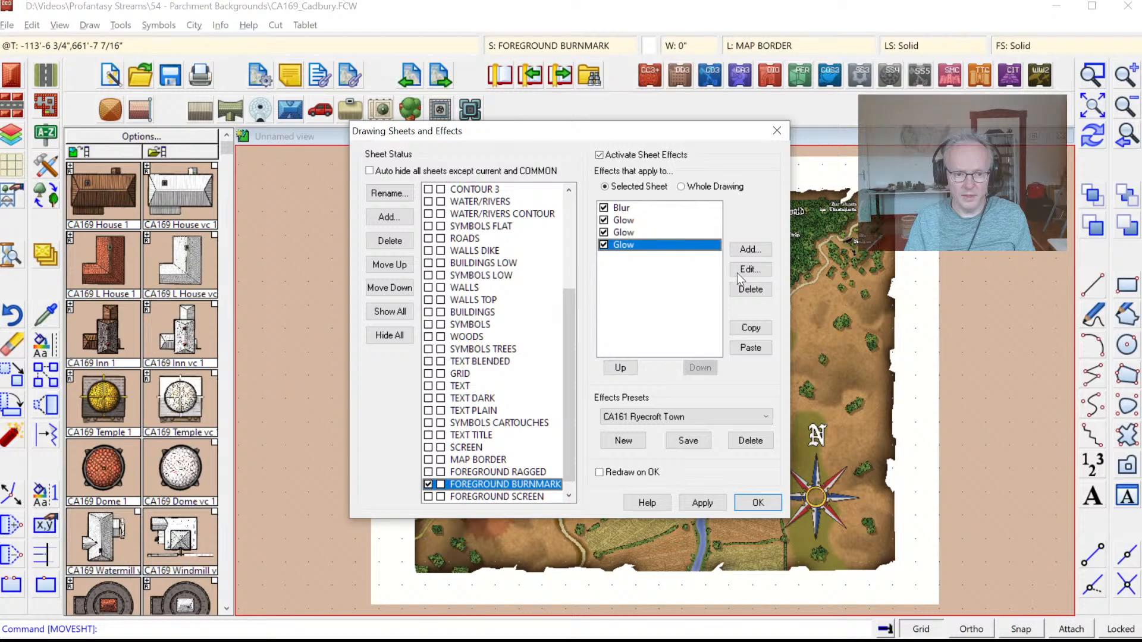
left_click(744, 268)
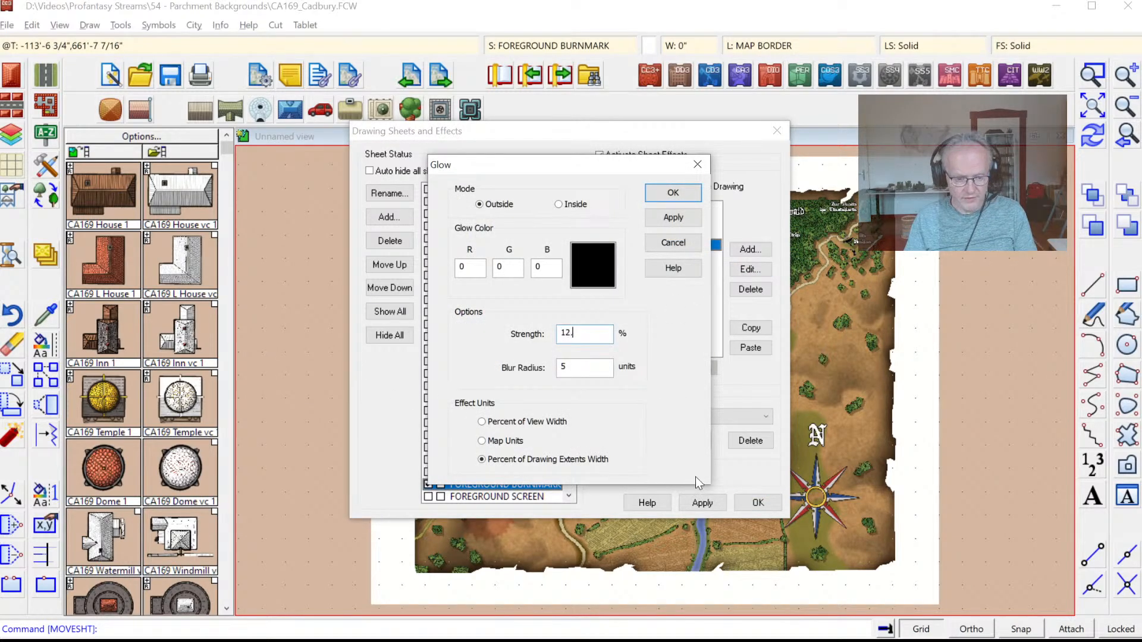
left_click_drag(581, 335, 449, 360)
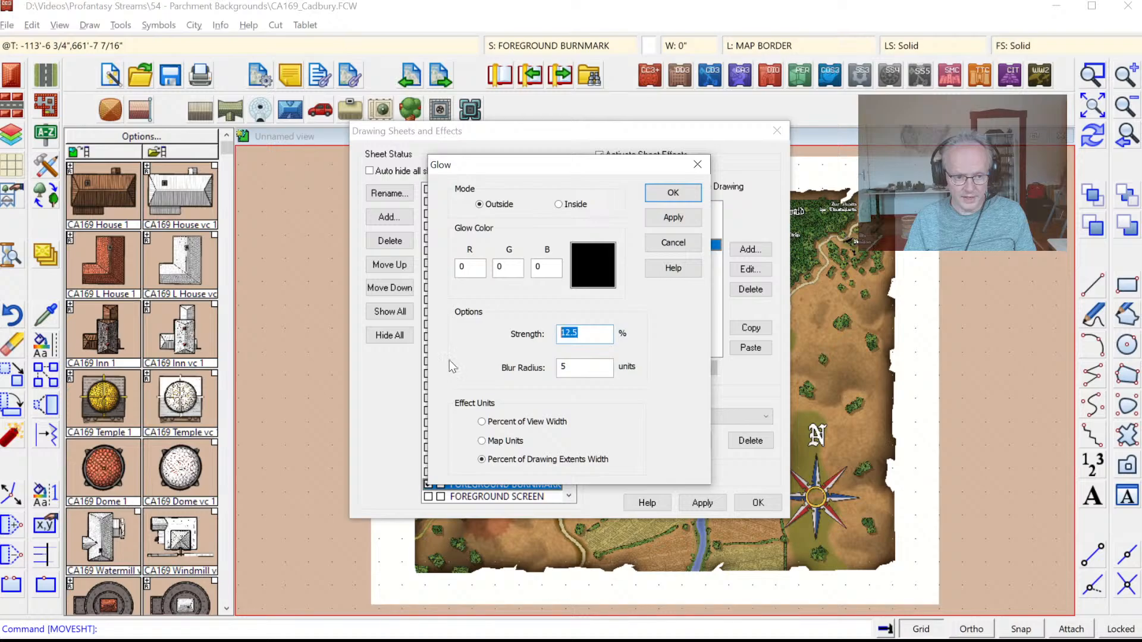
type("25")
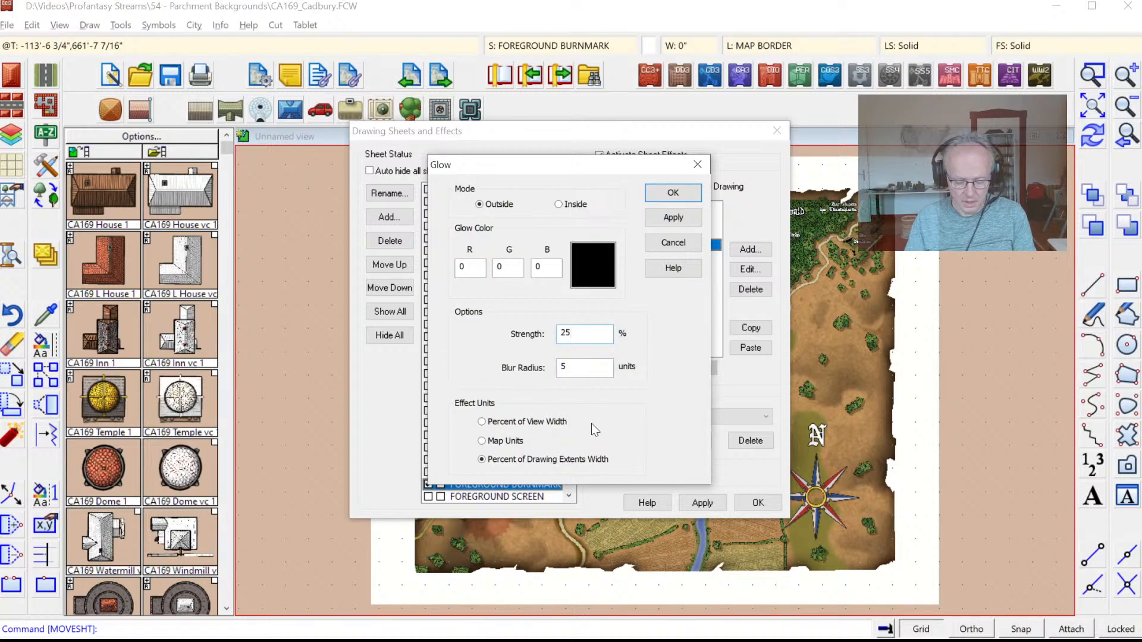
left_click_drag(578, 334, 437, 362)
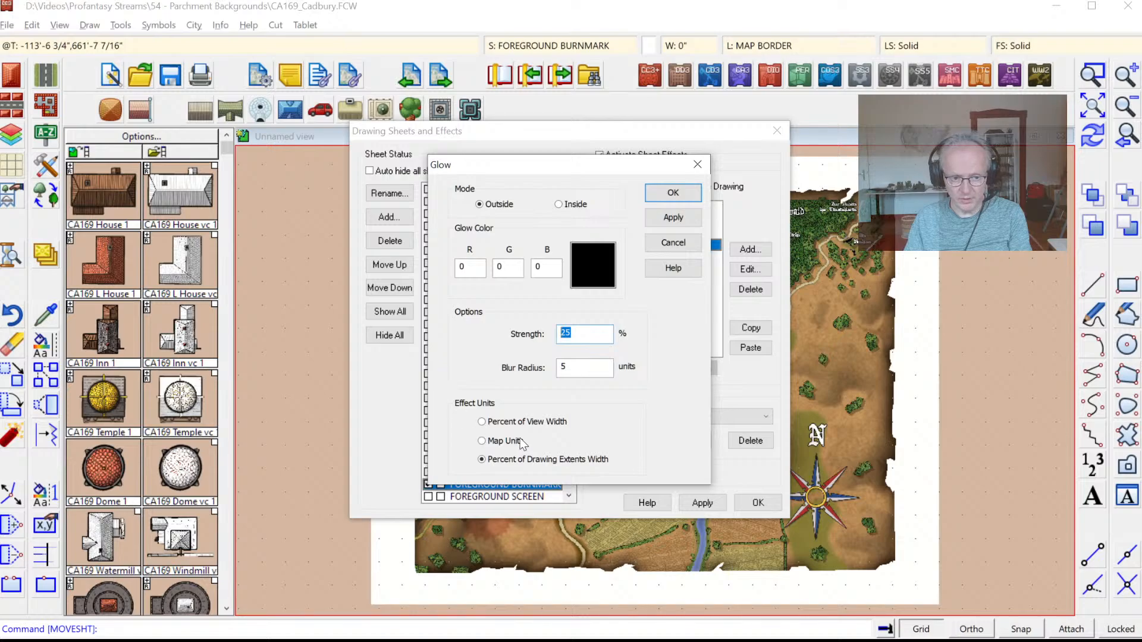
key("BackSpace")
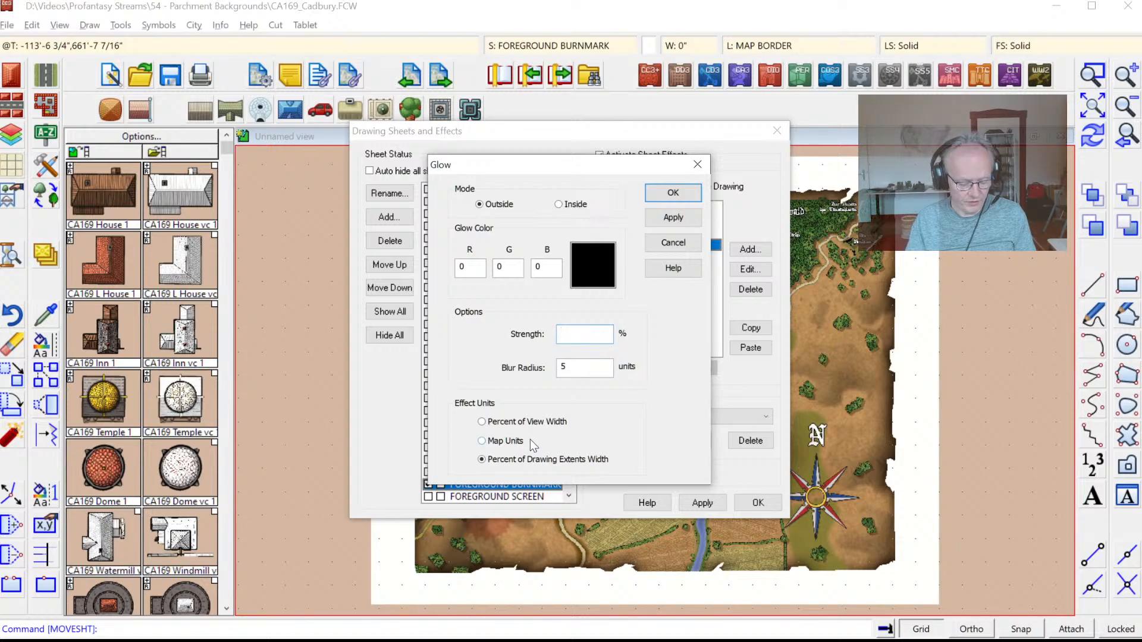
type("12.5")
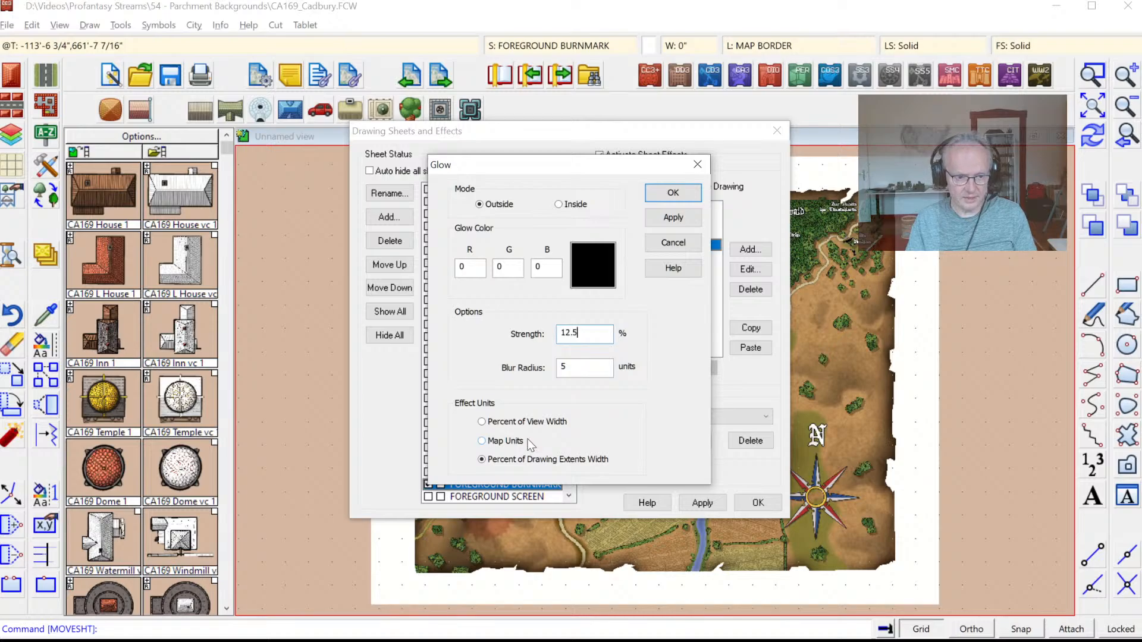
left_click(673, 219)
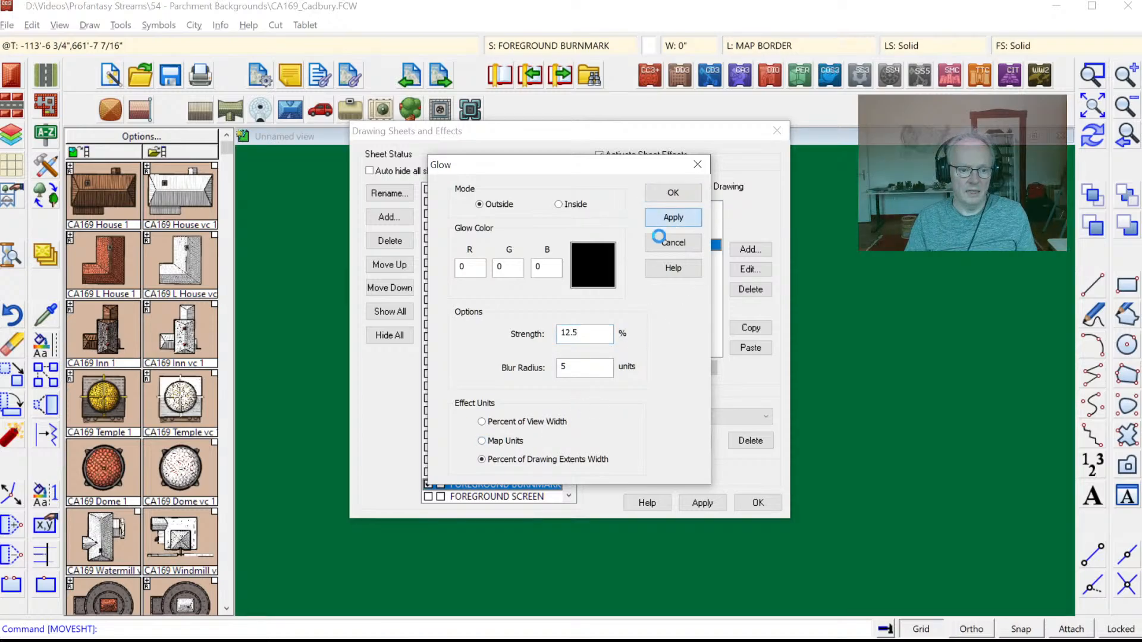
left_click(660, 194)
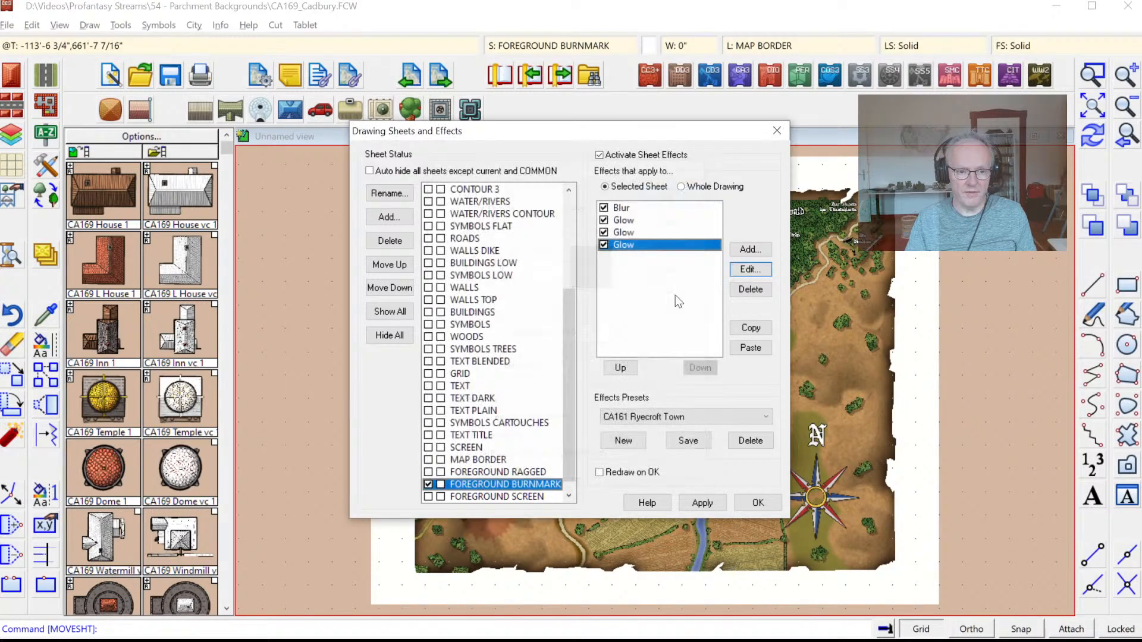
left_click(757, 503)
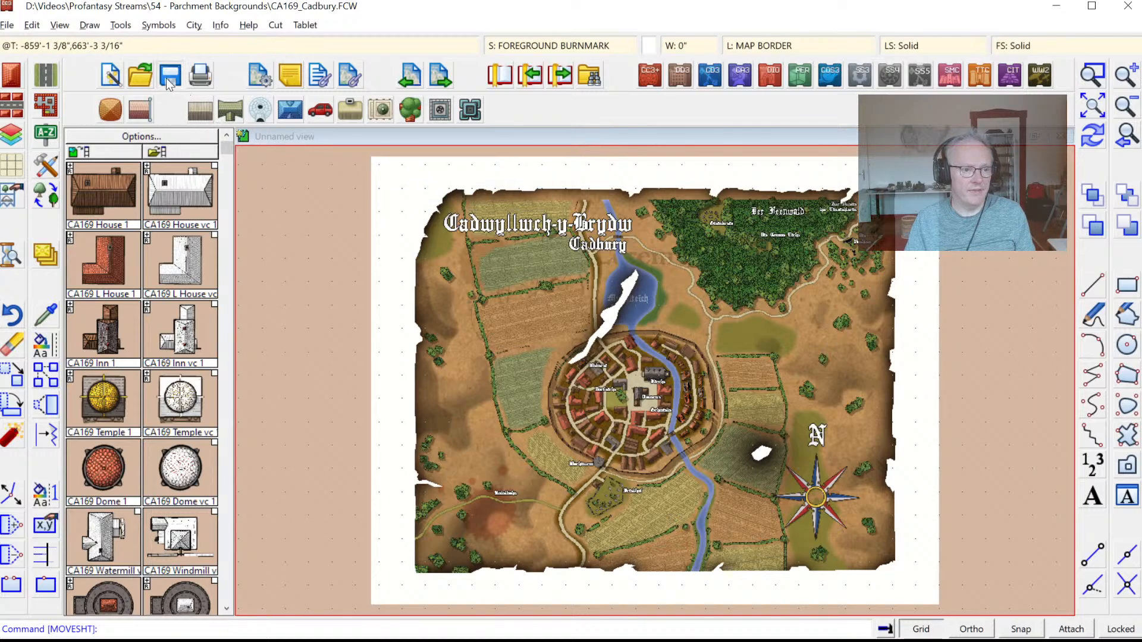
Step: Create a new overland map from the pre-defined template Annual Parchment Overland Broken 04
left_click(111, 77)
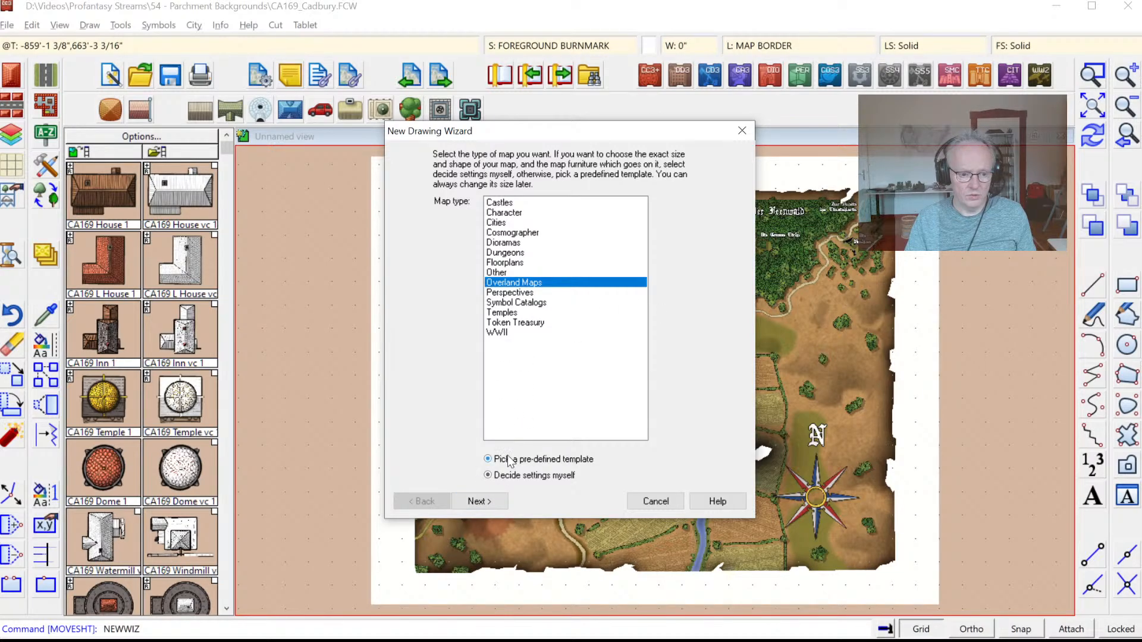
left_click(477, 501)
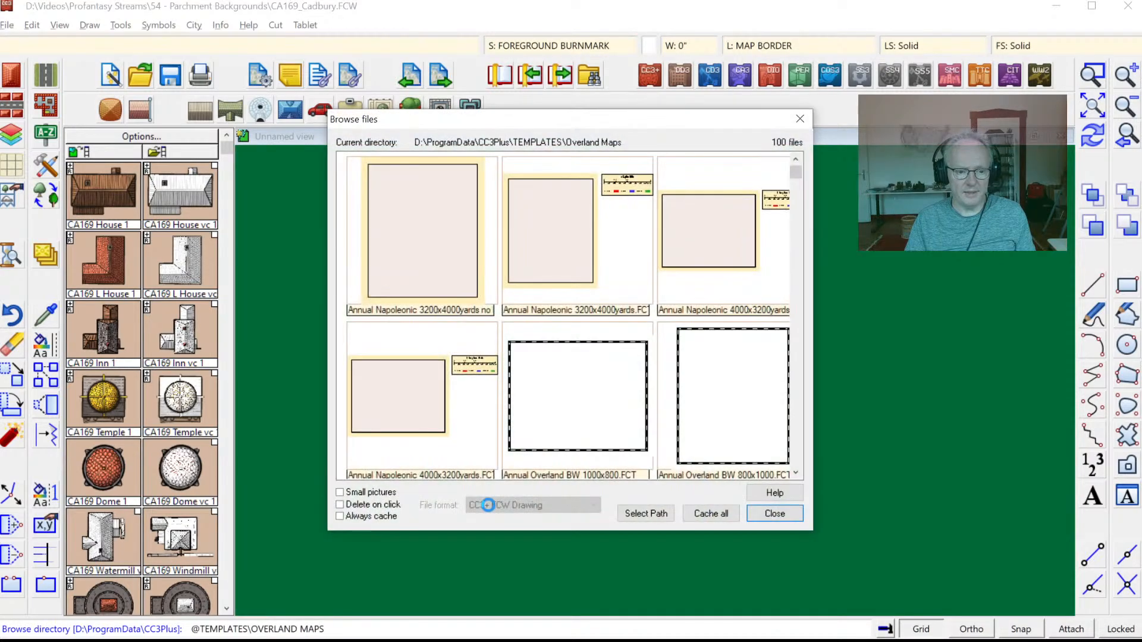
left_click_drag(796, 176, 793, 211)
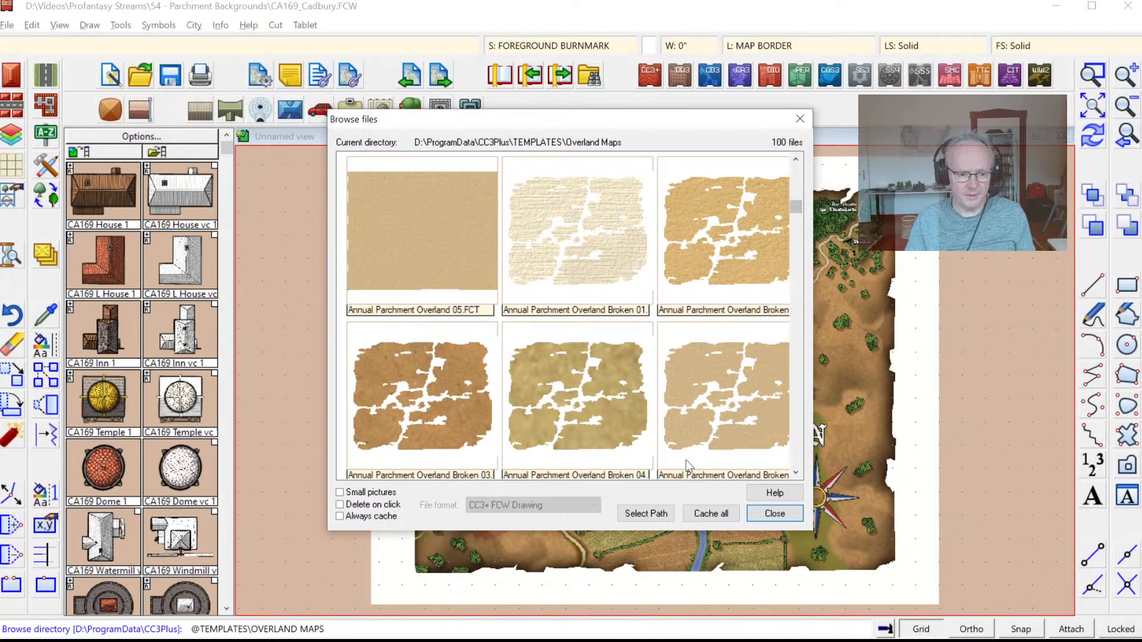
left_click(584, 388)
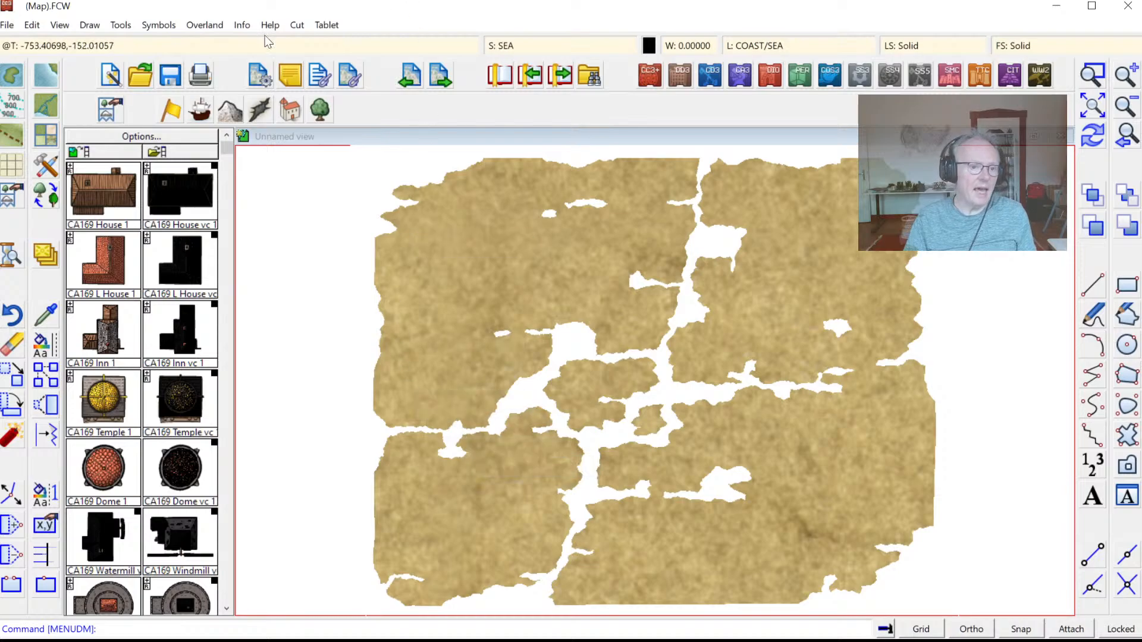
Step: Change the view-window colour to a light brown and show the full extents of the new parchment map
left_click(31, 26)
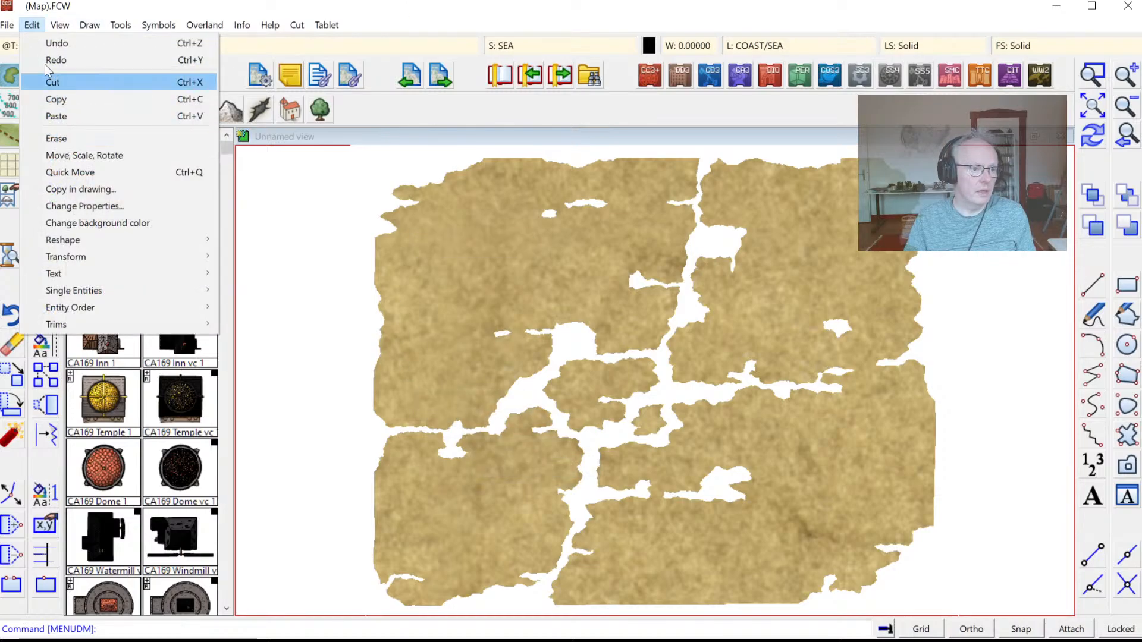
mouse_move(74, 29)
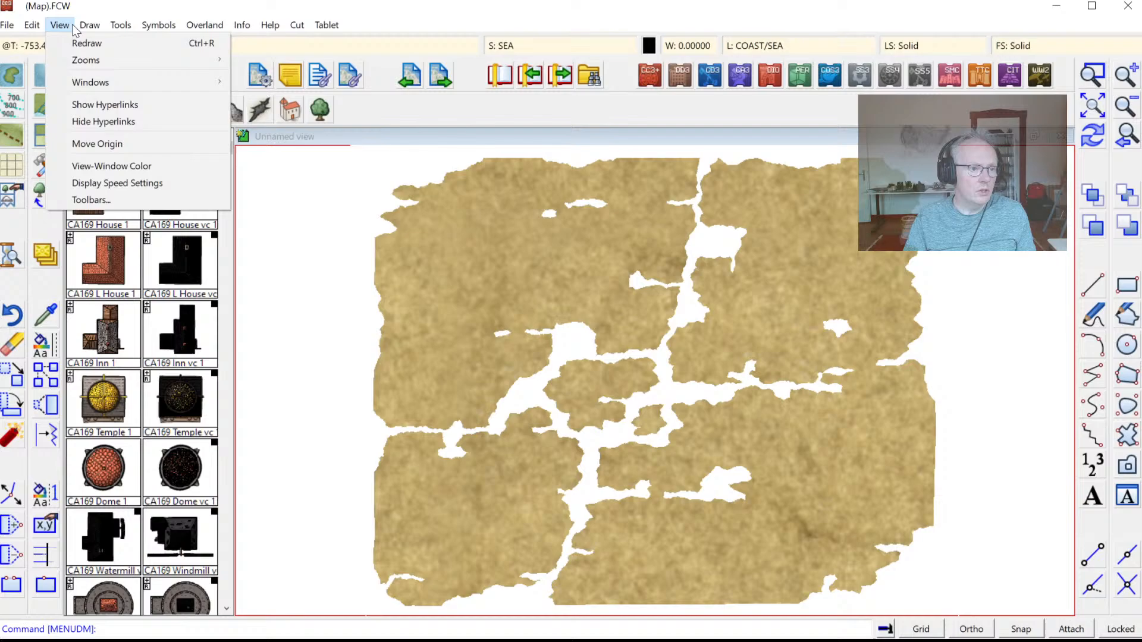
left_click(113, 166)
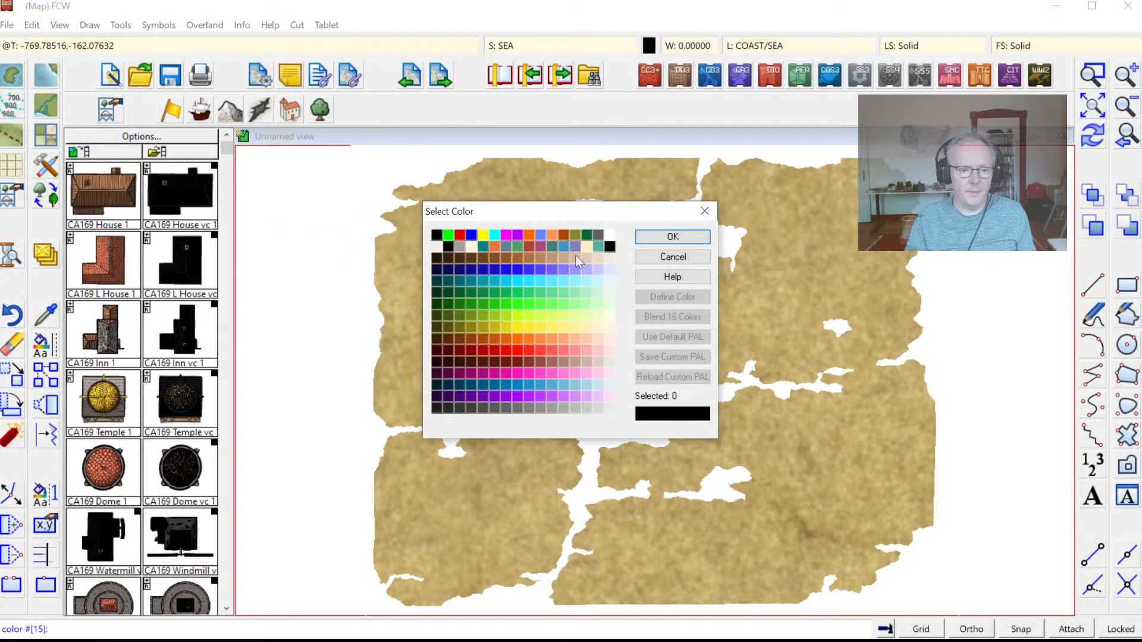
left_click(576, 256)
left_click(673, 237)
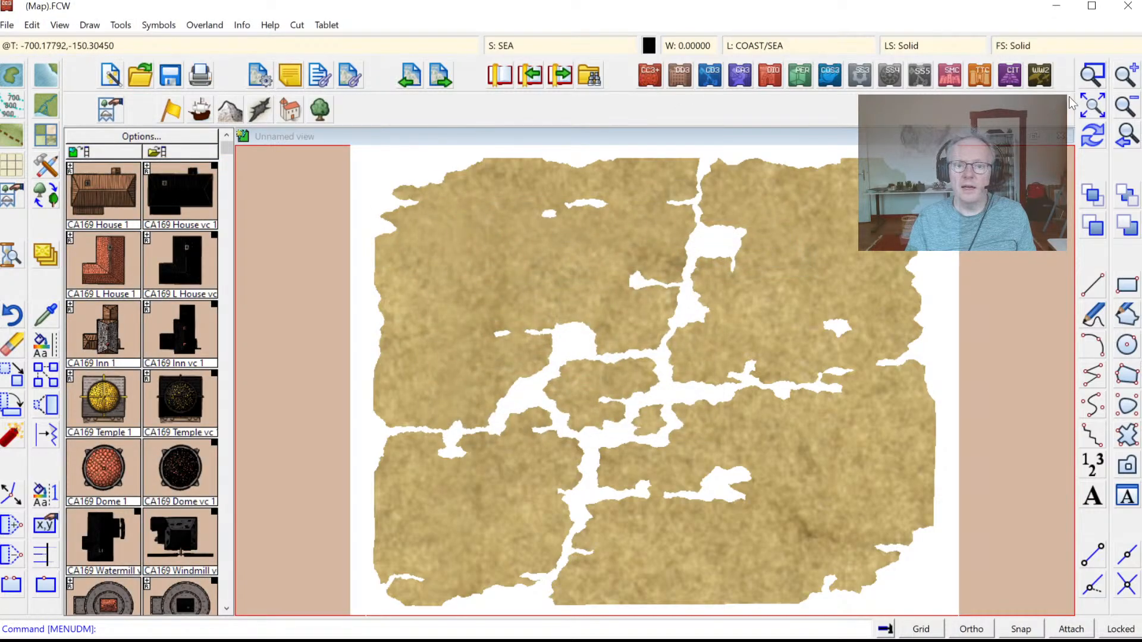
left_click(1093, 111)
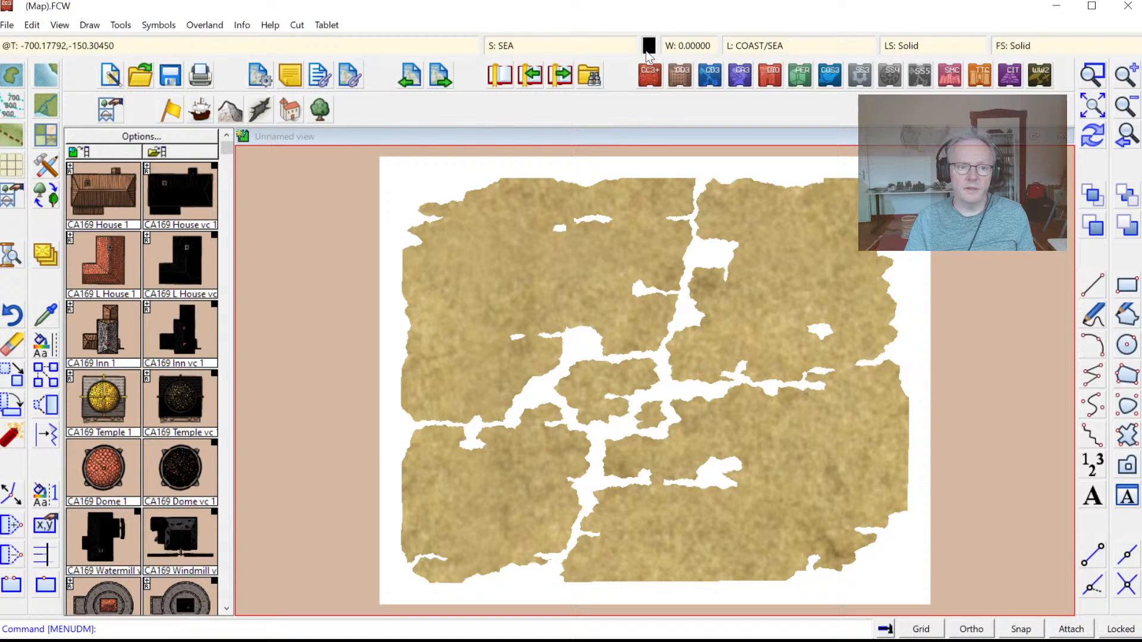
Step: Hide the BACKGROUND and FOREGROUND SCREEN sheets to isolate the broken parchment mask
left_click(539, 44)
left_click(442, 203)
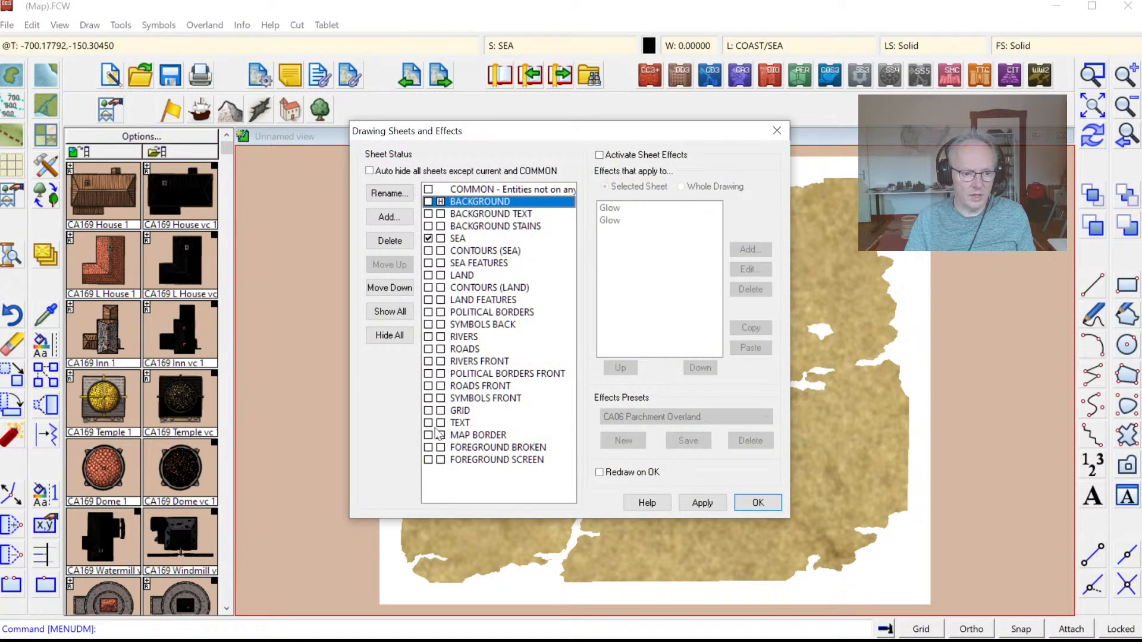
left_click(440, 461)
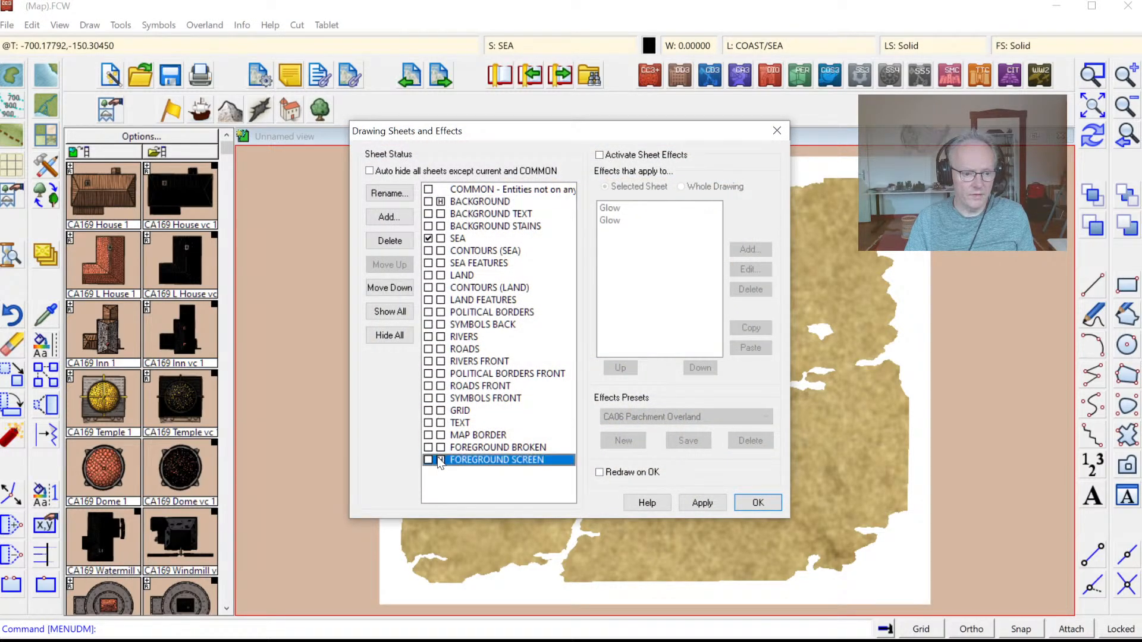
left_click(757, 503)
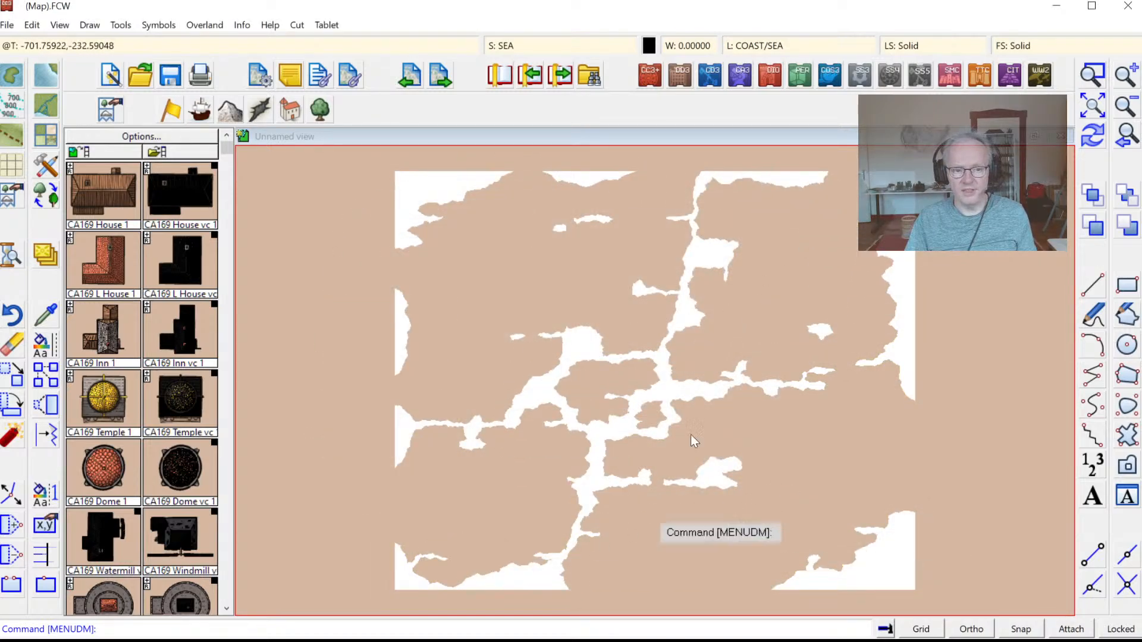
Step: Check the effects on the FOREGROUND BROKEN sheet and show all sheets again
left_click(513, 43)
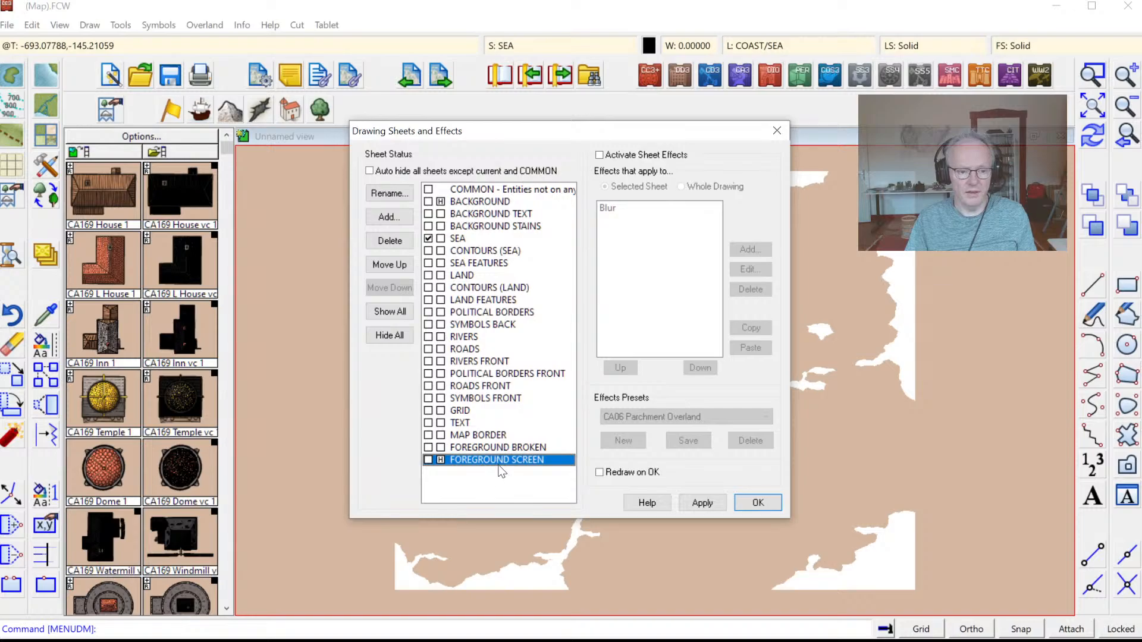
left_click(498, 446)
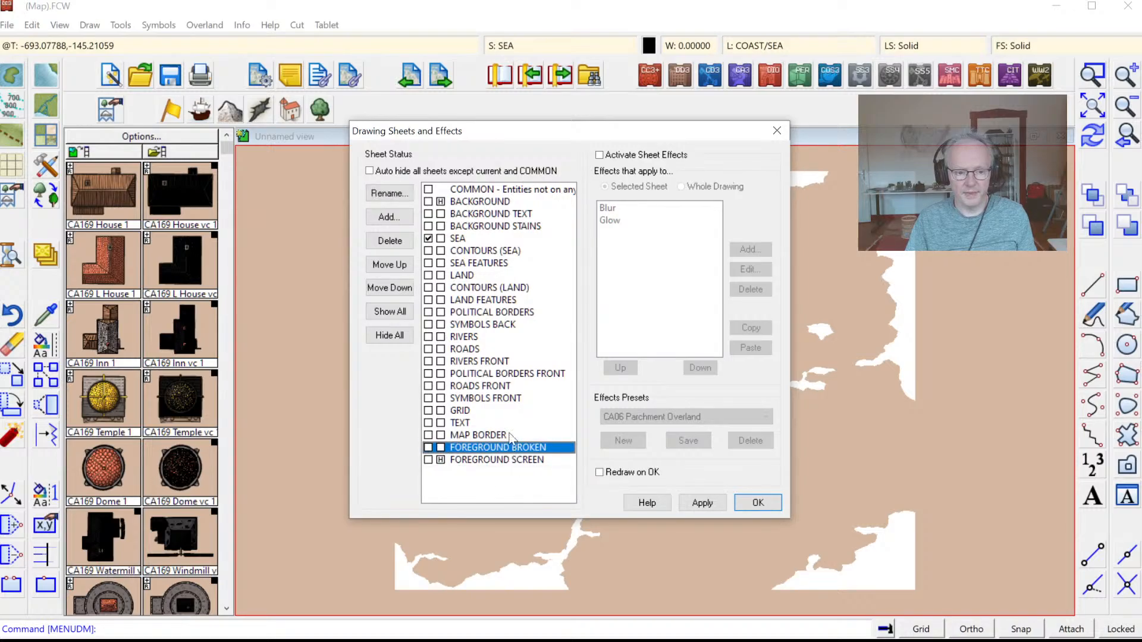
left_click(746, 500)
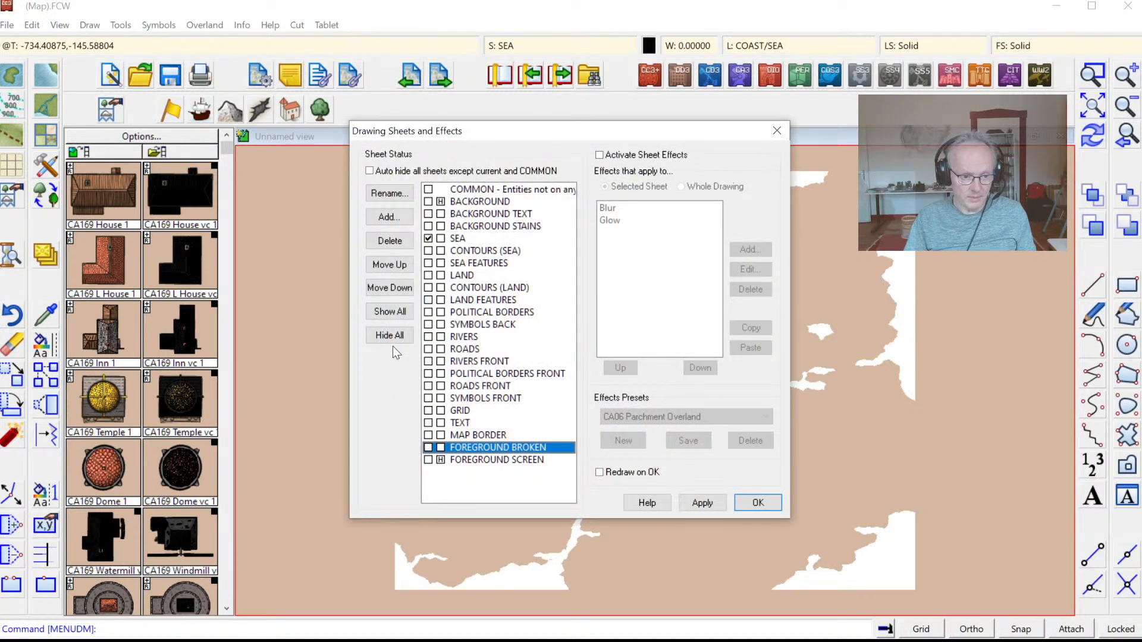
left_click(391, 313)
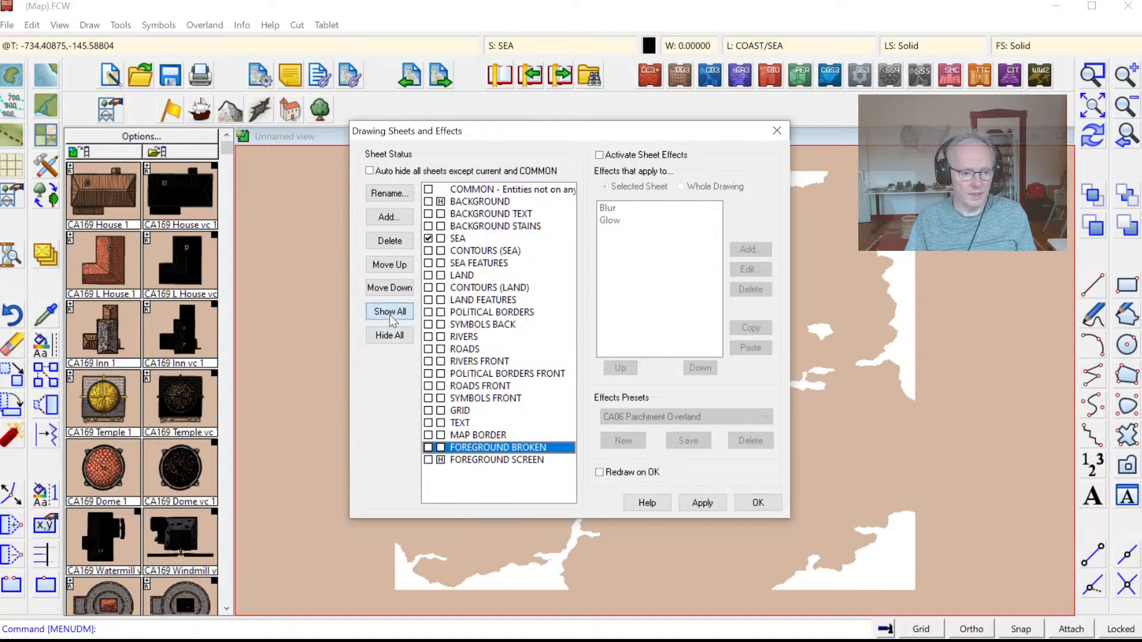
left_click(754, 502)
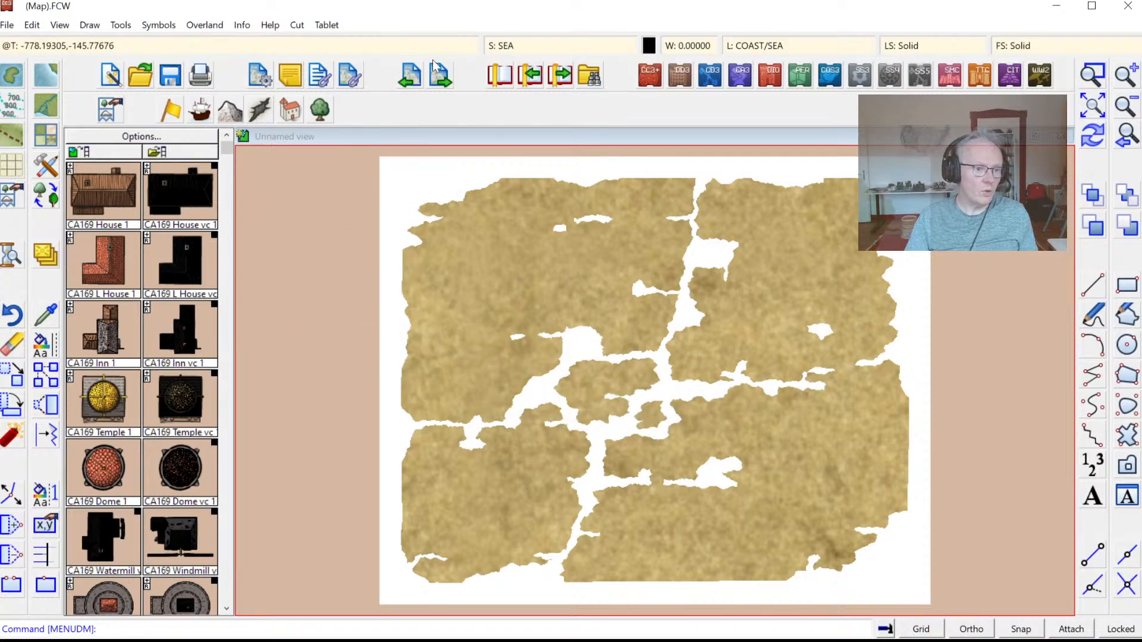
Step: Load the mountain symbols, pick Mtns Small 01 for placement and set its scale to 0.25
left_click(233, 110)
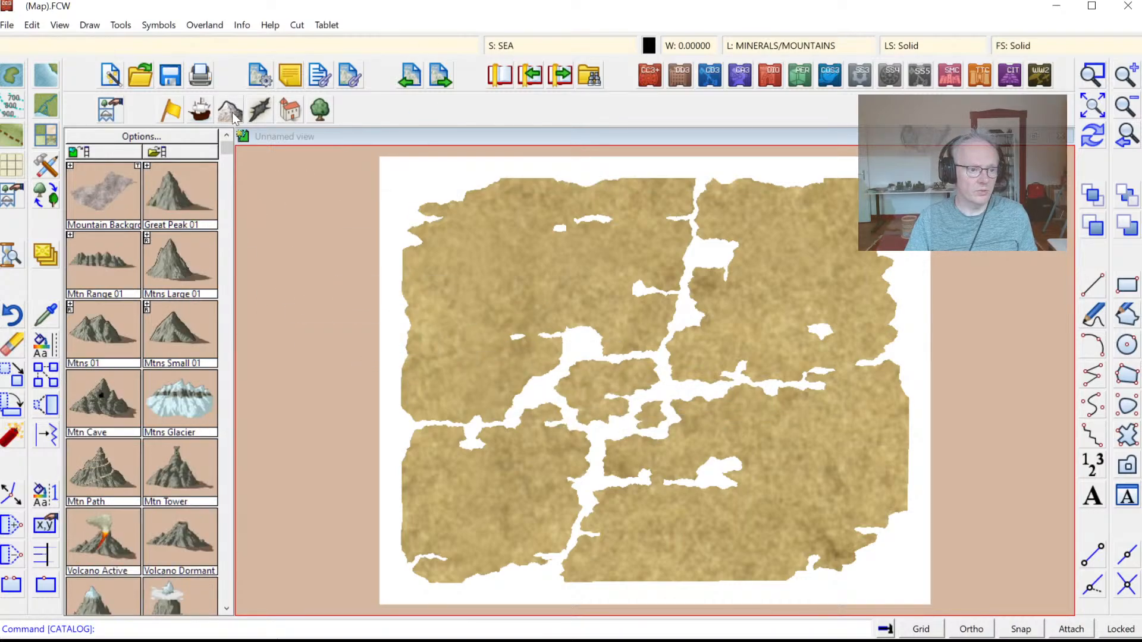
left_click(149, 363)
right_click(667, 344)
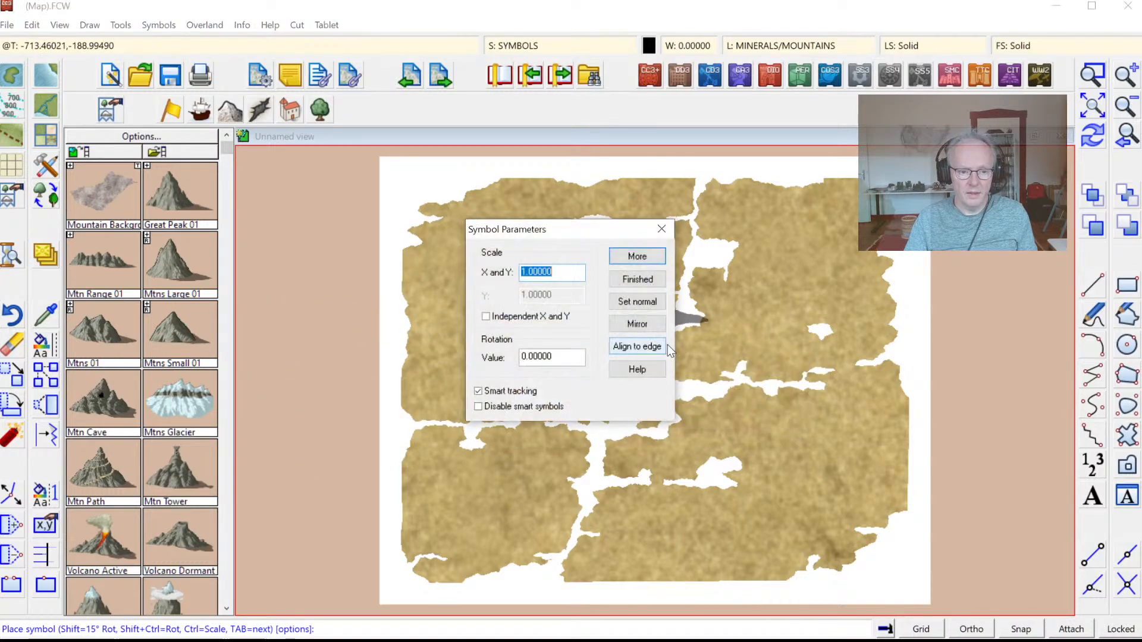
type(".25")
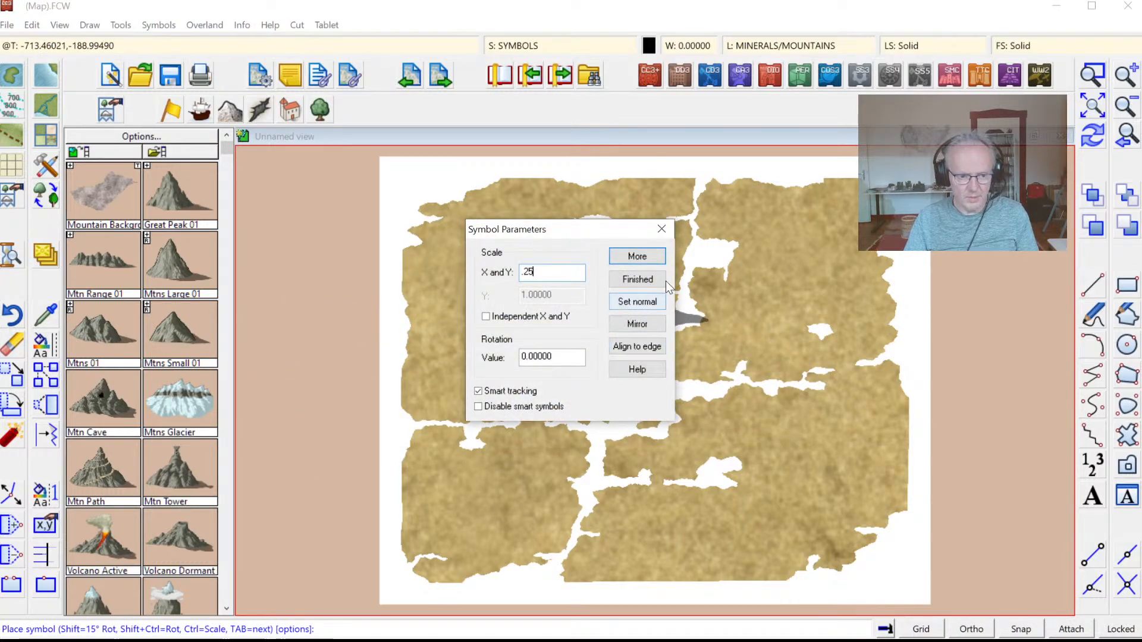
left_click(637, 279)
Step: Move the SYMBOLS sheet up the sheet order to sit directly after SYMBOLS BACK, ahead of RIVERS
left_click(510, 45)
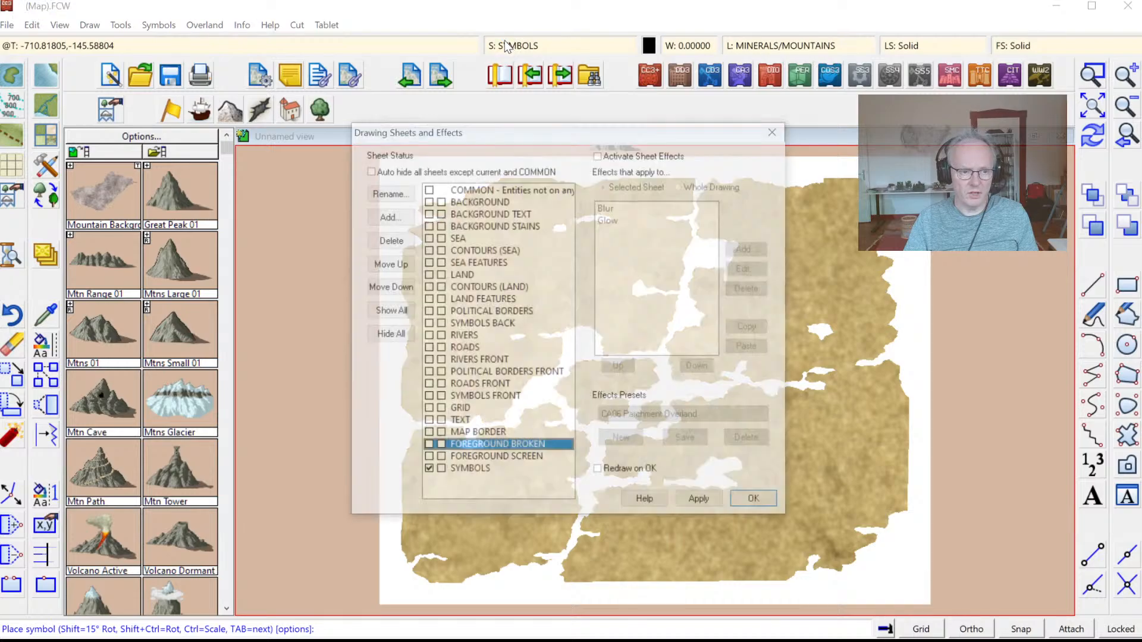
left_click(464, 471)
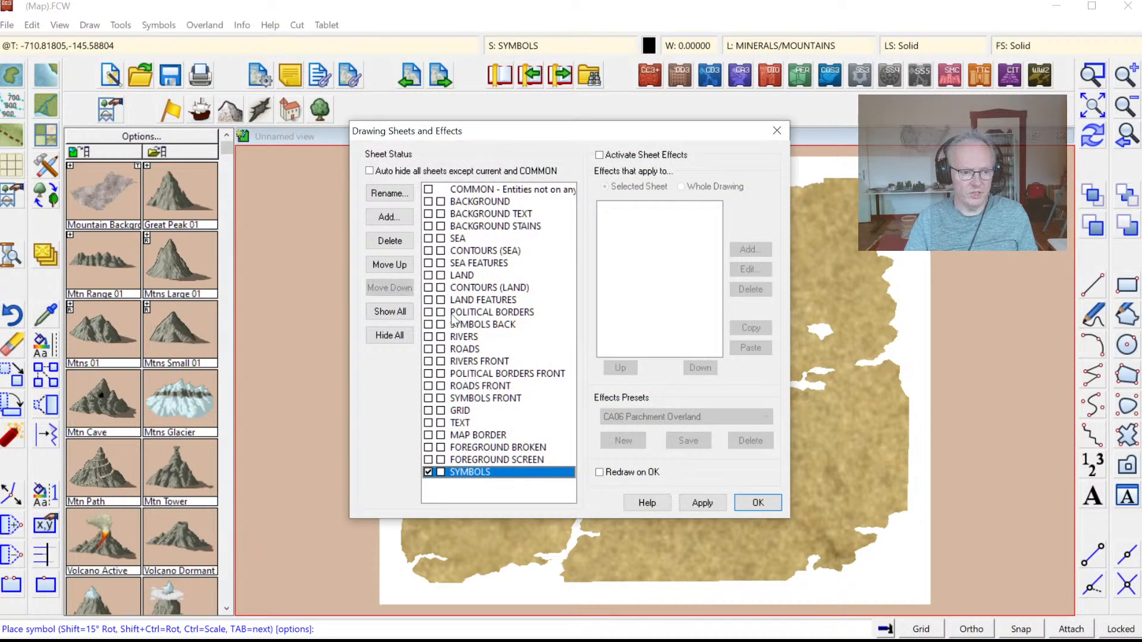
left_click(399, 267)
left_click(399, 267)
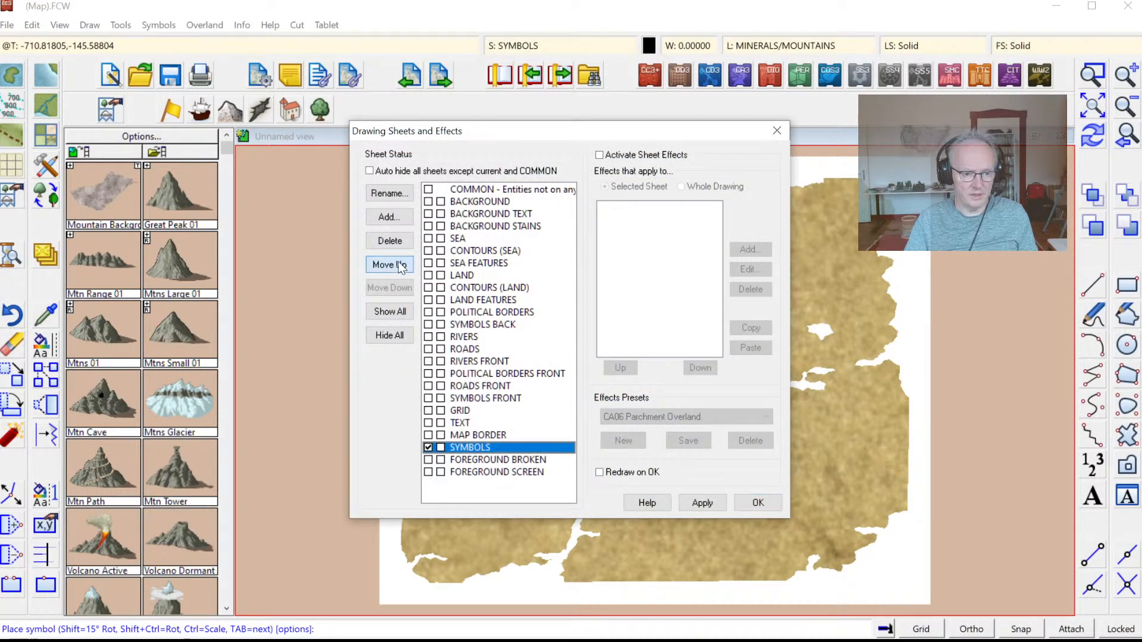
left_click(399, 267)
left_click(399, 267)
left_click(399, 267)
left_click(399, 267)
left_click(399, 267)
left_click(399, 267)
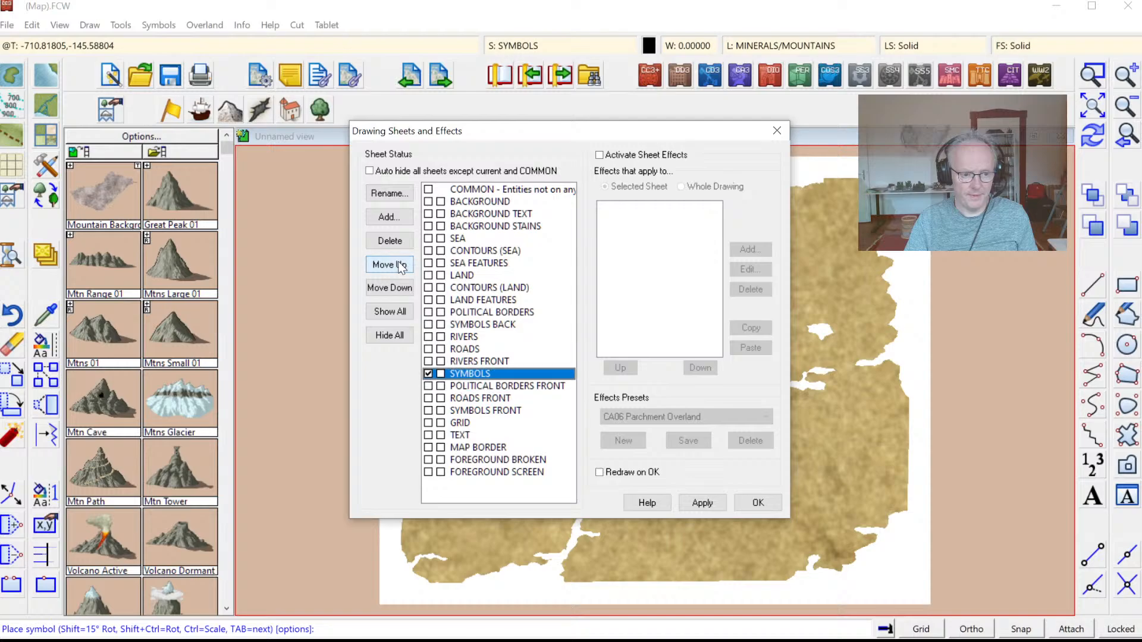
left_click(399, 267)
left_click(399, 267)
left_click(399, 267)
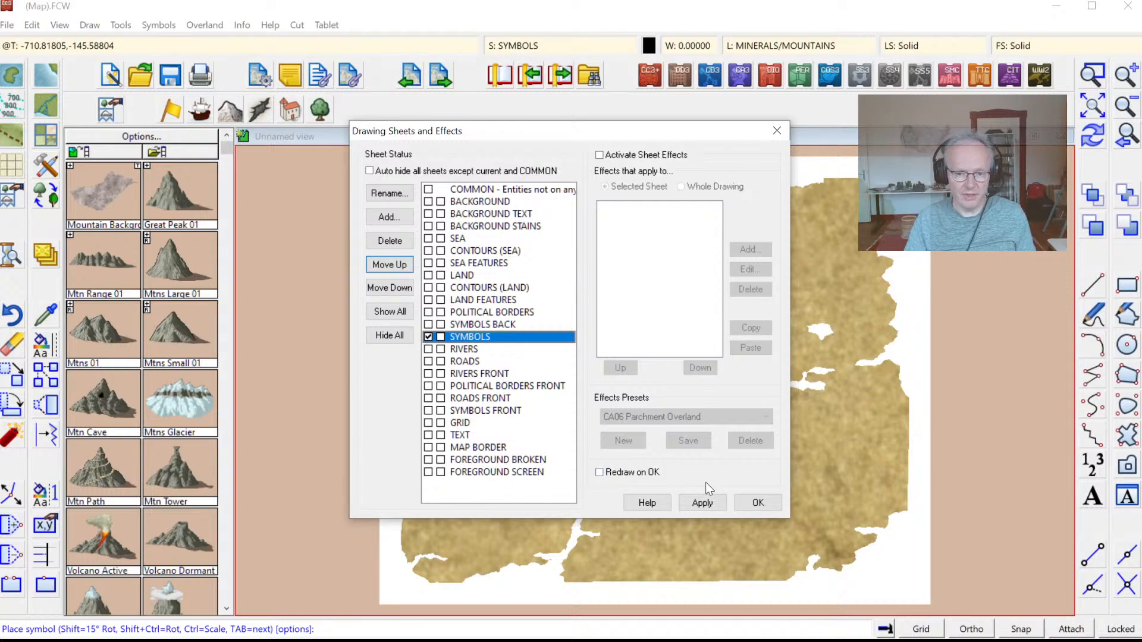
left_click(755, 505)
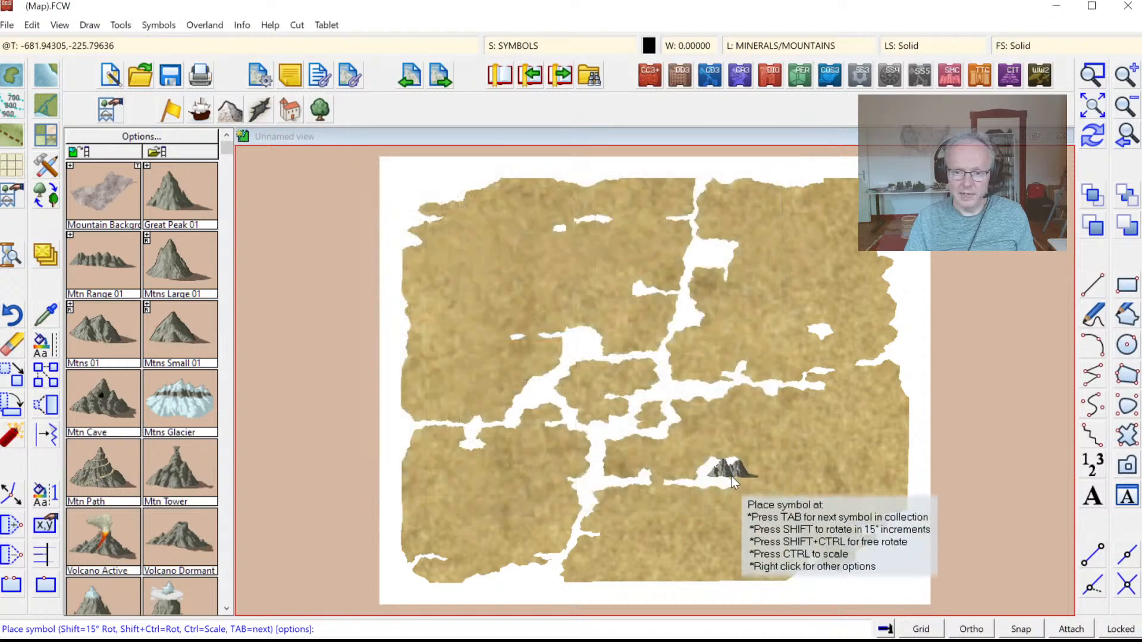
Step: Place a chain of small mountains diagonally from the upper-left parchment piece across the central tears, and finish the placement
left_click(539, 280)
left_click(564, 288)
left_click(569, 298)
left_click(580, 295)
left_click(589, 300)
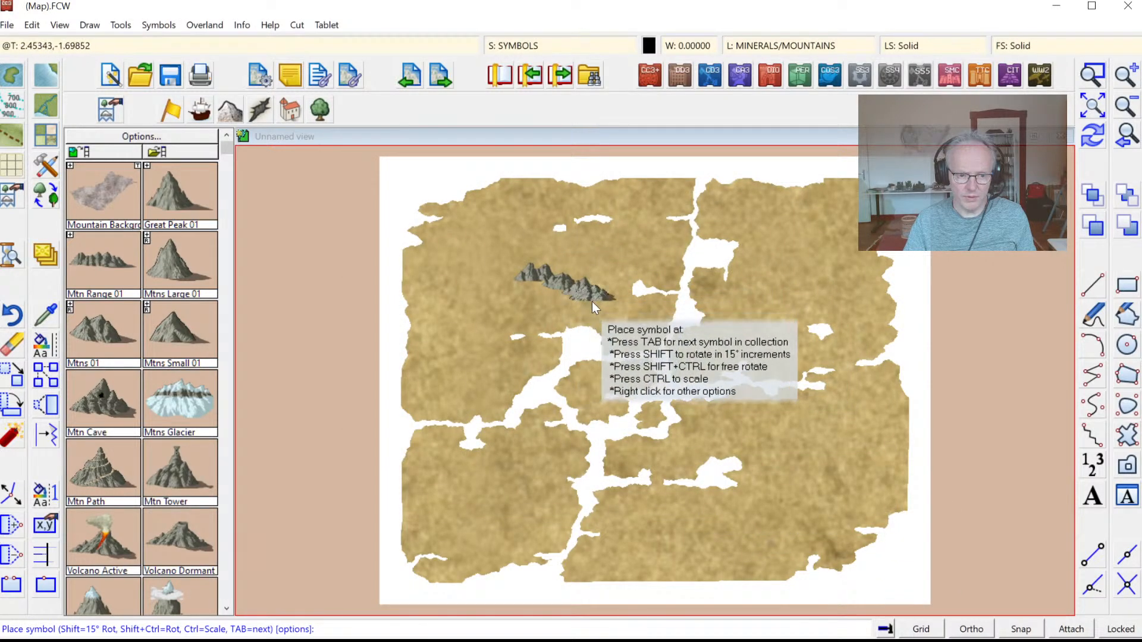
left_click(602, 301)
left_click(593, 313)
left_click(583, 320)
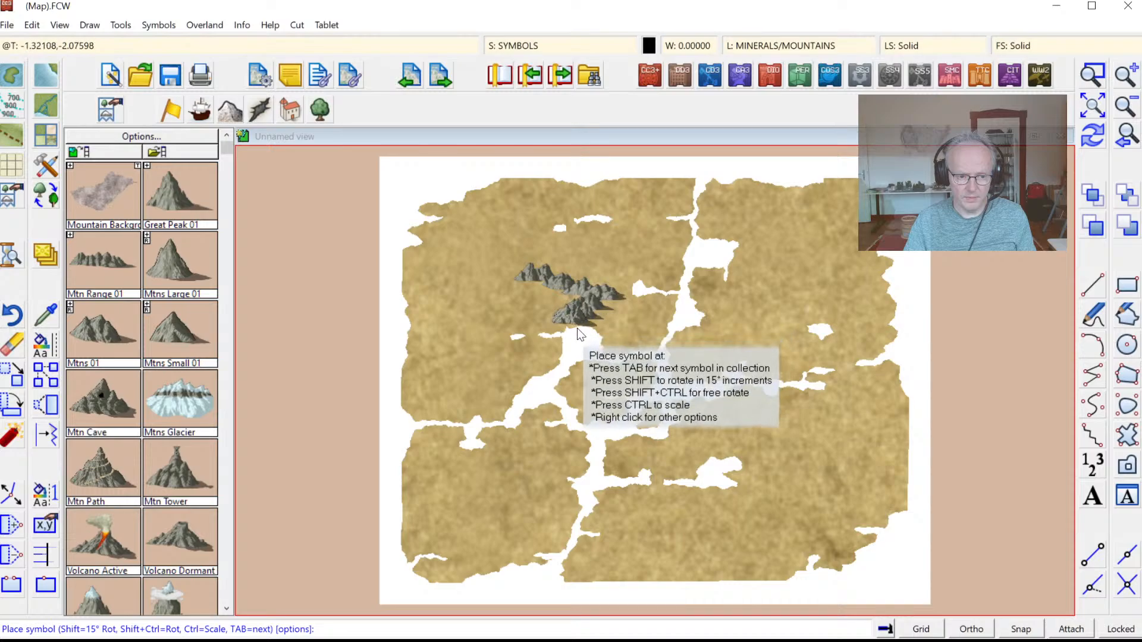
left_click(581, 330)
left_click(593, 337)
left_click(604, 345)
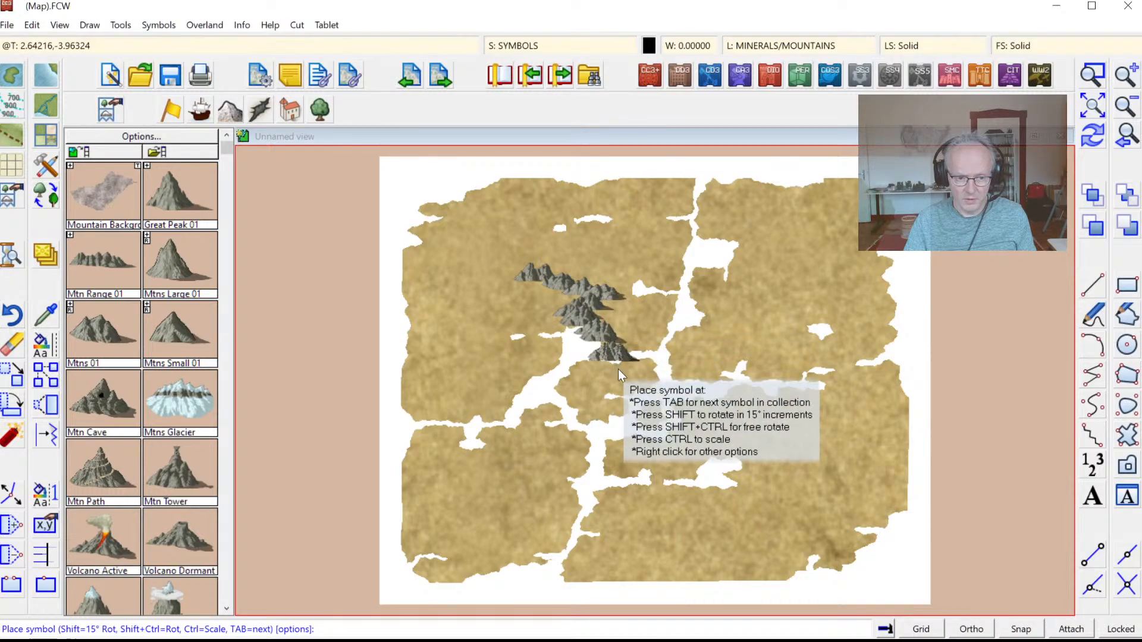
left_click(619, 374)
left_click(635, 379)
left_click(653, 389)
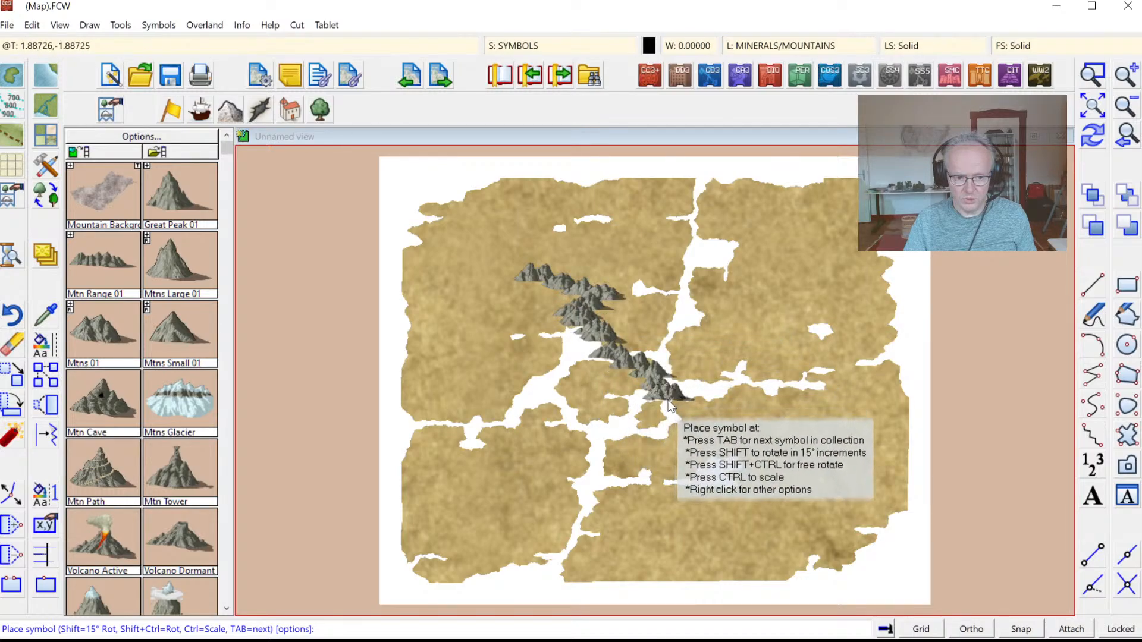
left_click(689, 415)
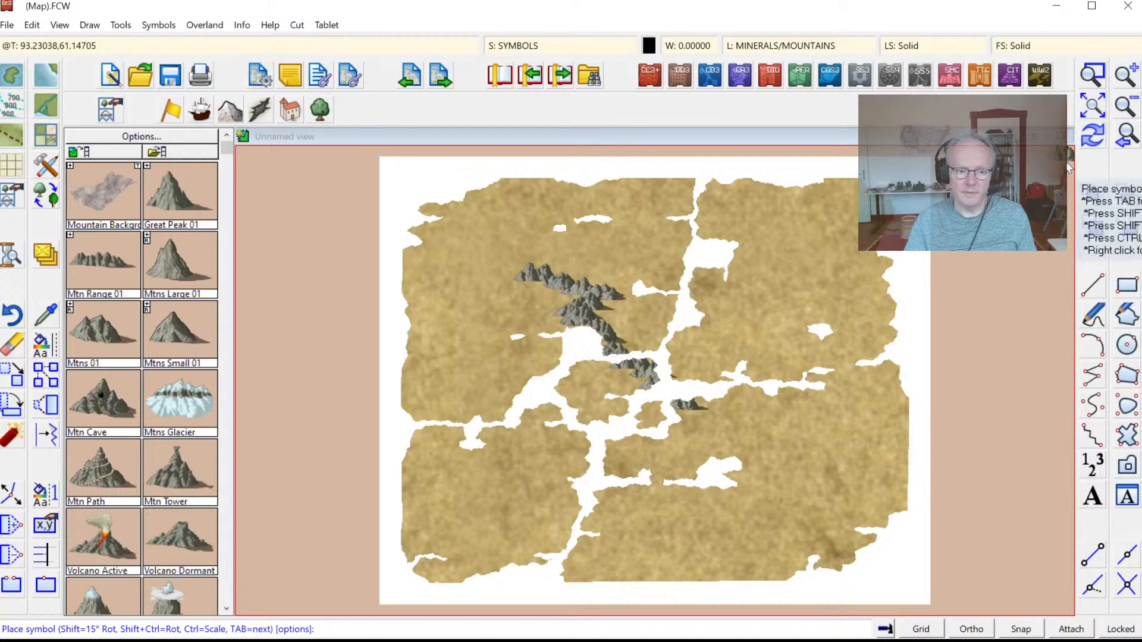
right_click(684, 347)
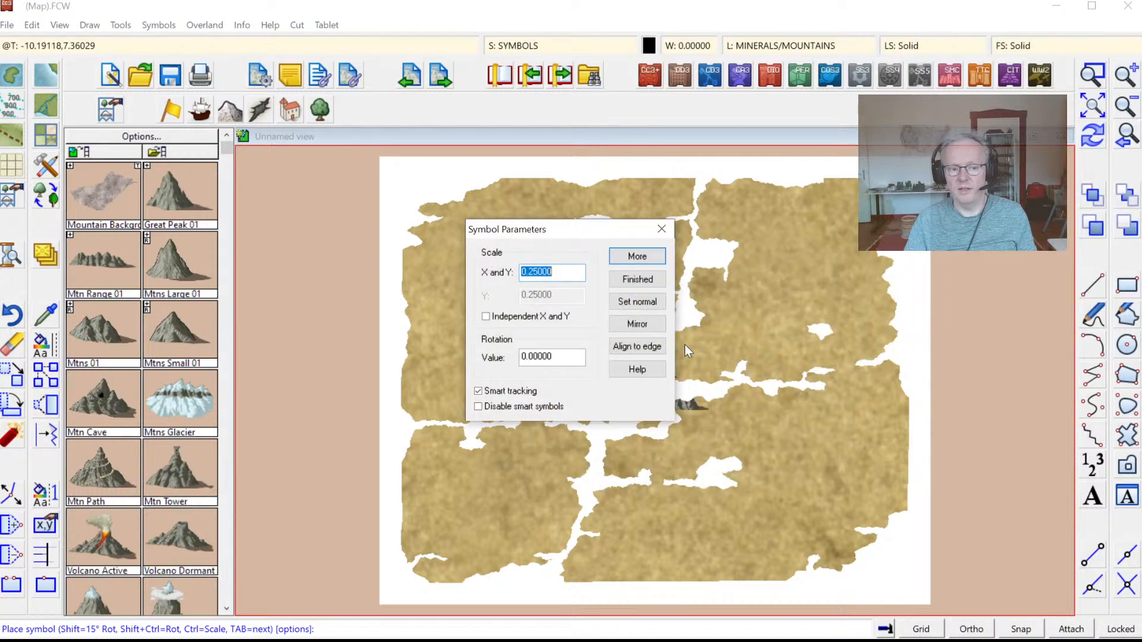
left_click(654, 278)
Step: Inspect the mountains along the tears, and hide the FOREGROUND BROKEN and FOREGROUND SCREEN sheets to expose the whole range
left_click(1094, 71)
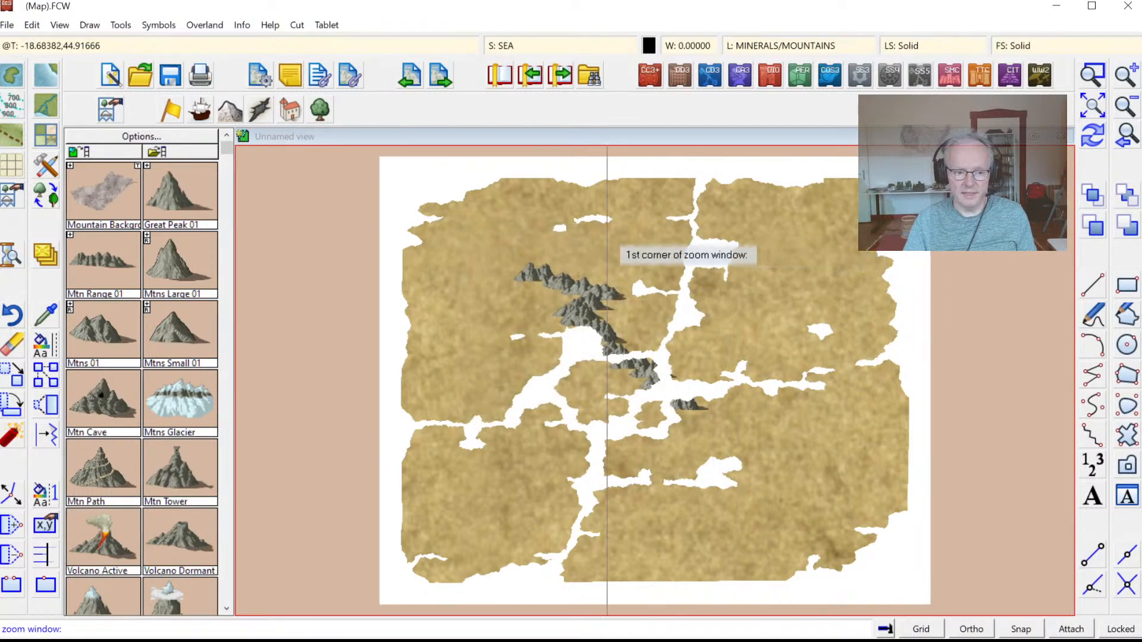
left_click(478, 270)
left_click(736, 448)
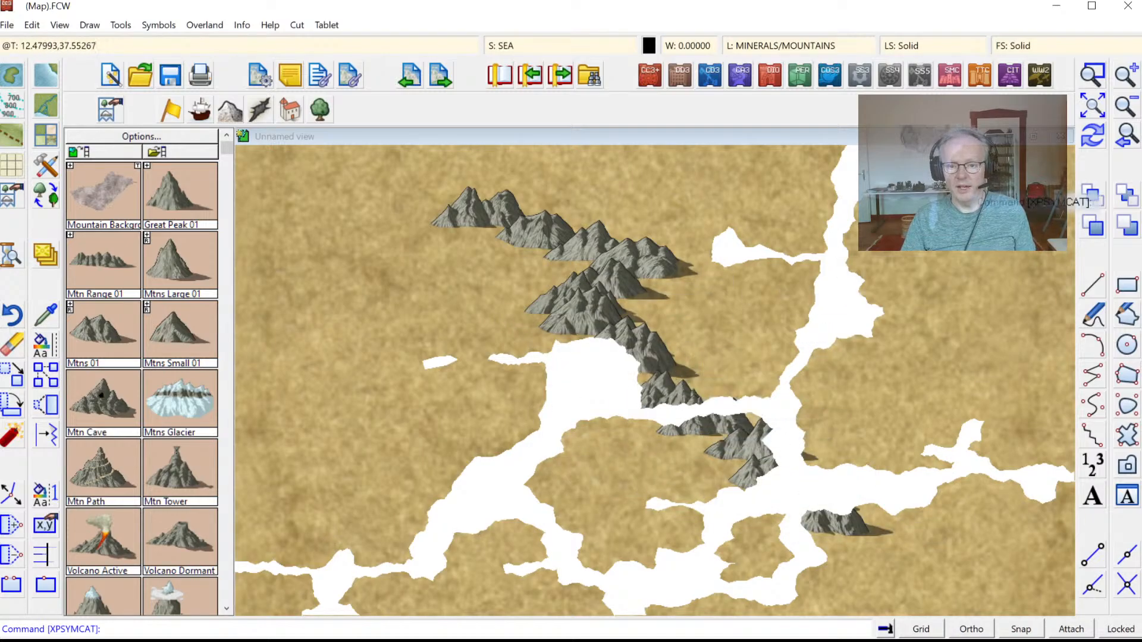
left_click(1092, 106)
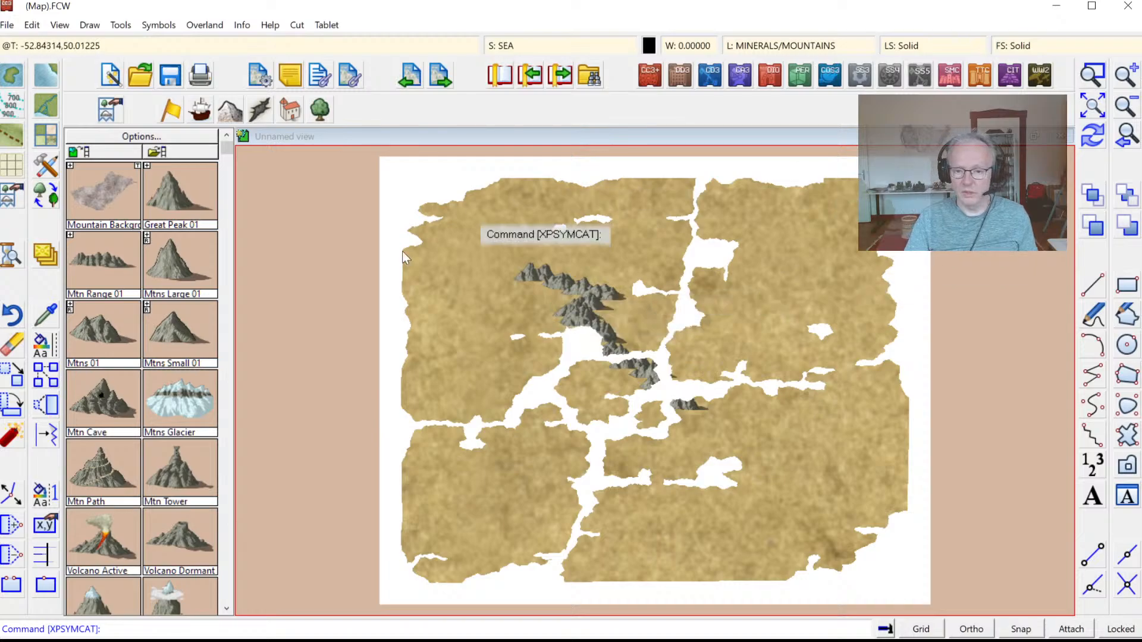
left_click(522, 46)
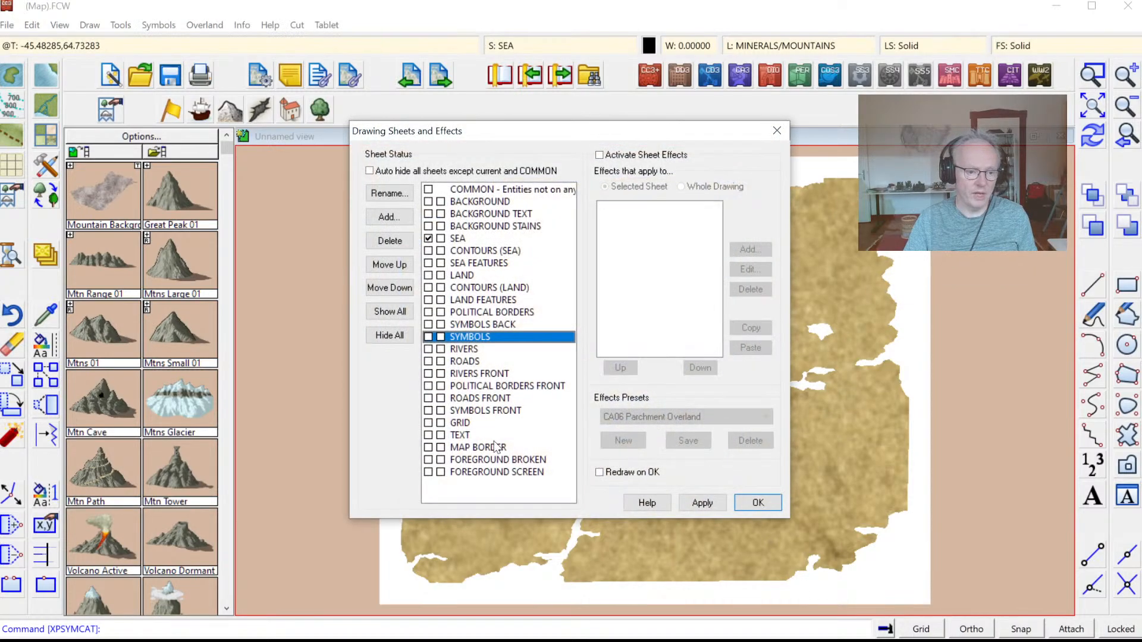
left_click(440, 460)
left_click(440, 471)
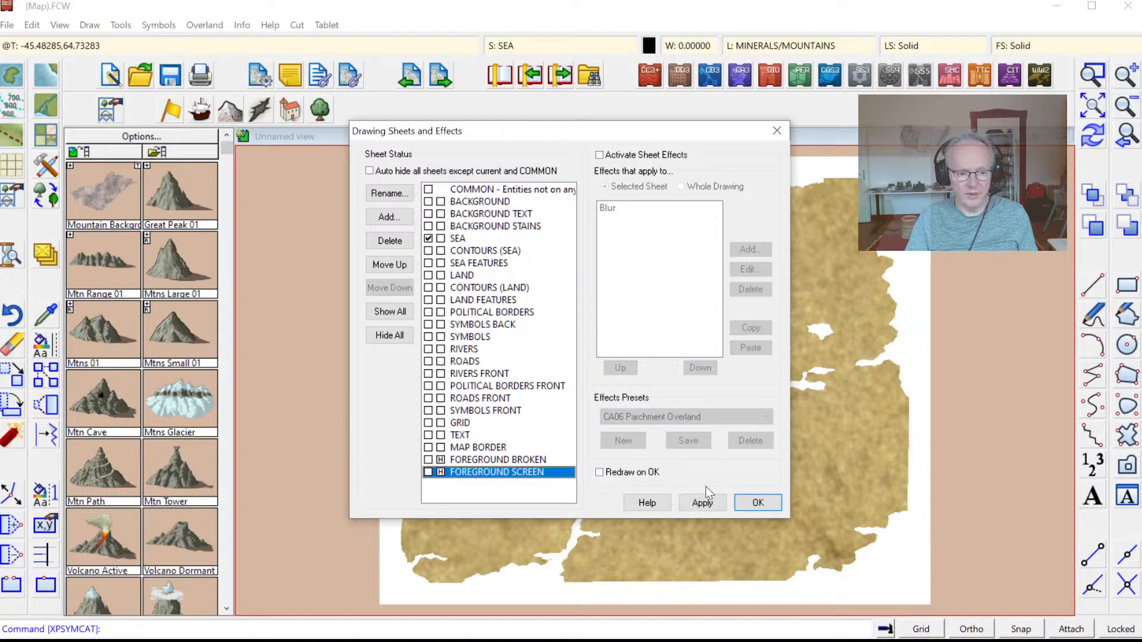
left_click(756, 502)
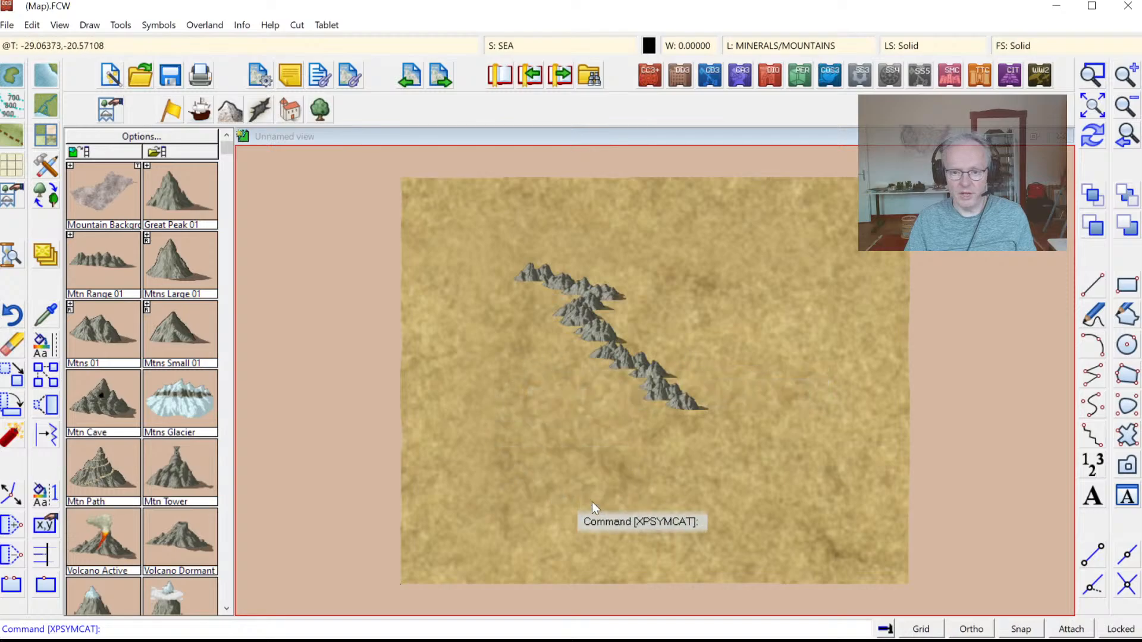
Step: Show the FOREGROUND BROKEN and FOREGROUND SCREEN sheets again
left_click(509, 48)
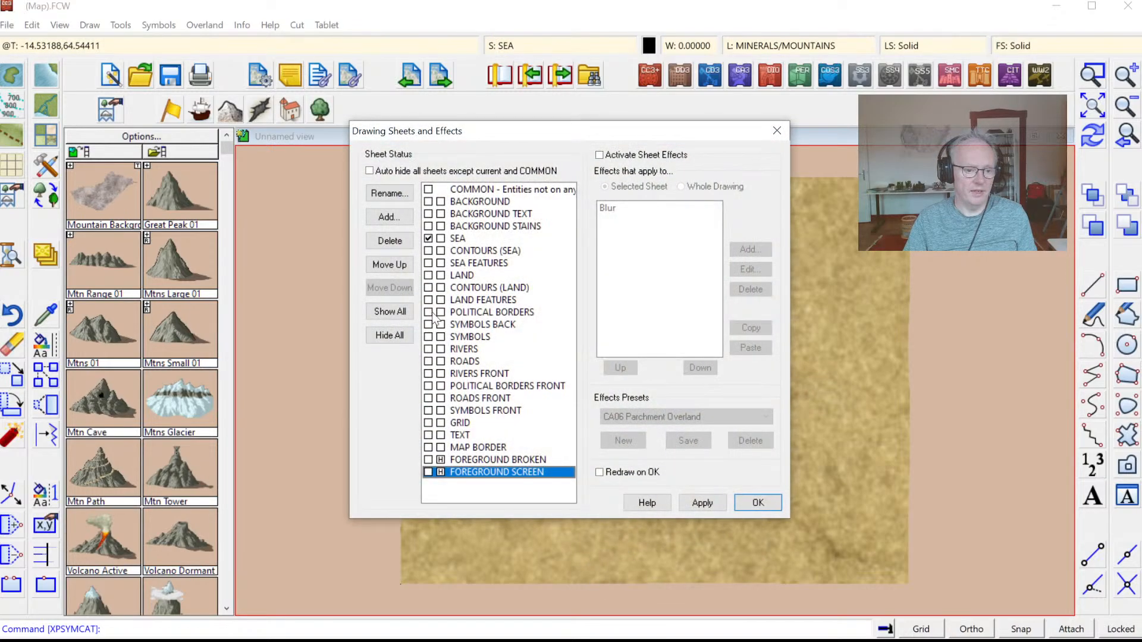
left_click(440, 460)
left_click(441, 471)
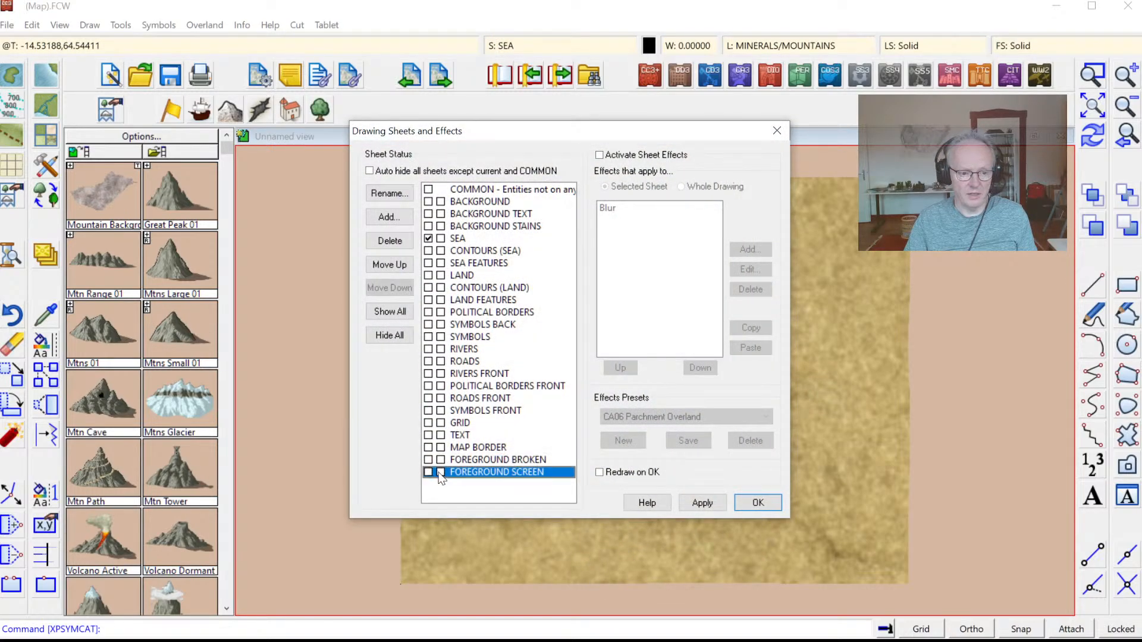
left_click(758, 503)
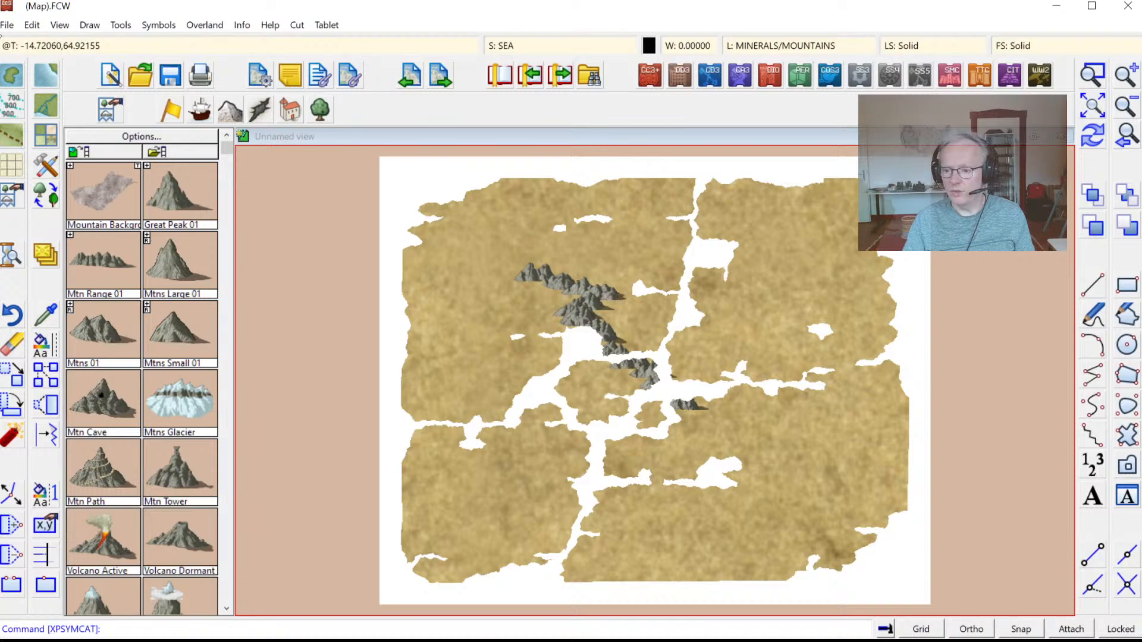
Step: Reopen CA169_Cadbury.FCW, cancelling the save of the overland map, and activate the Cadbury map's sheet effects
left_click(7, 25)
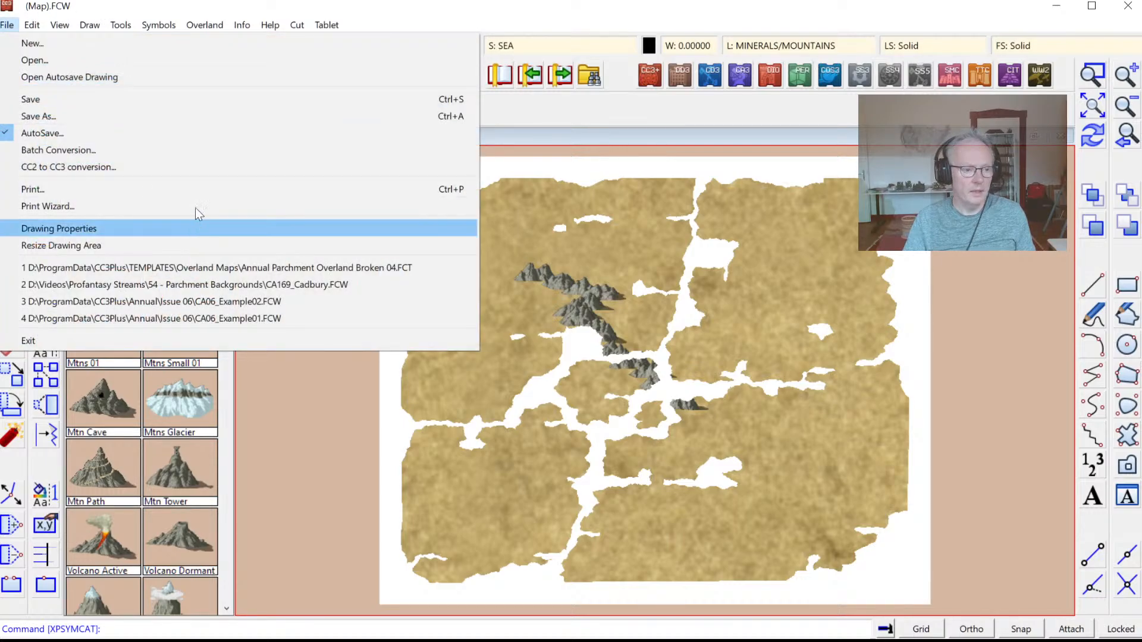
left_click(191, 285)
key("Return")
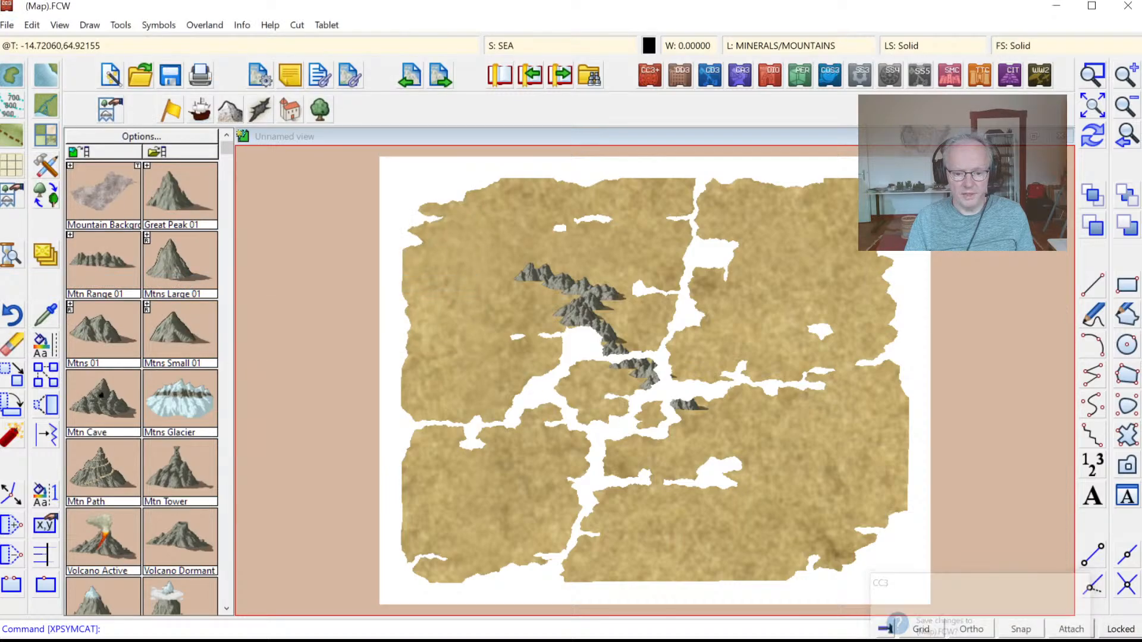
left_click(678, 416)
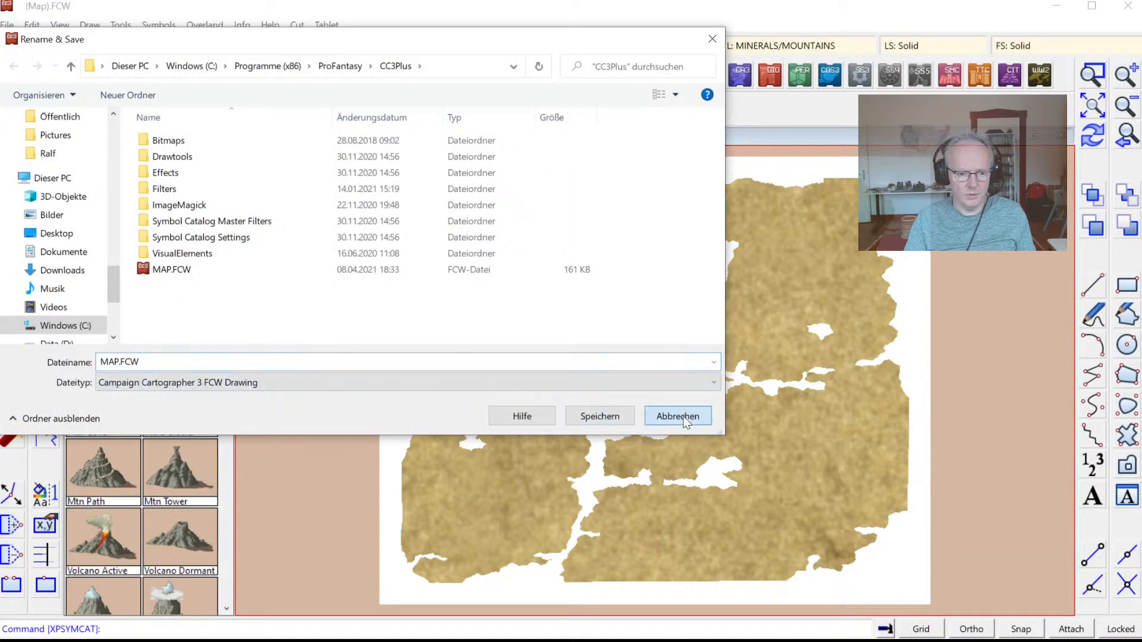
left_click(140, 74)
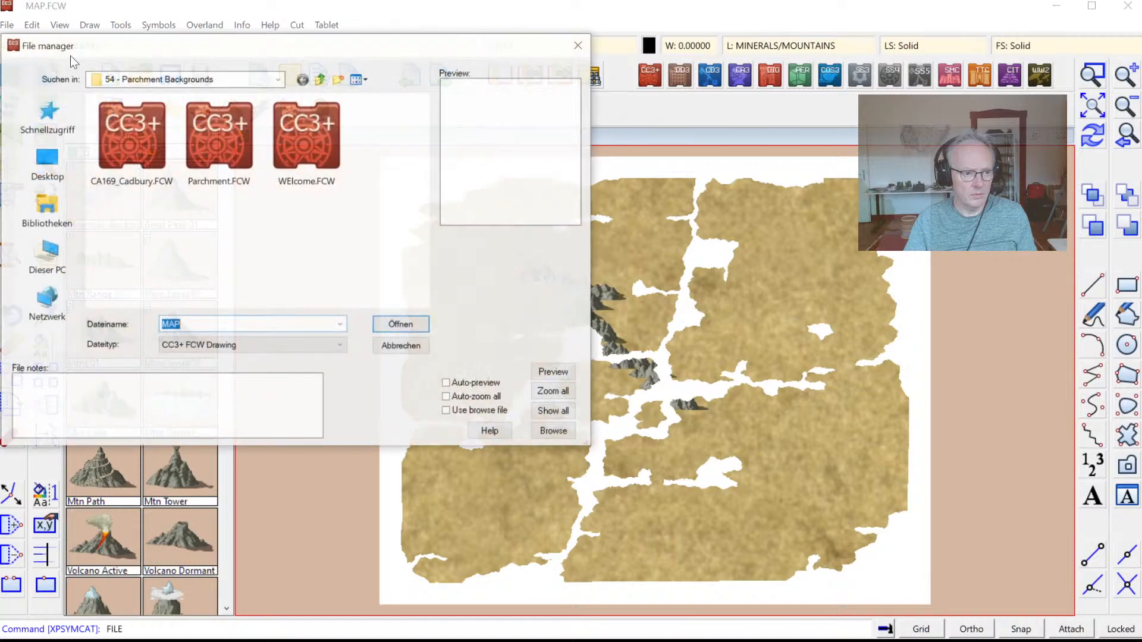
double_click(131, 148)
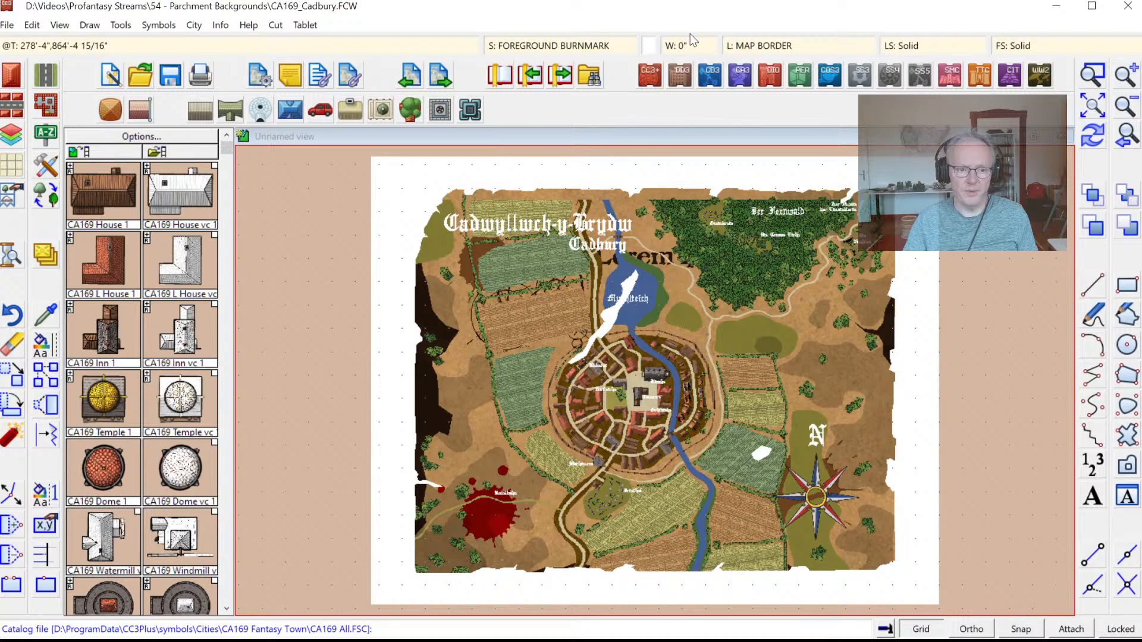
left_click(537, 46)
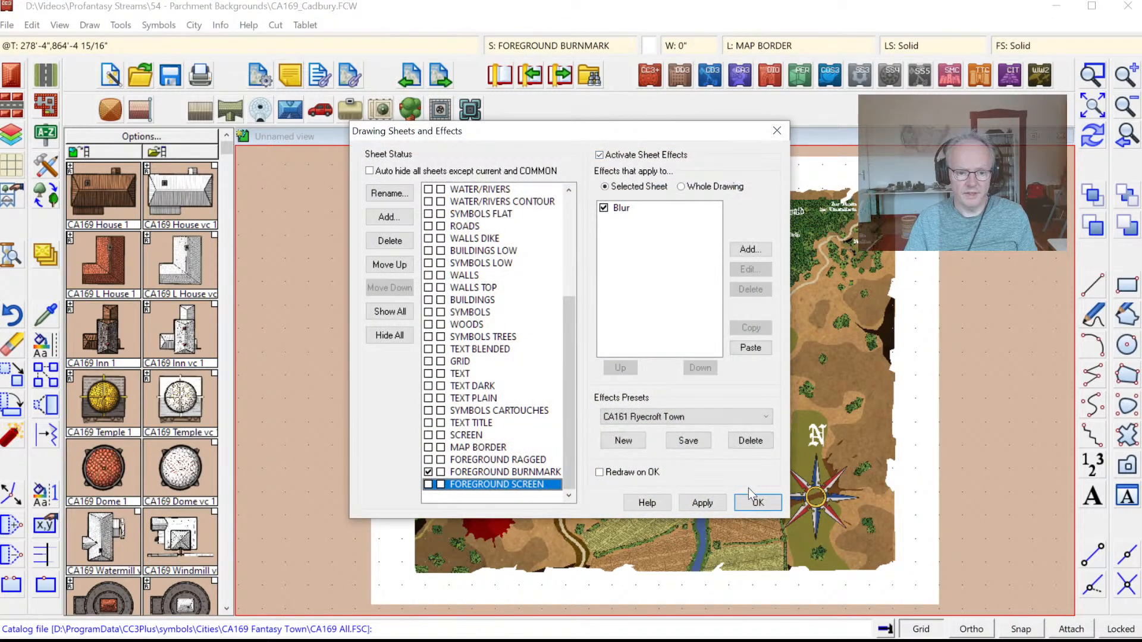
left_click(754, 501)
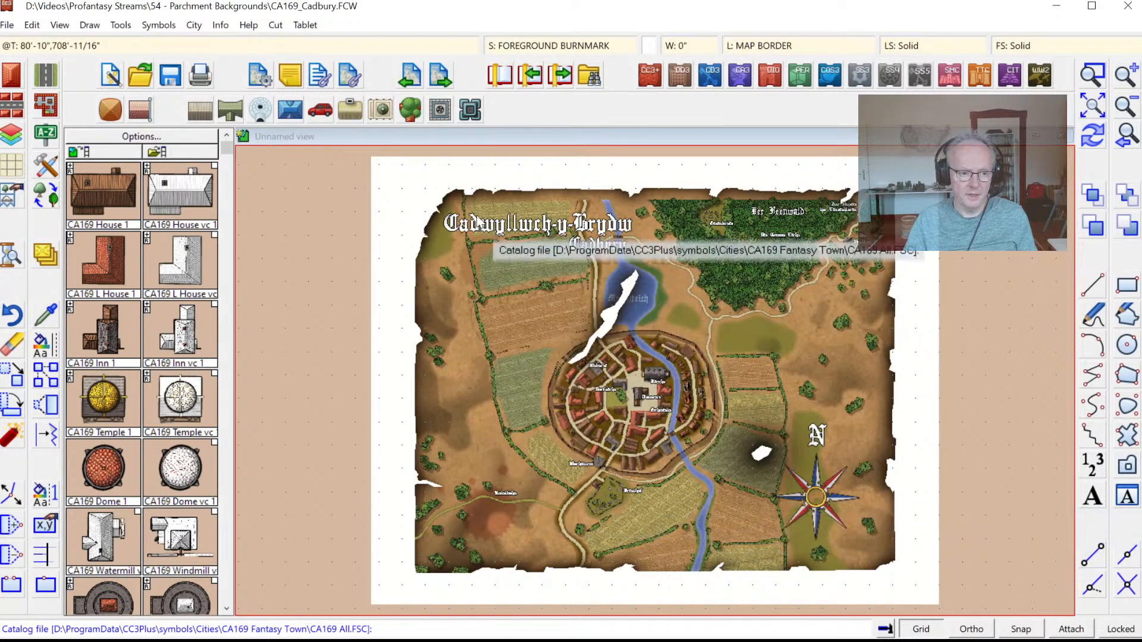
Step: Begin saving the Cadbury map as a Rectangular section PNG file named CA169_Cadbury.PNG
left_click(8, 25)
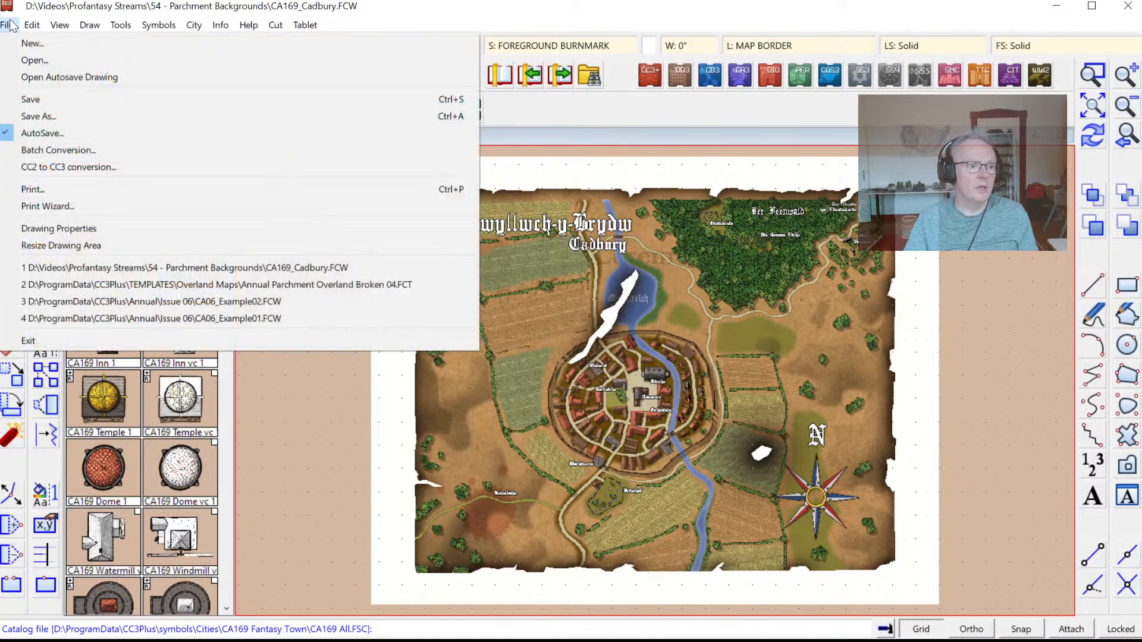
left_click(30, 116)
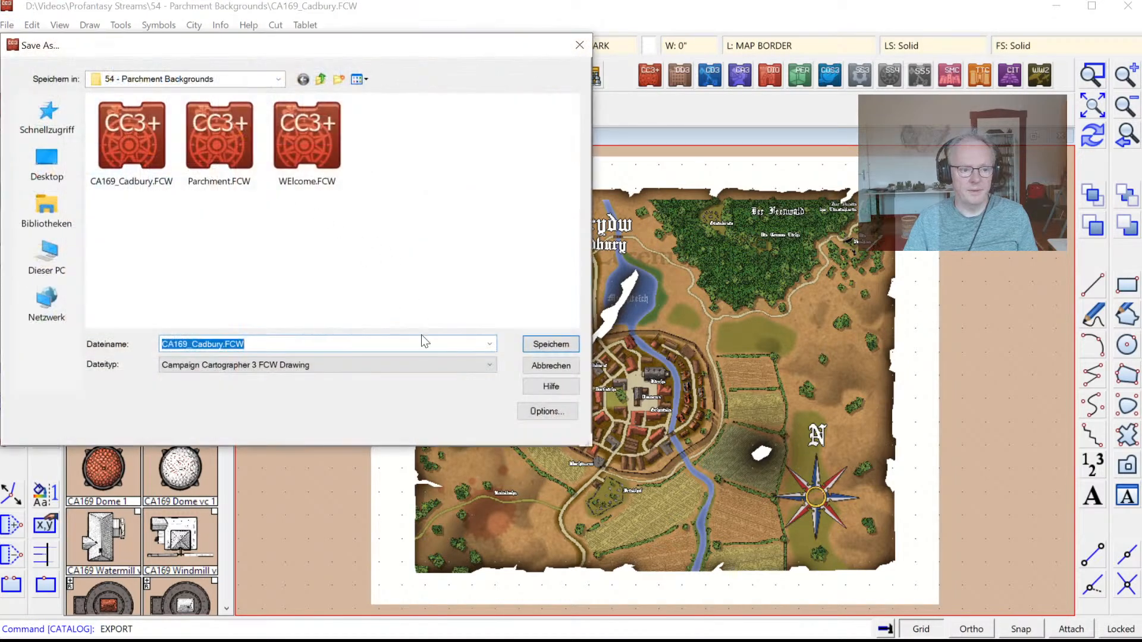
left_click(306, 365)
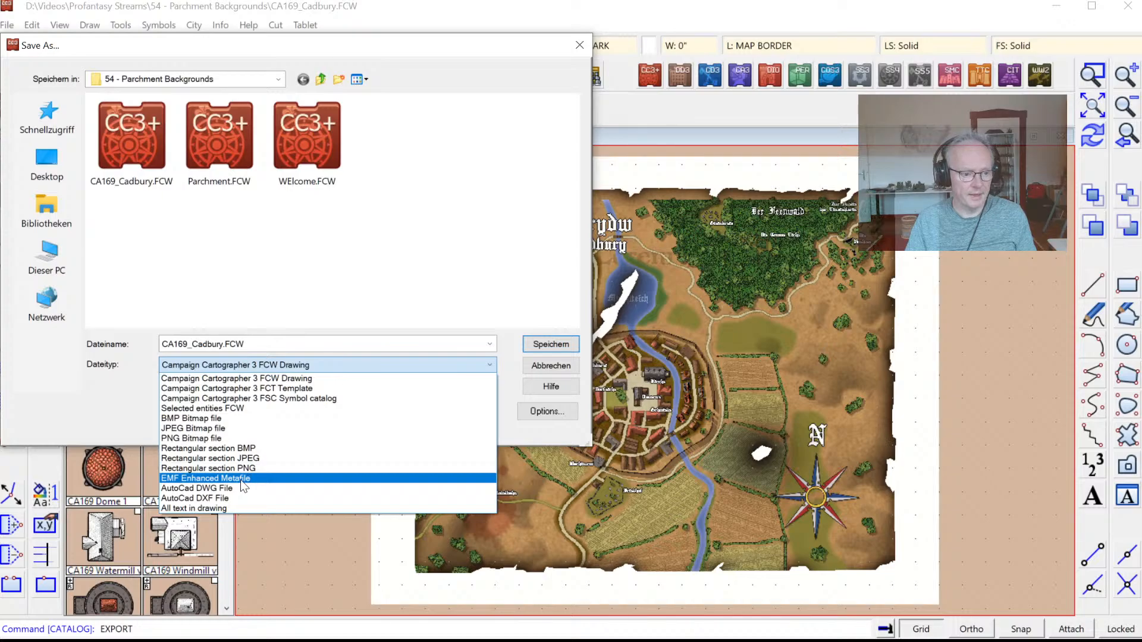
left_click(245, 468)
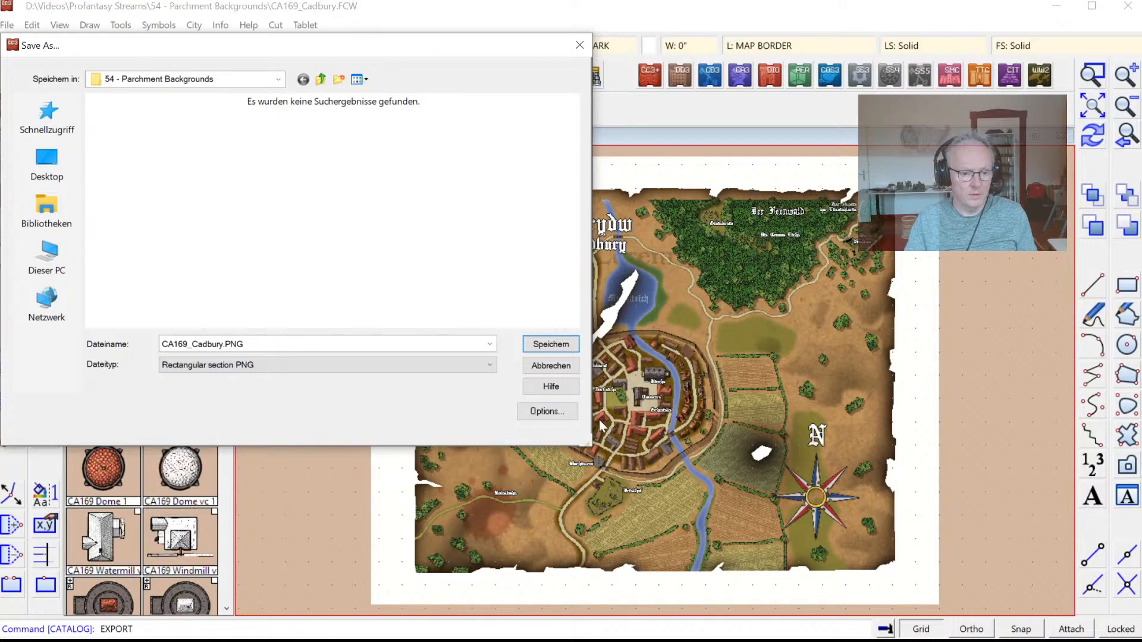
Step: Set the bitmap export options to 3000 by 3000 pixels with antialiasing turned off
left_click(559, 415)
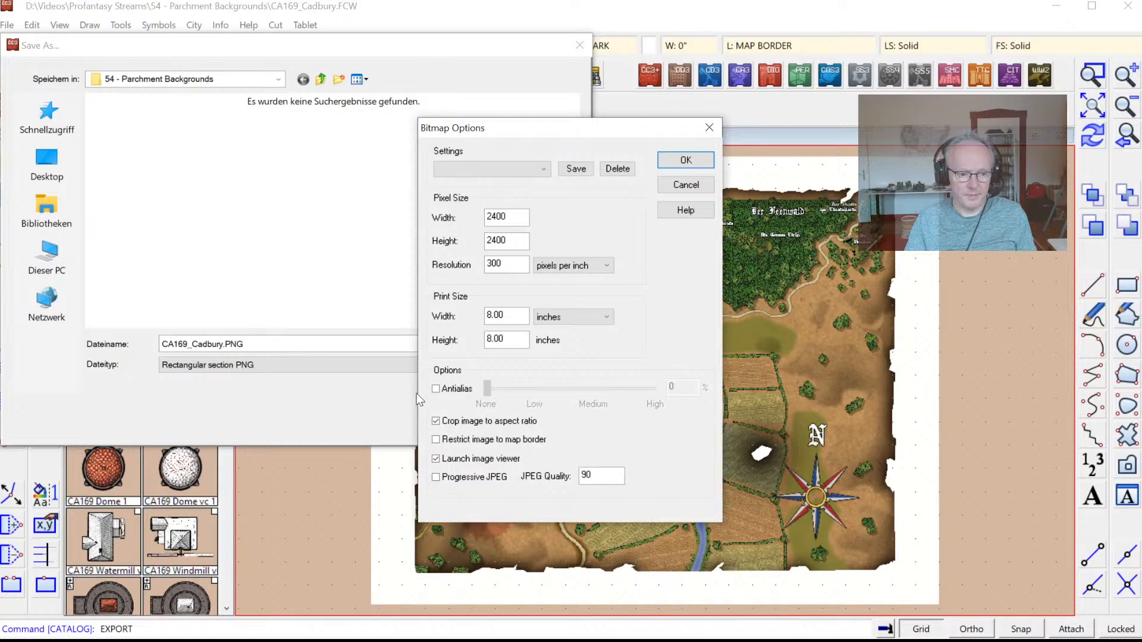
left_click(436, 389)
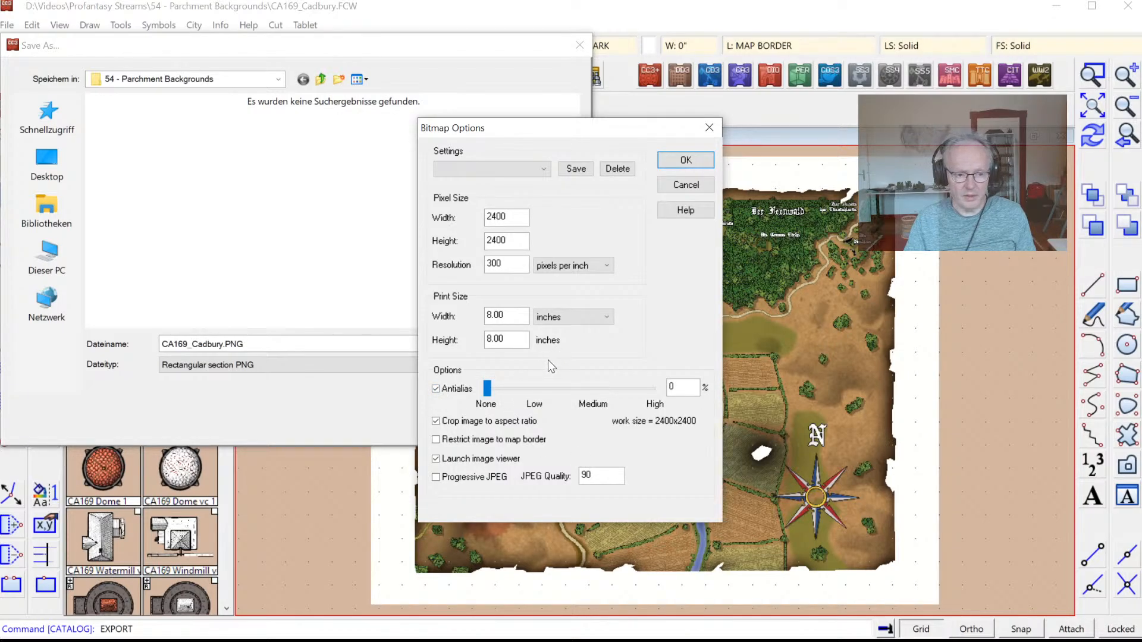
left_click(455, 389)
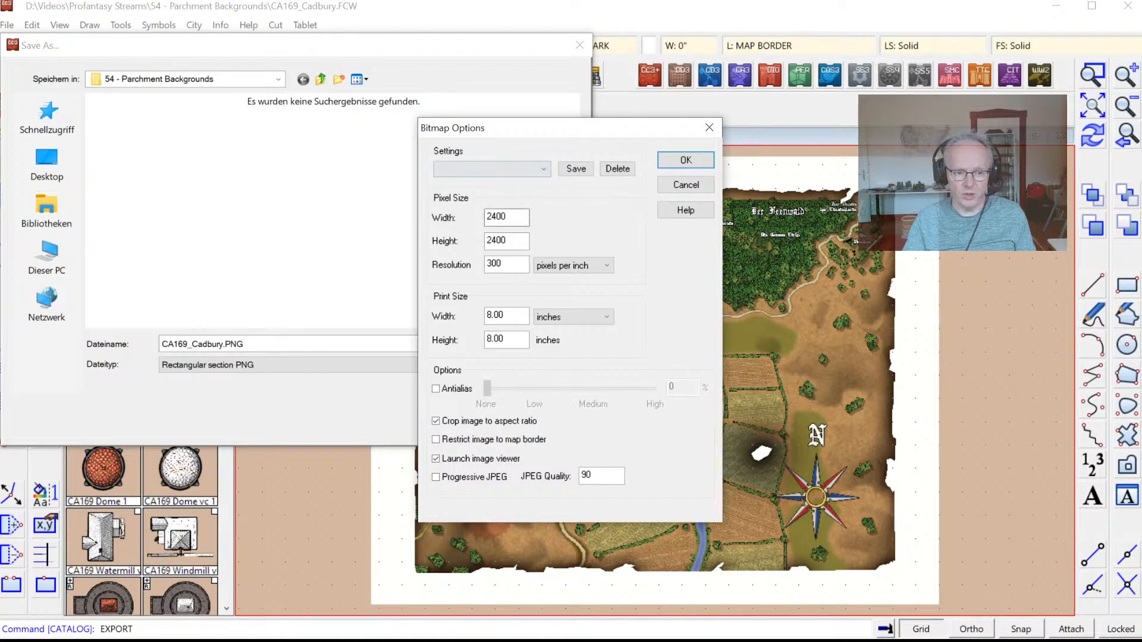
left_click_drag(513, 218, 203, 278)
type("30")
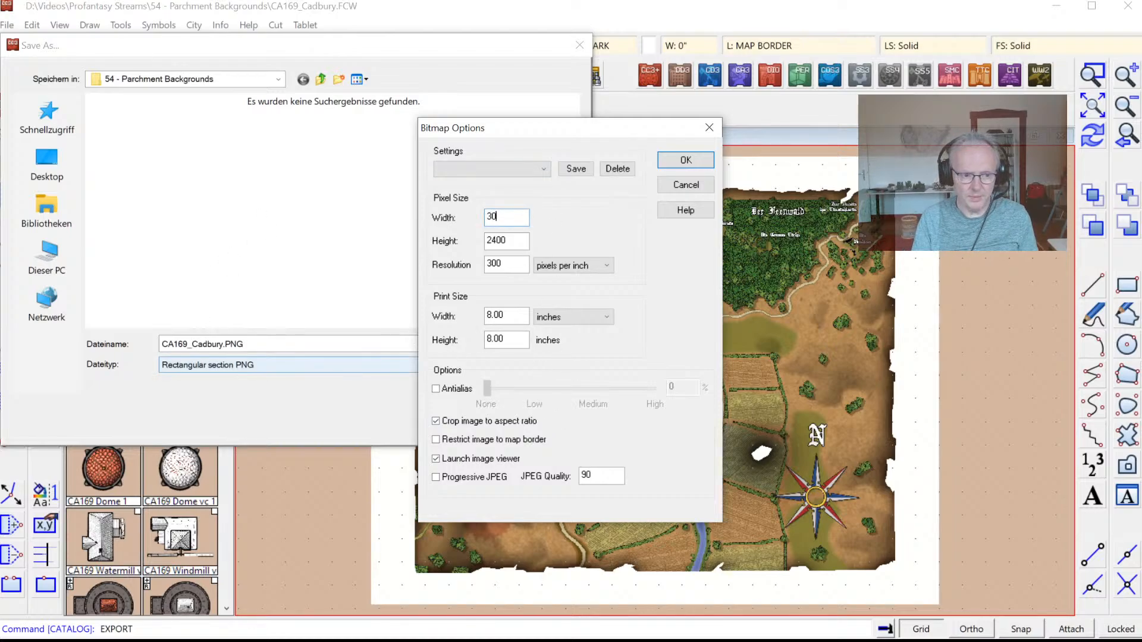
type("00")
key("Tab")
type("3")
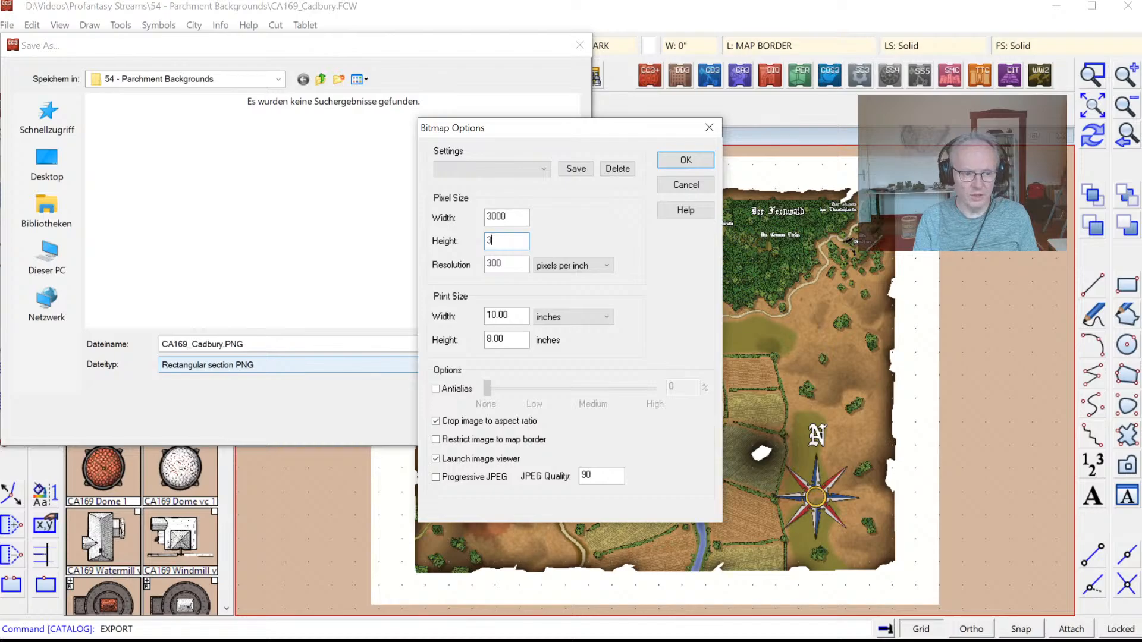
key("Tab")
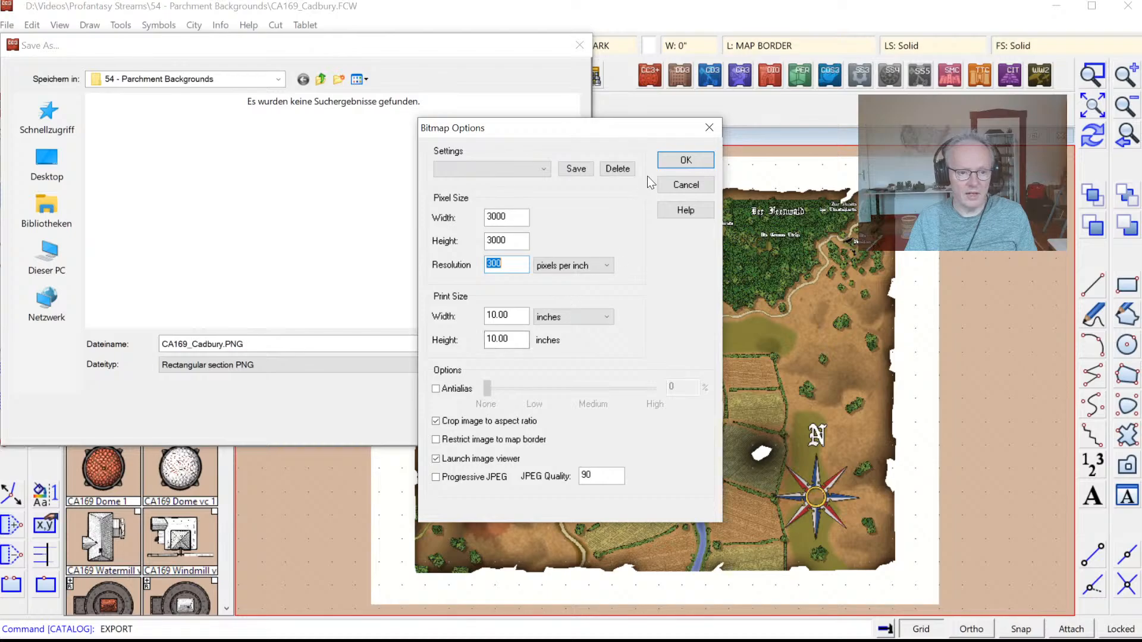
left_click(678, 165)
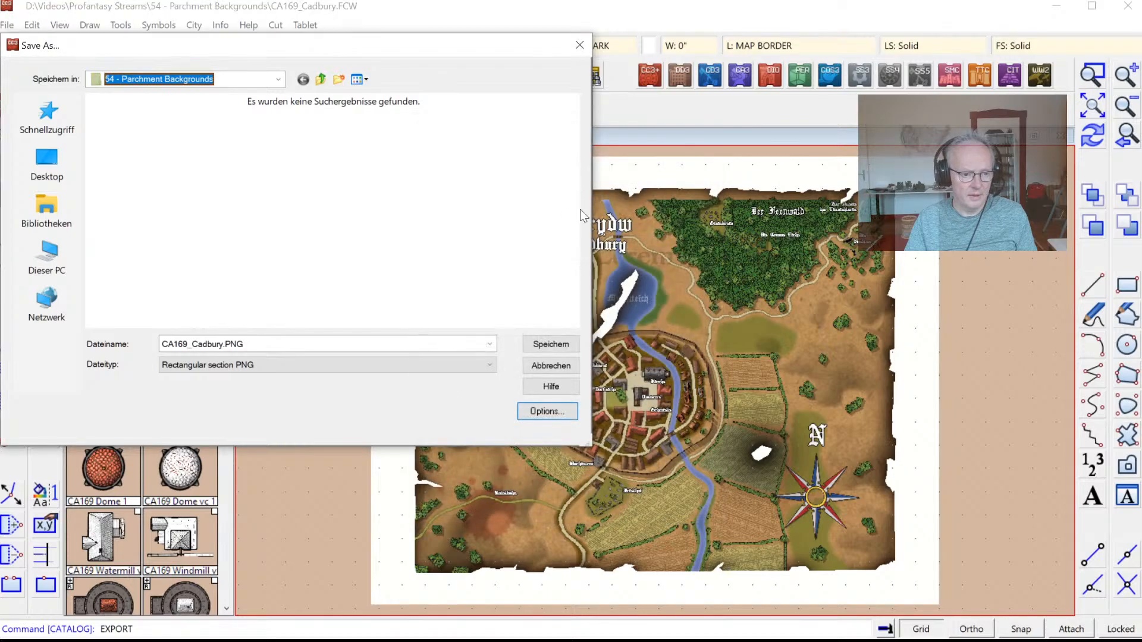
Step: Save the PNG export, framing the whole parchment with a narrow white margin as the rectangular section
left_click(540, 345)
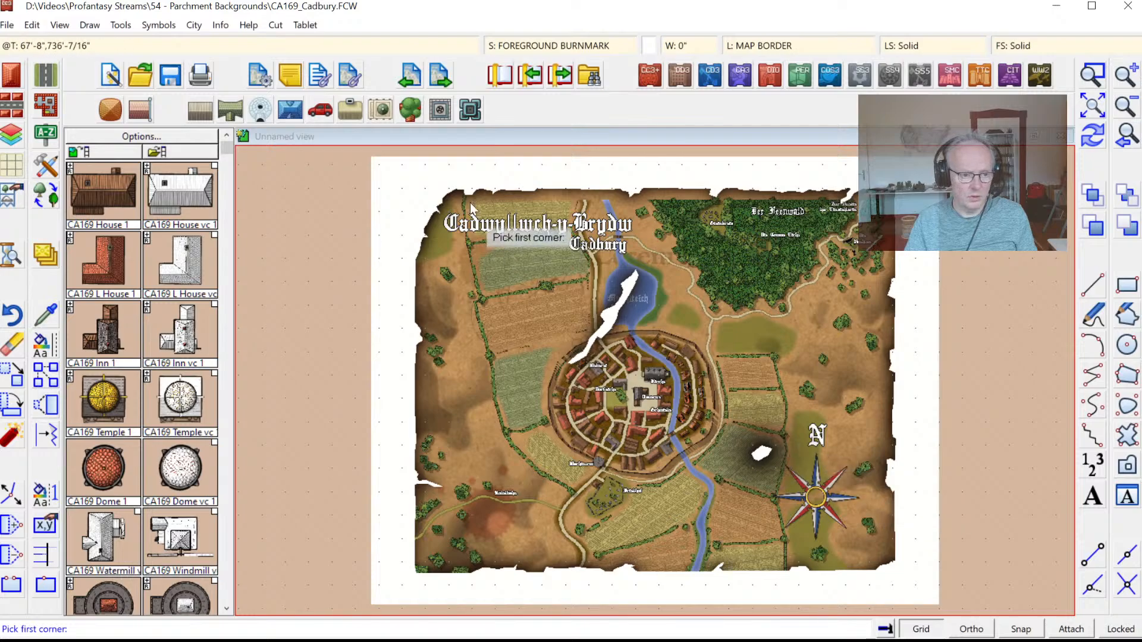
left_click(399, 178)
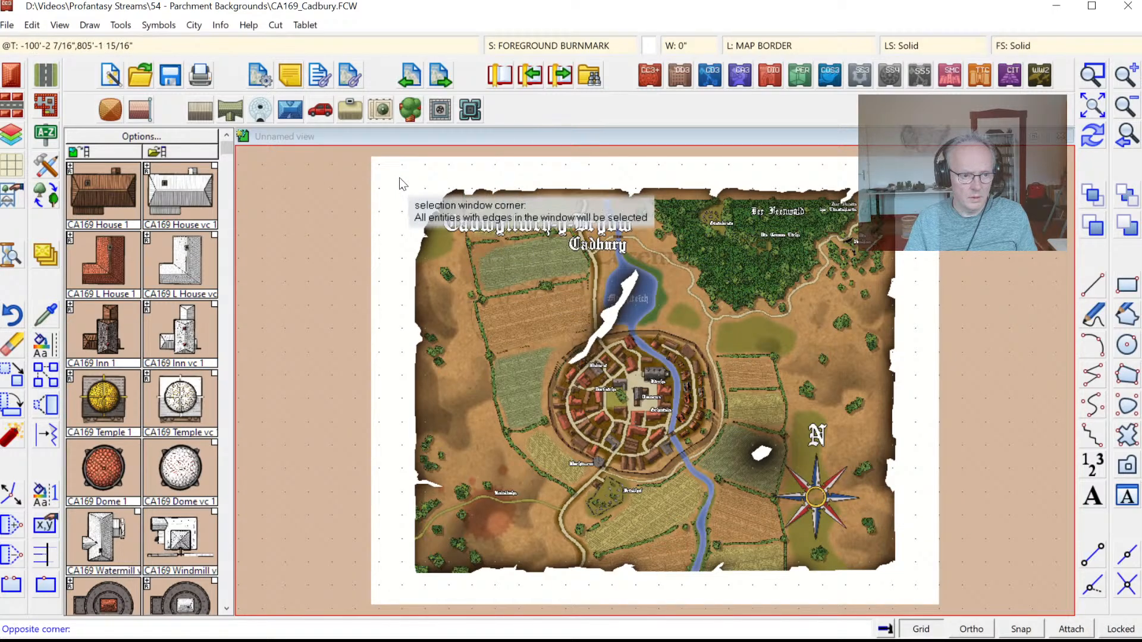
left_click(904, 587)
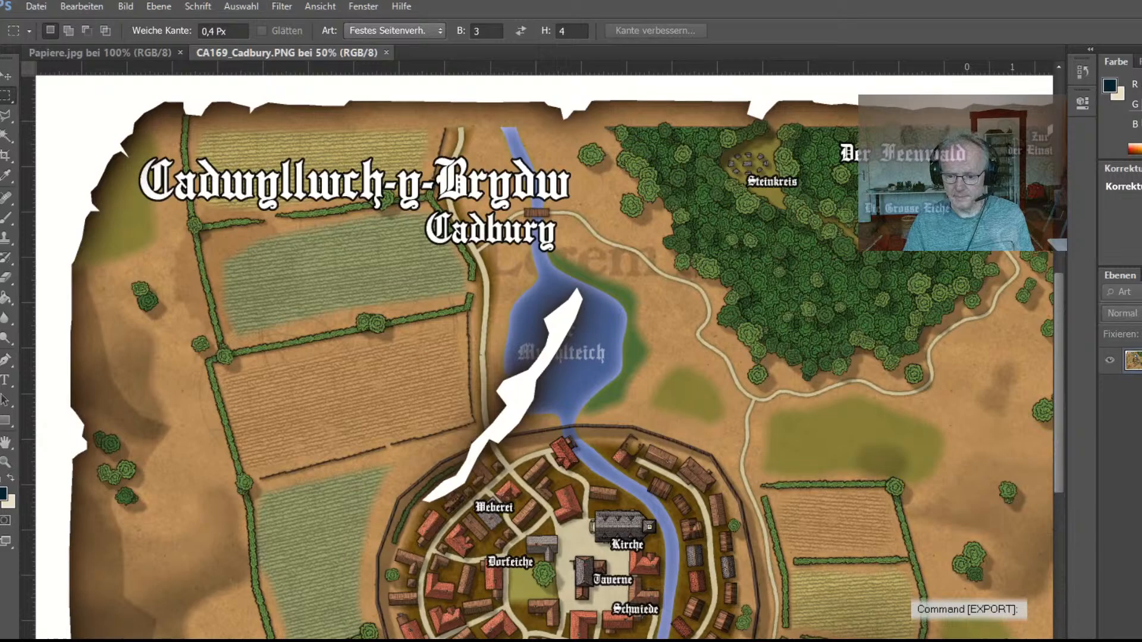
Step: In Photoshop, select the white surround with a contiguous (Benachbart) Magic Wand, adding the long tear and the burn hole to the selection
mouse_move(1141, 630)
left_mouse_down()
mouse_move(1070, 628)
mouse_move(1141, 629)
left_mouse_up()
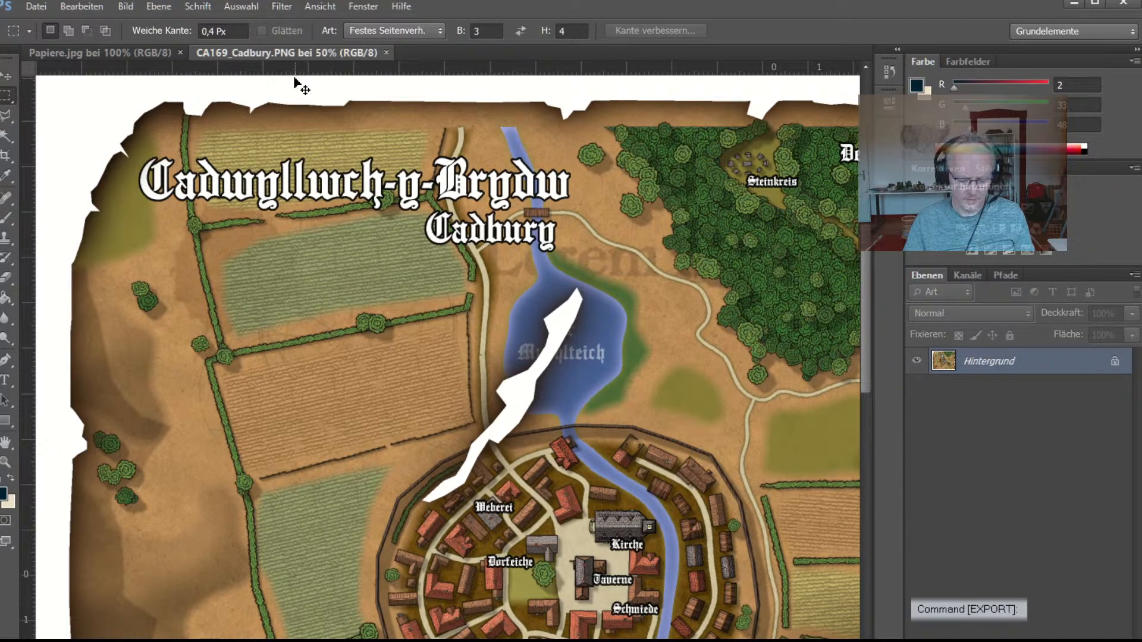
key("ctrl+0")
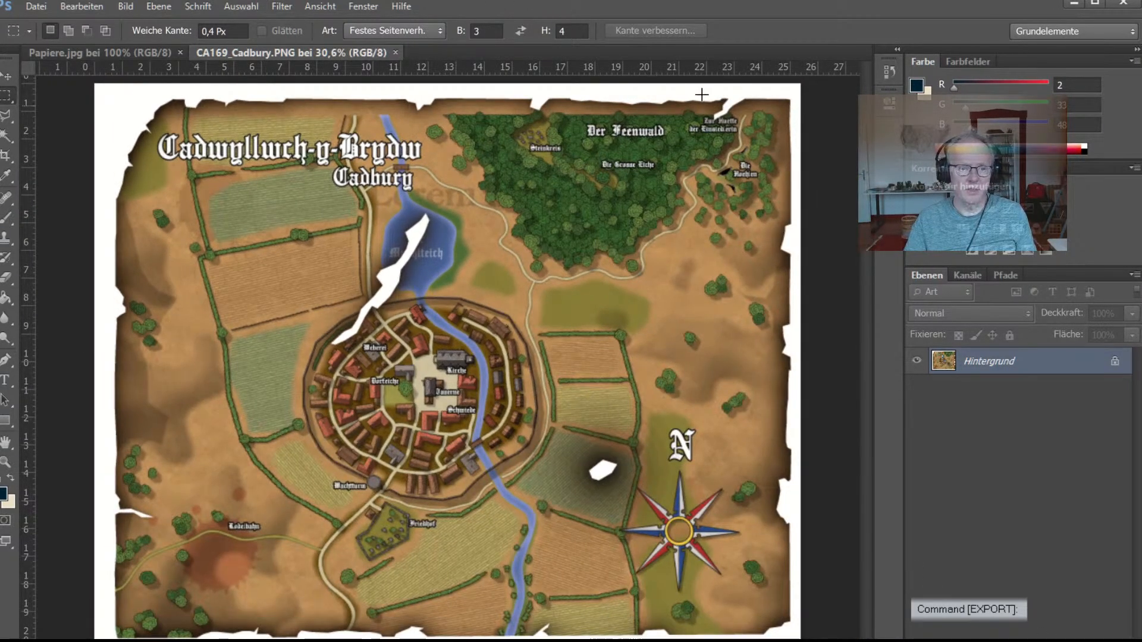
left_click(7, 136)
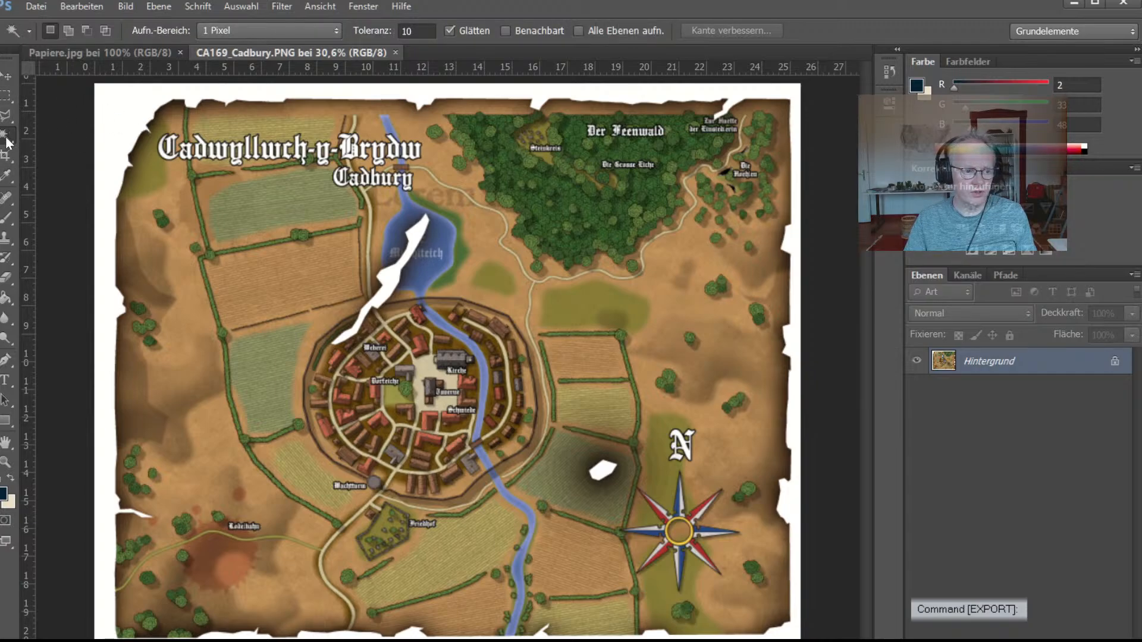
left_click(120, 121)
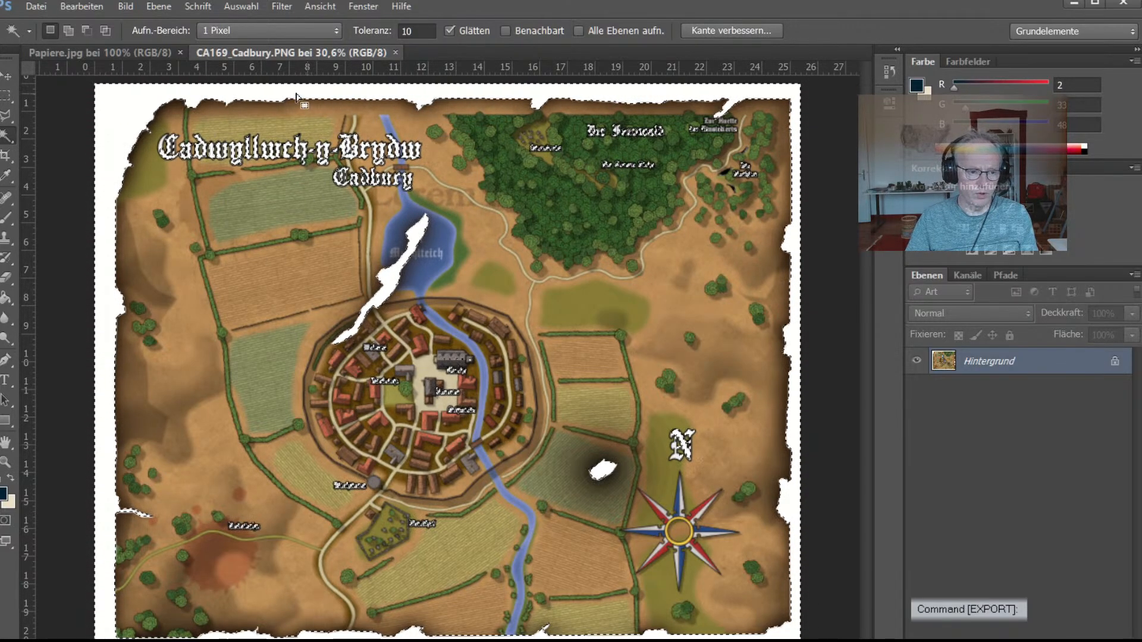
left_click(524, 29)
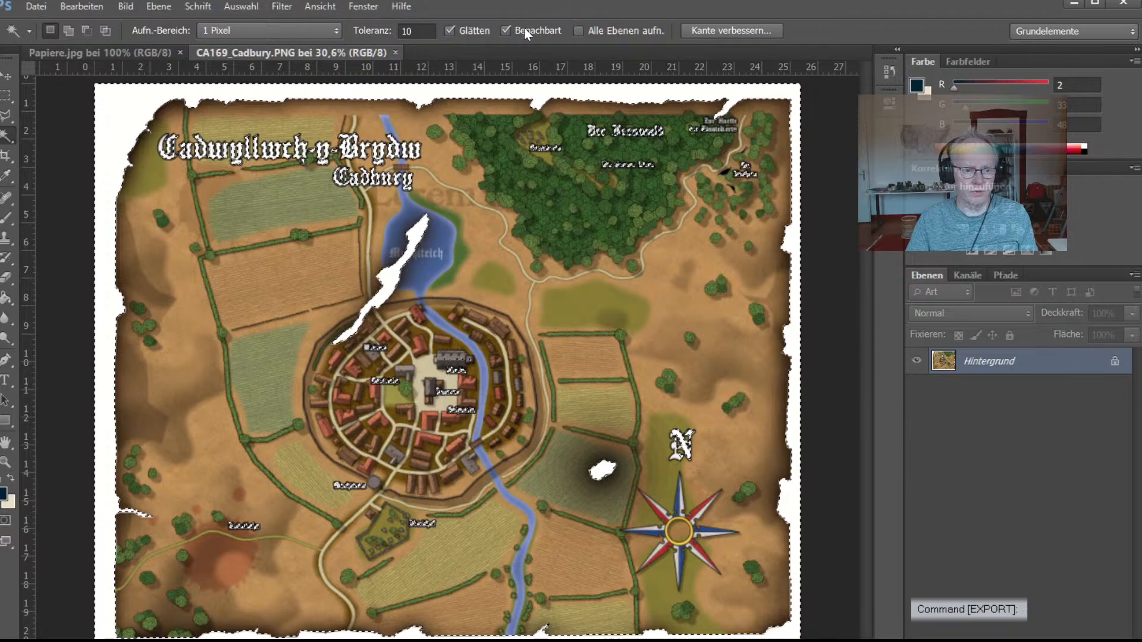
left_click(123, 126)
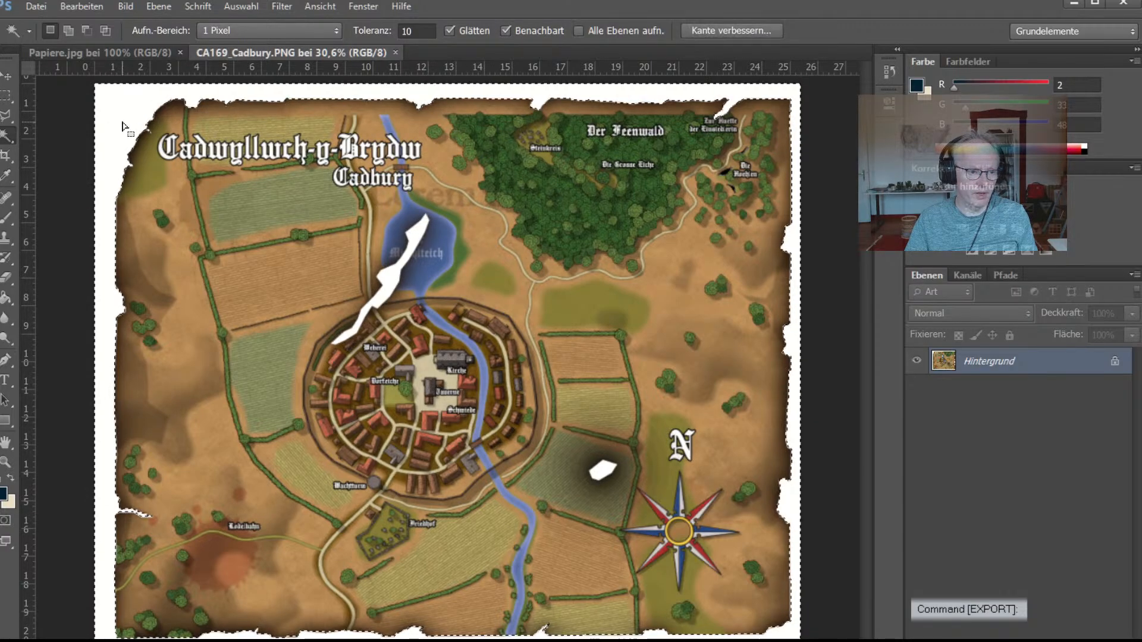
left_click(391, 279, "shift")
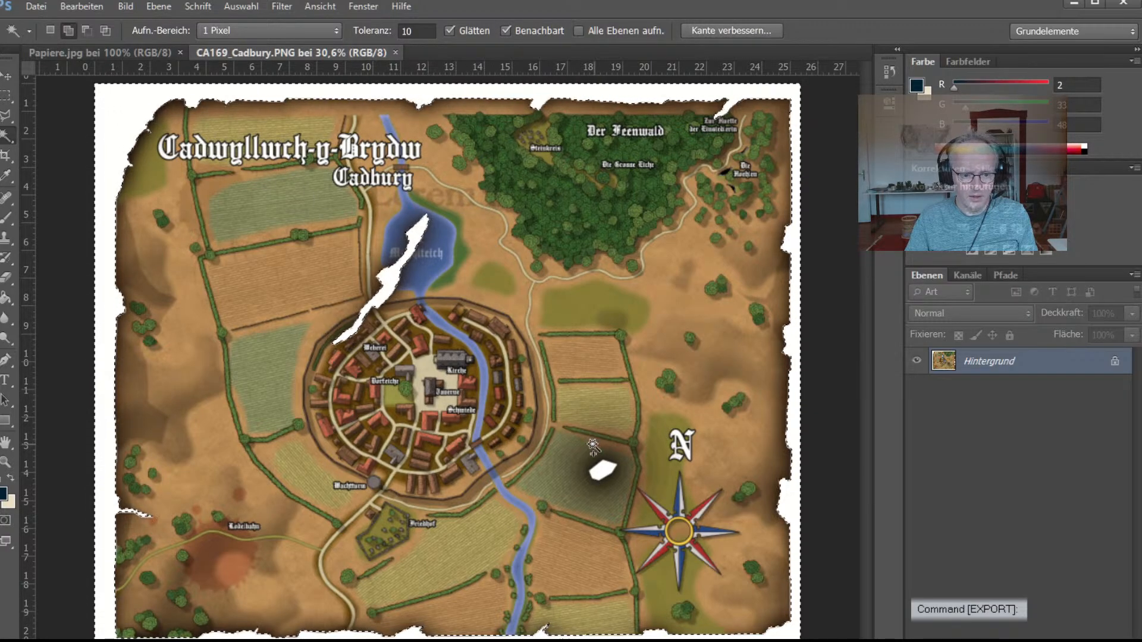
left_click(602, 468, "shift")
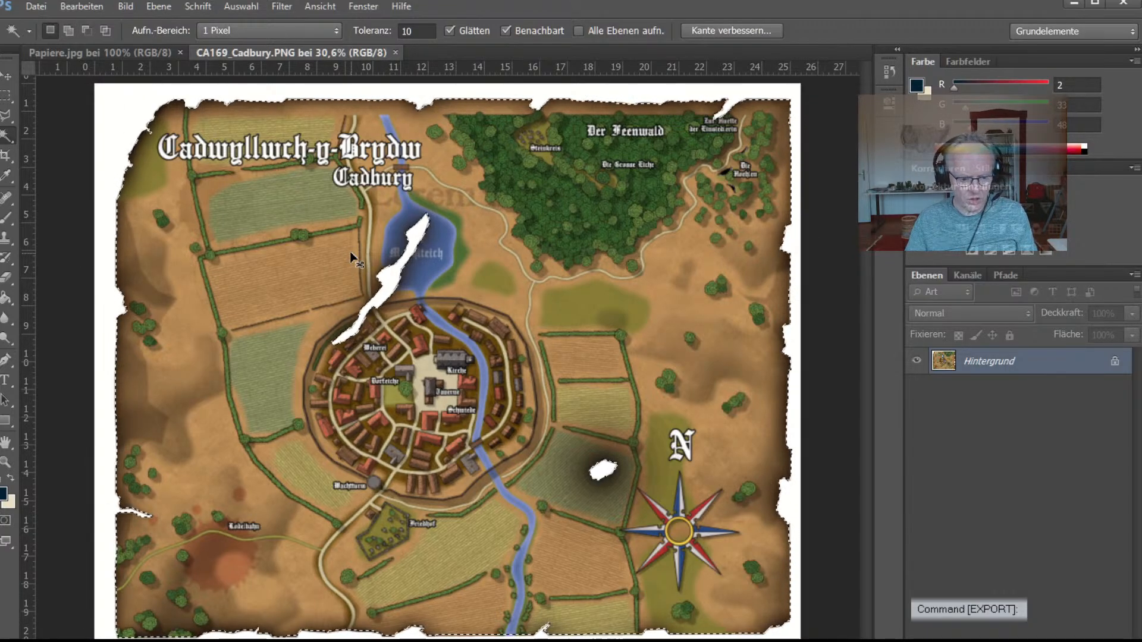
Step: Cut the parchment map out, paste it onto its own layer, and delete the Hintergrund layer
key("BackSpace")
key("ctrl+d")
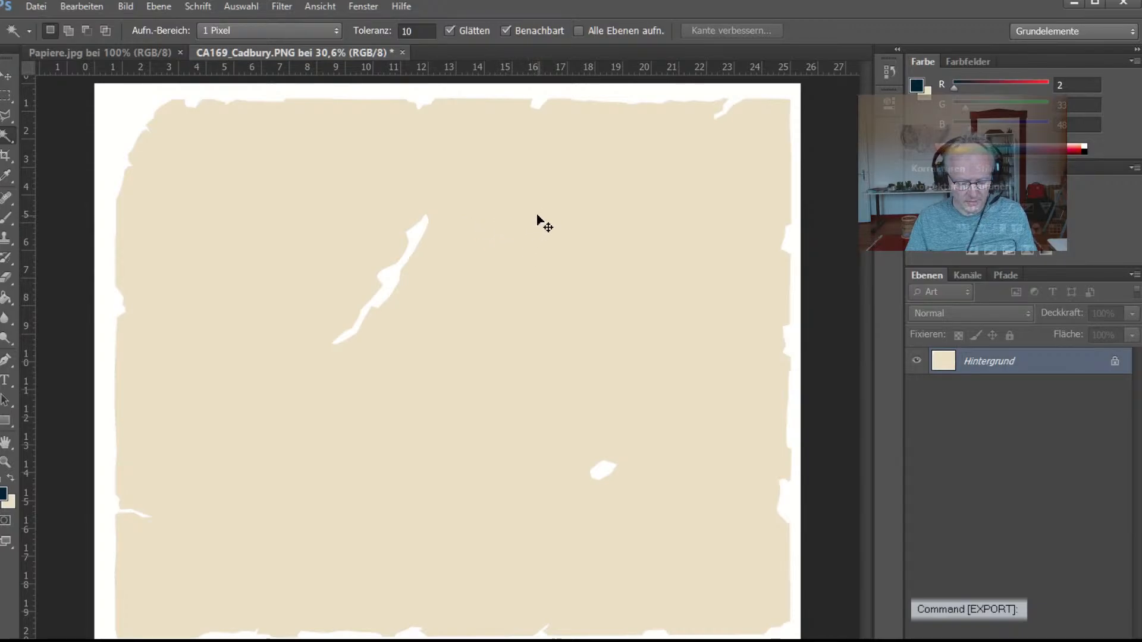
key("ctrl+v")
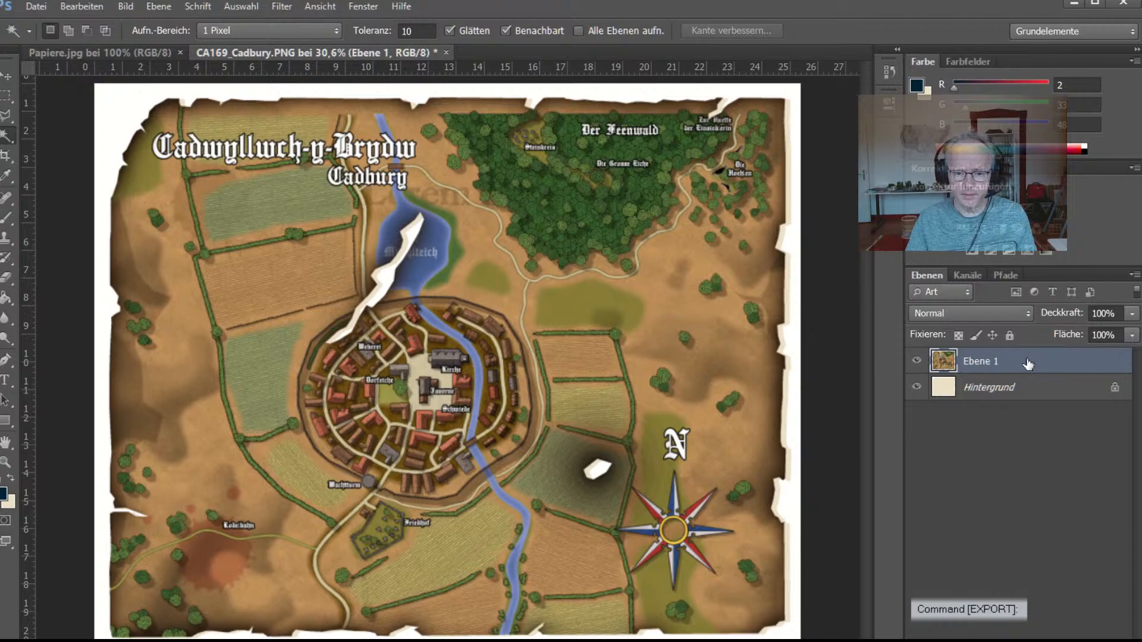
left_click(965, 389)
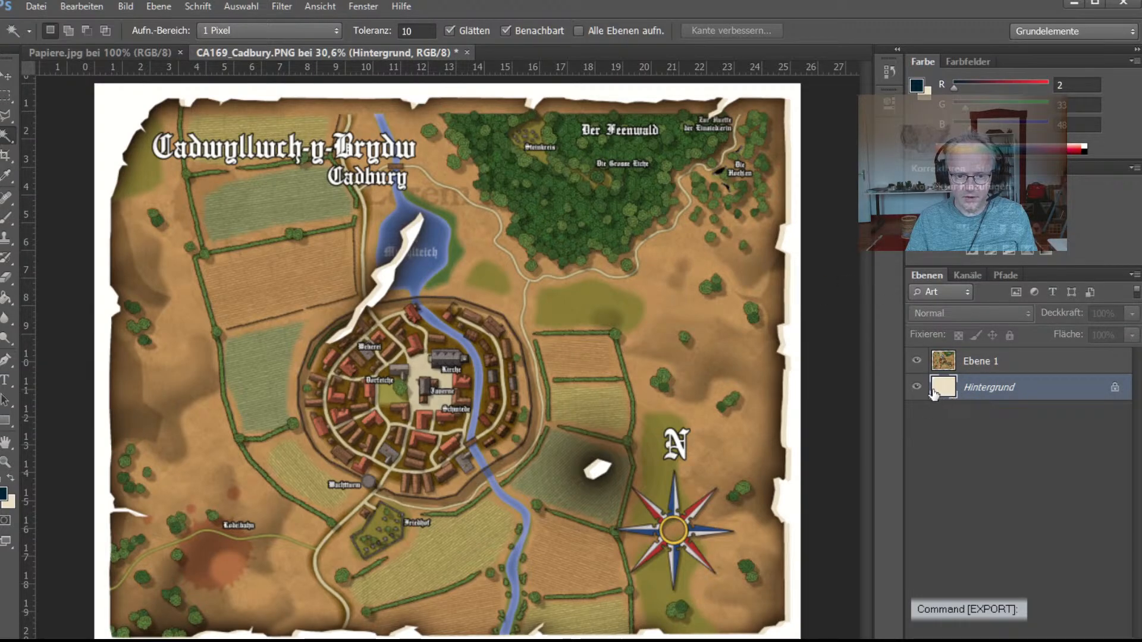
left_click_drag(942, 389, 1118, 636)
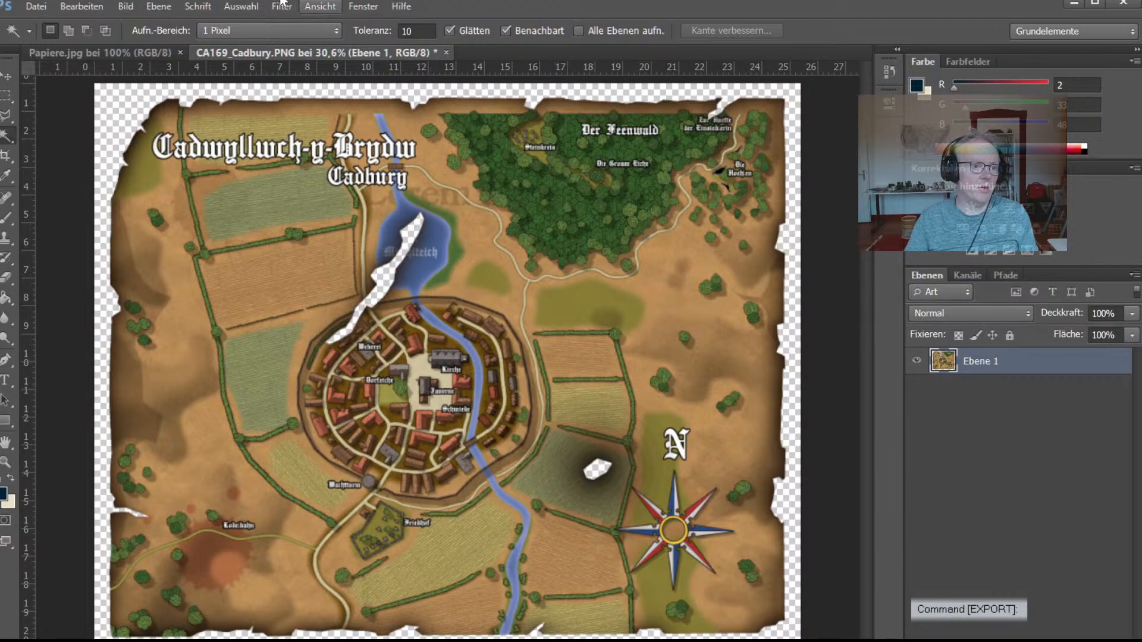
Step: Trim the image on all sides based on transparent pixels, and save CA169_Cadbury.PNG
left_click(126, 6)
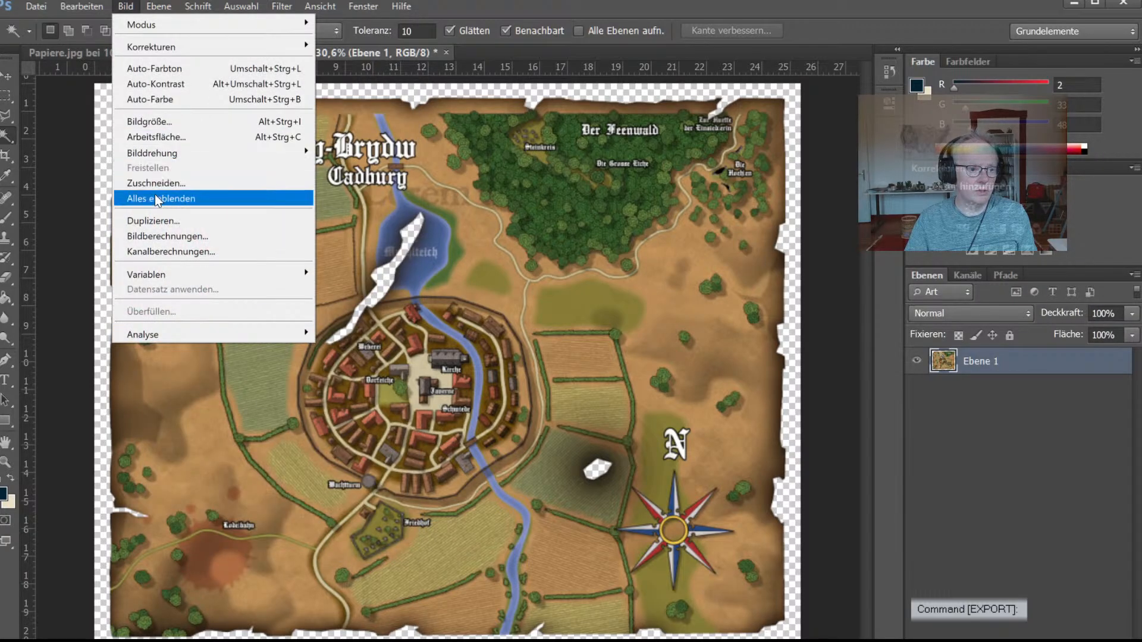
left_click(156, 188)
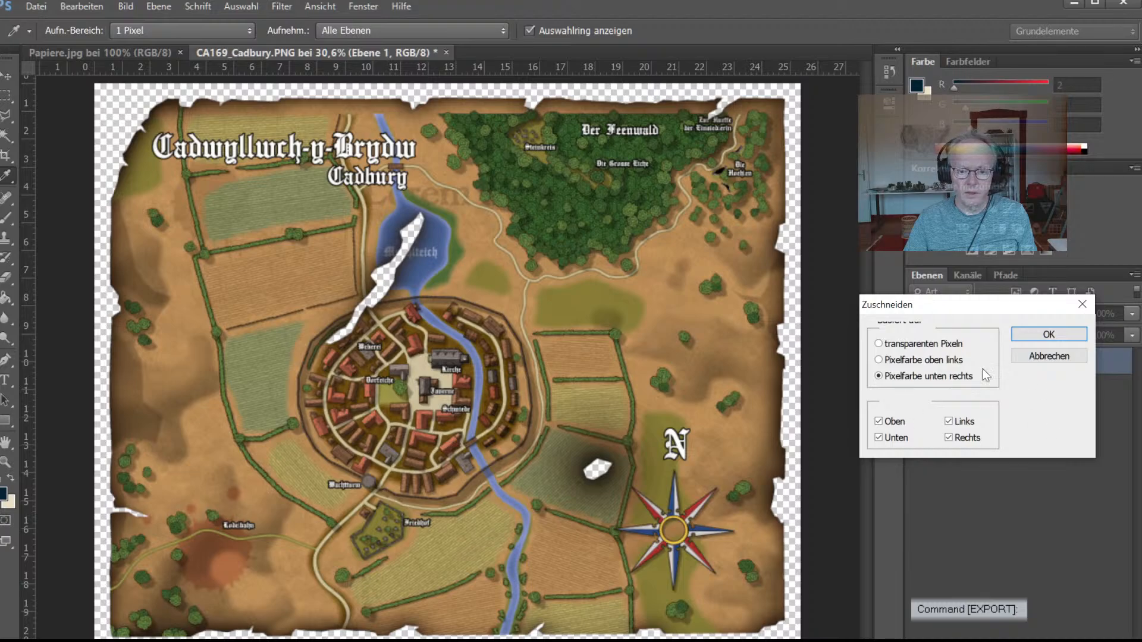
left_click(923, 344)
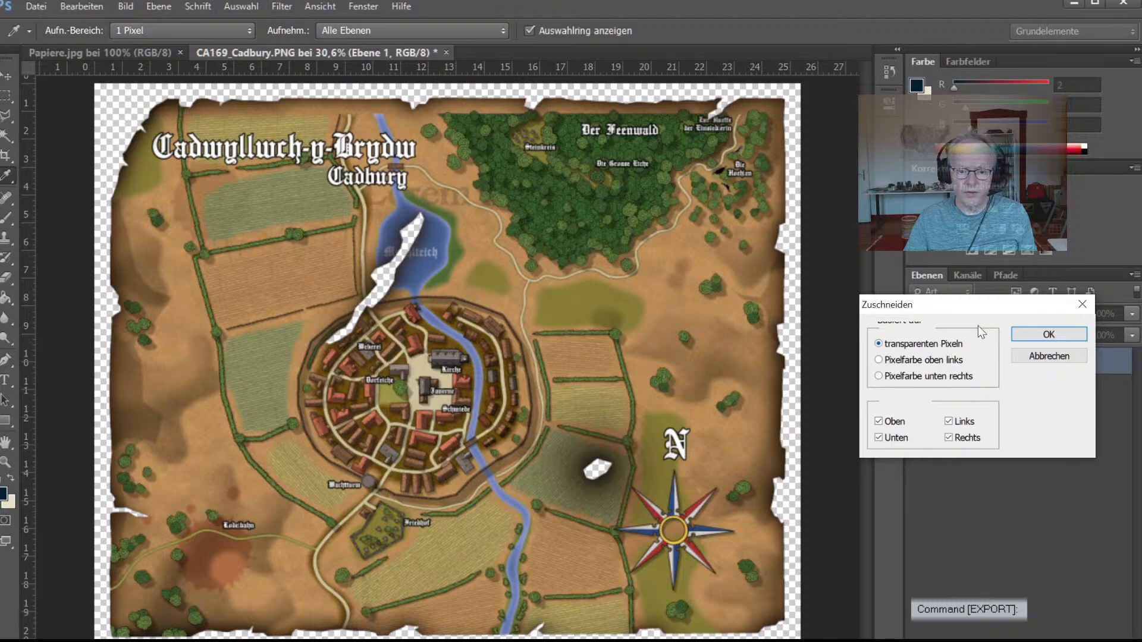
left_click(1037, 337)
key("w")
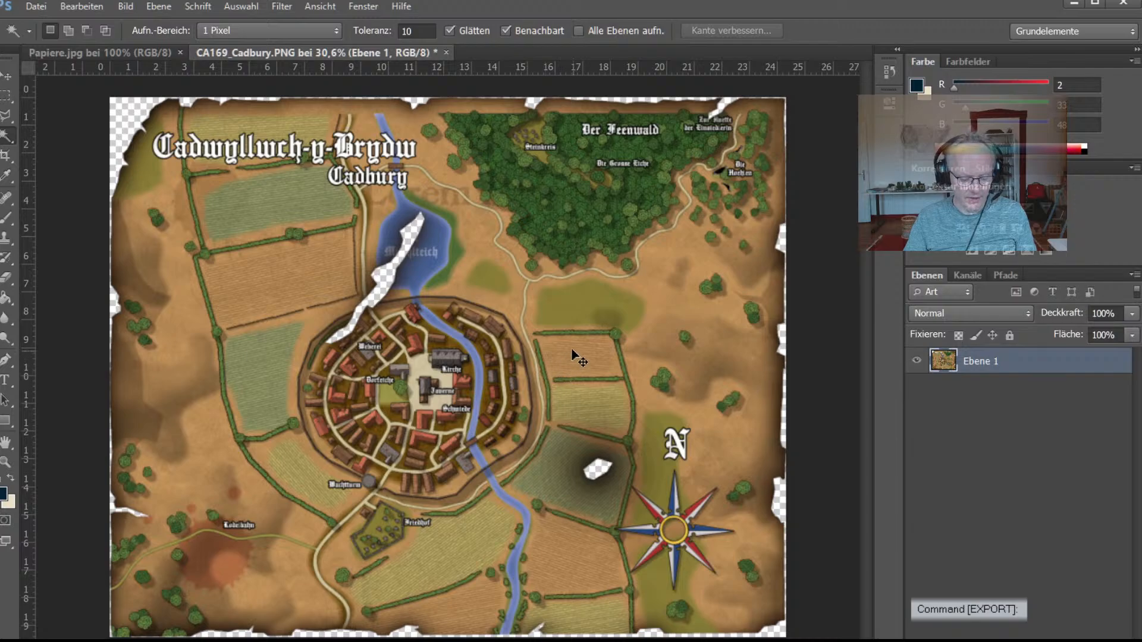
key("ctrl+s")
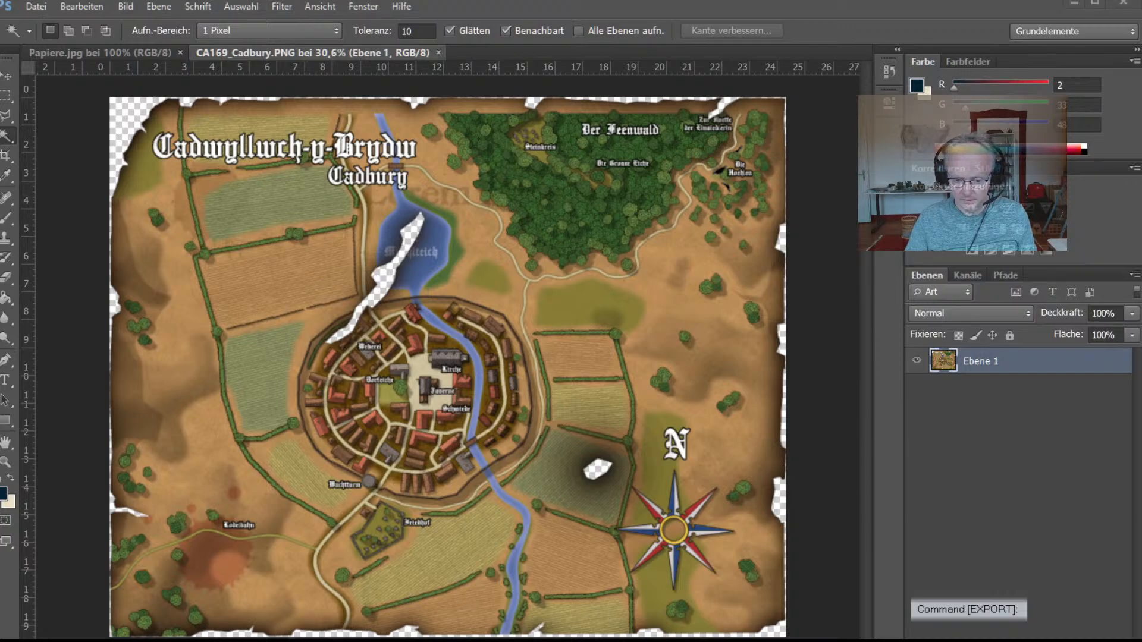
Step: Switch back to Campaign Cartographer and set the drawing window's background to white, colour 15
key("alt+Tab")
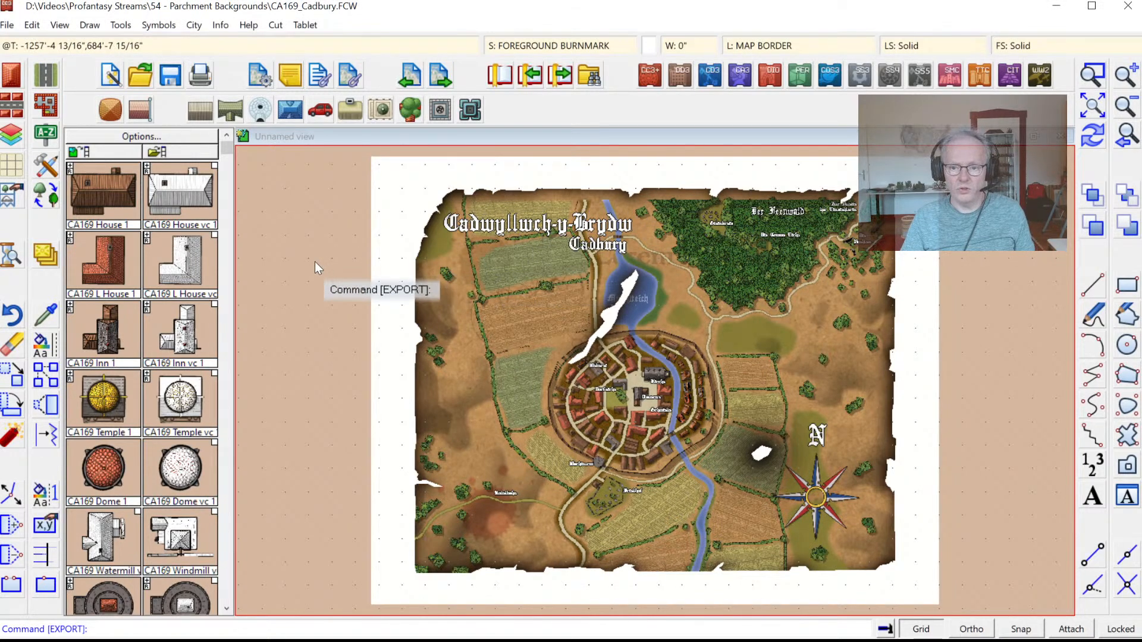
left_click(67, 27)
left_click(108, 167)
right_click(544, 278)
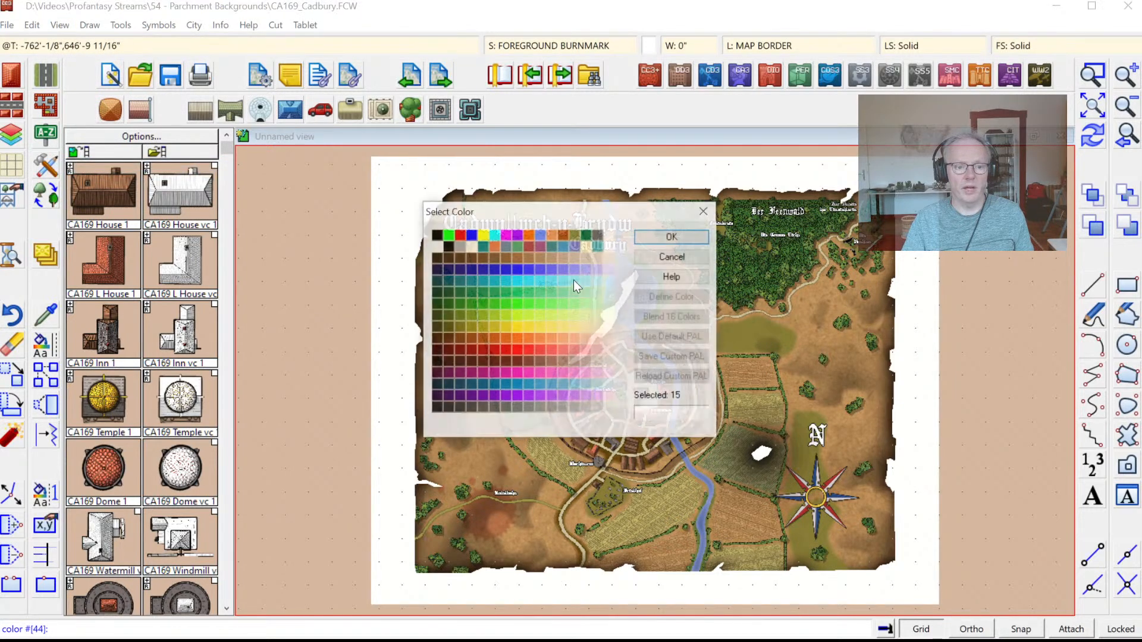
left_click(672, 236)
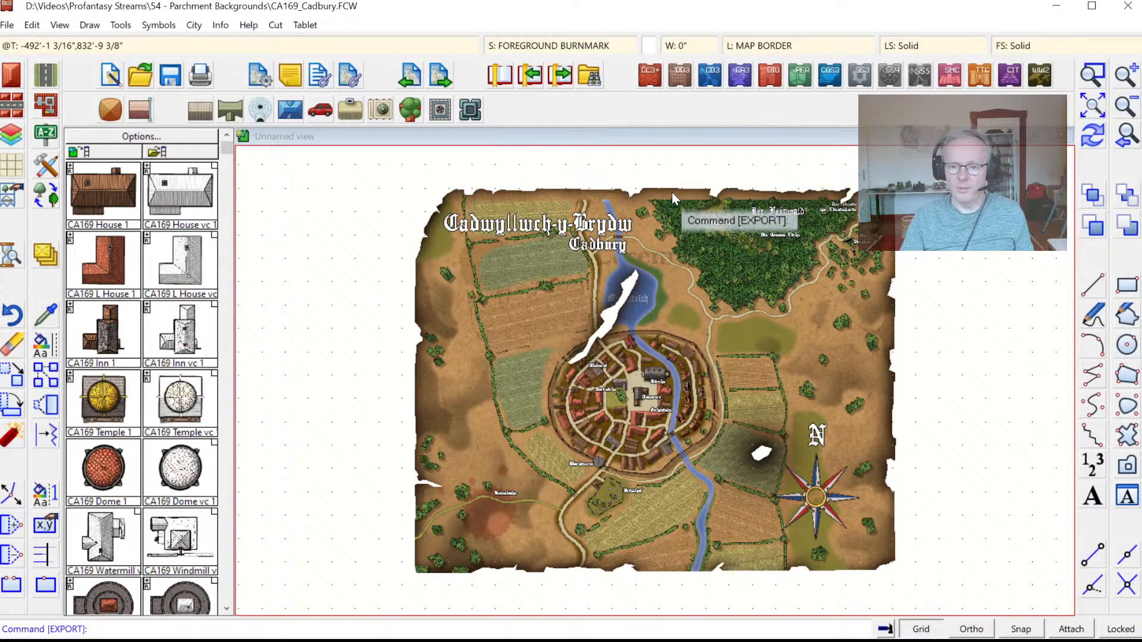